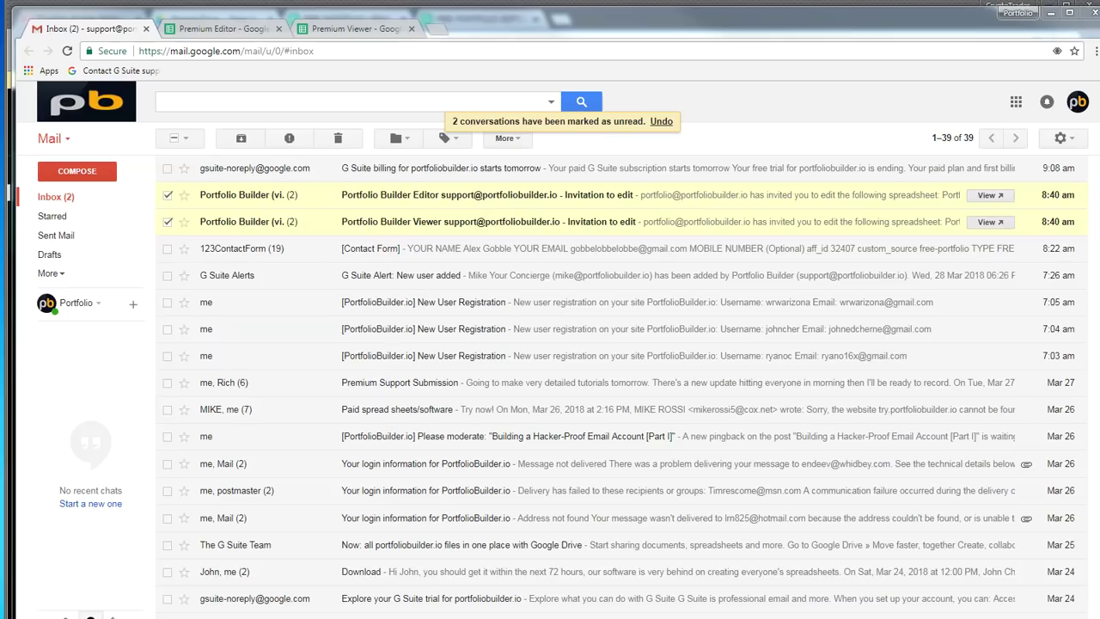
Load Google Drive in a new browser tab by entering 'drive' in the address bar
{"action": "left_click", "coordinate": [442, 36]}
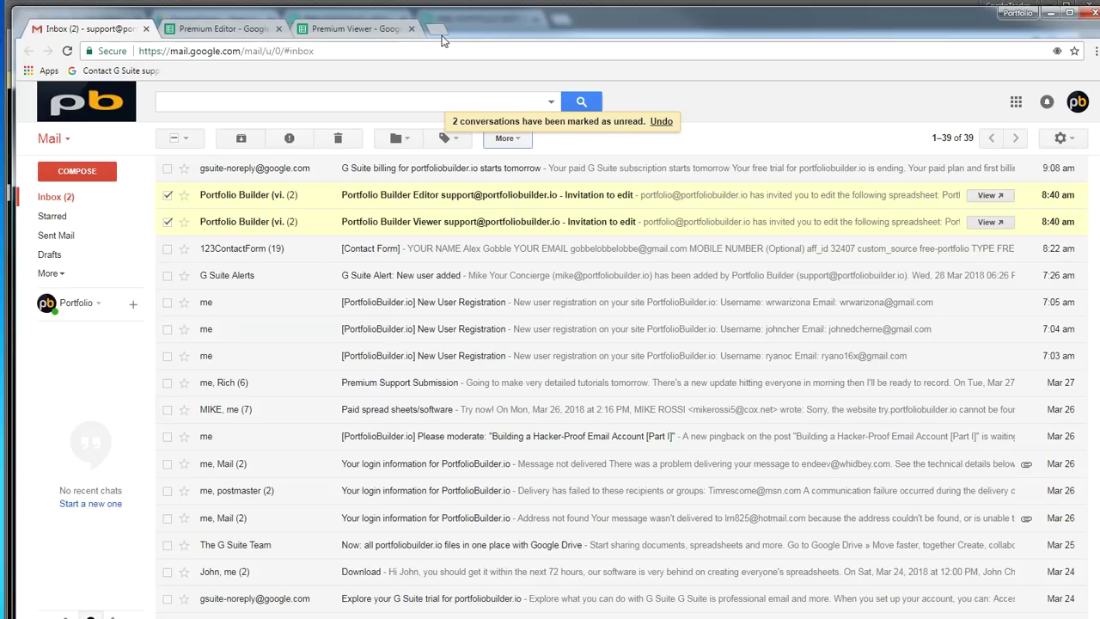
{"action": "left_click", "coordinate": [442, 37]}
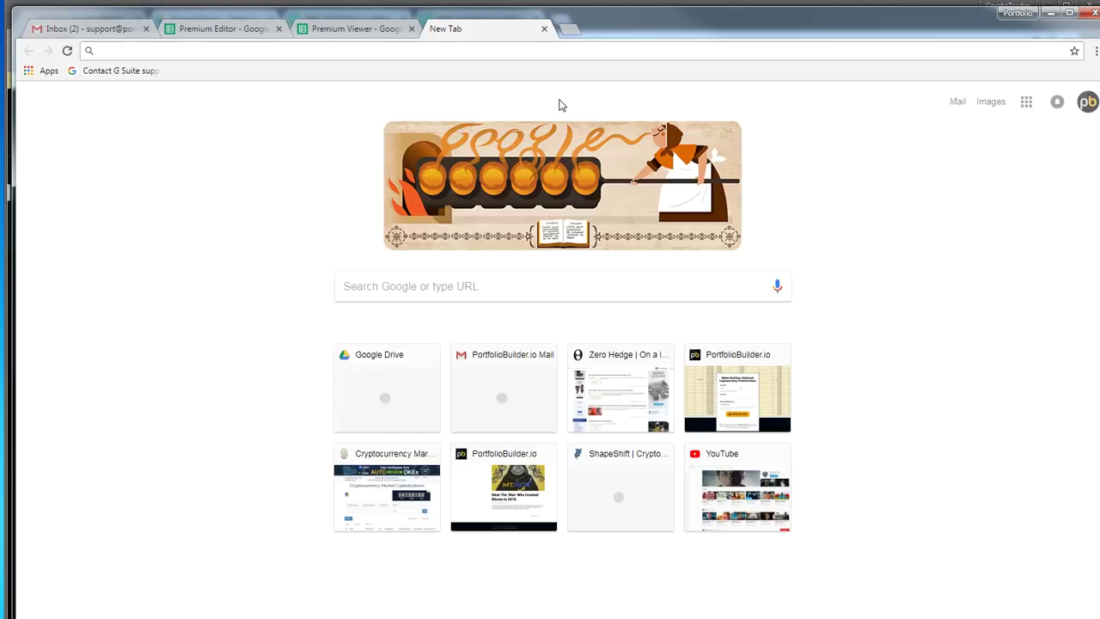
{"action": "type", "text": "drive"}
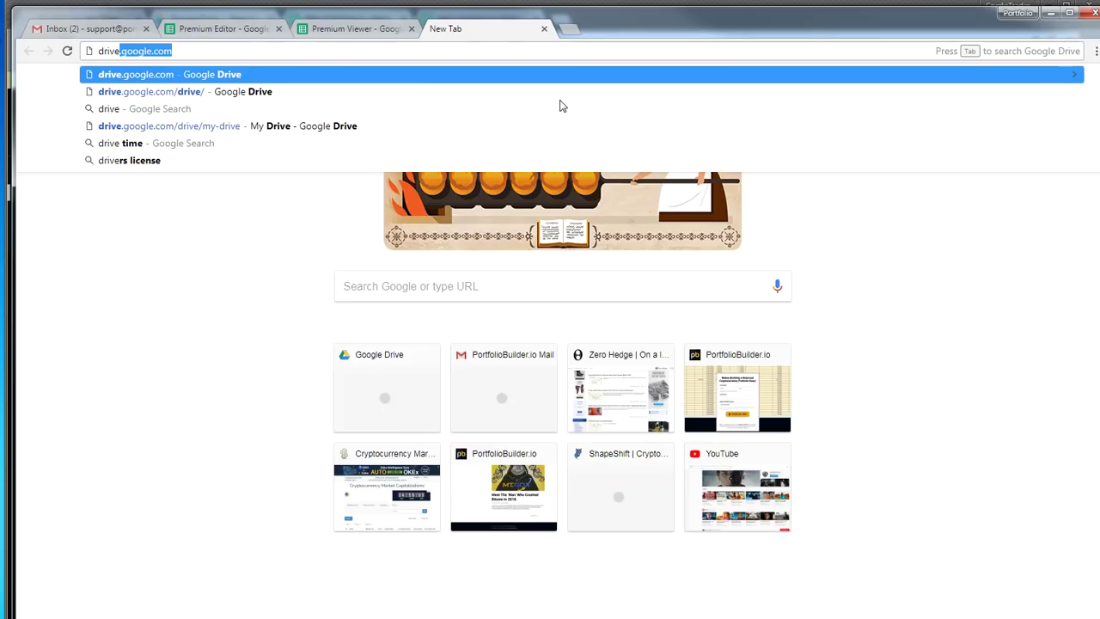
{"action": "key", "text": "Return"}
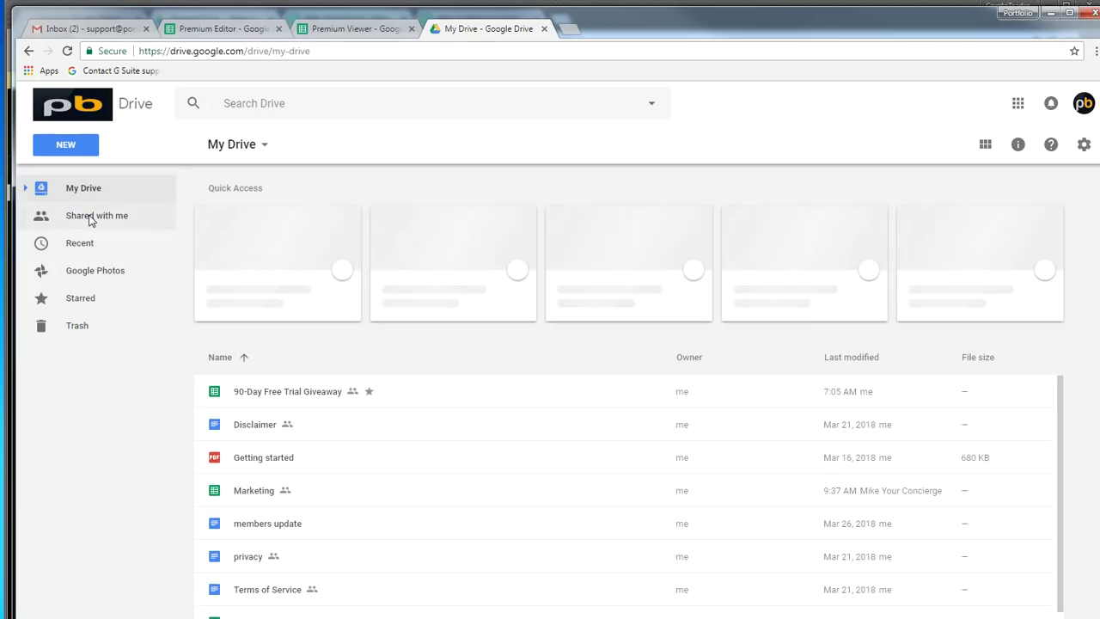
Browse Shared with me, trying thumbnail and list views and checking sort options
{"action": "left_click", "coordinate": [89, 220]}
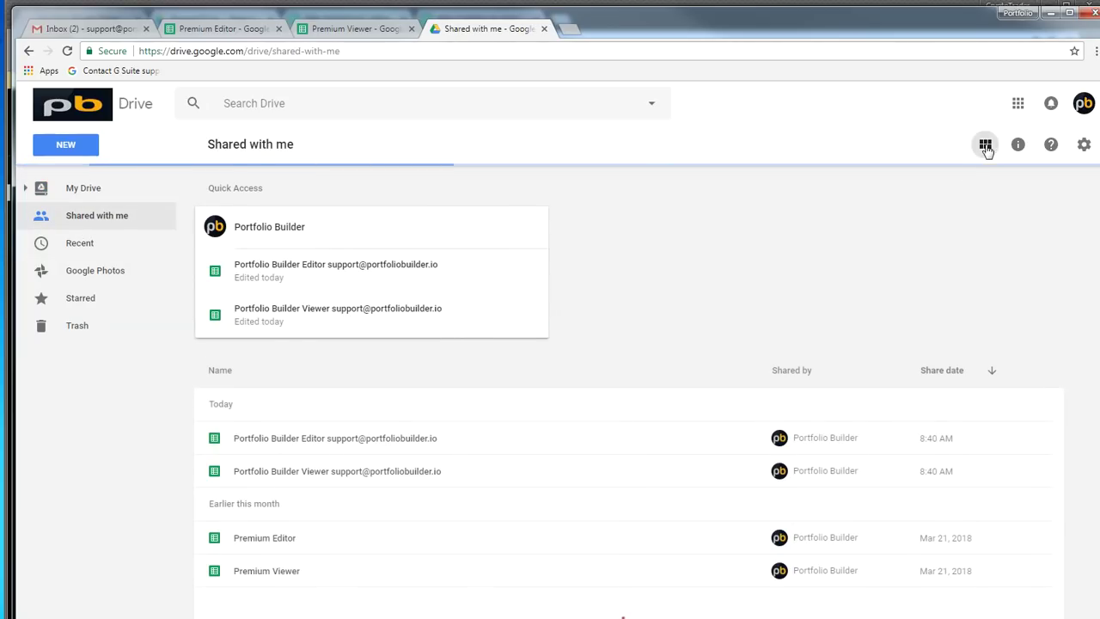
{"action": "left_click", "coordinate": [984, 144]}
{"action": "left_click", "coordinate": [985, 144]}
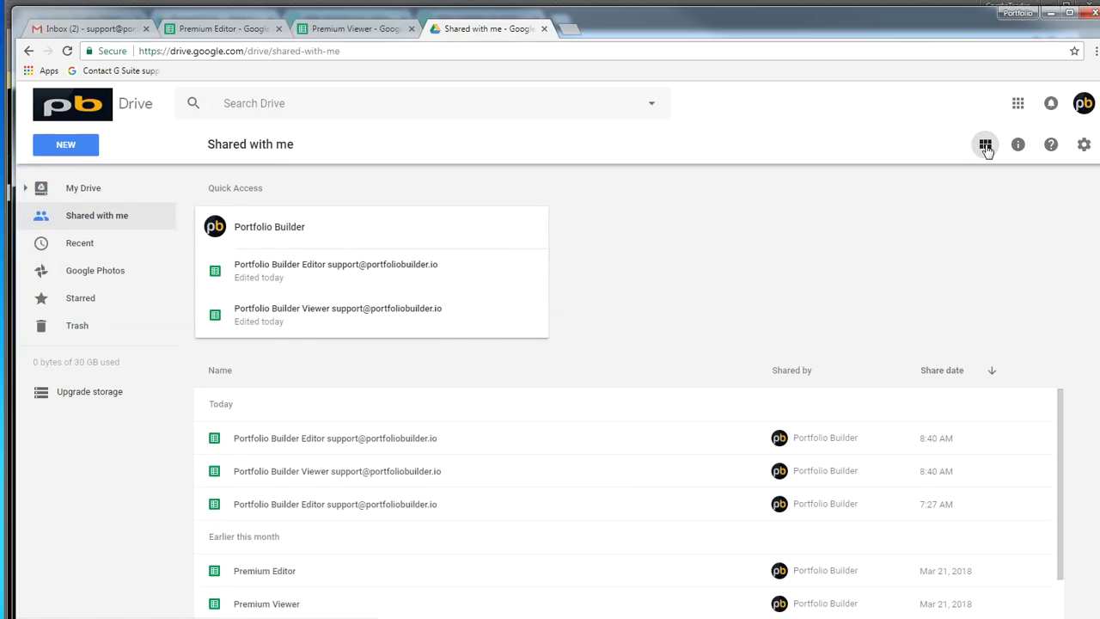
{"action": "left_click", "coordinate": [955, 370]}
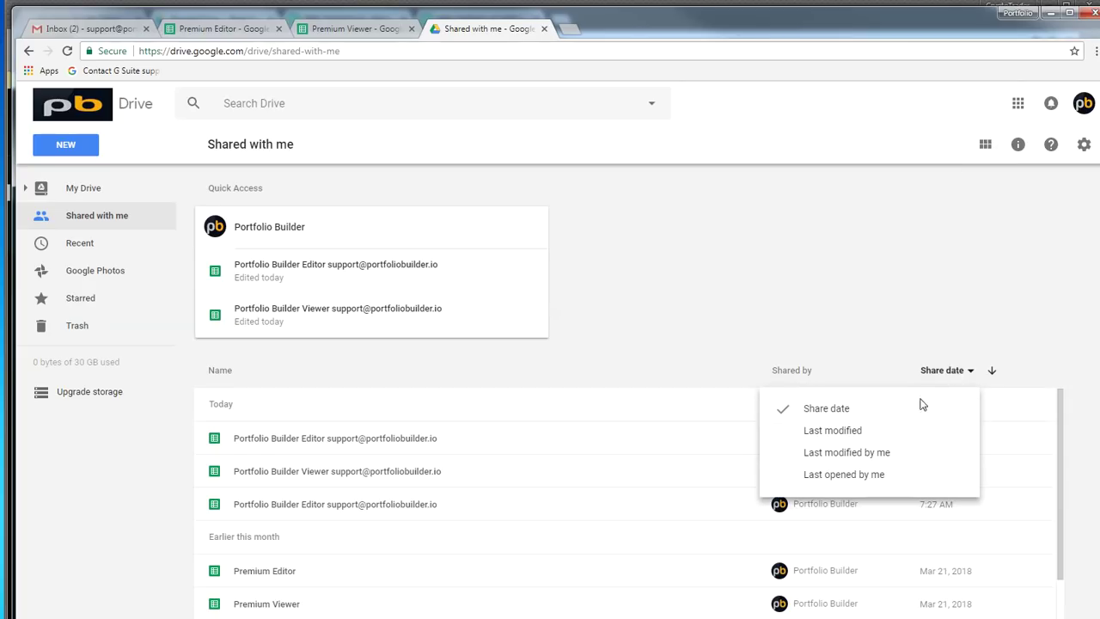
{"action": "left_click", "coordinate": [836, 316]}
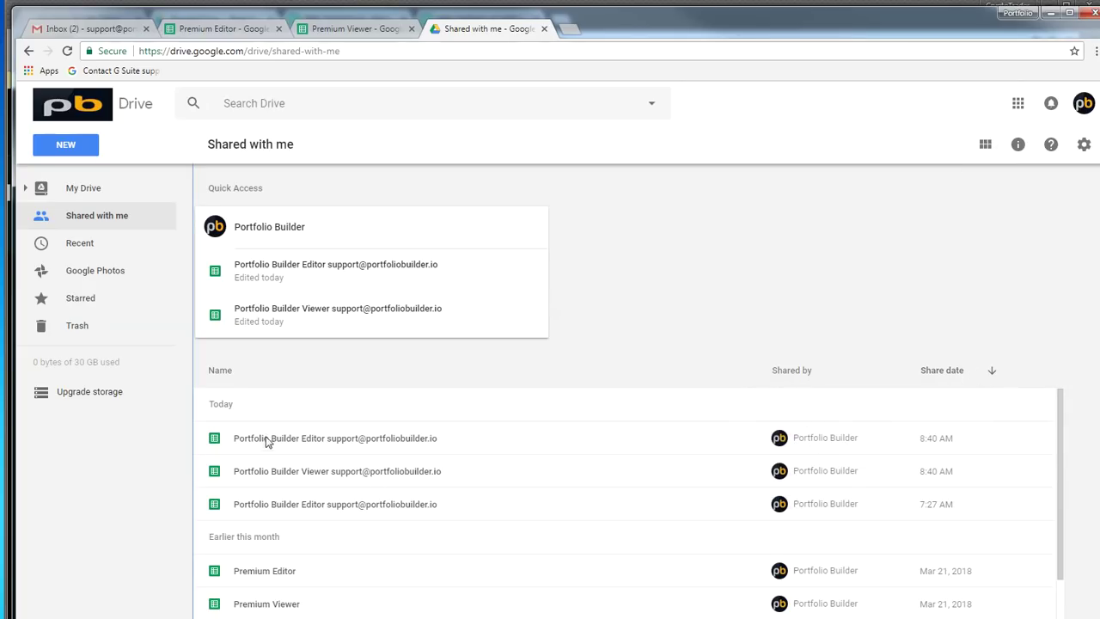
Open the Portfolio Builder Editor and Viewer files with Google Sheets
{"action": "left_click", "coordinate": [221, 443]}
{"action": "right_click", "coordinate": [282, 453]}
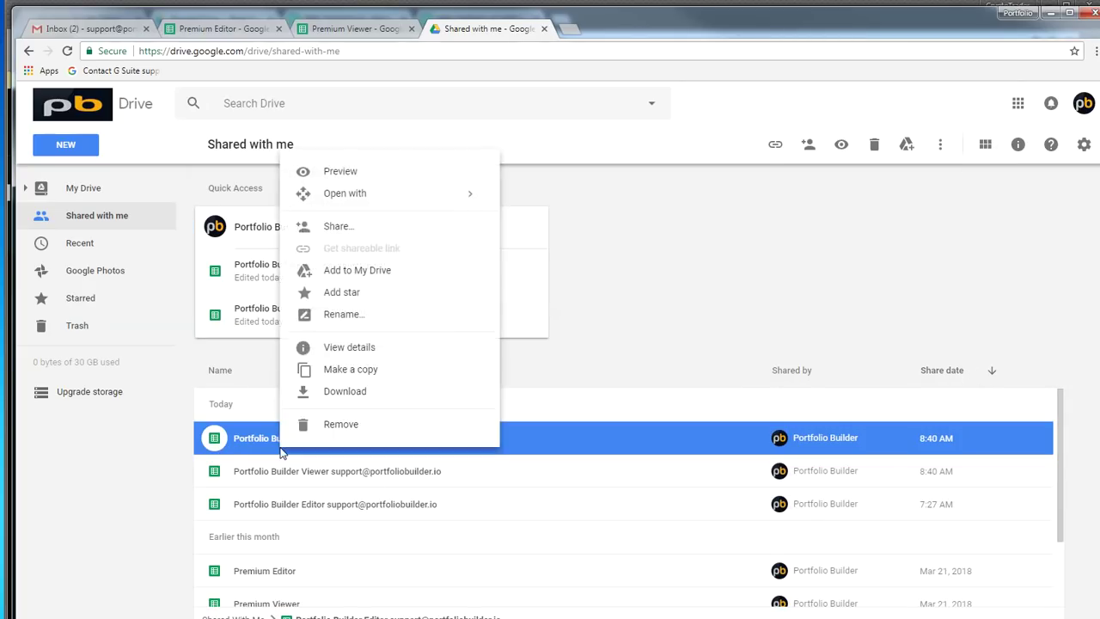
{"action": "mouse_move", "coordinate": [455, 200]}
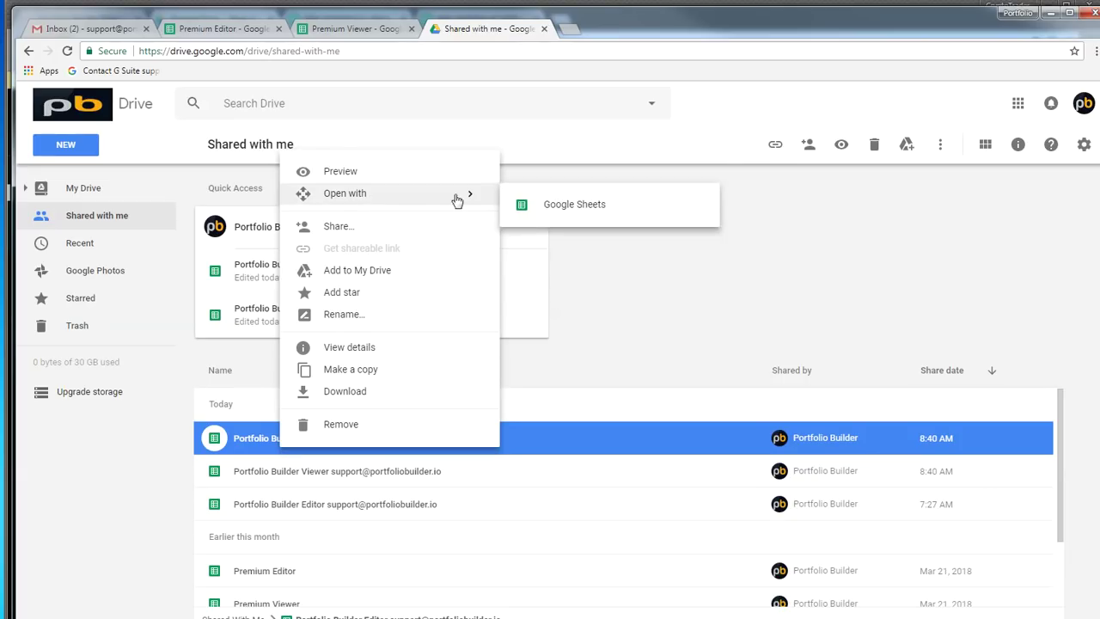
{"action": "left_click", "coordinate": [573, 206]}
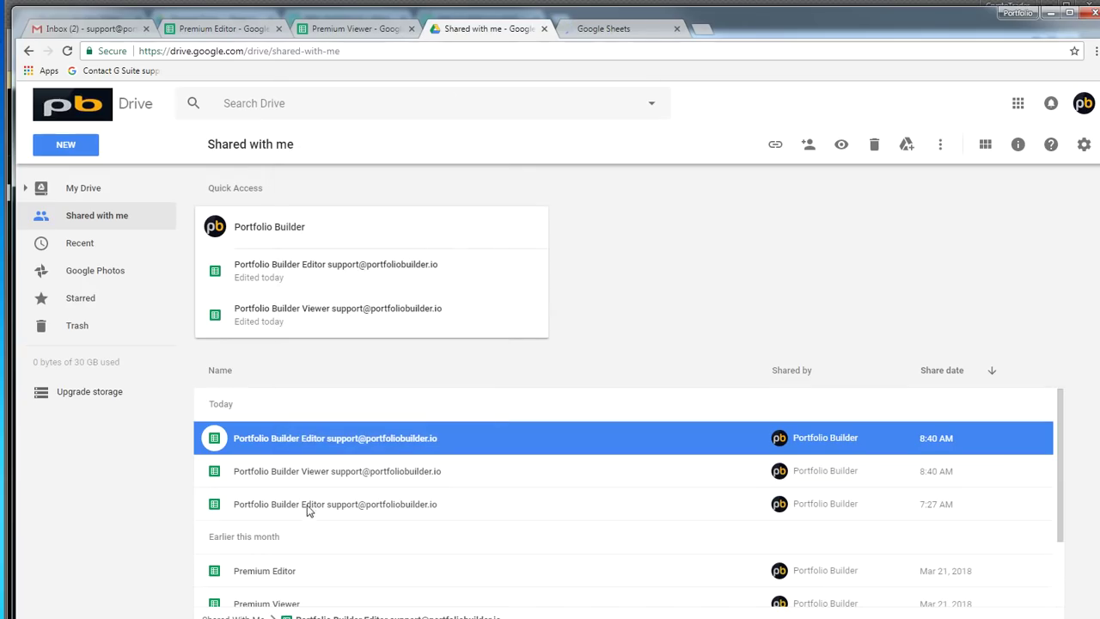
{"action": "right_click", "coordinate": [316, 473]}
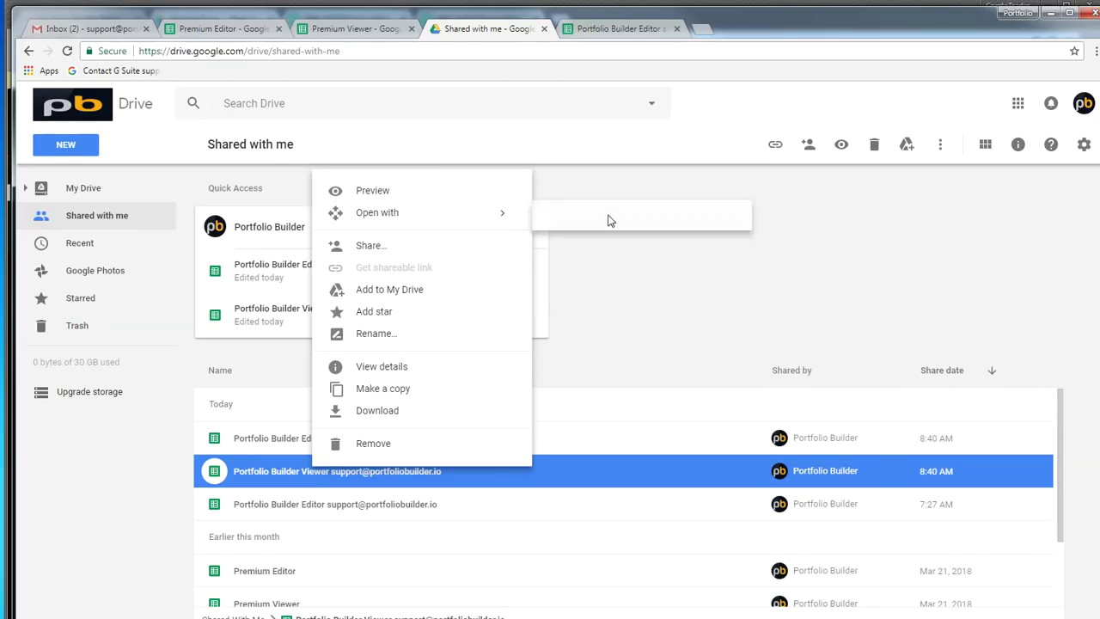
{"action": "mouse_move", "coordinate": [509, 221]}
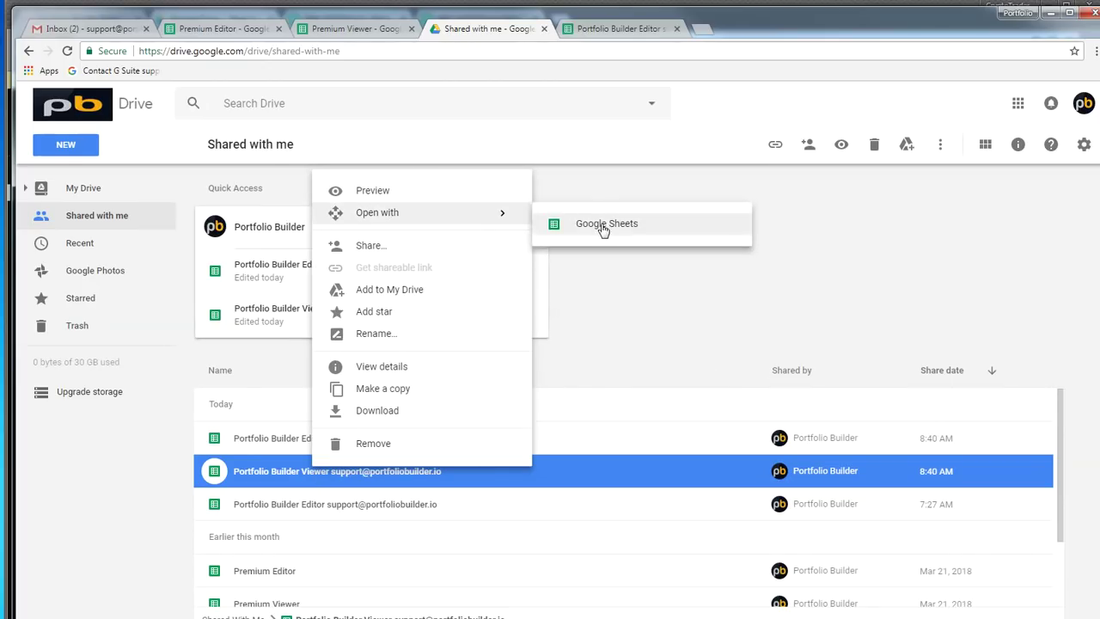
{"action": "left_click", "coordinate": [602, 228]}
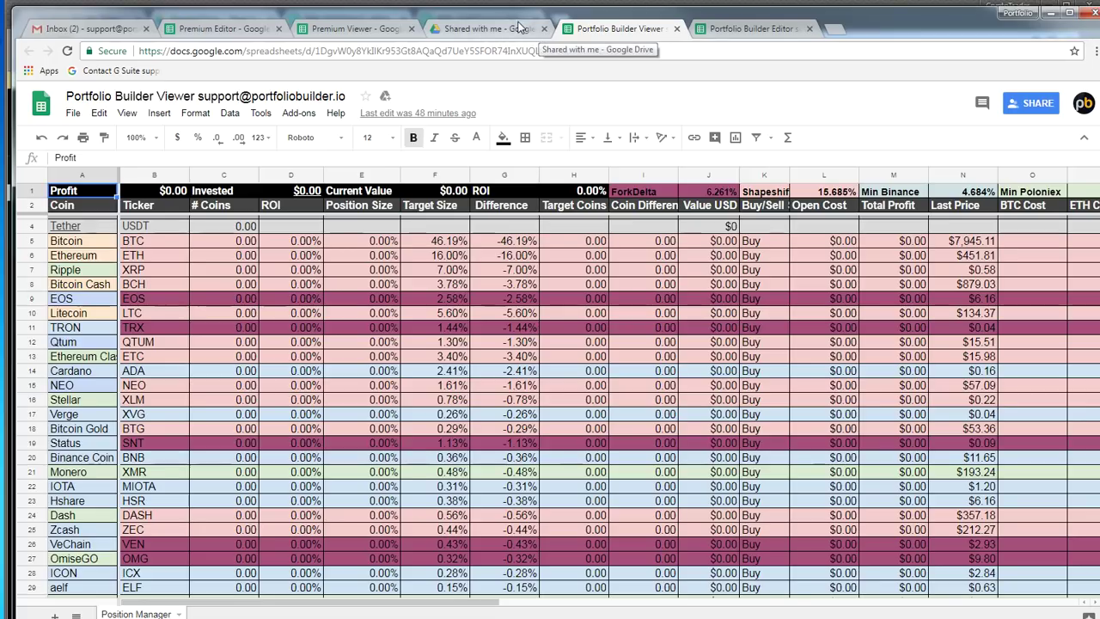
Close the Drive tab and compare the Premium and Portfolio Builder Editor and Viewer spreadsheets
{"action": "left_click", "coordinate": [507, 30]}
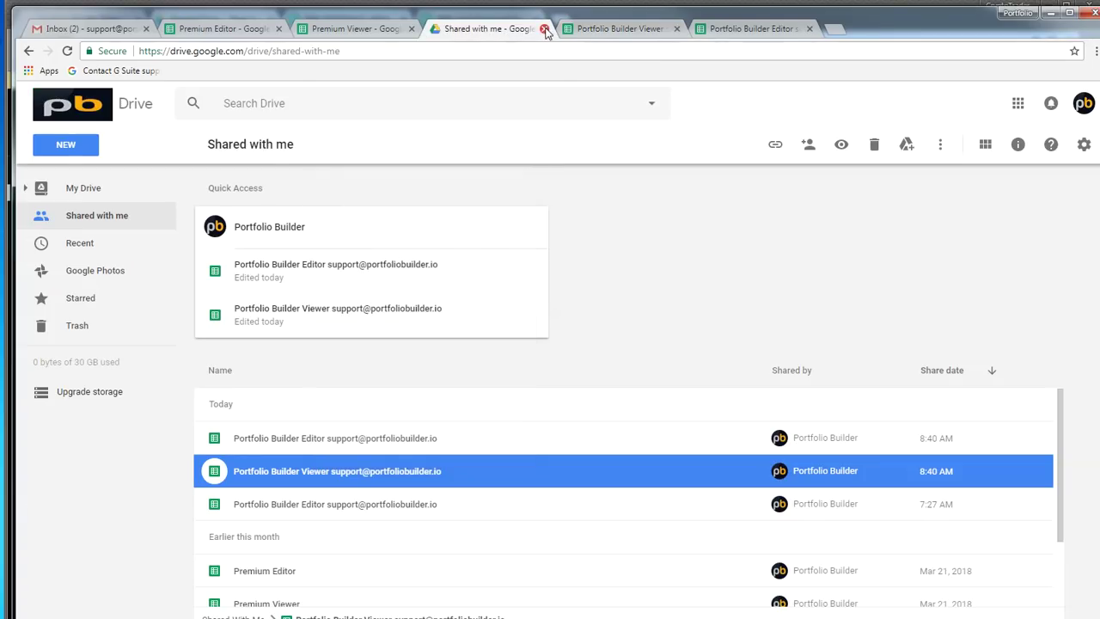
{"action": "left_click", "coordinate": [544, 29]}
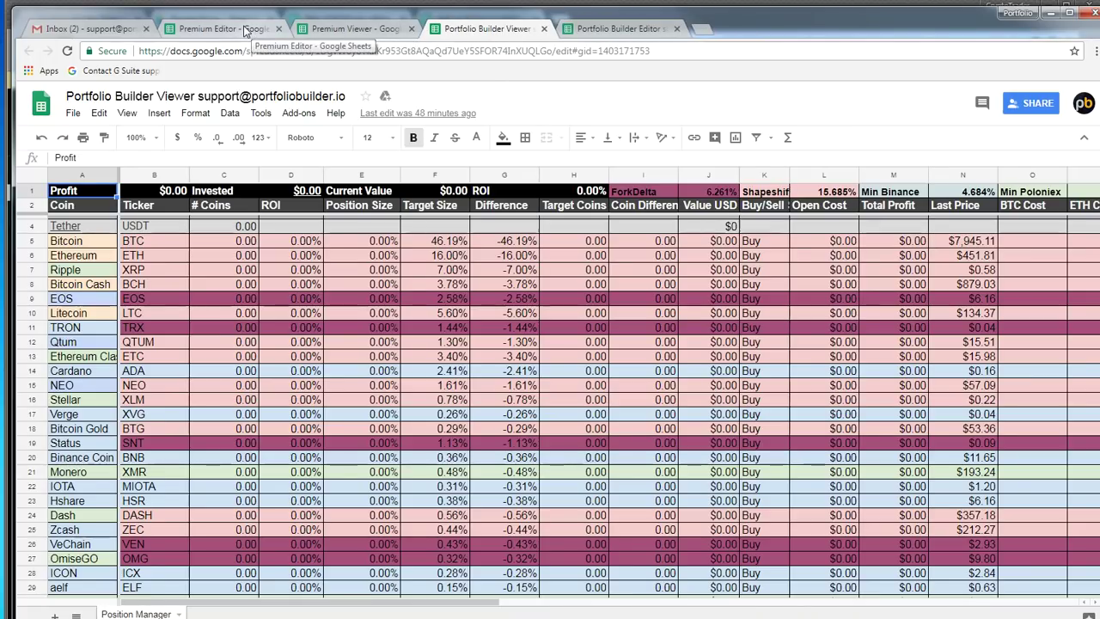
{"action": "left_click", "coordinate": [247, 32]}
{"action": "left_click", "coordinate": [344, 30]}
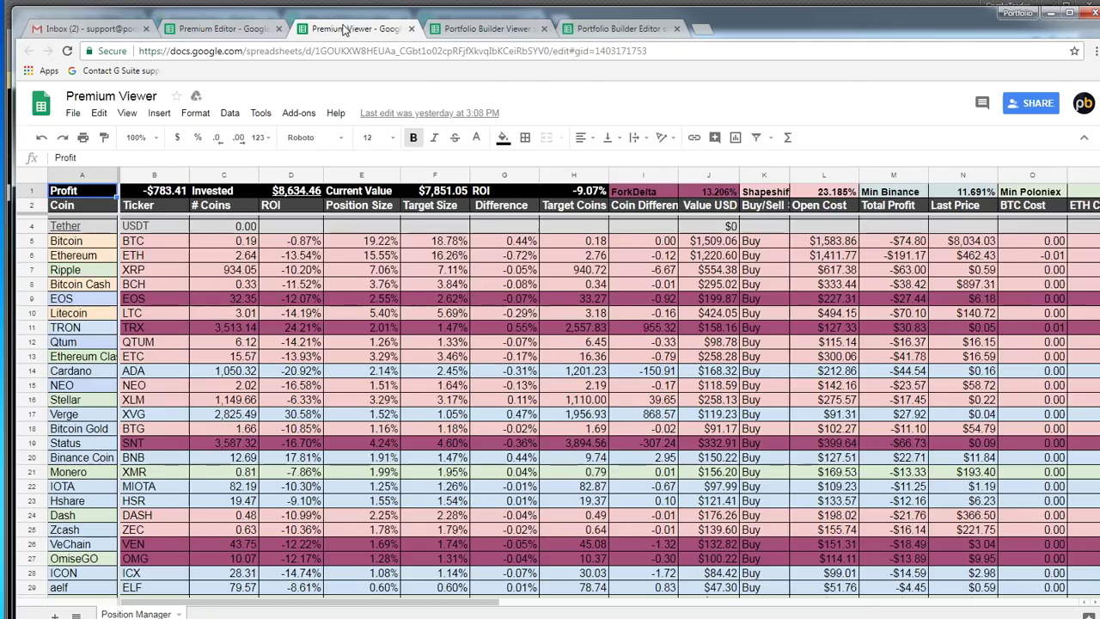
{"action": "left_click", "coordinate": [228, 28]}
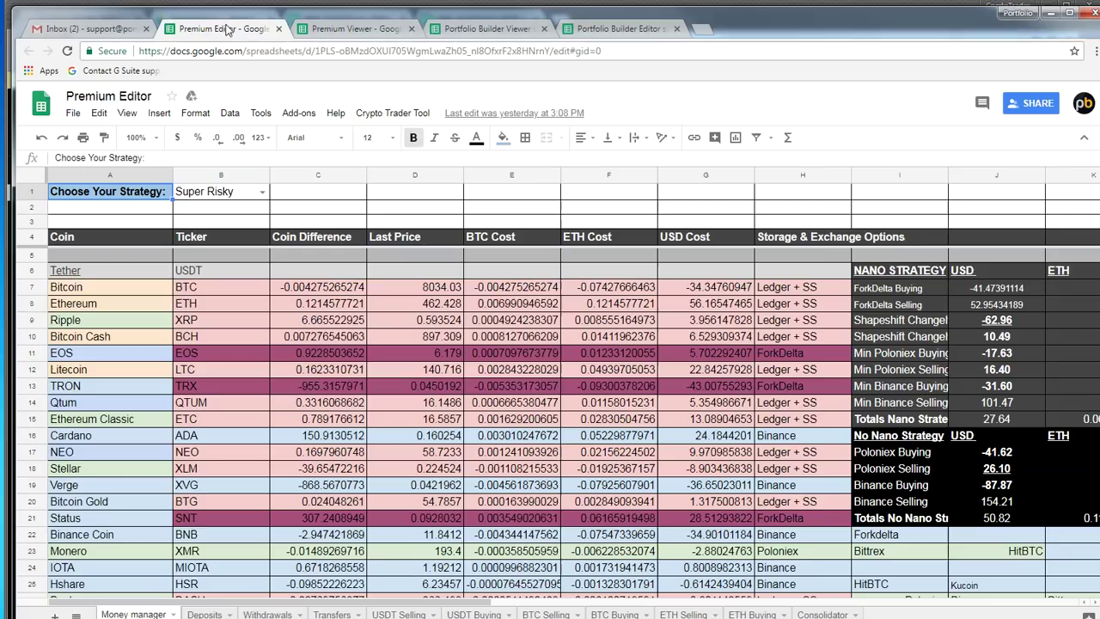
{"action": "left_click", "coordinate": [604, 29]}
{"action": "left_click", "coordinate": [476, 30]}
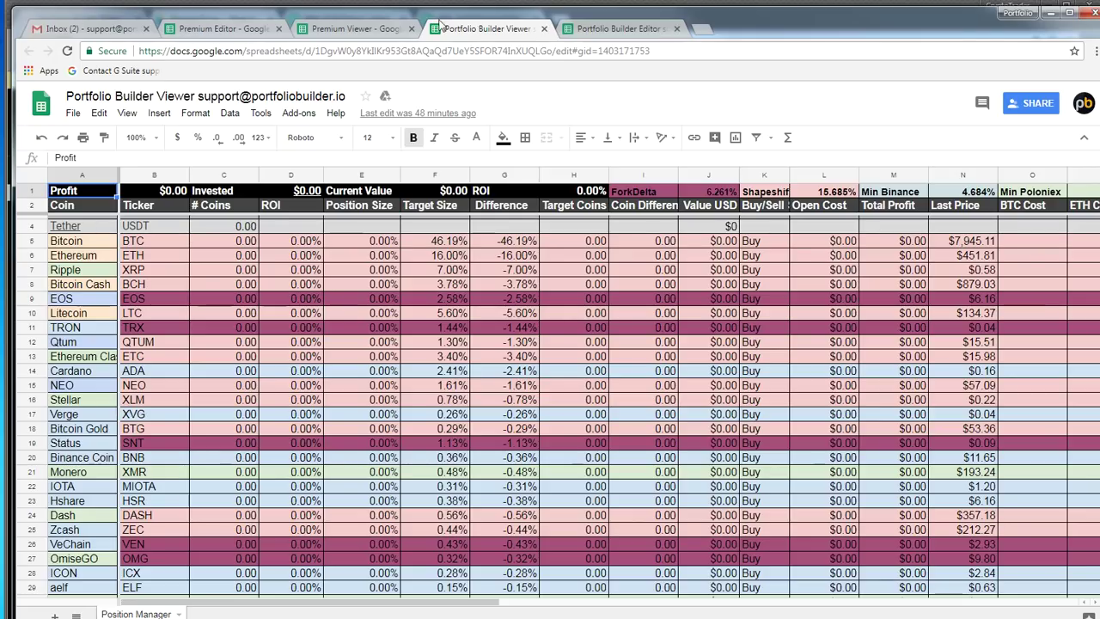
{"action": "left_click", "coordinate": [617, 30]}
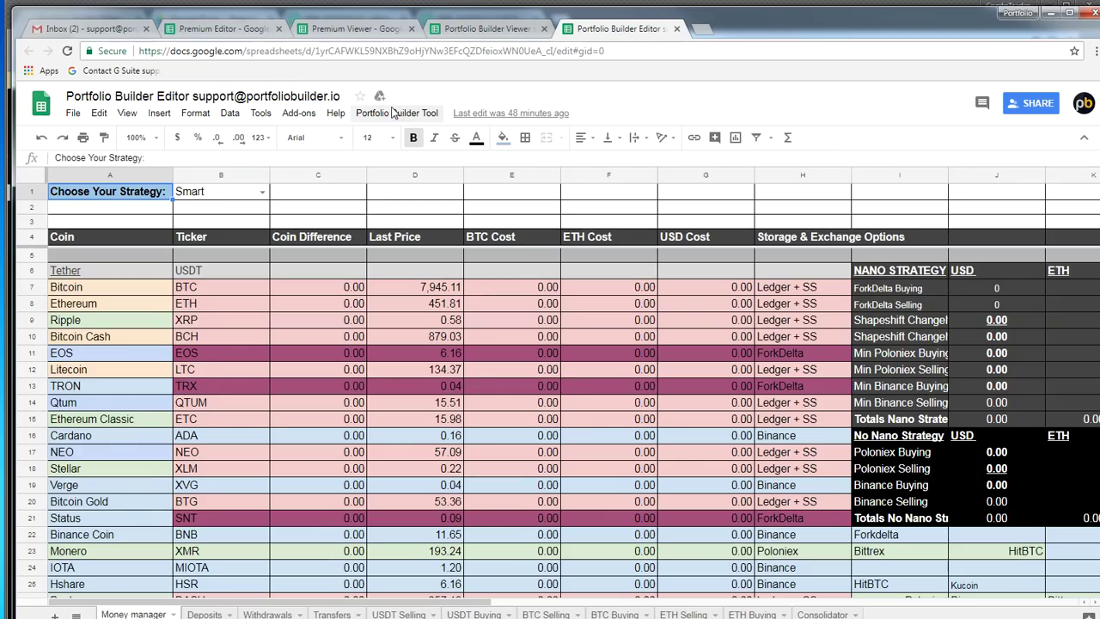
Show the Editor's Portfolio Builder Tool menu, comparing it with the Viewer sheet
{"action": "left_click", "coordinate": [392, 114]}
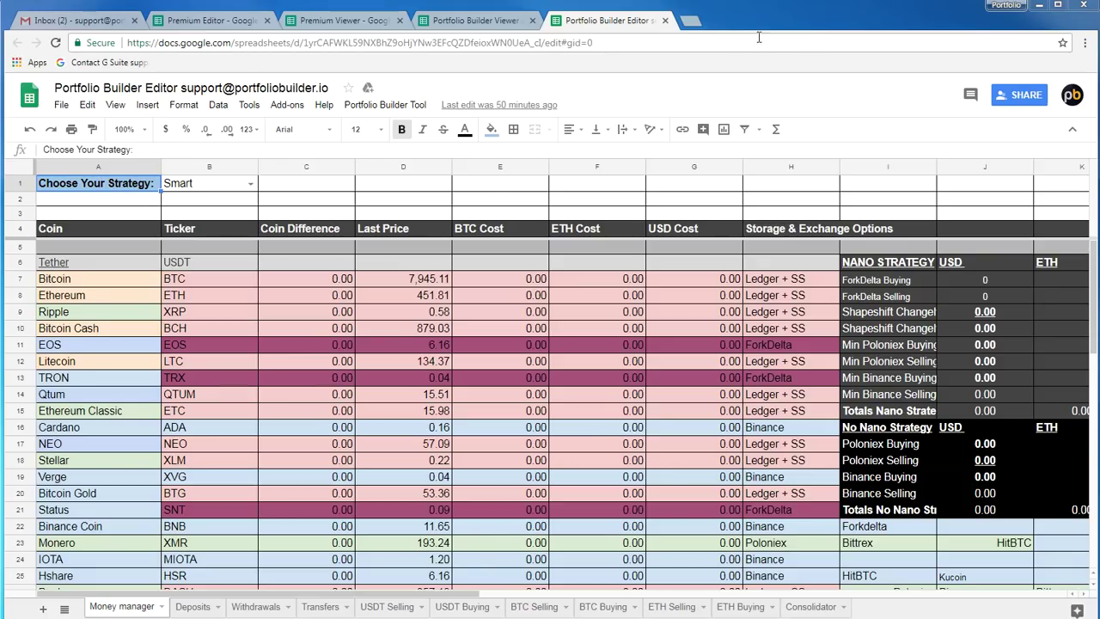
{"action": "left_click", "coordinate": [456, 26]}
{"action": "left_click", "coordinate": [616, 24]}
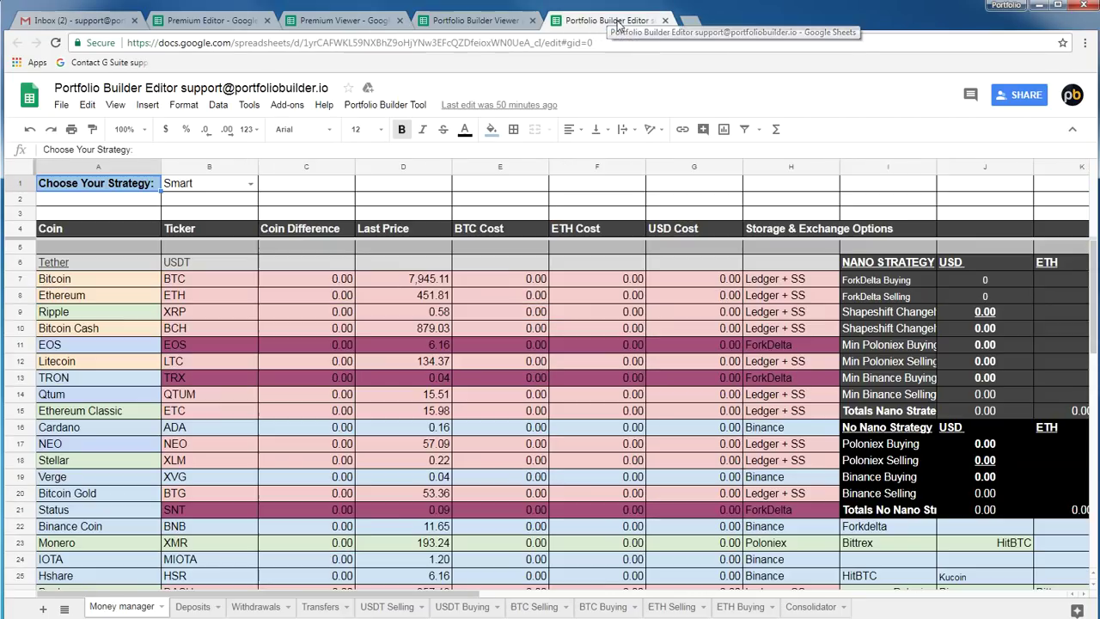
{"action": "left_click", "coordinate": [454, 24]}
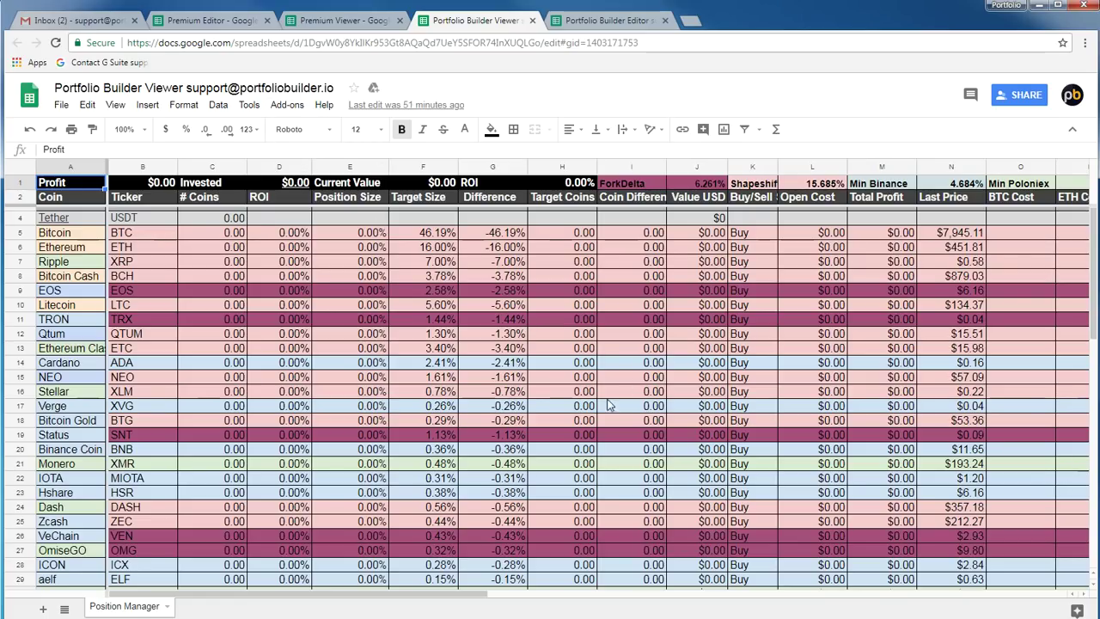
{"action": "key", "text": "ctrl+Tab"}
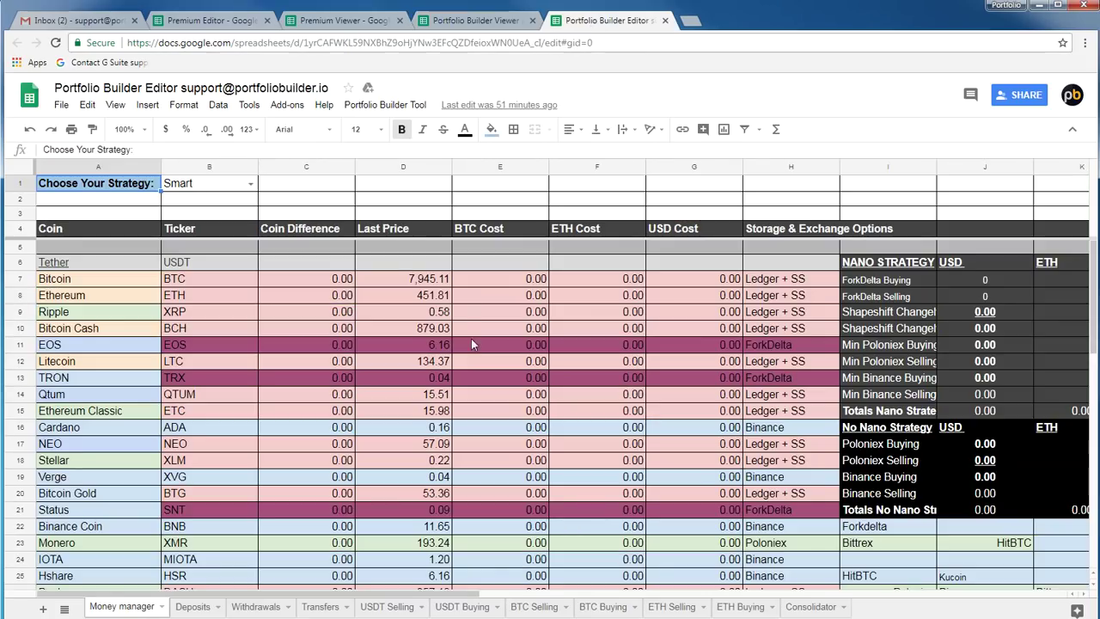
{"action": "left_click", "coordinate": [362, 105]}
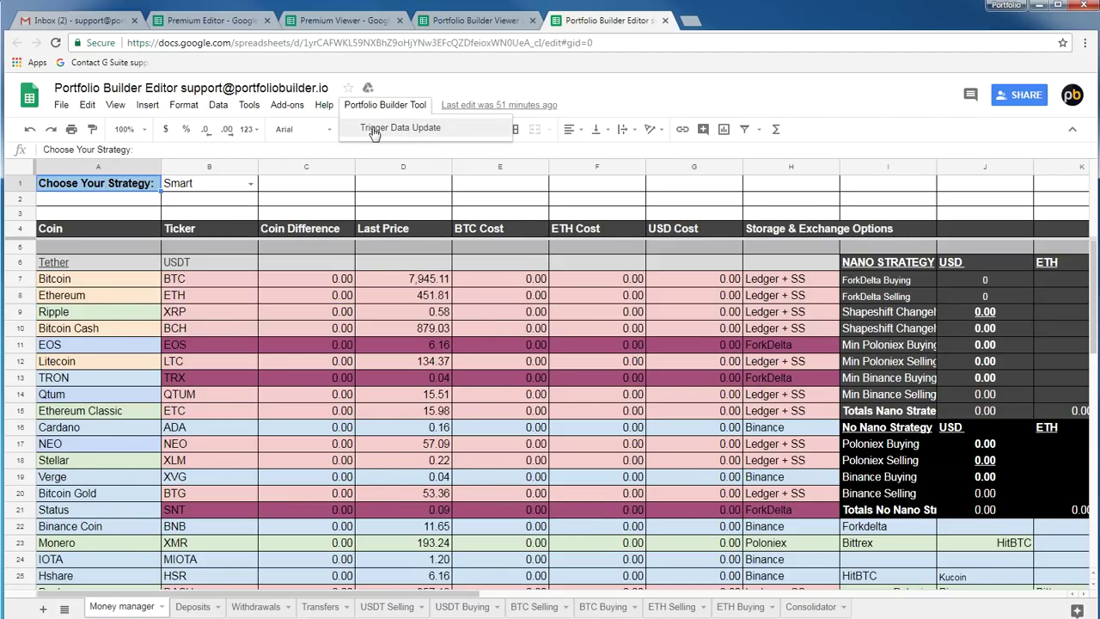
Run Trigger Data Update, then sign in with the Portfolio Builder account and allow access
{"action": "left_click", "coordinate": [375, 134]}
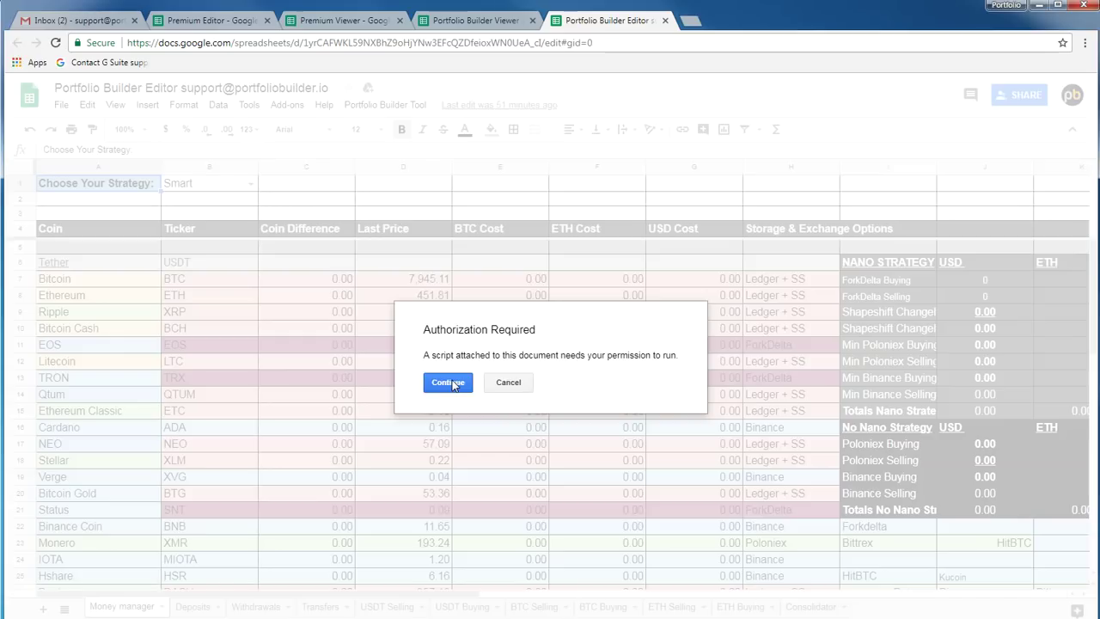
{"action": "left_click", "coordinate": [448, 382]}
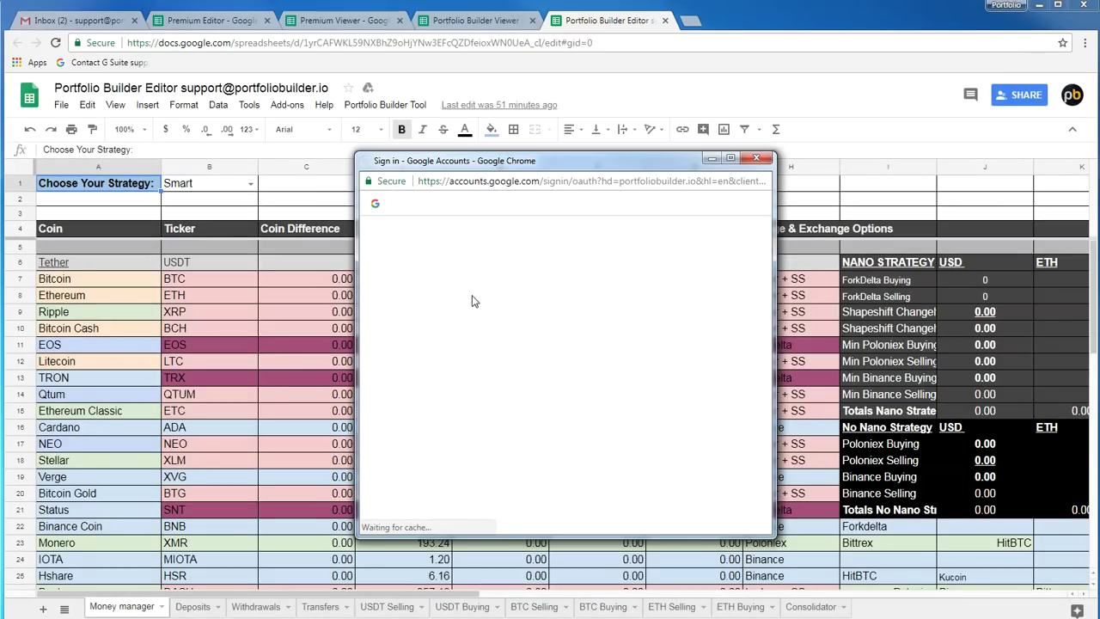
{"action": "left_click", "coordinate": [476, 330]}
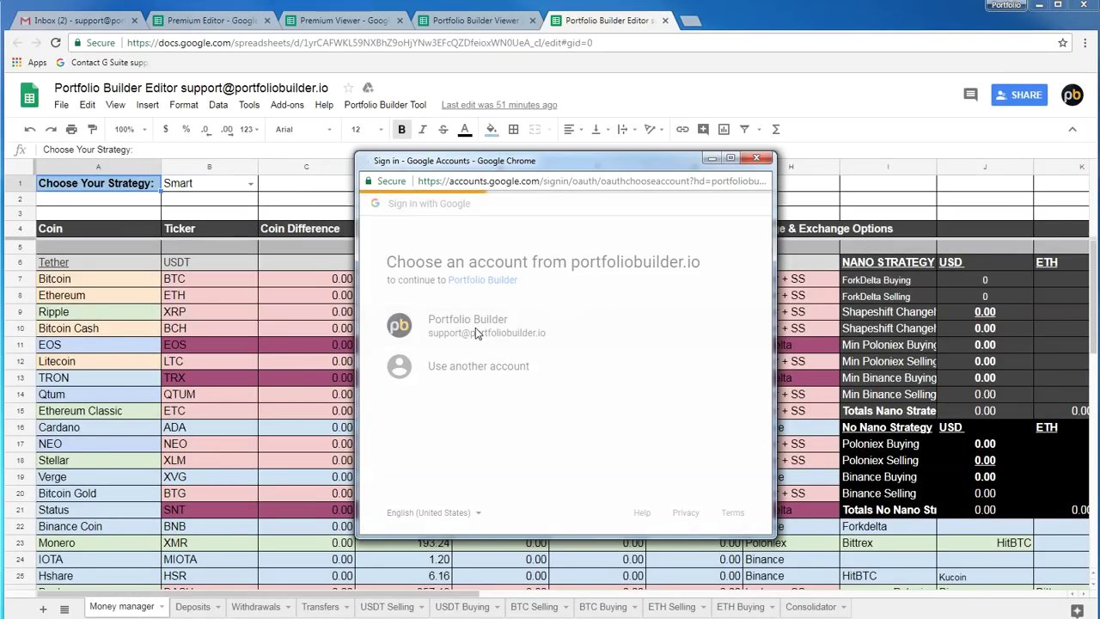
{"action": "scroll", "coordinate": [501, 365], "scroll_direction": "down", "scroll_amount": 2}
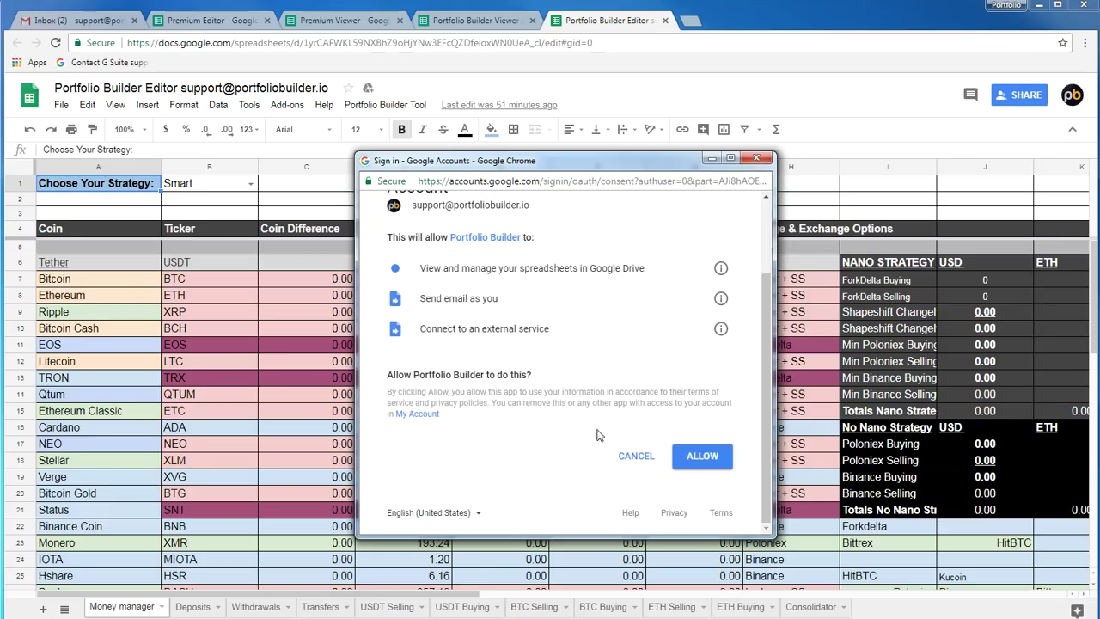
{"action": "left_click", "coordinate": [702, 459]}
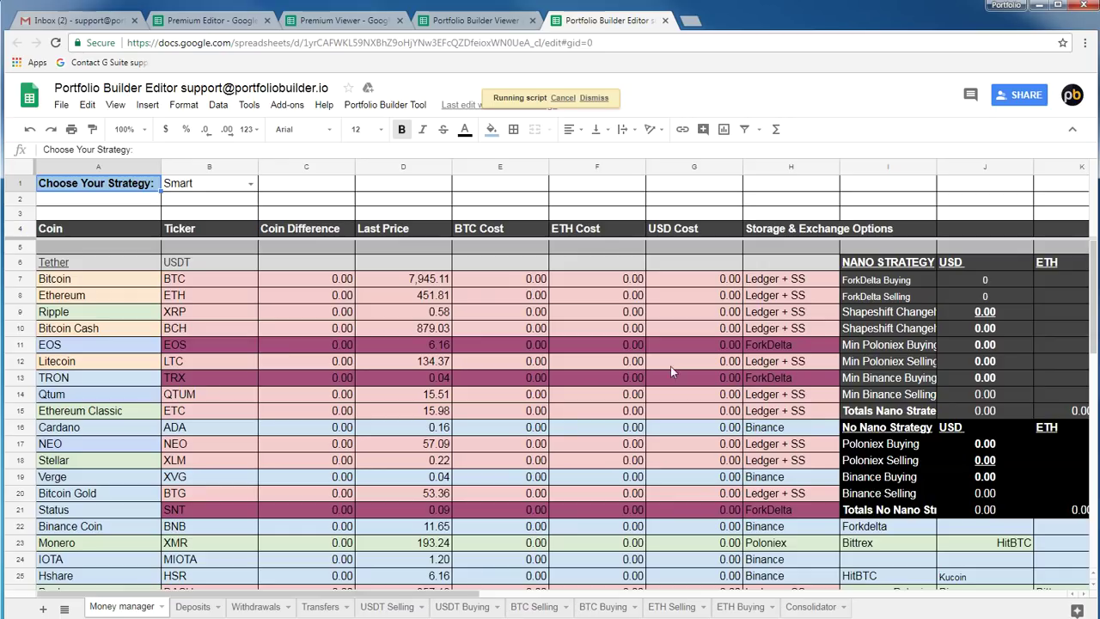
Check Bitcoin Cash's last price, compare the Viewer's Position Manager with the Editor, then open a blank tab
{"action": "left_click", "coordinate": [421, 331]}
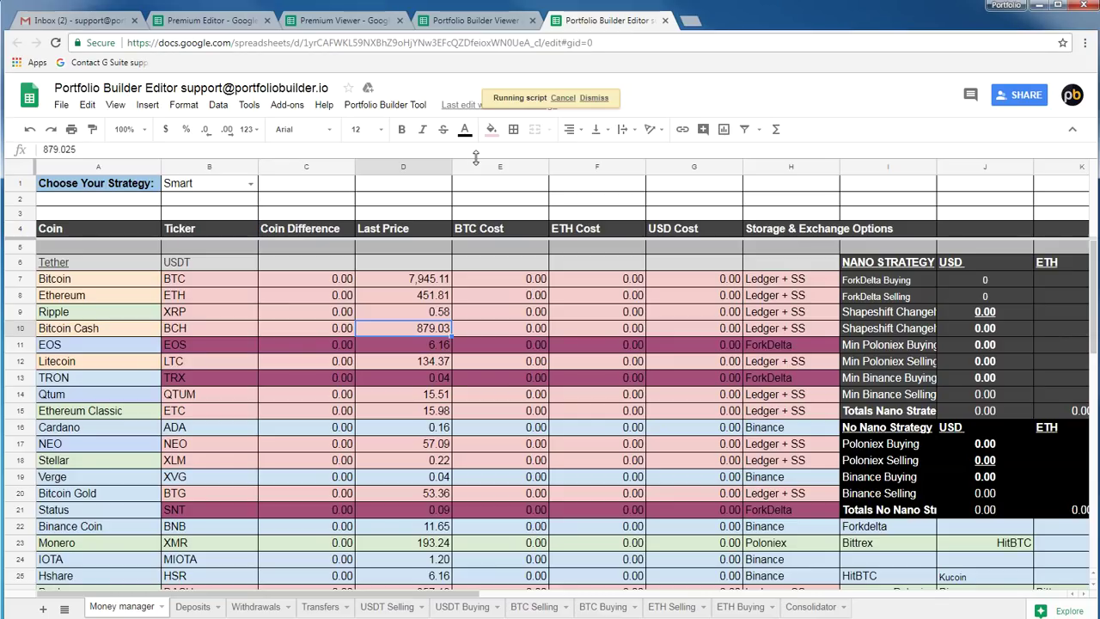
{"action": "left_click", "coordinate": [468, 19]}
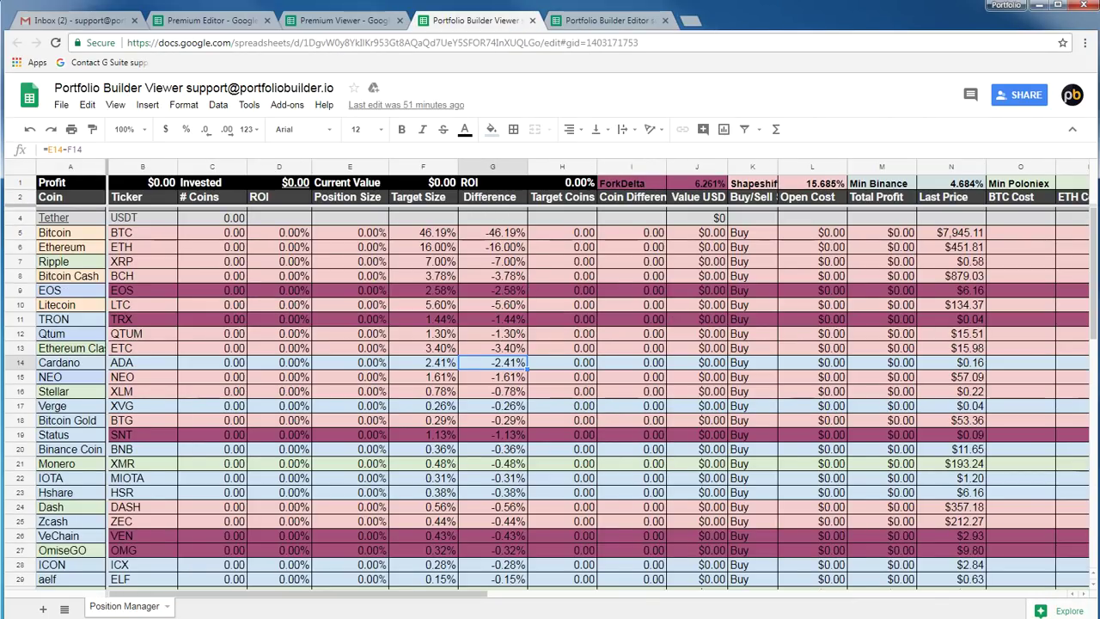
{"action": "left_click", "coordinate": [621, 20]}
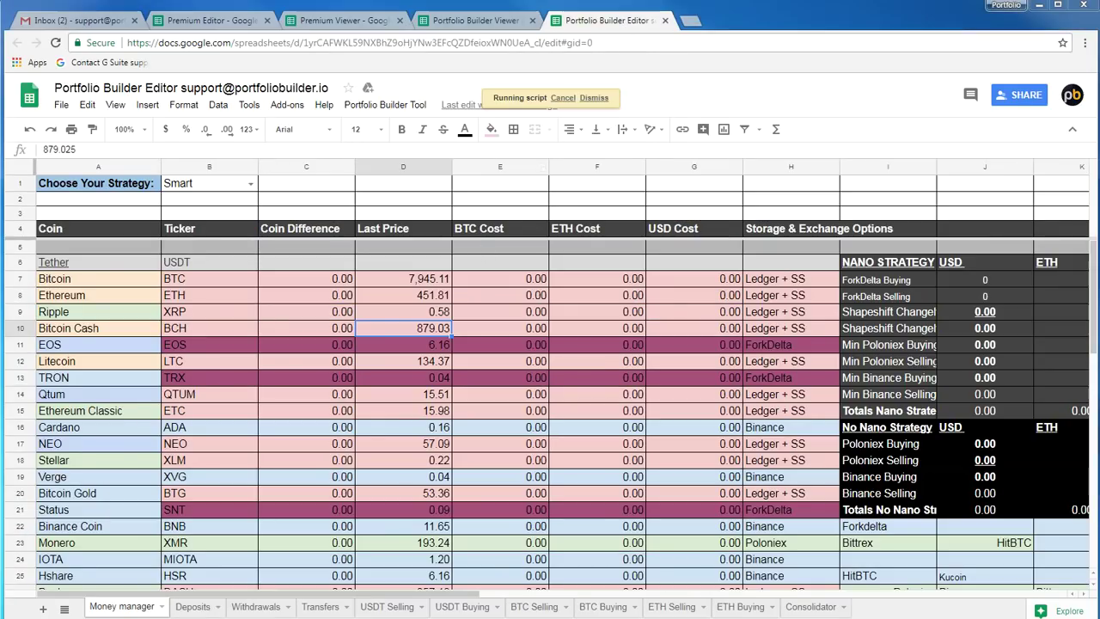
{"action": "left_click", "coordinate": [693, 23]}
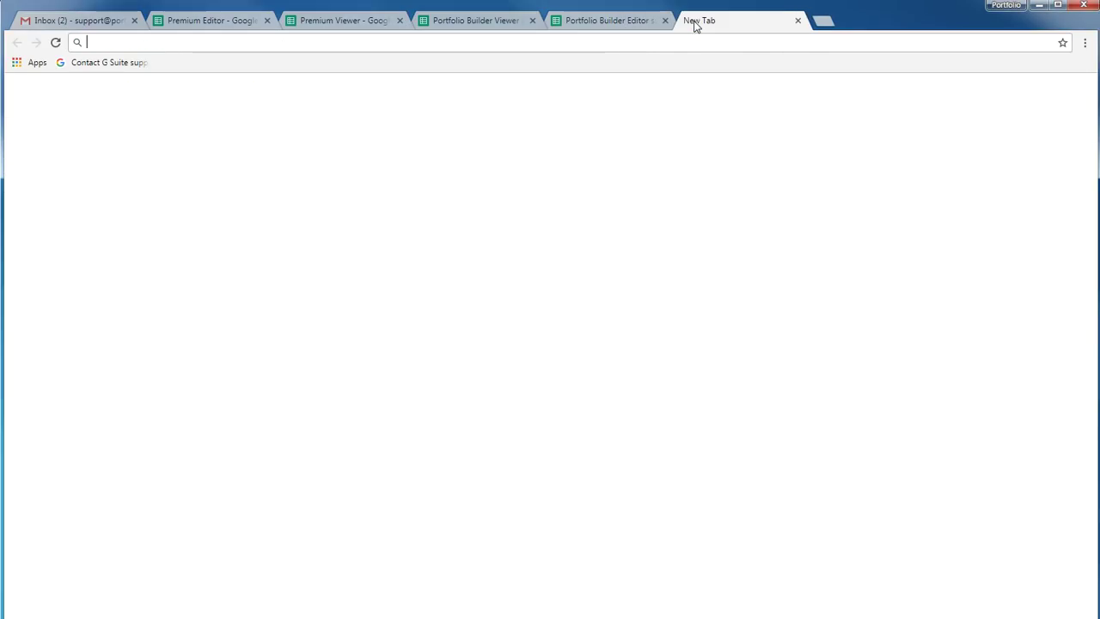
Load Drive with 'drive', review the Shared with me list, then close the Drive tab
{"action": "type", "text": "drive.google.com"}
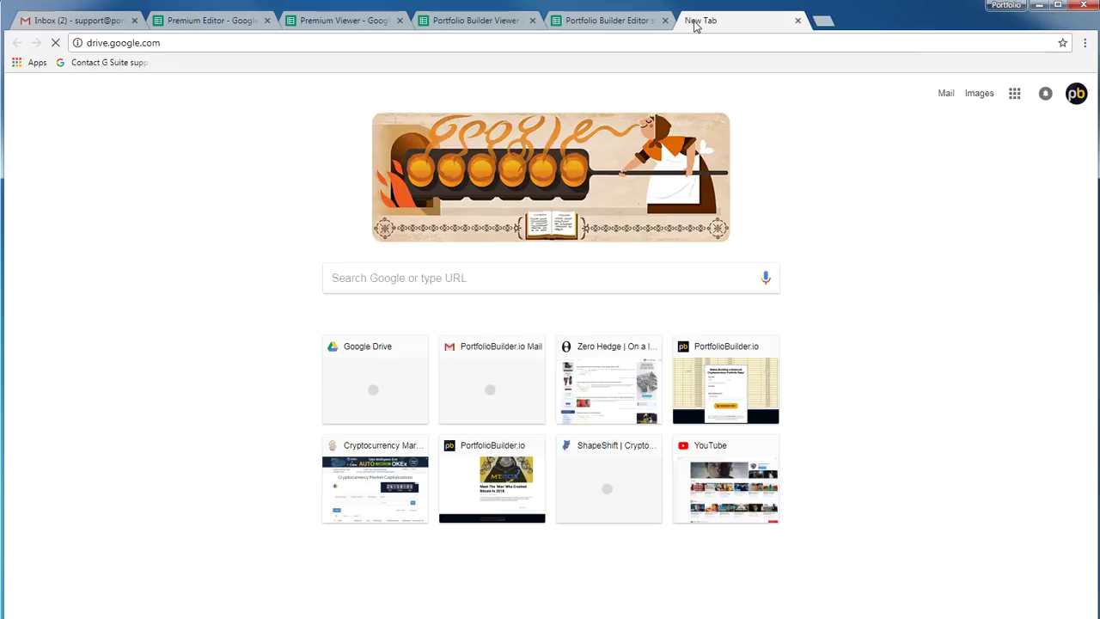
{"action": "key", "text": "Return"}
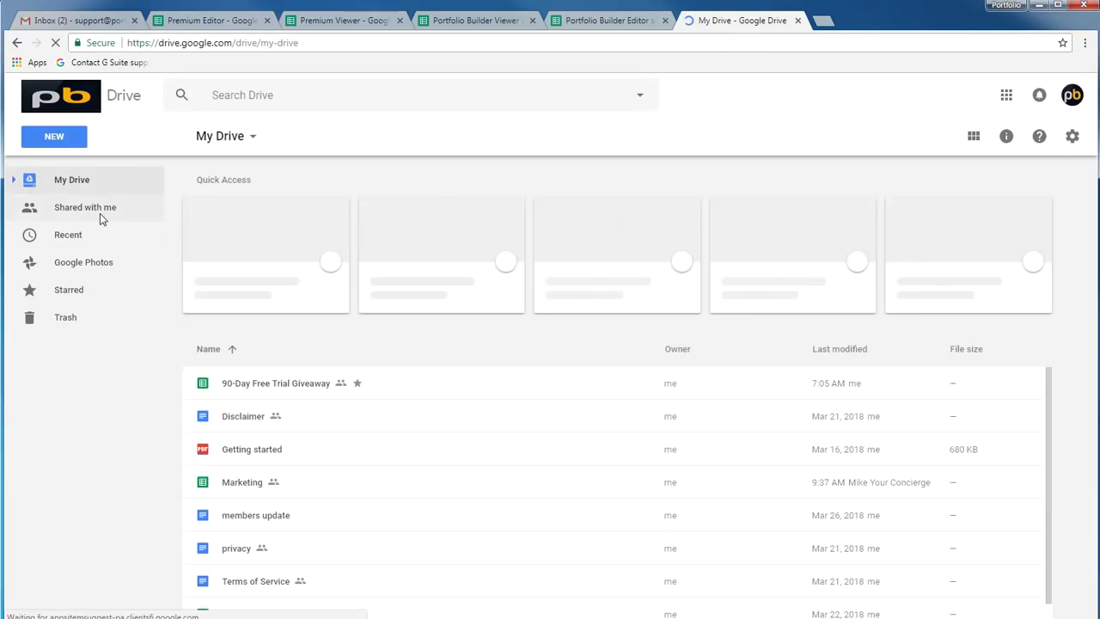
{"action": "left_click", "coordinate": [100, 212]}
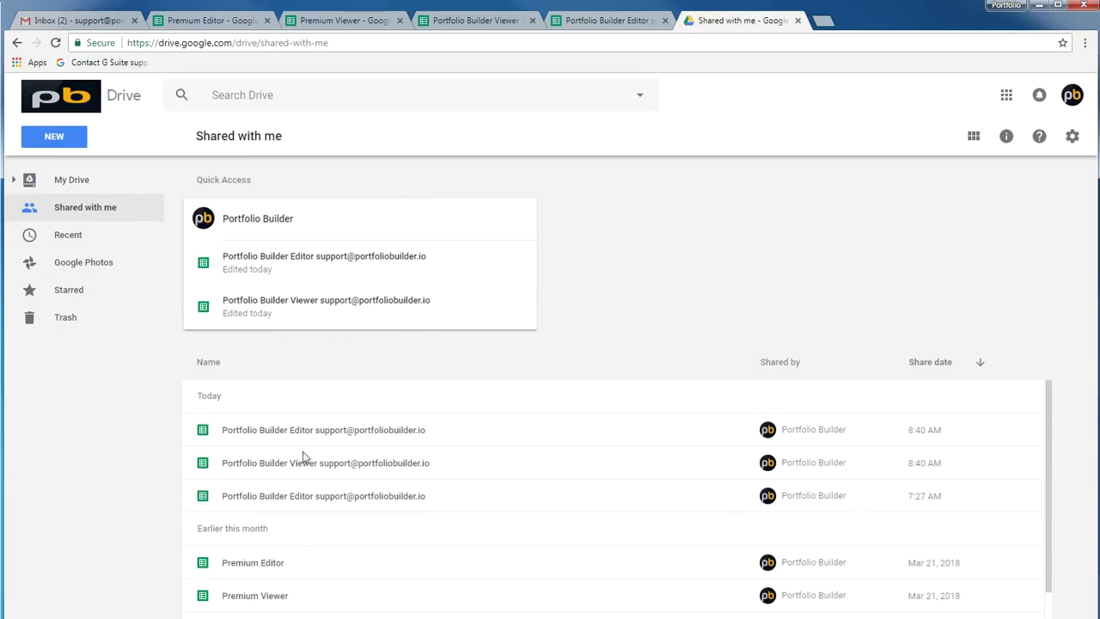
{"action": "left_click", "coordinate": [797, 20]}
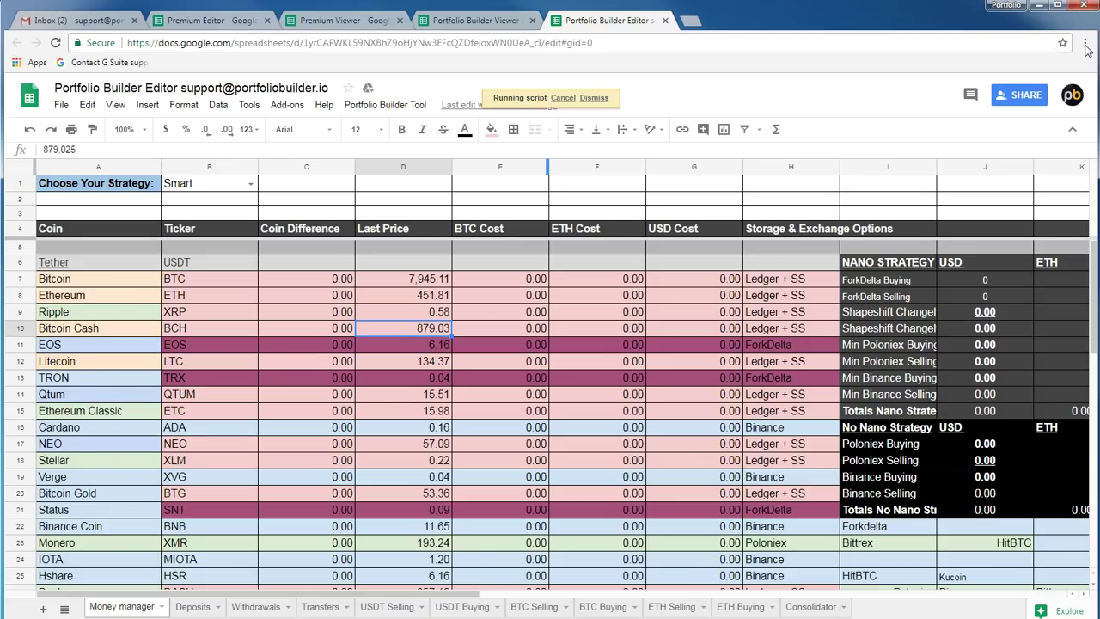
Switch the Editor's B1 strategy dropdown from Smart to Super Risky
{"action": "left_click", "coordinate": [1084, 42]}
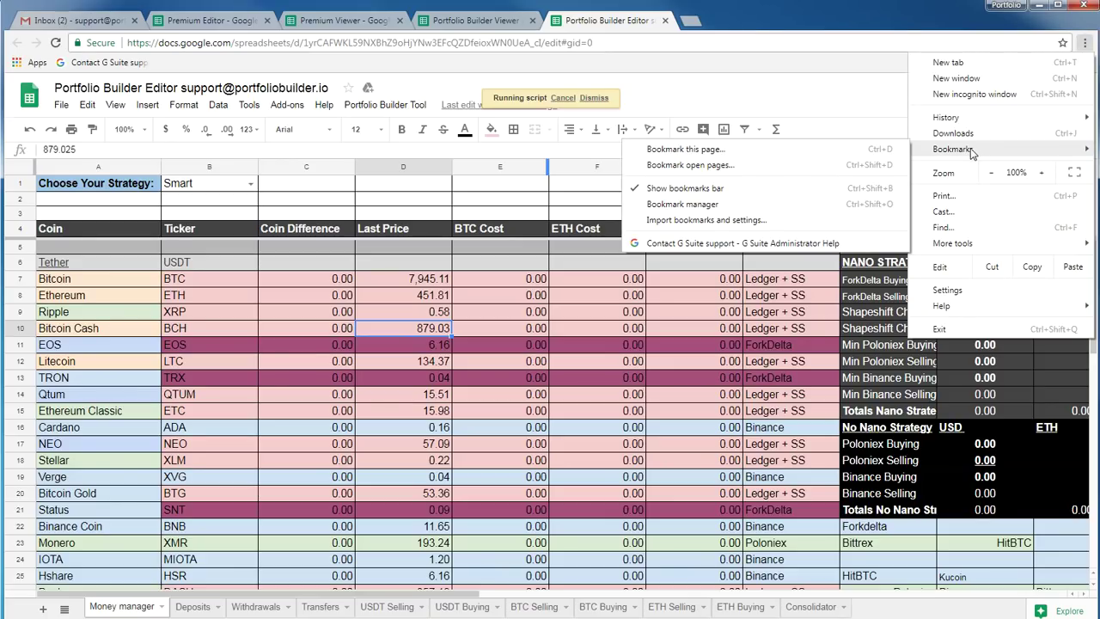
{"action": "left_click", "coordinate": [749, 33]}
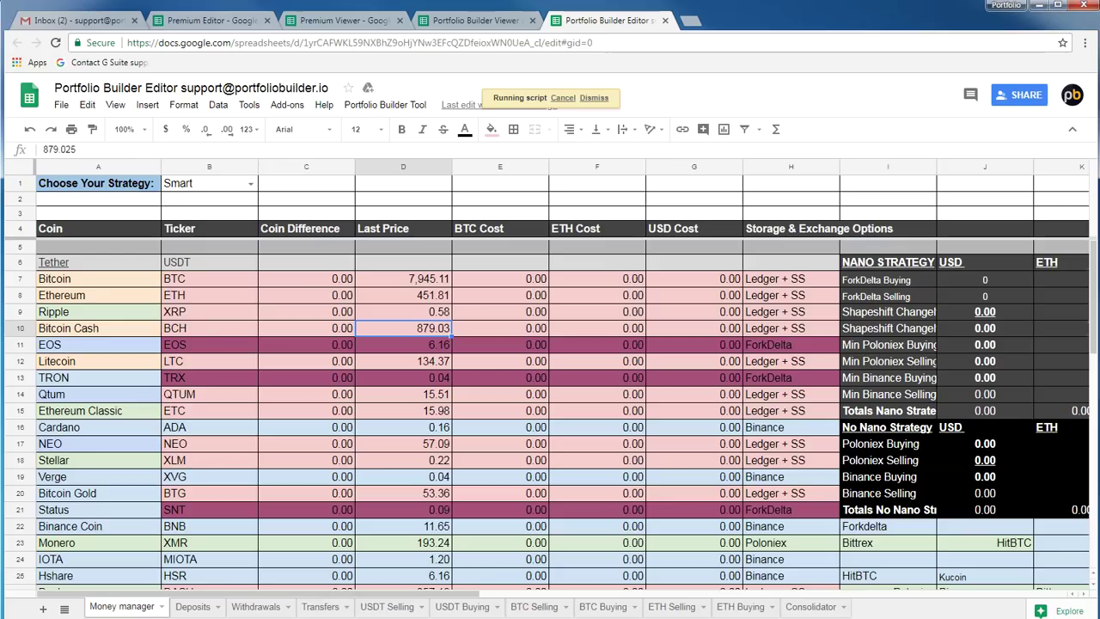
{"action": "left_click", "coordinate": [250, 183]}
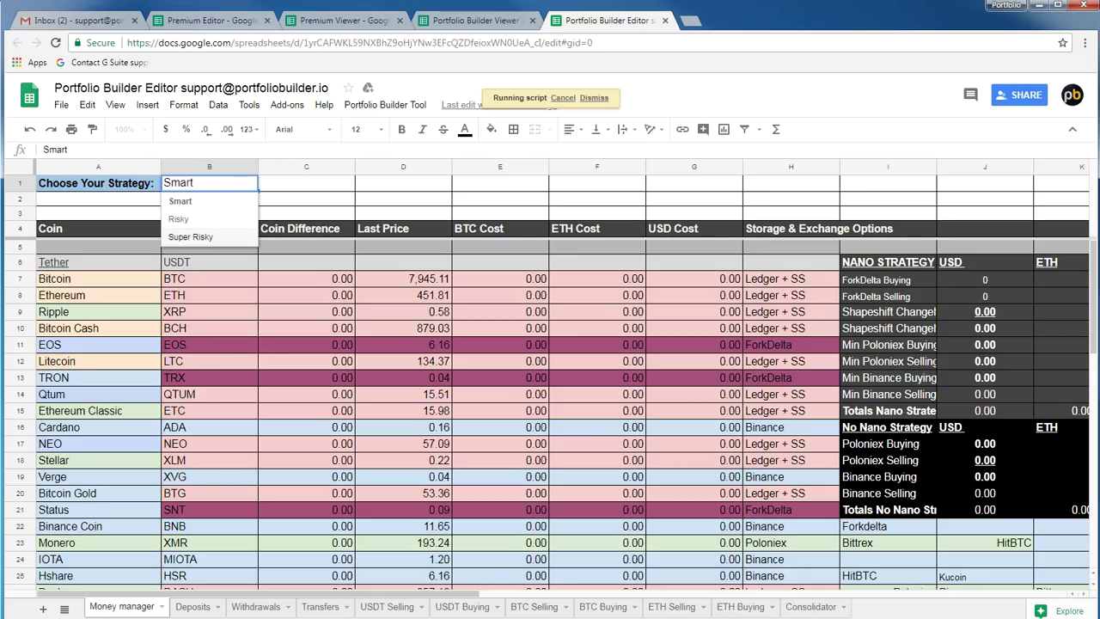
{"action": "key", "text": "Return"}
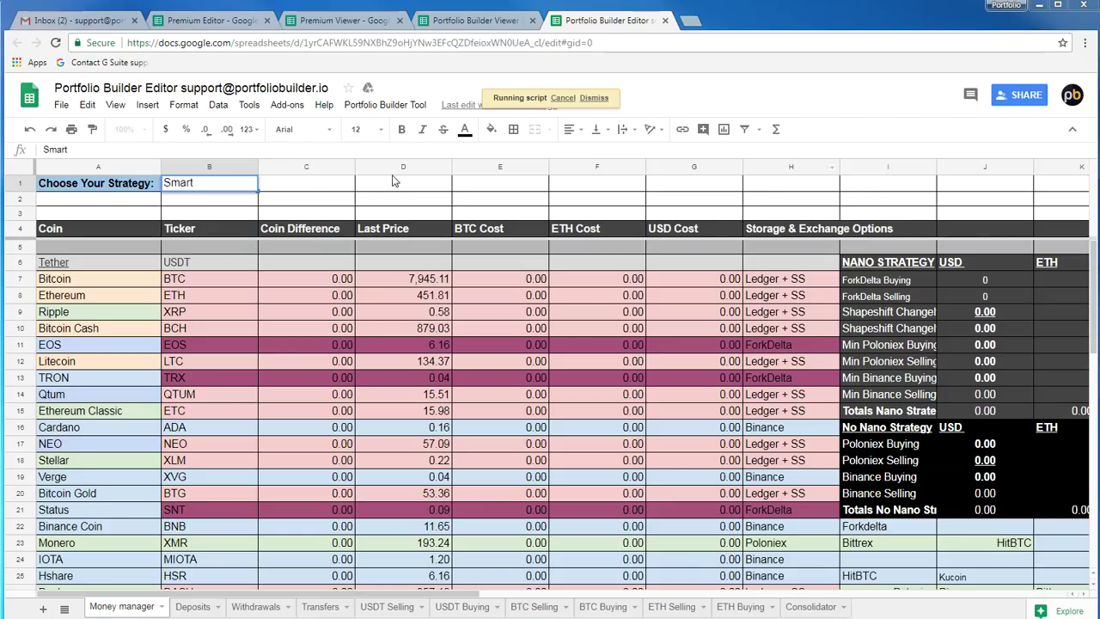
{"action": "left_click", "coordinate": [248, 184]}
{"action": "left_click", "coordinate": [202, 237]}
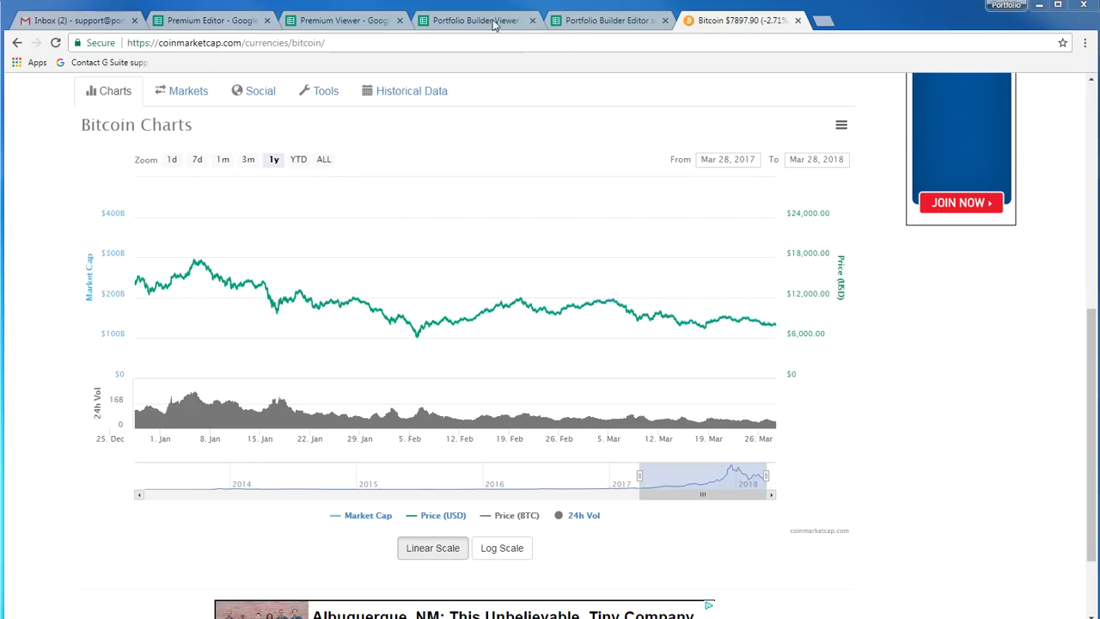
Set the Editor's strategy back to Smart and view the Viewer's Position Manager
{"action": "left_click", "coordinate": [608, 20]}
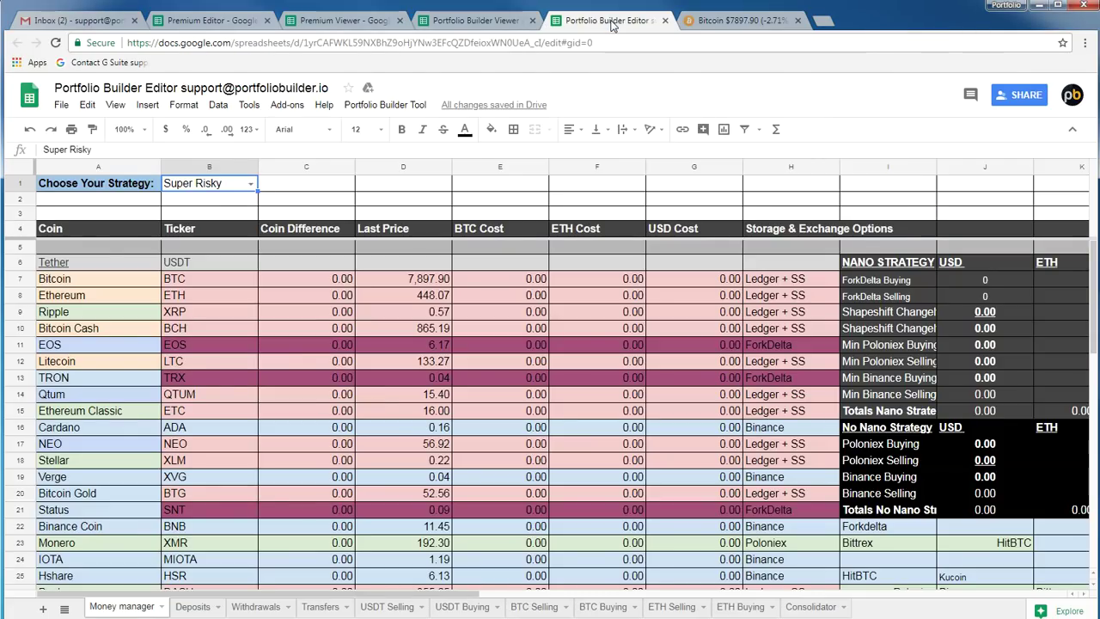
{"action": "left_click", "coordinate": [250, 183]}
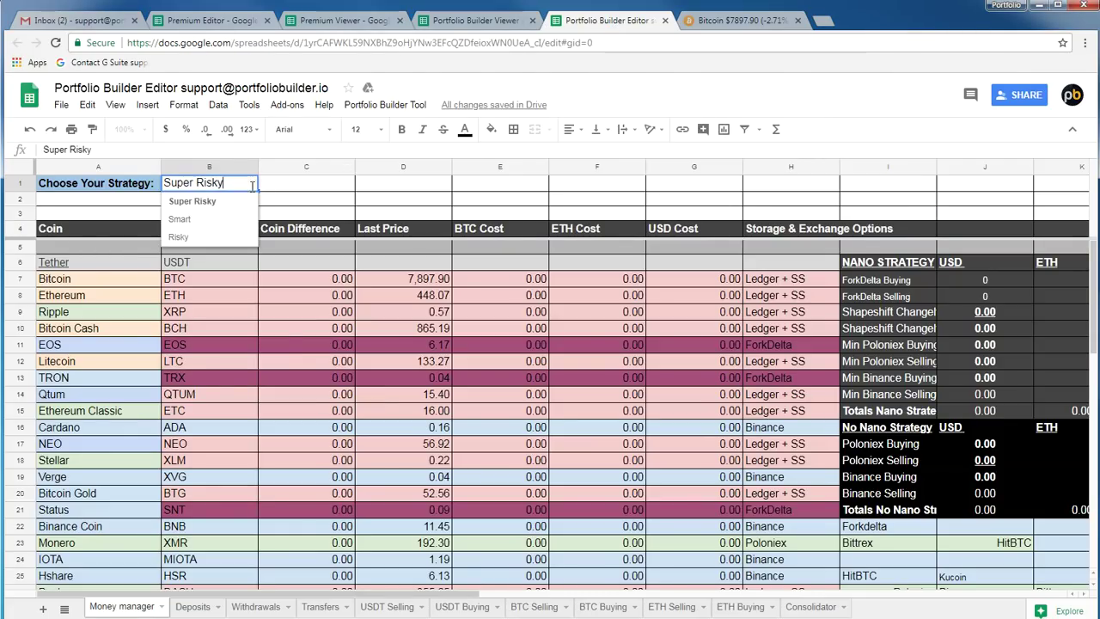
{"action": "left_click", "coordinate": [204, 220]}
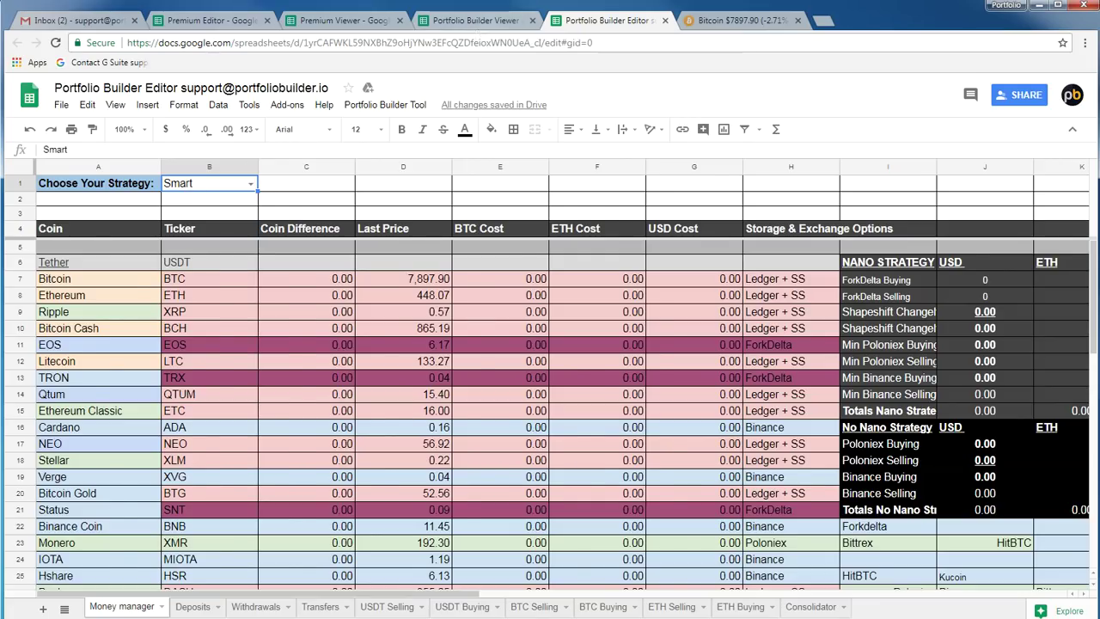
{"action": "left_click", "coordinate": [475, 20]}
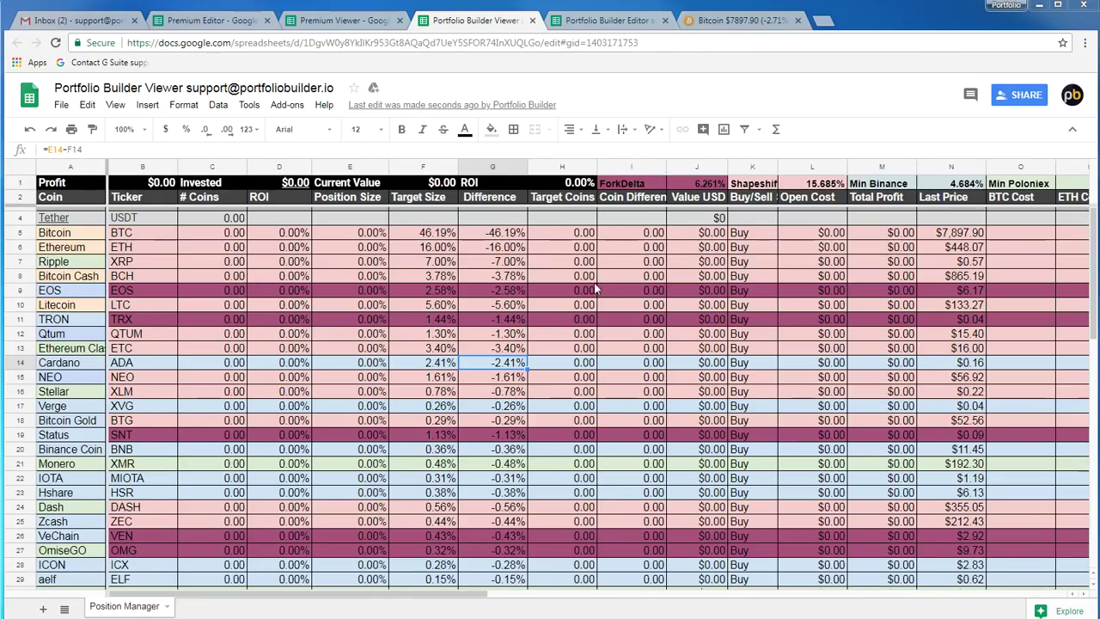
Inspect Bitcoin's difference (G5) and target size (F5), then Zcash's target size in F25
{"action": "left_click", "coordinate": [507, 233]}
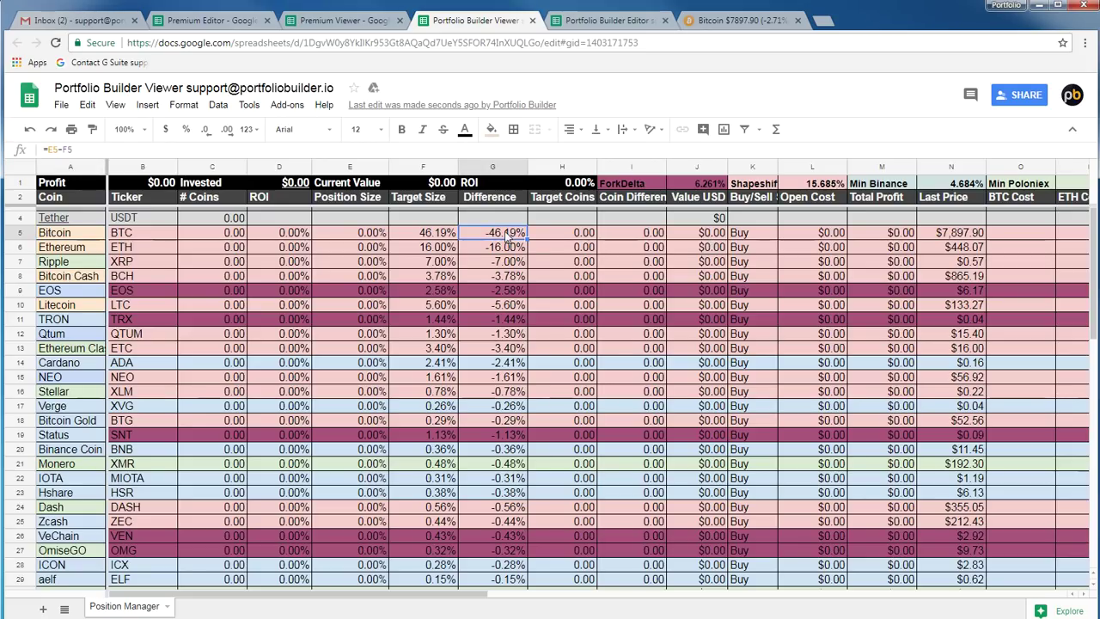
{"action": "left_click", "coordinate": [418, 234]}
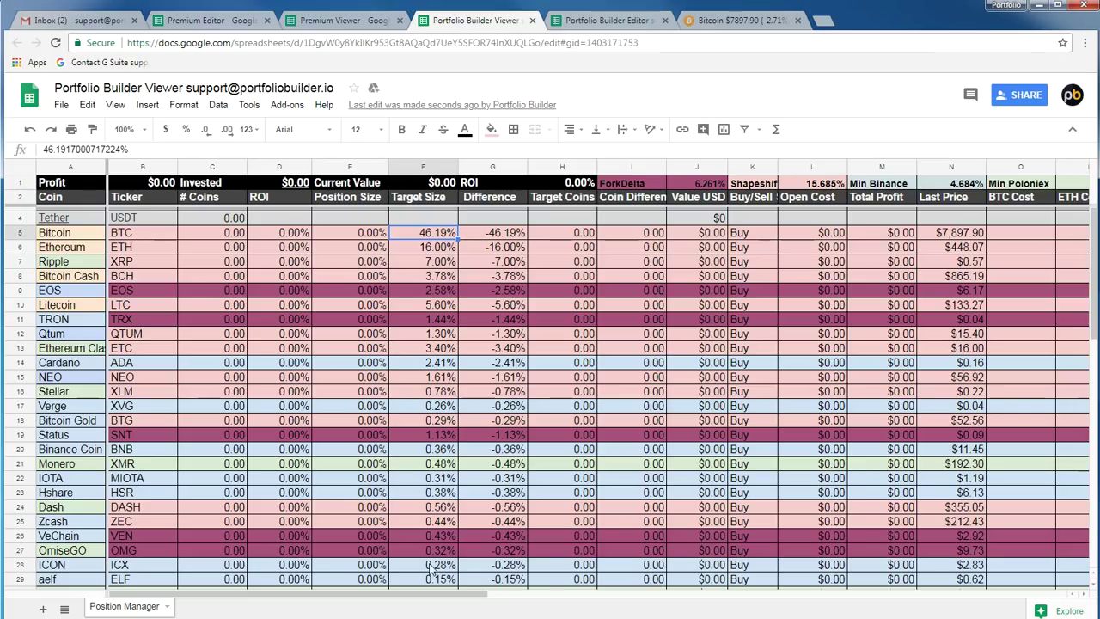
{"action": "scroll", "coordinate": [442, 502], "scroll_direction": "down", "scroll_amount": 2}
{"action": "scroll", "coordinate": [440, 516], "scroll_direction": "up", "scroll_amount": 2}
{"action": "scroll", "coordinate": [438, 520], "scroll_direction": "down", "scroll_amount": 1}
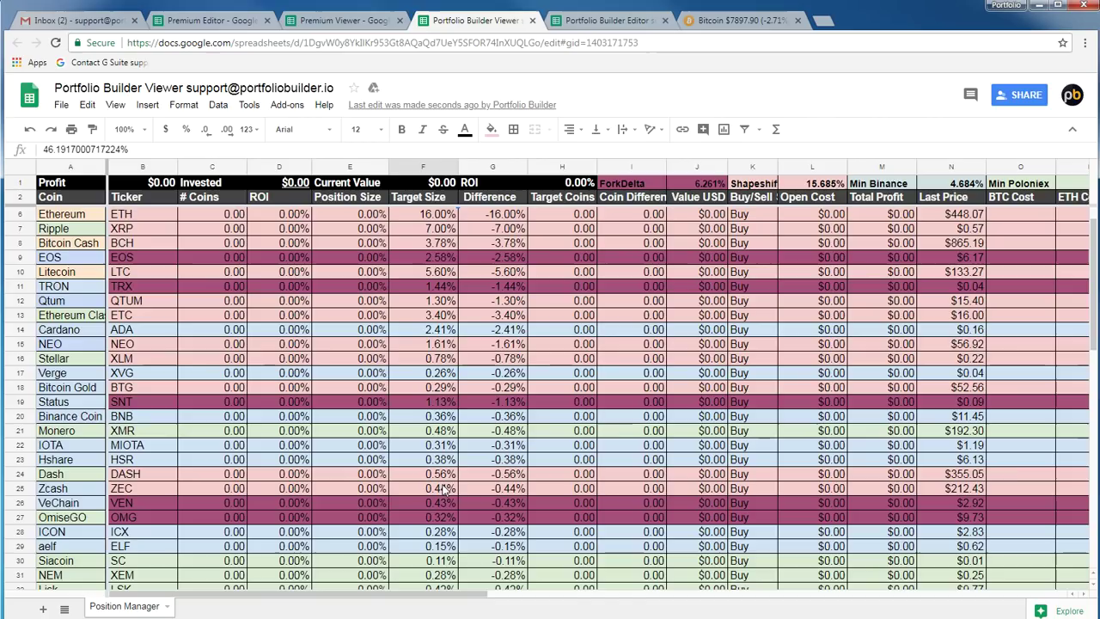
{"action": "left_click", "coordinate": [444, 488]}
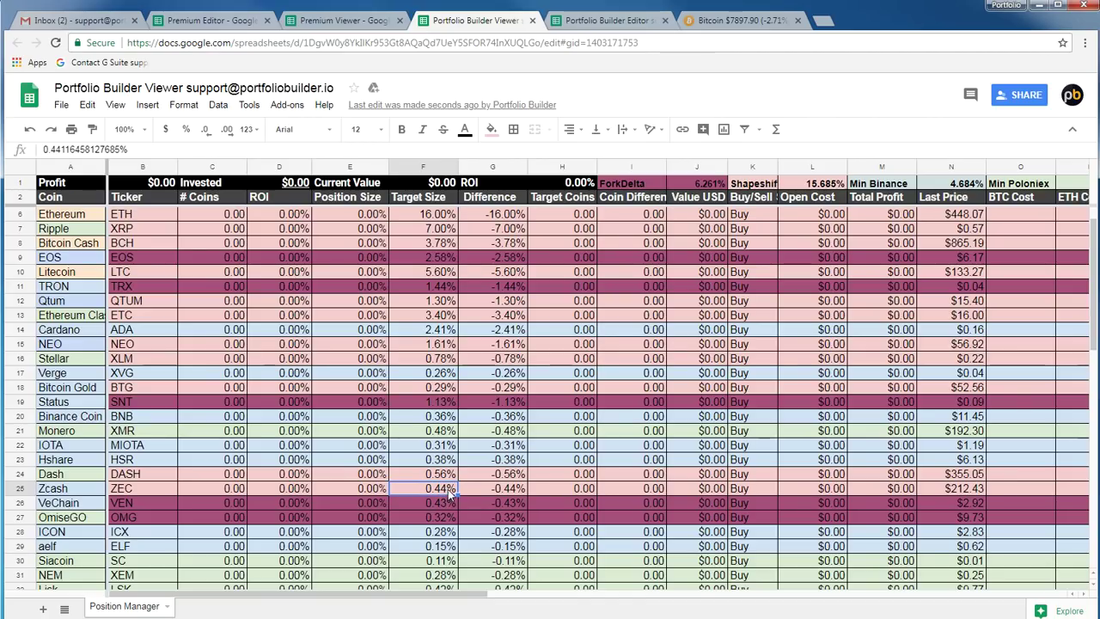
In the Editor, pick Super Risky in B1 and rerun Trigger Data Update
{"action": "left_click", "coordinate": [612, 26]}
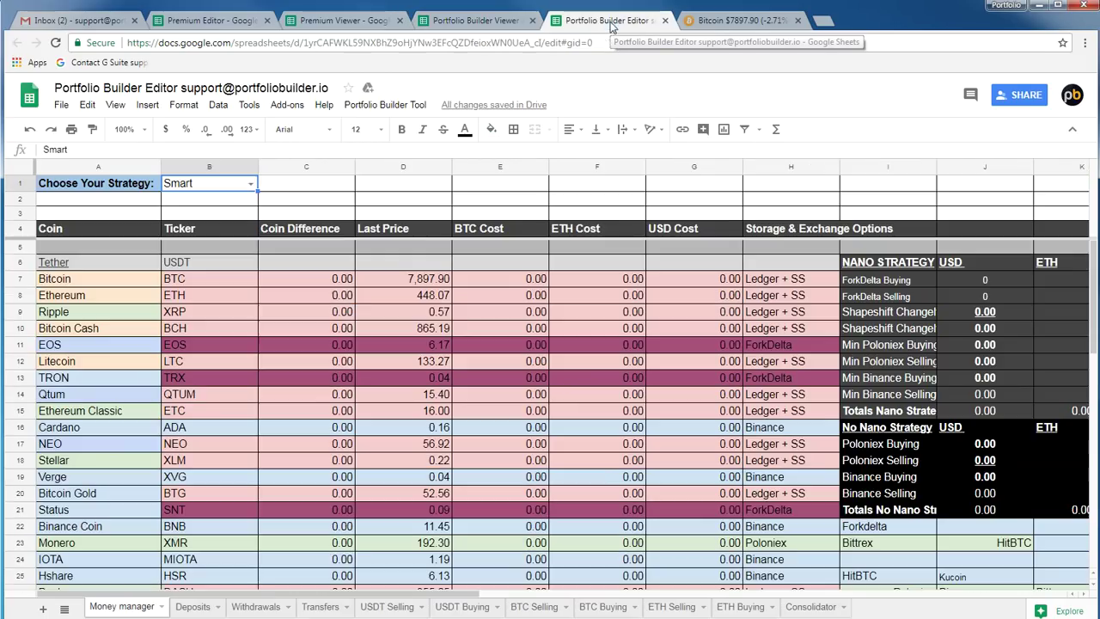
{"action": "left_click", "coordinate": [250, 183]}
{"action": "left_click", "coordinate": [213, 238]}
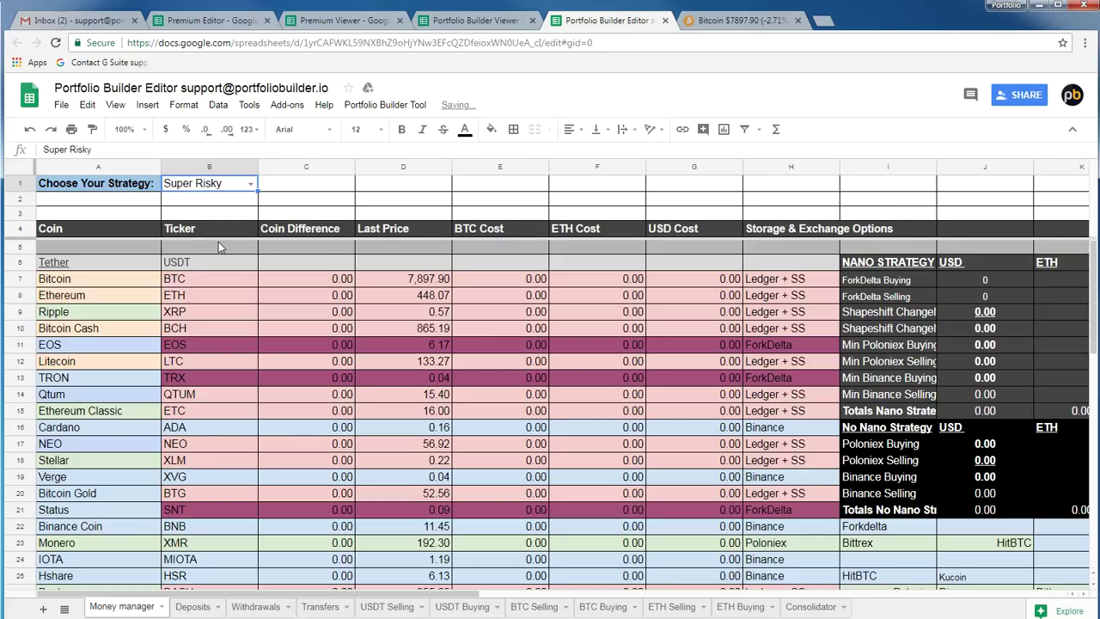
{"action": "left_click", "coordinate": [370, 105]}
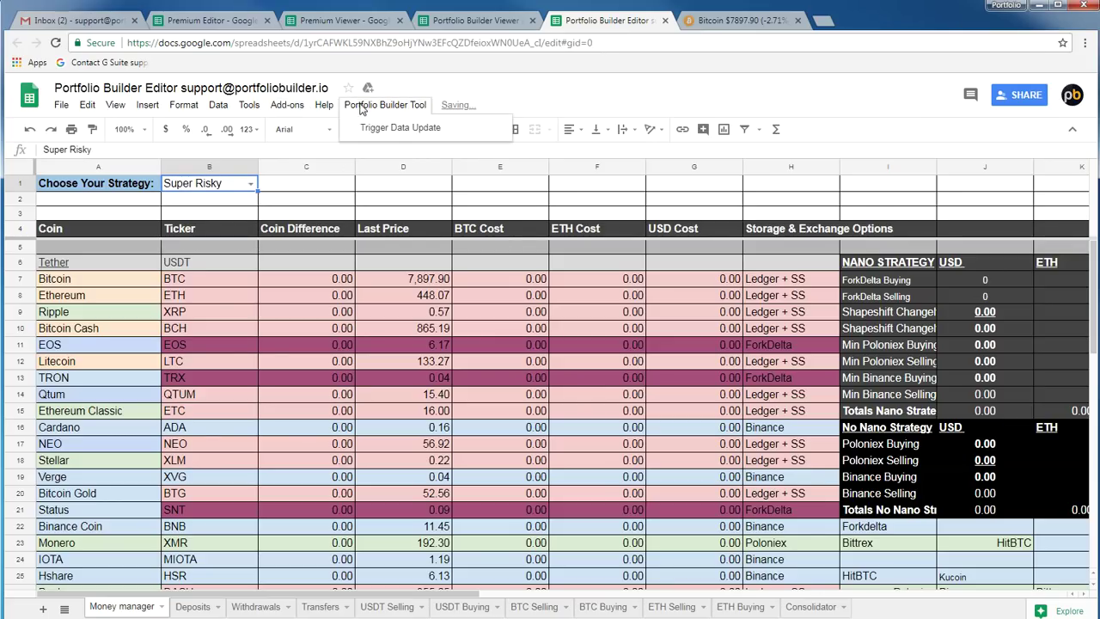
{"action": "left_click", "coordinate": [401, 128]}
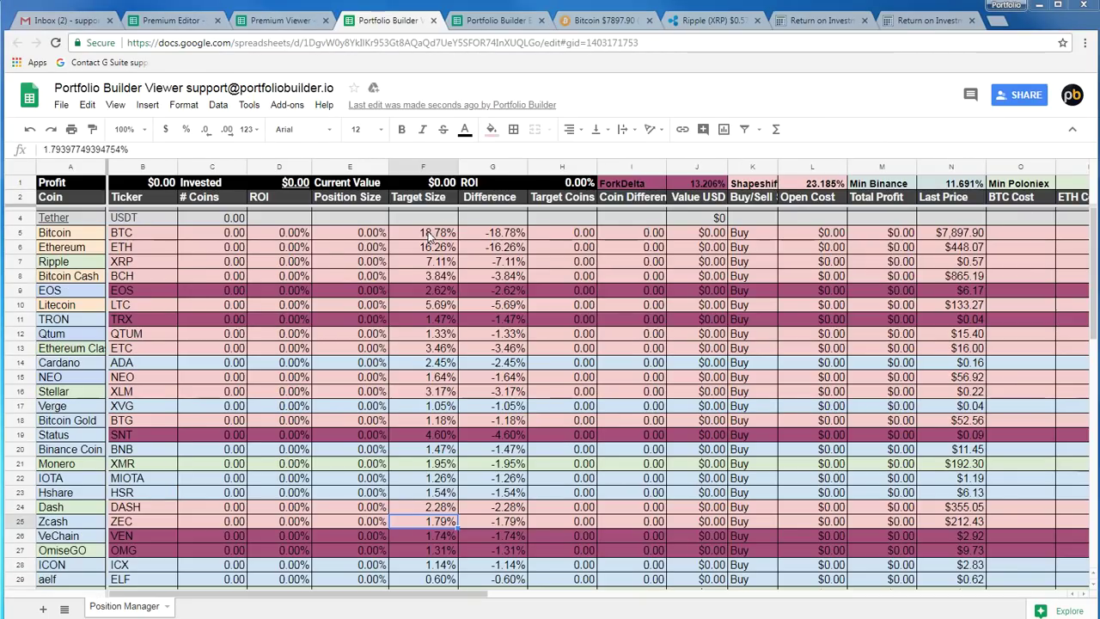
Inspect Bitcoin's new F5 target size, the Dash and Gas difference formulas, and select Dogecoin's row 33
{"action": "left_click", "coordinate": [434, 238]}
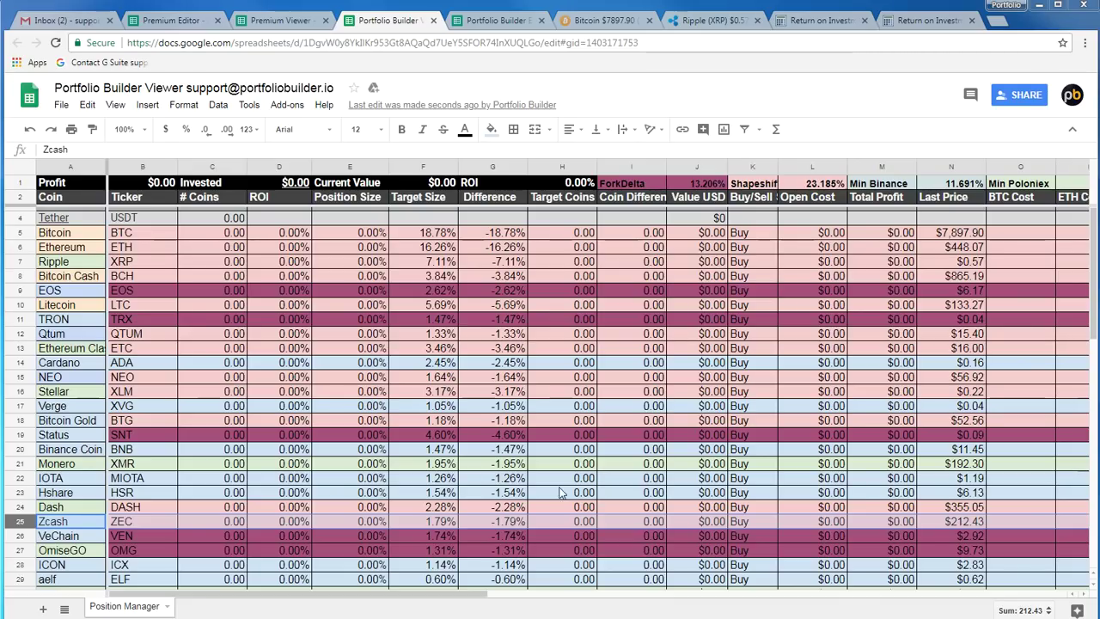
{"action": "left_click", "coordinate": [522, 509]}
{"action": "scroll", "coordinate": [522, 509], "scroll_direction": "down", "scroll_amount": 9}
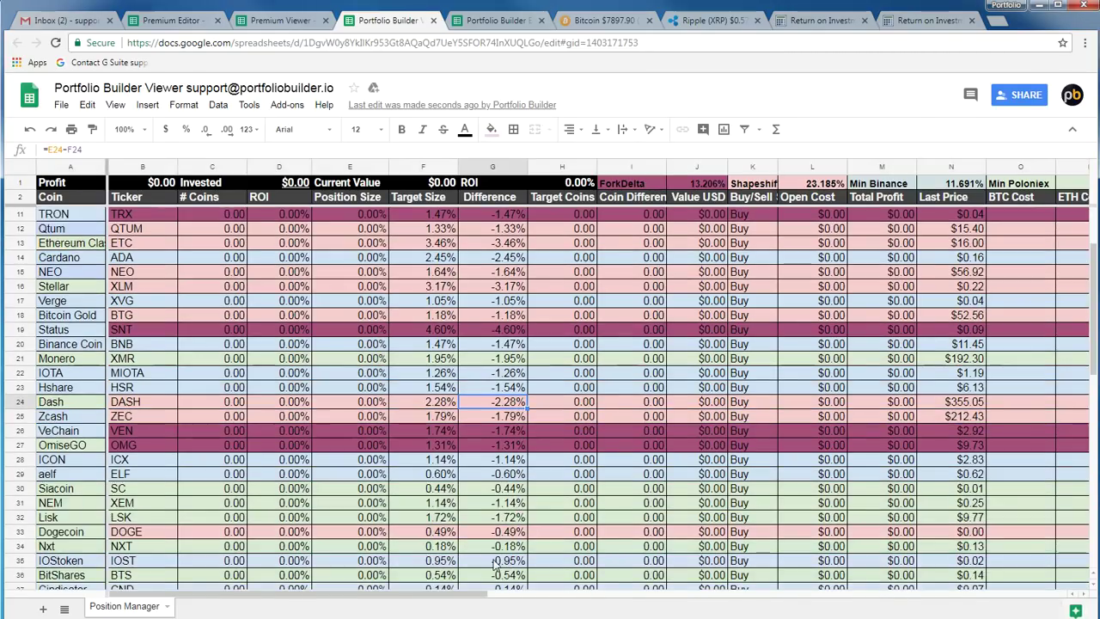
{"action": "left_click", "coordinate": [481, 550]}
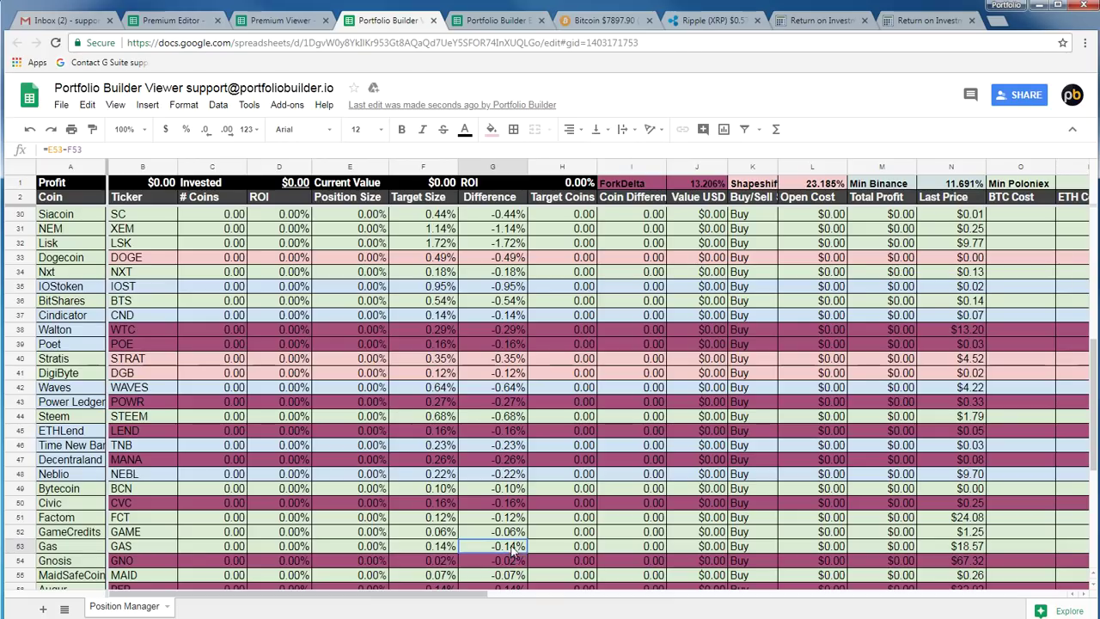
{"action": "left_click", "coordinate": [506, 260]}
{"action": "left_click", "coordinate": [19, 257]}
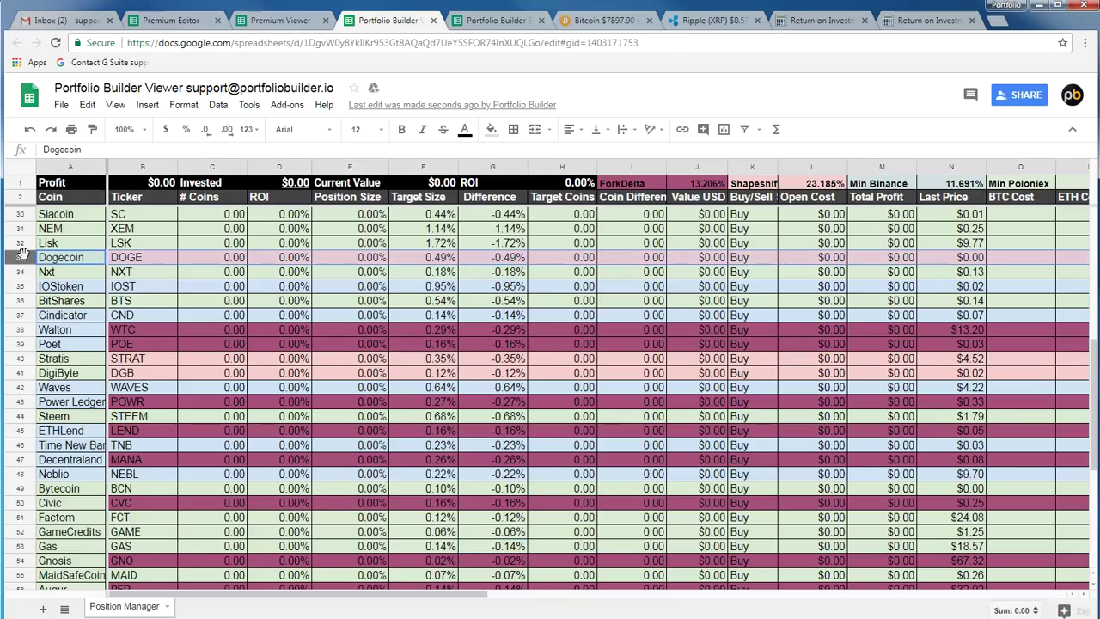
Check the GameCredits Difference formula, return to the top, then view the Bitcoin CoinMarketCap chart
{"action": "scroll", "coordinate": [449, 404], "scroll_direction": "down", "scroll_amount": 3}
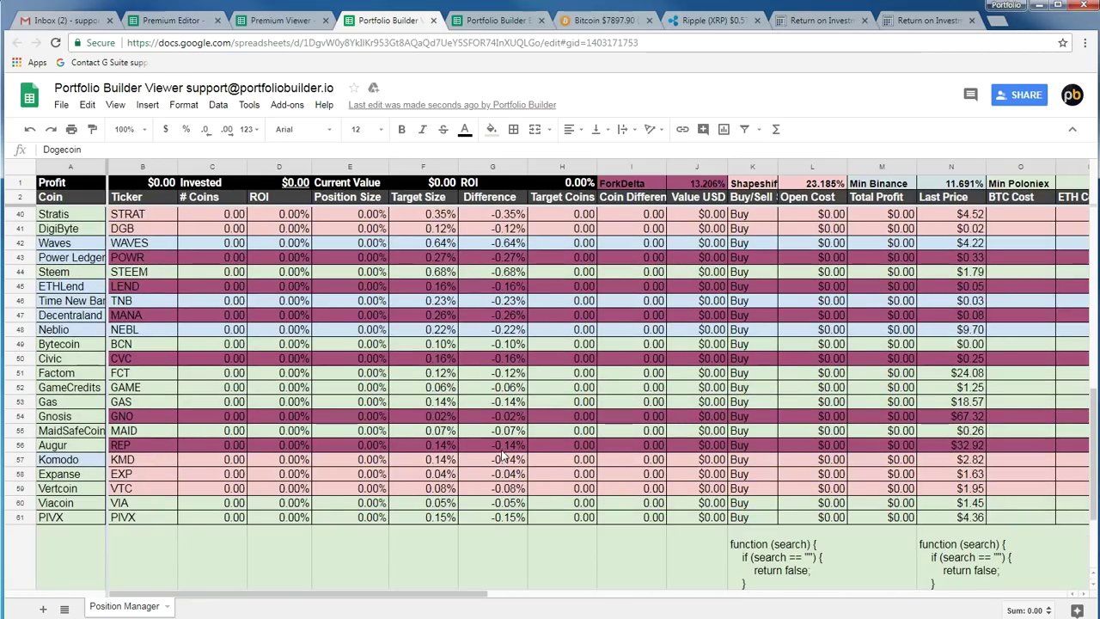
{"action": "scroll", "coordinate": [509, 468], "scroll_direction": "up", "scroll_amount": 1}
{"action": "scroll", "coordinate": [508, 468], "scroll_direction": "up", "scroll_amount": 2}
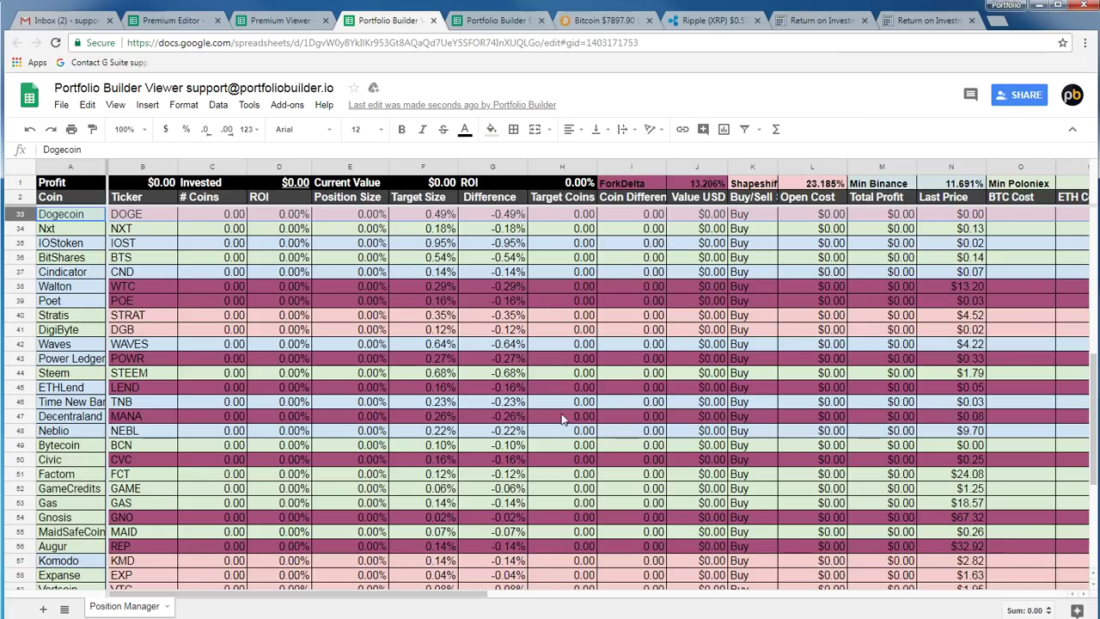
{"action": "scroll", "coordinate": [516, 309], "scroll_direction": "up", "scroll_amount": 1}
{"action": "scroll", "coordinate": [506, 302], "scroll_direction": "up", "scroll_amount": 1}
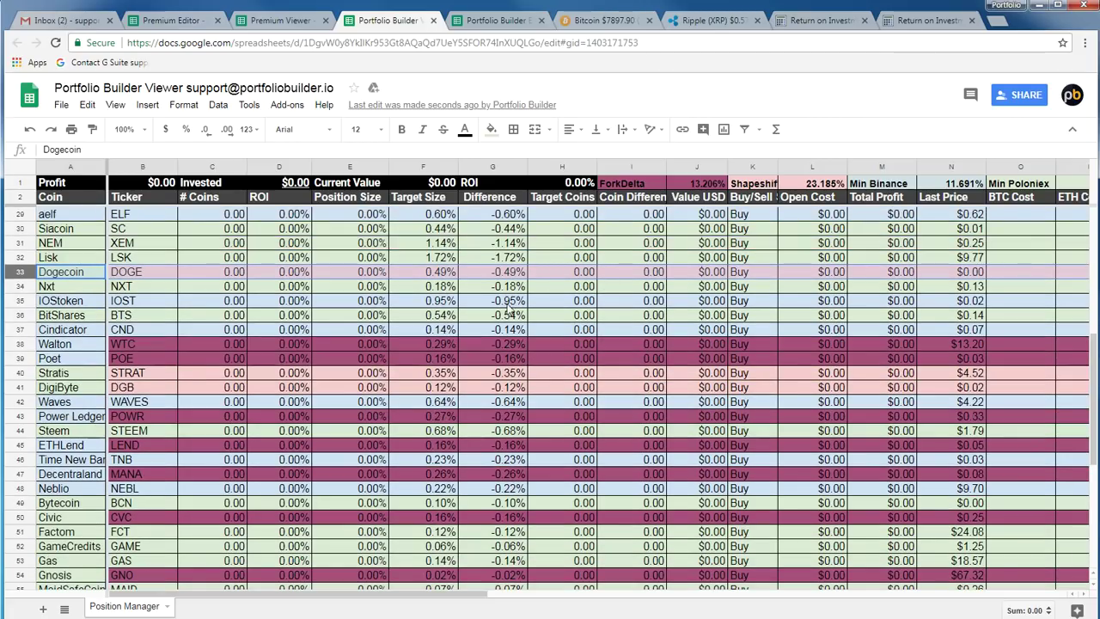
{"action": "scroll", "coordinate": [503, 296], "scroll_direction": "up", "scroll_amount": 1}
{"action": "scroll", "coordinate": [524, 387], "scroll_direction": "down", "scroll_amount": 1}
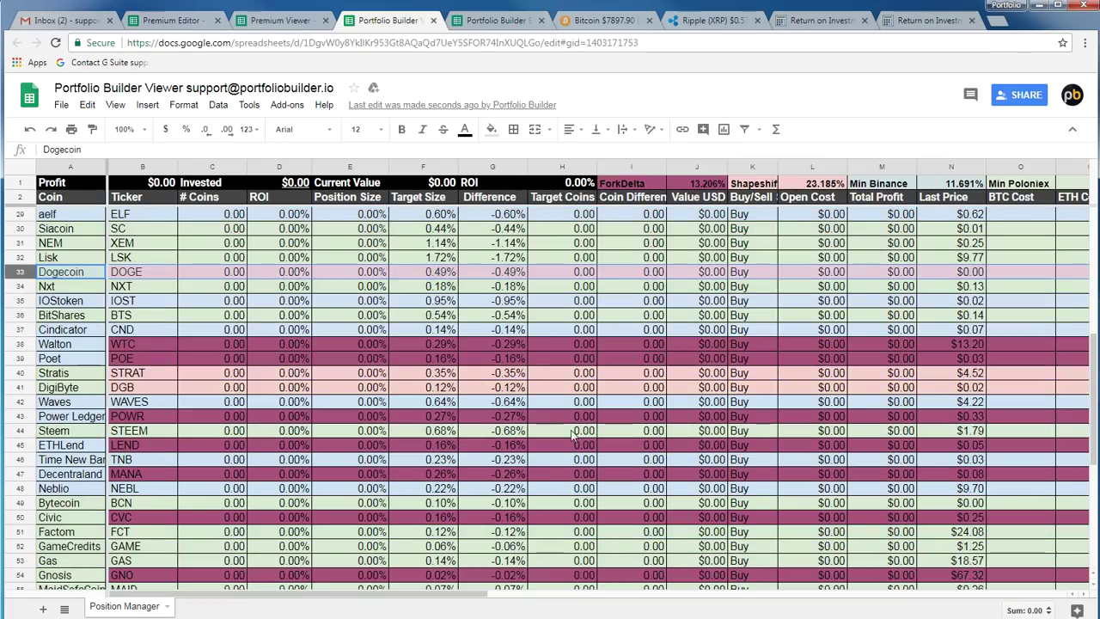
{"action": "scroll", "coordinate": [543, 464], "scroll_direction": "down", "scroll_amount": 2}
{"action": "left_click", "coordinate": [513, 448]}
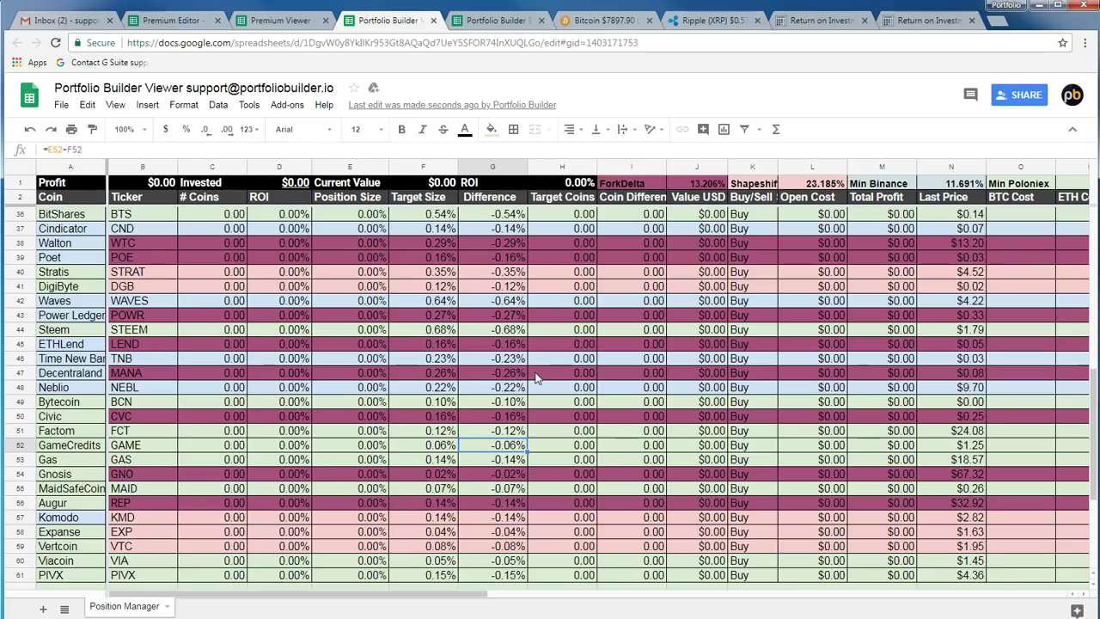
{"action": "scroll", "coordinate": [488, 382], "scroll_direction": "up", "scroll_amount": 9}
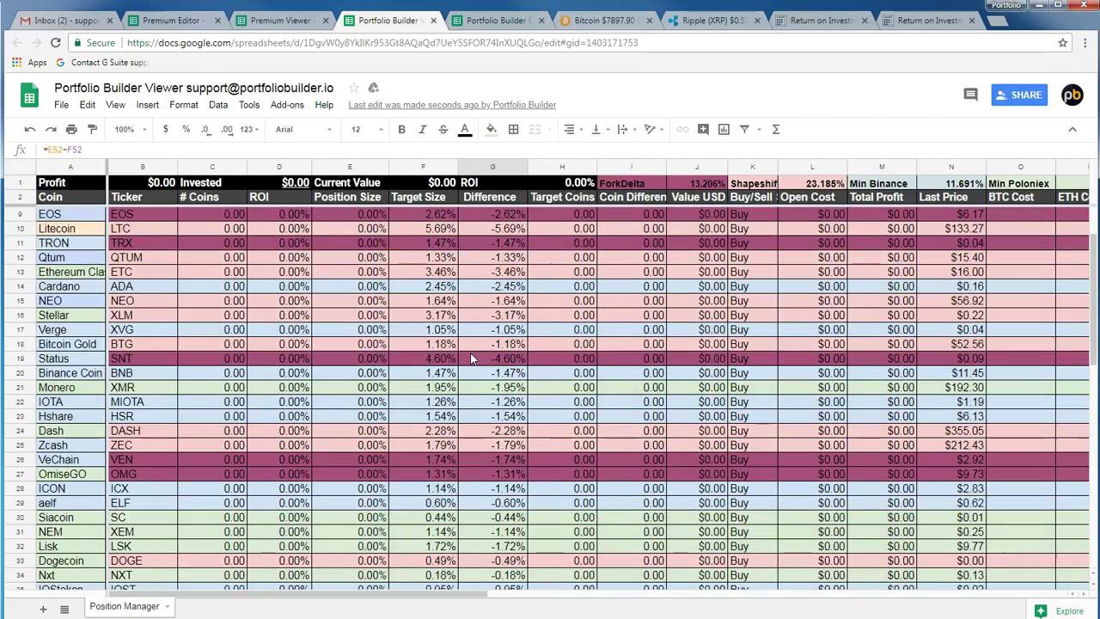
{"action": "scroll", "coordinate": [447, 545], "scroll_direction": "up", "scroll_amount": 2}
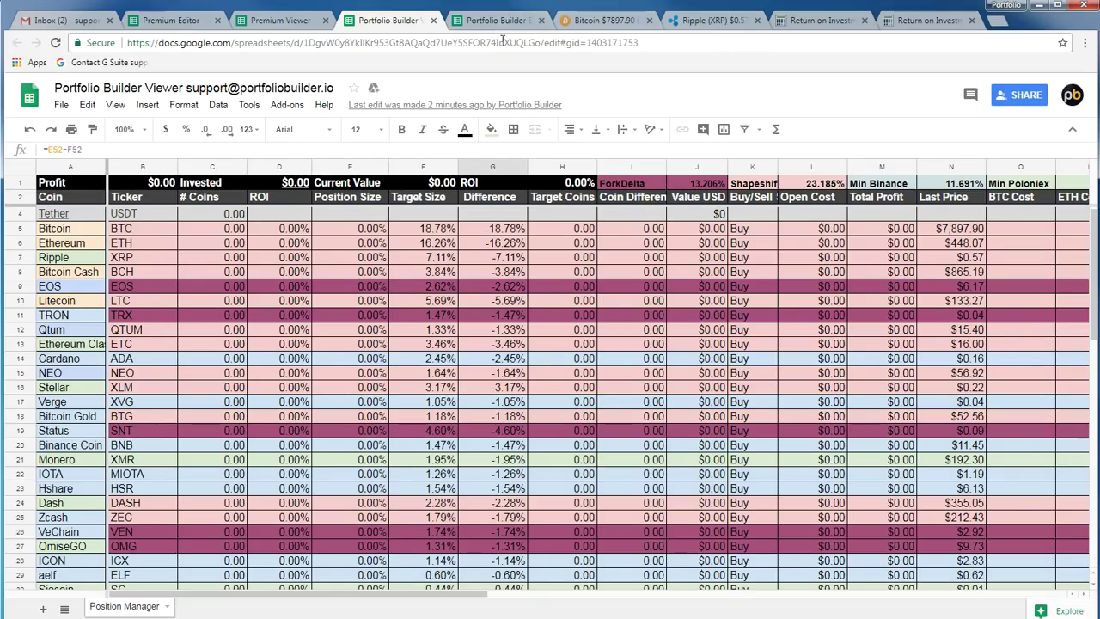
{"action": "left_click", "coordinate": [621, 19]}
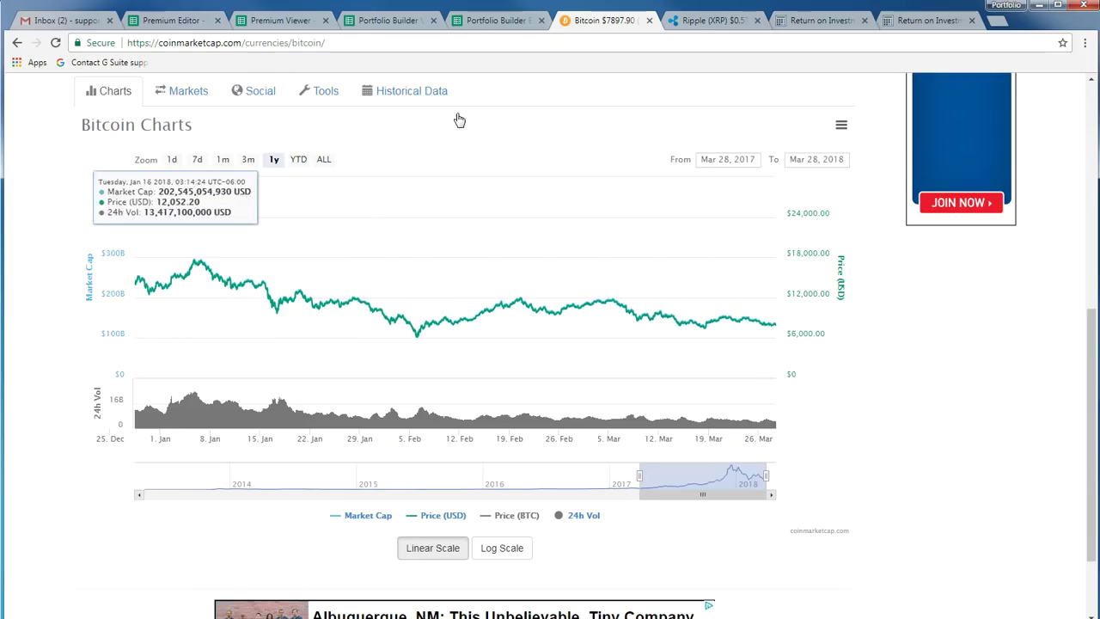
View the Ripple chart, then the ROI calculation: $20,000 invested, $8,000 returned, −60% ROI
{"action": "left_click", "coordinate": [710, 21]}
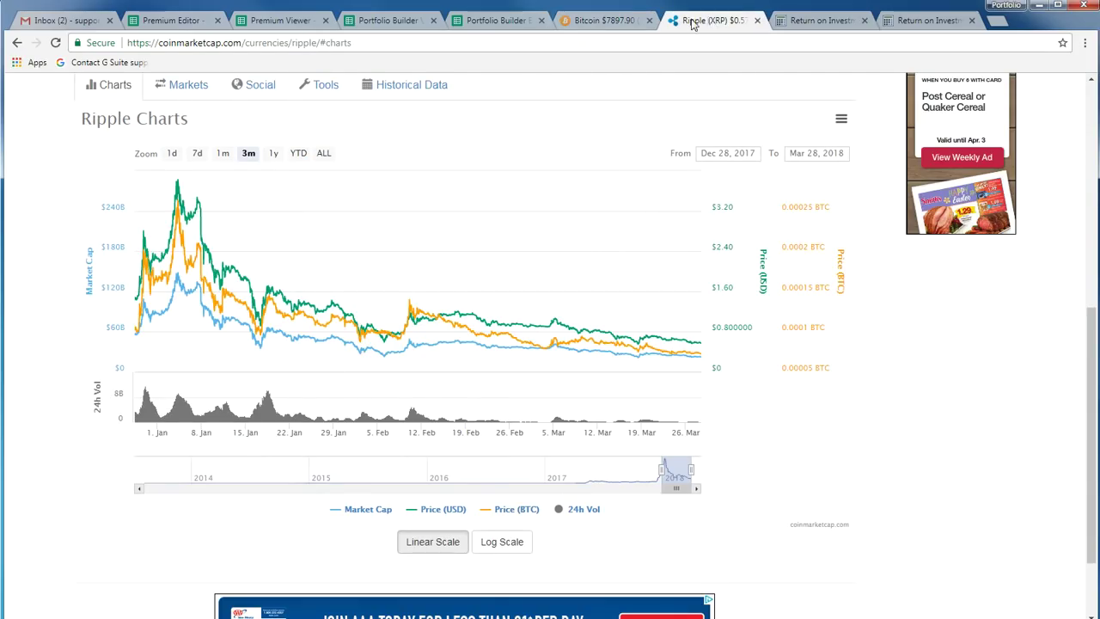
{"action": "left_click", "coordinate": [818, 20]}
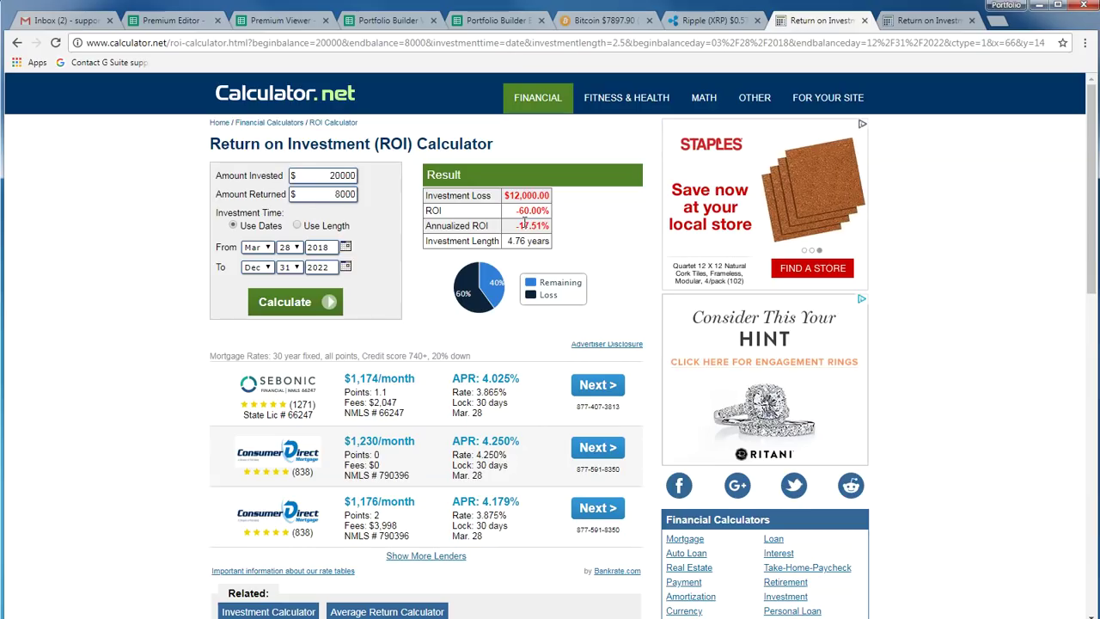
Compare the second ROI result (3.75 returning .58, −84.53%), then return to the Viewer sheet
{"action": "left_click", "coordinate": [942, 21]}
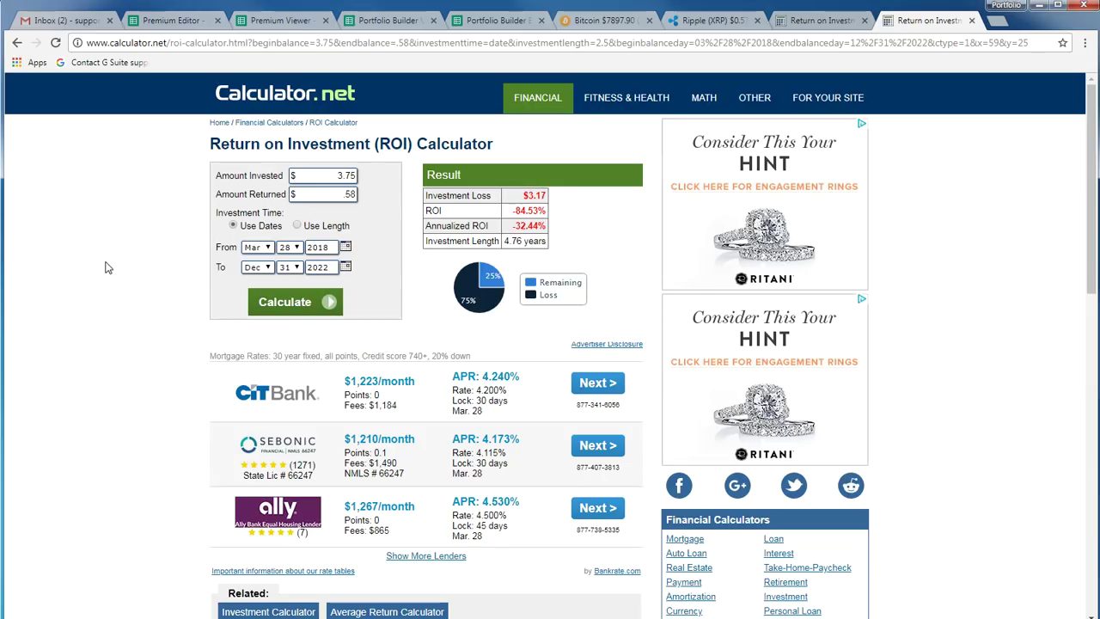
{"action": "left_click", "coordinate": [388, 20]}
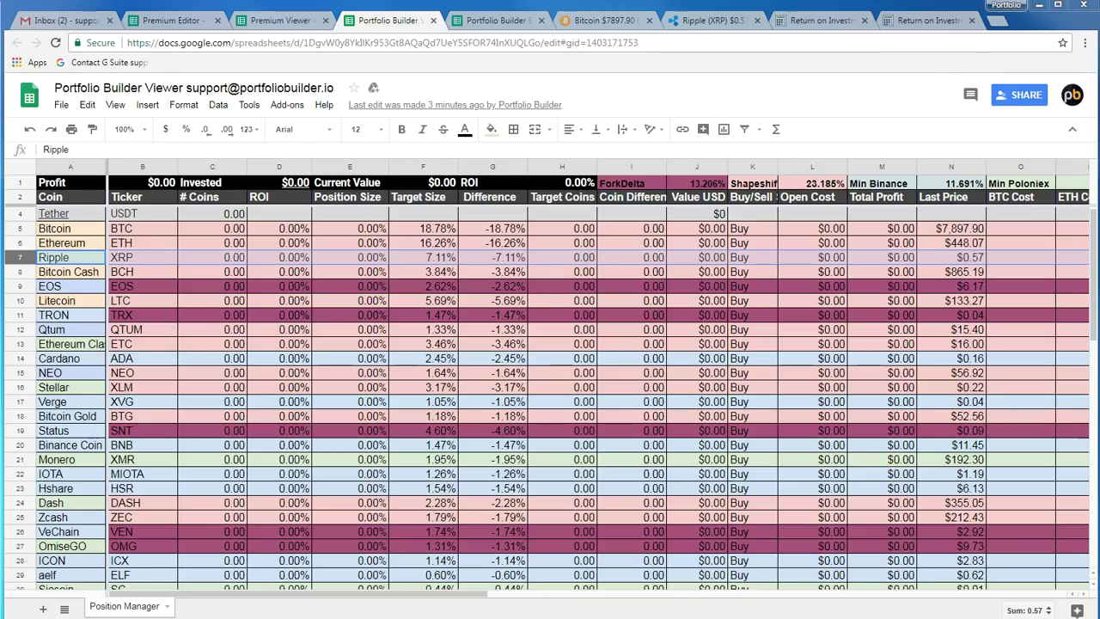
Switch to the CoinMarketCap Bitcoin price chart page
{"action": "left_click", "coordinate": [604, 21]}
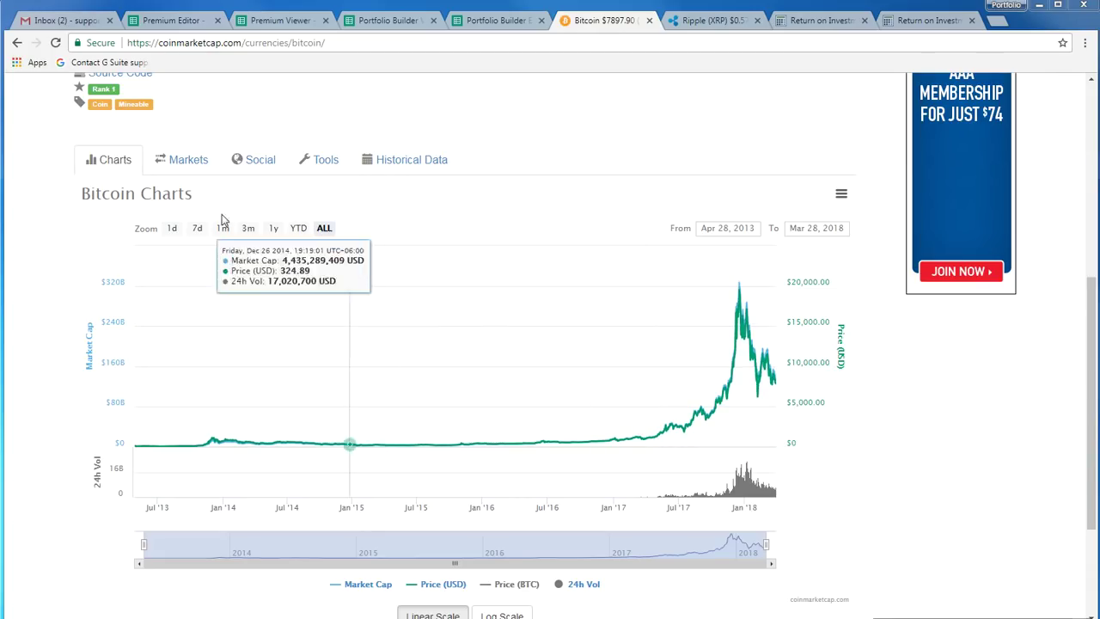
Zoom the Bitcoin chart to one year, then go to the Editor's Money manager sheet
{"action": "left_click", "coordinate": [273, 228]}
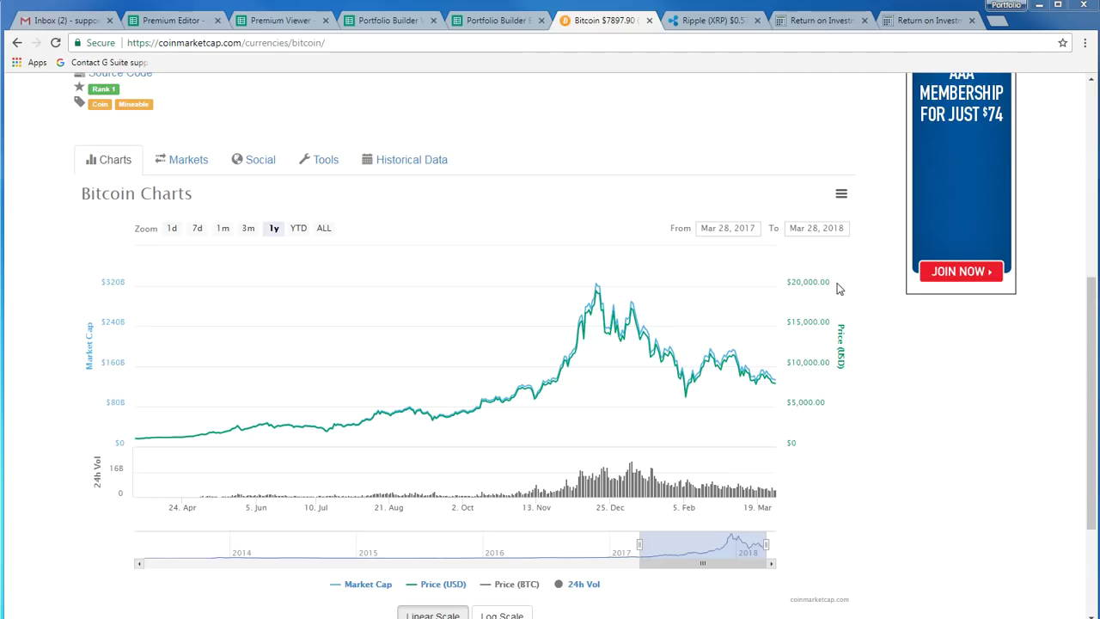
{"action": "left_click", "coordinate": [490, 20]}
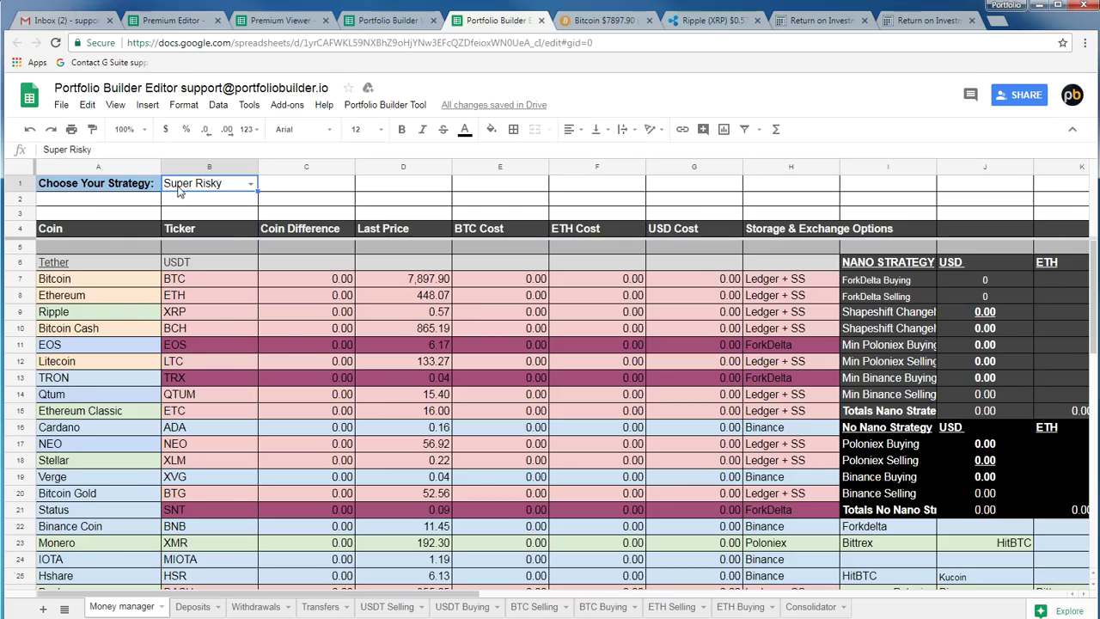
{"action": "left_click", "coordinate": [586, 21]}
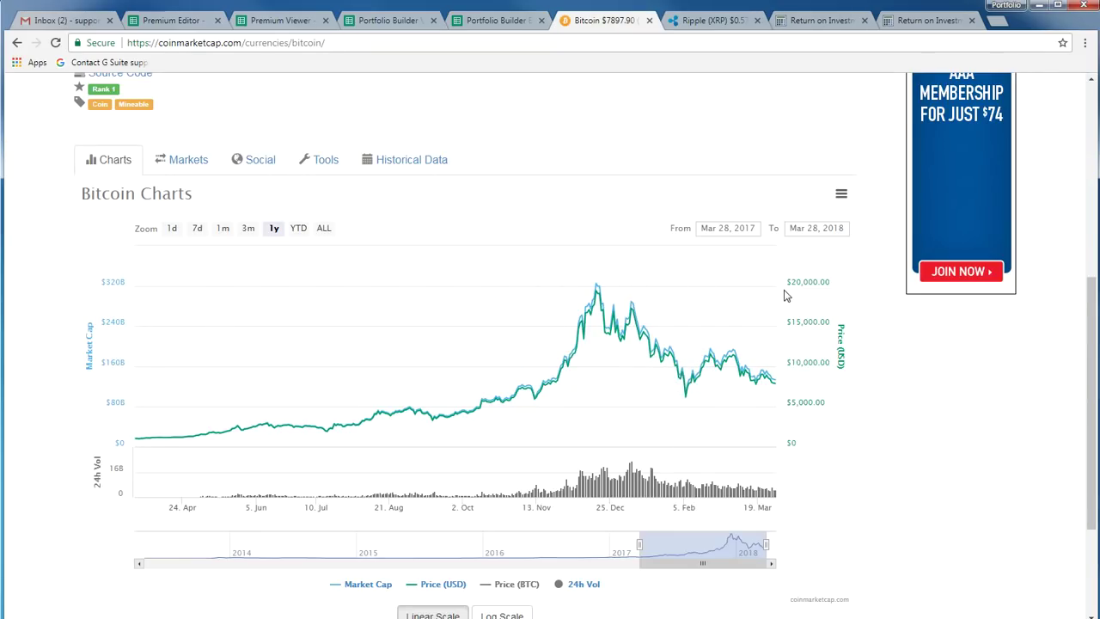
{"action": "left_click", "coordinate": [494, 24]}
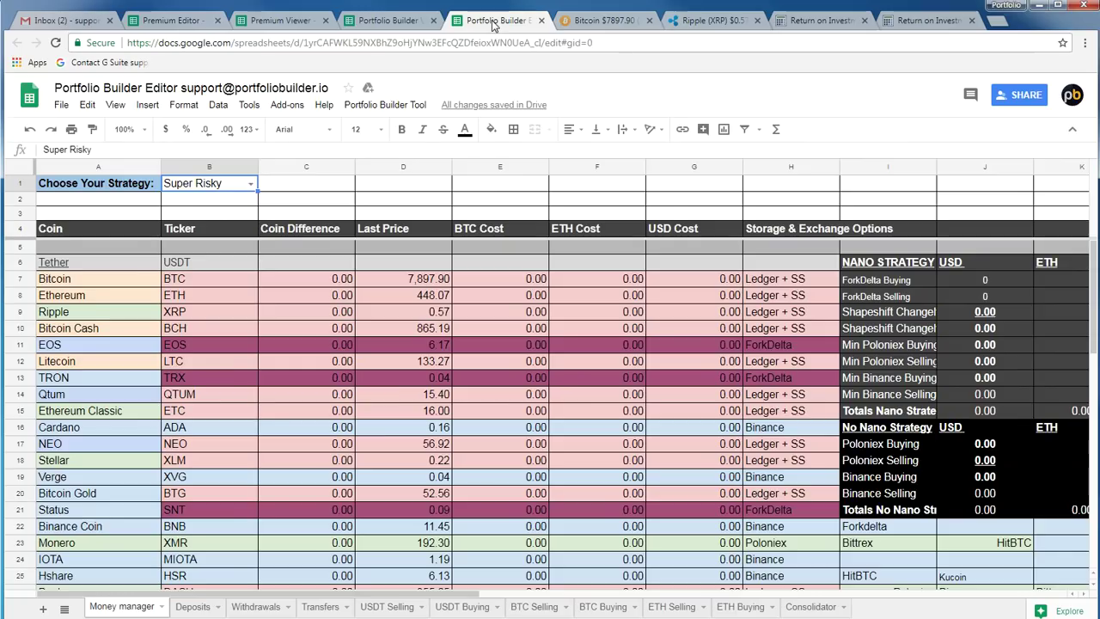
Set the Editor's B1 strategy to Risky, run Trigger Data Update, then view Ripple's chart
{"action": "left_click", "coordinate": [252, 186]}
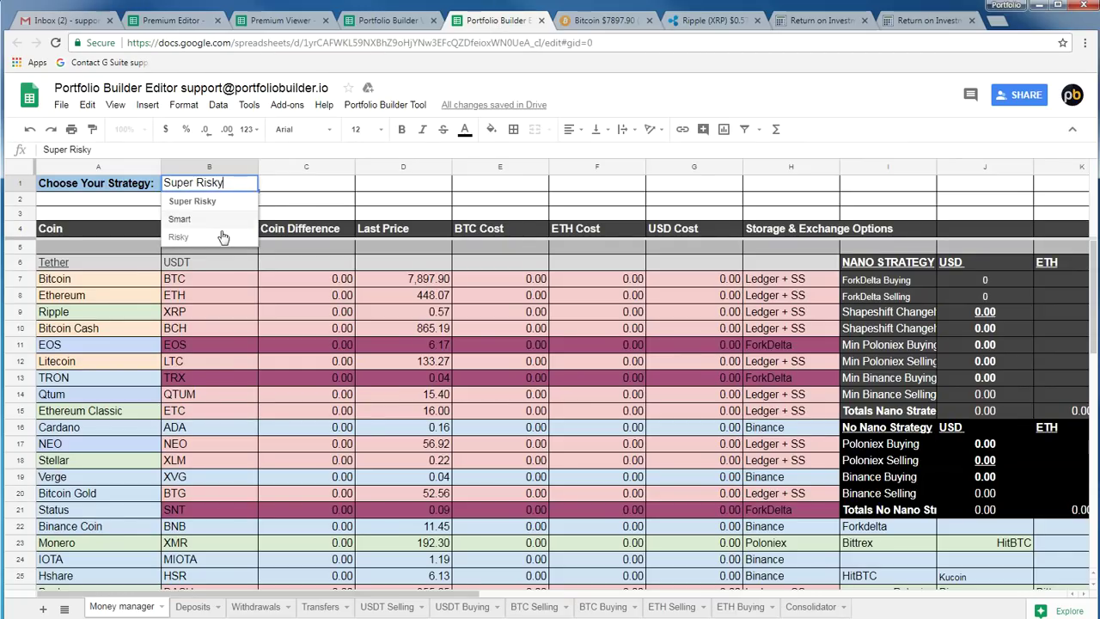
{"action": "left_click", "coordinate": [196, 239]}
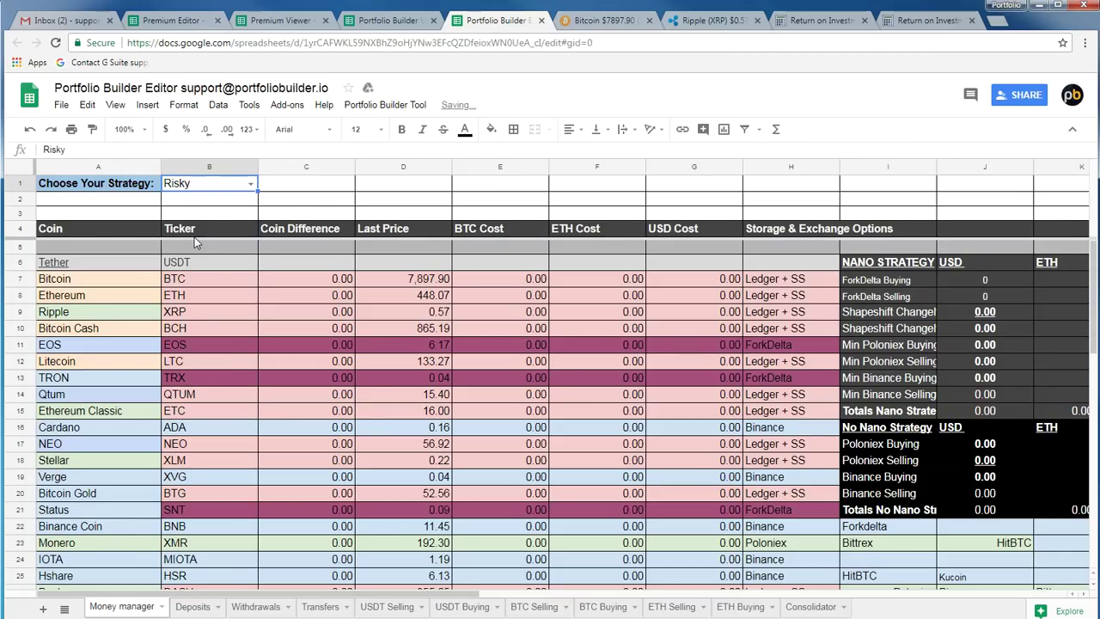
{"action": "left_click", "coordinate": [378, 105]}
{"action": "left_click", "coordinate": [395, 129]}
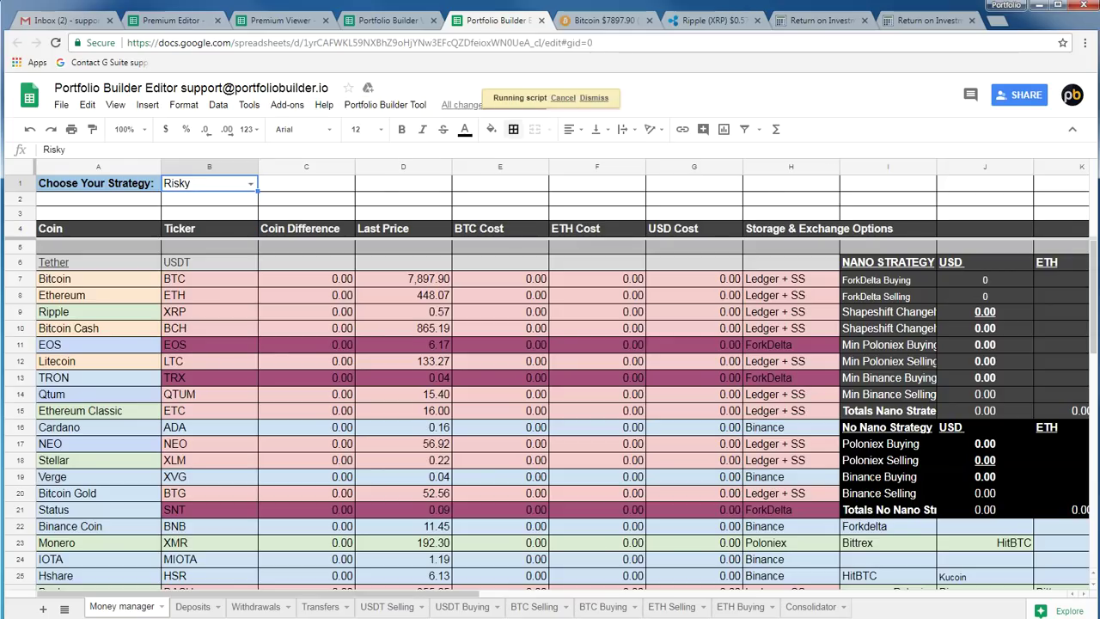
{"action": "left_click", "coordinate": [706, 20]}
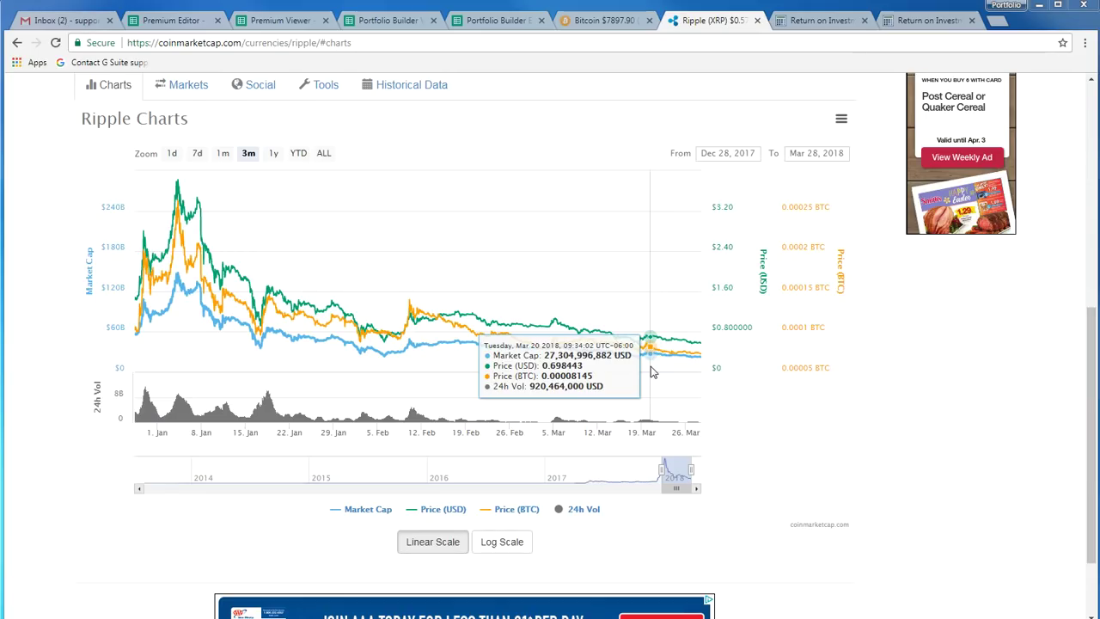
Return to the Bitcoin chart spanning Mar 28, 2017 to Mar 28, 2018
{"action": "left_click", "coordinate": [612, 20]}
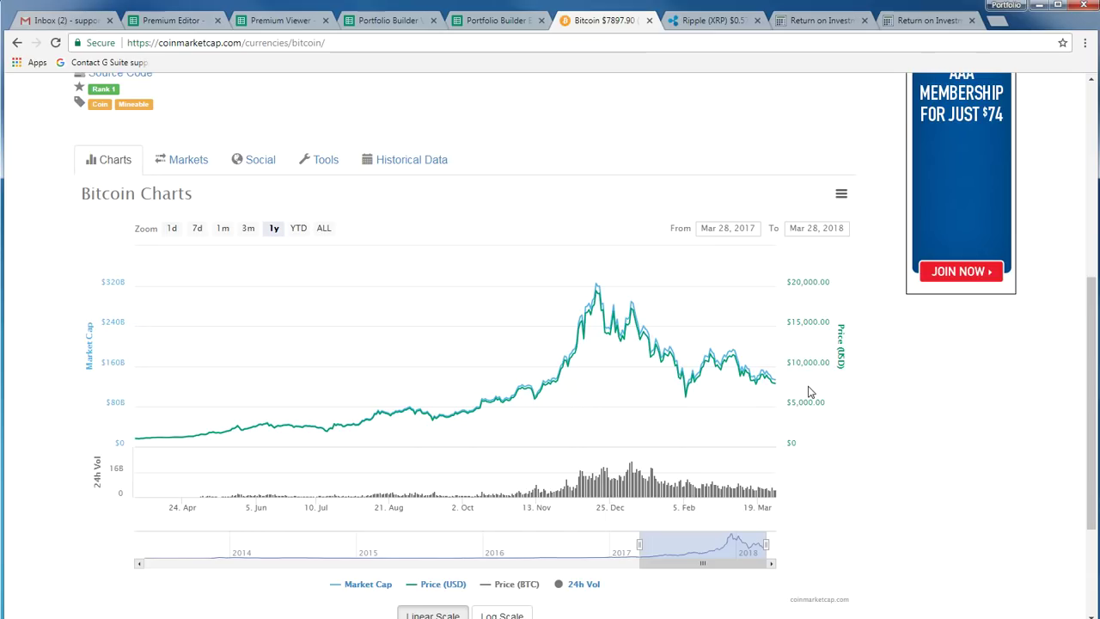
Zoom the Bitcoin chart to Nov 12, 2017 – Feb 15, 2018, then return to the Viewer with Ctrl+4
{"action": "left_click_drag", "start_coordinate": [535, 418], "coordinate": [706, 418]}
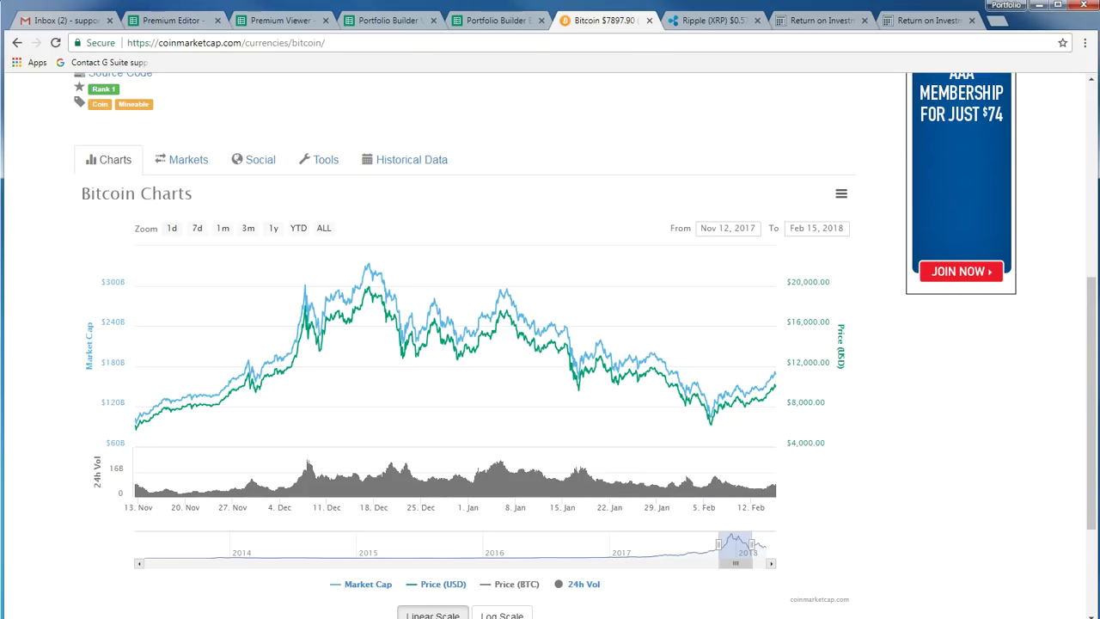
{"action": "key", "text": "ctrl+4"}
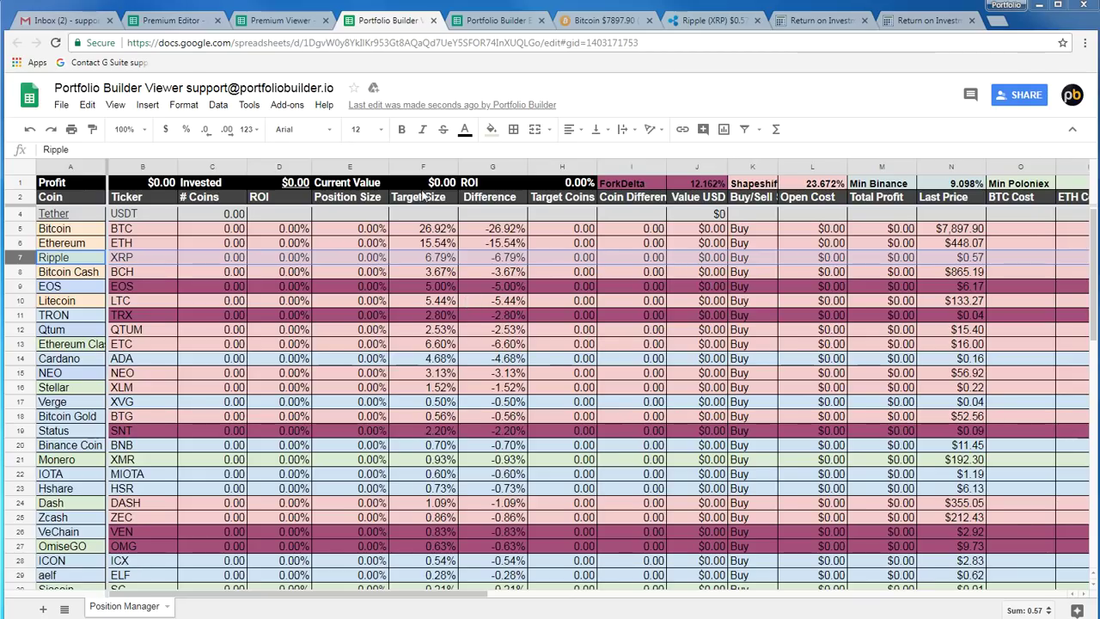
Inspect columns E–F, Bitcoin's 26.92% target size in F5, and Dash's Difference formula
{"action": "left_click", "coordinate": [359, 167]}
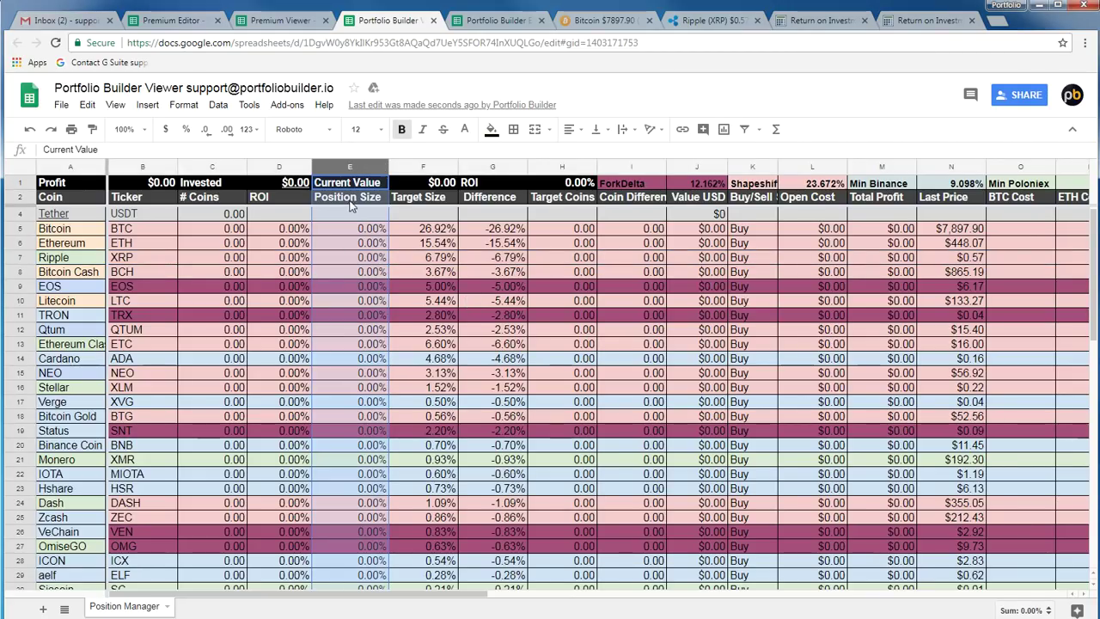
{"action": "left_click", "coordinate": [435, 197]}
{"action": "left_click", "coordinate": [424, 168]}
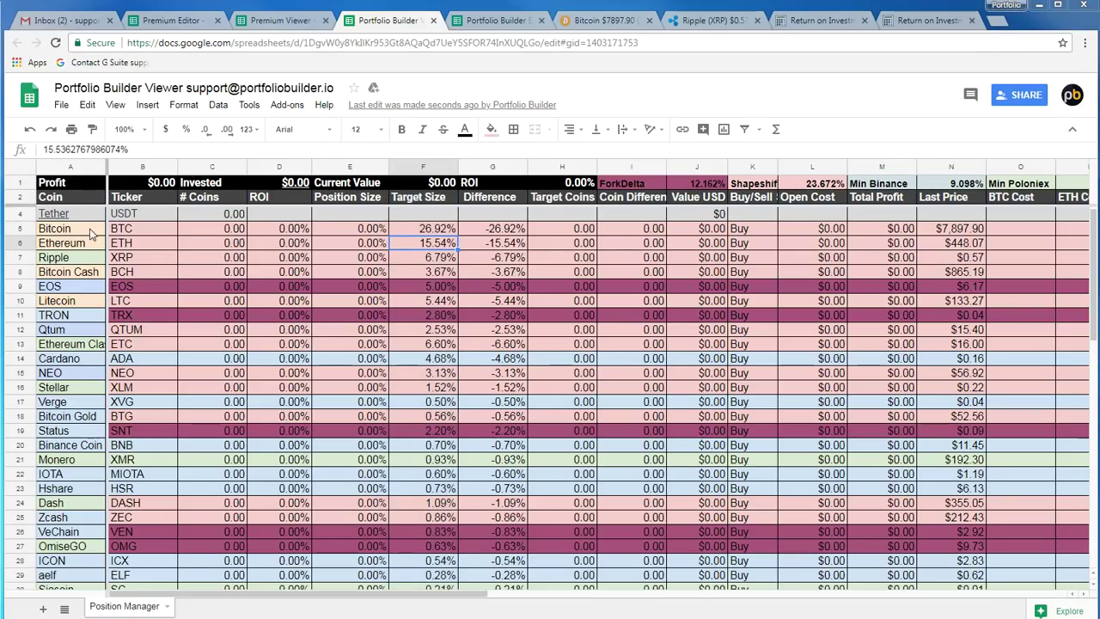
{"action": "left_click", "coordinate": [424, 233]}
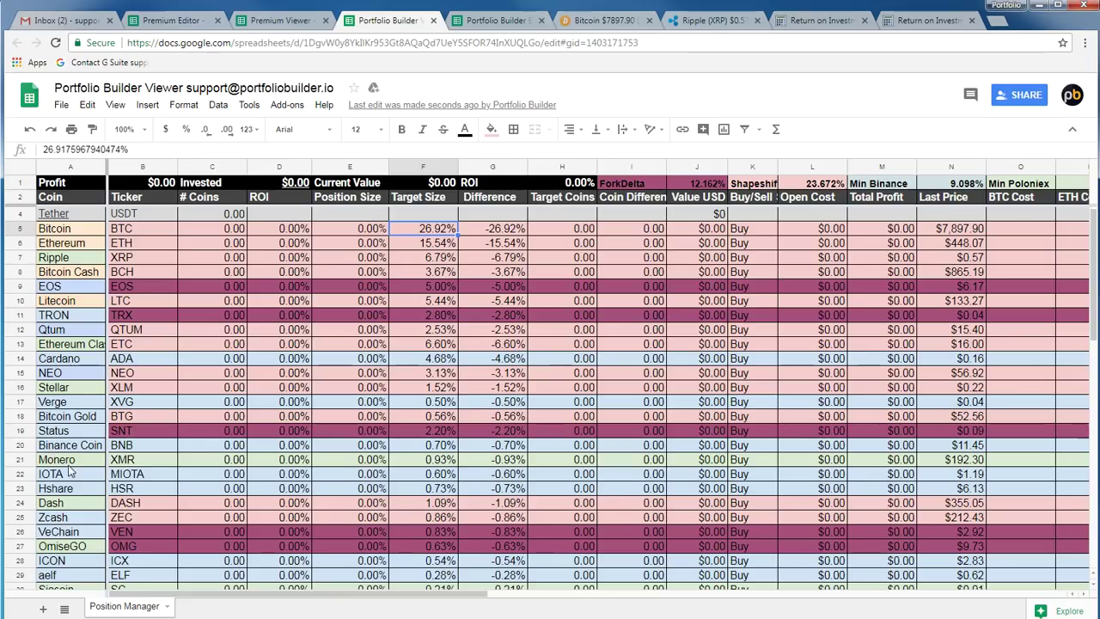
{"action": "left_click", "coordinate": [53, 505]}
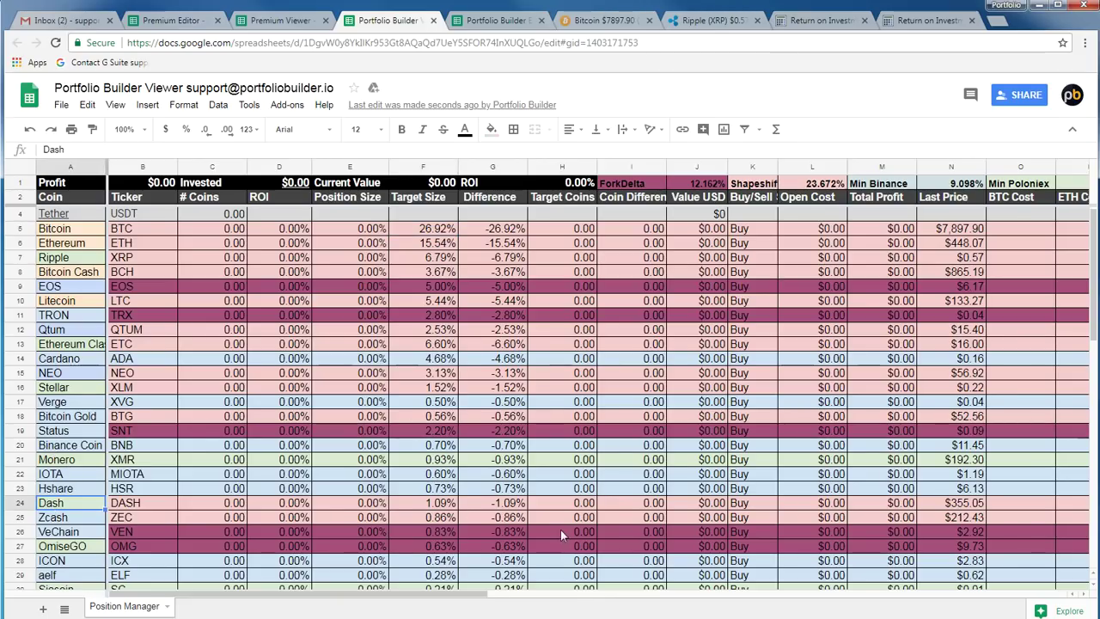
{"action": "left_click", "coordinate": [507, 505]}
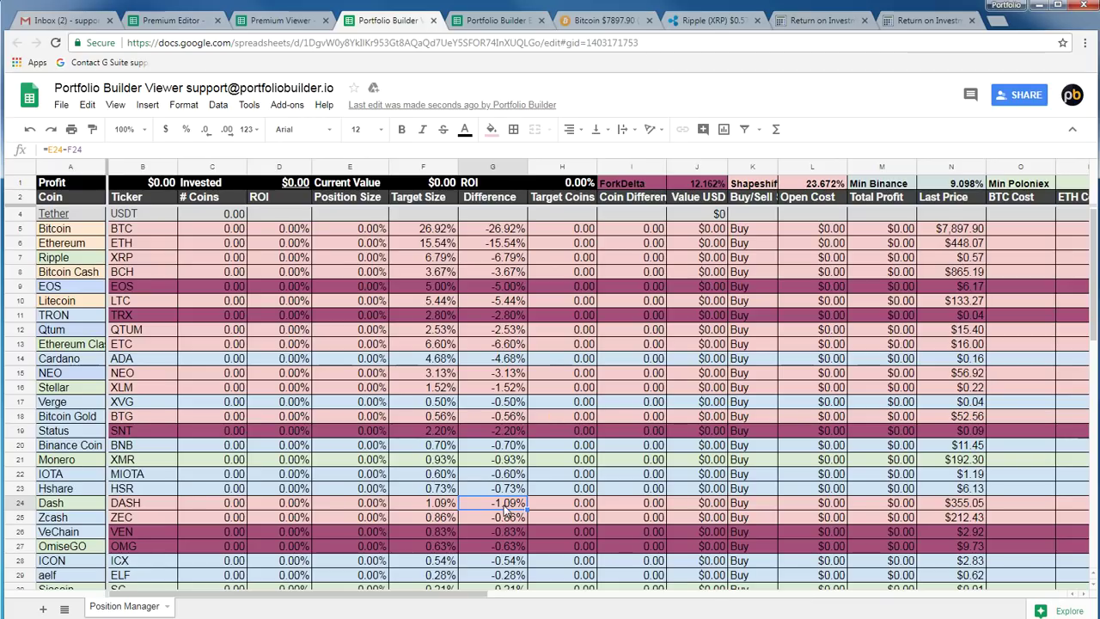
{"action": "left_click", "coordinate": [604, 20]}
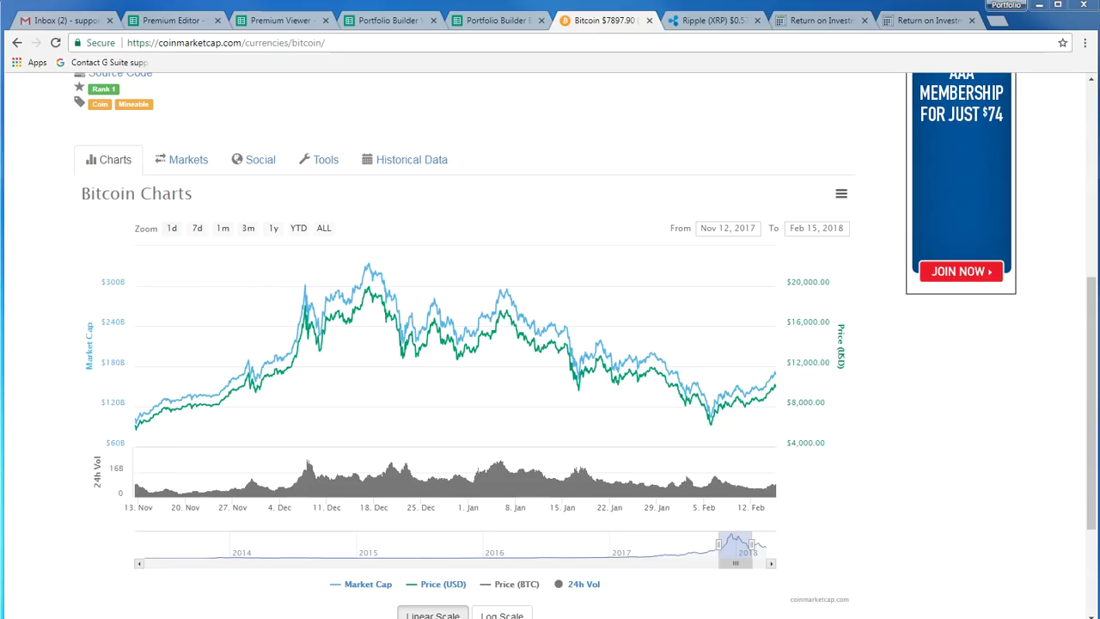
Switch the Editor's strategy to Risky then Smart, and zoom Bitcoin's chart to Dec 10, 2017 – Feb 15, 2018
{"action": "left_click", "coordinate": [168, 21]}
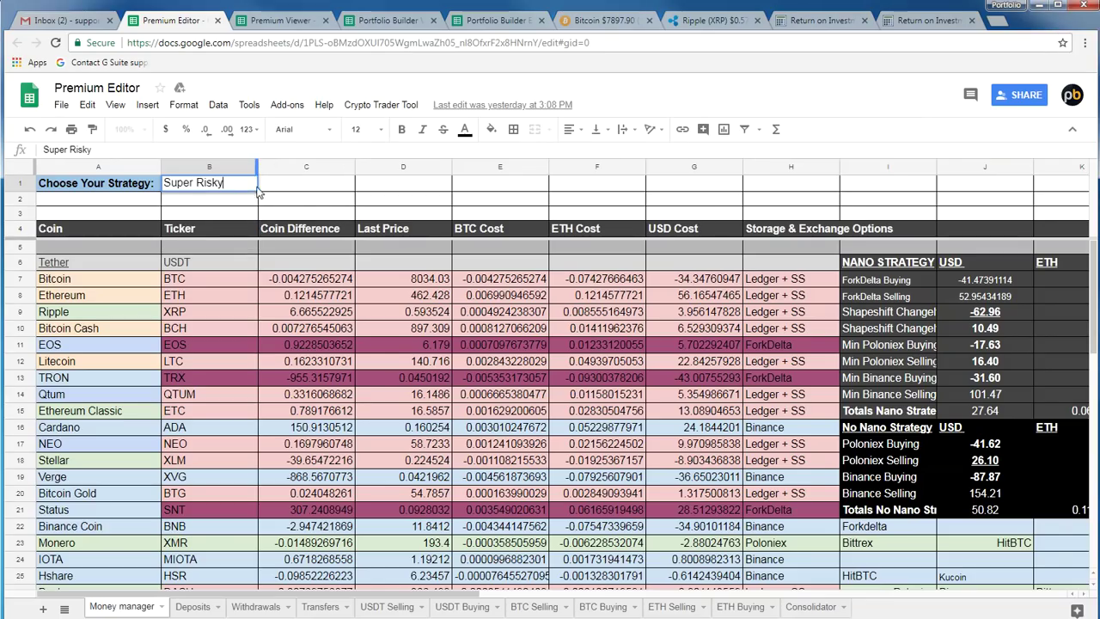
{"action": "left_click", "coordinate": [312, 198]}
{"action": "left_click", "coordinate": [250, 183]}
{"action": "left_click", "coordinate": [206, 239]}
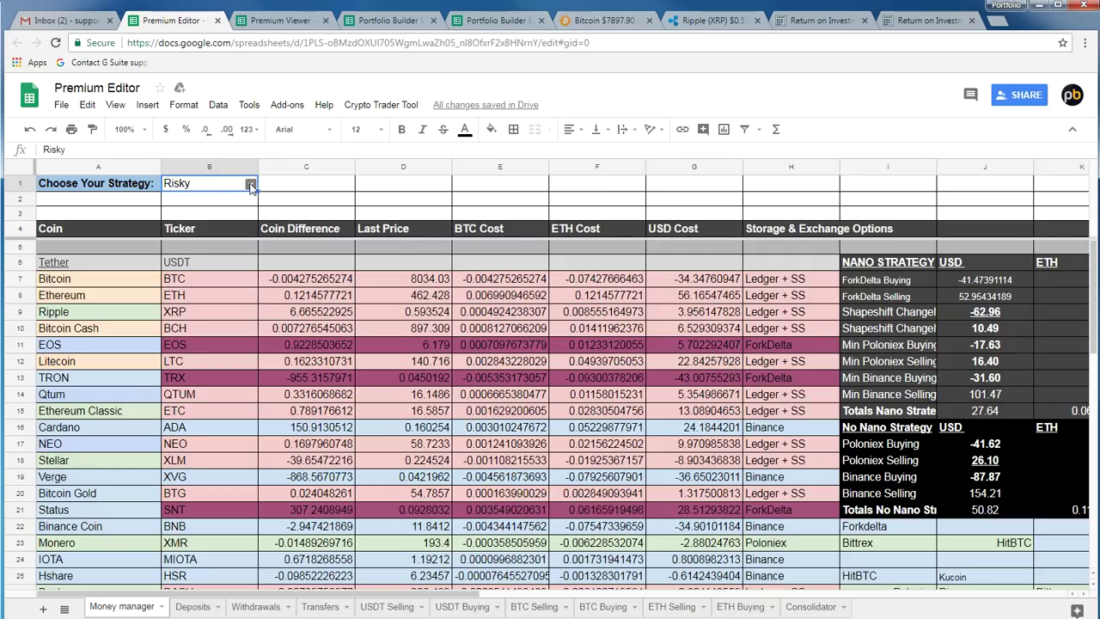
{"action": "left_click", "coordinate": [250, 186]}
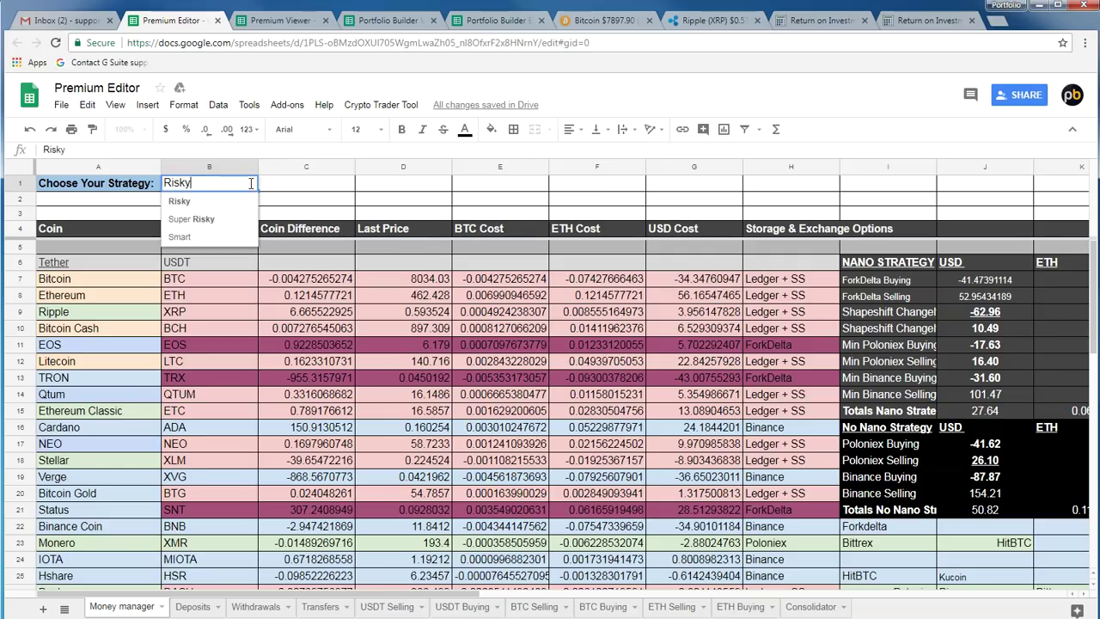
{"action": "left_click", "coordinate": [190, 237]}
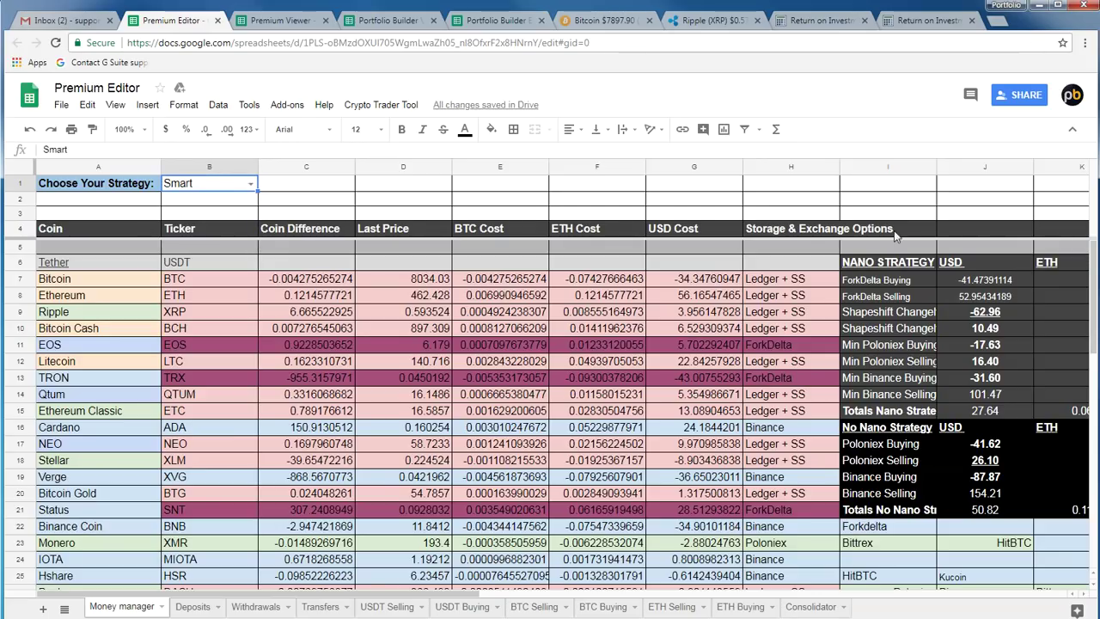
{"action": "left_click", "coordinate": [599, 20]}
{"action": "left_click_drag", "start_coordinate": [327, 401], "coordinate": [902, 428]}
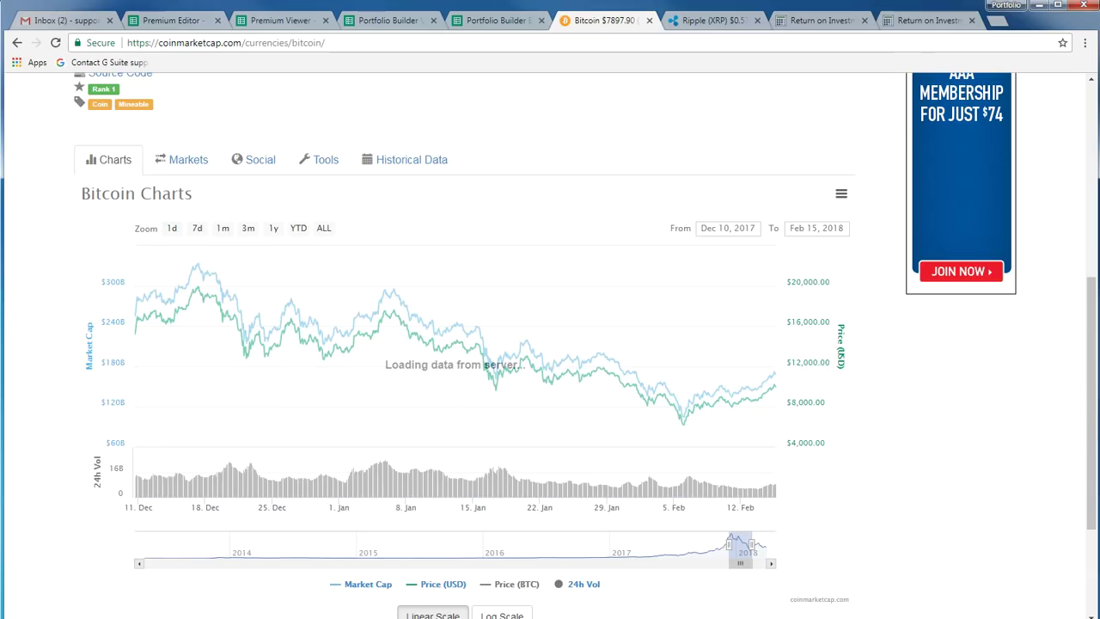
Go back to reload the Bitcoin page, widening its chart to Jul 28, 2017 – Jan 21, 2018
{"action": "left_click", "coordinate": [17, 42]}
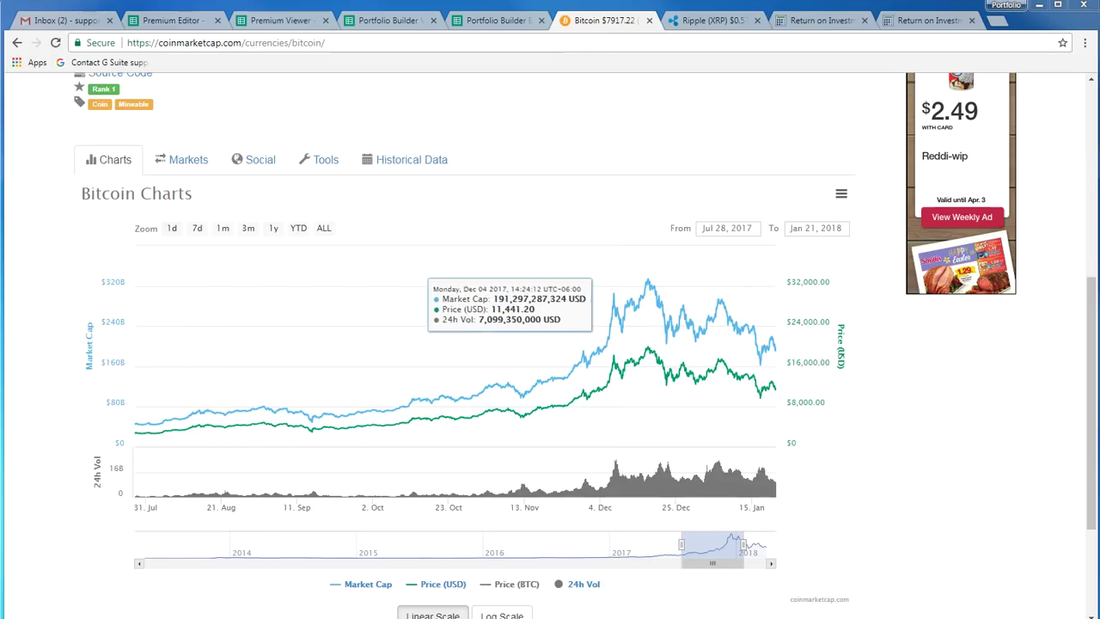
Open the Portfolio Builder Editor spreadsheet and set its strategy dropdown to Smart
{"action": "left_click", "coordinate": [398, 26]}
{"action": "left_click", "coordinate": [494, 12]}
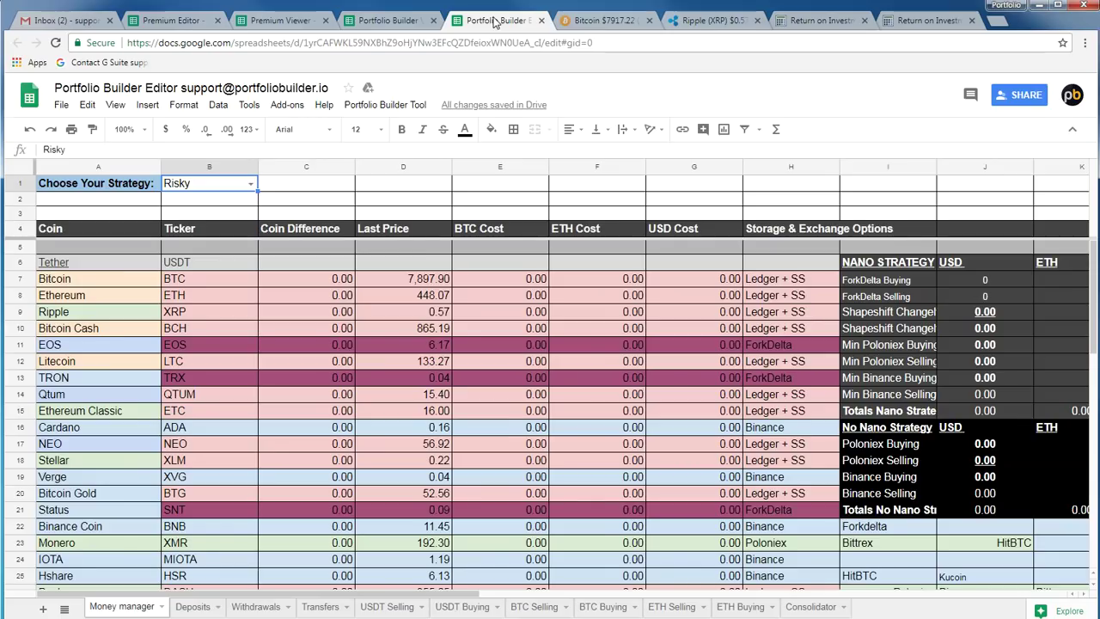
{"action": "left_click", "coordinate": [250, 184]}
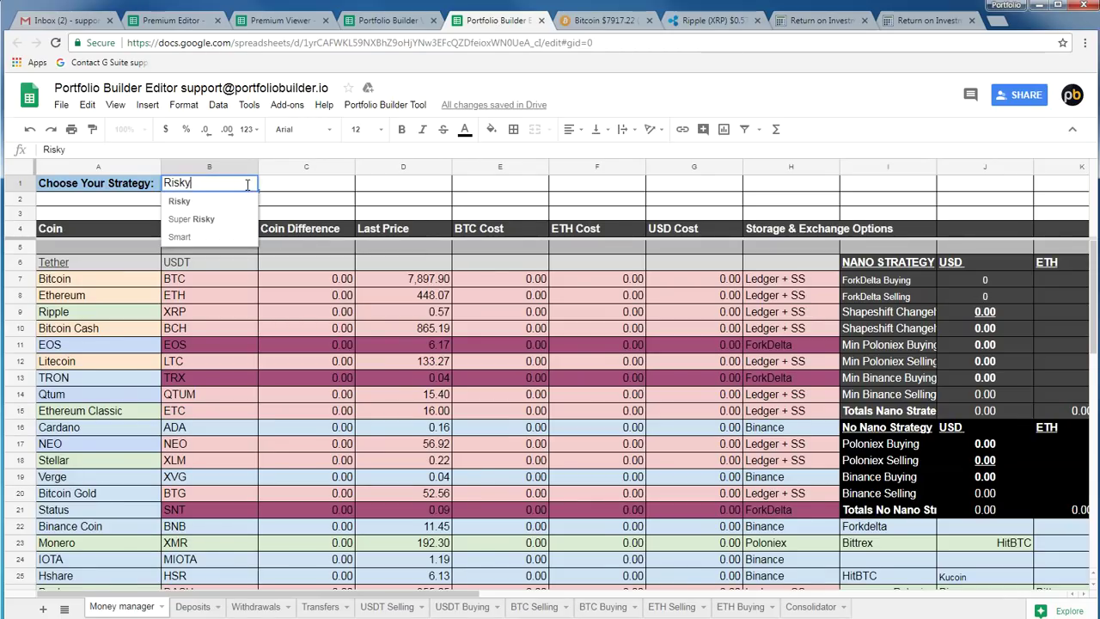
{"action": "left_click", "coordinate": [211, 238]}
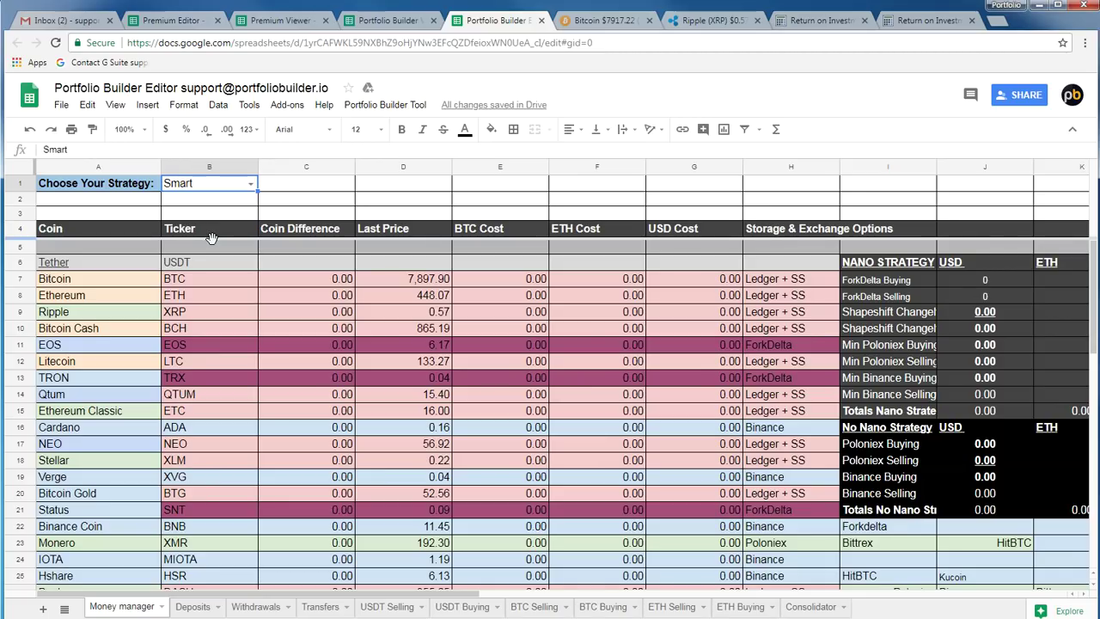
Change the strategy to Super Risky, then return to the Bitcoin price chart
{"action": "left_click", "coordinate": [239, 187]}
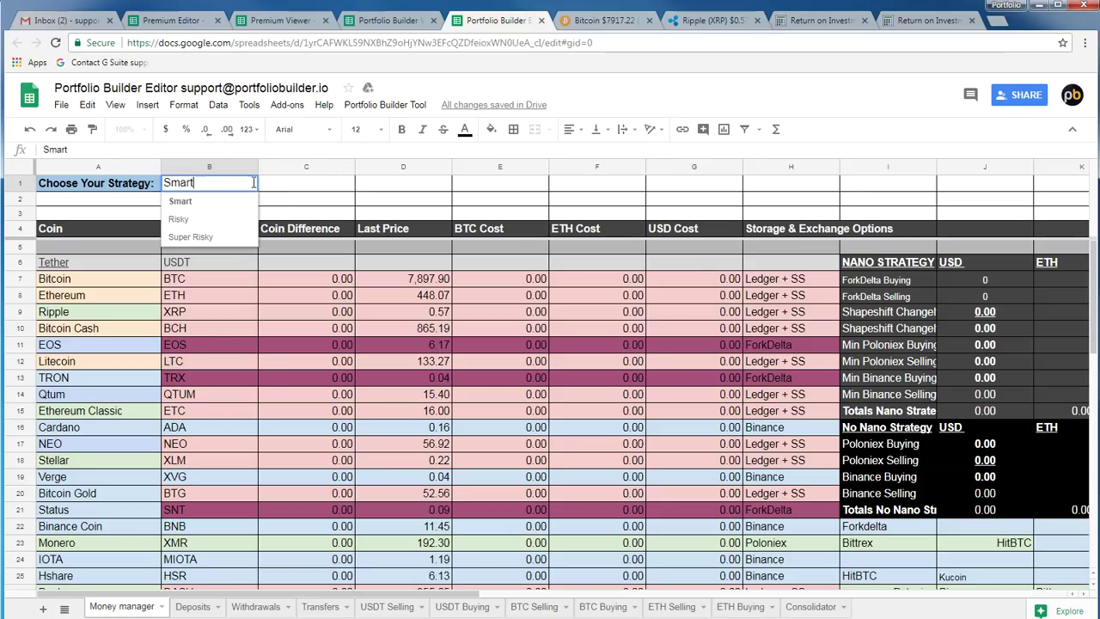
{"action": "left_click", "coordinate": [228, 238]}
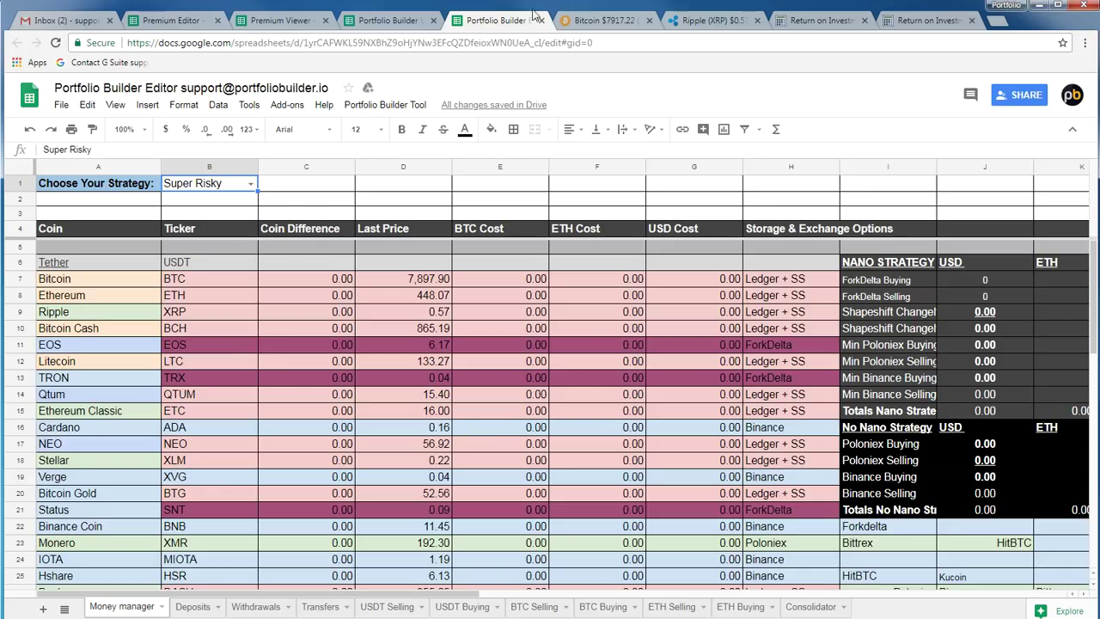
{"action": "left_click", "coordinate": [591, 23]}
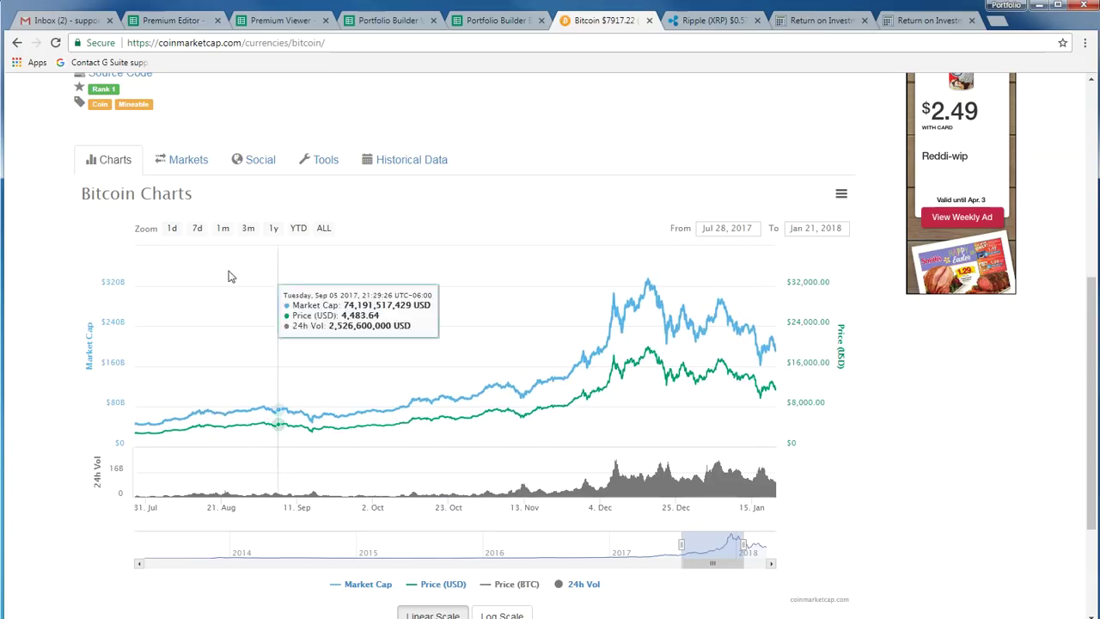
Zoom the Bitcoin chart to the last 7 days, then return to the spreadsheet
{"action": "left_click", "coordinate": [196, 230]}
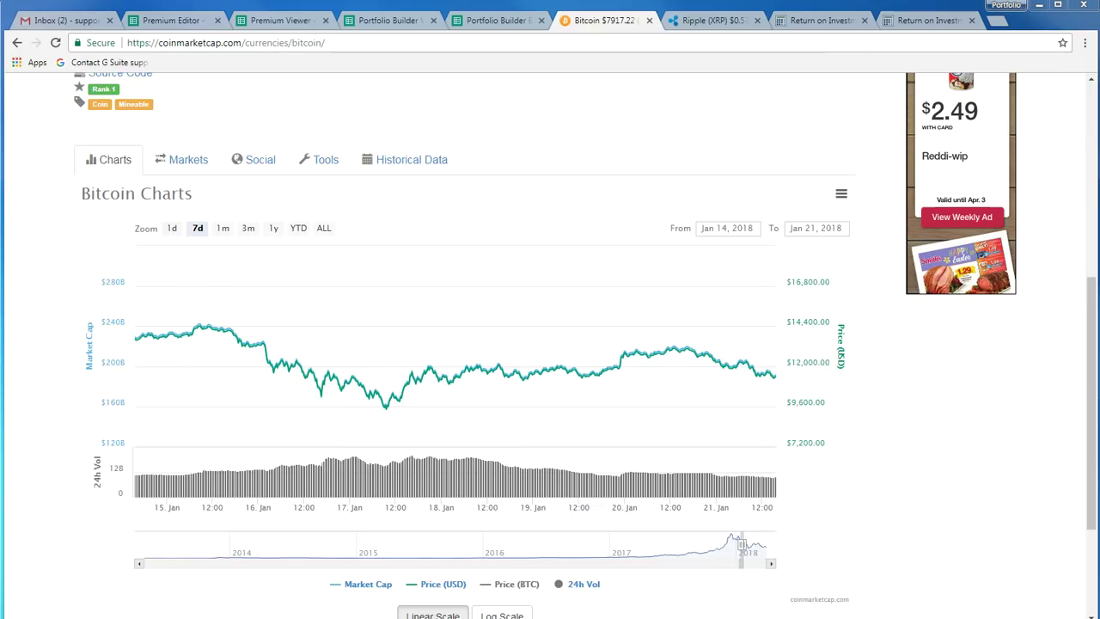
{"action": "key", "text": "ctrl+shift+Tab"}
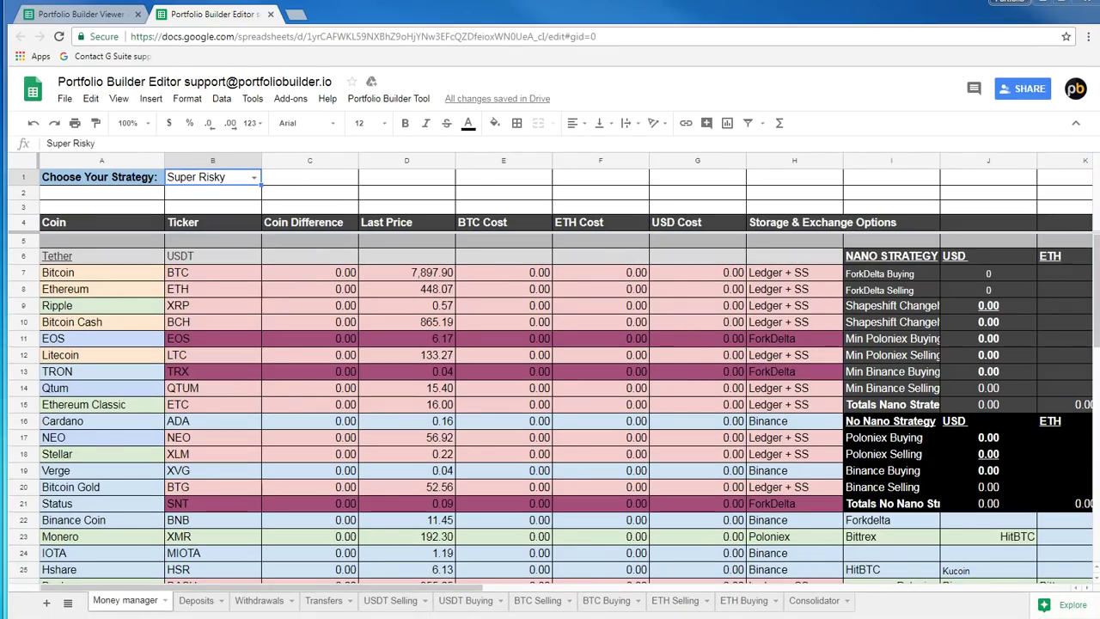
Bring up the Portfolio Builder Viewer spreadsheet after a brief look at the Editor
{"action": "left_click", "coordinate": [59, 17]}
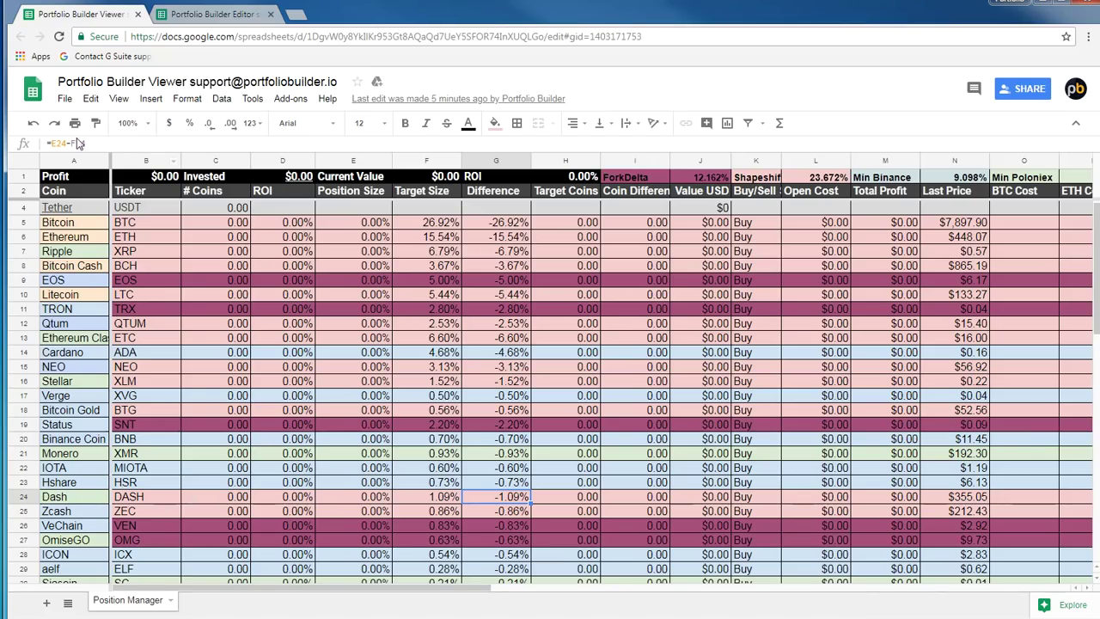
{"action": "left_click", "coordinate": [206, 15]}
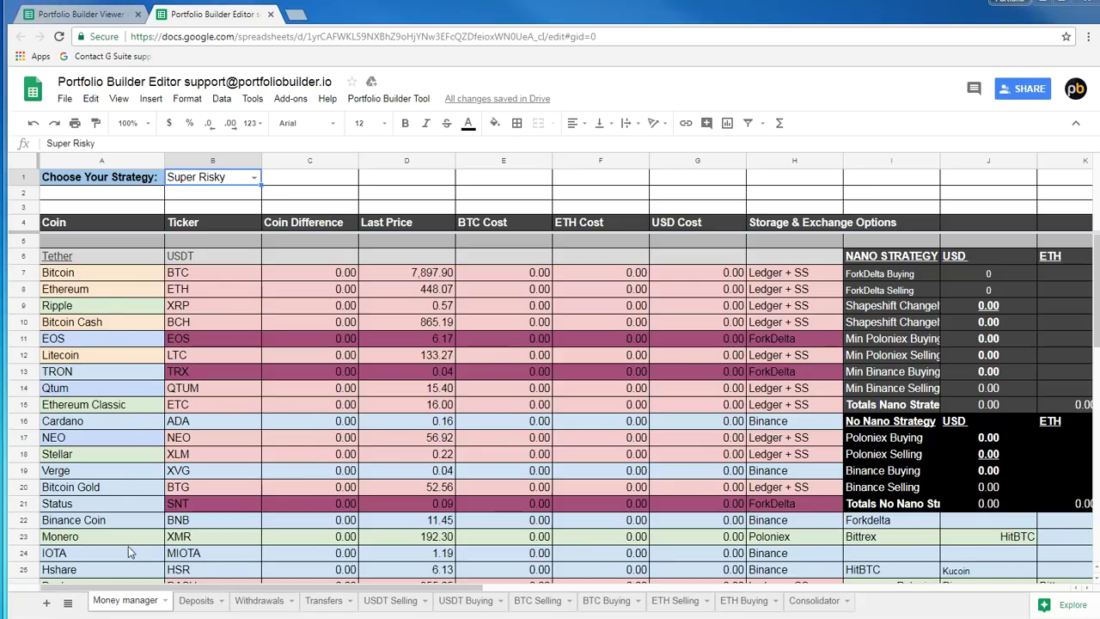
{"action": "left_click", "coordinate": [84, 13]}
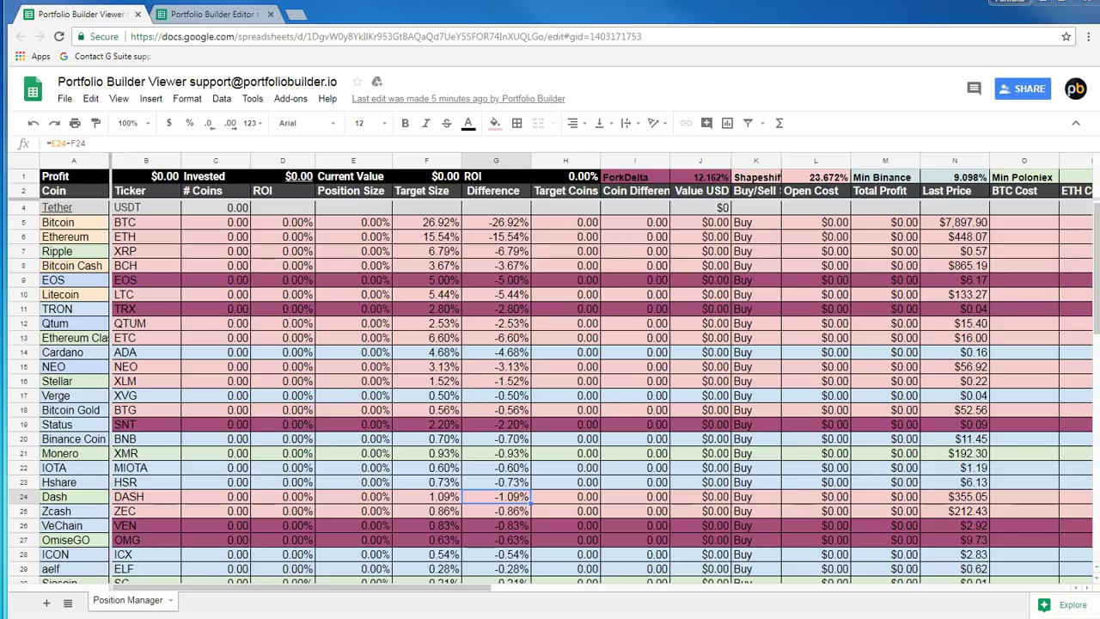
Inspect the Profit, Invested, Current Value and ROI labels and totals in row 1
{"action": "left_click", "coordinate": [81, 174]}
{"action": "left_click", "coordinate": [146, 178]}
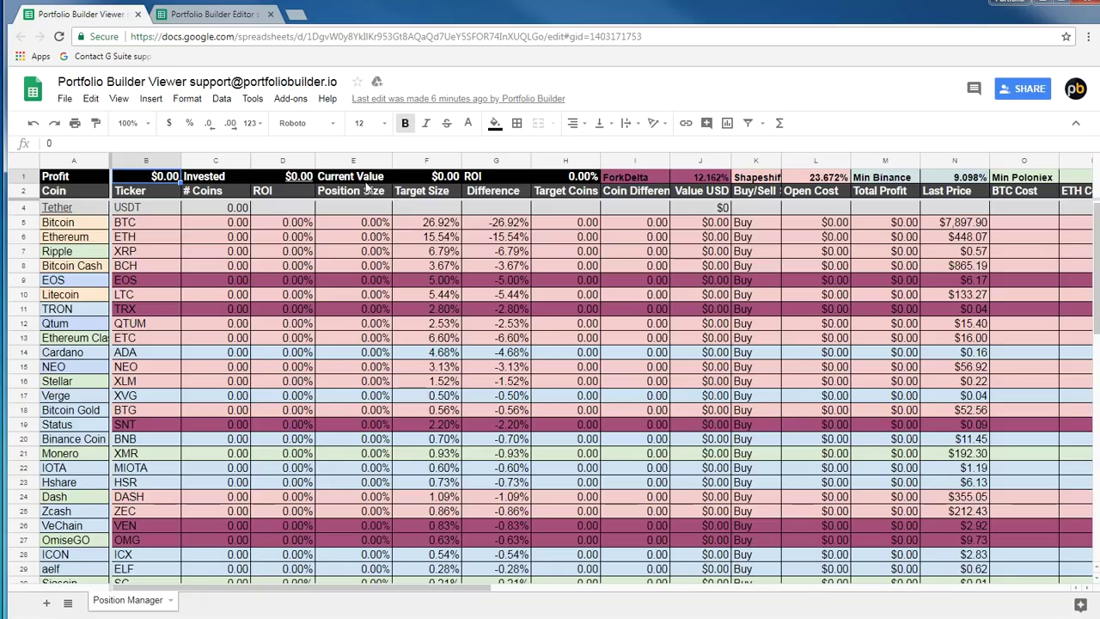
{"action": "left_click", "coordinate": [226, 179]}
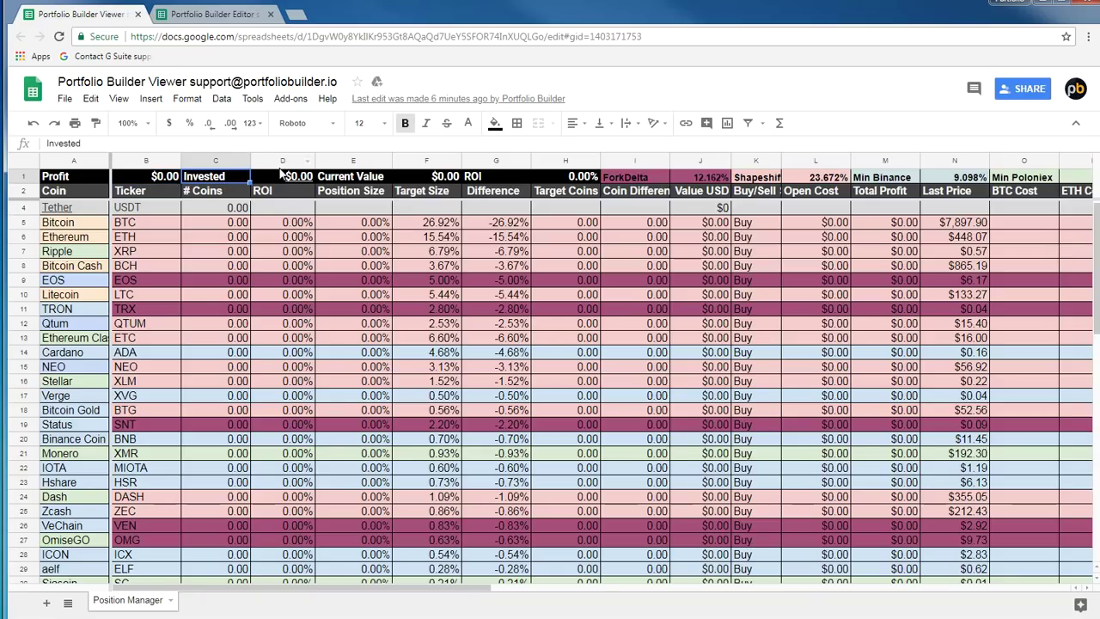
{"action": "left_click", "coordinate": [279, 178]}
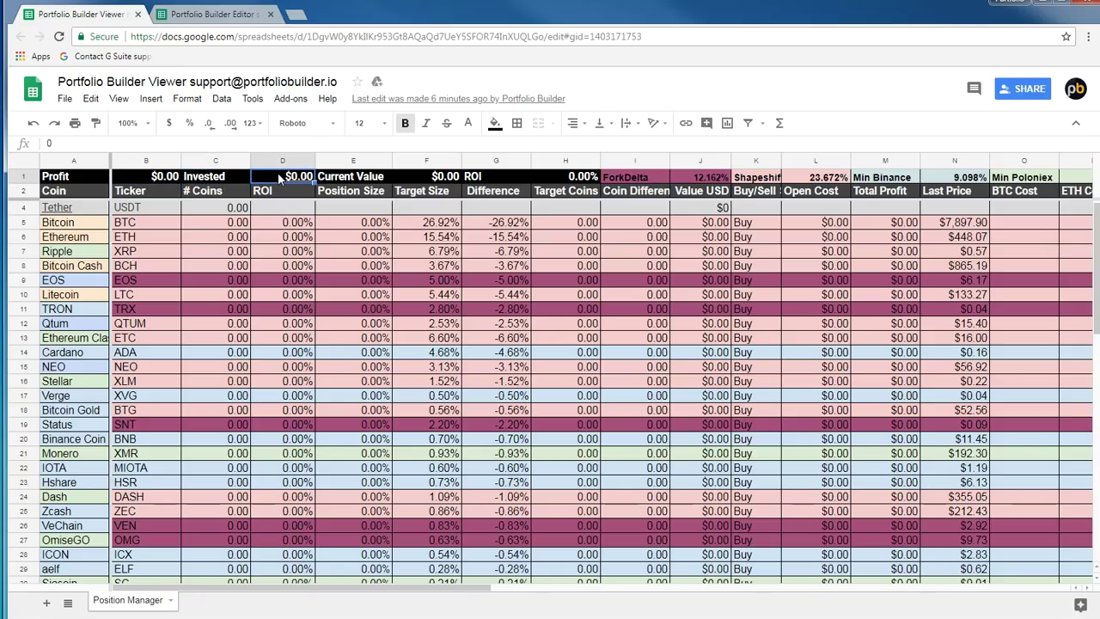
{"action": "left_click", "coordinate": [380, 180]}
{"action": "left_click", "coordinate": [445, 181]}
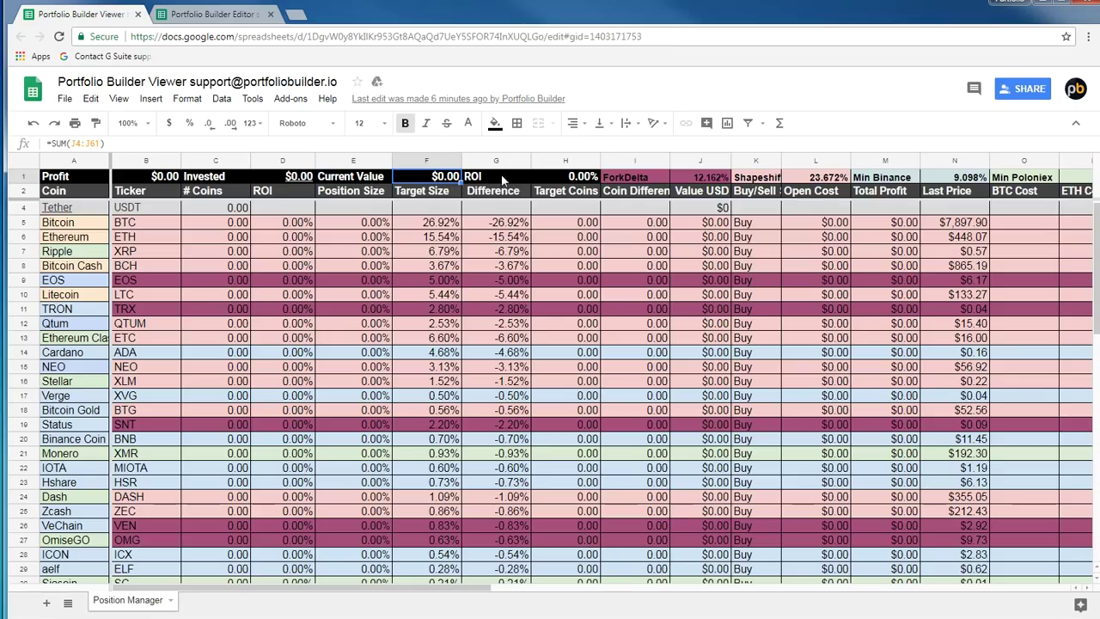
{"action": "left_click", "coordinate": [505, 180]}
{"action": "left_click", "coordinate": [567, 178]}
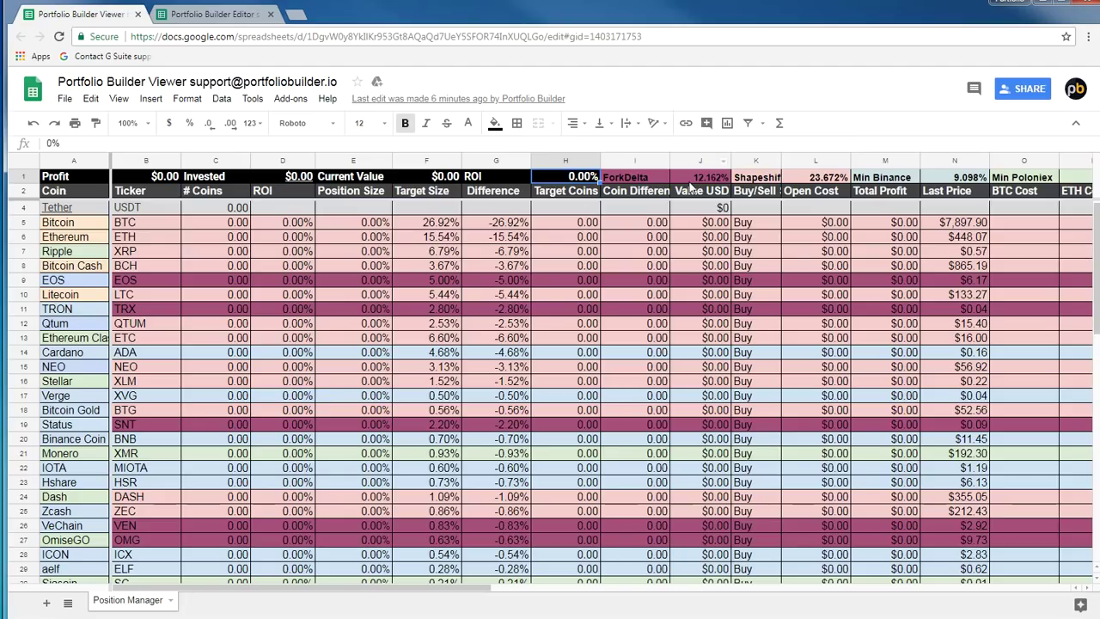
Check the ForkDelta total's formula, briefly switching to the Editor and back
{"action": "left_click_drag", "start_coordinate": [675, 175], "coordinate": [650, 180]}
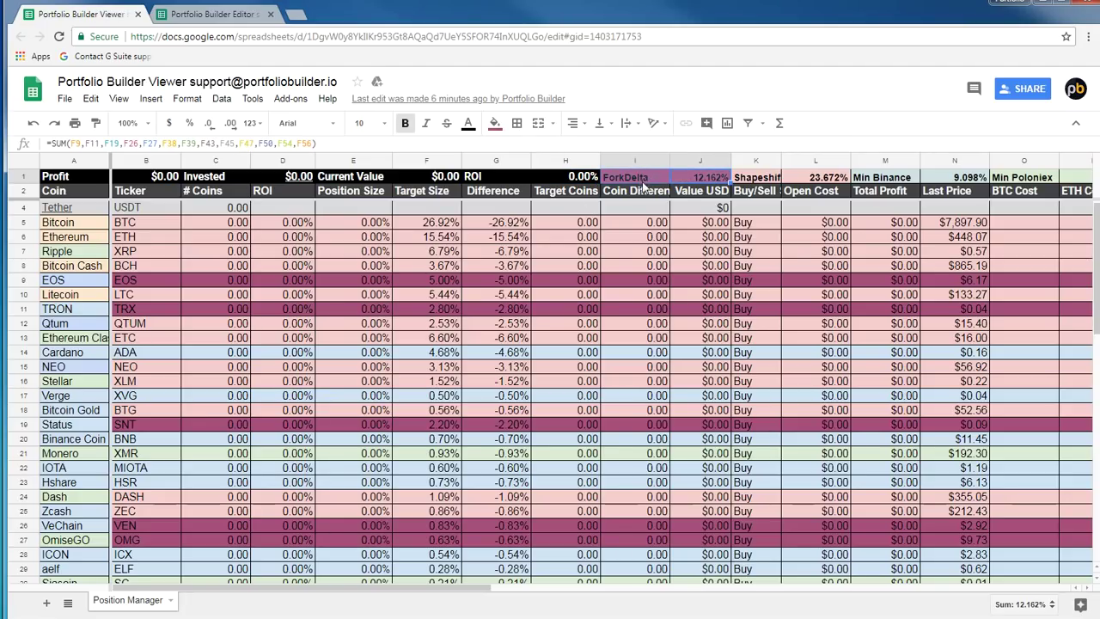
{"action": "left_click", "coordinate": [223, 15]}
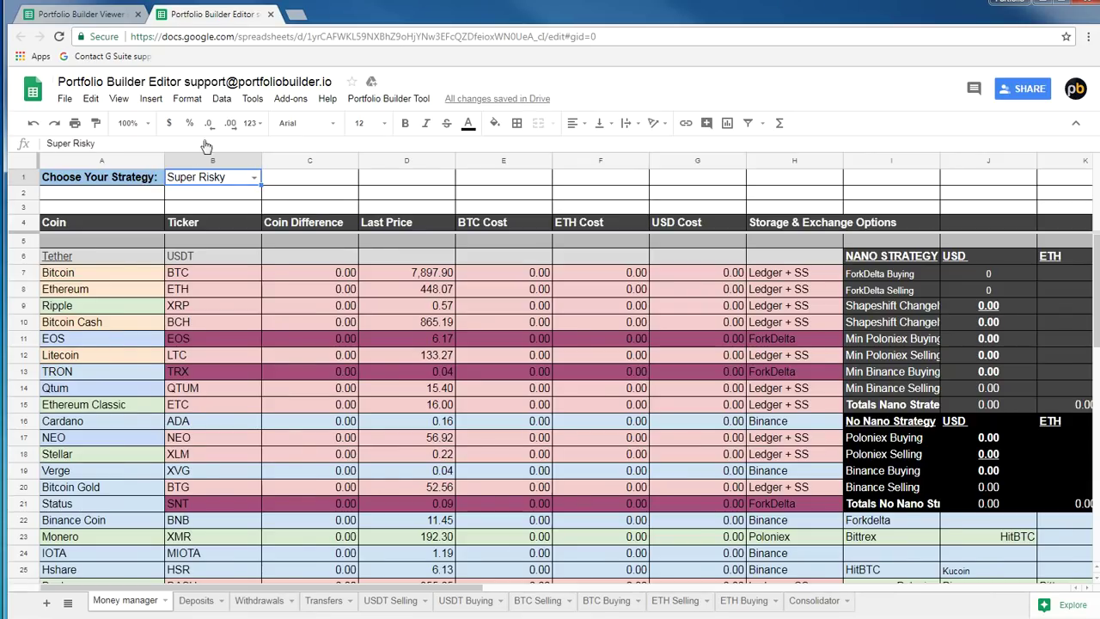
{"action": "left_click", "coordinate": [86, 13]}
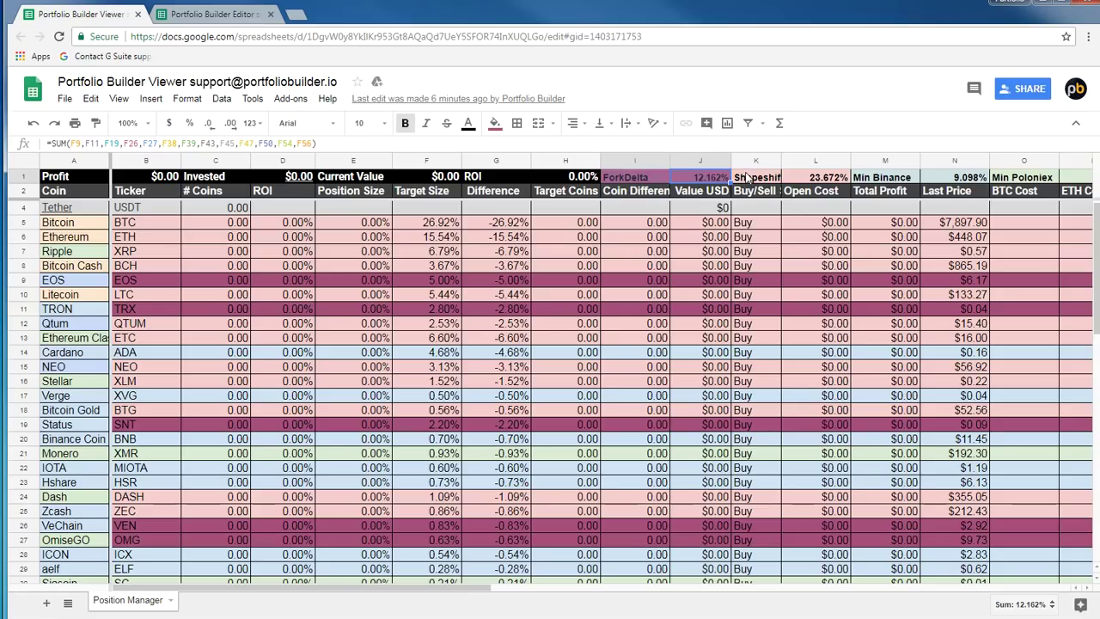
{"action": "left_click_drag", "start_coordinate": [759, 184], "coordinate": [818, 186]}
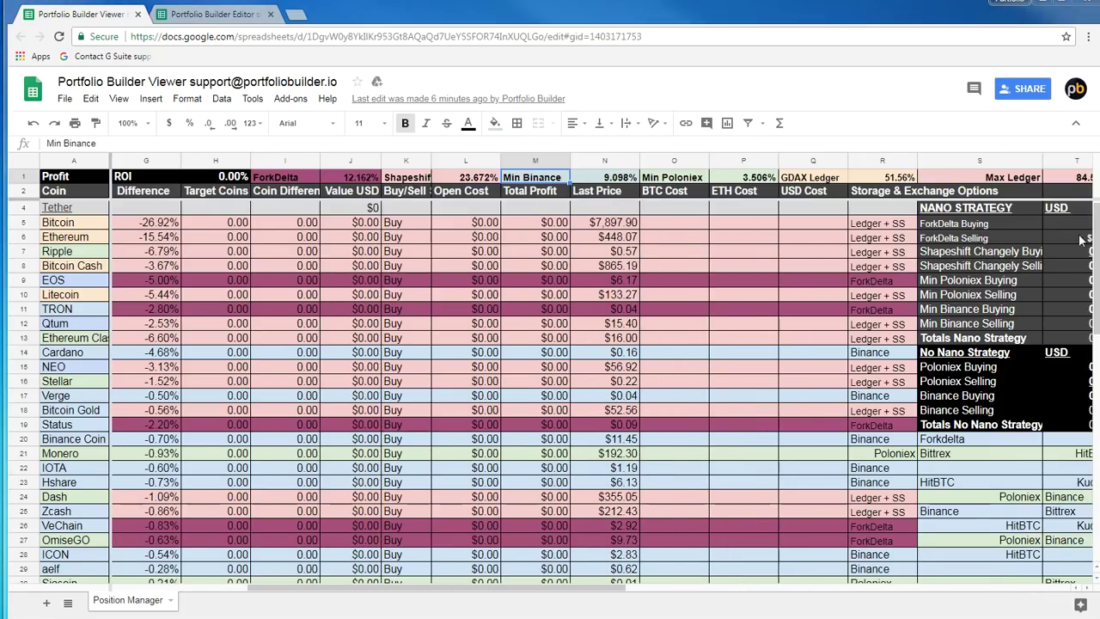
{"action": "left_click_drag", "start_coordinate": [596, 180], "coordinate": [518, 180]}
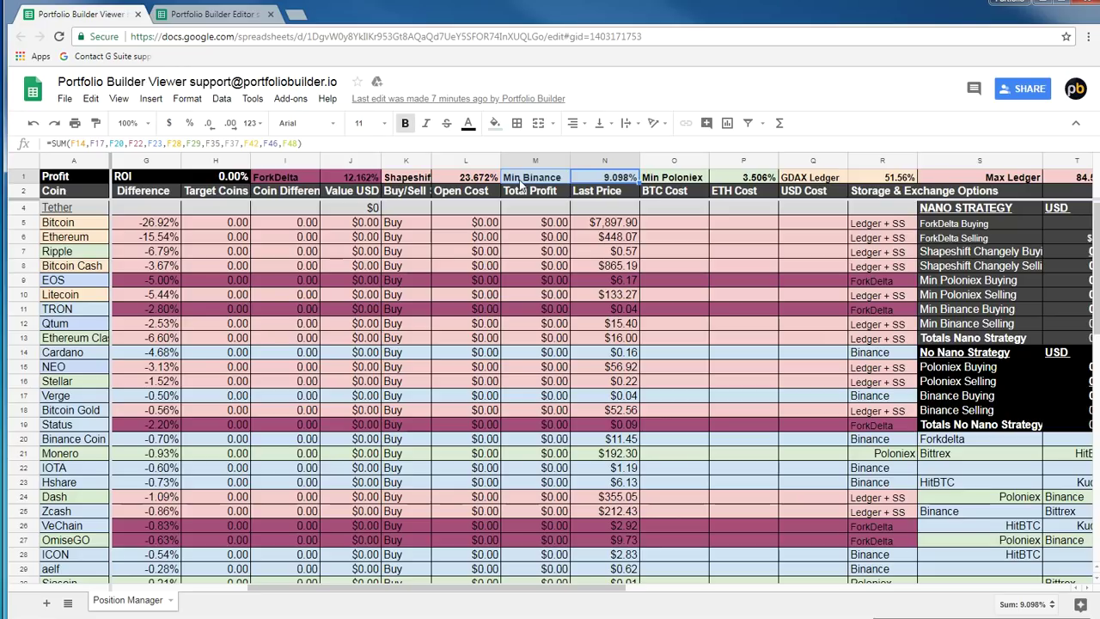
Inspect the Min Poloniex and GDAX Ledger total formulas in row 1
{"action": "left_click", "coordinate": [732, 178]}
{"action": "left_click_drag", "start_coordinate": [733, 178], "coordinate": [669, 183]}
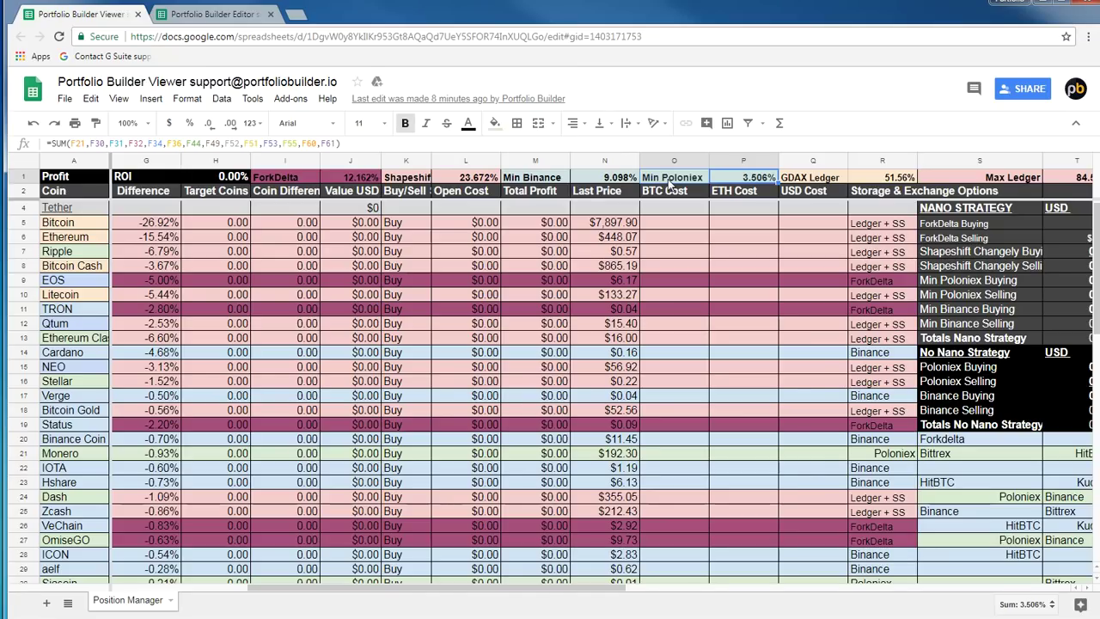
{"action": "left_click", "coordinate": [808, 178]}
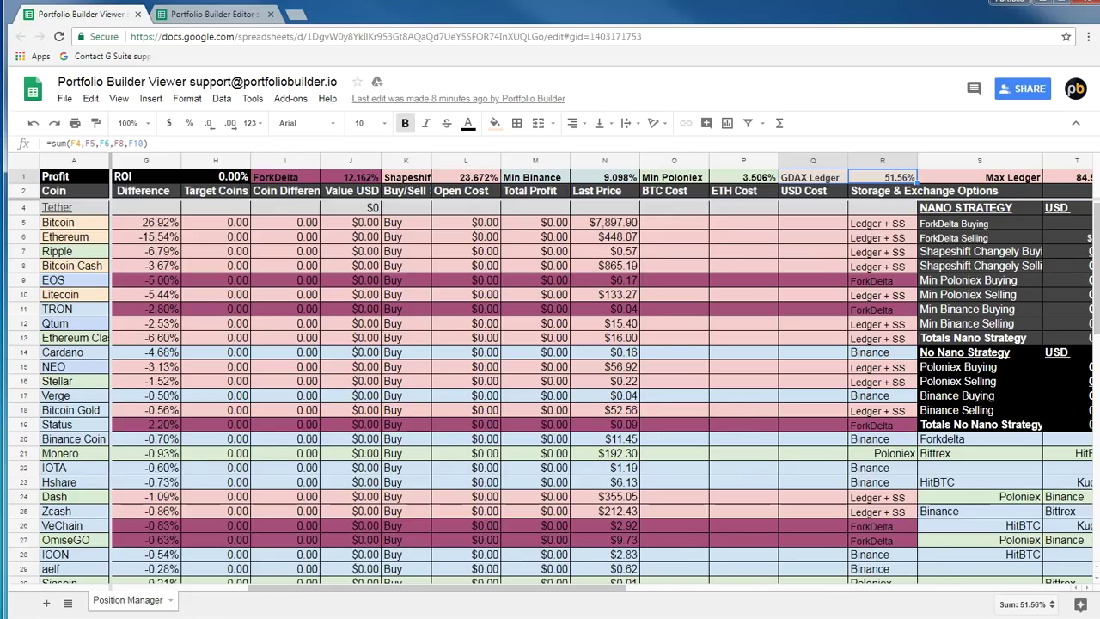
Run Portfolio Builder Tool > Trigger Data Update in the Editor, then recheck GDAX Ledger in the Viewer
{"action": "key", "text": "ctrl+Tab"}
{"action": "left_click", "coordinate": [388, 99]}
{"action": "left_click", "coordinate": [388, 125]}
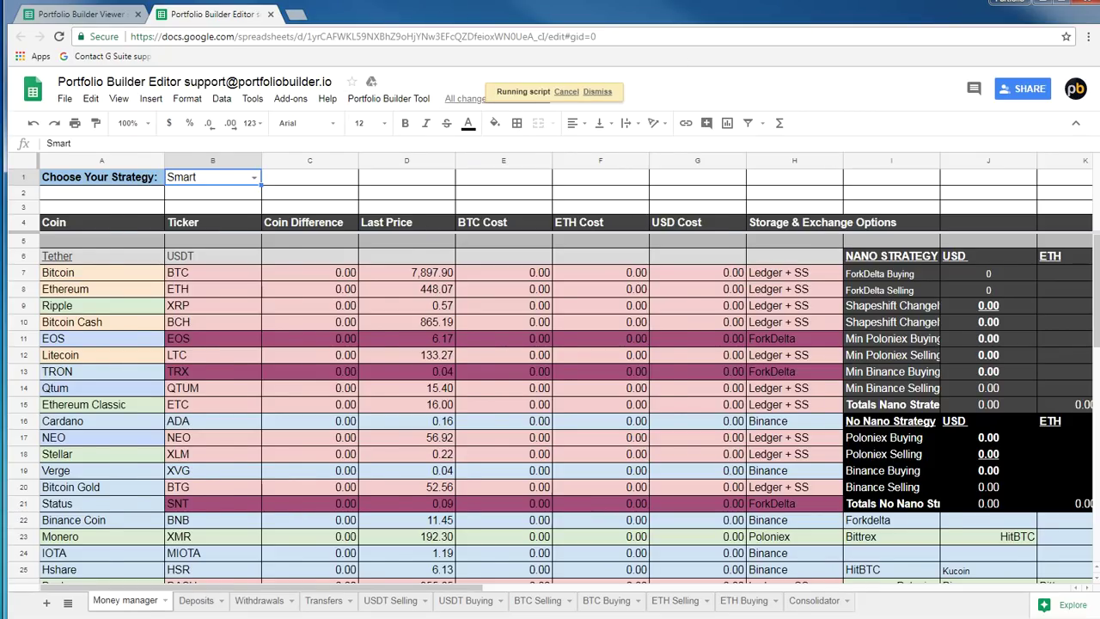
{"action": "key", "text": "ctrl+Tab"}
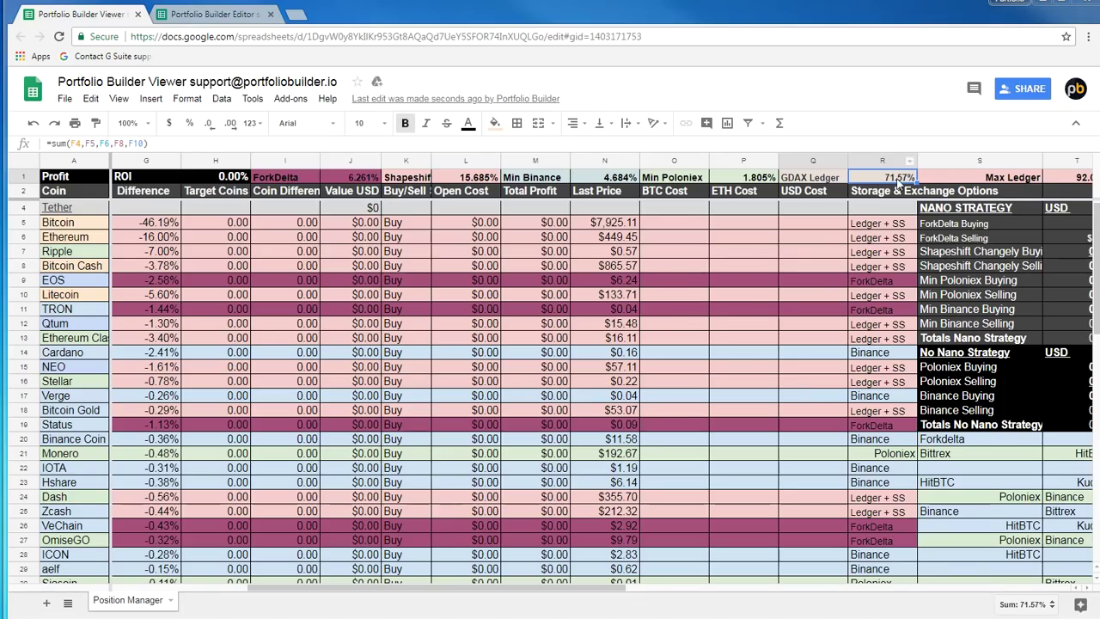
{"action": "left_click", "coordinate": [814, 180]}
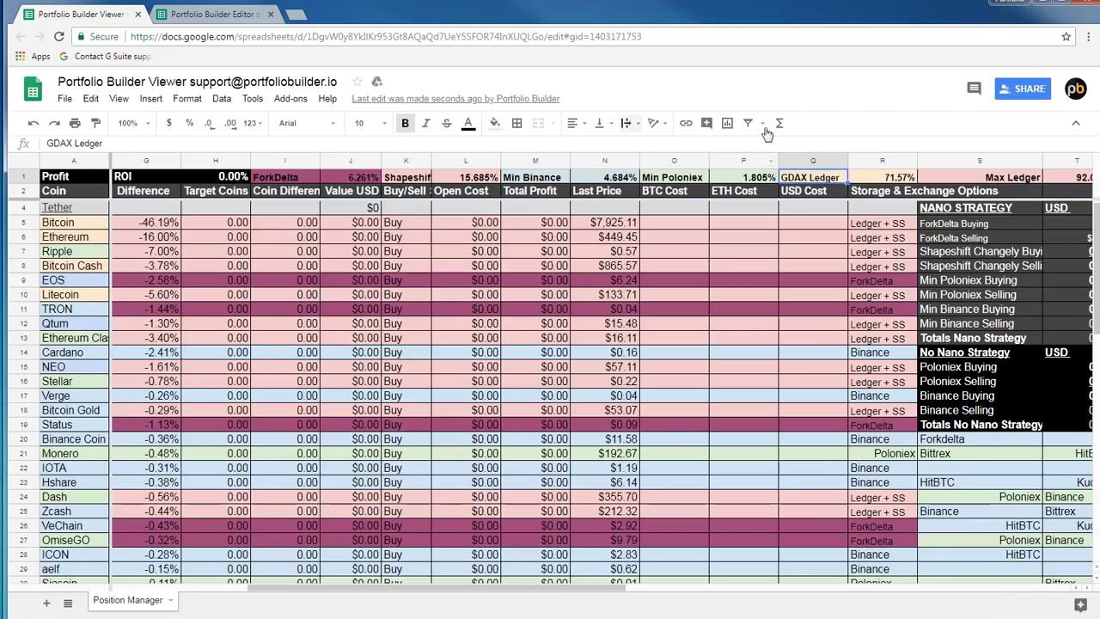
{"action": "left_click", "coordinate": [684, 178]}
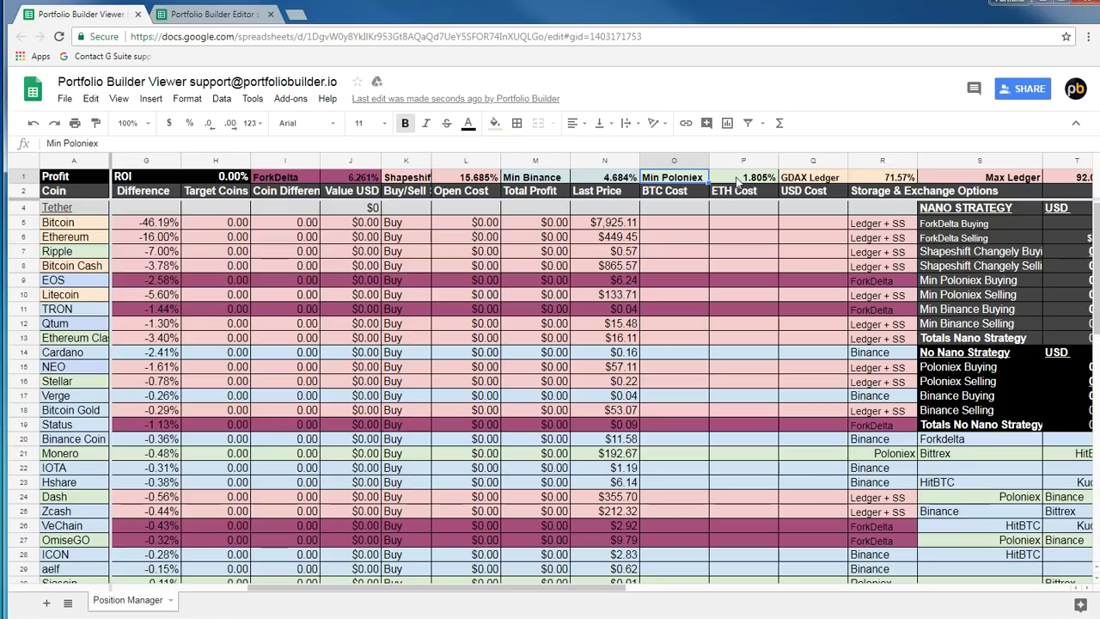
{"action": "left_click", "coordinate": [610, 179]}
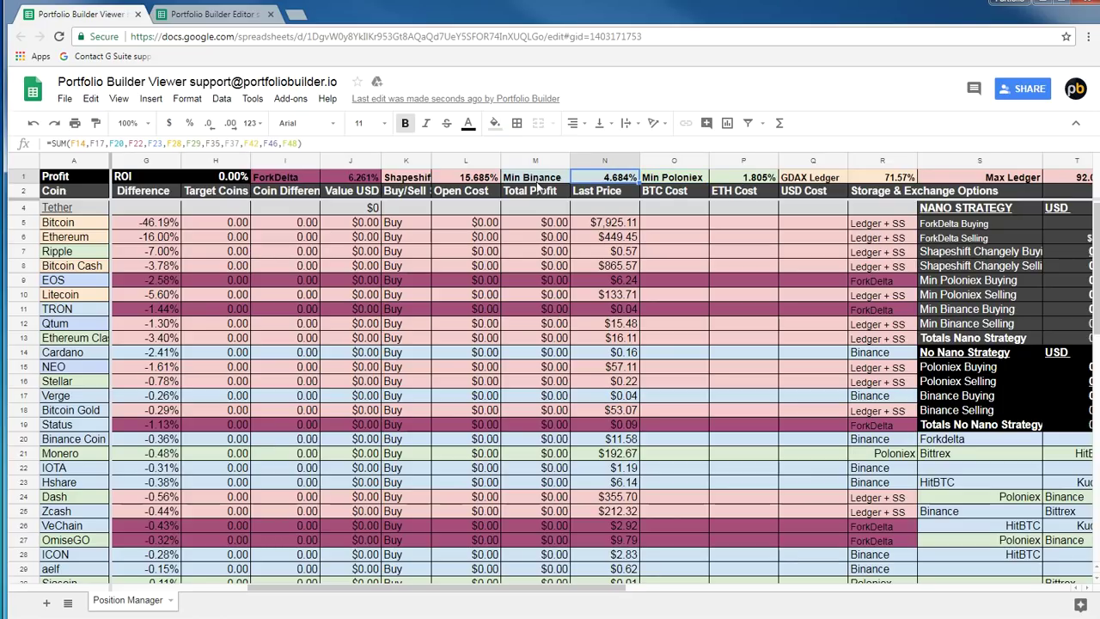
{"action": "left_click", "coordinate": [439, 179]}
{"action": "left_click", "coordinate": [408, 180]}
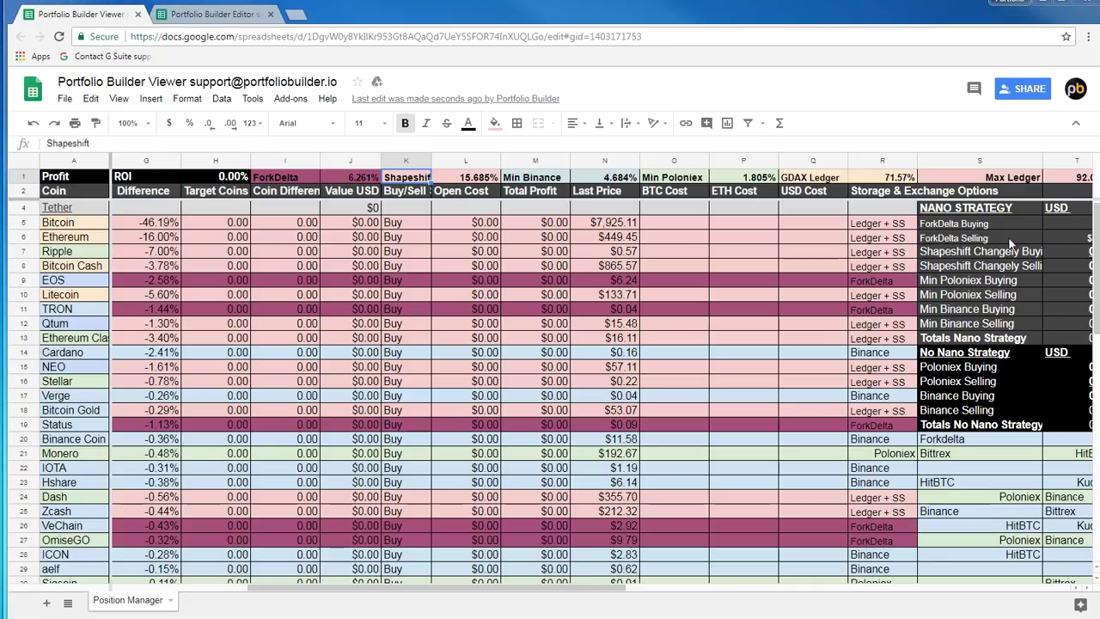
{"action": "left_click", "coordinate": [884, 178]}
{"action": "key", "text": "Right"}
{"action": "key", "text": "Right"}
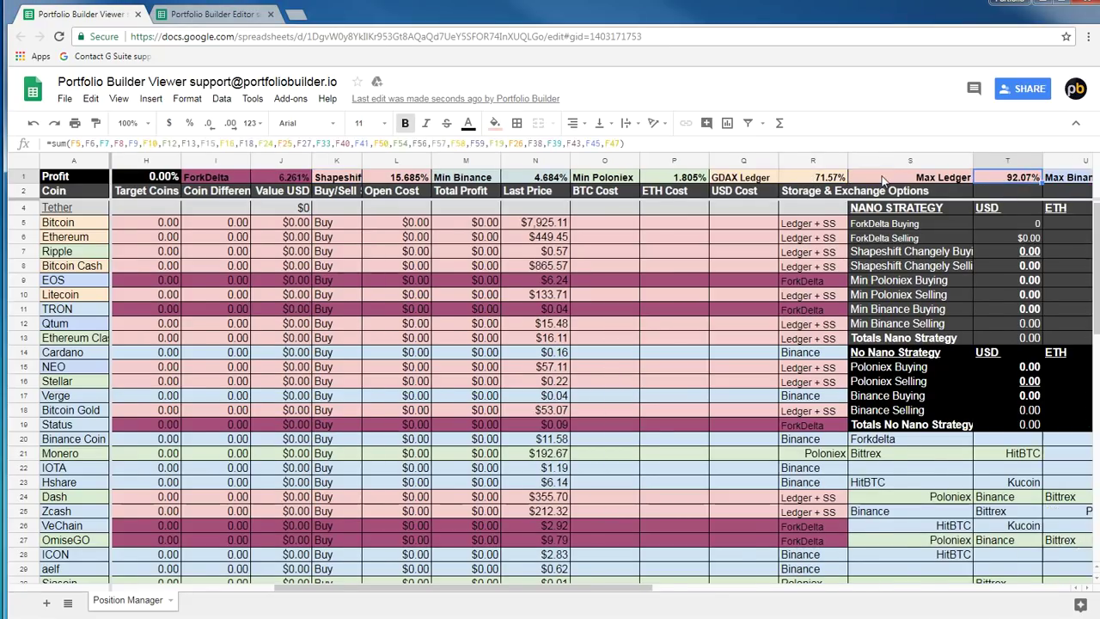
{"action": "key", "text": "Right"}
{"action": "key", "text": "Left"}
{"action": "key", "text": "Left"}
{"action": "key", "text": "Right"}
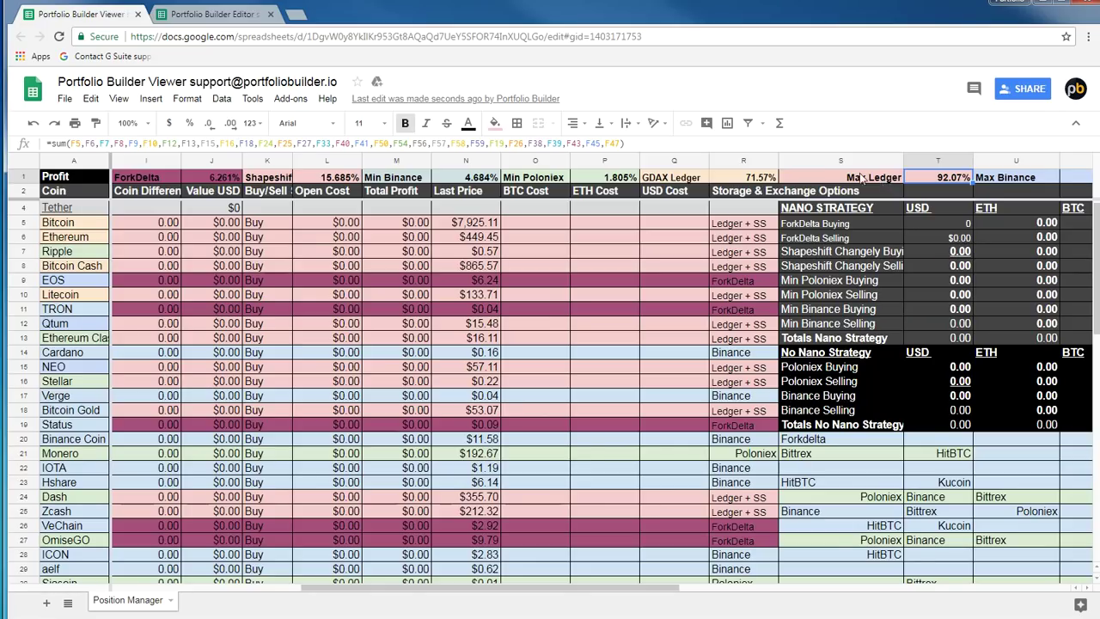
{"action": "left_click", "coordinate": [430, 510]}
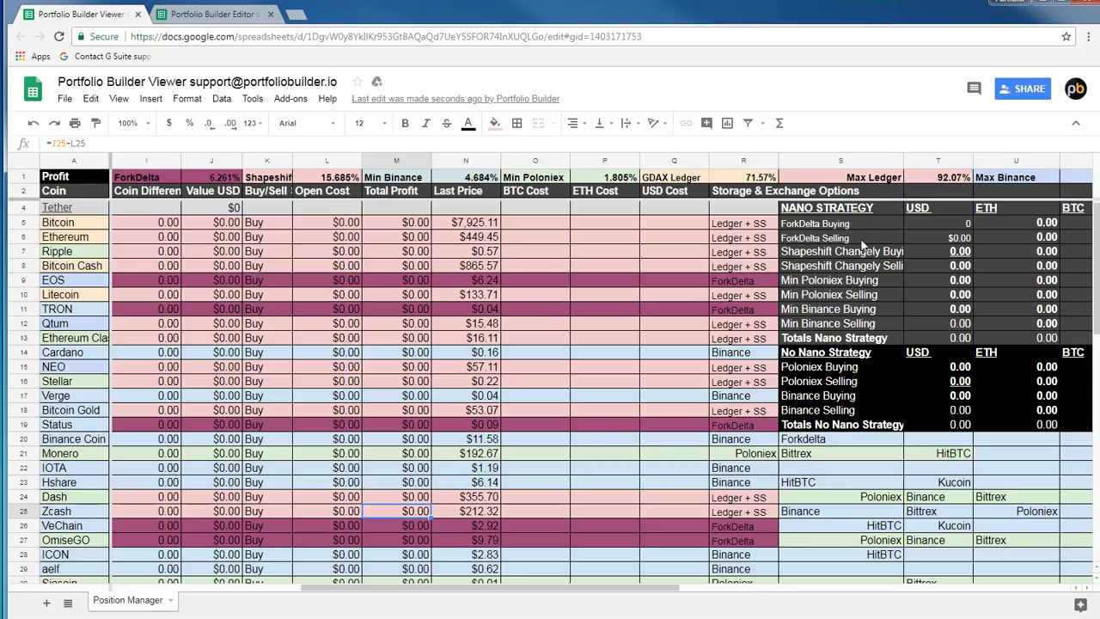
{"action": "left_click", "coordinate": [864, 178]}
{"action": "left_click", "coordinate": [425, 514]}
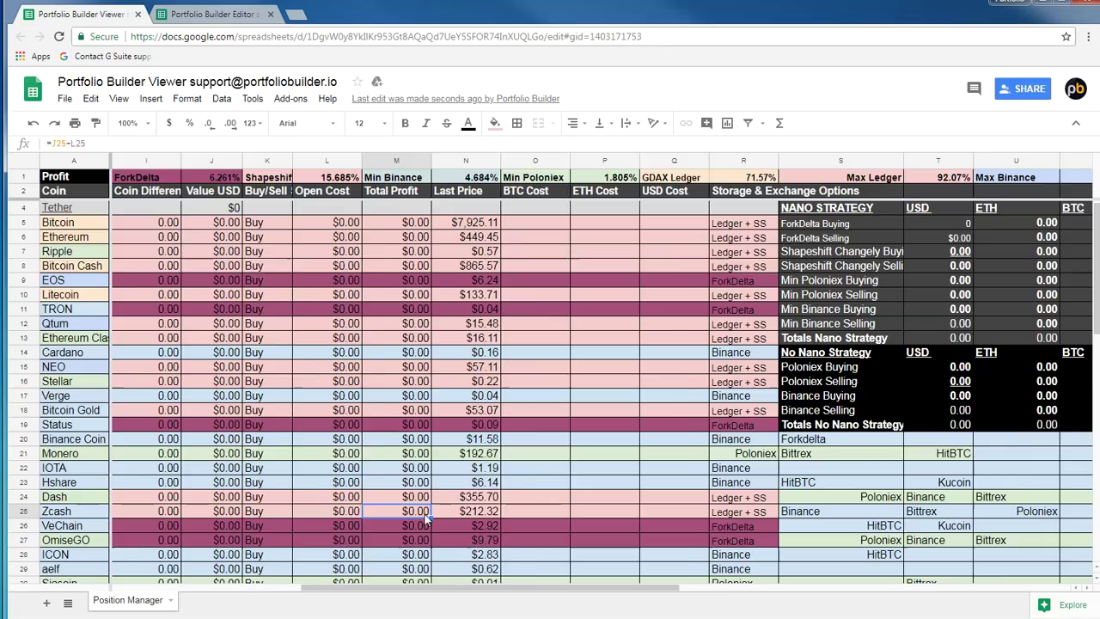
{"action": "key", "text": "Left"}
{"action": "key", "text": "Left"}
{"action": "key", "text": "Left"}
{"action": "key", "text": "Left"}
{"action": "key", "text": "Left"}
{"action": "key", "text": "Left"}
{"action": "key", "text": "Left"}
{"action": "key", "text": "Left"}
{"action": "key", "text": "Left"}
{"action": "key", "text": "Left"}
{"action": "key", "text": "Left"}
{"action": "key", "text": "Left"}
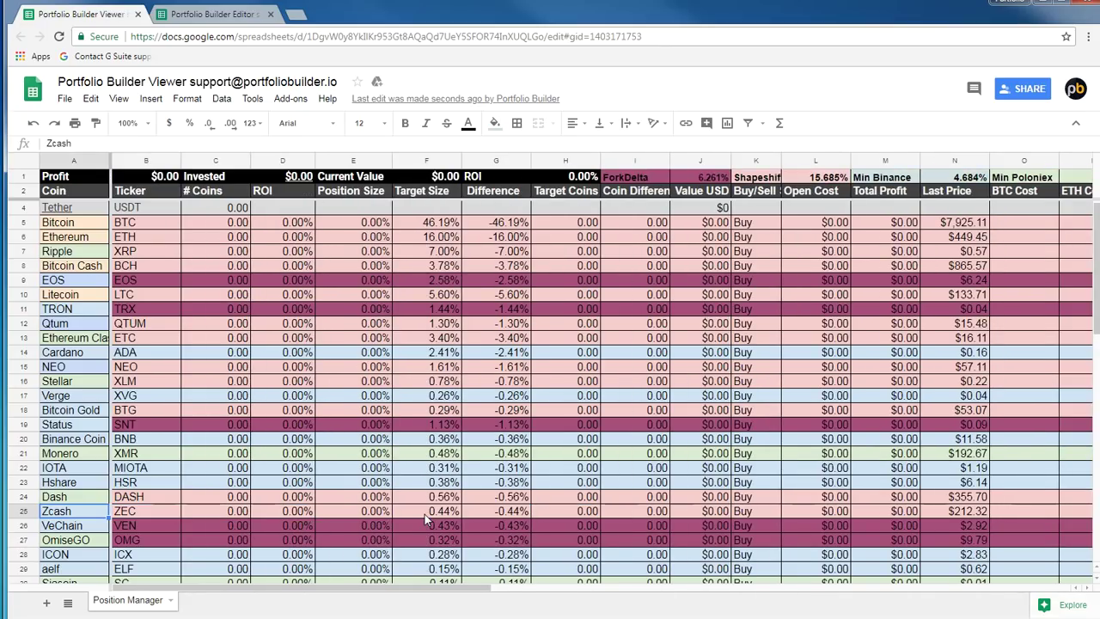
Step through the ZEC, BTC, ETH, XRP, BCH and LTC tickers, then scroll right to the Nano tables
{"action": "key", "text": "Right"}
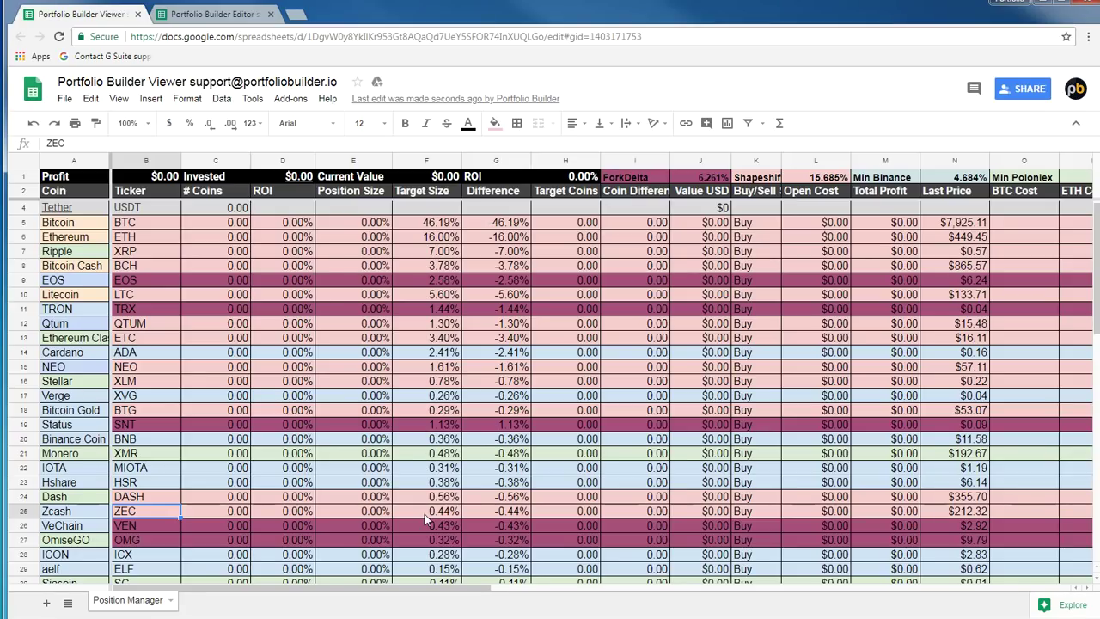
{"action": "left_click", "coordinate": [134, 223]}
{"action": "left_click", "coordinate": [135, 238]}
{"action": "left_click", "coordinate": [136, 253]}
{"action": "left_click", "coordinate": [136, 265]}
{"action": "left_click", "coordinate": [135, 295]}
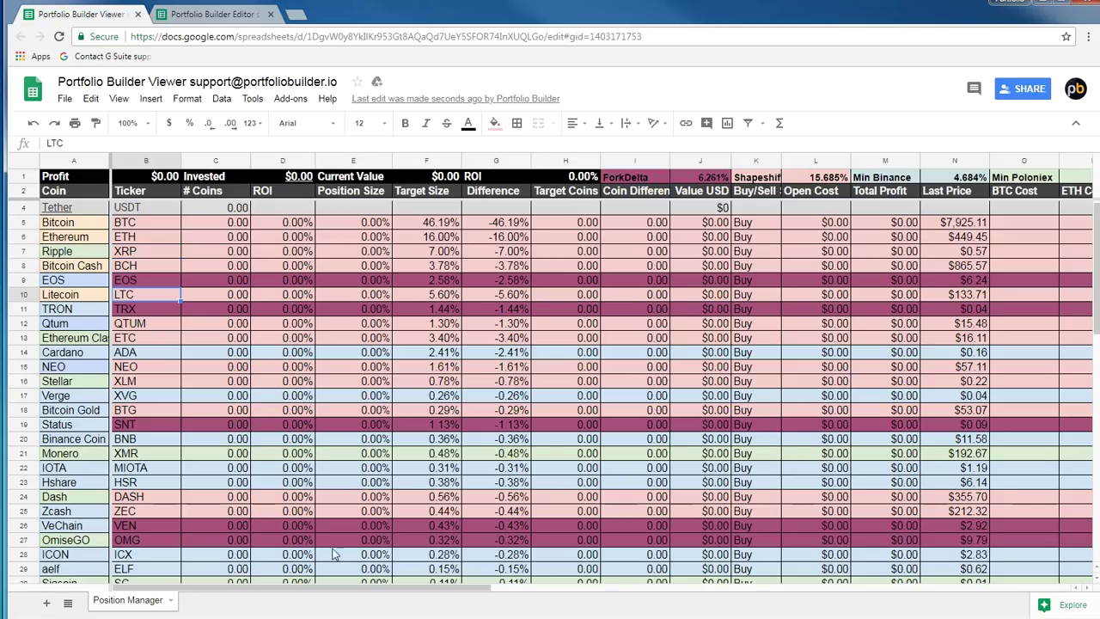
{"action": "left_click_drag", "start_coordinate": [285, 589], "coordinate": [655, 585]}
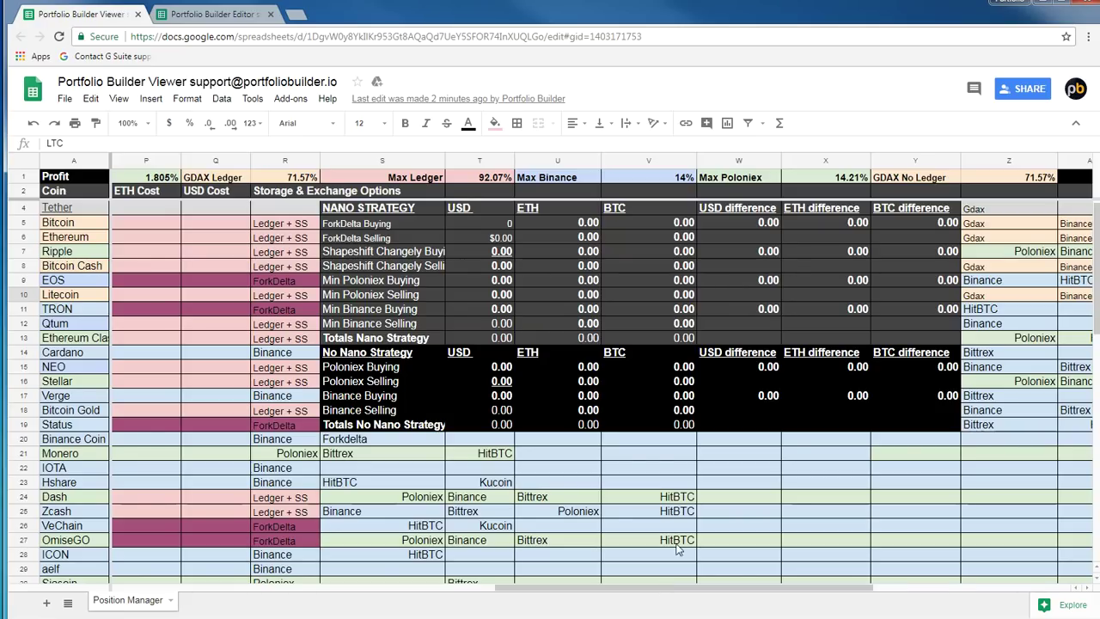
{"action": "left_click_drag", "start_coordinate": [894, 430], "coordinate": [344, 208]}
{"action": "left_click", "coordinate": [910, 335]}
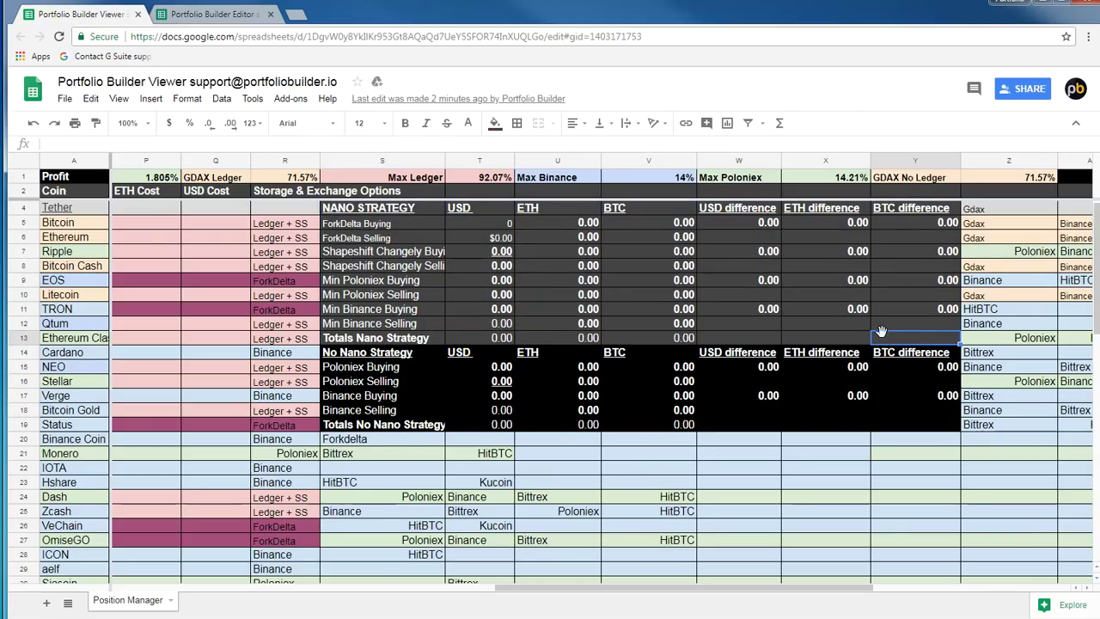
{"action": "left_click_drag", "start_coordinate": [881, 331], "coordinate": [357, 214]}
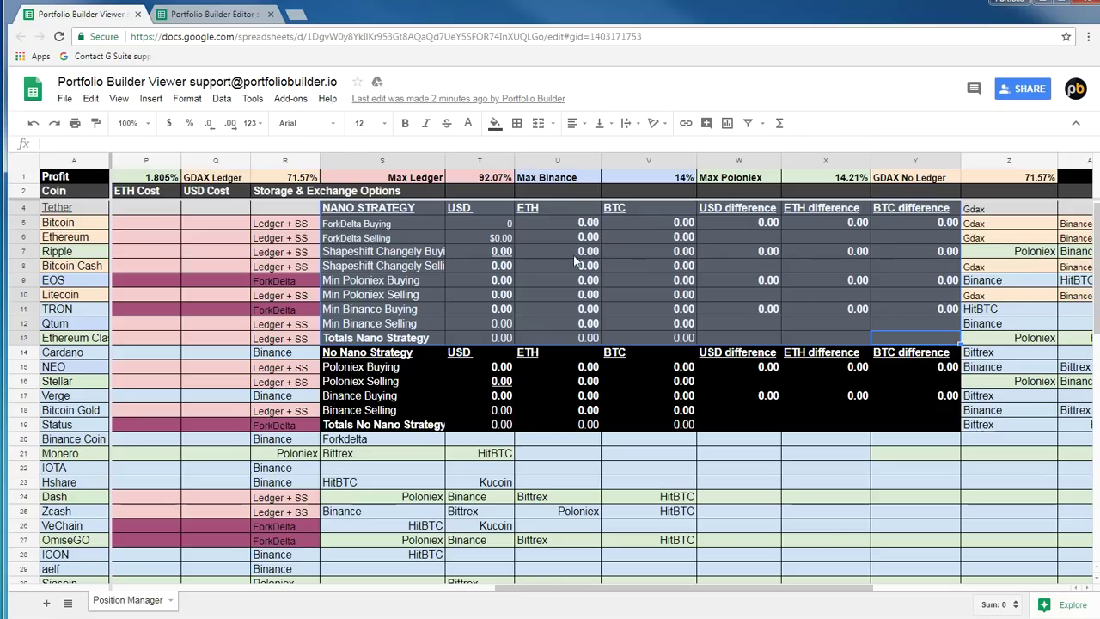
{"action": "left_click_drag", "start_coordinate": [506, 179], "coordinate": [627, 183]}
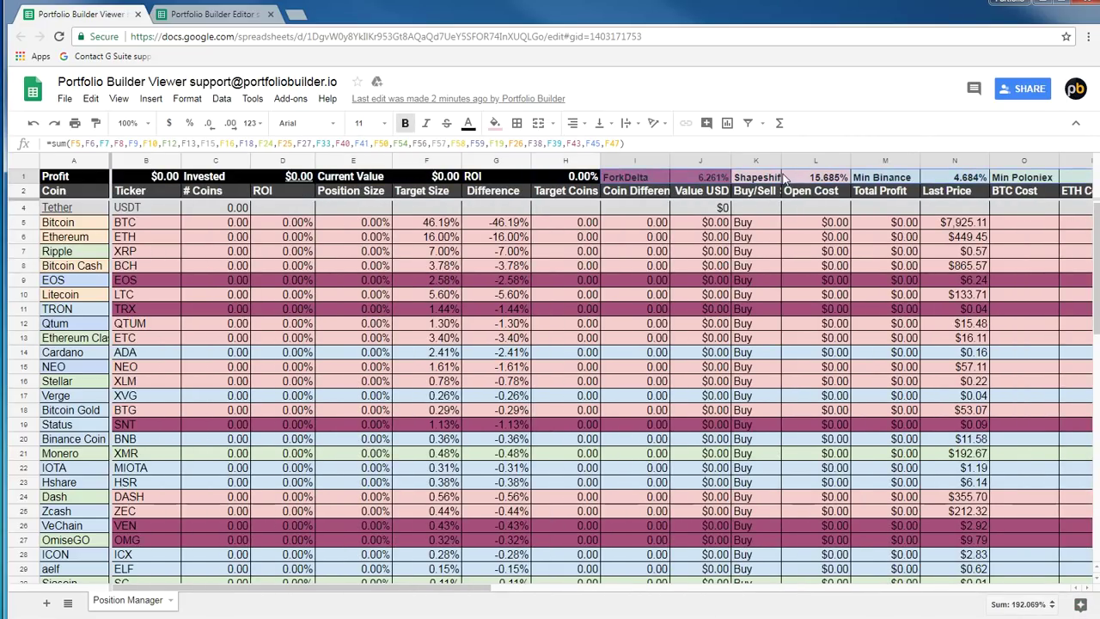
Compare row 1 percentages from Shapeshift to Max Poloniex, then select the No Nano Strategy table
{"action": "left_click", "coordinate": [788, 178]}
{"action": "left_click", "coordinate": [915, 178]}
{"action": "left_click", "coordinate": [1046, 178]}
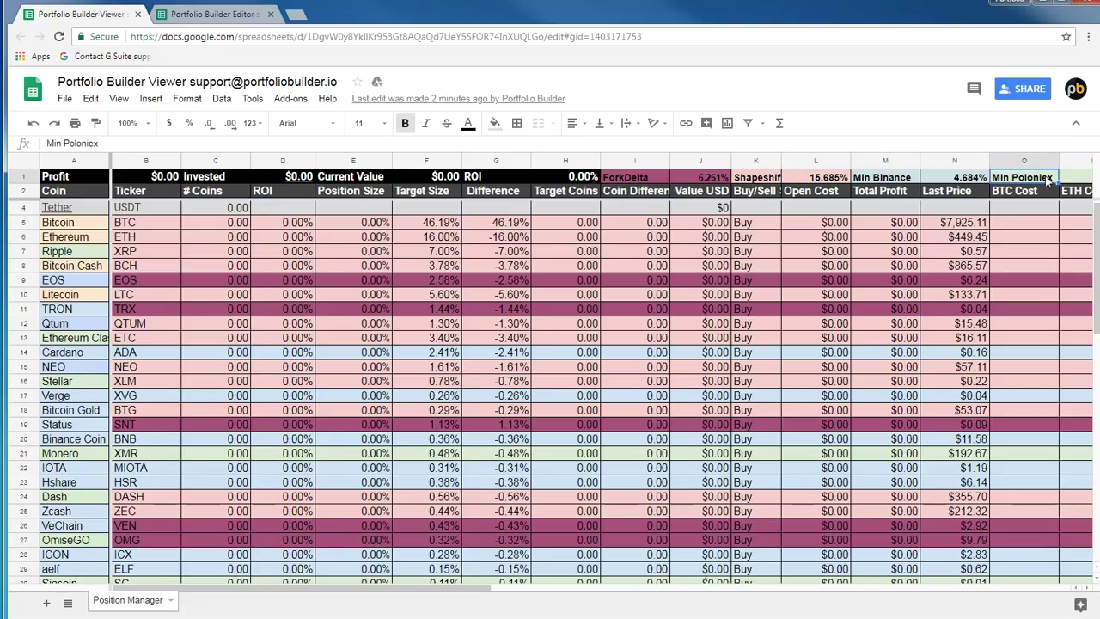
{"action": "key", "text": "Right"}
{"action": "key", "text": "Right"}
{"action": "key", "text": "Right"}
{"action": "key", "text": "Right"}
{"action": "key", "text": "Right"}
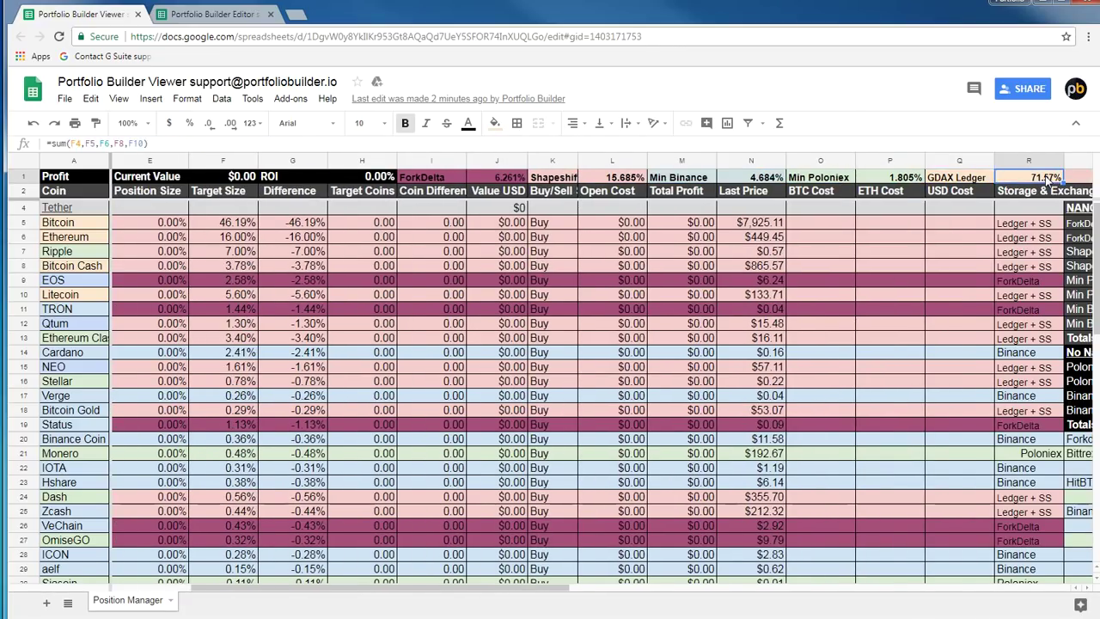
{"action": "key", "text": "Right"}
{"action": "key", "text": "Right"}
{"action": "key", "text": "Right"}
{"action": "key", "text": "Right"}
{"action": "key", "text": "Right"}
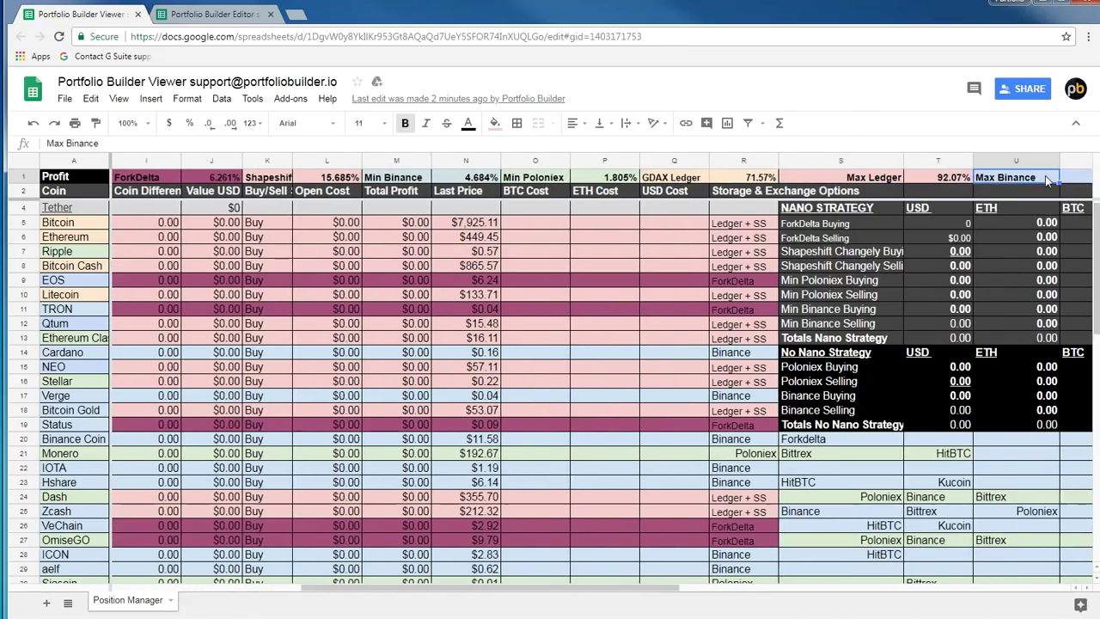
{"action": "key", "text": "Right"}
{"action": "key", "text": "Right"}
{"action": "key", "text": "Right"}
{"action": "key", "text": "Left"}
{"action": "key", "text": "Left"}
{"action": "key", "text": "Left"}
{"action": "key", "text": "Left"}
{"action": "key", "text": "Left"}
{"action": "key", "text": "Left"}
{"action": "key", "text": "Left"}
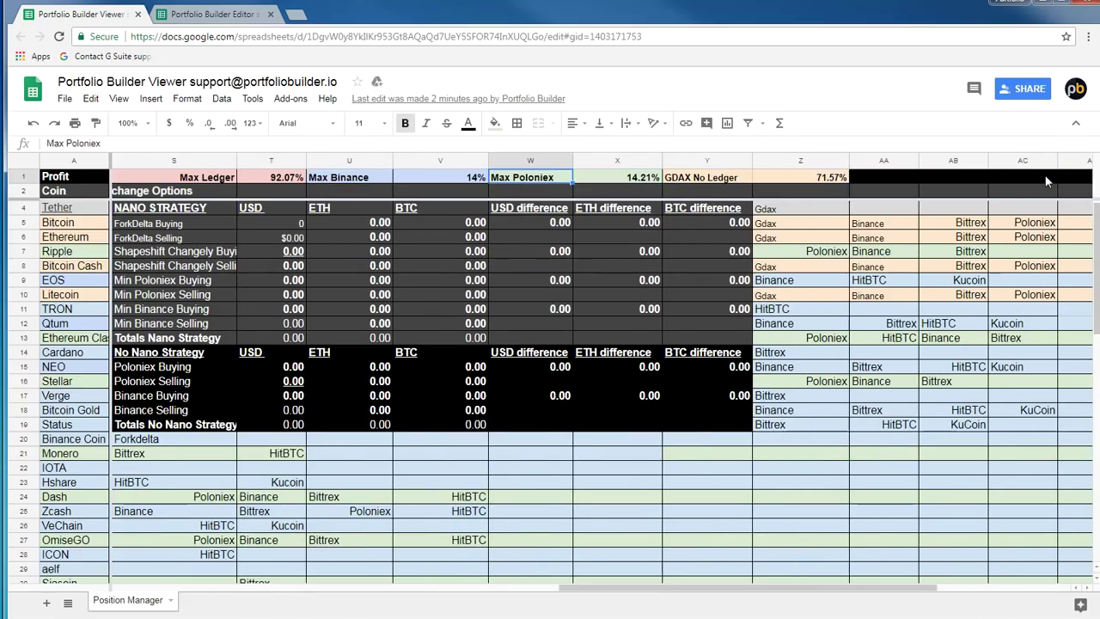
{"action": "key", "text": "Right"}
{"action": "key", "text": "Right"}
{"action": "key", "text": "Left"}
{"action": "key", "text": "Left"}
{"action": "key", "text": "Left"}
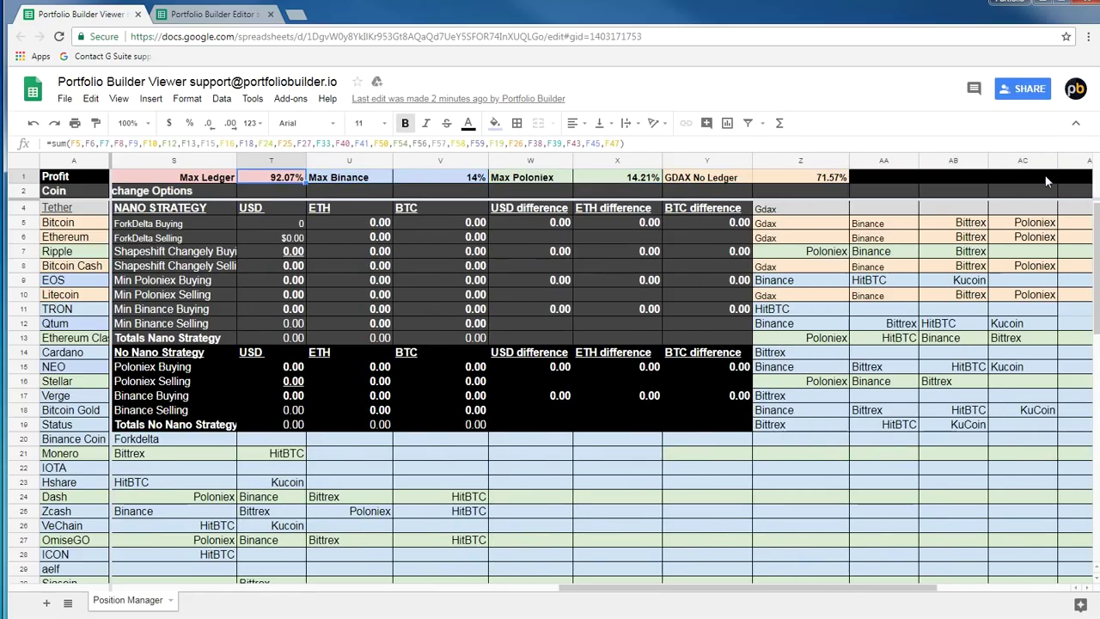
{"action": "key", "text": "Right"}
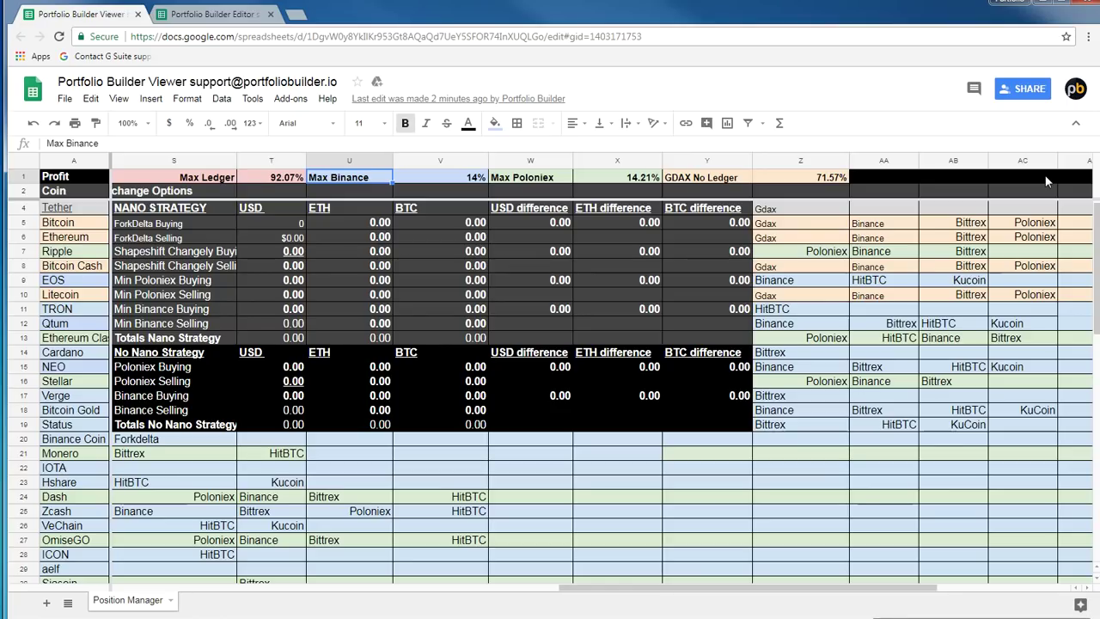
{"action": "left_click_drag", "start_coordinate": [686, 427], "coordinate": [129, 361]}
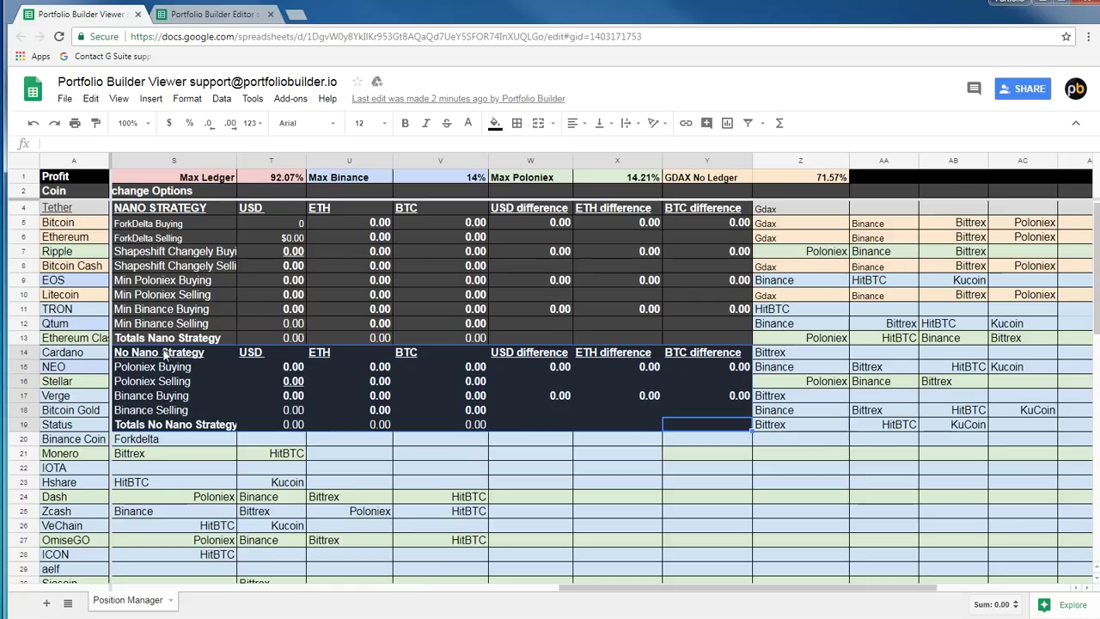
Select the NANO STRATEGY table and check the GDAX No Ledger percentage formula
{"action": "left_click", "coordinate": [176, 294]}
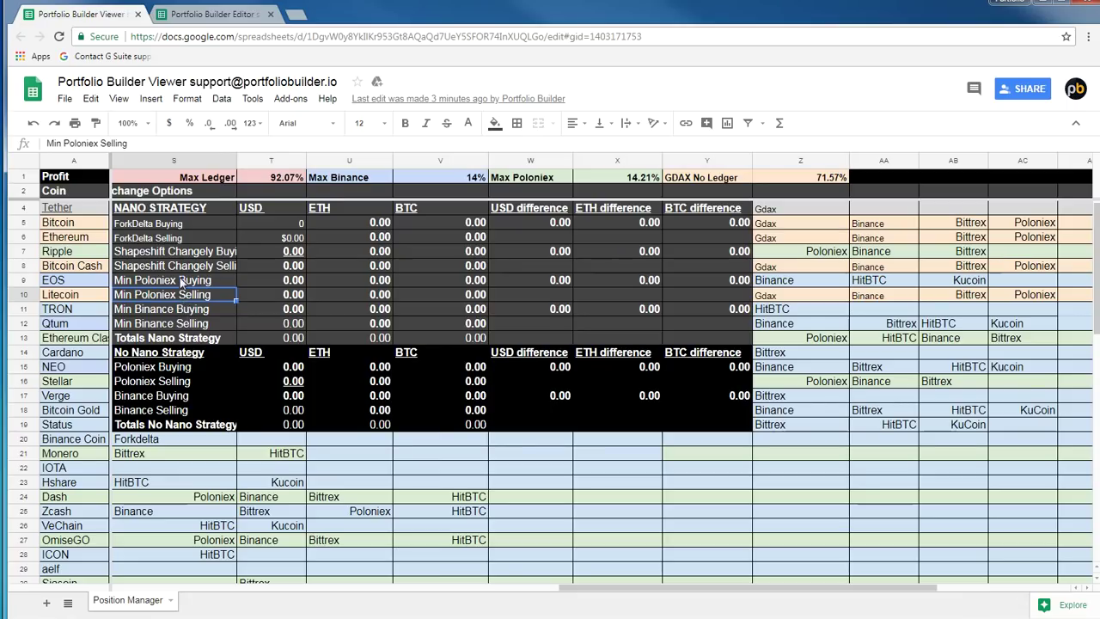
{"action": "mouse_move", "coordinate": [715, 335]}
{"action": "left_mouse_down"}
{"action": "mouse_move", "coordinate": [343, 262]}
{"action": "mouse_move", "coordinate": [183, 212]}
{"action": "left_mouse_up"}
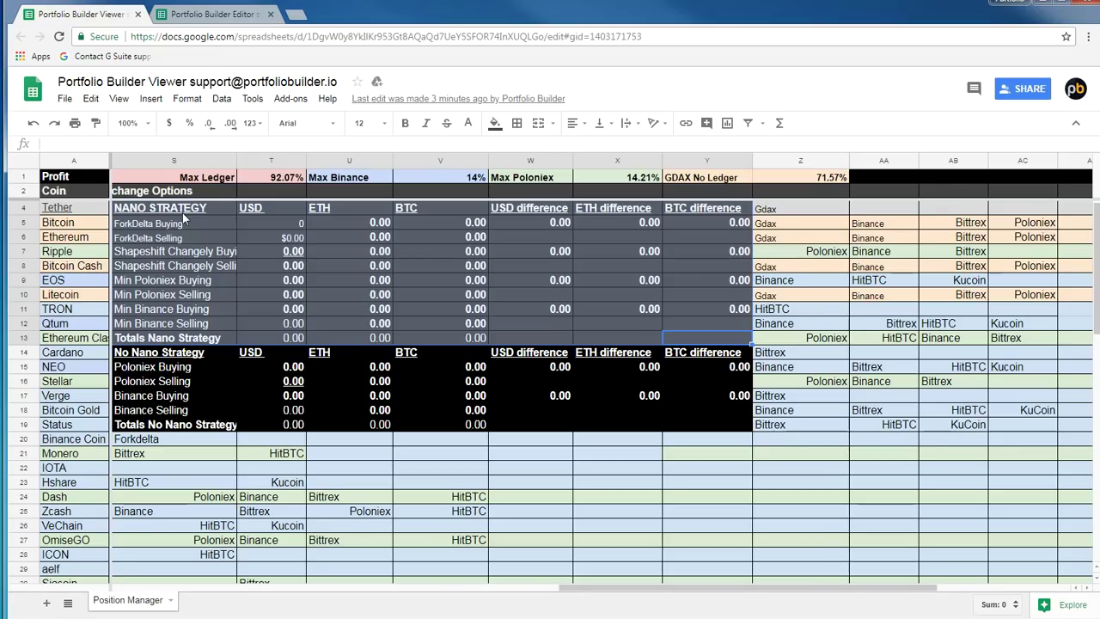
{"action": "left_click", "coordinate": [771, 180]}
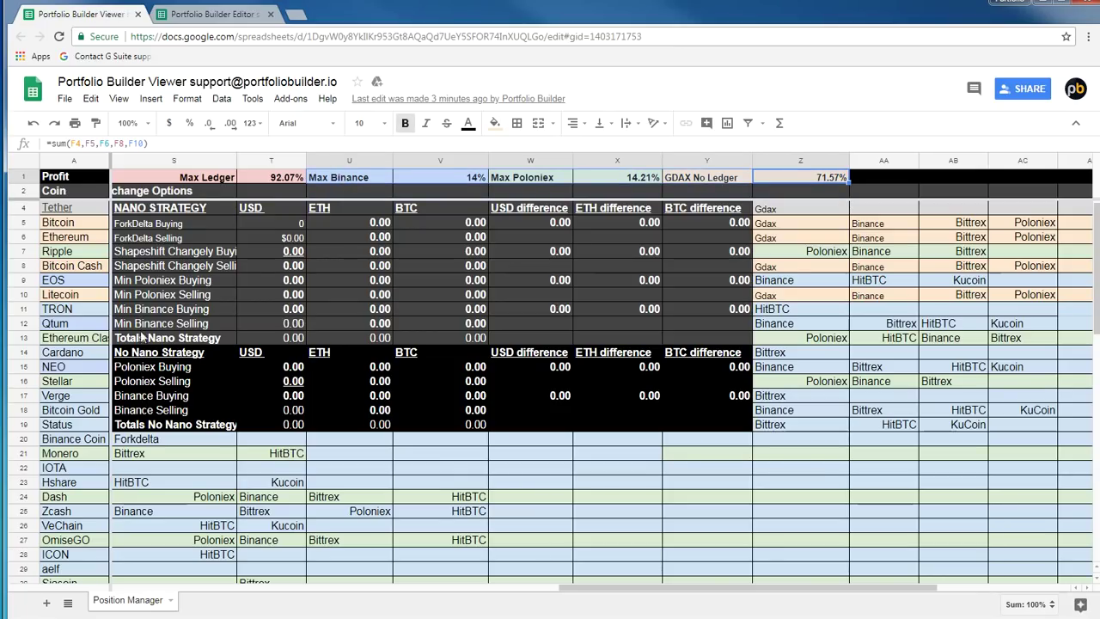
{"action": "left_click_drag", "start_coordinate": [148, 342], "coordinate": [685, 215]}
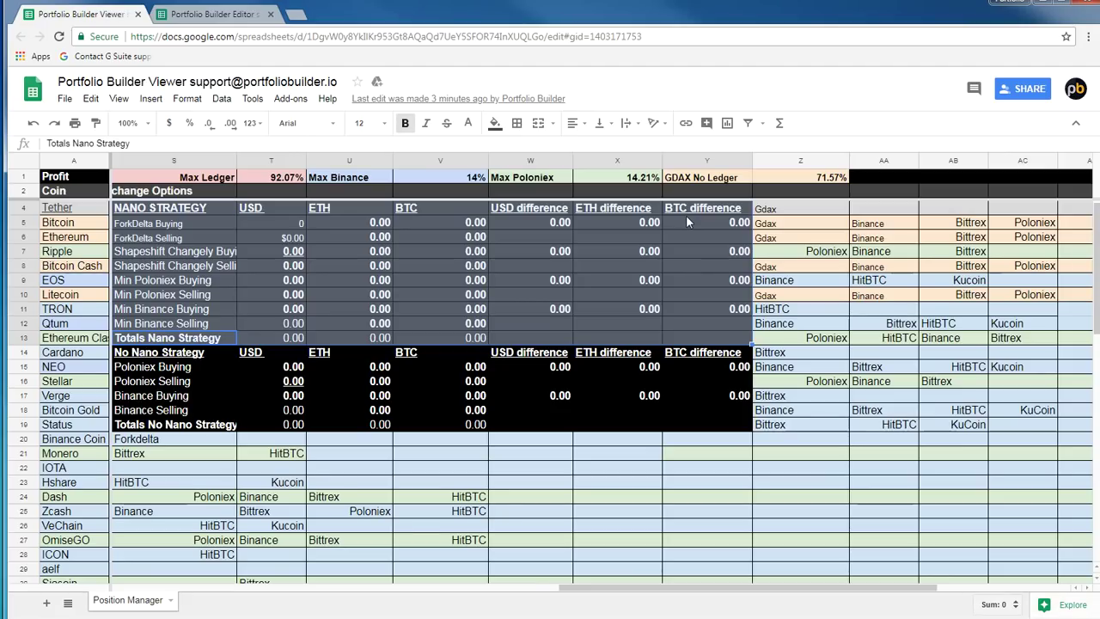
Move back left along the totals row to the Ethereum Classic coin name
{"action": "key", "text": "Up"}
{"action": "key", "text": "Down"}
{"action": "key", "text": "Left"}
{"action": "key", "text": "Left"}
{"action": "key", "text": "Left"}
{"action": "key", "text": "Left"}
{"action": "key", "text": "Left"}
{"action": "key", "text": "Left"}
{"action": "key", "text": "Left"}
{"action": "key", "text": "Left"}
{"action": "key", "text": "Left"}
{"action": "key", "text": "Left"}
{"action": "key", "text": "Left"}
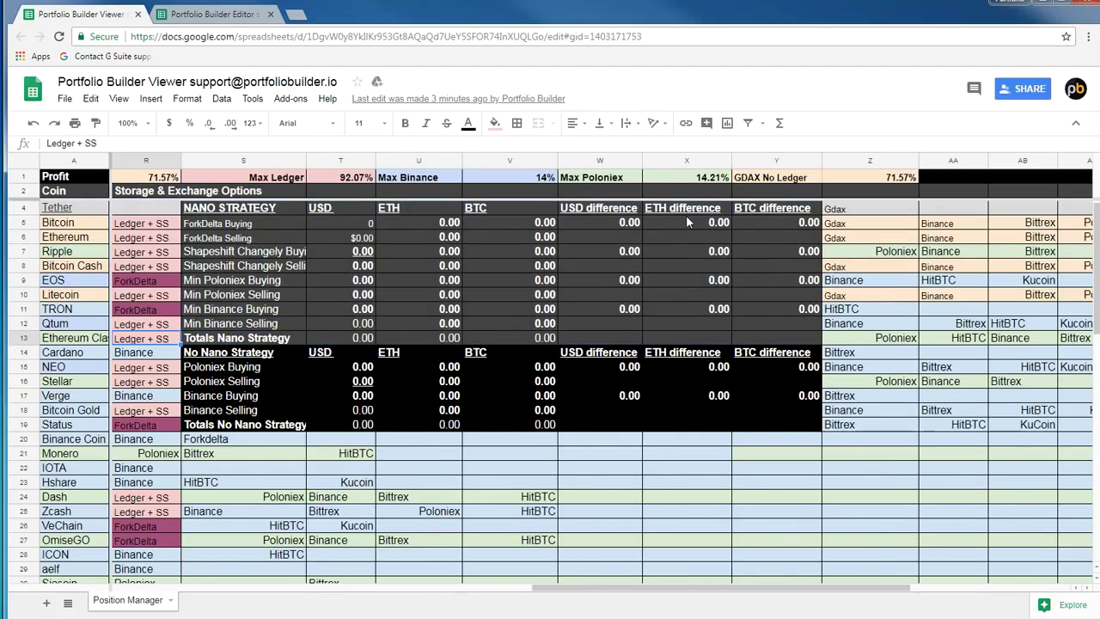
{"action": "key", "text": "Left"}
{"action": "key", "text": "Left"}
{"action": "key", "text": "Left"}
{"action": "key", "text": "Left"}
{"action": "key", "text": "Left"}
{"action": "key", "text": "Left"}
{"action": "key", "text": "Left"}
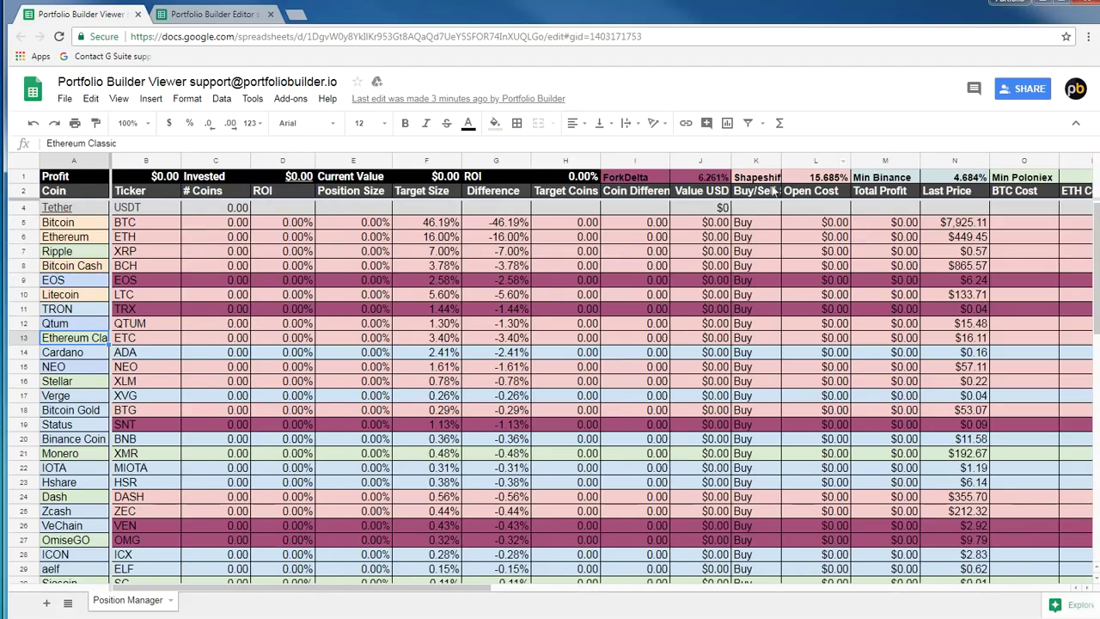
{"action": "left_click", "coordinate": [86, 163]}
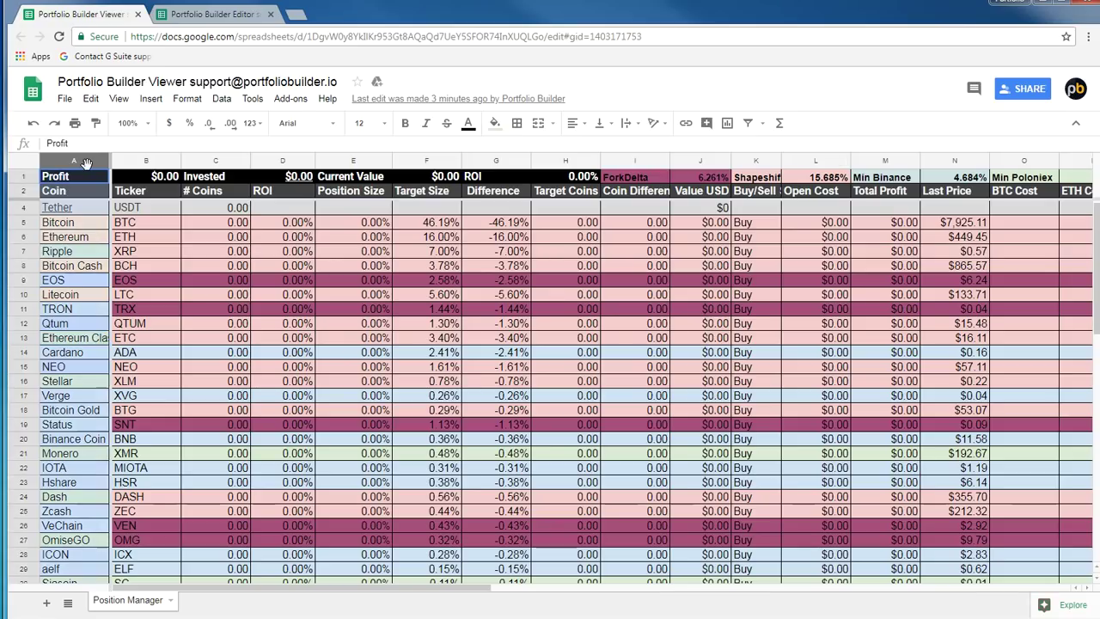
{"action": "left_click", "coordinate": [68, 228]}
{"action": "left_click", "coordinate": [69, 239]}
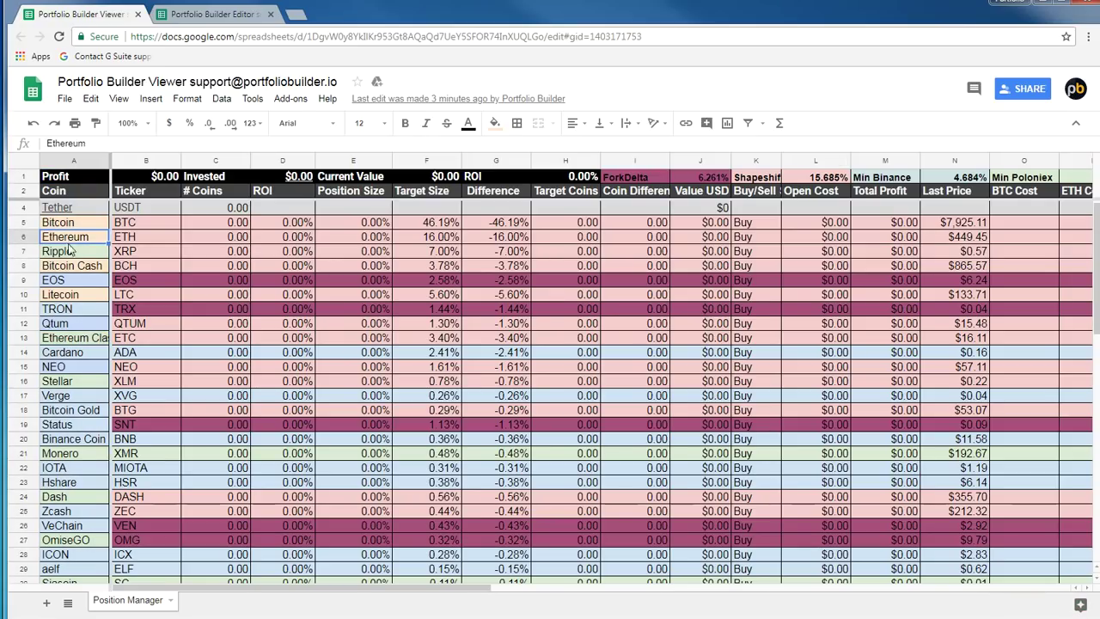
{"action": "left_click", "coordinate": [73, 252]}
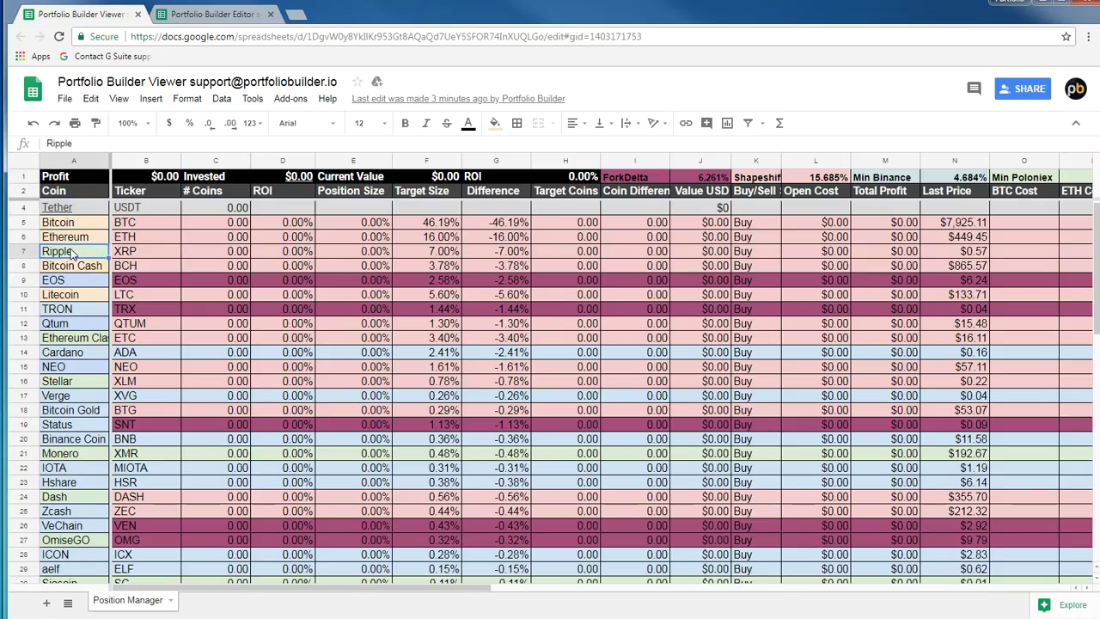
{"action": "left_click", "coordinate": [73, 272]}
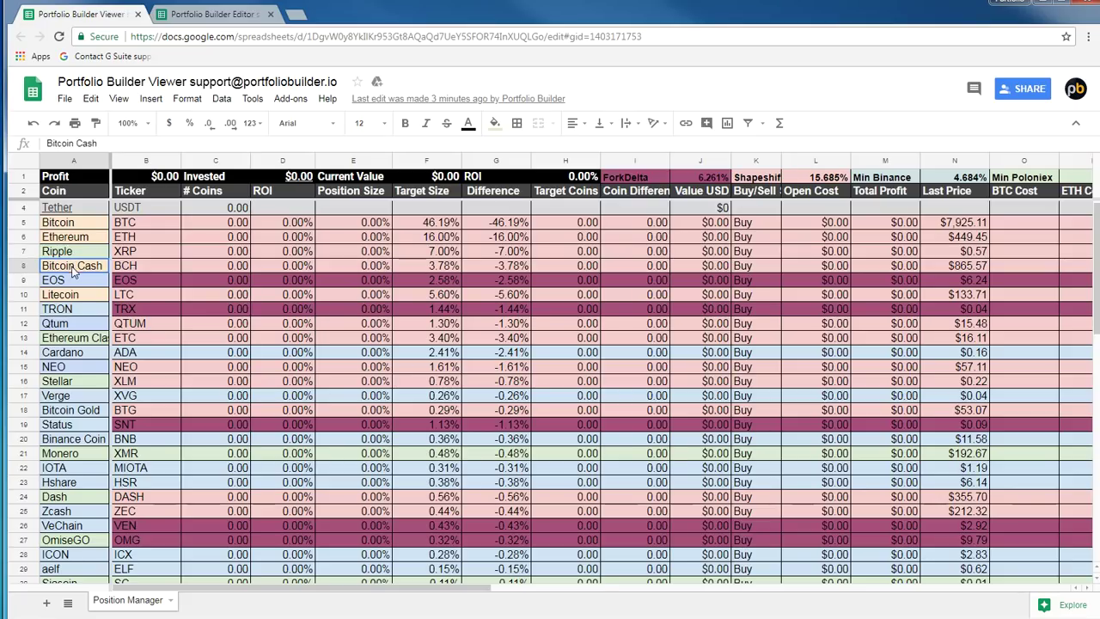
{"action": "left_click", "coordinate": [77, 225]}
{"action": "left_click", "coordinate": [74, 239]}
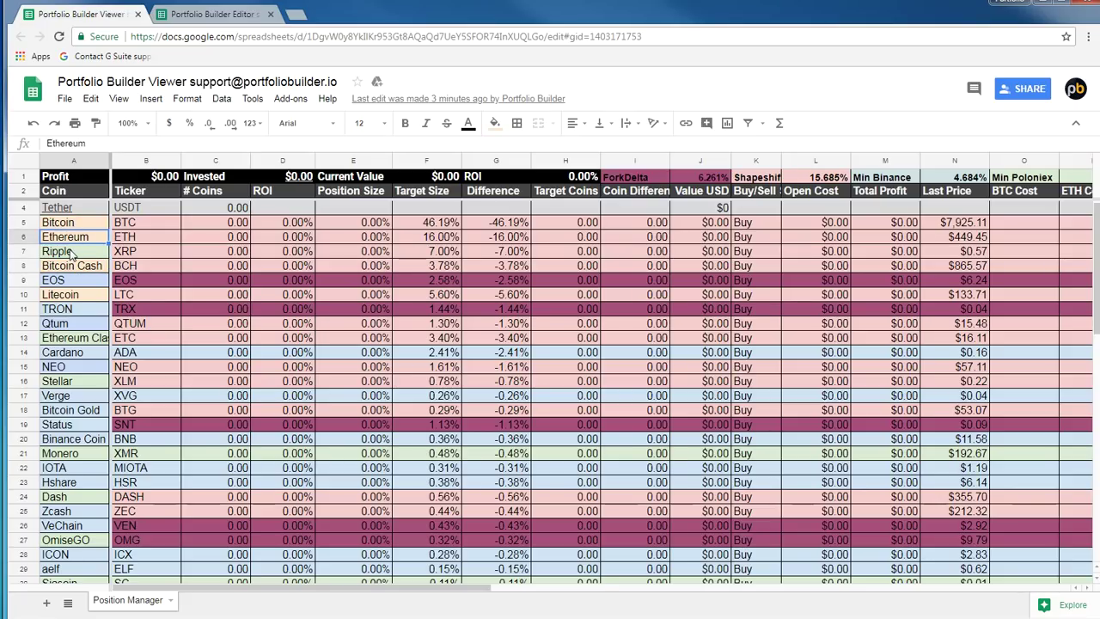
{"action": "left_click", "coordinate": [71, 252]}
{"action": "left_click", "coordinate": [64, 267]}
{"action": "left_click", "coordinate": [64, 281]}
{"action": "left_click", "coordinate": [62, 297]}
{"action": "left_click", "coordinate": [65, 311]}
{"action": "left_click", "coordinate": [66, 324]}
{"action": "left_click", "coordinate": [69, 340]}
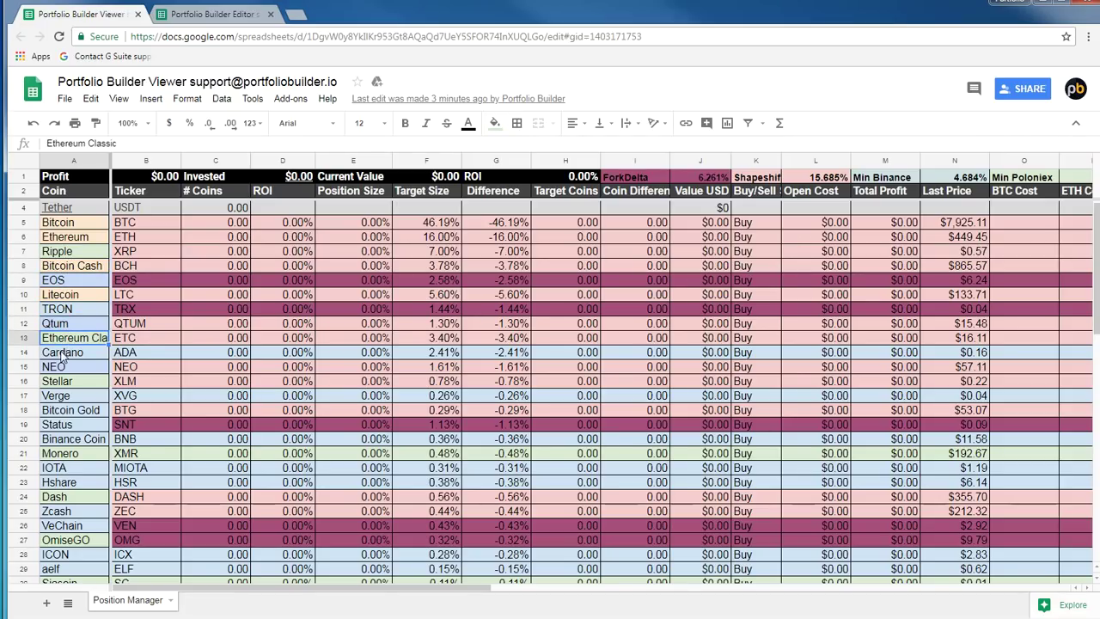
{"action": "left_click", "coordinate": [57, 353]}
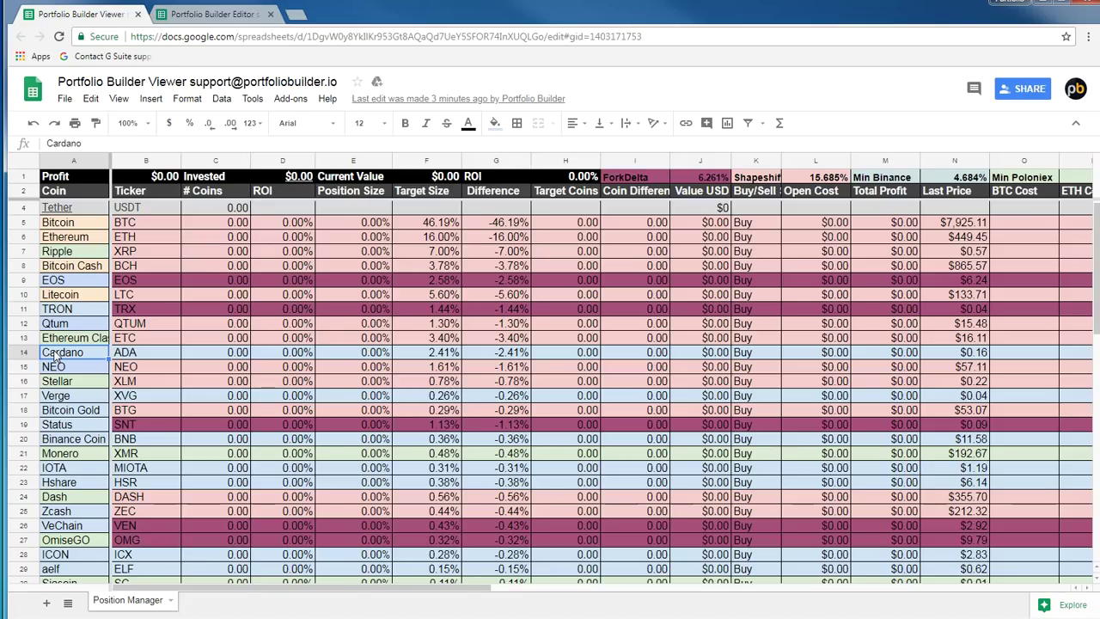
{"action": "scroll", "coordinate": [90, 413], "scroll_direction": "down", "scroll_amount": 10}
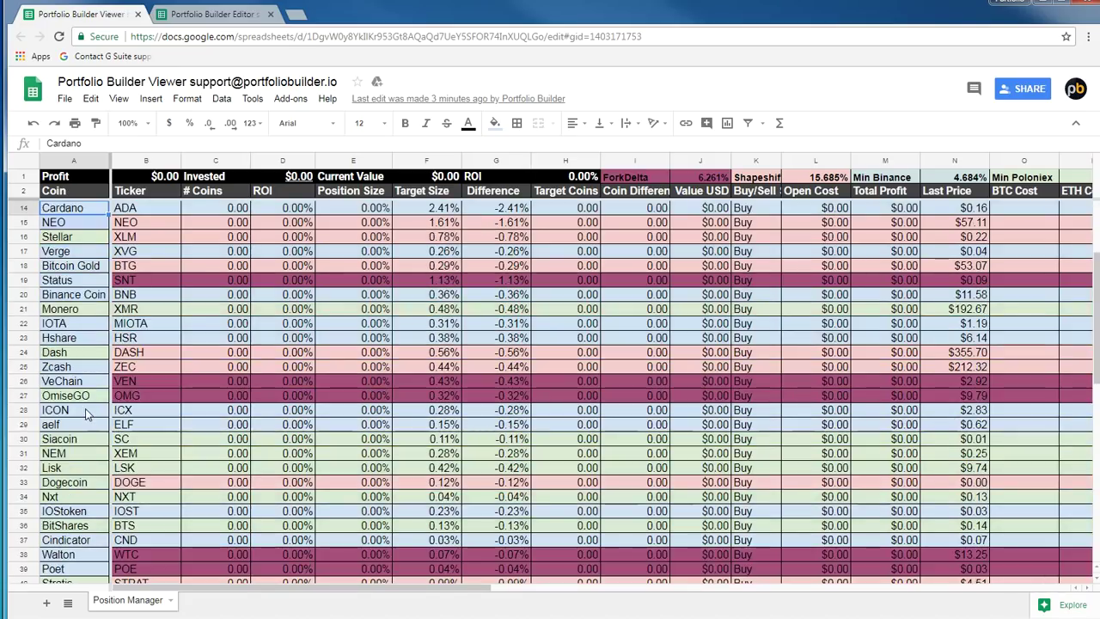
{"action": "scroll", "coordinate": [98, 414], "scroll_direction": "down", "scroll_amount": 3}
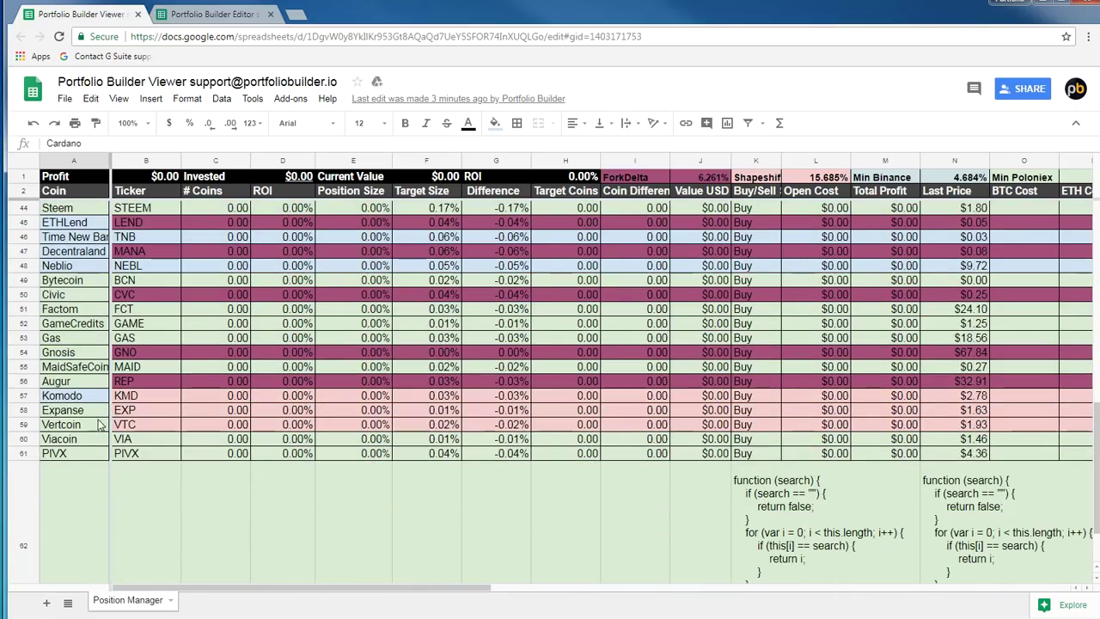
{"action": "left_click_drag", "start_coordinate": [82, 455], "coordinate": [86, 251]}
{"action": "scroll", "coordinate": [86, 293], "scroll_direction": "up", "scroll_amount": 2}
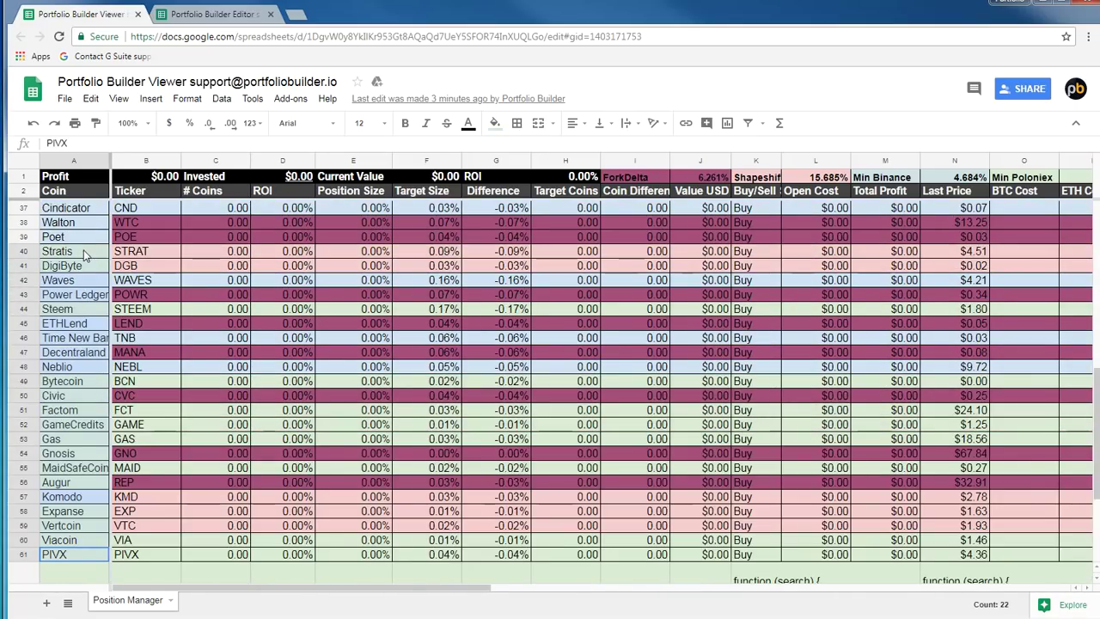
{"action": "scroll", "coordinate": [98, 275], "scroll_direction": "down", "scroll_amount": 3}
{"action": "scroll", "coordinate": [79, 365], "scroll_direction": "up", "scroll_amount": 1}
{"action": "scroll", "coordinate": [79, 378], "scroll_direction": "up", "scroll_amount": 1}
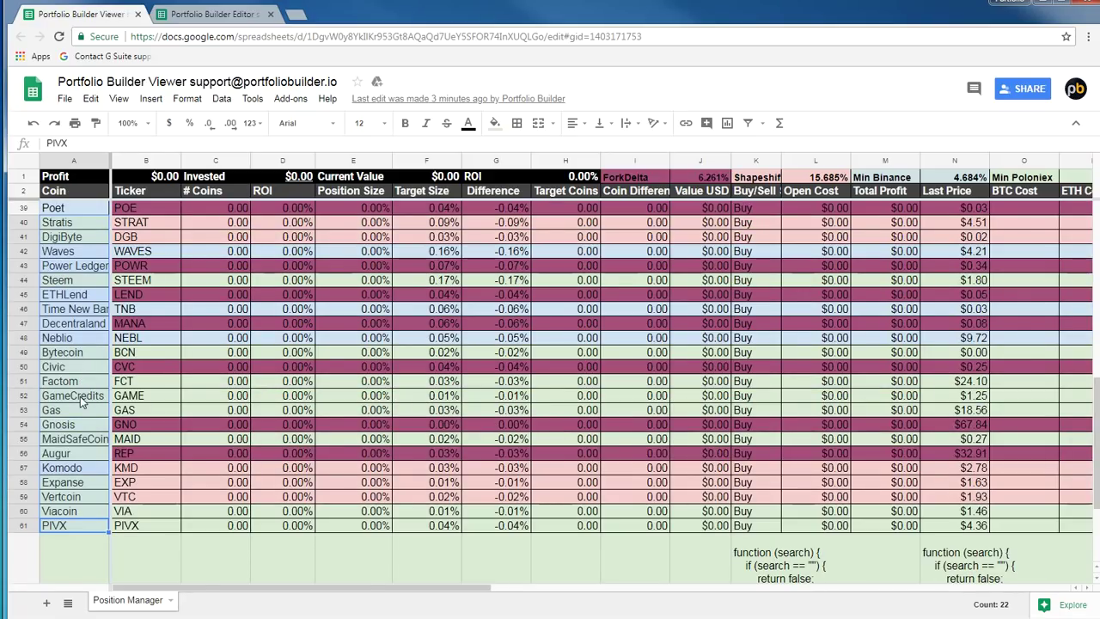
{"action": "scroll", "coordinate": [80, 403], "scroll_direction": "up", "scroll_amount": 2}
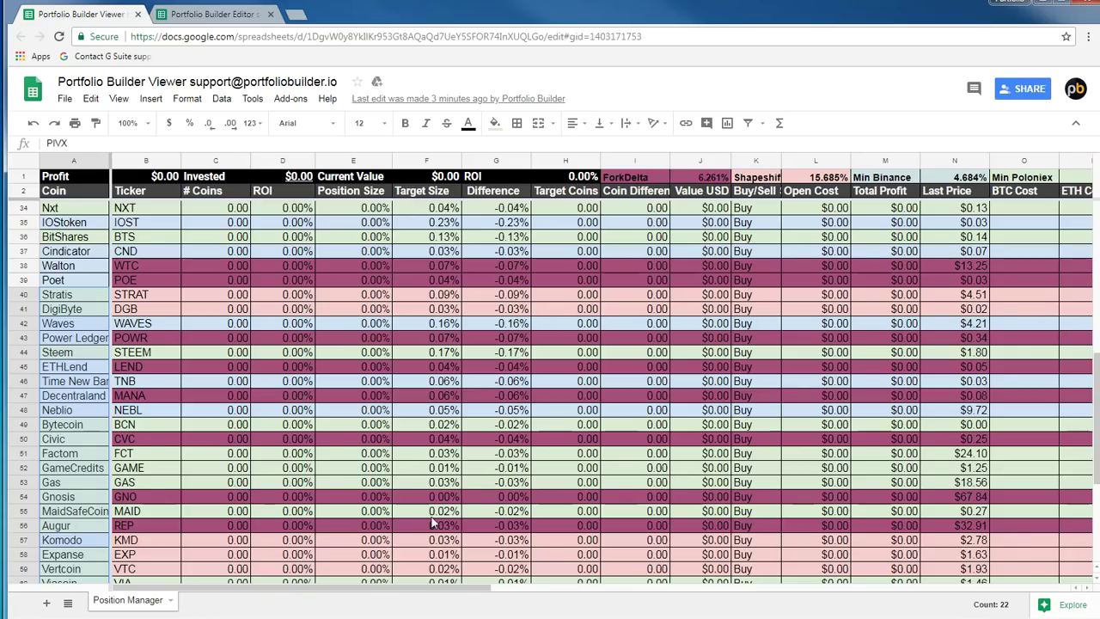
{"action": "scroll", "coordinate": [549, 393], "scroll_direction": "up", "scroll_amount": 8}
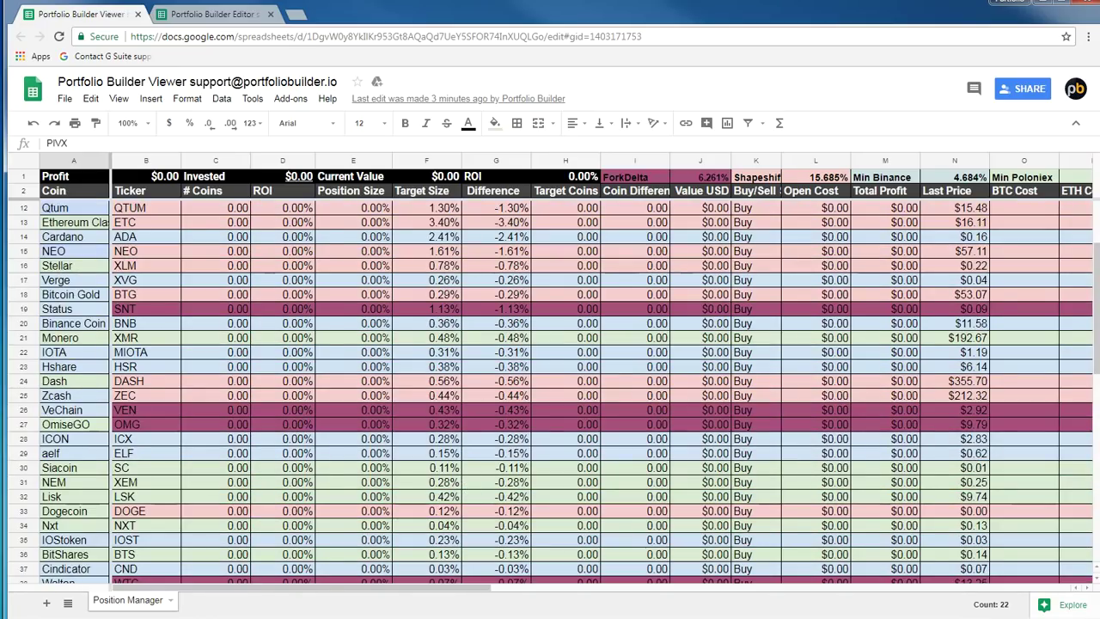
{"action": "scroll", "coordinate": [550, 393], "scroll_direction": "up", "scroll_amount": 3}
{"action": "left_click", "coordinate": [143, 226]}
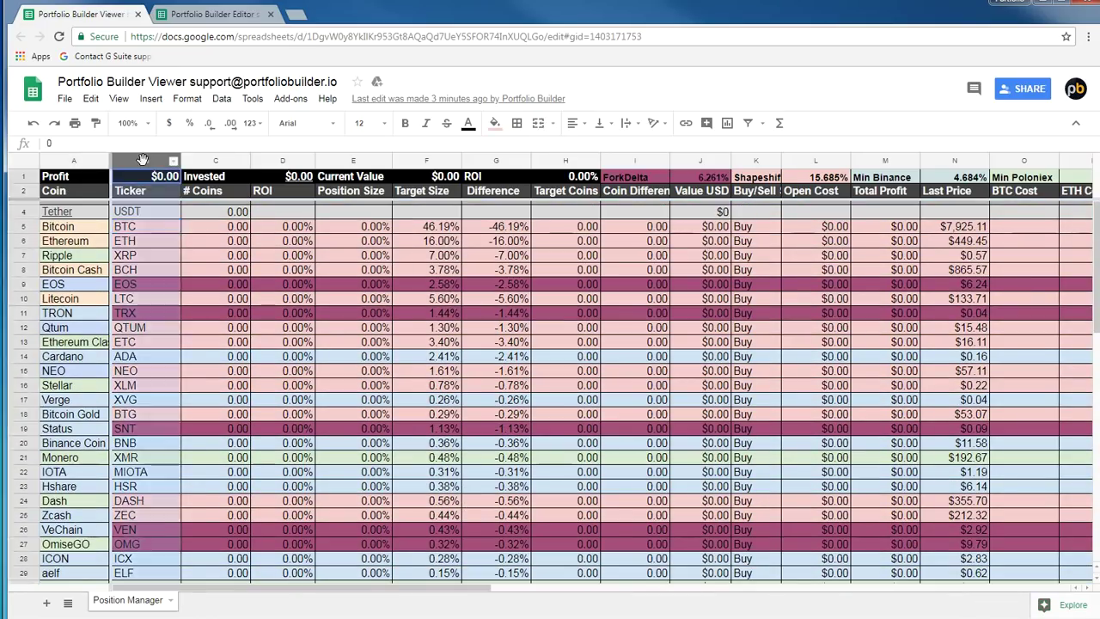
{"action": "left_click", "coordinate": [219, 314]}
{"action": "left_click_drag", "start_coordinate": [636, 177], "coordinate": [820, 178]}
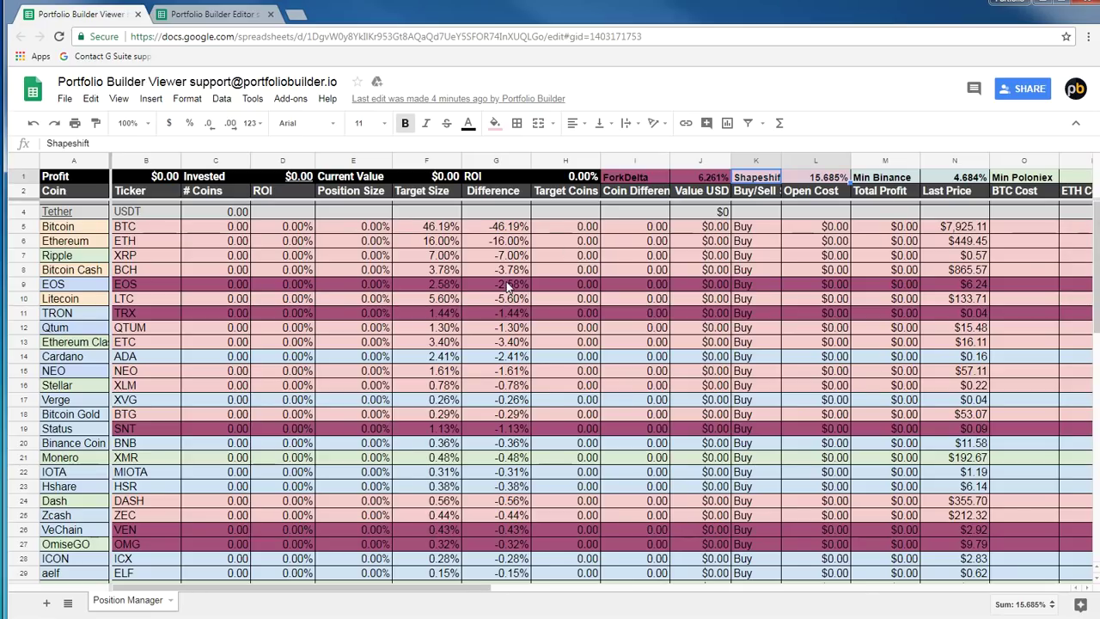
{"action": "left_click", "coordinate": [513, 287]}
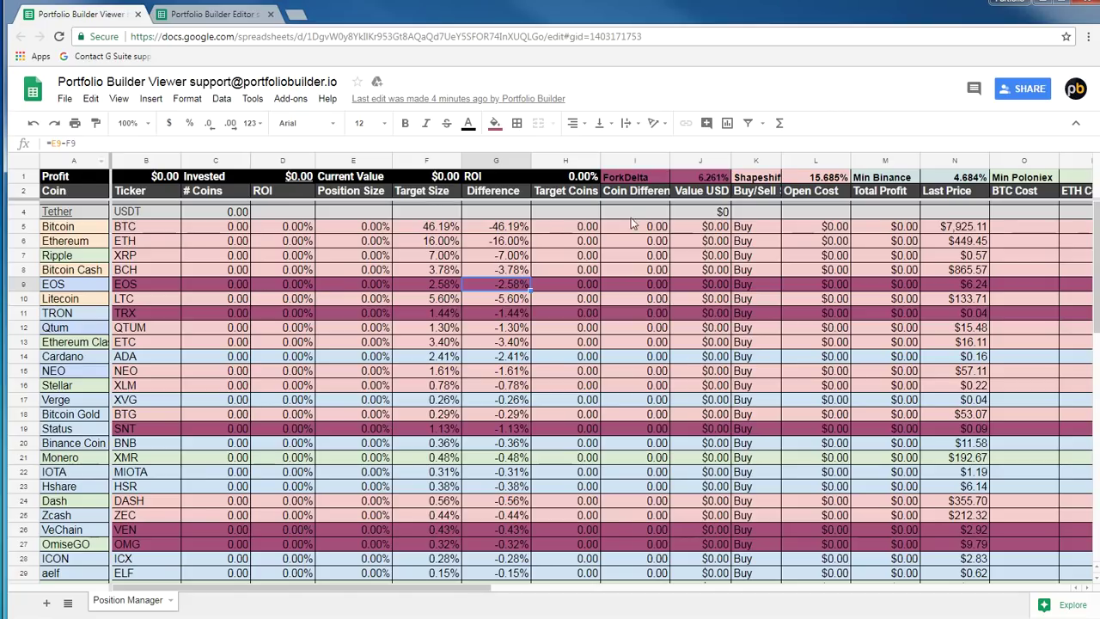
{"action": "left_click", "coordinate": [678, 215]}
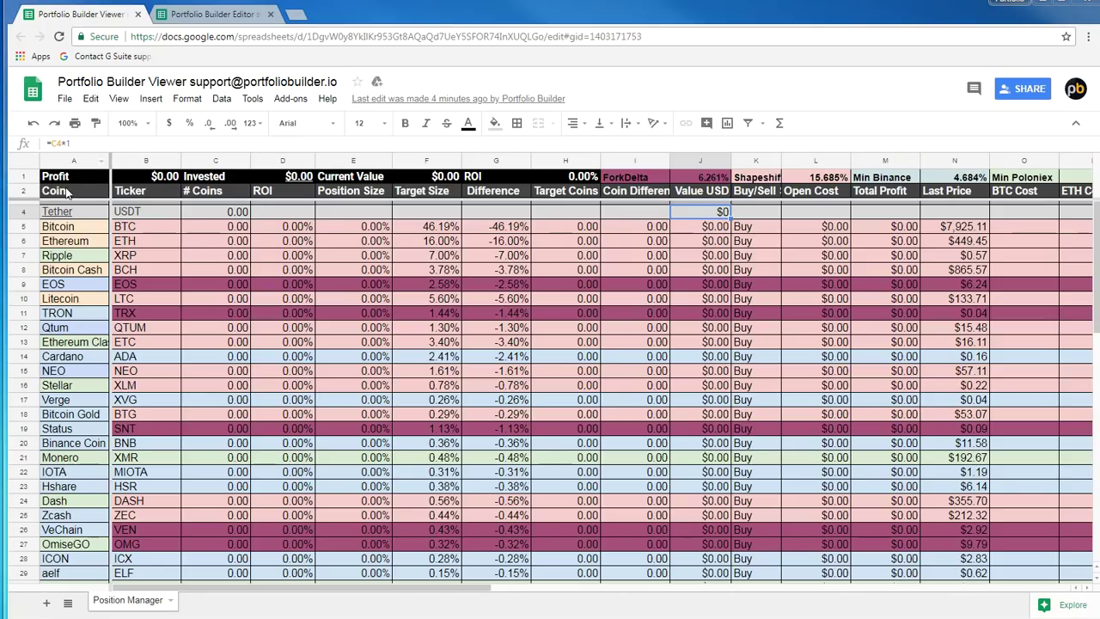
{"action": "left_click", "coordinate": [67, 190]}
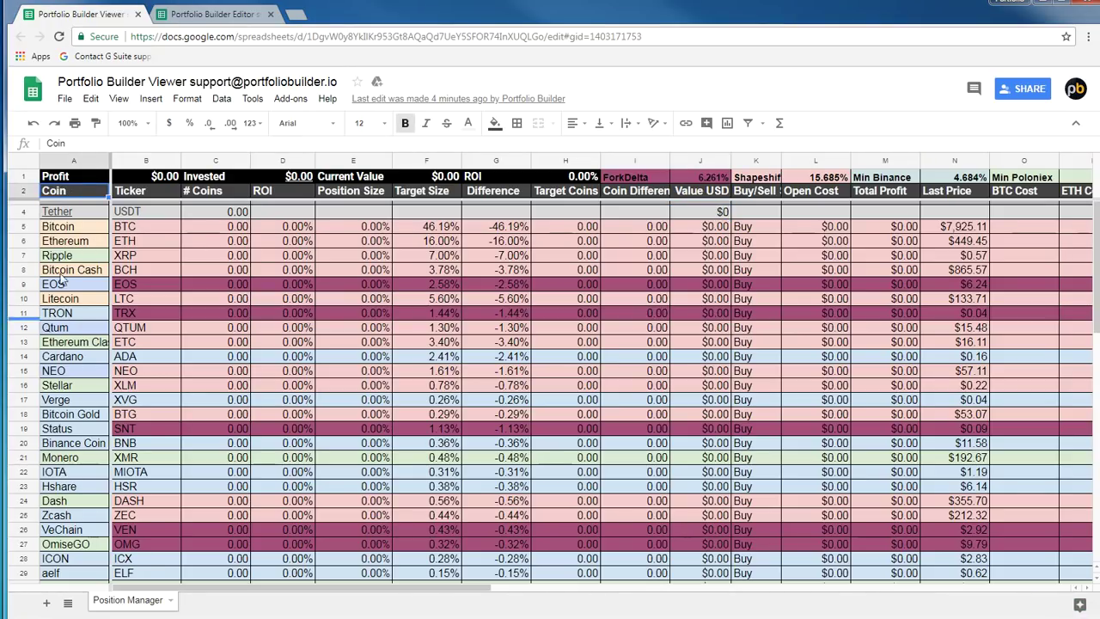
{"action": "left_click", "coordinate": [21, 211]}
{"action": "left_click", "coordinate": [221, 213]}
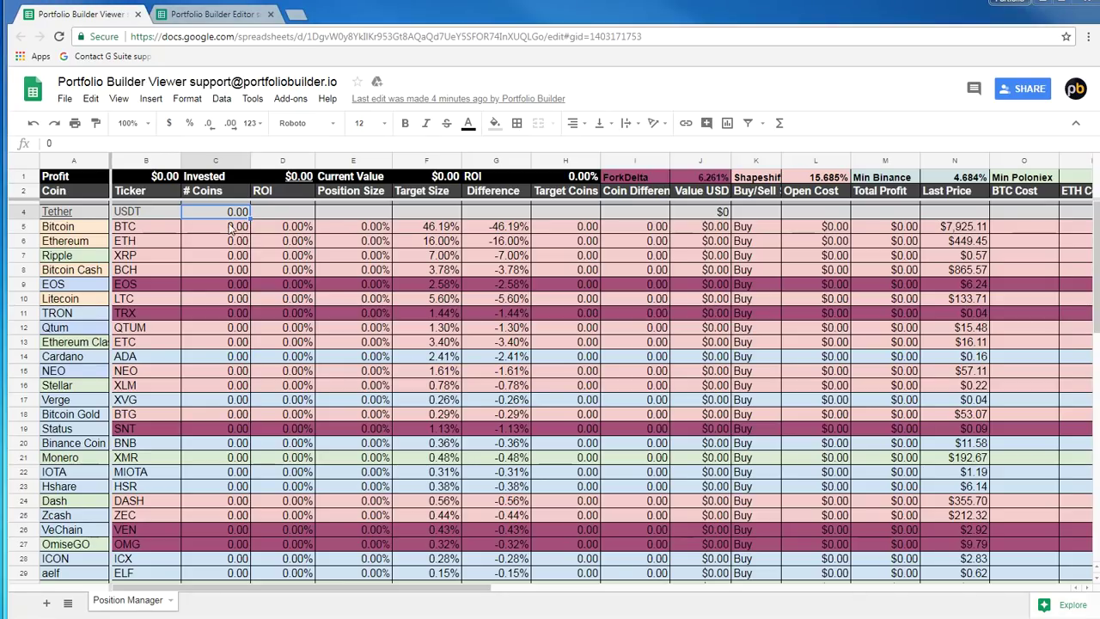
Inspect the Bitcoin and Bitcoin Cash tickers, the # Coins and ROI columns, and Ethereum's ROI
{"action": "left_click", "coordinate": [138, 227]}
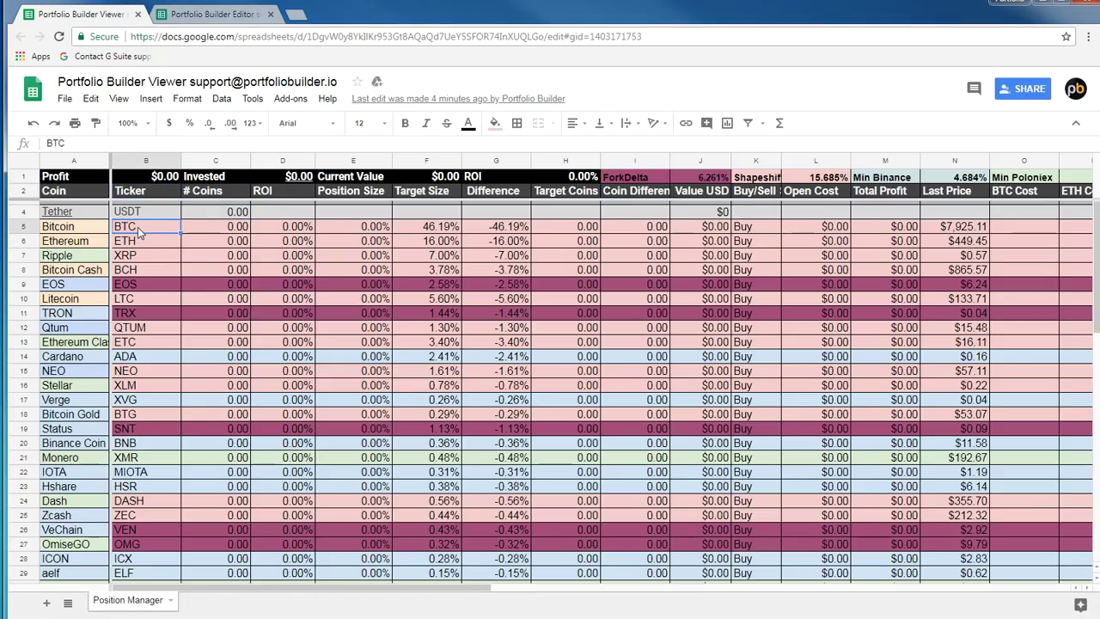
{"action": "left_click", "coordinate": [130, 272]}
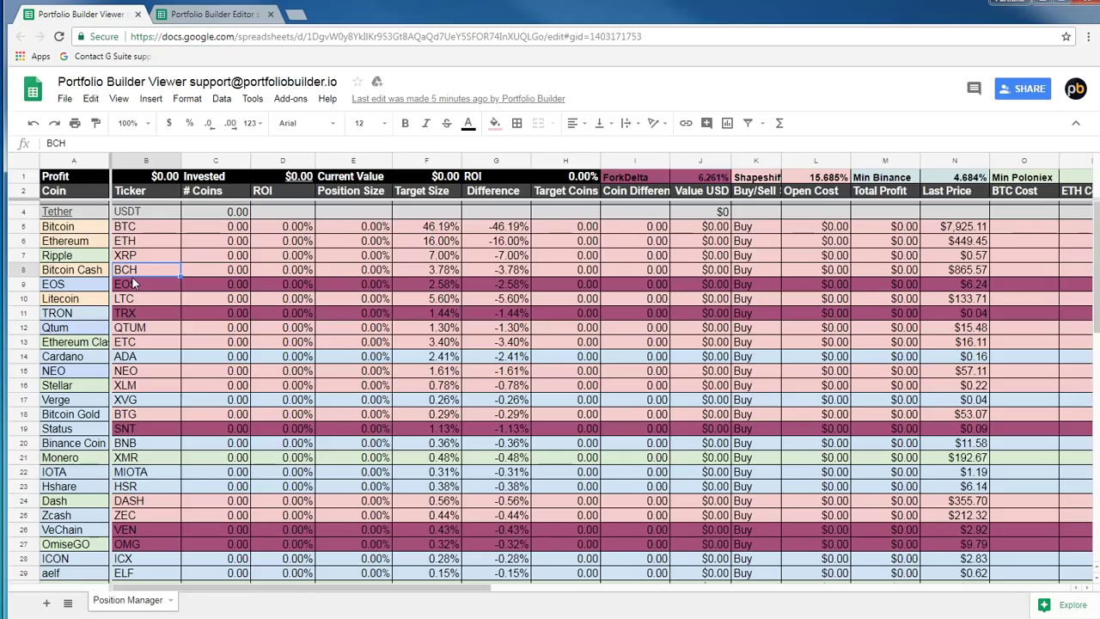
{"action": "left_click", "coordinate": [230, 192]}
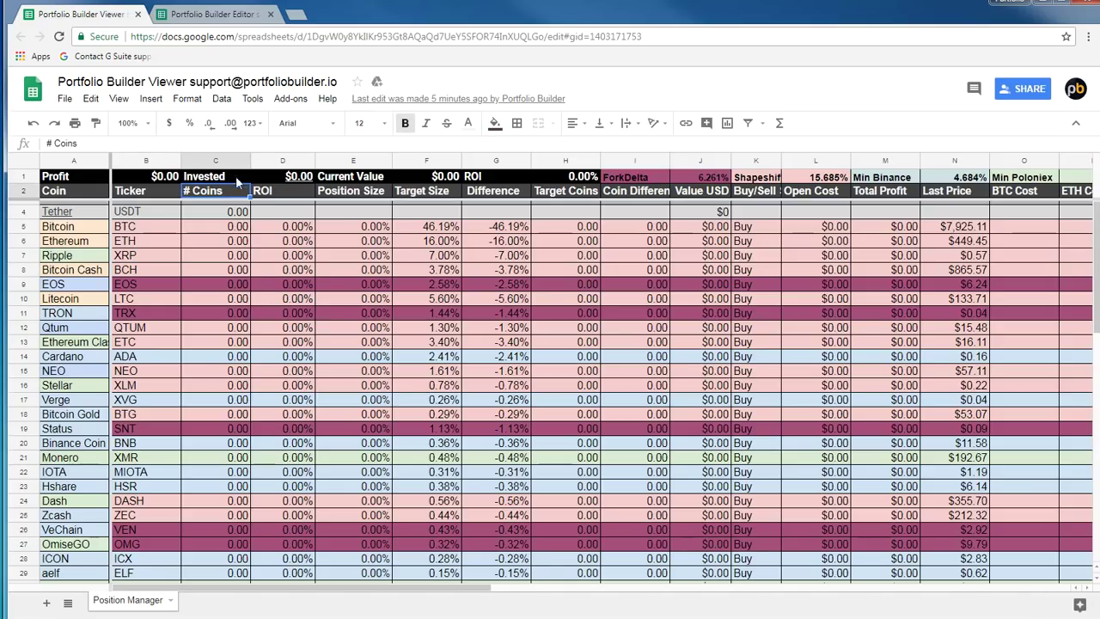
{"action": "left_click", "coordinate": [239, 162]}
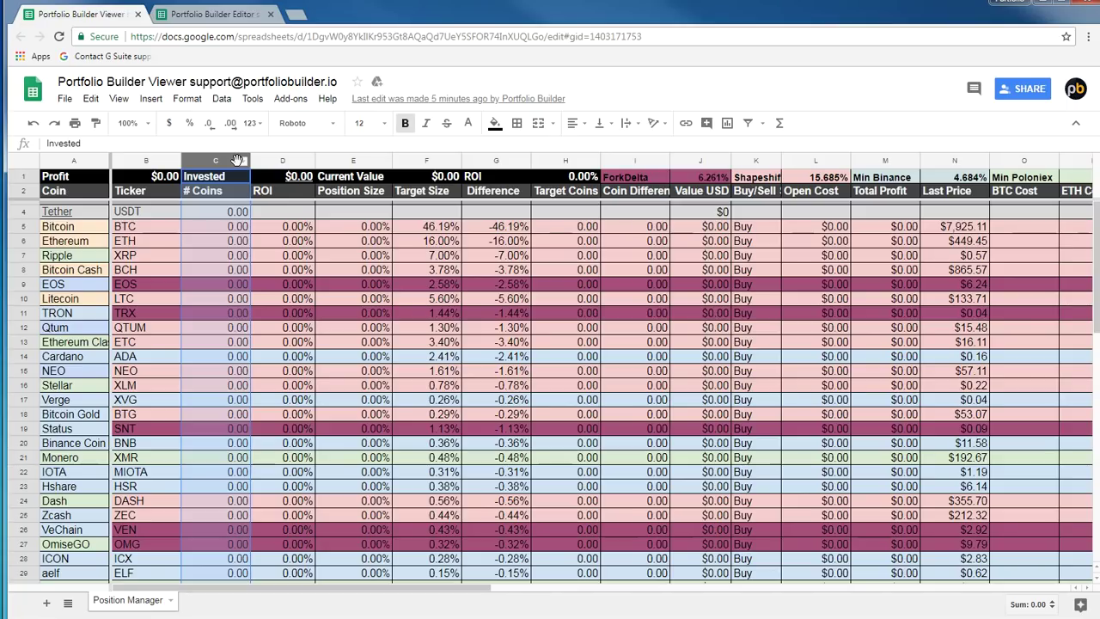
{"action": "left_click", "coordinate": [295, 161]}
{"action": "left_click", "coordinate": [300, 194]}
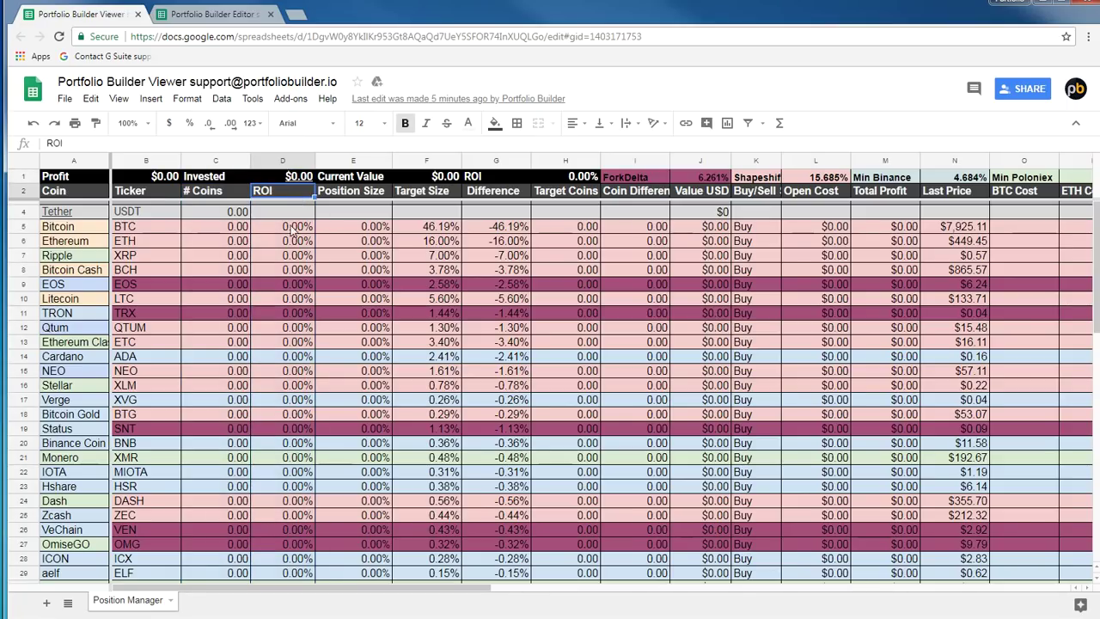
{"action": "left_click", "coordinate": [292, 241]}
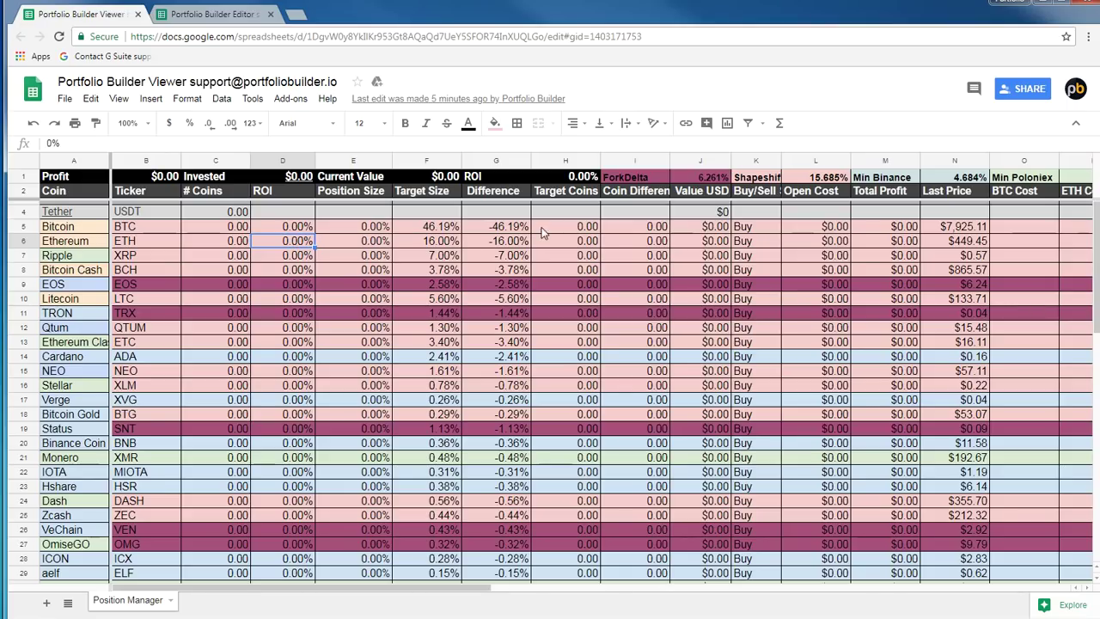
Check Ethereum's Position Size formula and Bitcoin's exact Target Size, then open the Editor spreadsheet
{"action": "left_click", "coordinate": [375, 192]}
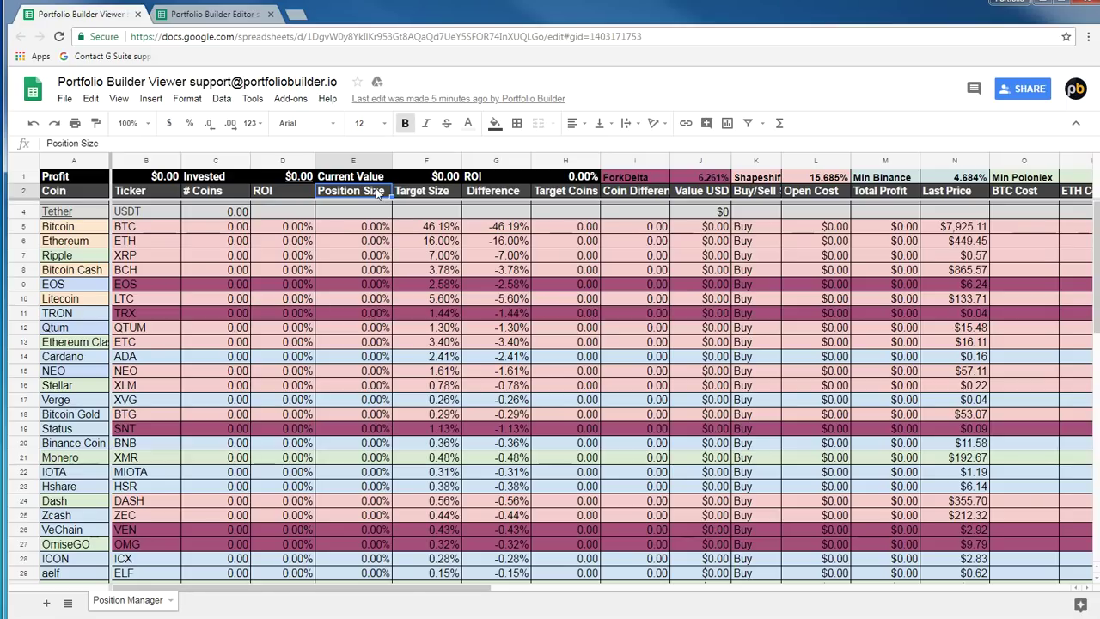
{"action": "key", "text": "Down"}
{"action": "key", "text": "Down"}
{"action": "key", "text": "Down"}
{"action": "key", "text": "Down"}
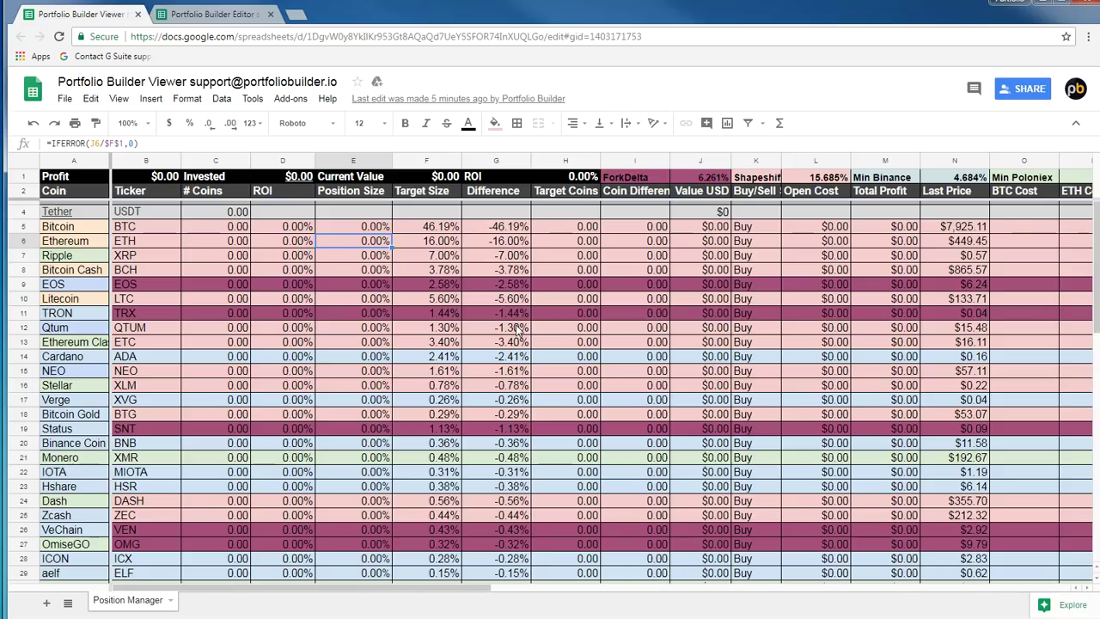
{"action": "left_click", "coordinate": [421, 227]}
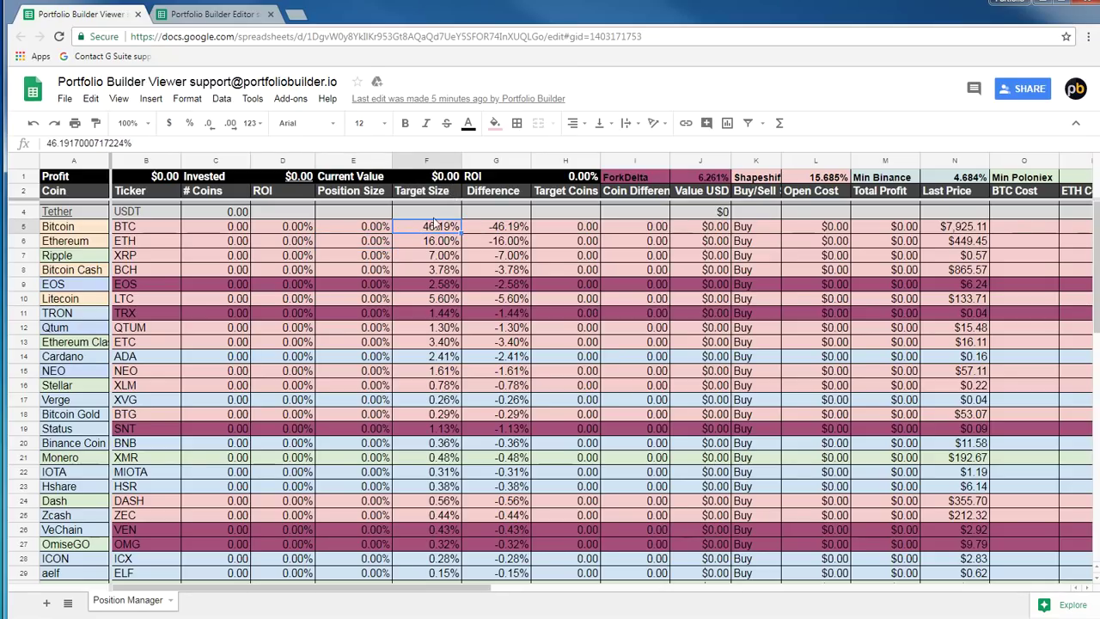
{"action": "left_click", "coordinate": [211, 17]}
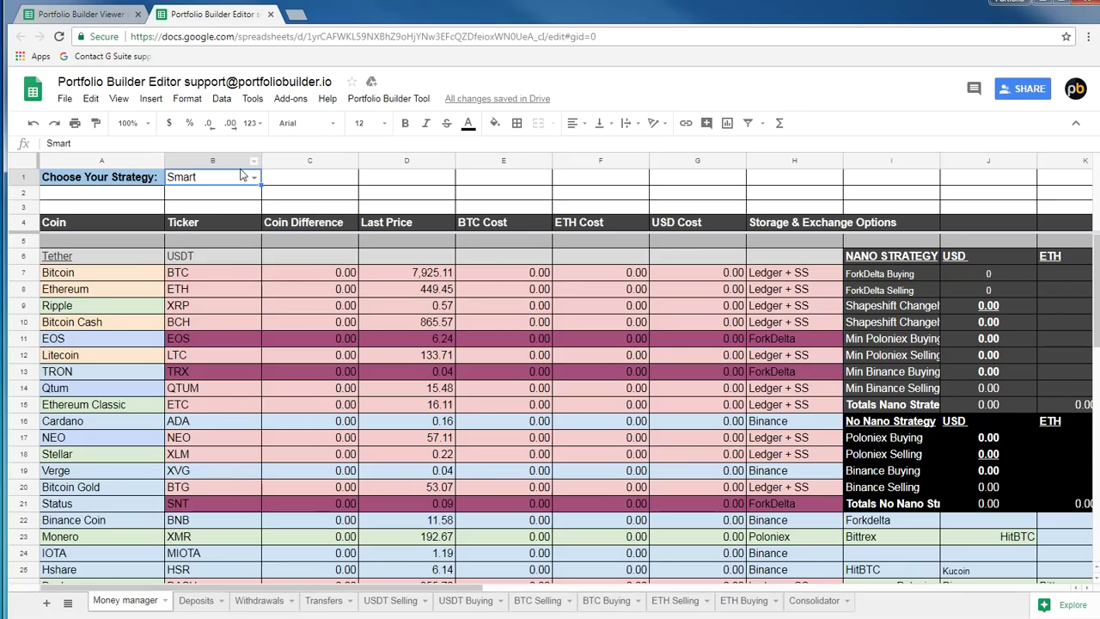
Open the Editor's B1 strategy dropdown, revisiting the Viewer briefly, to show Smart, Risky and Super Risky
{"action": "left_click", "coordinate": [255, 177]}
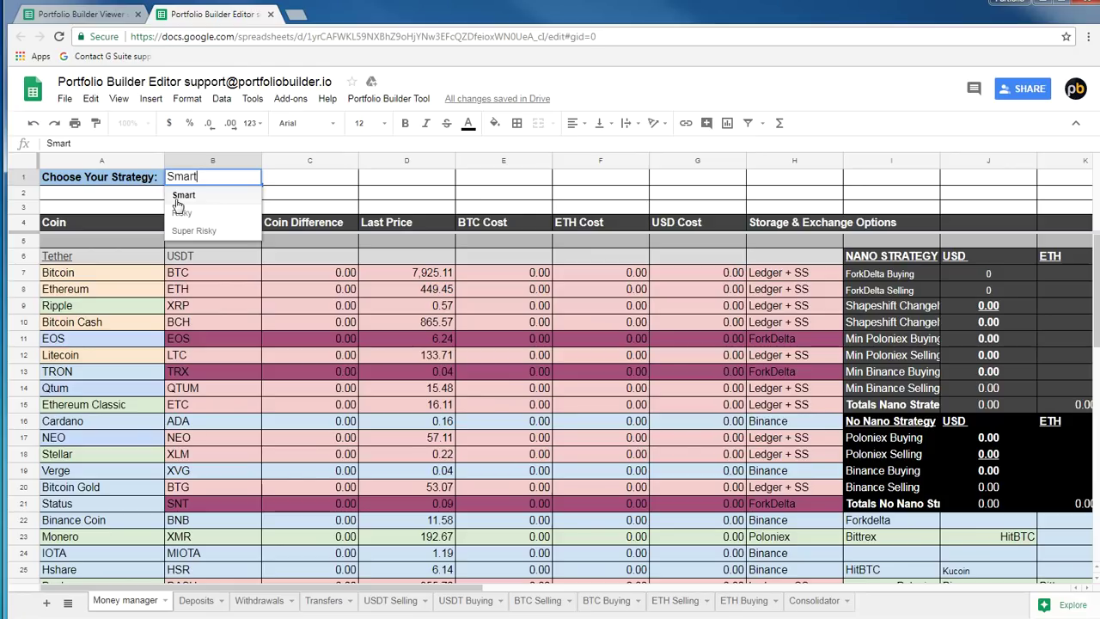
{"action": "left_click", "coordinate": [83, 17]}
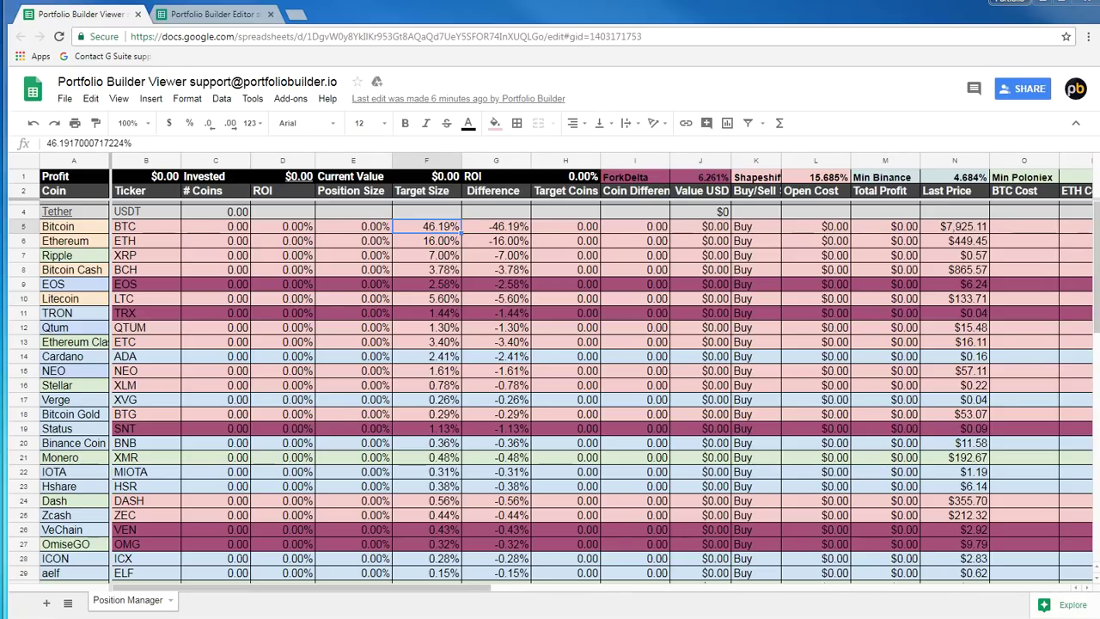
{"action": "key", "text": "ctrl+Tab"}
{"action": "left_click", "coordinate": [252, 180]}
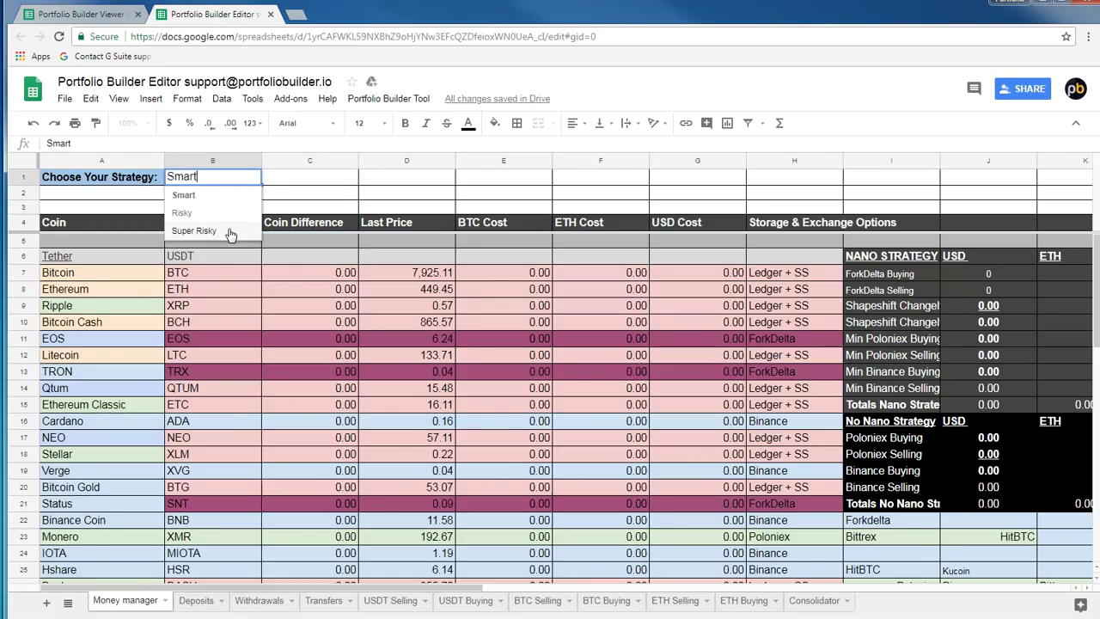
Choose Super Risky, then select the Bitcoin, Ethereum, Bitcoin Cash and Litecoin coin cells
{"action": "left_click", "coordinate": [230, 232]}
{"action": "left_click", "coordinate": [79, 279]}
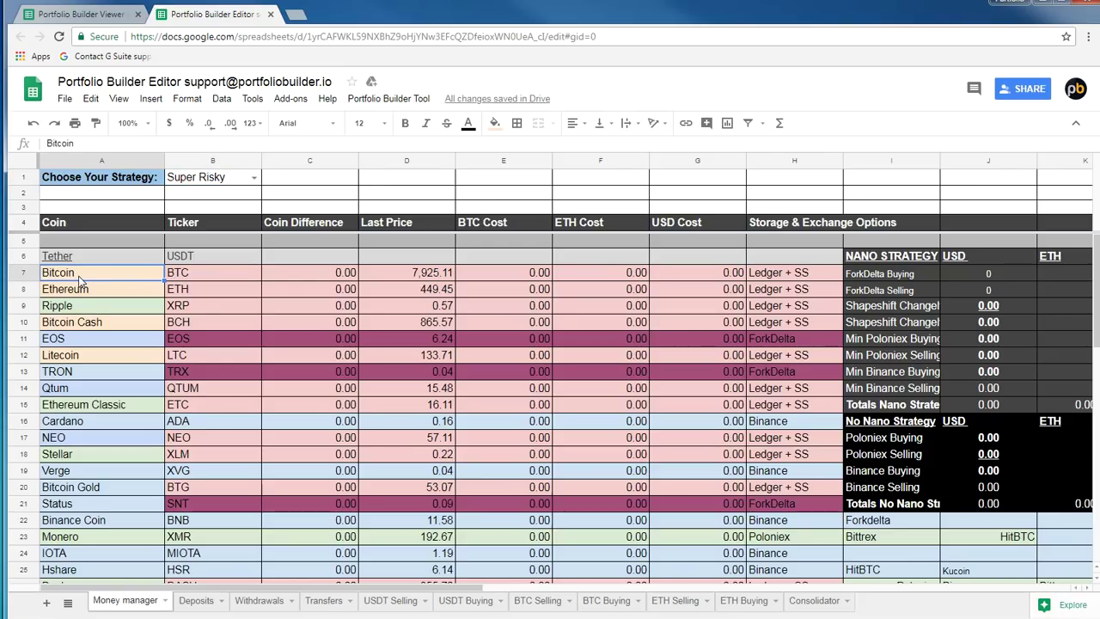
{"action": "left_click", "coordinate": [121, 292]}
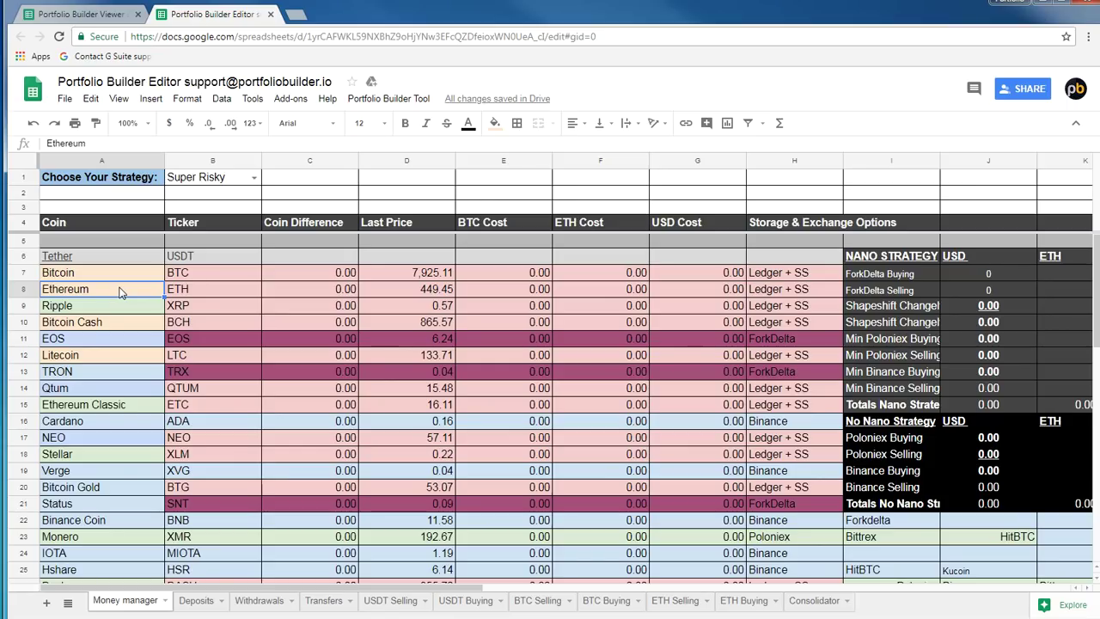
{"action": "left_click", "coordinate": [118, 325]}
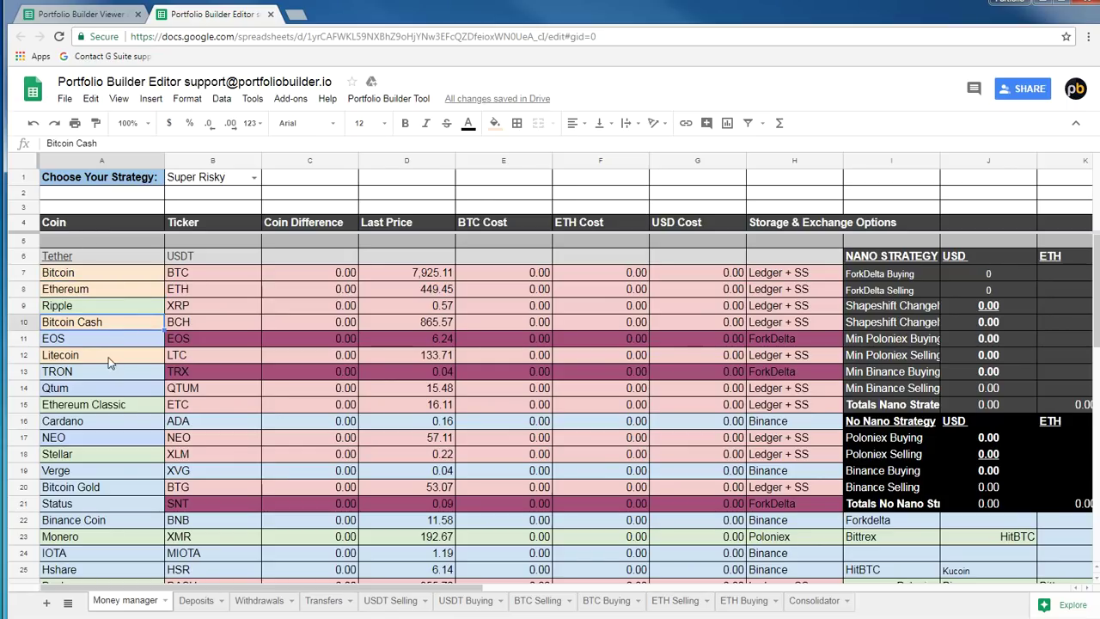
{"action": "left_click", "coordinate": [114, 355]}
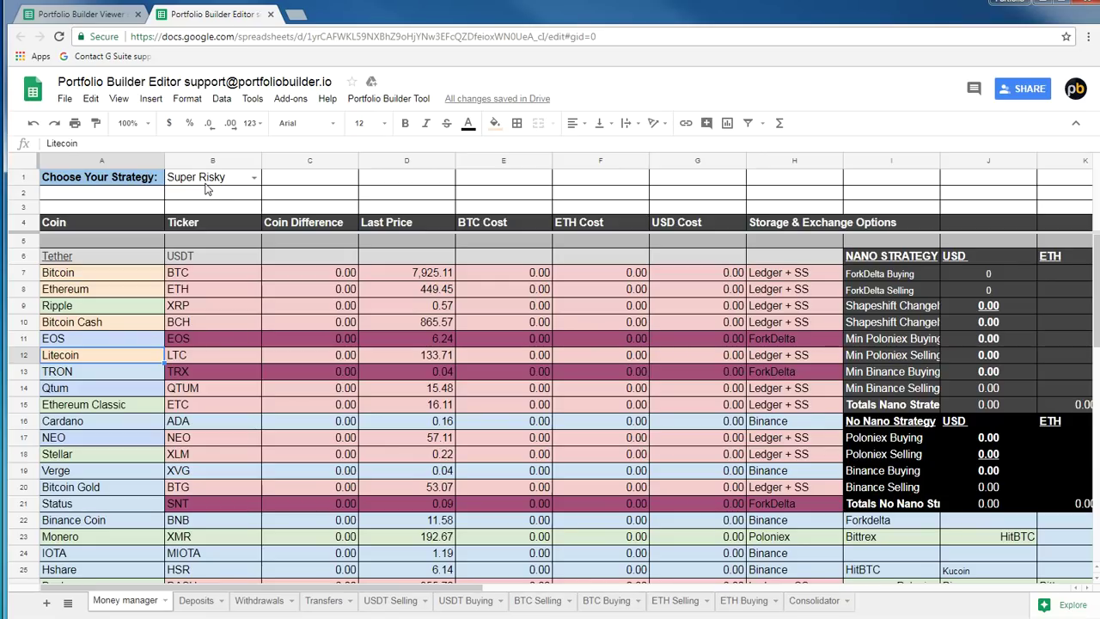
Reopen the B1 strategy list and close it, keeping Super Risky selected
{"action": "left_click", "coordinate": [207, 182]}
{"action": "left_click", "coordinate": [253, 177]}
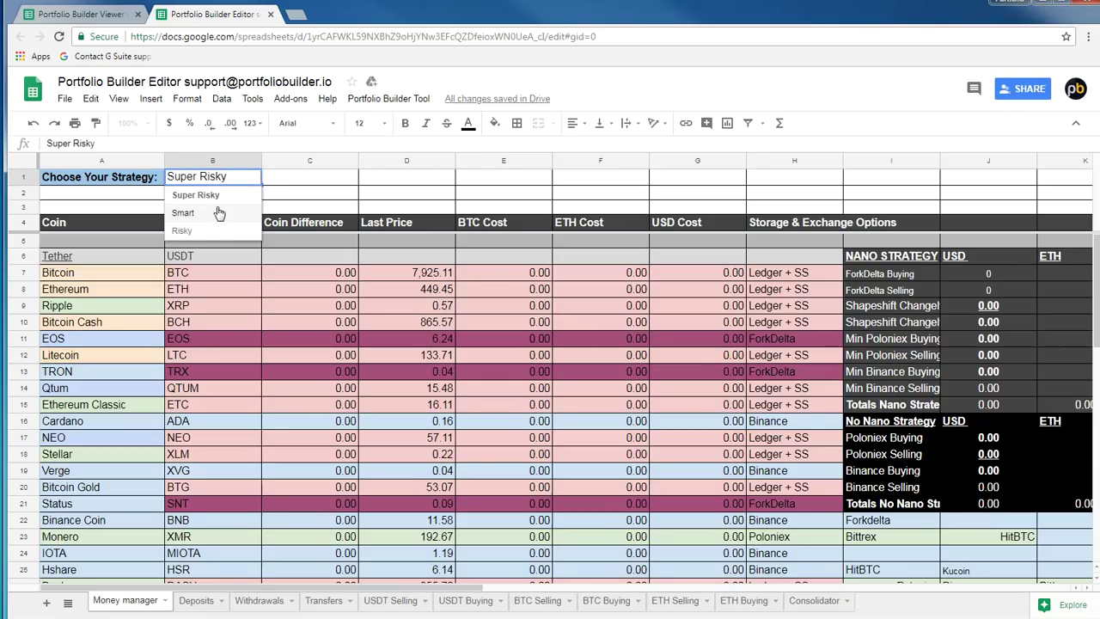
{"action": "left_click", "coordinate": [337, 182]}
{"action": "left_click", "coordinate": [225, 192]}
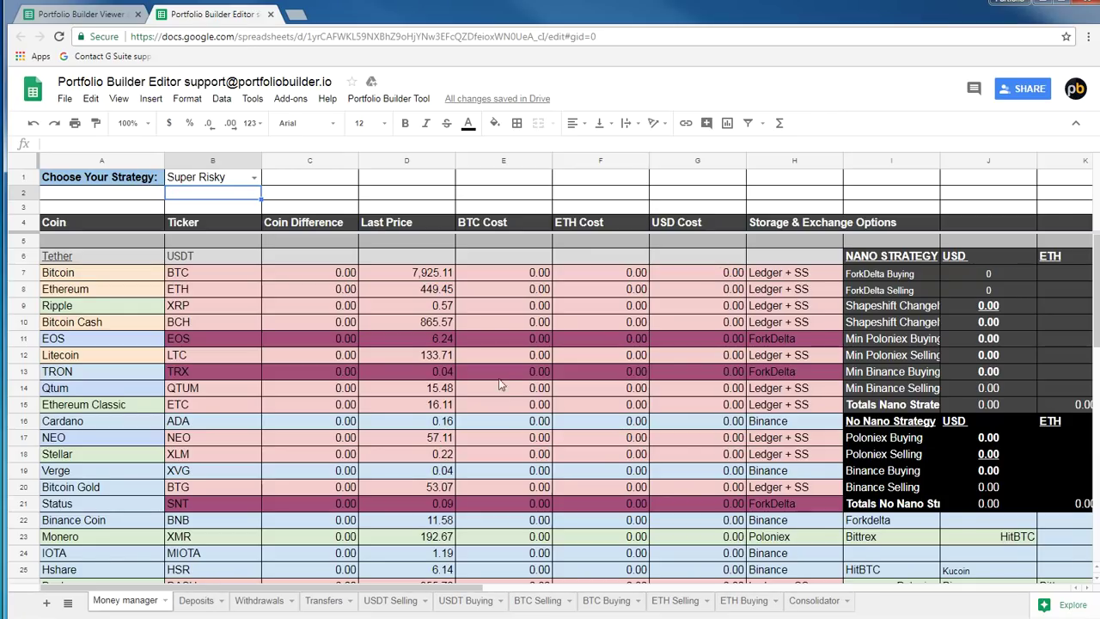
Check Bitcoin's entry in the Editor coin table: ticker BTC, last price 7,925.11
{"action": "scroll", "coordinate": [468, 391], "scroll_direction": "down", "scroll_amount": 5}
{"action": "scroll", "coordinate": [468, 394], "scroll_direction": "up", "scroll_amount": 5}
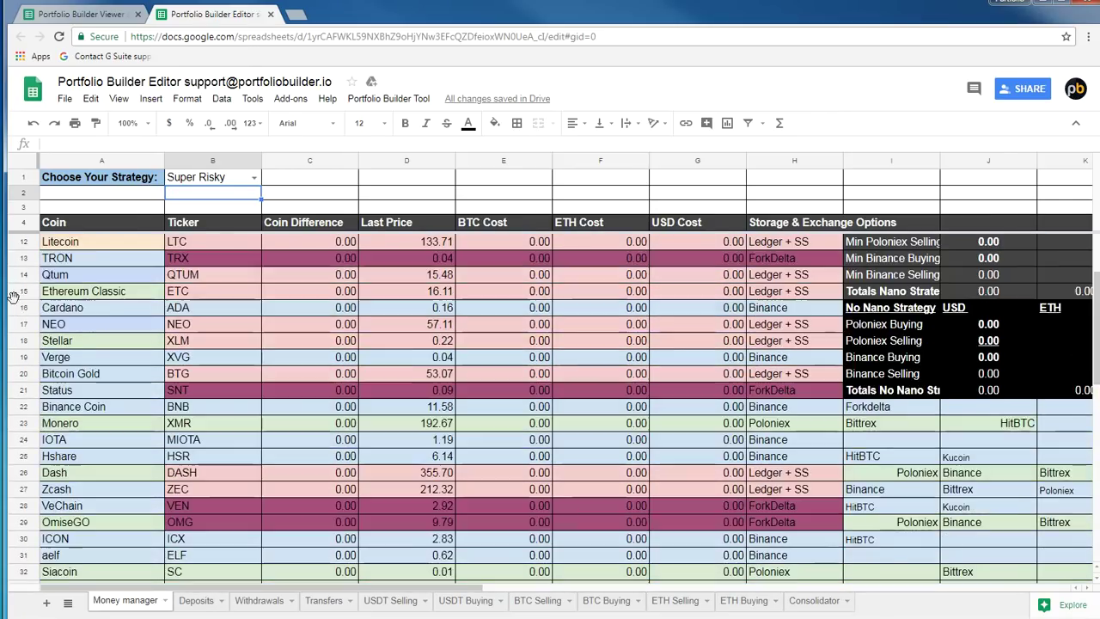
{"action": "left_click", "coordinate": [65, 274]}
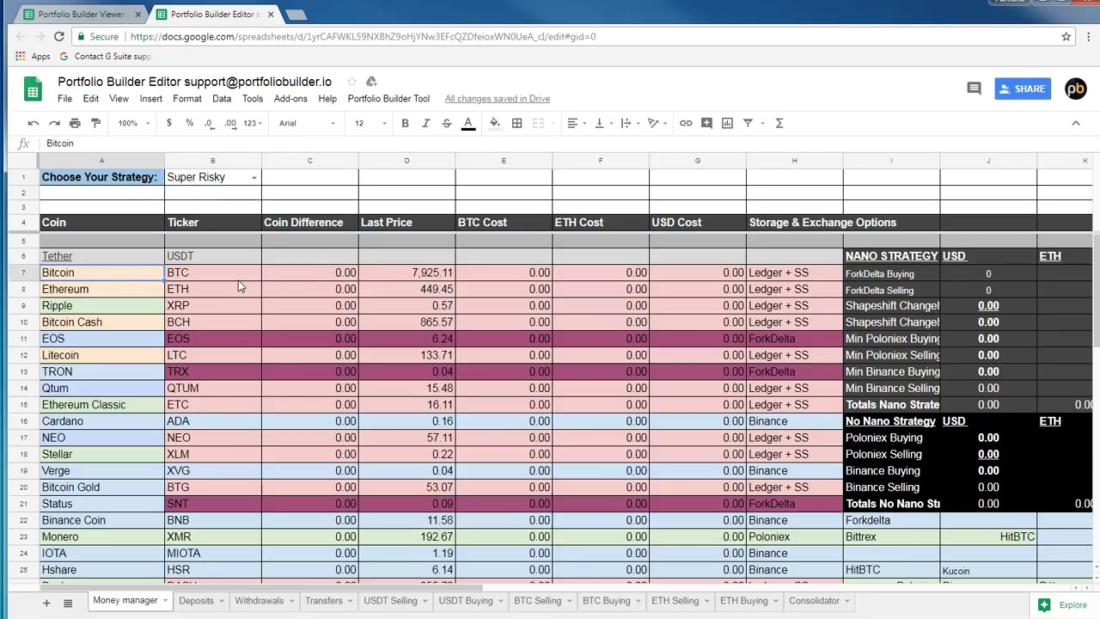
{"action": "left_click", "coordinate": [240, 279]}
{"action": "left_click", "coordinate": [435, 272]}
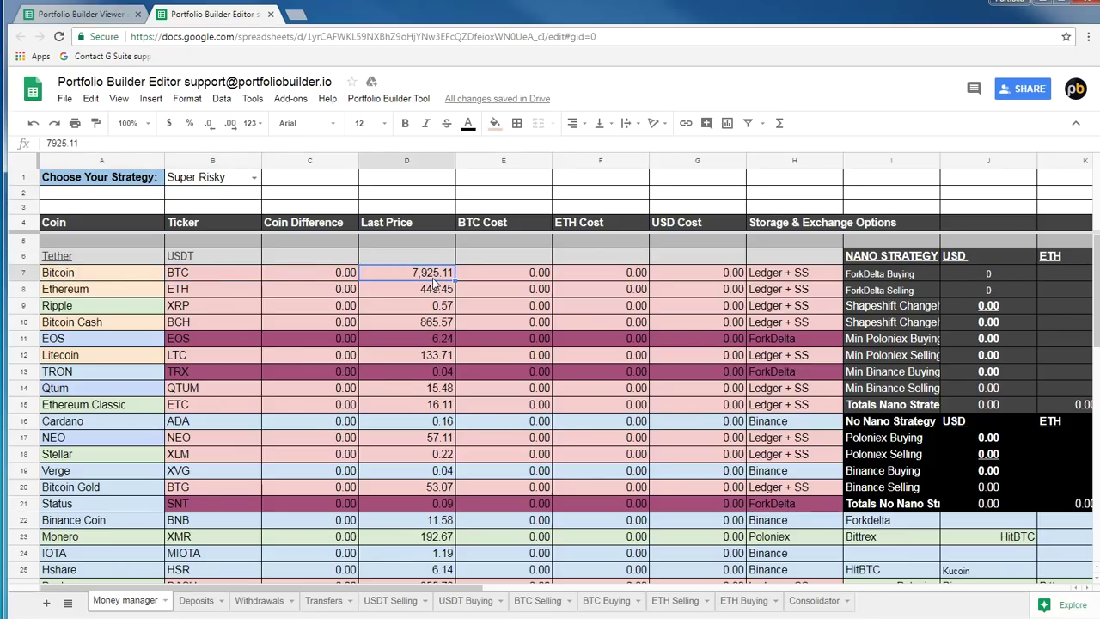
Scroll through the coin rows and pick out the PIVX and Civic entries
{"action": "scroll", "coordinate": [400, 348], "scroll_direction": "up", "scroll_amount": 1}
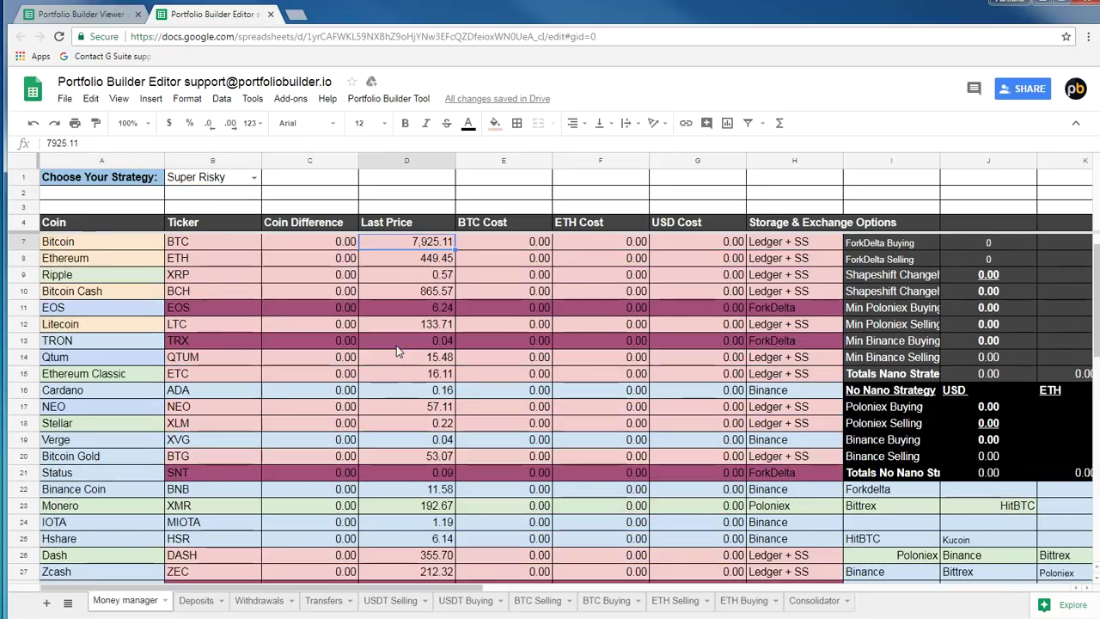
{"action": "scroll", "coordinate": [407, 353], "scroll_direction": "up", "scroll_amount": 1}
{"action": "scroll", "coordinate": [416, 348], "scroll_direction": "down", "scroll_amount": 10}
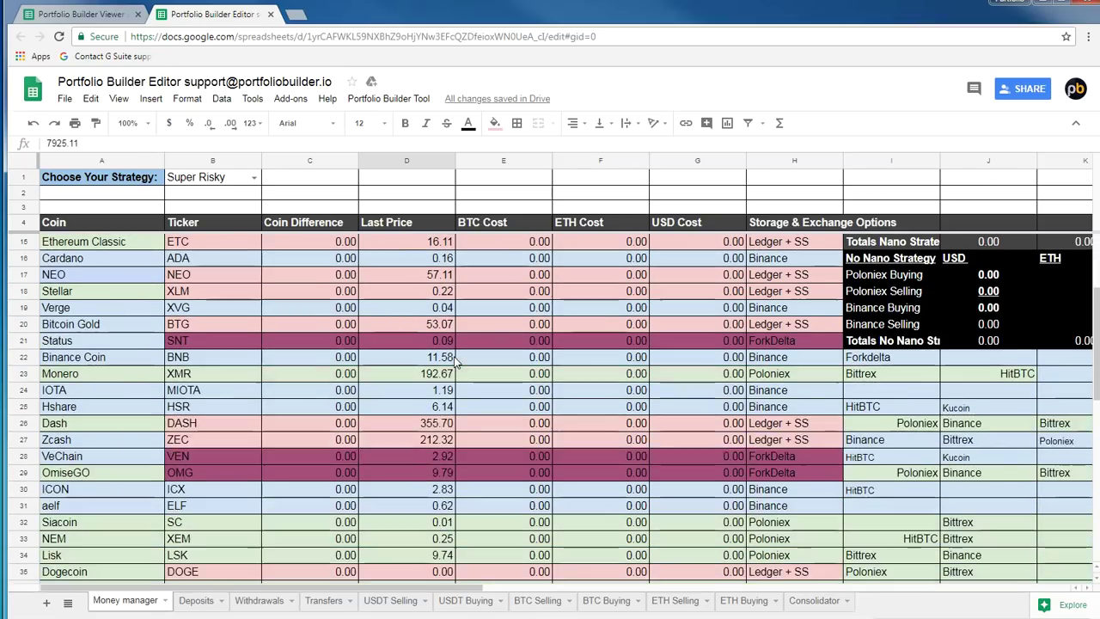
{"action": "scroll", "coordinate": [462, 356], "scroll_direction": "down", "scroll_amount": 5}
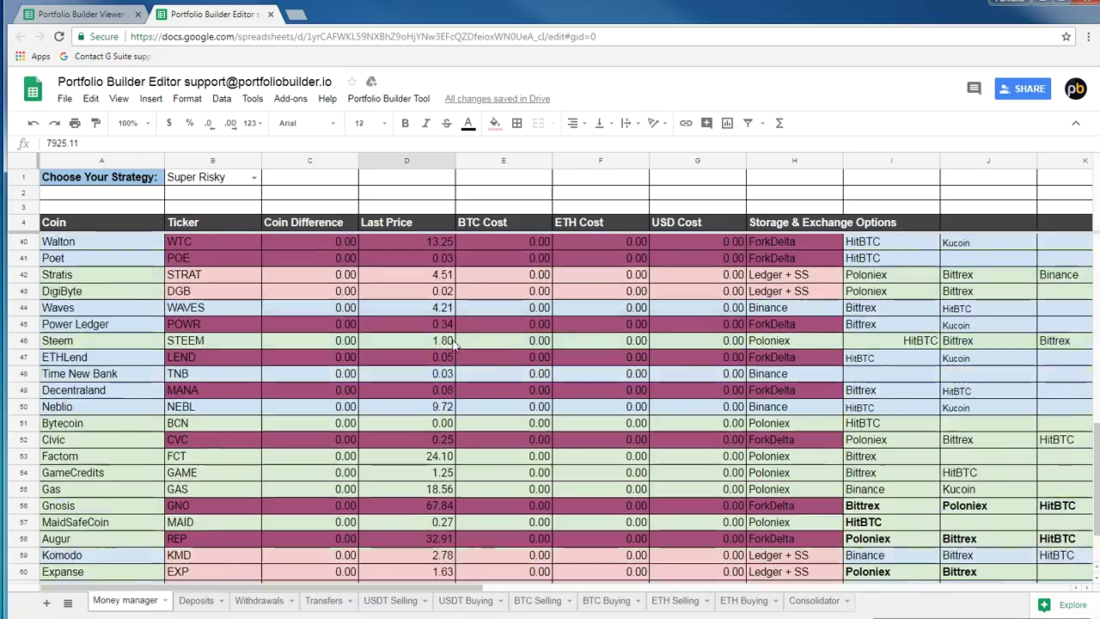
{"action": "left_click", "coordinate": [103, 541]}
{"action": "left_click", "coordinate": [120, 357]}
Inspect OmiseGO's ETH Cost and Monero's 192.668 price, then return to the Portfolio Builder Viewer
{"action": "scroll", "coordinate": [227, 350], "scroll_direction": "up", "scroll_amount": 9}
{"action": "scroll", "coordinate": [243, 355], "scroll_direction": "up", "scroll_amount": 3}
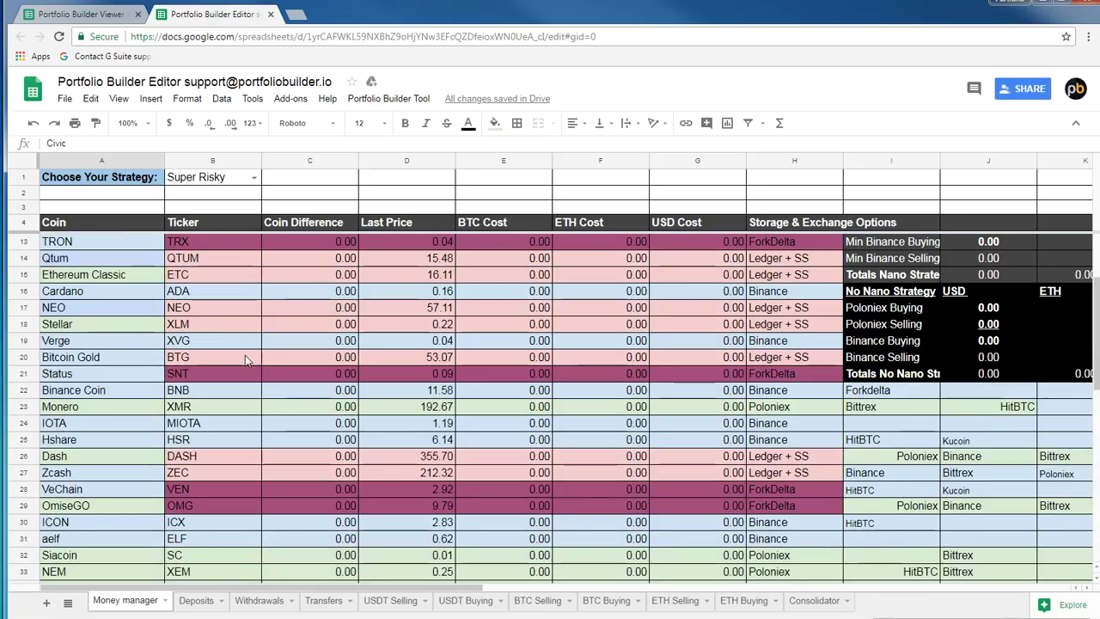
{"action": "left_click", "coordinate": [594, 504]}
{"action": "left_click", "coordinate": [407, 409]}
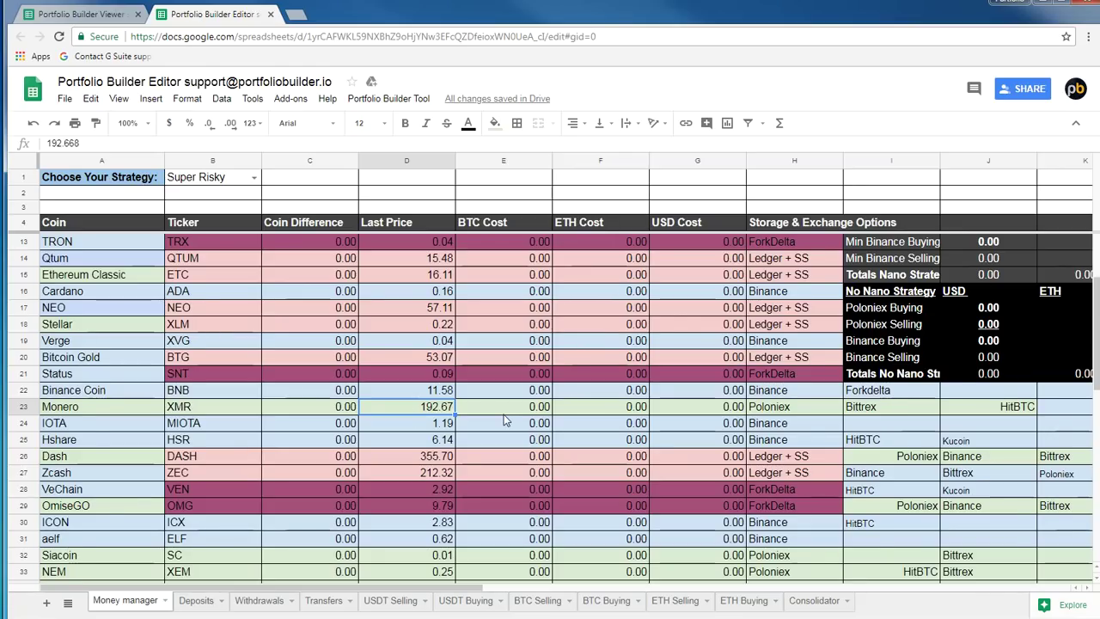
{"action": "scroll", "coordinate": [498, 416], "scroll_direction": "down", "scroll_amount": 8}
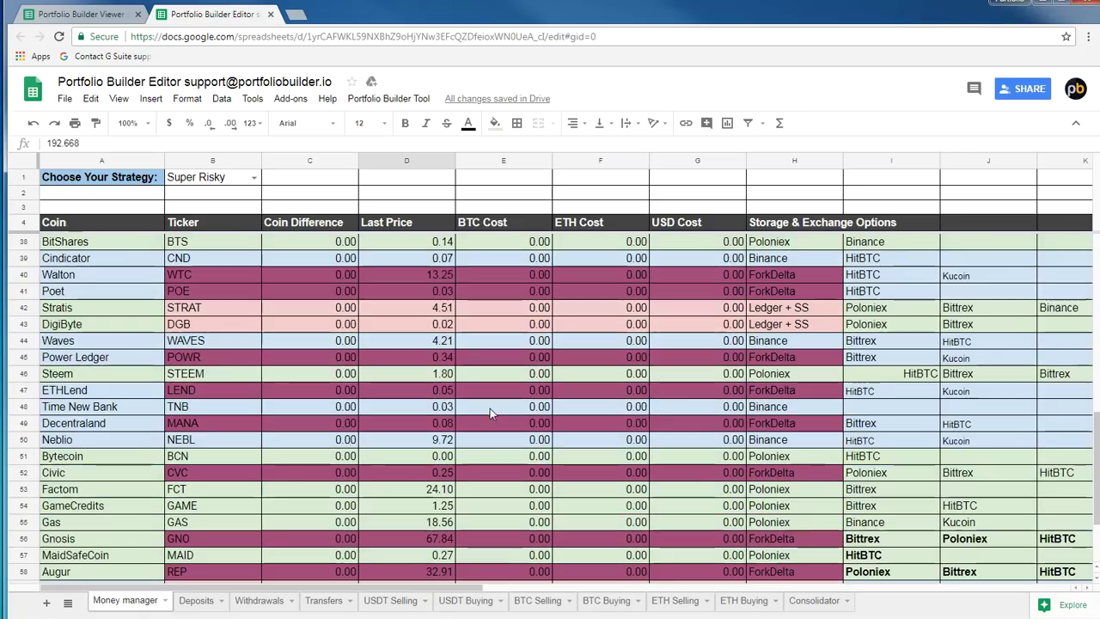
{"action": "left_click", "coordinate": [81, 15]}
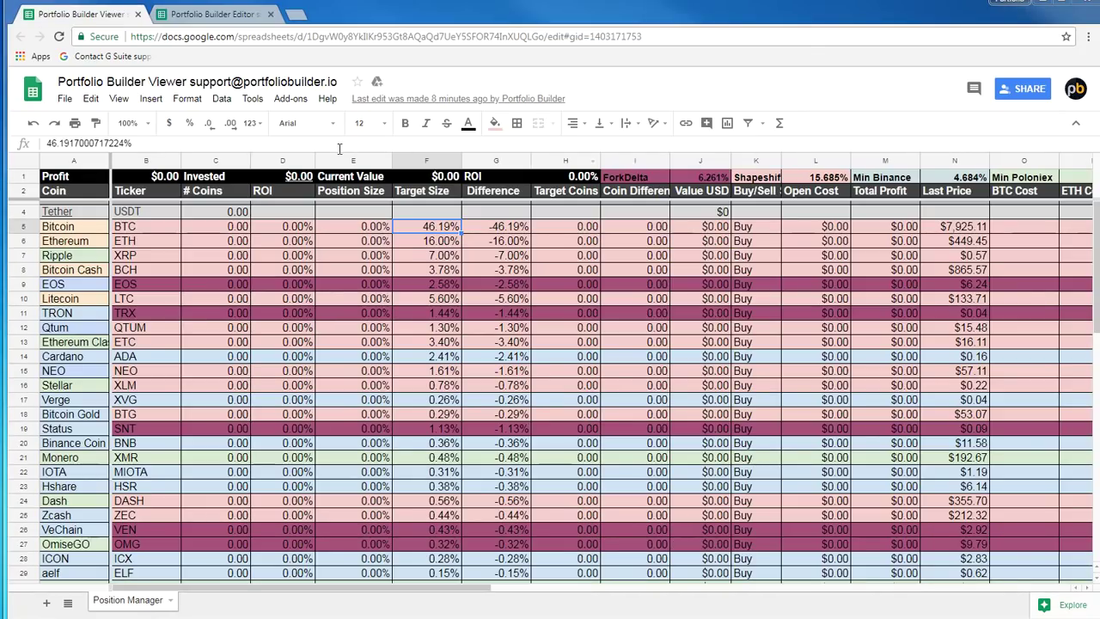
{"action": "left_click", "coordinate": [505, 190]}
{"action": "left_click", "coordinate": [504, 229]}
{"action": "left_click", "coordinate": [411, 228]}
{"action": "left_click", "coordinate": [365, 228]}
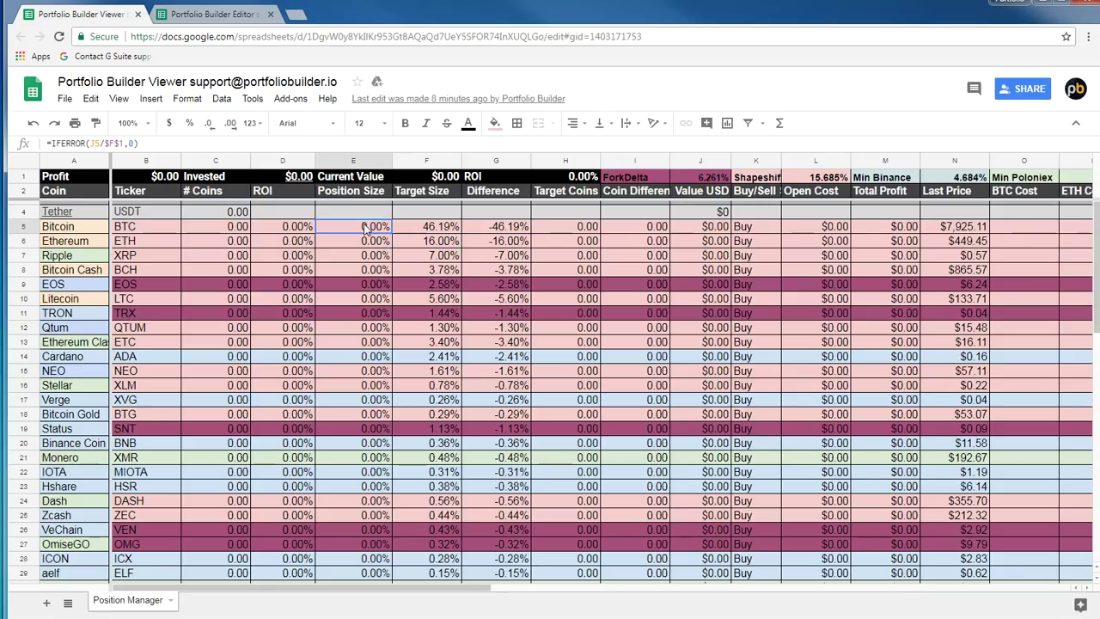
{"action": "left_click", "coordinate": [436, 228]}
{"action": "left_click", "coordinate": [505, 228]}
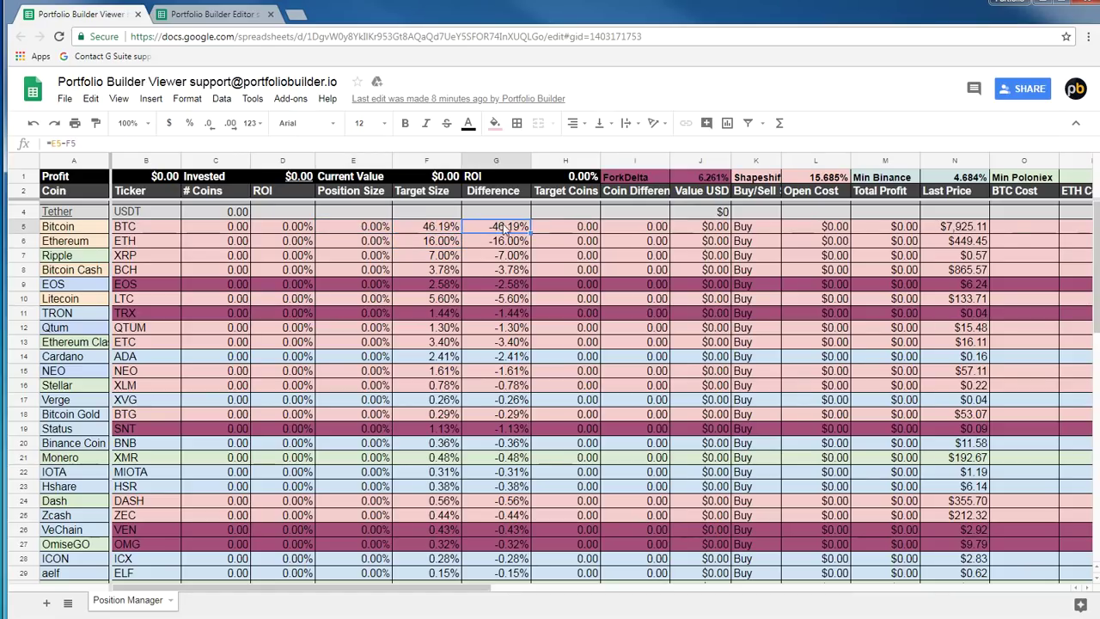
{"action": "left_click", "coordinate": [563, 190]}
{"action": "left_click", "coordinate": [650, 192]}
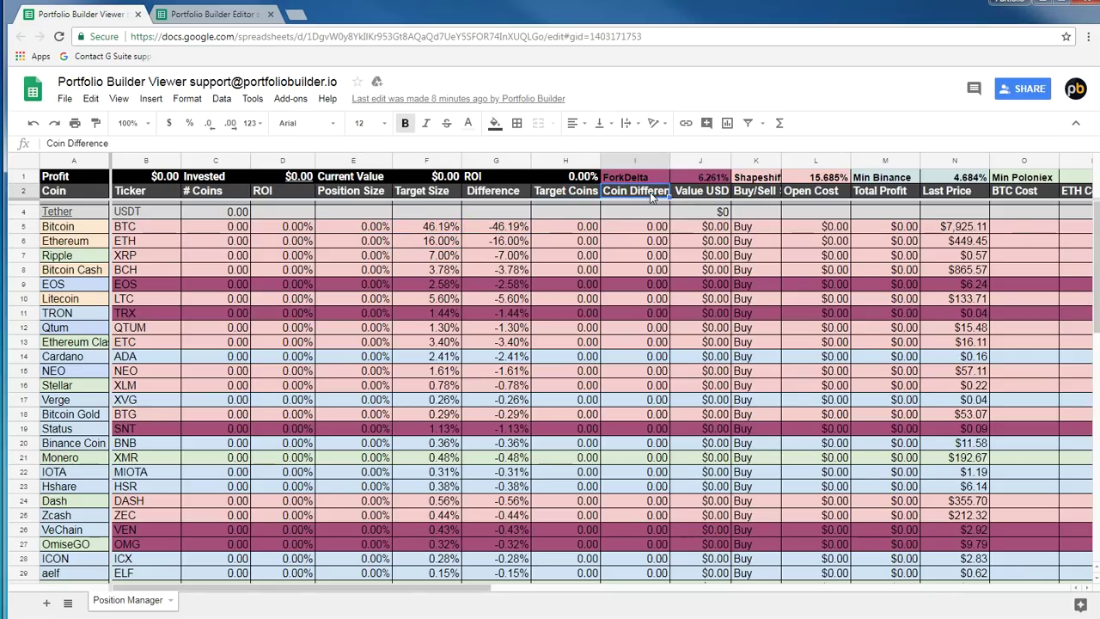
{"action": "left_click", "coordinate": [717, 192]}
{"action": "left_click", "coordinate": [717, 228]}
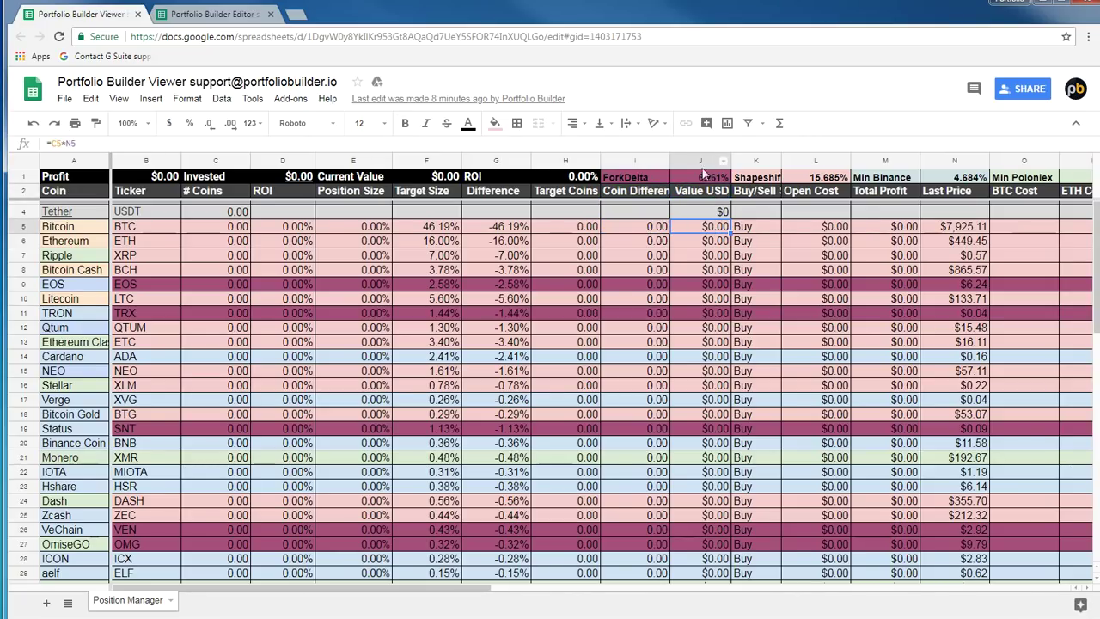
{"action": "left_click", "coordinate": [205, 226]}
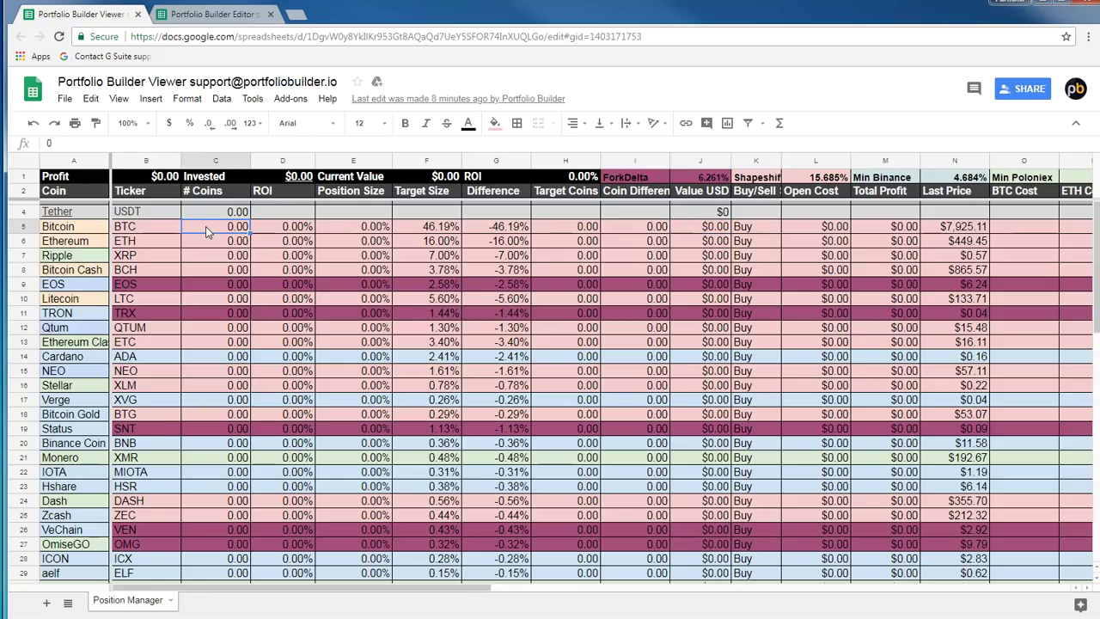
{"action": "left_click", "coordinate": [971, 226]}
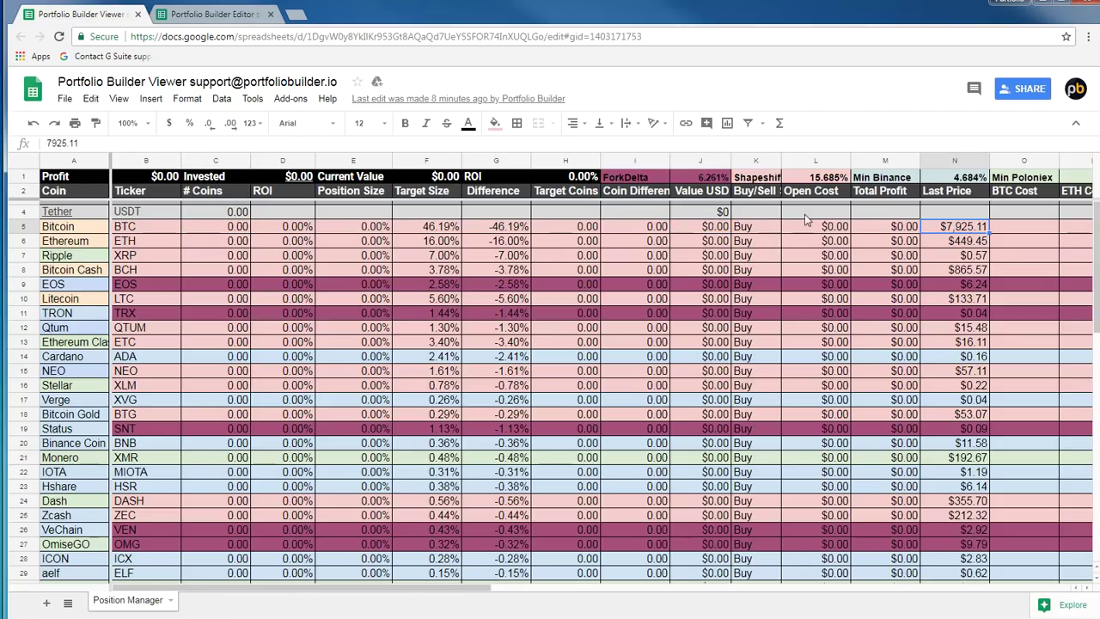
{"action": "left_click", "coordinate": [716, 228]}
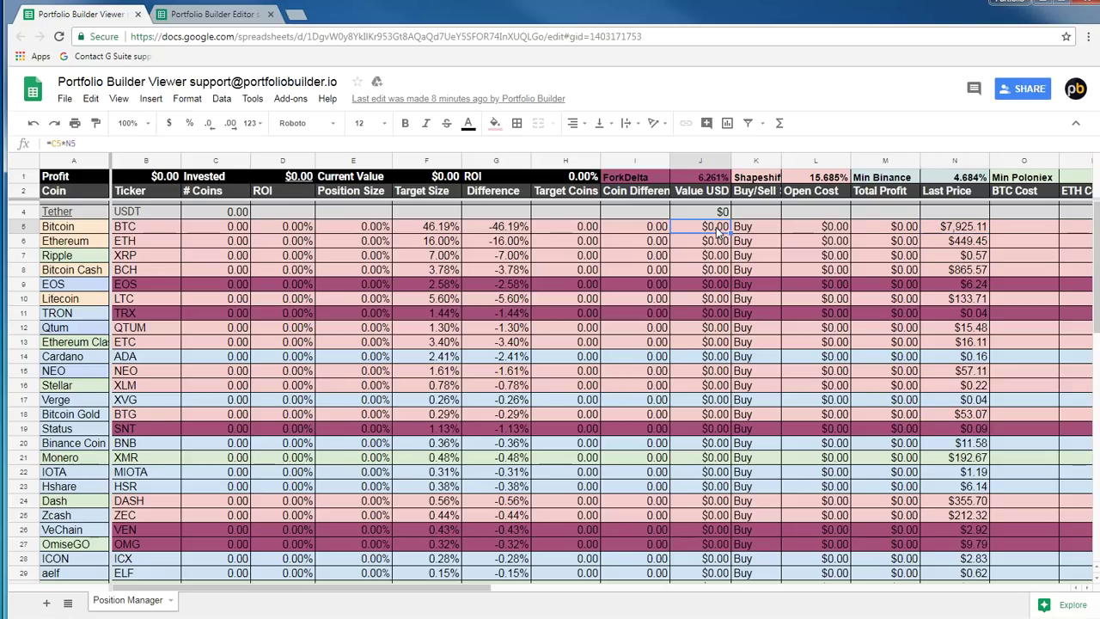
{"action": "left_click", "coordinate": [771, 194]}
{"action": "left_click", "coordinate": [760, 226]}
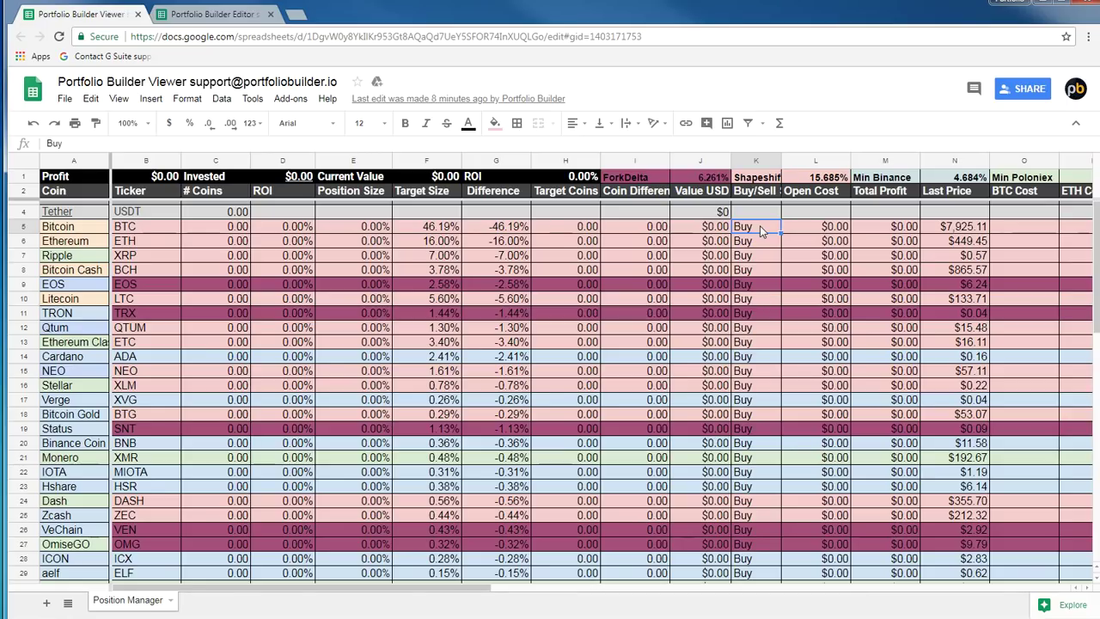
{"action": "key", "text": "Right"}
{"action": "key", "text": "Right"}
{"action": "key", "text": "Left"}
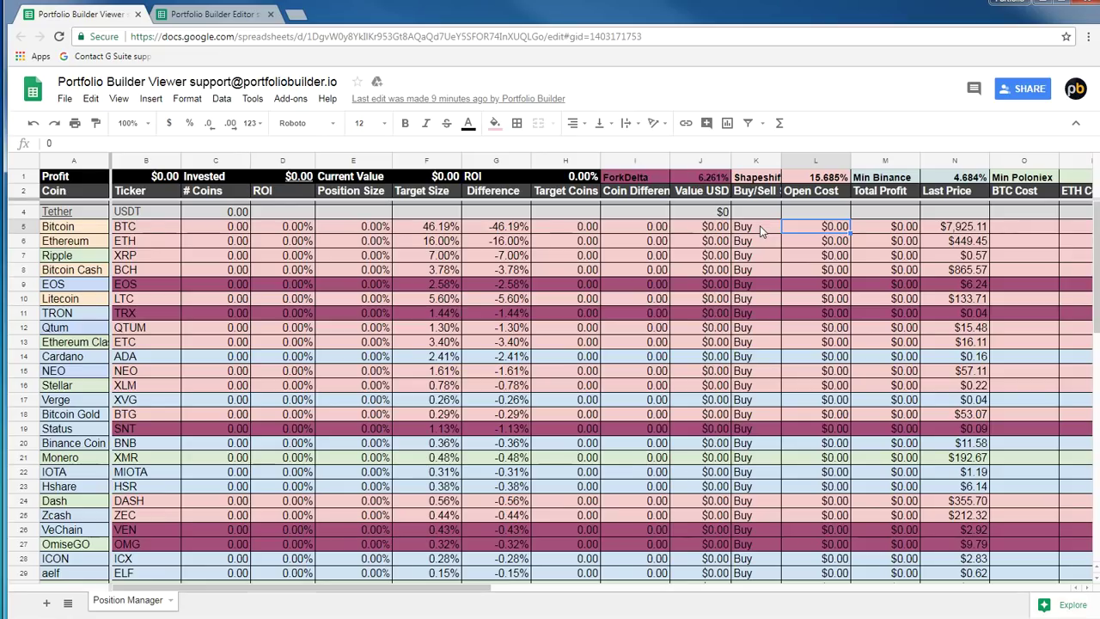
{"action": "key", "text": "Right"}
{"action": "key", "text": "Right"}
{"action": "key", "text": "Left"}
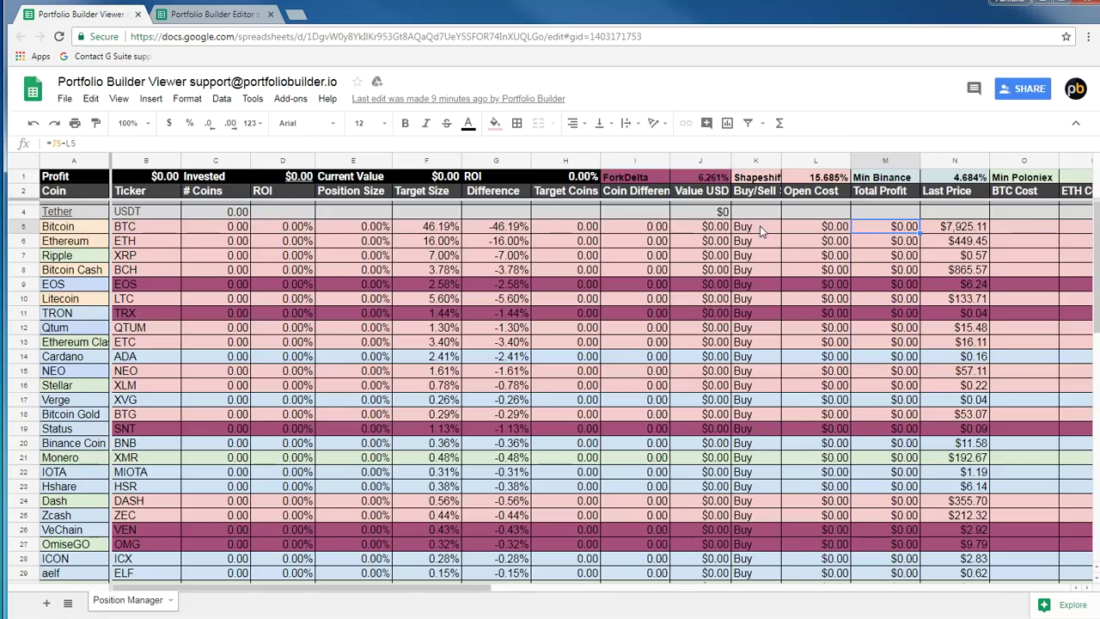
{"action": "key", "text": "Right"}
{"action": "key", "text": "Right"}
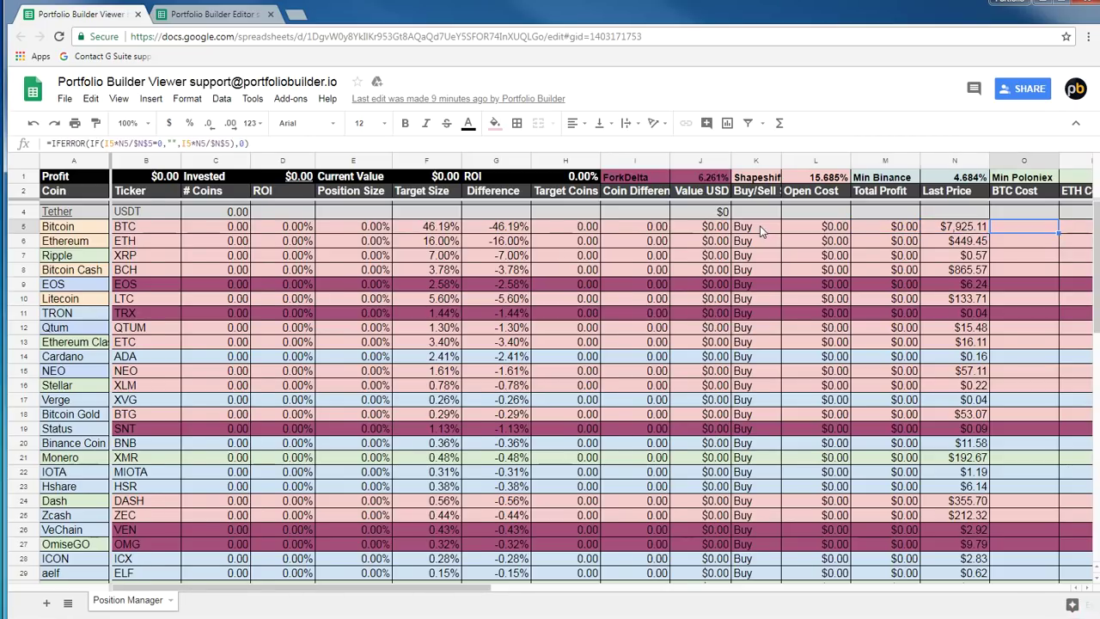
{"action": "key", "text": "Right"}
{"action": "key", "text": "Right"}
{"action": "key", "text": "Right"}
Compare Bitcoin's BTC Cost, ETH Cost and USD Cost formulas in row 5
{"action": "key", "text": "Left"}
{"action": "key", "text": "Left"}
{"action": "key", "text": "Left"}
{"action": "key", "text": "Right"}
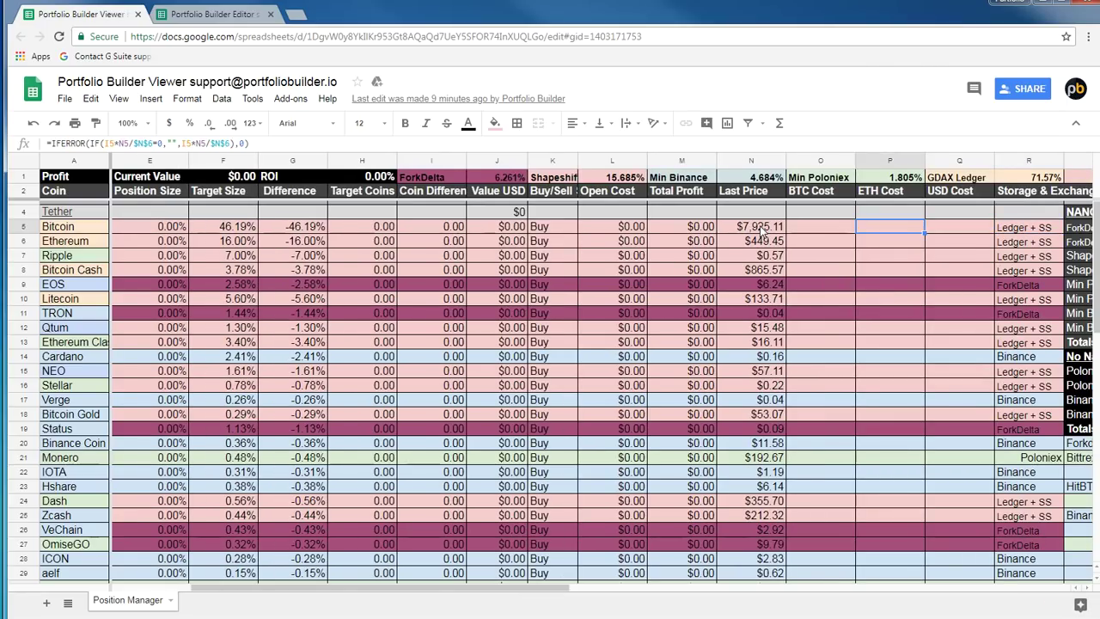
{"action": "key", "text": "Left"}
{"action": "key", "text": "Right"}
{"action": "key", "text": "Left"}
{"action": "key", "text": "Right"}
{"action": "key", "text": "Right"}
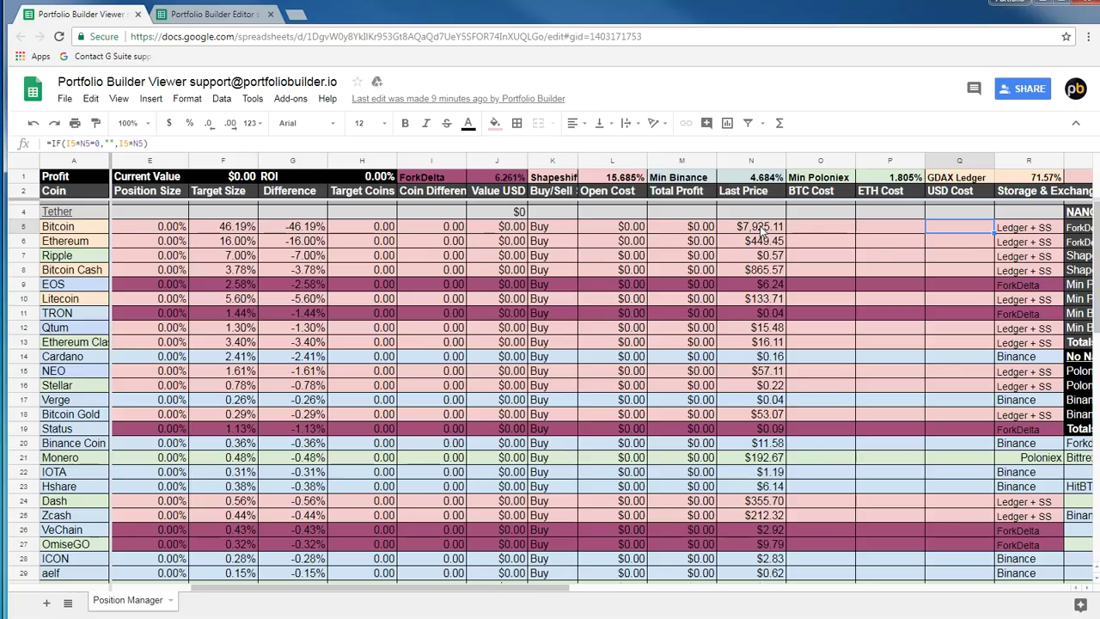
Move along the cost headers past Storage & Exchange Options to reveal the Nano Strategy tables
{"action": "key", "text": "Left"}
{"action": "key", "text": "Left"}
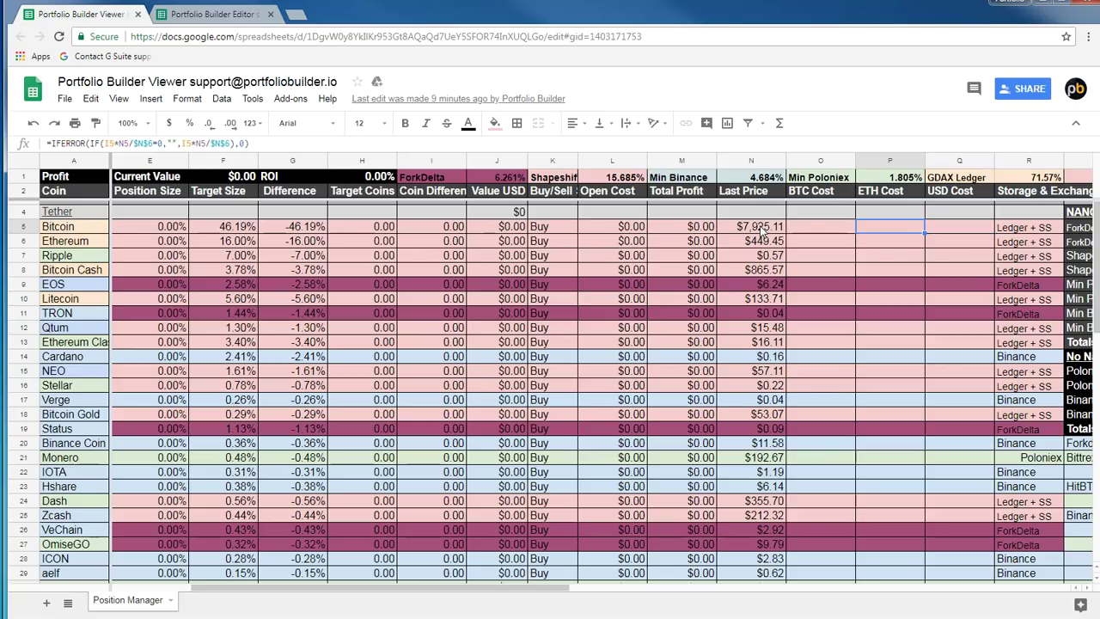
{"action": "key", "text": "Up"}
{"action": "key", "text": "Up"}
{"action": "key", "text": "Right"}
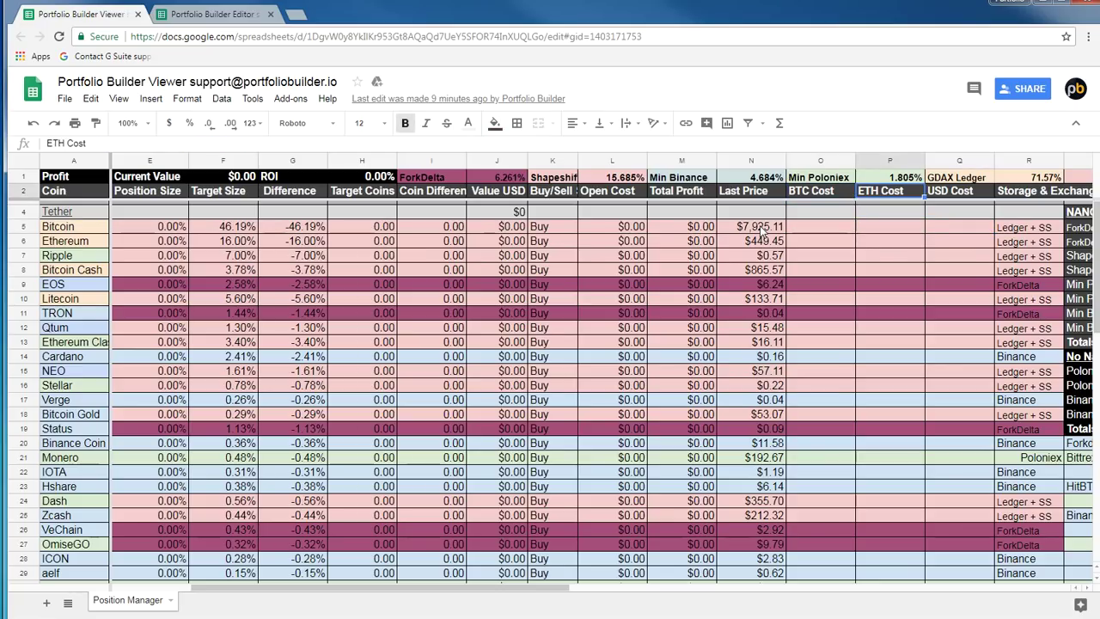
{"action": "key", "text": "Right"}
{"action": "key", "text": "Right"}
{"action": "key", "text": "Left"}
{"action": "key", "text": "Down"}
{"action": "key", "text": "Right"}
{"action": "key", "text": "Right"}
{"action": "key", "text": "Right"}
{"action": "key", "text": "Right"}
{"action": "key", "text": "Right"}
{"action": "key", "text": "Right"}
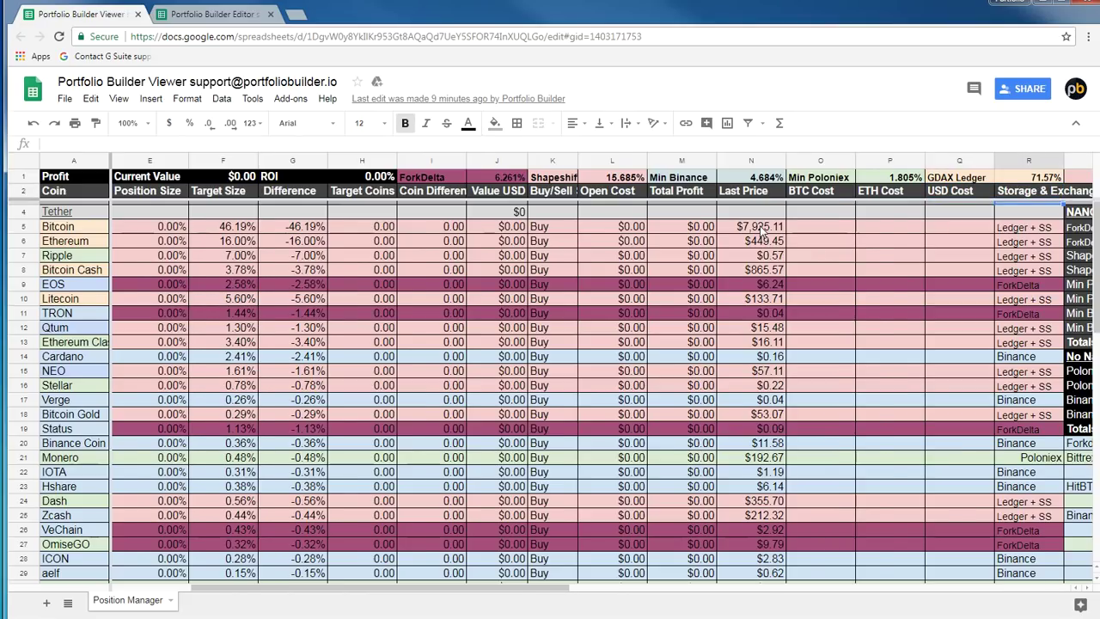
{"action": "key", "text": "Right"}
{"action": "key", "text": "Right"}
{"action": "key", "text": "Right"}
{"action": "key", "text": "Right"}
{"action": "key", "text": "Right"}
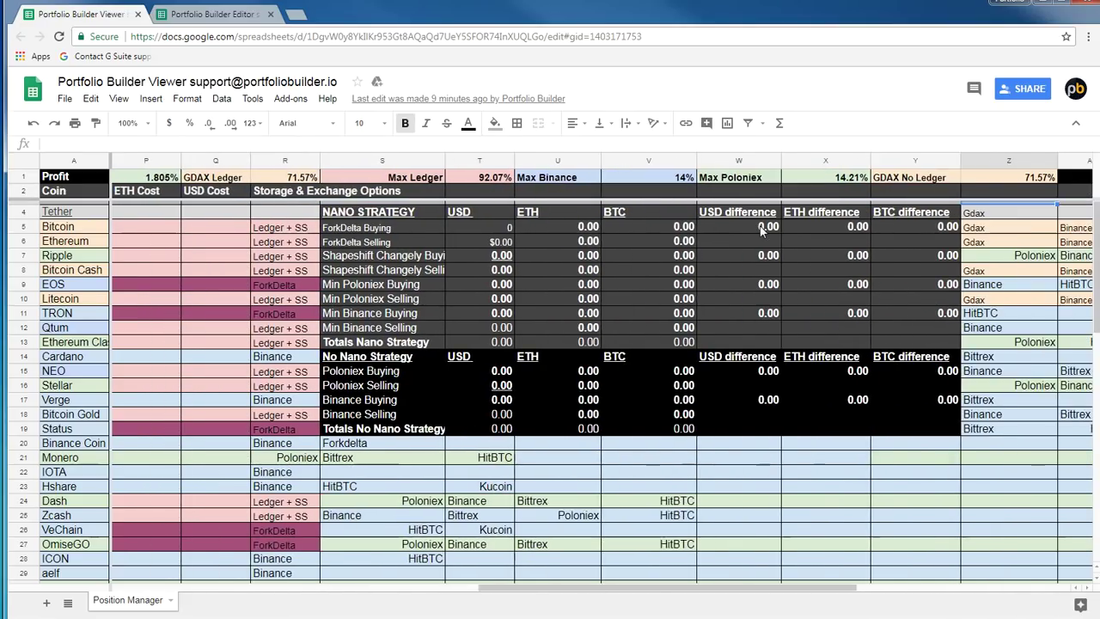
{"action": "key", "text": "Left"}
{"action": "key", "text": "Left"}
{"action": "key", "text": "Left"}
{"action": "key", "text": "Left"}
{"action": "key", "text": "Left"}
{"action": "key", "text": "Left"}
{"action": "key", "text": "Left"}
{"action": "key", "text": "Left"}
{"action": "key", "text": "Left"}
{"action": "key", "text": "Left"}
{"action": "key", "text": "Left"}
{"action": "key", "text": "Left"}
{"action": "key", "text": "Left"}
{"action": "key", "text": "Left"}
{"action": "key", "text": "Left"}
{"action": "key", "text": "Right"}
{"action": "key", "text": "Right"}
{"action": "key", "text": "Right"}
{"action": "key", "text": "Right"}
{"action": "key", "text": "Right"}
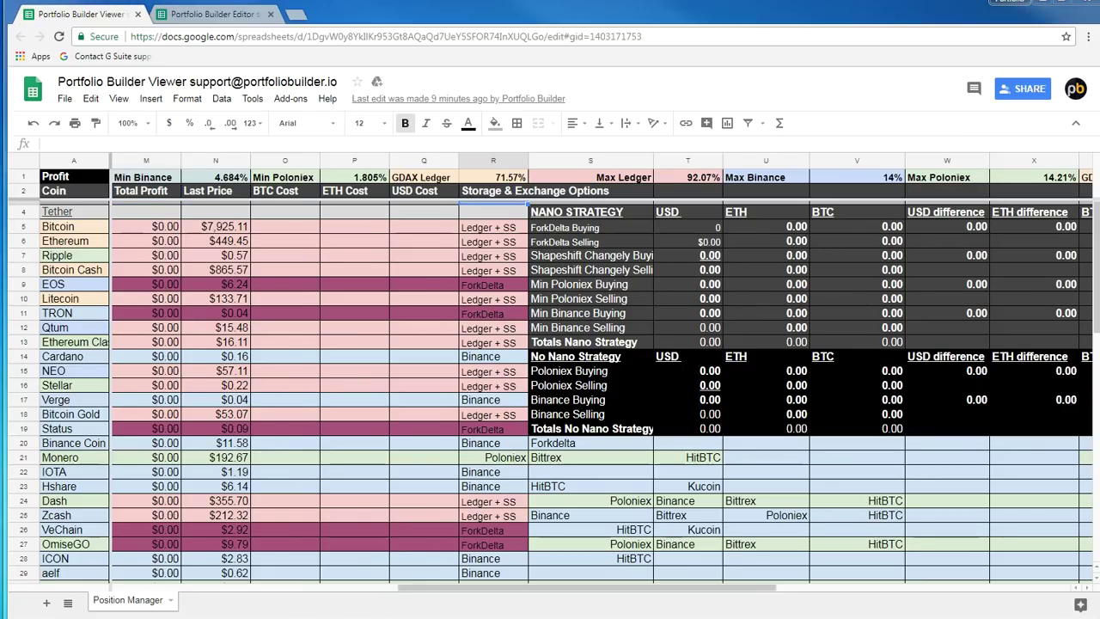
{"action": "left_click", "coordinate": [503, 228]}
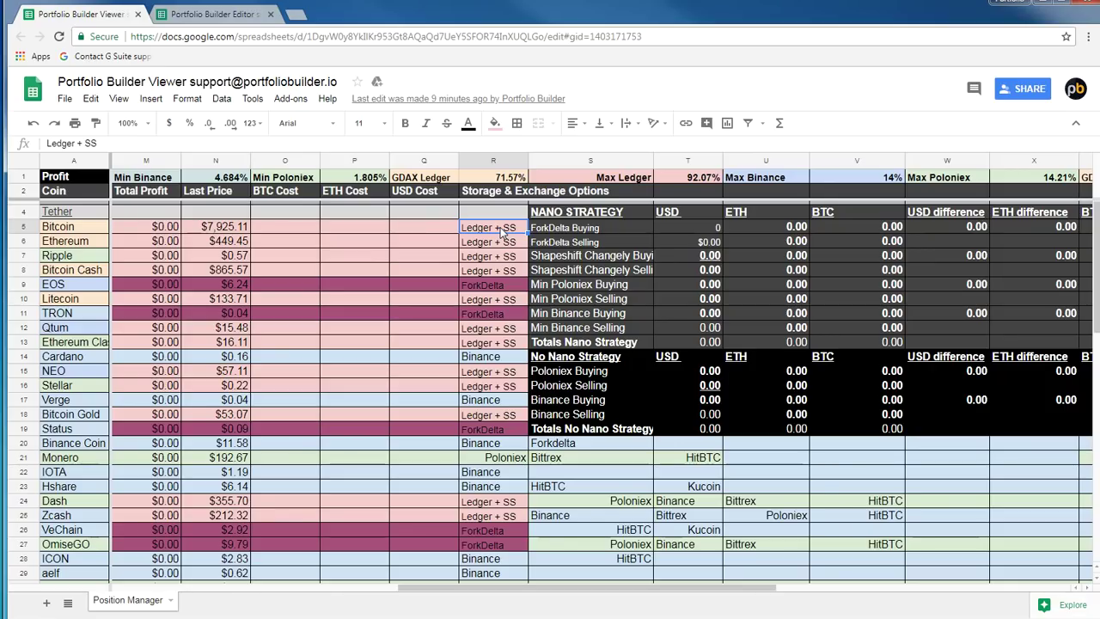
{"action": "left_click", "coordinate": [486, 243]}
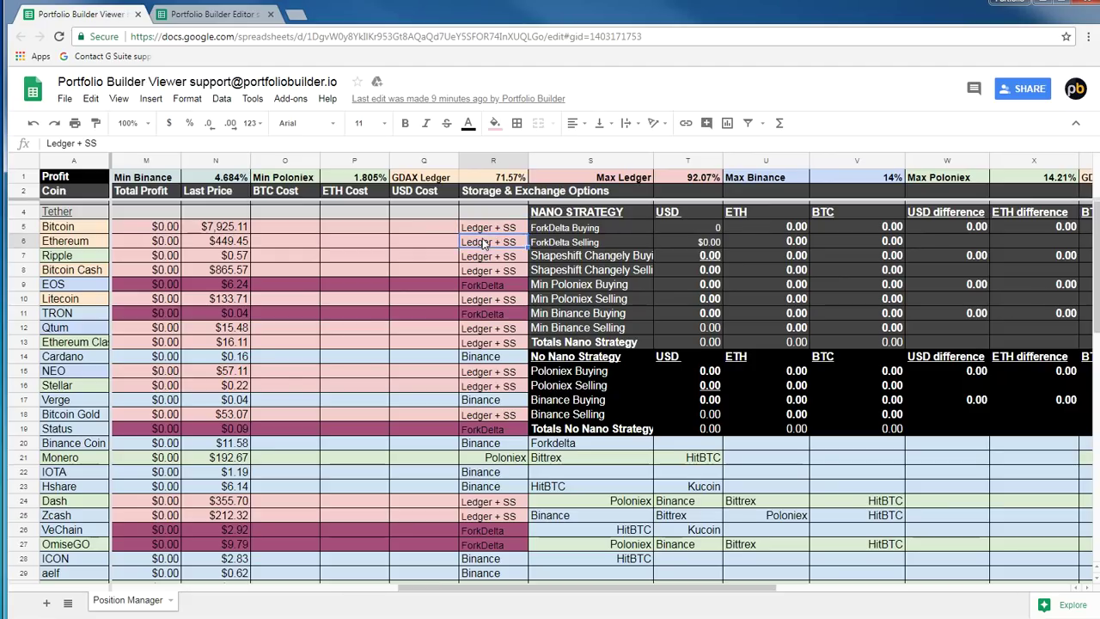
{"action": "left_click", "coordinate": [485, 258]}
{"action": "left_click", "coordinate": [486, 270]}
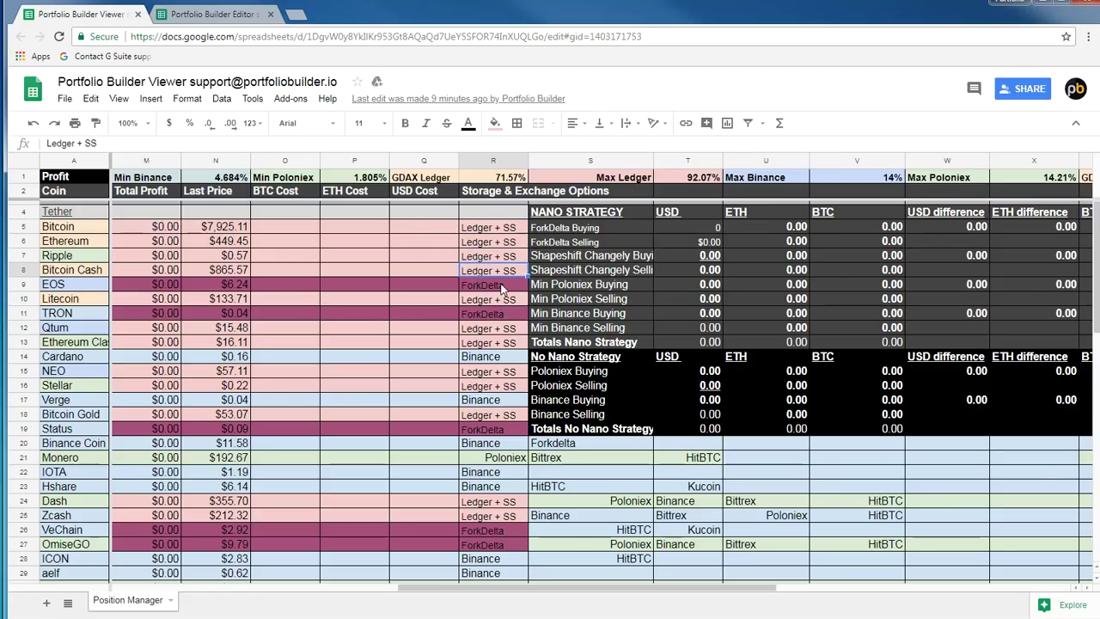
{"action": "left_click", "coordinate": [502, 286]}
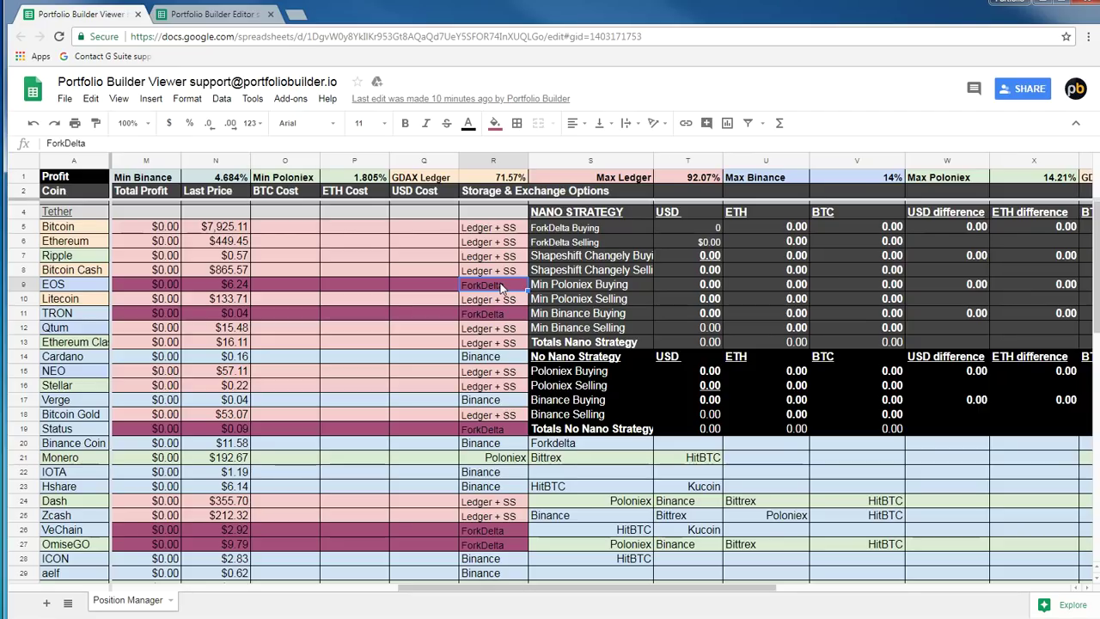
{"action": "left_click", "coordinate": [493, 315]}
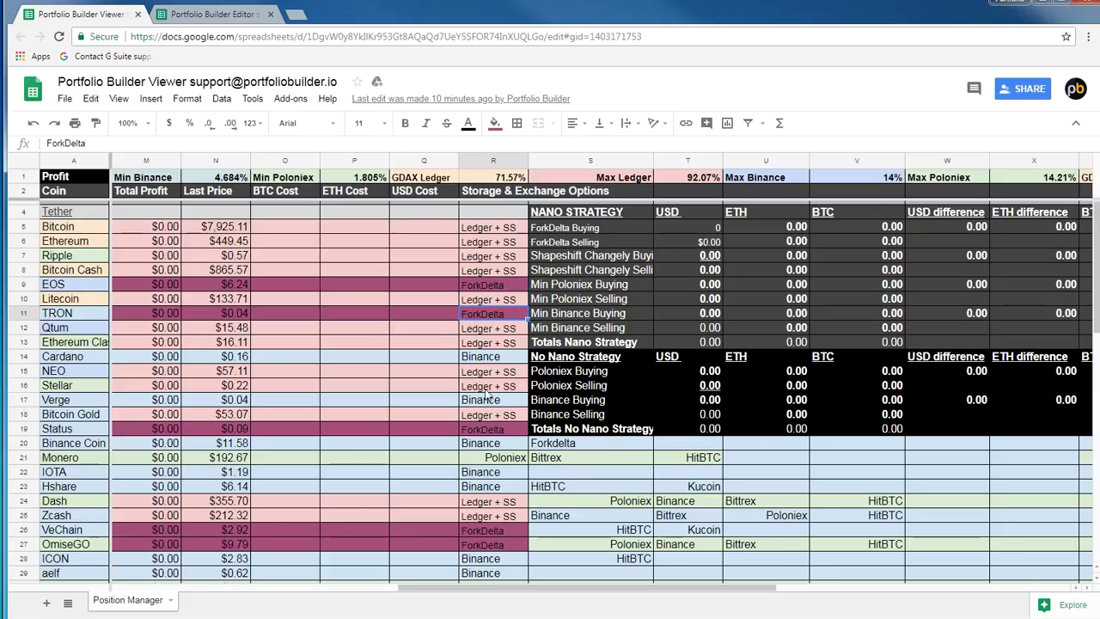
{"action": "scroll", "coordinate": [492, 325], "scroll_direction": "down", "scroll_amount": 2}
{"action": "left_click", "coordinate": [492, 327]}
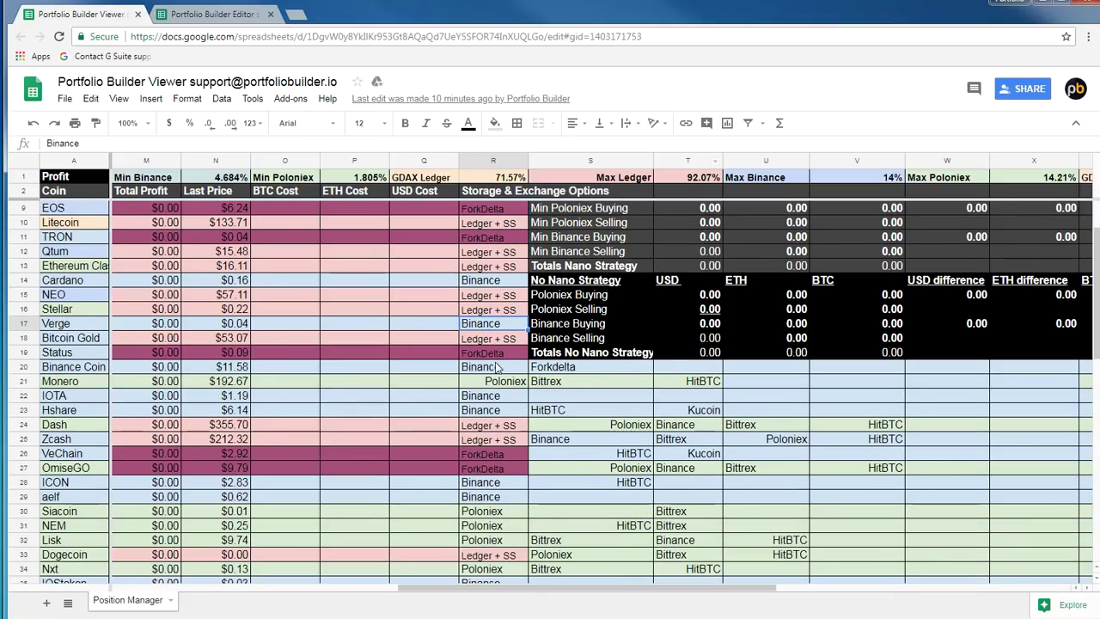
{"action": "left_click", "coordinate": [494, 382]}
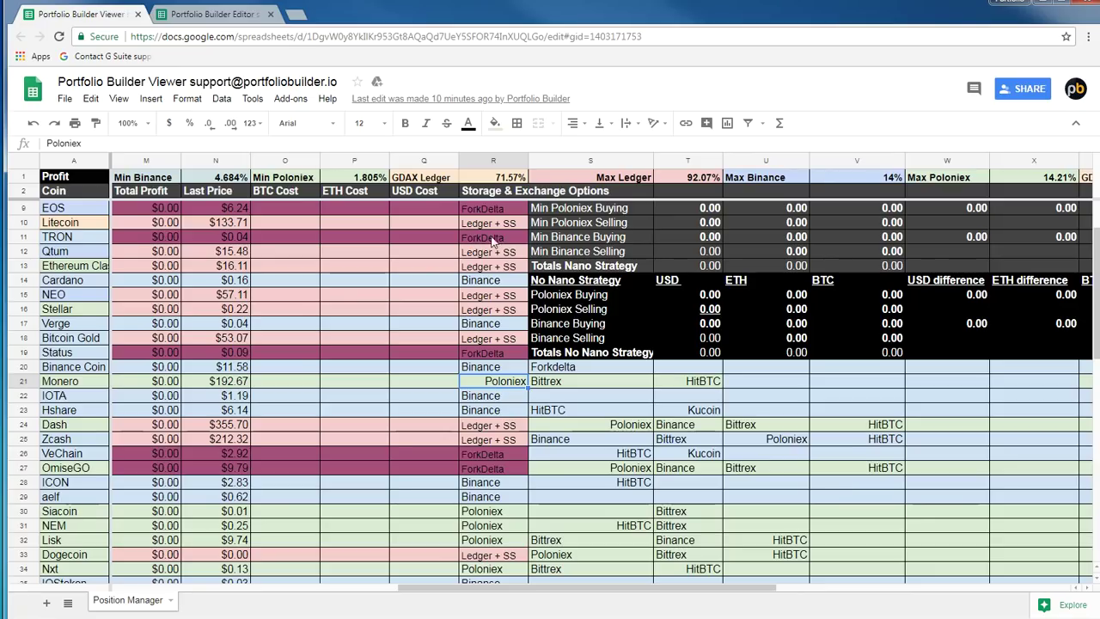
{"action": "left_click", "coordinate": [491, 283]}
{"action": "left_click", "coordinate": [498, 327]}
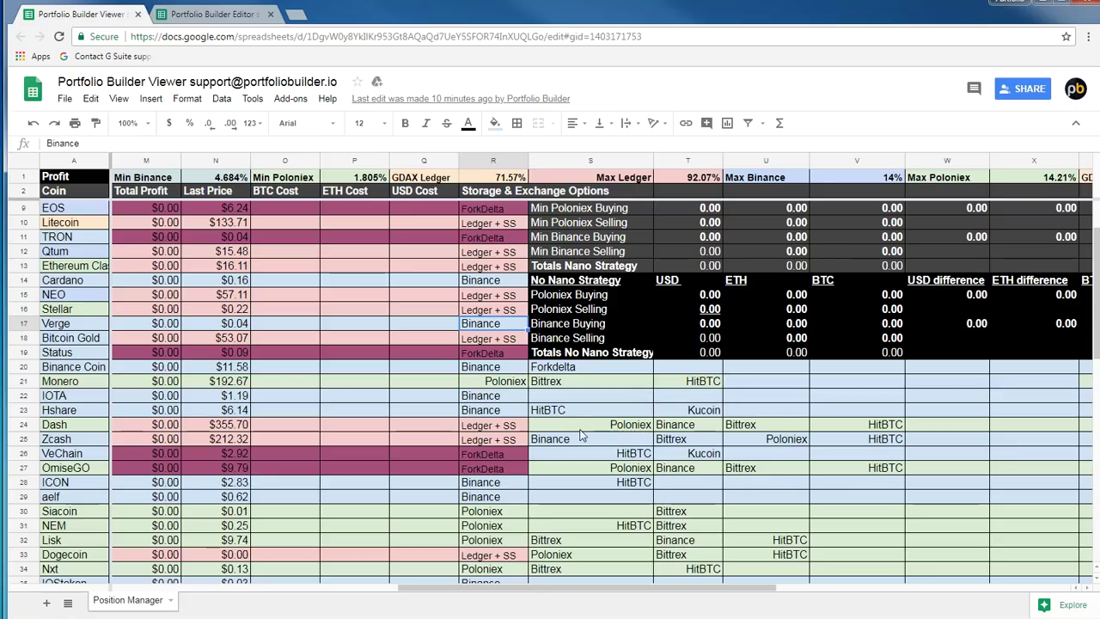
{"action": "left_click", "coordinate": [619, 428]}
{"action": "left_click", "coordinate": [692, 428]}
{"action": "left_click", "coordinate": [760, 427]}
{"action": "left_click", "coordinate": [874, 429]}
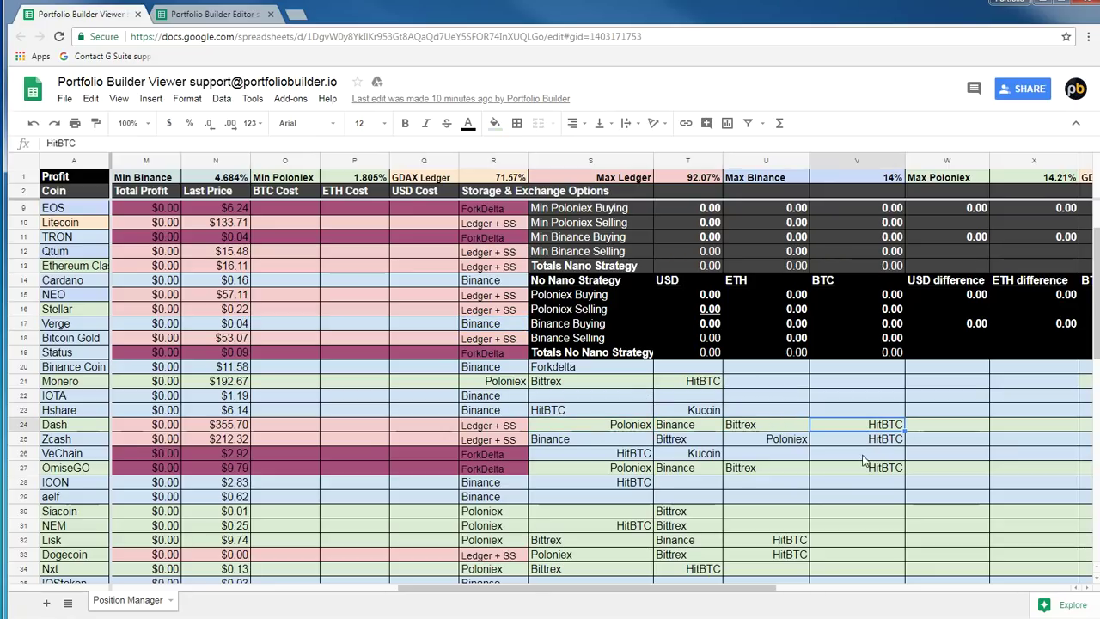
{"action": "left_click", "coordinate": [499, 395]}
{"action": "key", "text": "Up"}
{"action": "left_click", "coordinate": [496, 397]}
{"action": "left_click", "coordinate": [587, 384]}
{"action": "scroll", "coordinate": [715, 437], "scroll_direction": "down", "scroll_amount": 2}
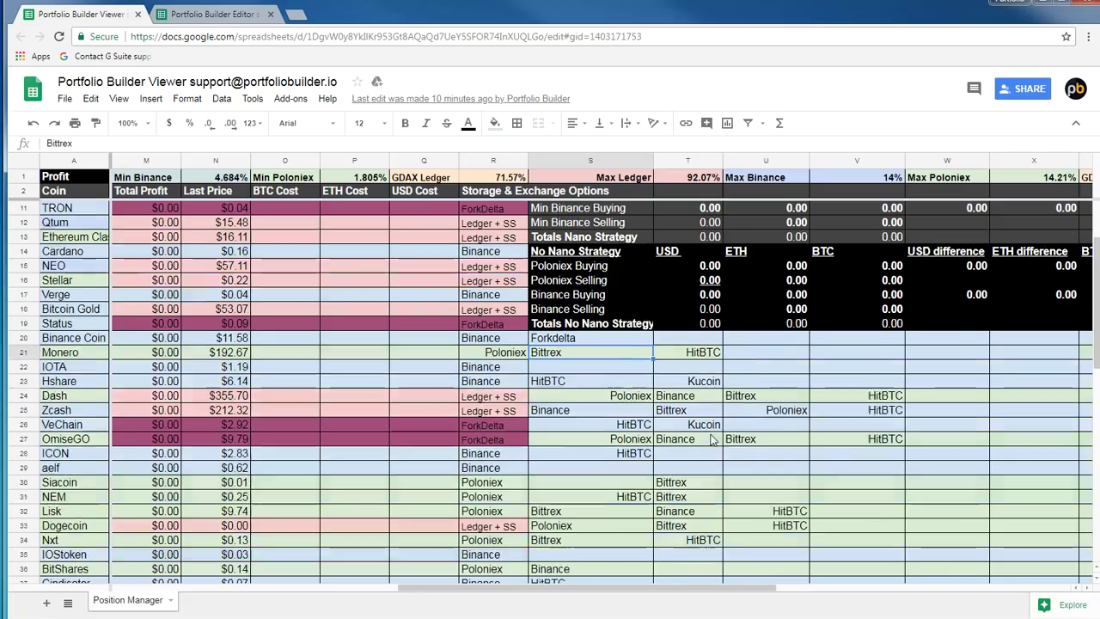
{"action": "scroll", "coordinate": [718, 430], "scroll_direction": "down", "scroll_amount": 4}
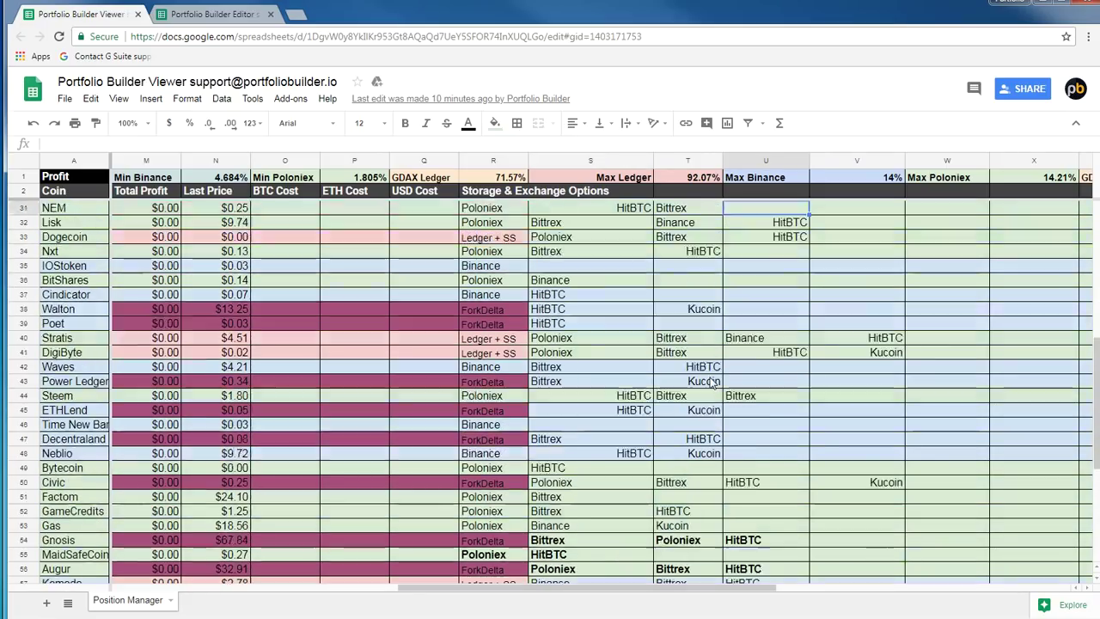
{"action": "scroll", "coordinate": [718, 380], "scroll_direction": "down", "scroll_amount": 2}
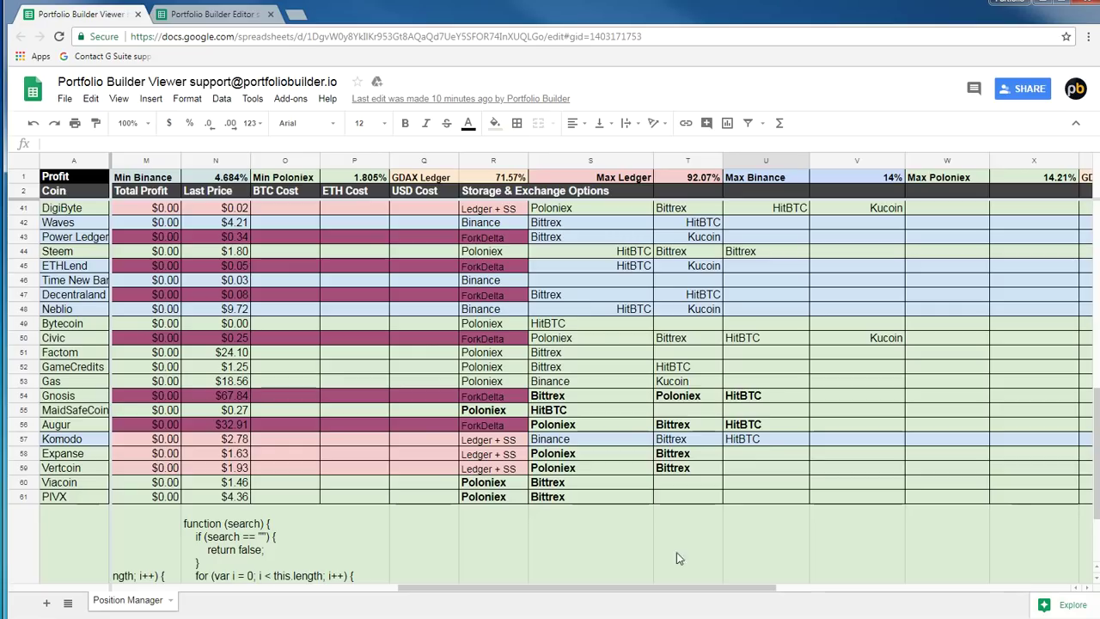
{"action": "scroll", "coordinate": [748, 400], "scroll_direction": "up", "scroll_amount": 9}
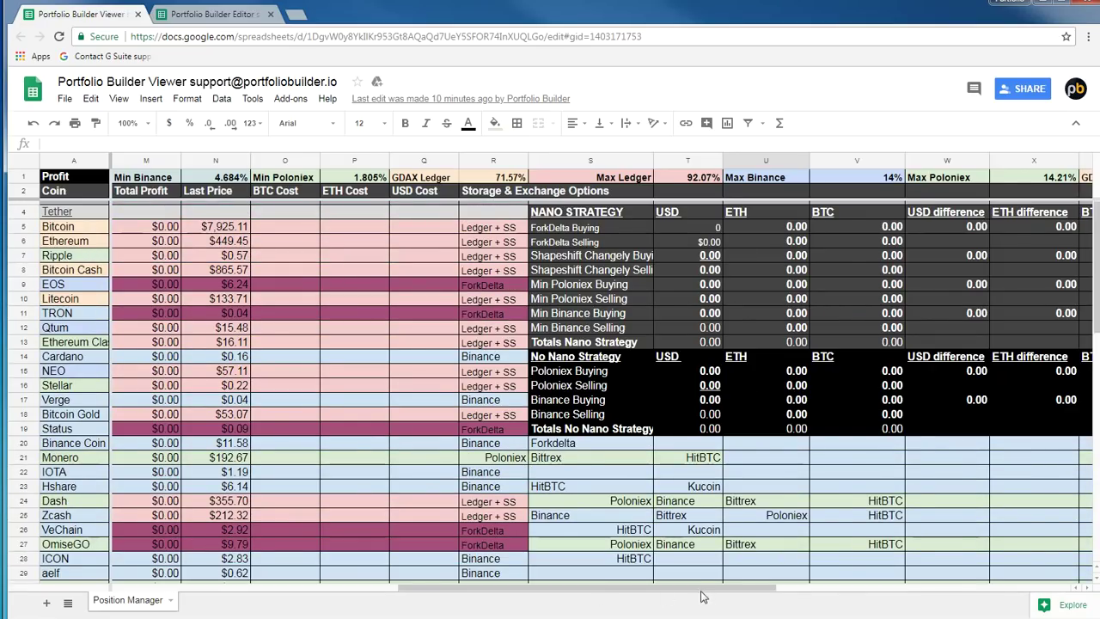
{"action": "left_click_drag", "start_coordinate": [699, 591], "coordinate": [781, 590]}
{"action": "left_click", "coordinate": [494, 229]}
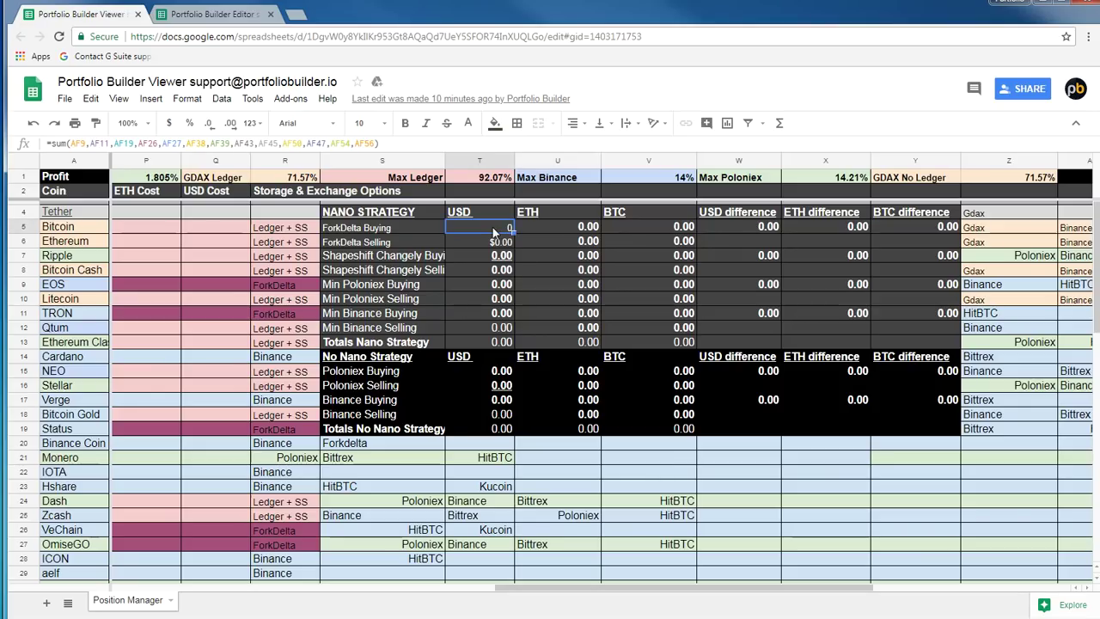
{"action": "key", "text": "Left"}
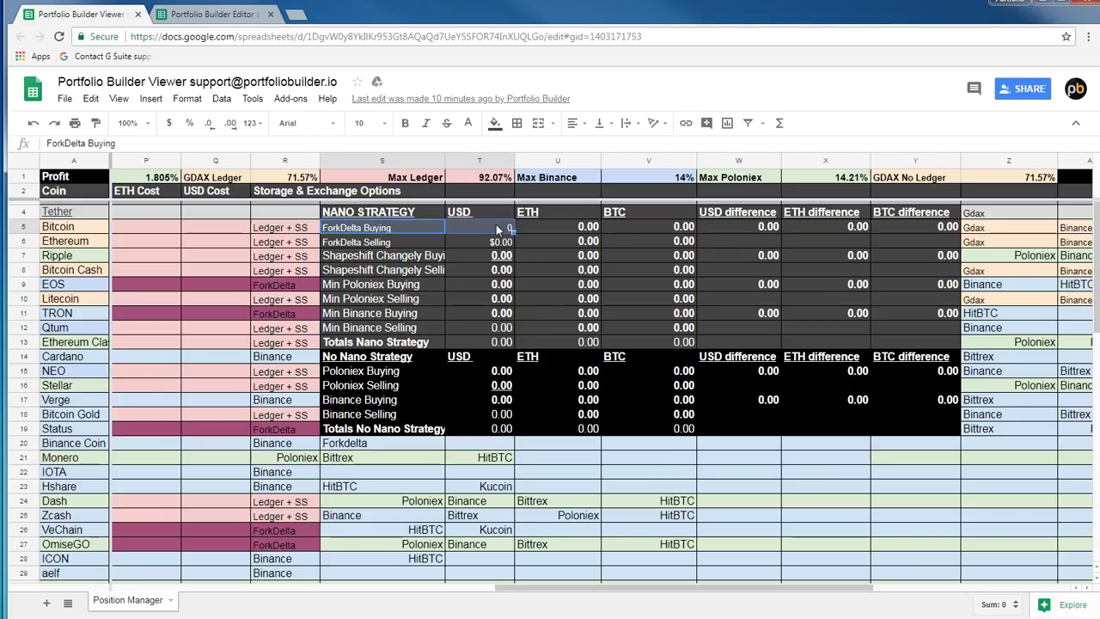
{"action": "left_click", "coordinate": [452, 237]}
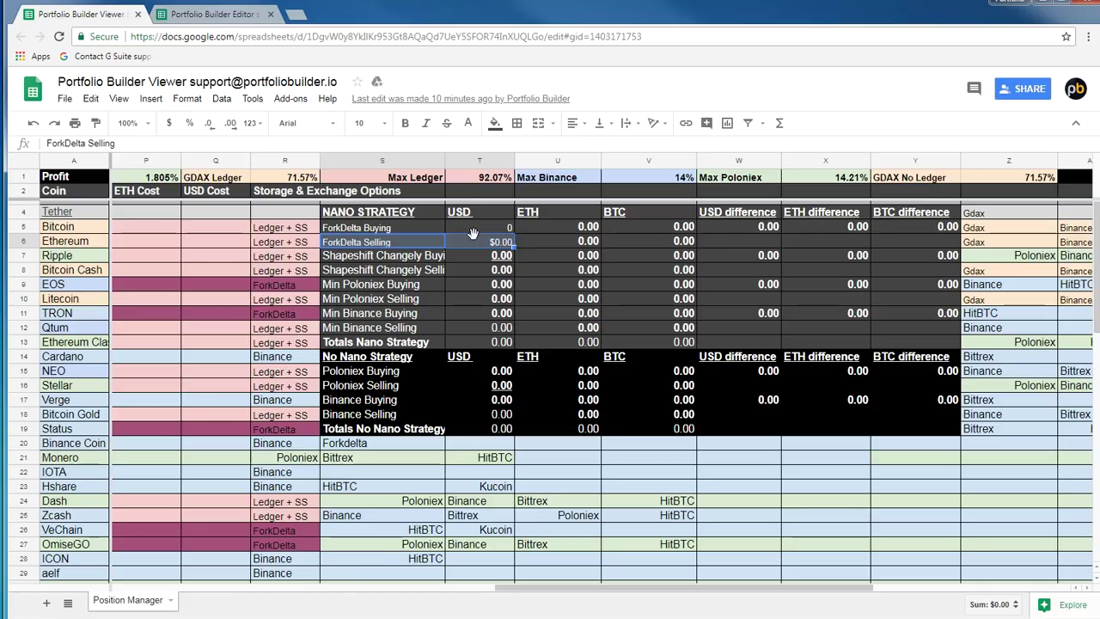
{"action": "left_click", "coordinate": [468, 266]}
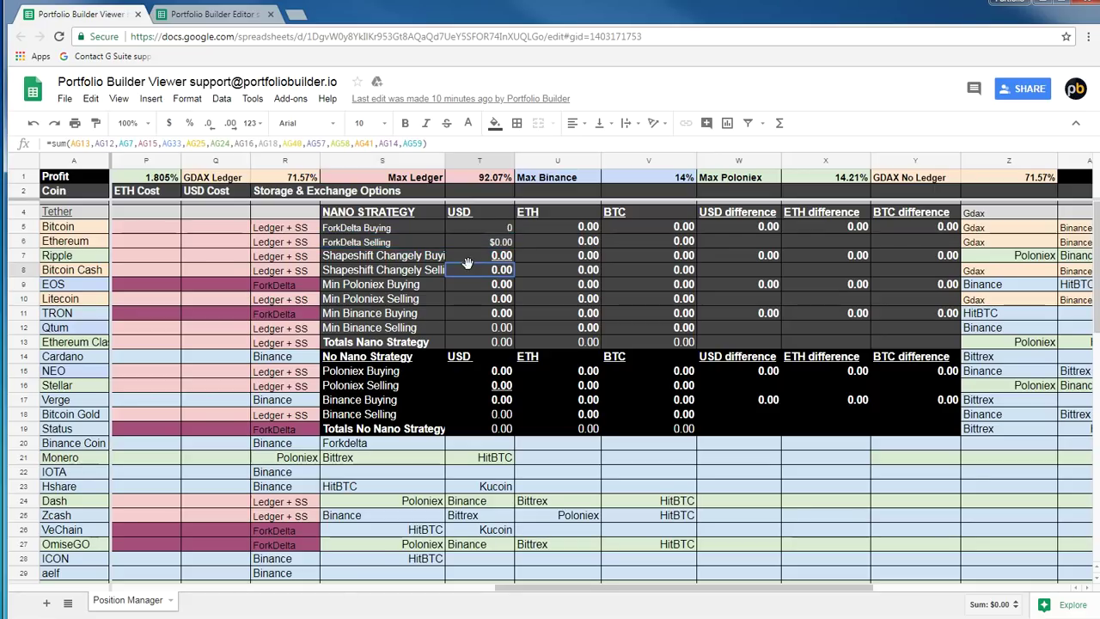
{"action": "left_click", "coordinate": [434, 256]}
{"action": "left_click", "coordinate": [416, 285]}
{"action": "left_click", "coordinate": [414, 300]}
{"action": "left_click", "coordinate": [414, 315]}
{"action": "left_click", "coordinate": [415, 329]}
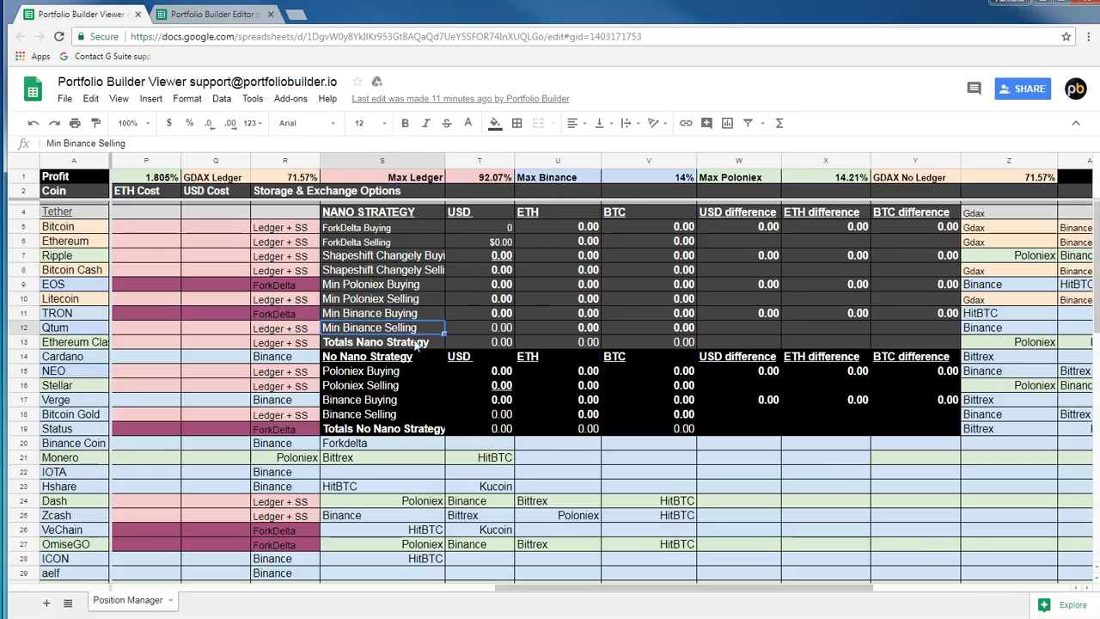
{"action": "left_click", "coordinate": [417, 343]}
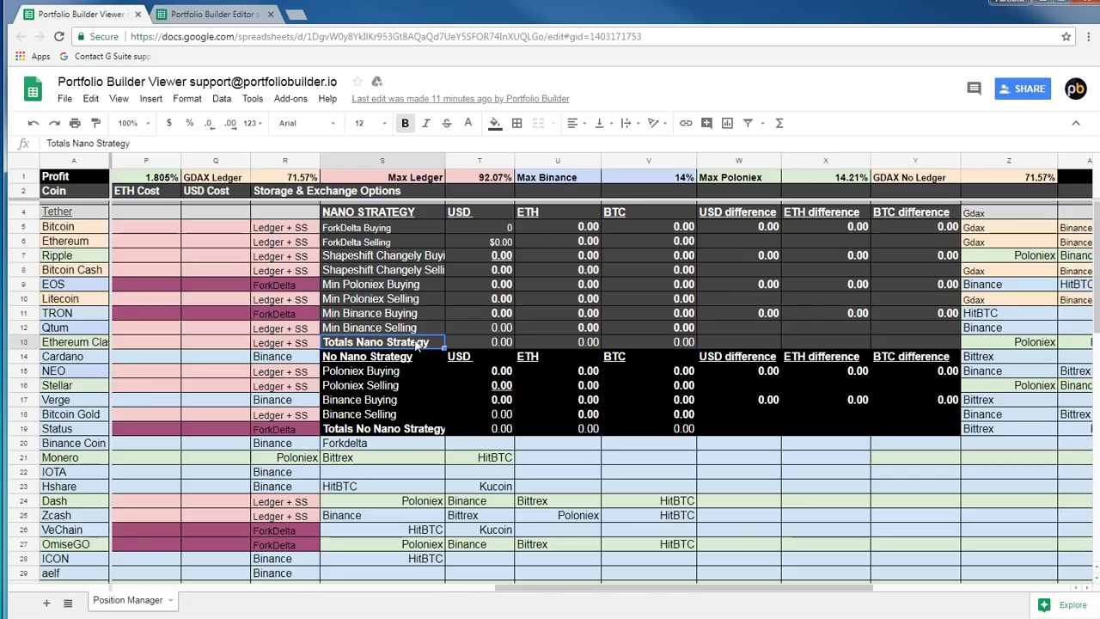
{"action": "left_click", "coordinate": [417, 301]}
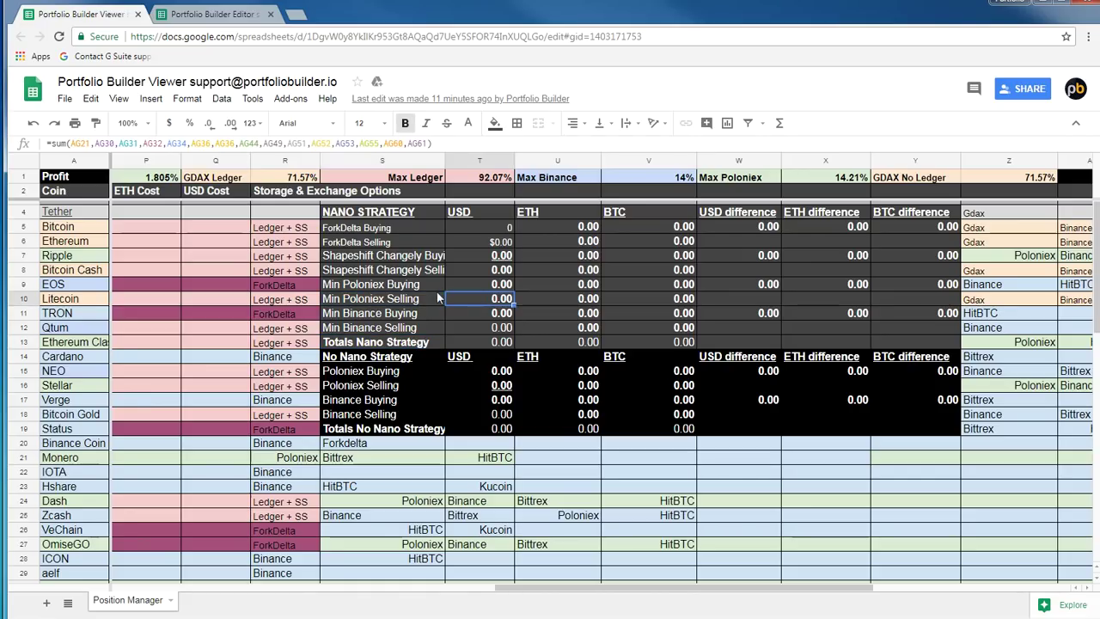
{"action": "left_click", "coordinate": [488, 302]}
{"action": "left_click", "coordinate": [491, 289]}
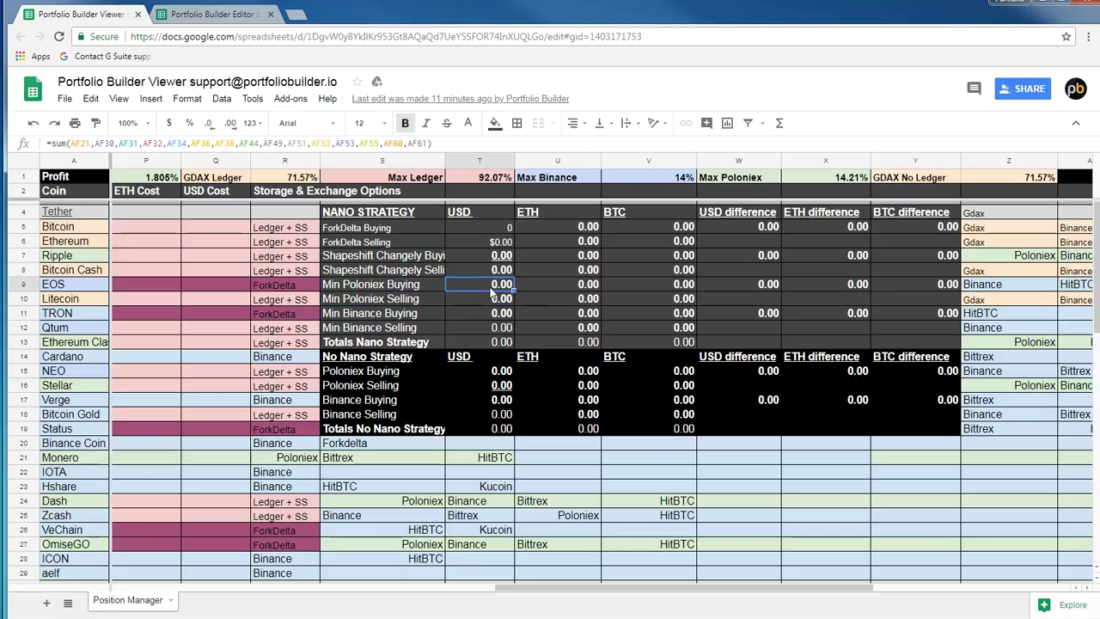
{"action": "left_click", "coordinate": [459, 322]}
{"action": "left_click", "coordinate": [463, 311]}
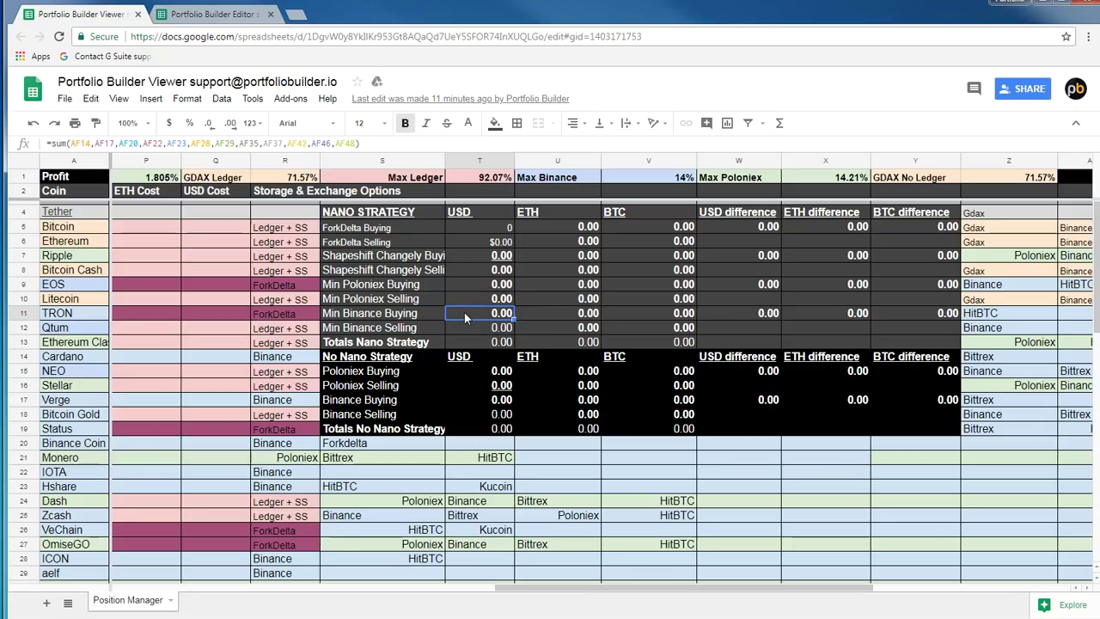
{"action": "left_click", "coordinate": [490, 331]}
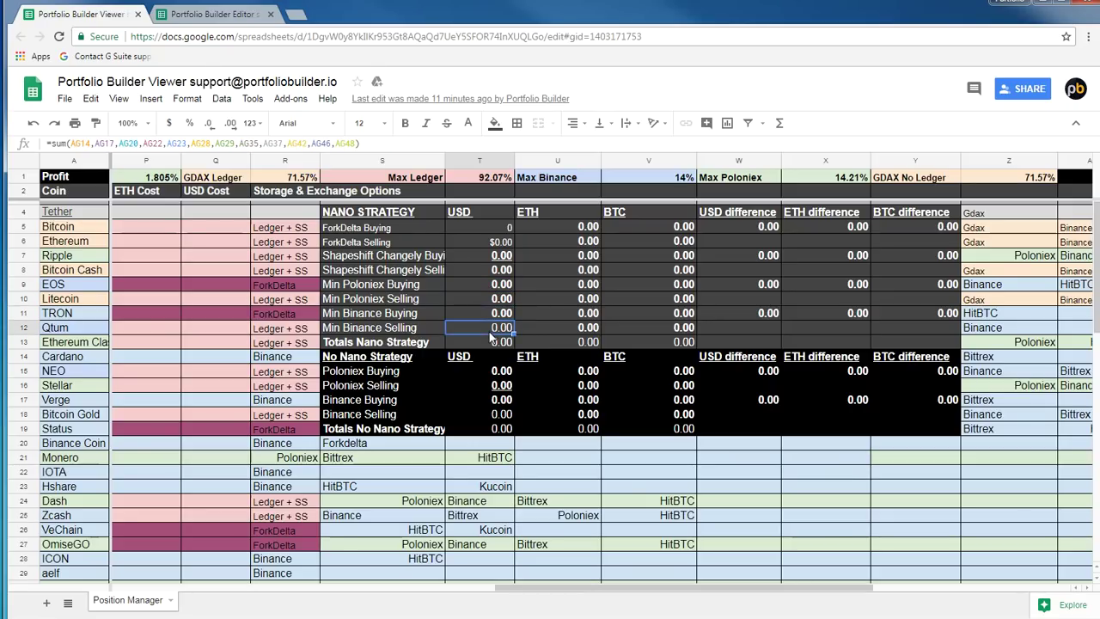
{"action": "left_click", "coordinate": [472, 297]}
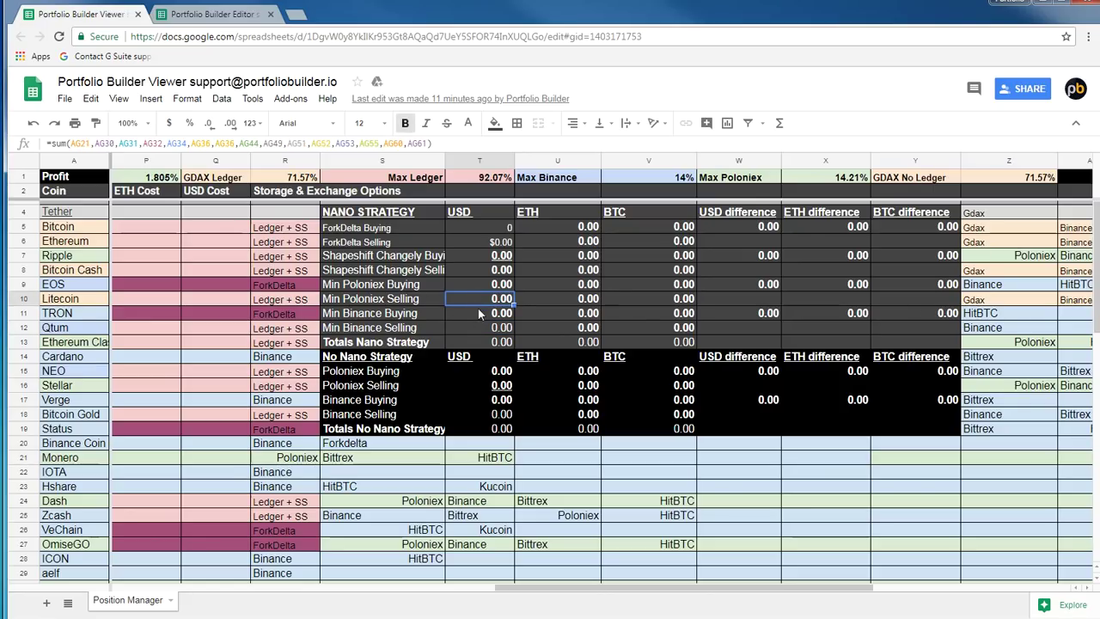
{"action": "left_click", "coordinate": [478, 313]}
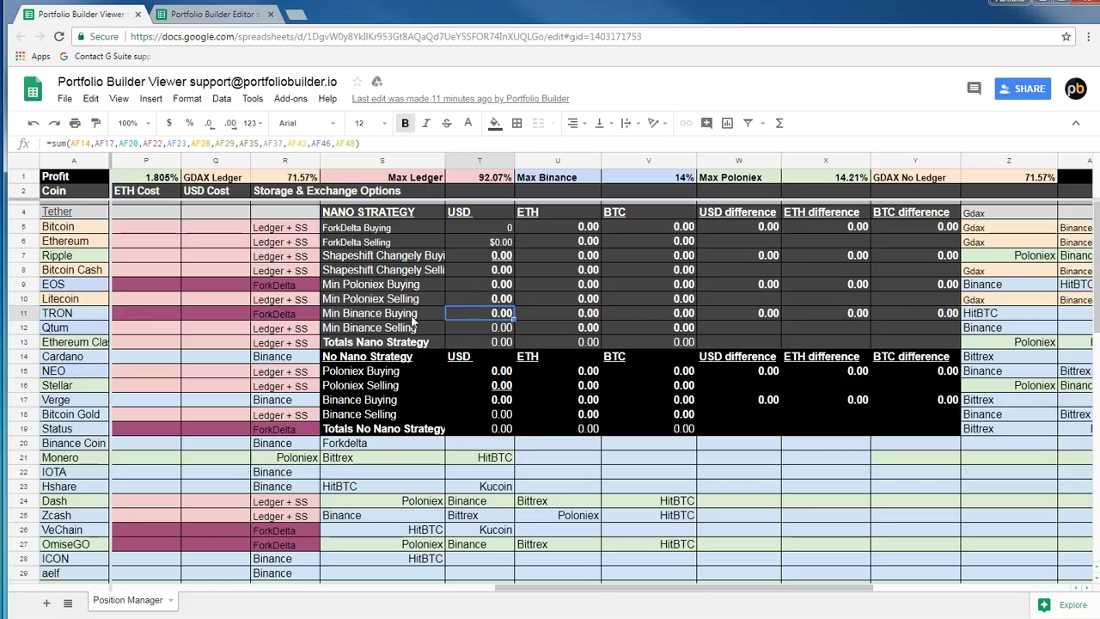
{"action": "left_click", "coordinate": [399, 316]}
{"action": "left_click", "coordinate": [466, 317]}
{"action": "left_click", "coordinate": [582, 225]}
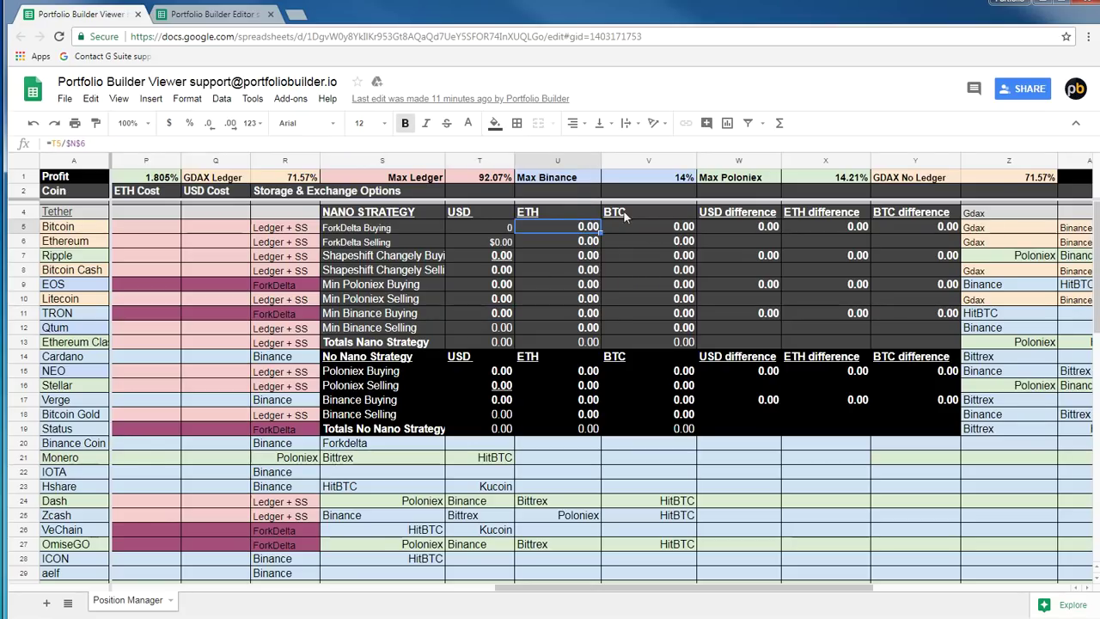
{"action": "left_click", "coordinate": [563, 210]}
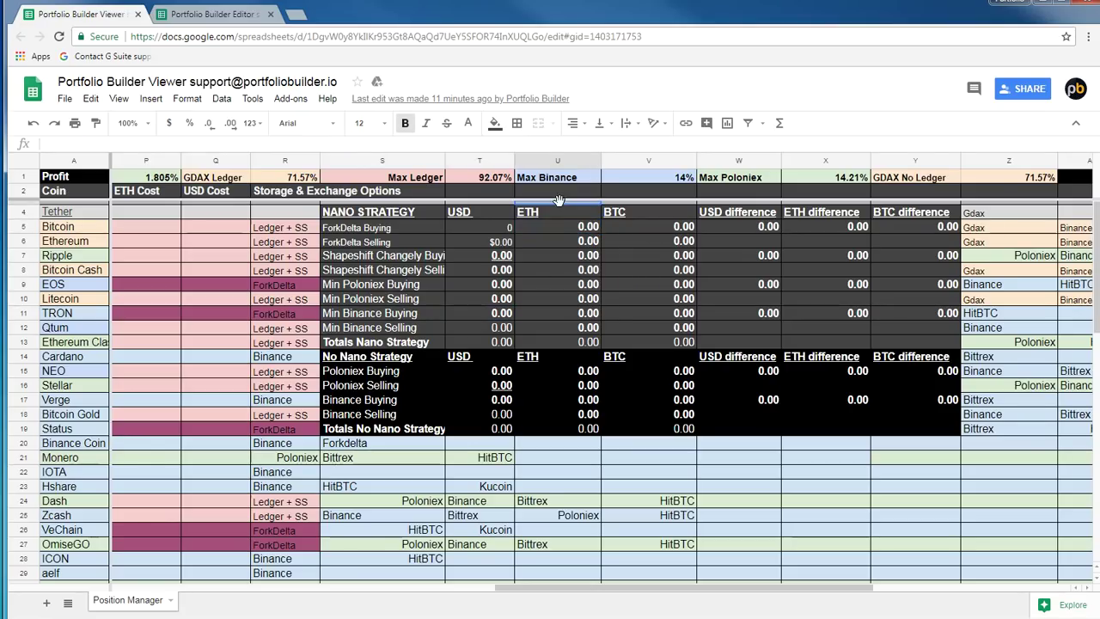
{"action": "left_click", "coordinate": [654, 211]}
{"action": "left_click_drag", "start_coordinate": [739, 212], "coordinate": [915, 317]}
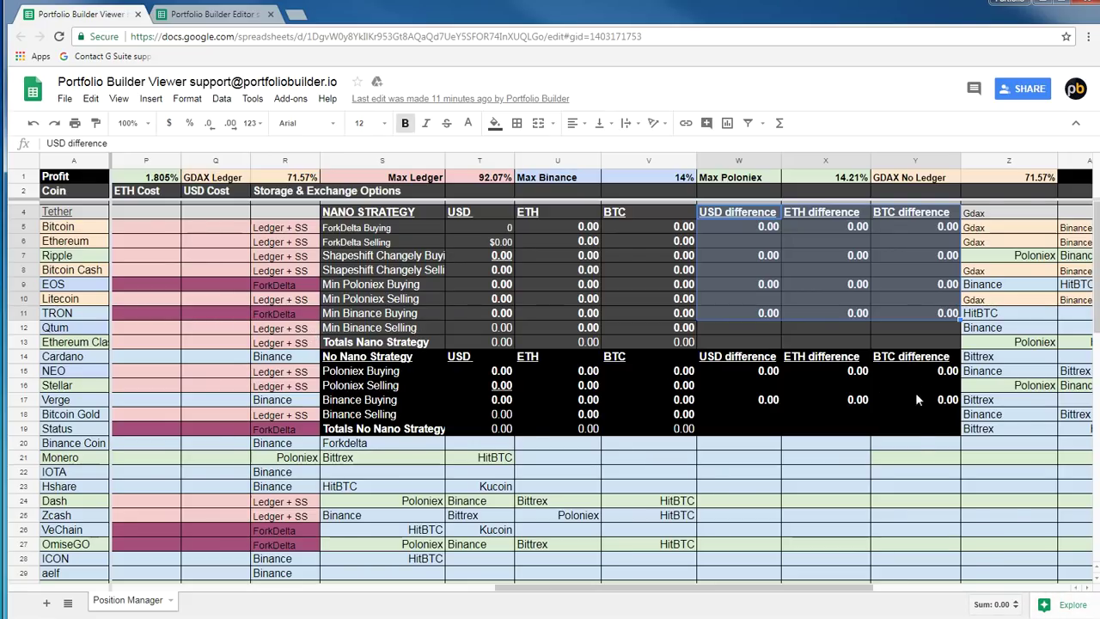
{"action": "left_click", "coordinate": [918, 428]}
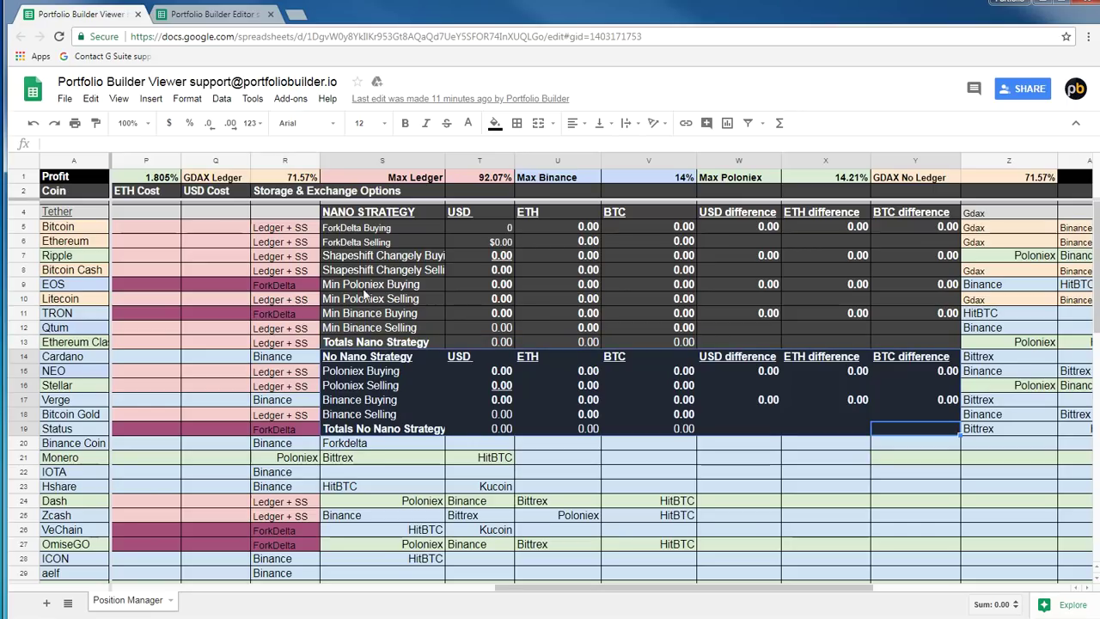
{"action": "left_click", "coordinate": [365, 415]}
{"action": "left_click", "coordinate": [362, 387]}
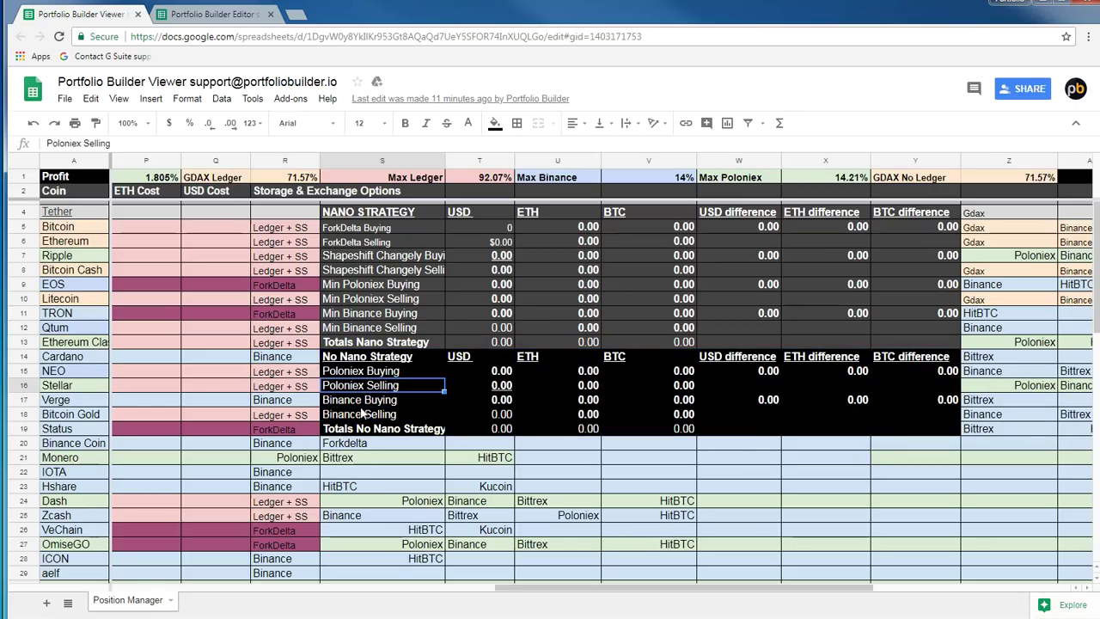
{"action": "left_click", "coordinate": [363, 401]}
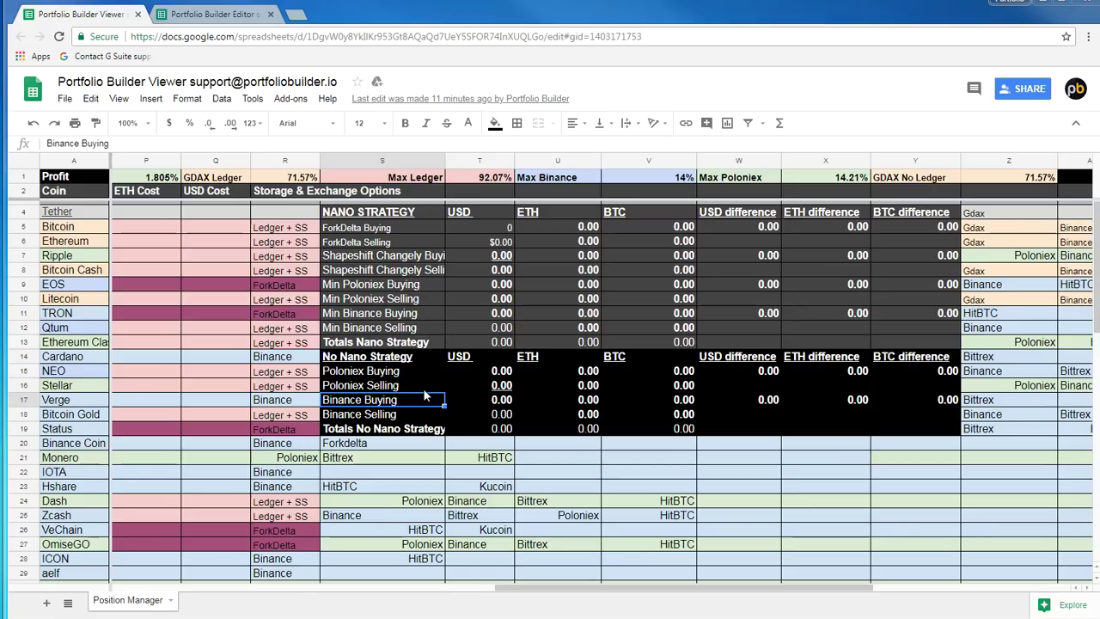
{"action": "left_click_drag", "start_coordinate": [627, 596], "coordinate": [170, 579]}
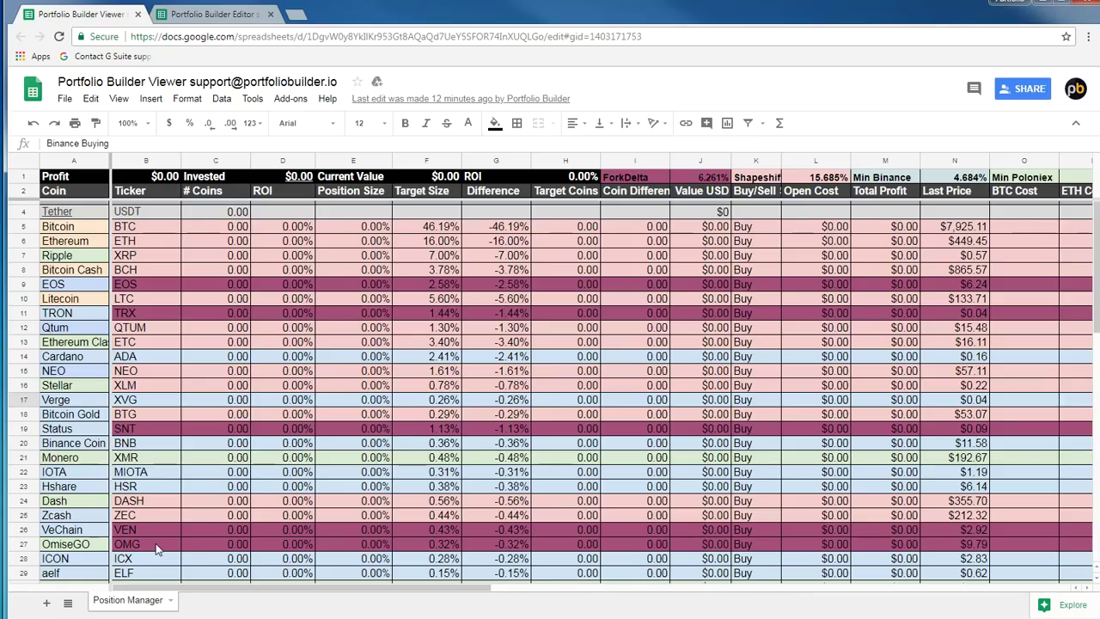
{"action": "left_click", "coordinate": [214, 14]}
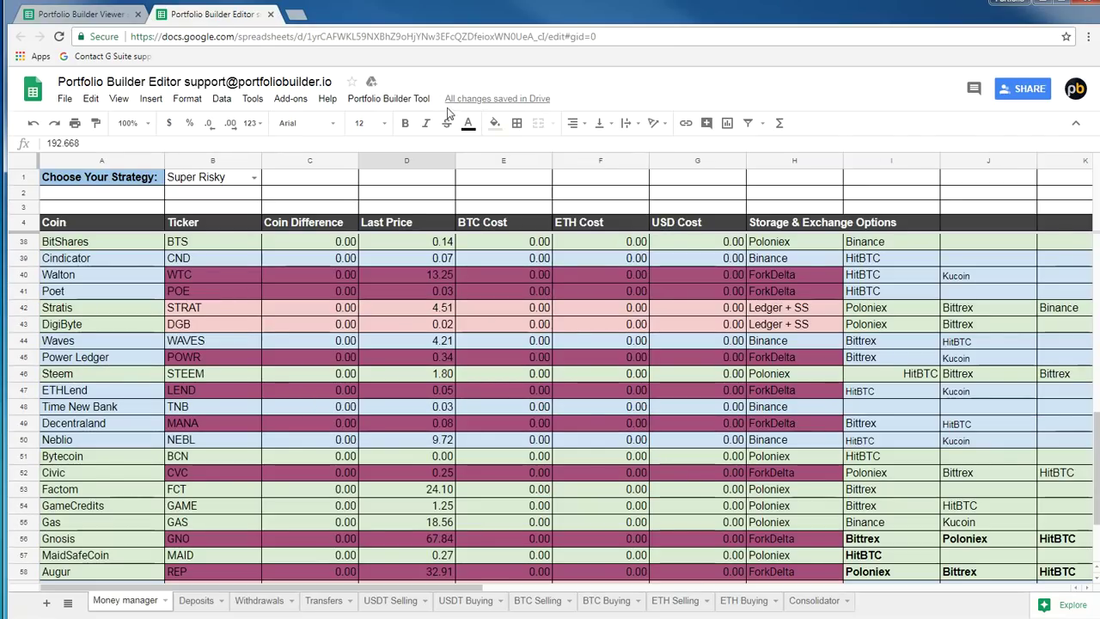
{"action": "left_click", "coordinate": [411, 99]}
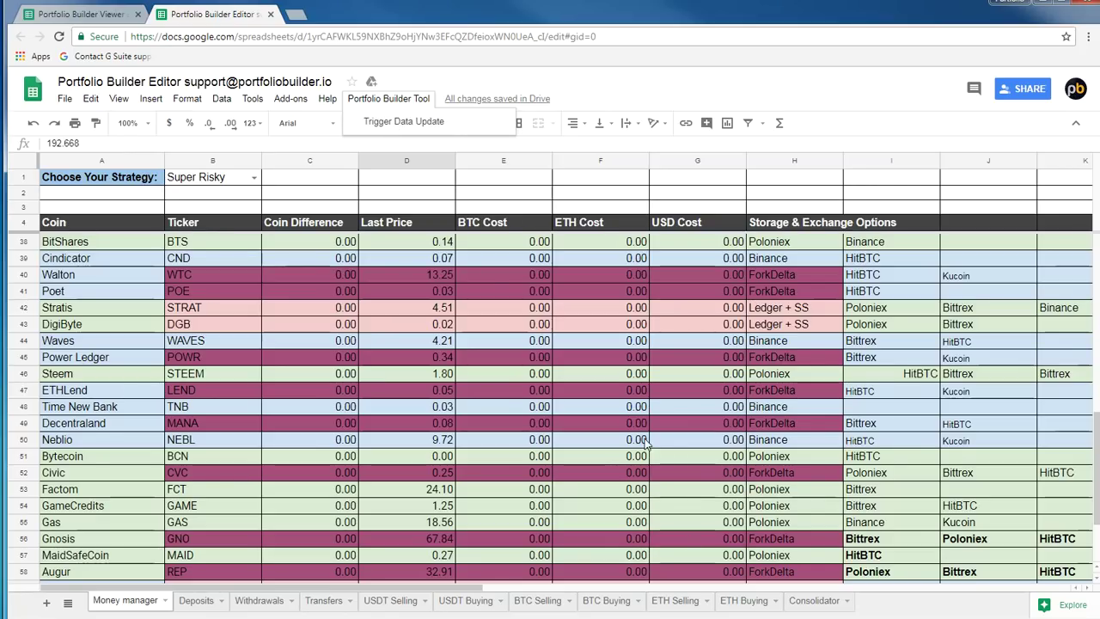
{"action": "left_click", "coordinate": [601, 439]}
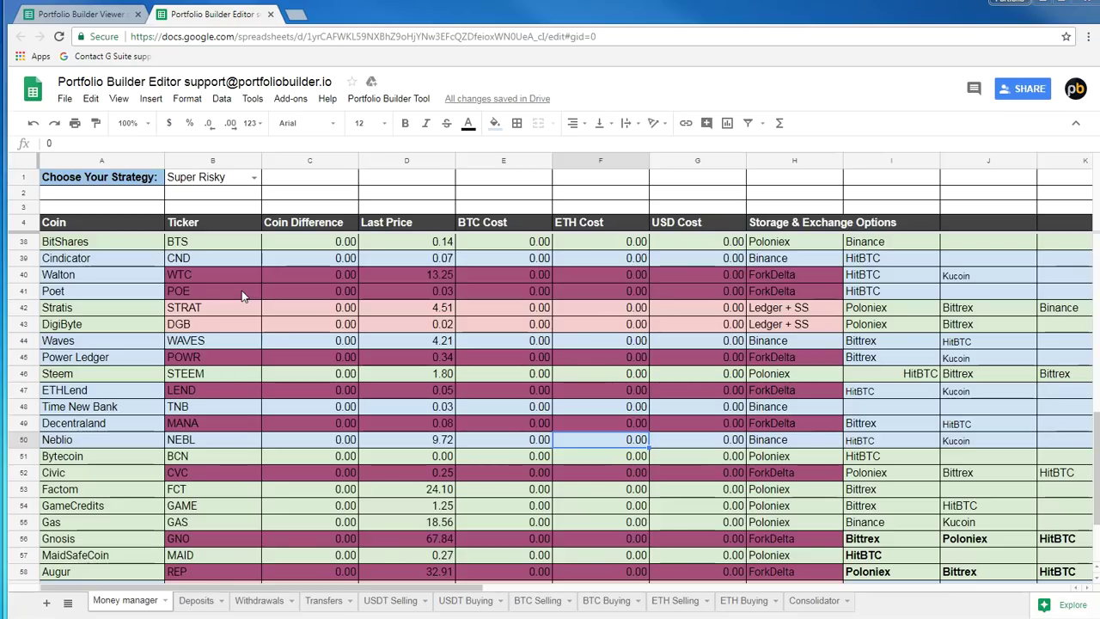
{"action": "left_click", "coordinate": [303, 258]}
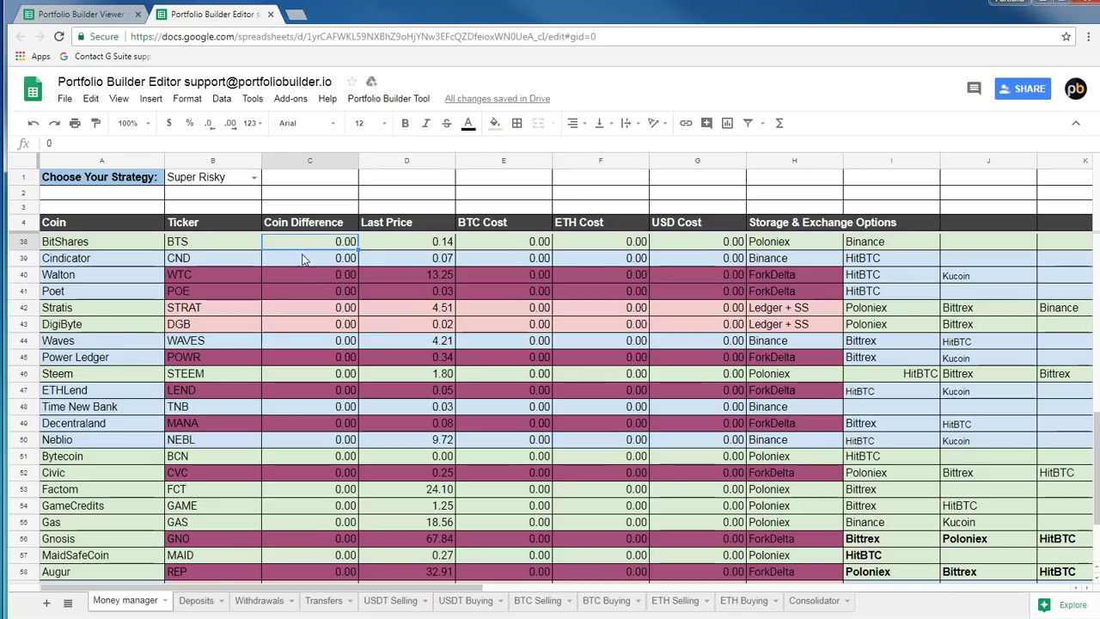
{"action": "left_click", "coordinate": [315, 160]}
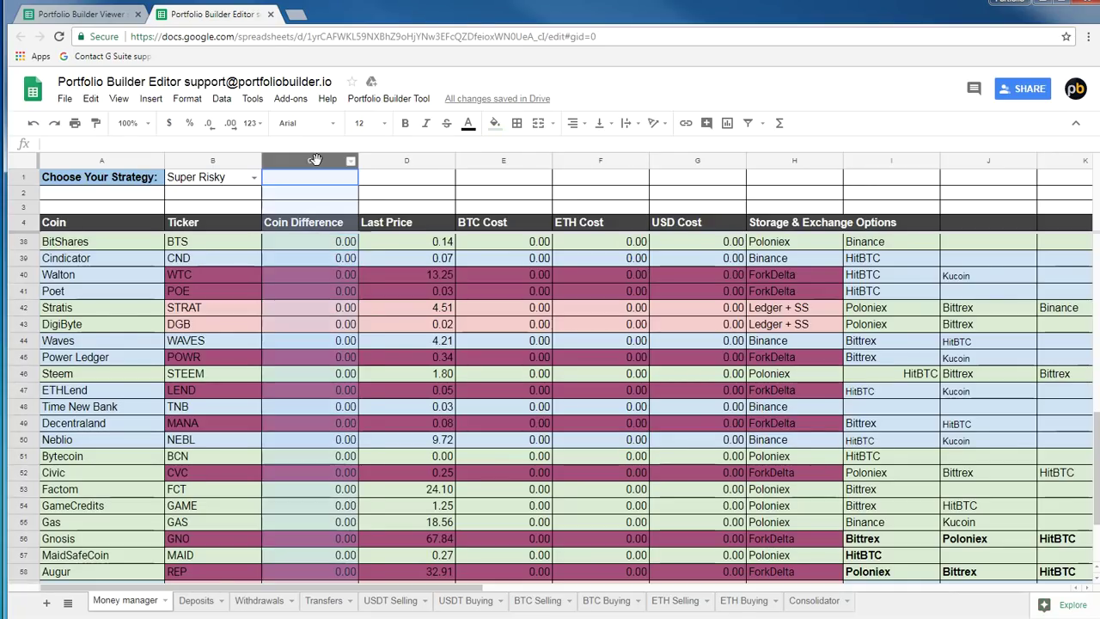
{"action": "left_click", "coordinate": [347, 258]}
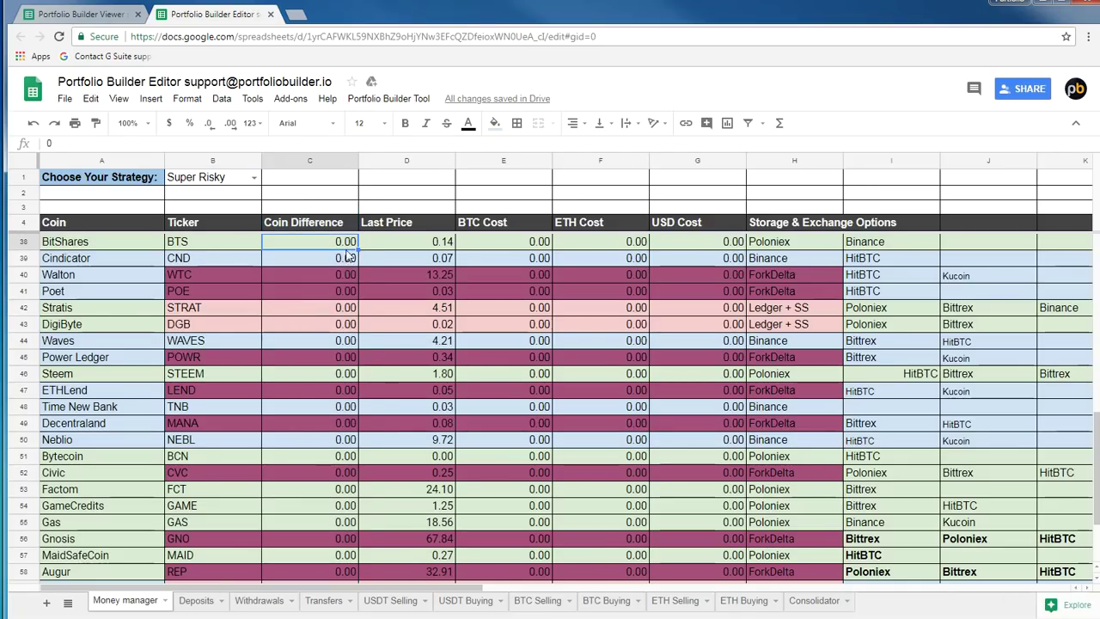
{"action": "left_click", "coordinate": [301, 346]}
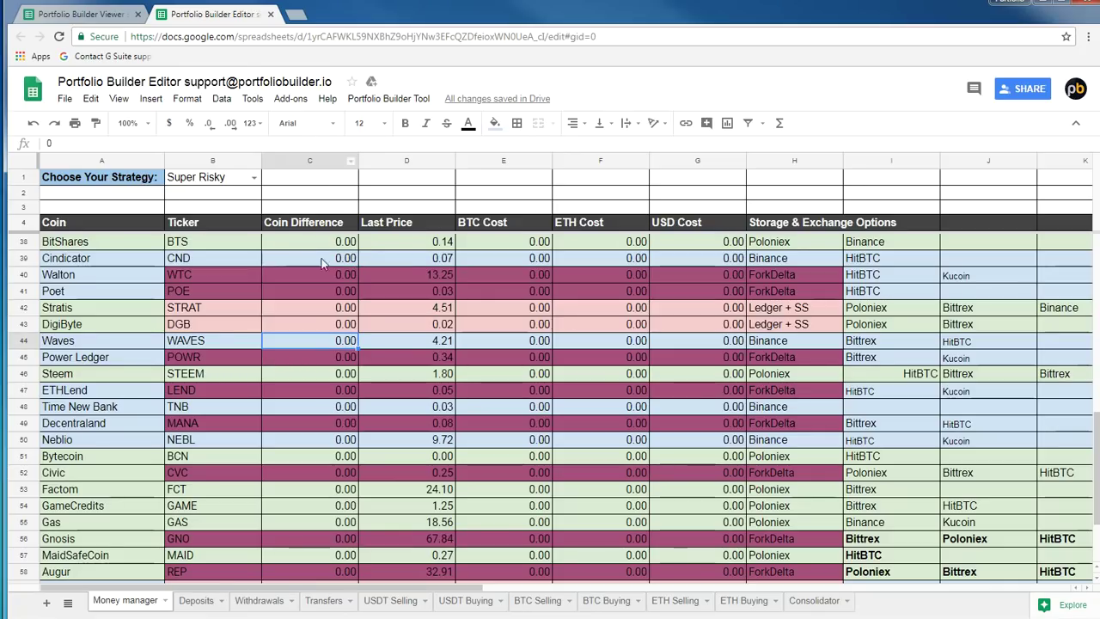
{"action": "scroll", "coordinate": [332, 272], "scroll_direction": "down", "scroll_amount": 2}
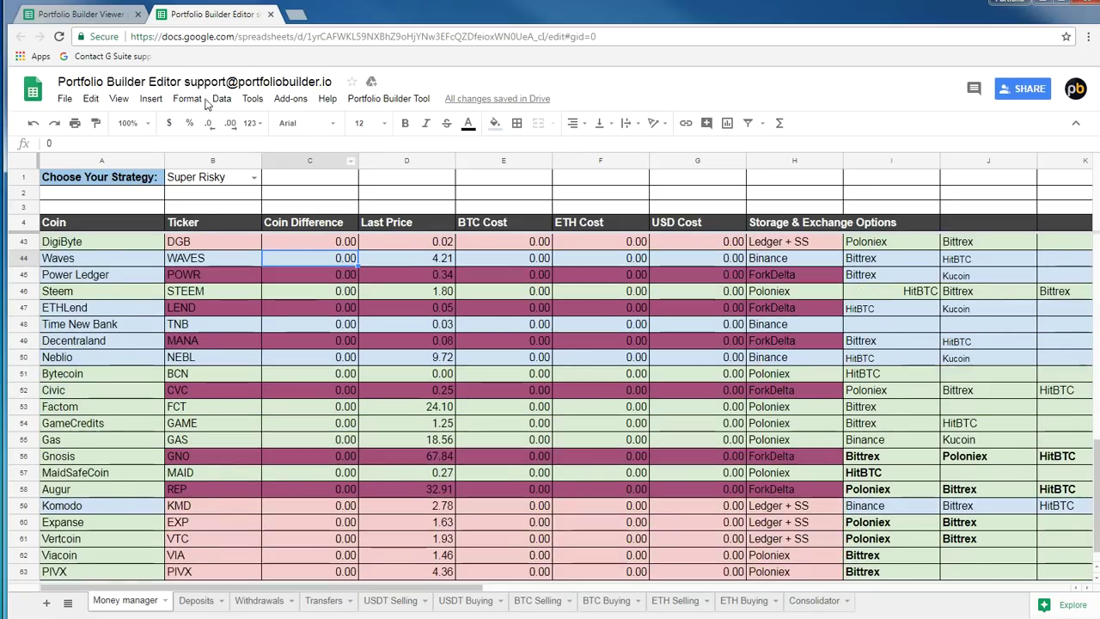
{"action": "scroll", "coordinate": [331, 271], "scroll_direction": "up", "scroll_amount": 1}
{"action": "left_click", "coordinate": [90, 18]}
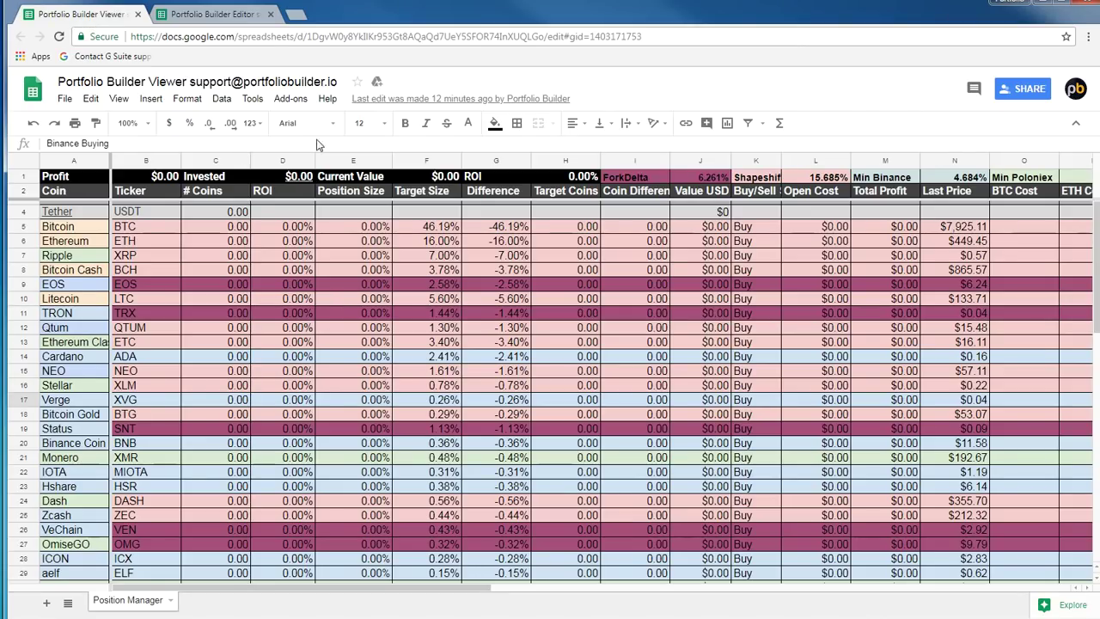
{"action": "left_click", "coordinate": [263, 16]}
{"action": "left_click", "coordinate": [340, 311]}
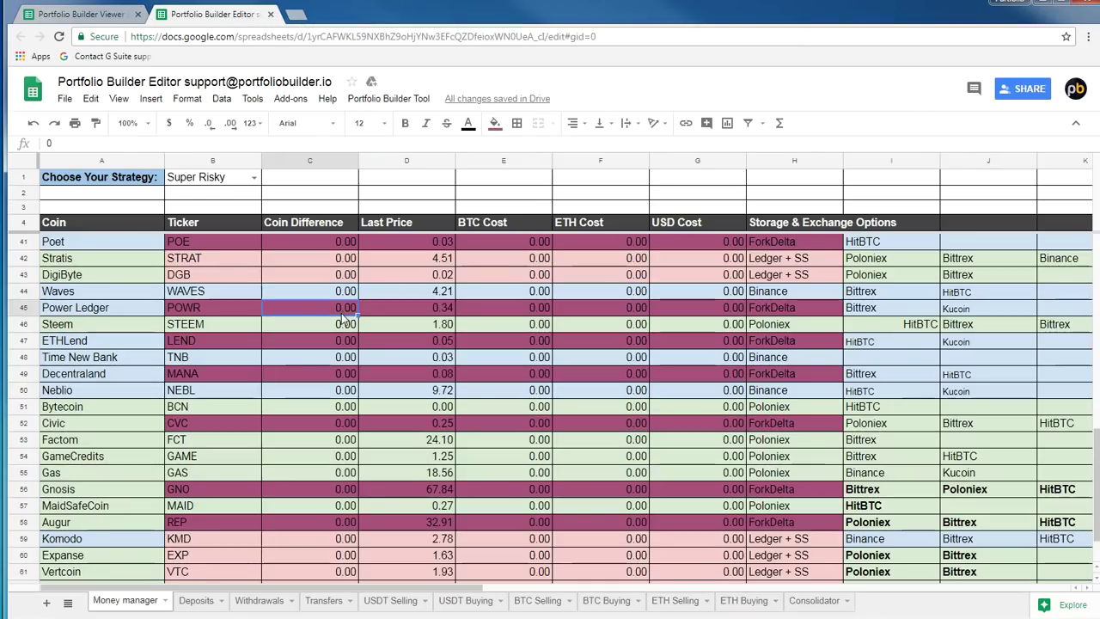
{"action": "left_click", "coordinate": [339, 327]}
{"action": "scroll", "coordinate": [328, 293], "scroll_direction": "down", "scroll_amount": 2}
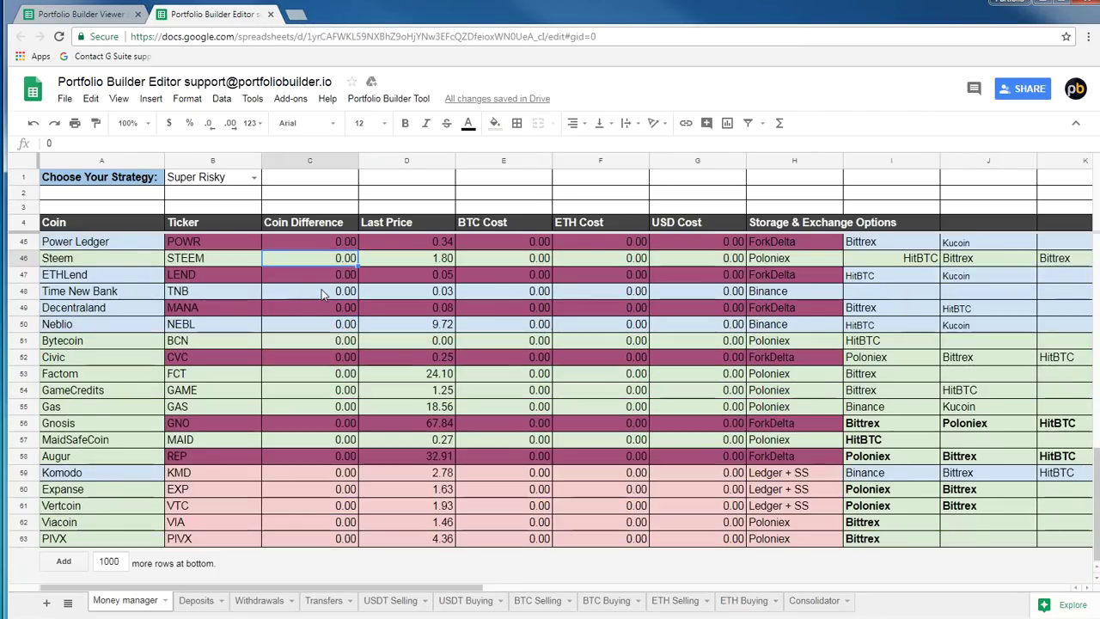
{"action": "scroll", "coordinate": [328, 288], "scroll_direction": "up", "scroll_amount": 2}
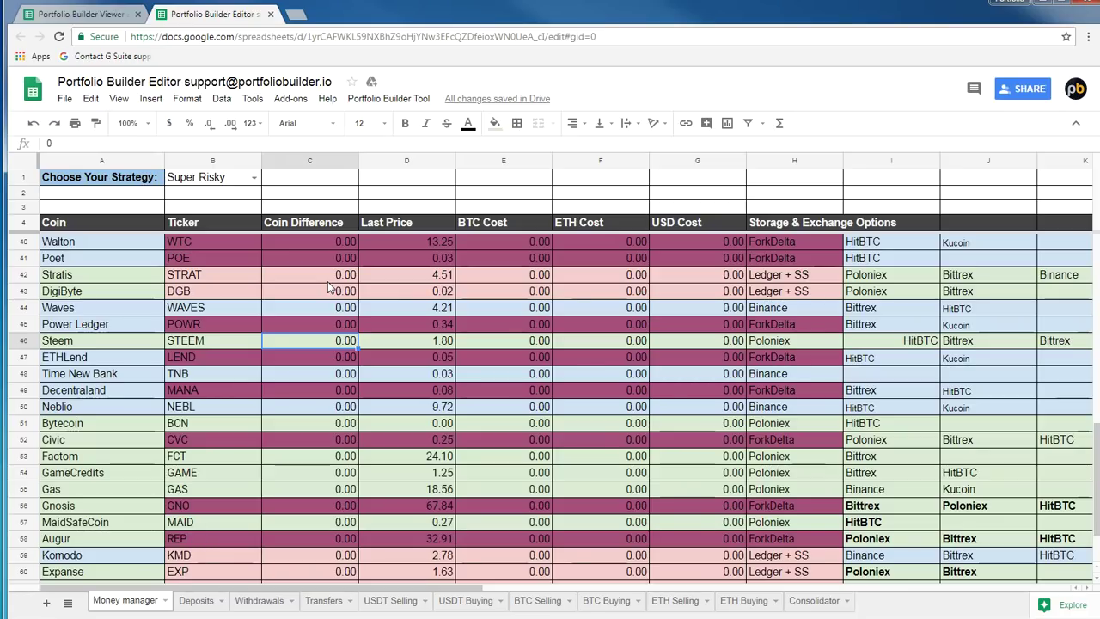
{"action": "left_click", "coordinate": [337, 245]}
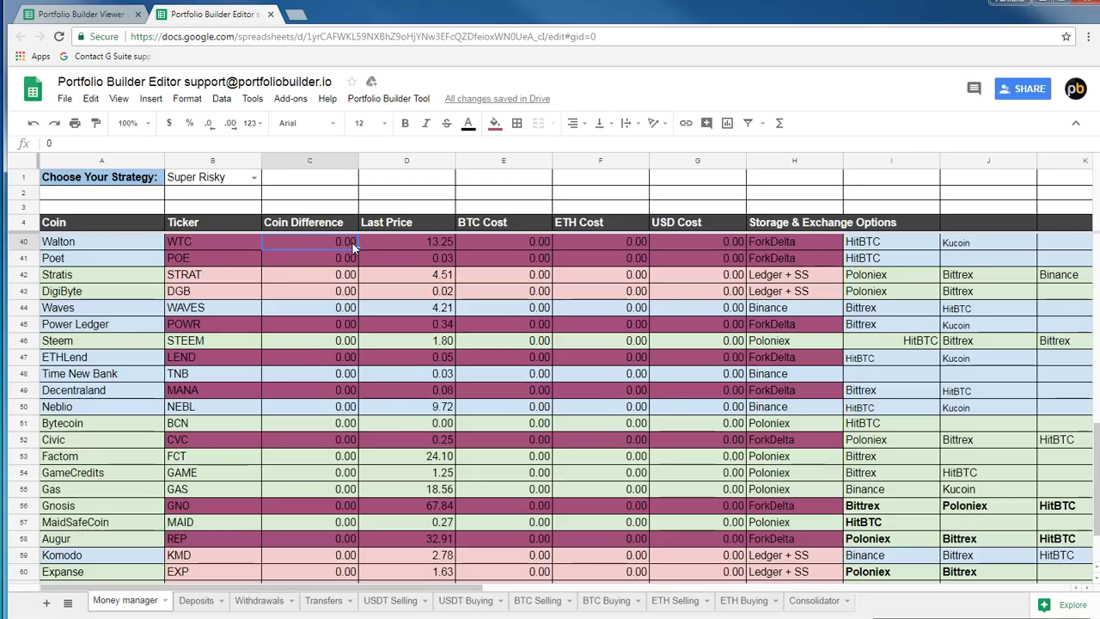
{"action": "scroll", "coordinate": [325, 384], "scroll_direction": "down", "scroll_amount": 3}
{"action": "scroll", "coordinate": [325, 384], "scroll_direction": "up", "scroll_amount": 4}
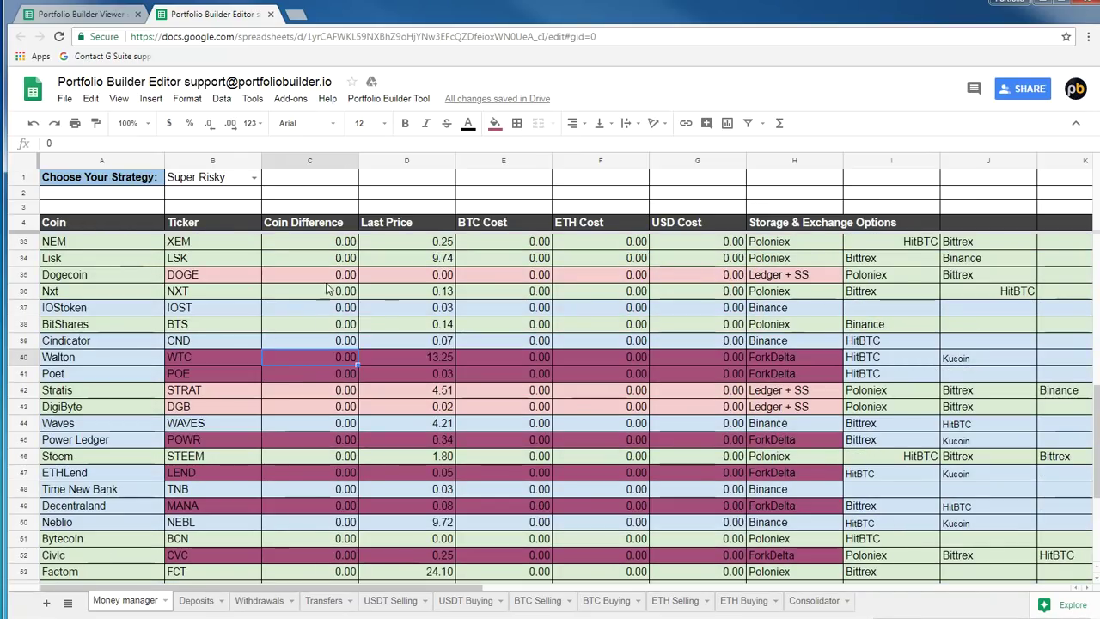
{"action": "scroll", "coordinate": [296, 430], "scroll_direction": "down", "scroll_amount": 2}
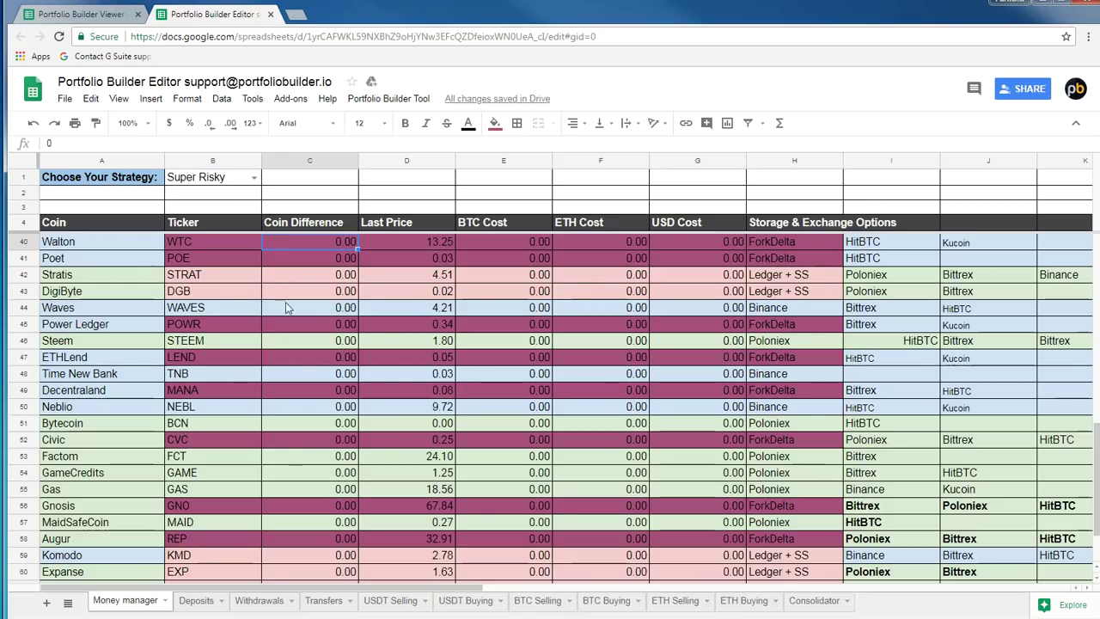
{"action": "left_click", "coordinate": [301, 305]}
{"action": "left_click", "coordinate": [316, 358]}
{"action": "left_click", "coordinate": [348, 407]}
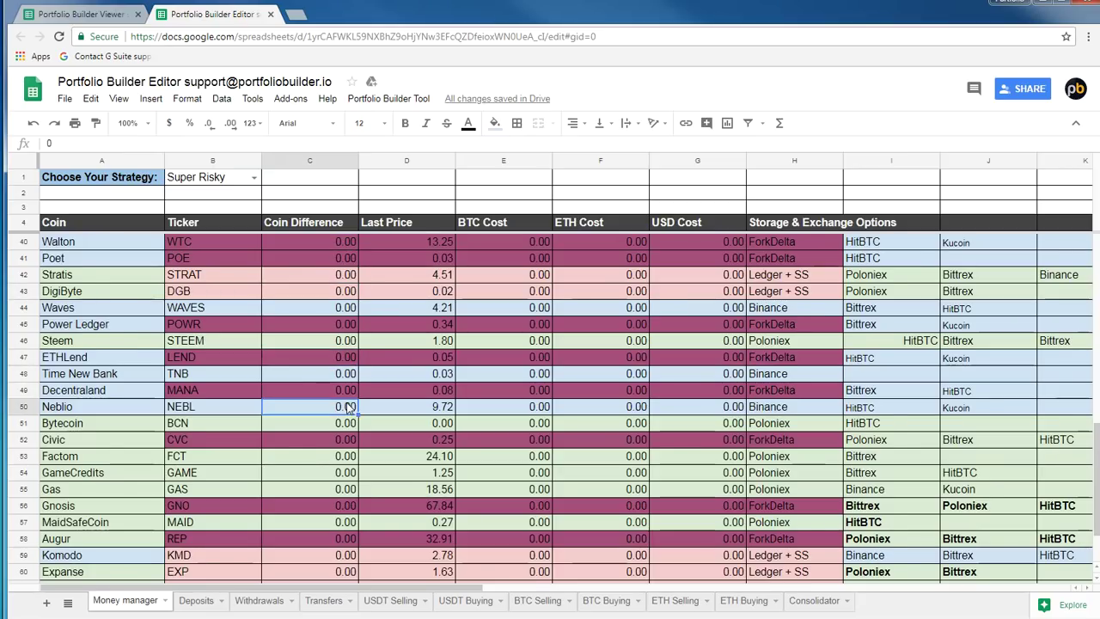
{"action": "scroll", "coordinate": [349, 408], "scroll_direction": "down", "scroll_amount": 1}
{"action": "left_click", "coordinate": [350, 408]}
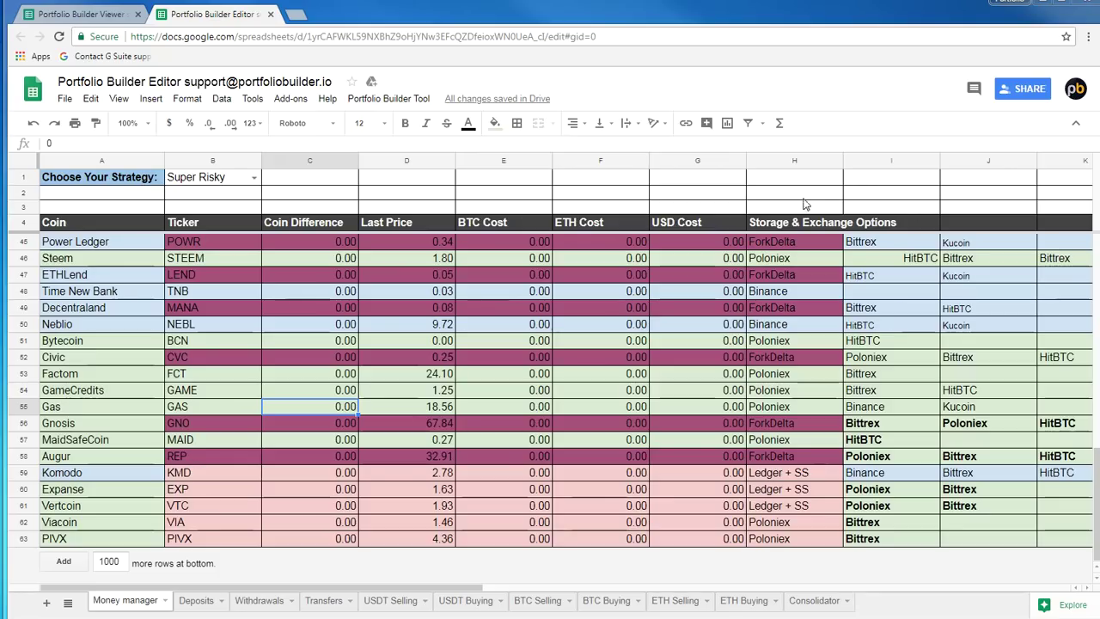
{"action": "left_click", "coordinate": [448, 358]}
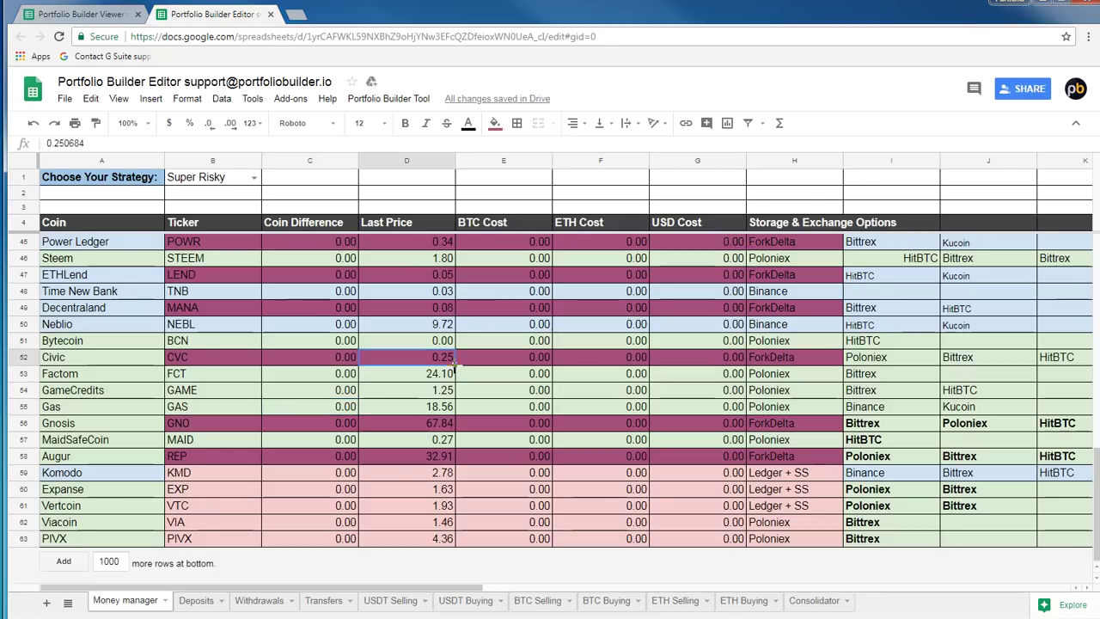
{"action": "scroll", "coordinate": [430, 375], "scroll_direction": "up", "scroll_amount": 3}
{"action": "scroll", "coordinate": [430, 375], "scroll_direction": "up", "scroll_amount": 7}
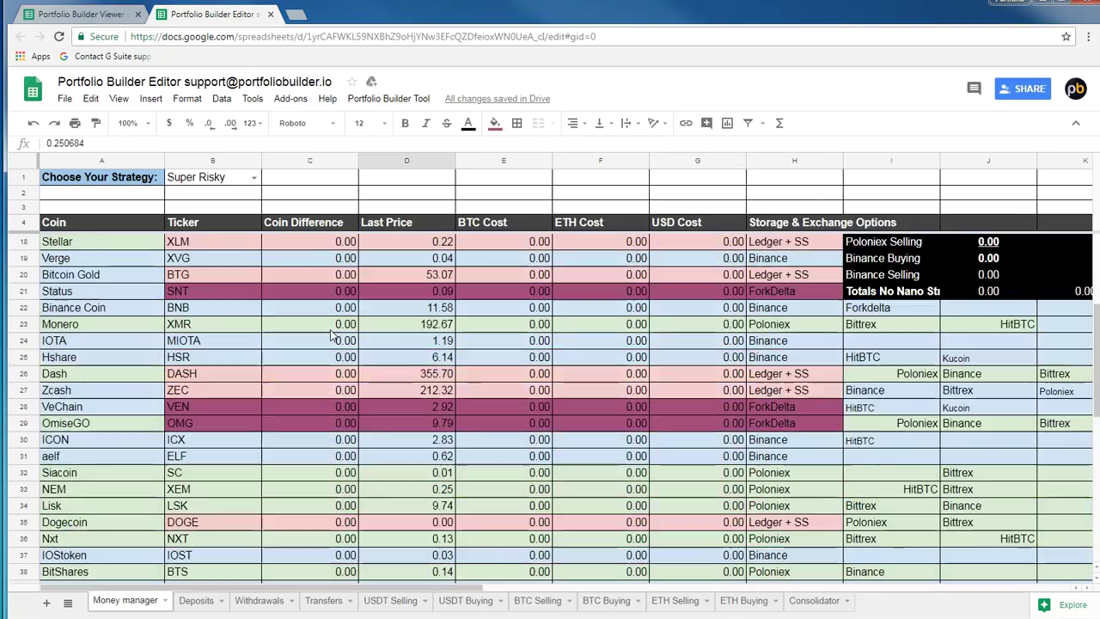
{"action": "scroll", "coordinate": [583, 312], "scroll_direction": "up", "scroll_amount": 3}
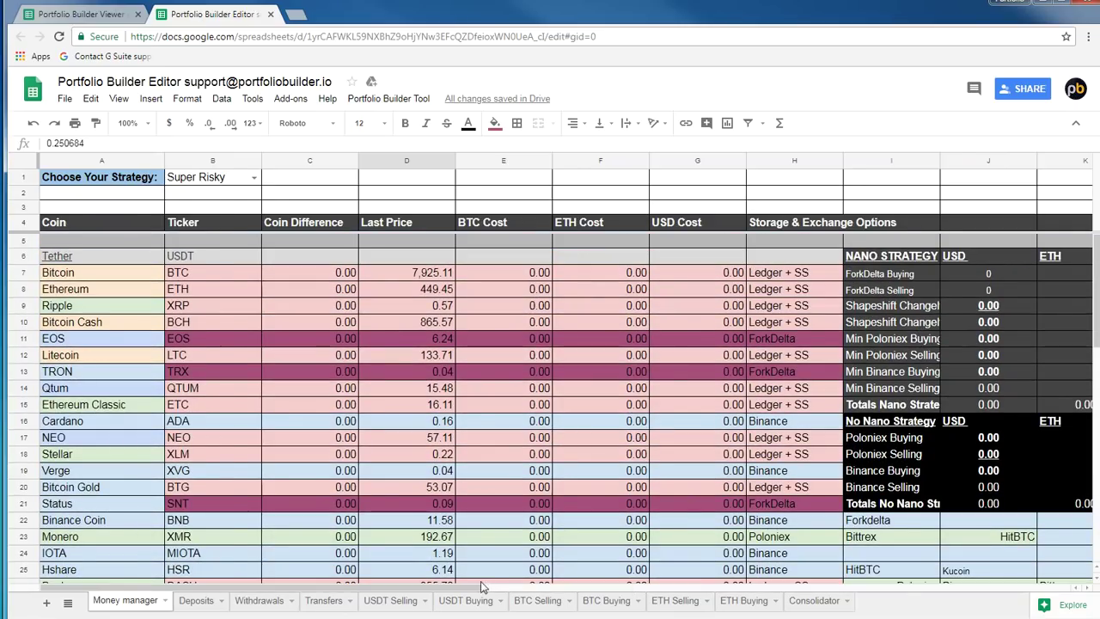
Select the Nano strategy USD and ETH difference values (M6:M13, N6:N13) and the first BTC difference, O7
{"action": "left_click_drag", "start_coordinate": [493, 590], "coordinate": [727, 590]}
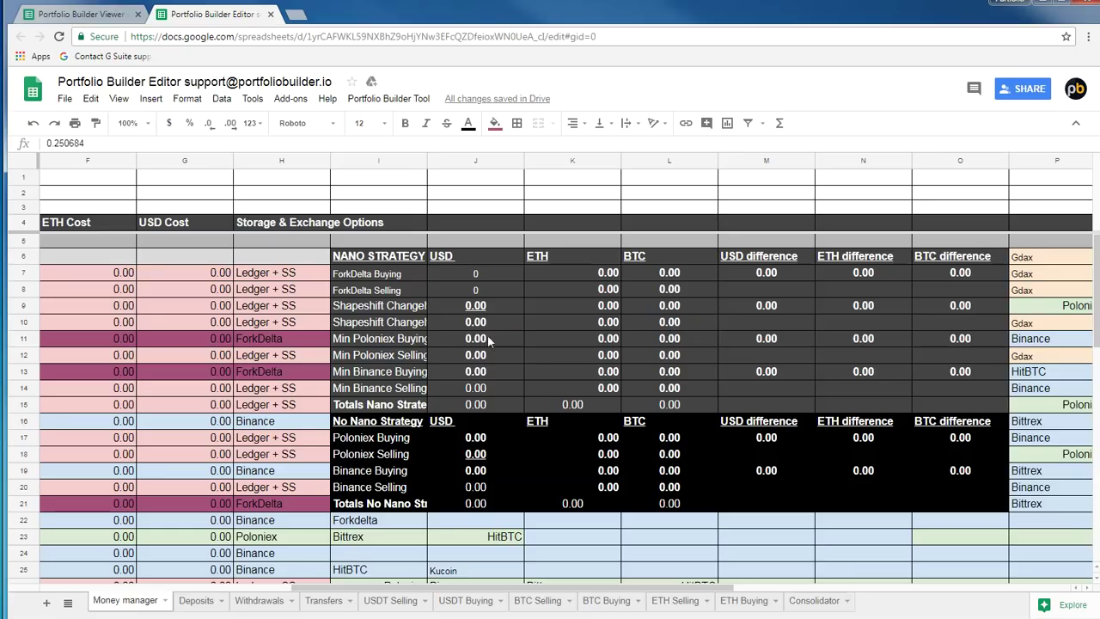
{"action": "left_click_drag", "start_coordinate": [752, 260], "coordinate": [763, 380]}
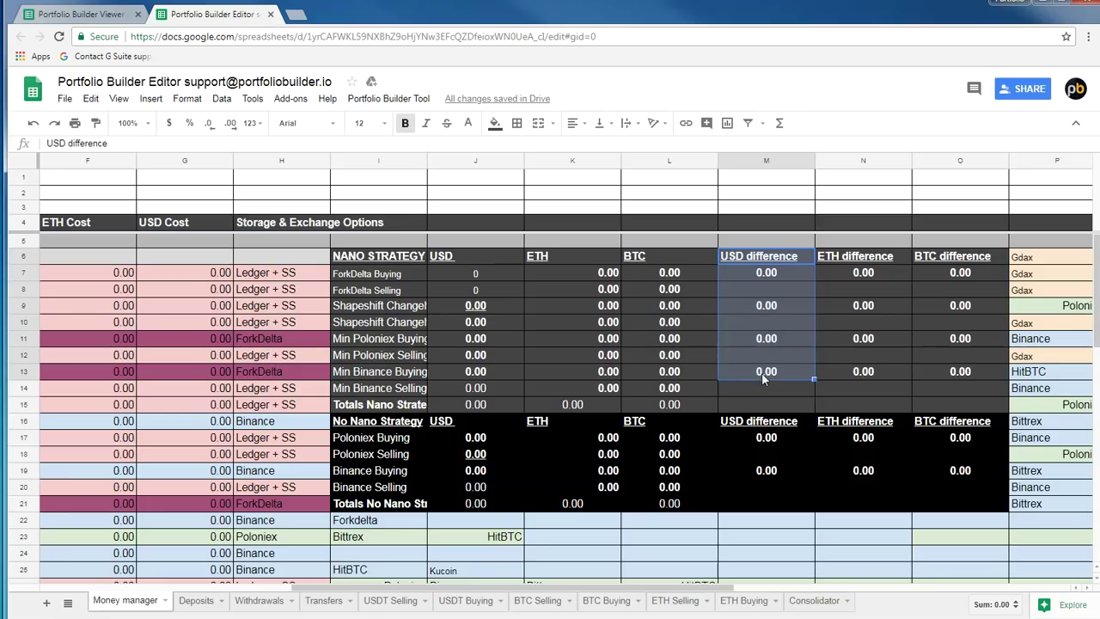
{"action": "left_click_drag", "start_coordinate": [847, 262], "coordinate": [850, 371]}
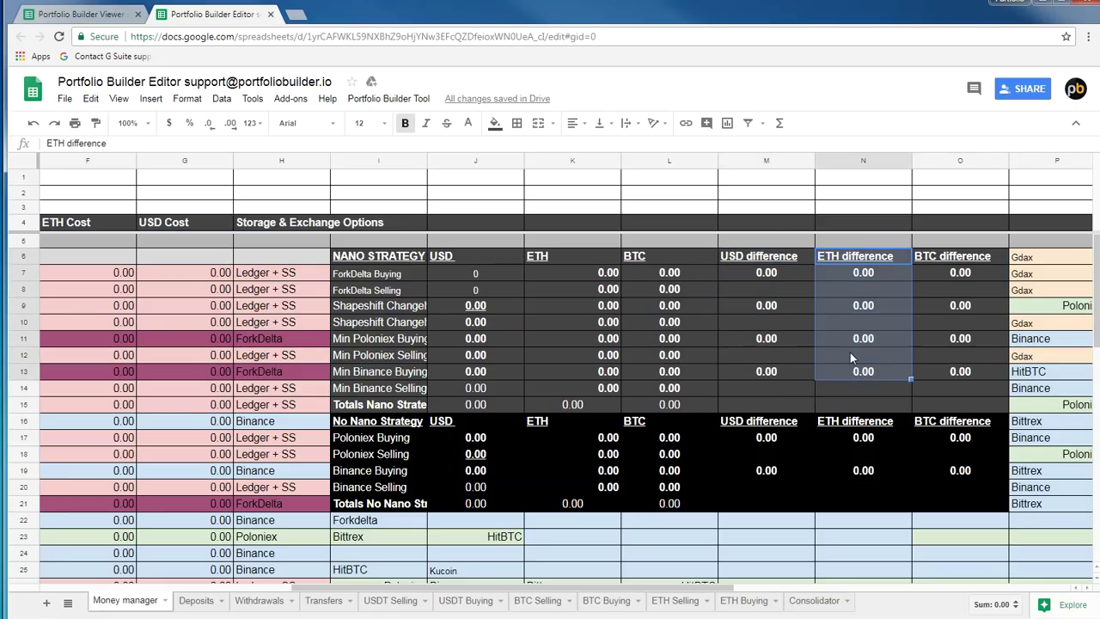
{"action": "left_click", "coordinate": [951, 273]}
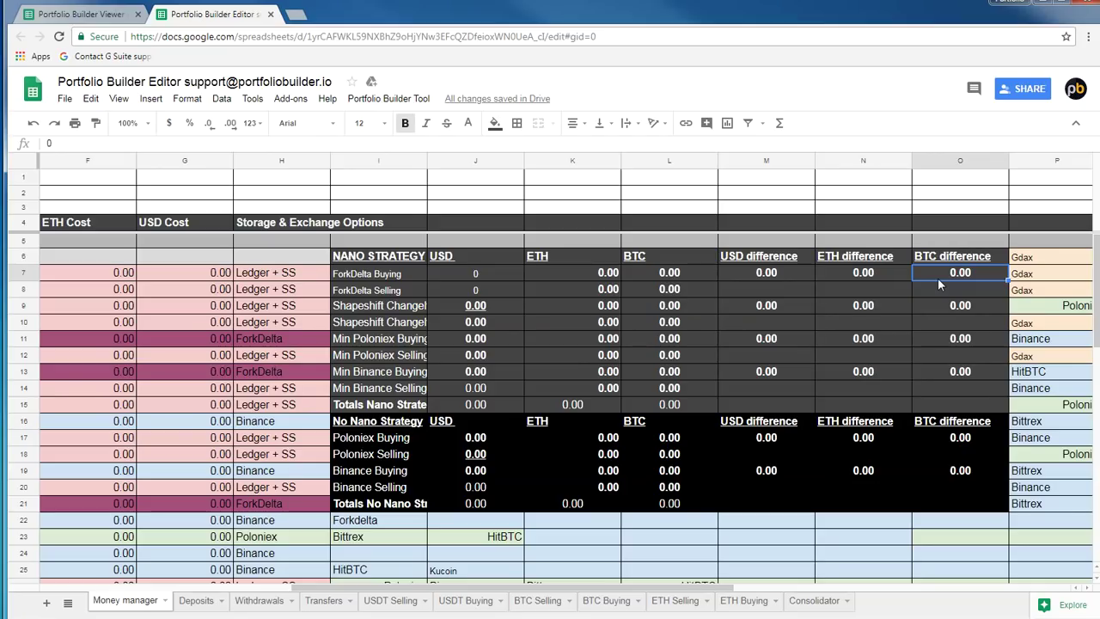
{"action": "left_click_drag", "start_coordinate": [604, 588], "coordinate": [187, 584]}
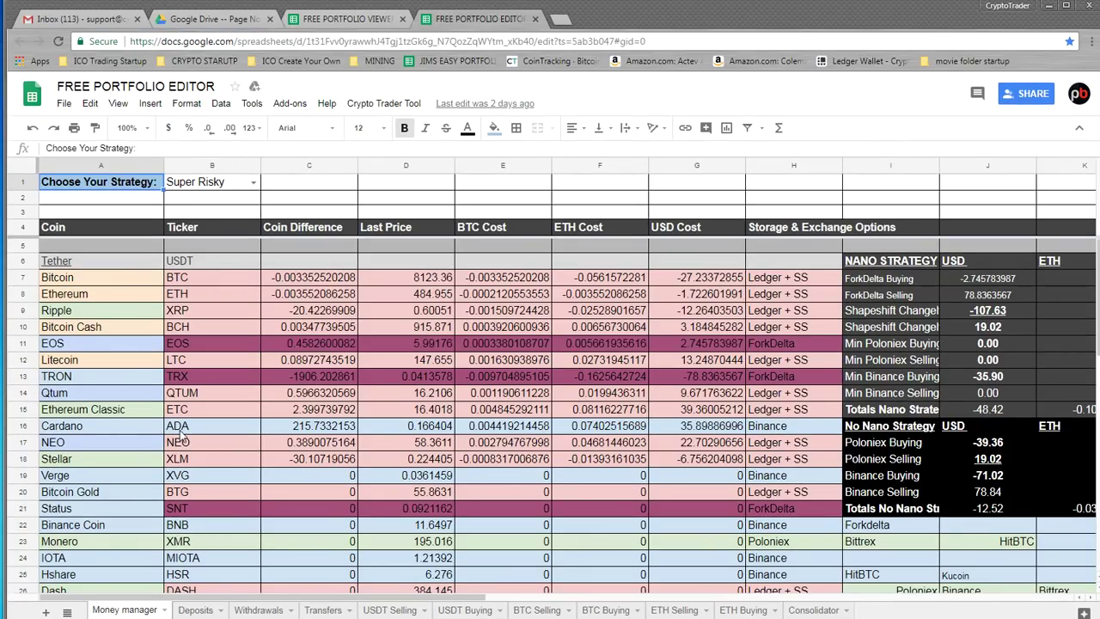
Leave the B1 strategy dropdown on Super Risky, then select the Stellar and Bitcoin entries
{"action": "left_click", "coordinate": [253, 182]}
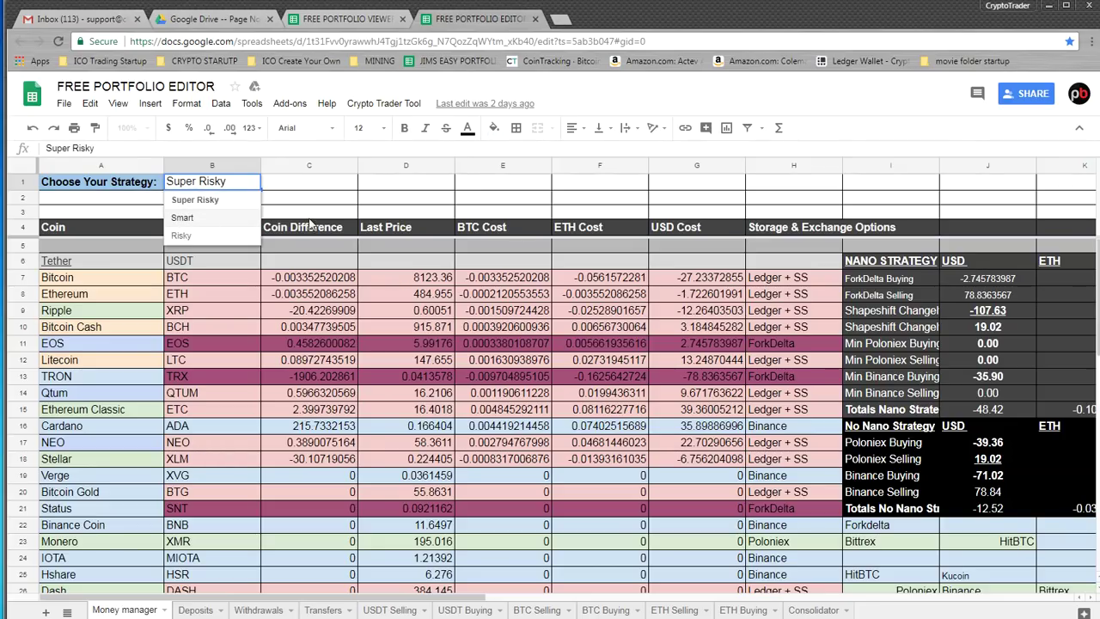
{"action": "left_click", "coordinate": [310, 215]}
{"action": "left_click", "coordinate": [85, 461]}
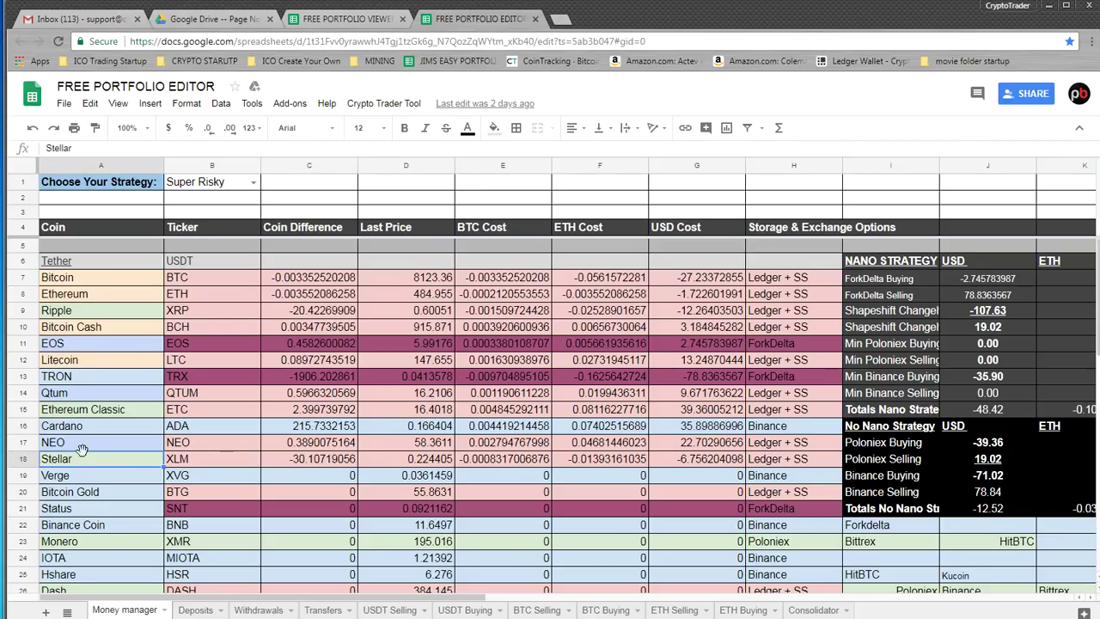
{"action": "left_click", "coordinate": [90, 282]}
{"action": "left_click", "coordinate": [109, 462]}
{"action": "scroll", "coordinate": [306, 492], "scroll_direction": "down", "scroll_amount": 4}
{"action": "scroll", "coordinate": [561, 327], "scroll_direction": "down", "scroll_amount": 9}
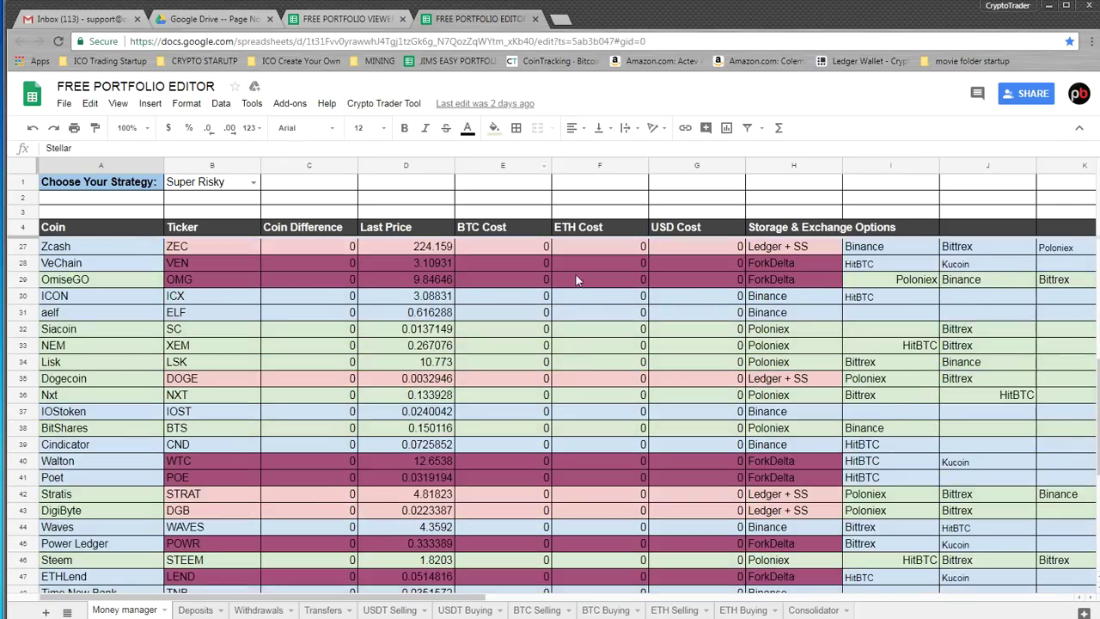
{"action": "scroll", "coordinate": [554, 415], "scroll_direction": "down", "scroll_amount": 1}
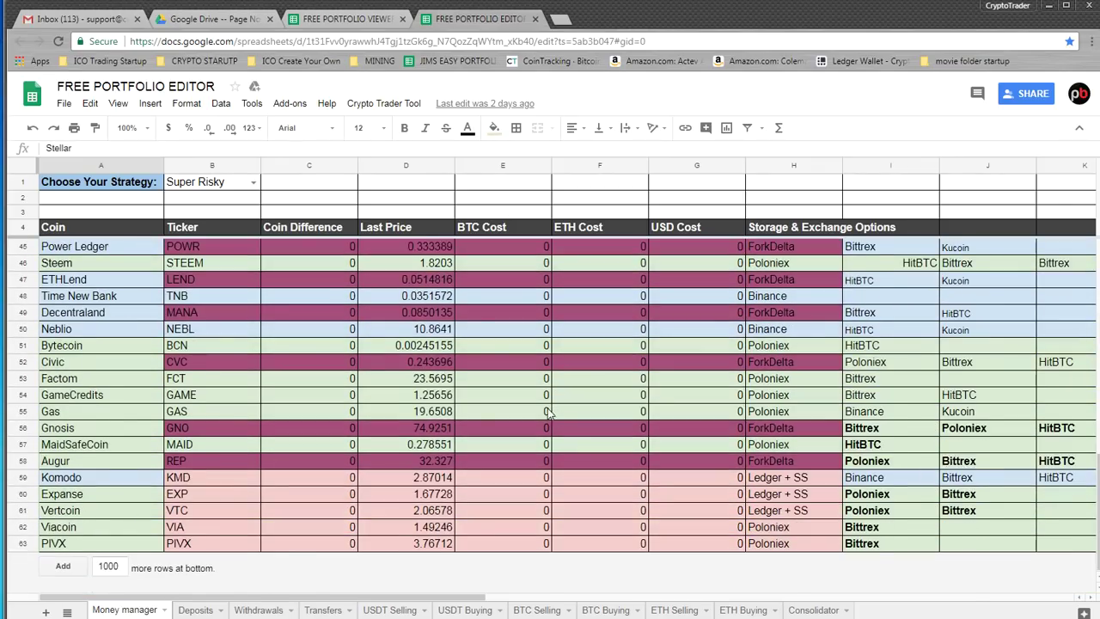
{"action": "scroll", "coordinate": [552, 412], "scroll_direction": "up", "scroll_amount": 2}
{"action": "scroll", "coordinate": [600, 492], "scroll_direction": "up", "scroll_amount": 5}
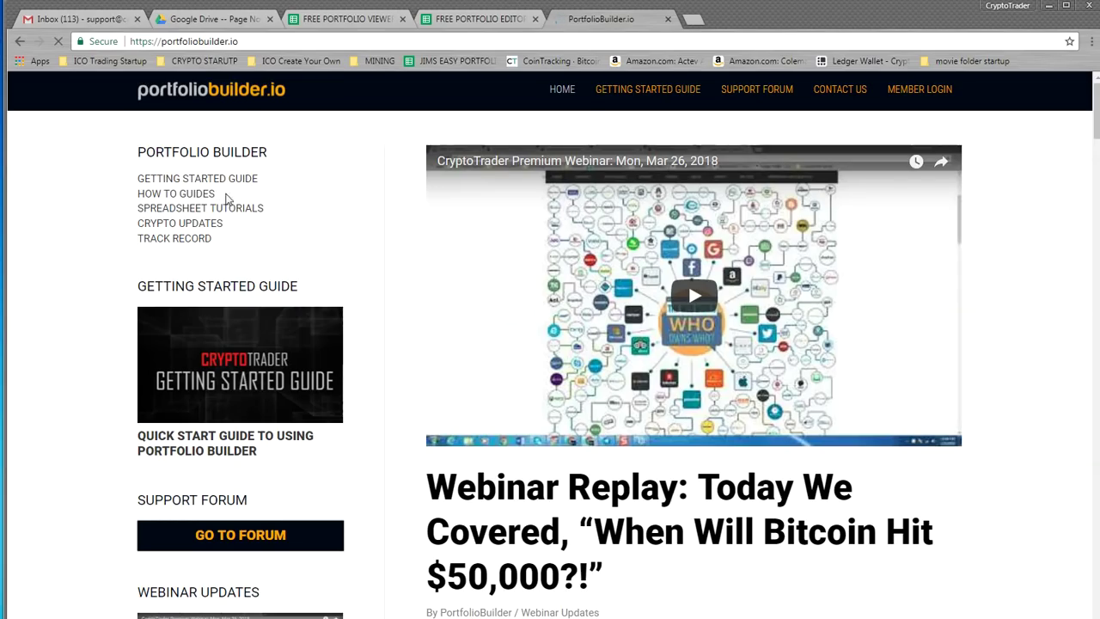
Go to HOW TO GUIDES and scroll to 'How To Buy, Sell & Store Your Coins Safely'
{"action": "left_click", "coordinate": [168, 198]}
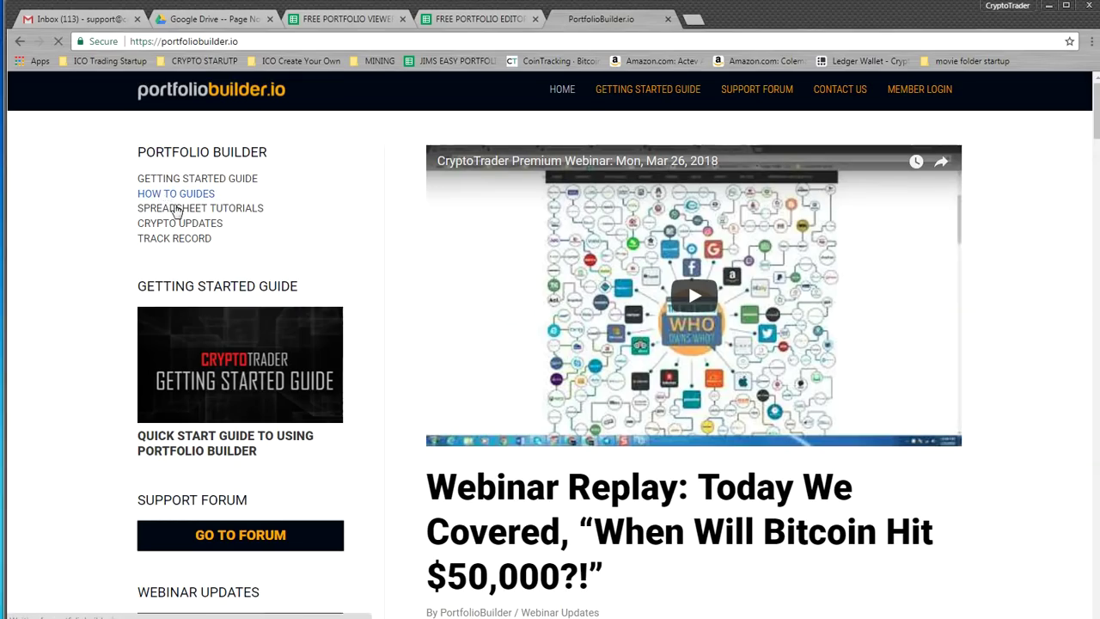
{"action": "scroll", "coordinate": [1063, 241], "scroll_direction": "down", "scroll_amount": 3}
{"action": "scroll", "coordinate": [1026, 300], "scroll_direction": "down", "scroll_amount": 5}
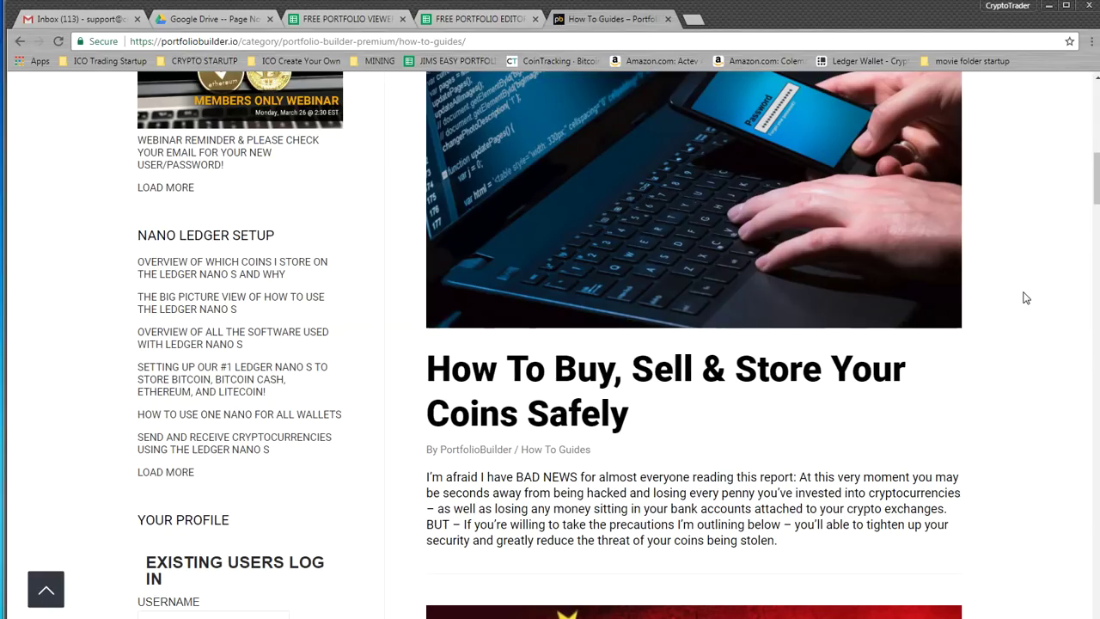
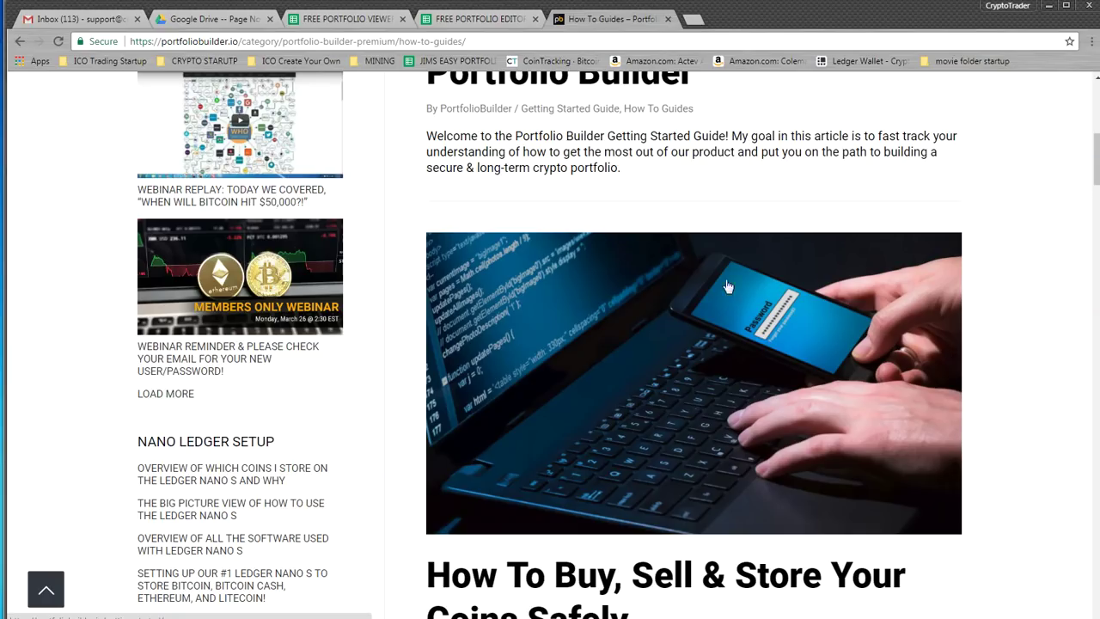
Scroll past the page 1 How To Guides articles down to the pagination links at the bottom
{"action": "scroll", "coordinate": [1023, 202], "scroll_direction": "up", "scroll_amount": 2}
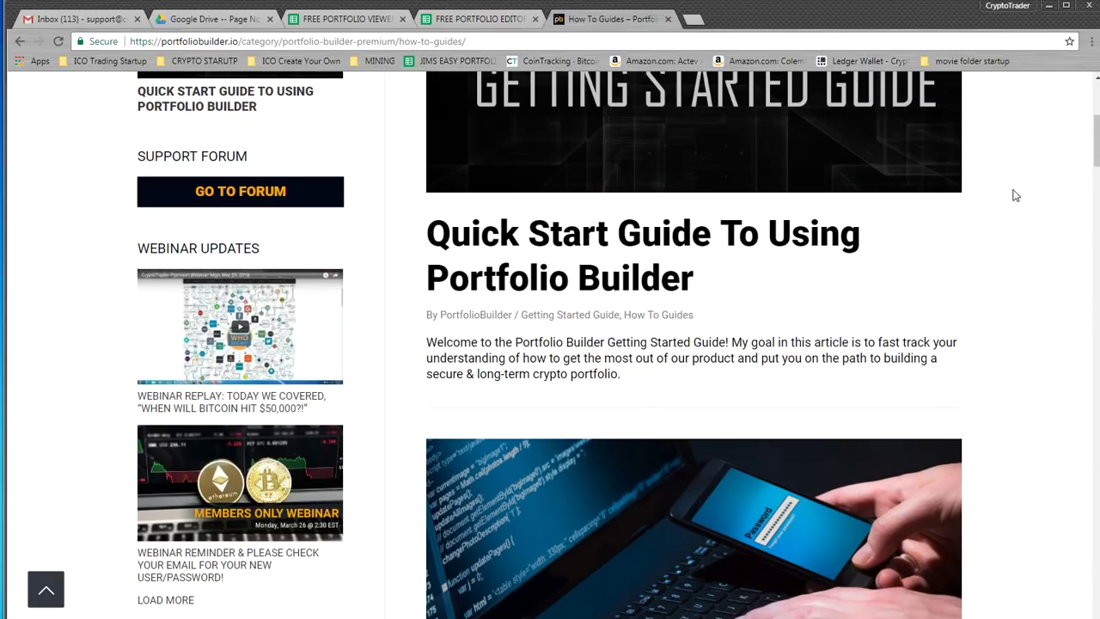
{"action": "scroll", "coordinate": [1007, 189], "scroll_direction": "up", "scroll_amount": 2}
{"action": "scroll", "coordinate": [1002, 193], "scroll_direction": "down", "scroll_amount": 1}
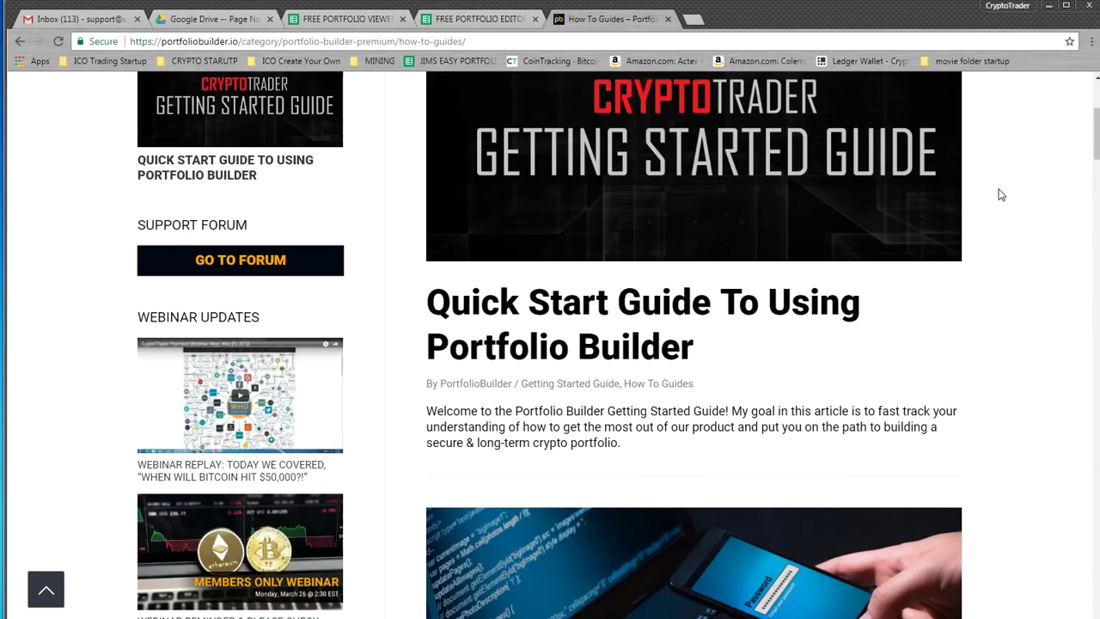
{"action": "scroll", "coordinate": [1001, 198], "scroll_direction": "down", "scroll_amount": 1}
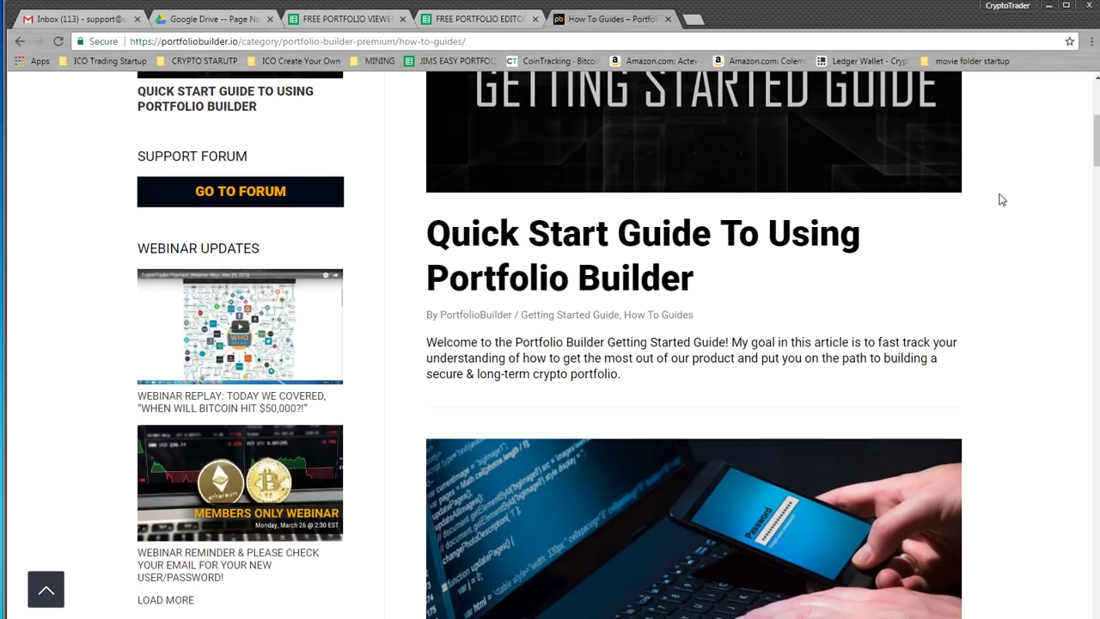
{"action": "scroll", "coordinate": [1014, 225], "scroll_direction": "down", "scroll_amount": 3}
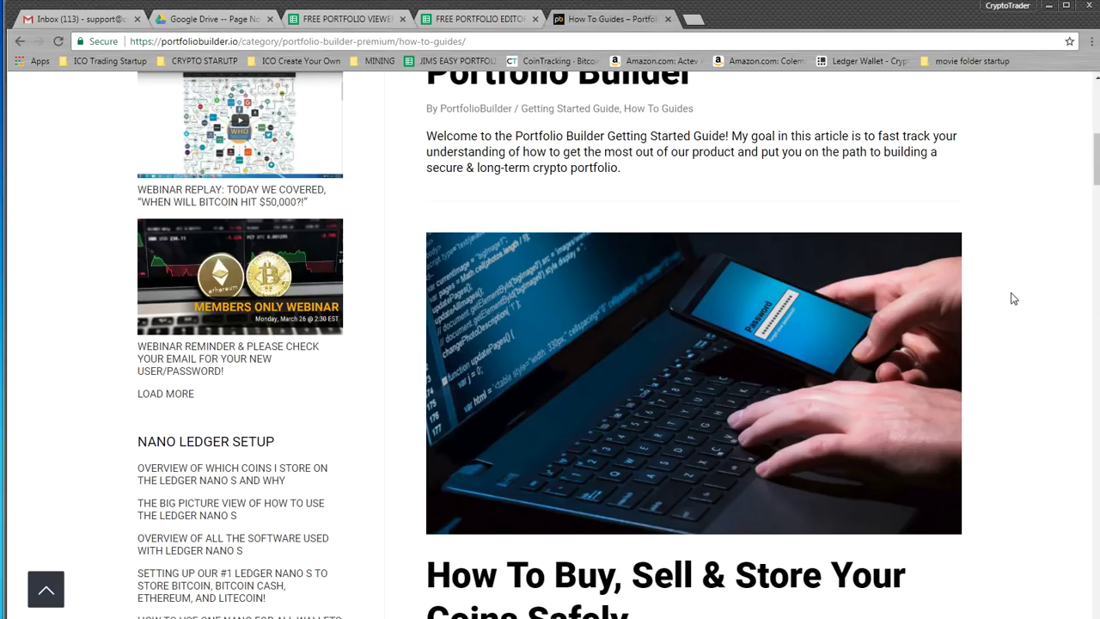
{"action": "scroll", "coordinate": [1014, 296], "scroll_direction": "down", "scroll_amount": 4}
{"action": "scroll", "coordinate": [1014, 296], "scroll_direction": "down", "scroll_amount": 8}
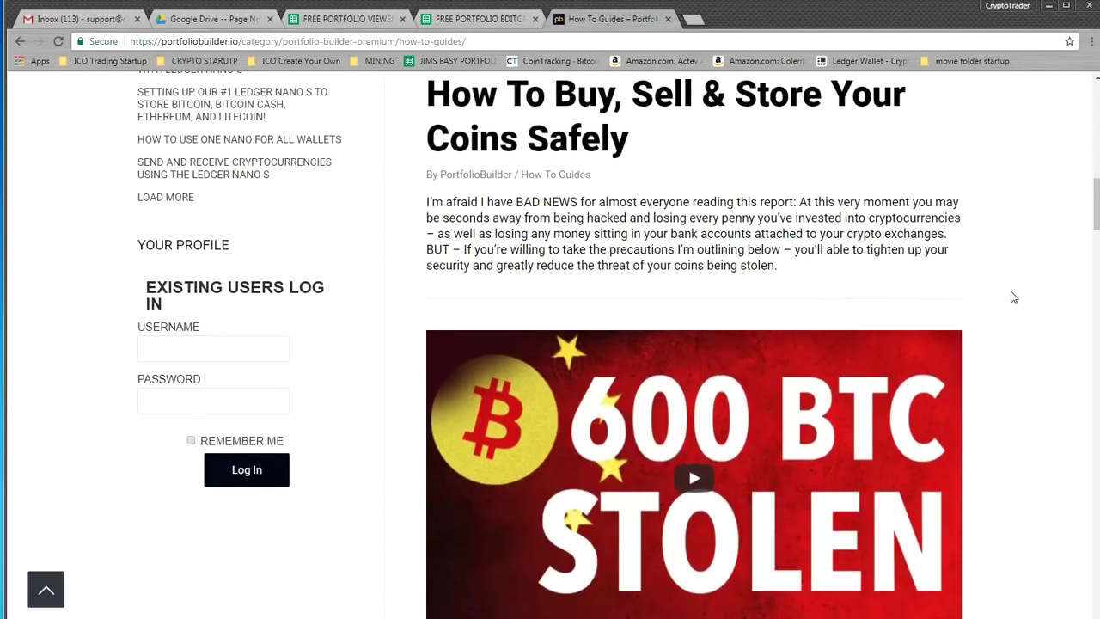
{"action": "scroll", "coordinate": [1014, 292], "scroll_direction": "down", "scroll_amount": 3}
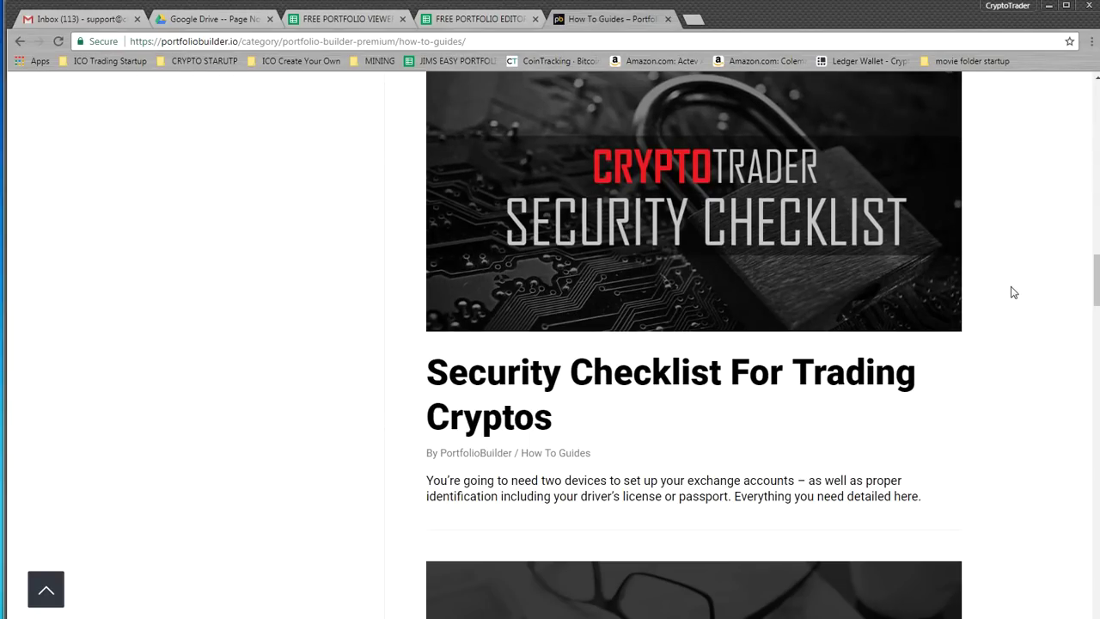
{"action": "scroll", "coordinate": [1014, 290], "scroll_direction": "down", "scroll_amount": 7}
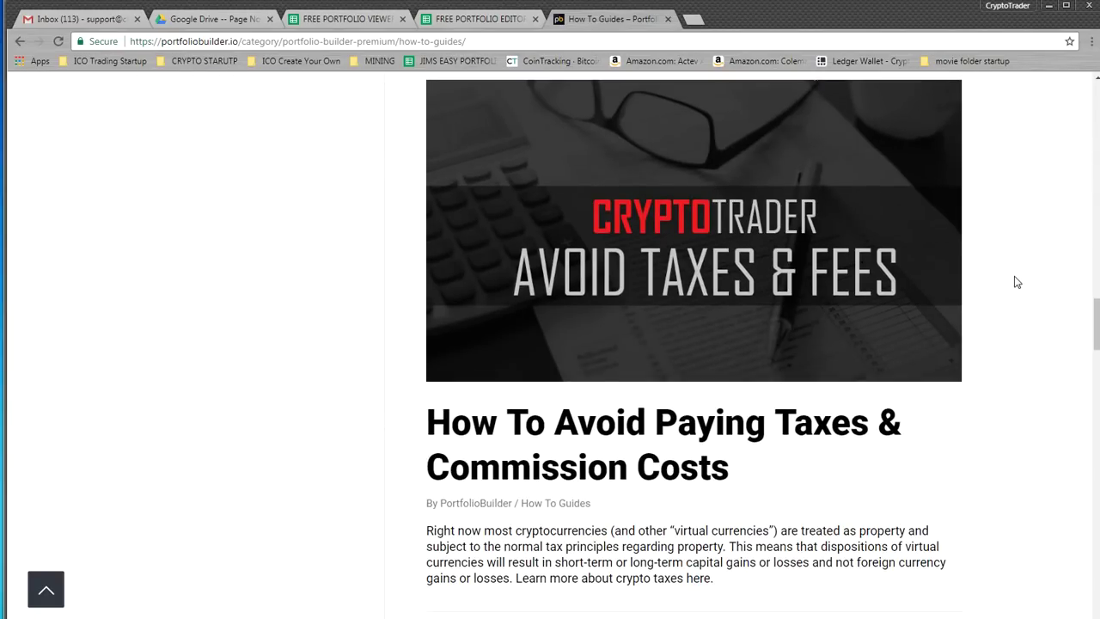
{"action": "scroll", "coordinate": [1017, 283], "scroll_direction": "down", "scroll_amount": 8}
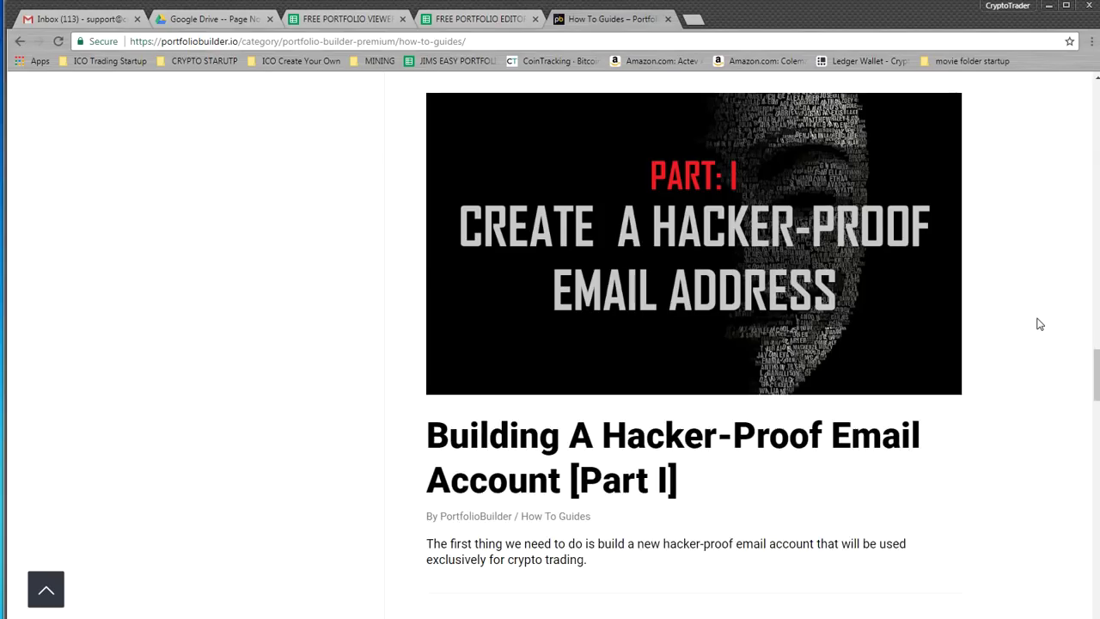
{"action": "scroll", "coordinate": [1035, 326], "scroll_direction": "down", "scroll_amount": 10}
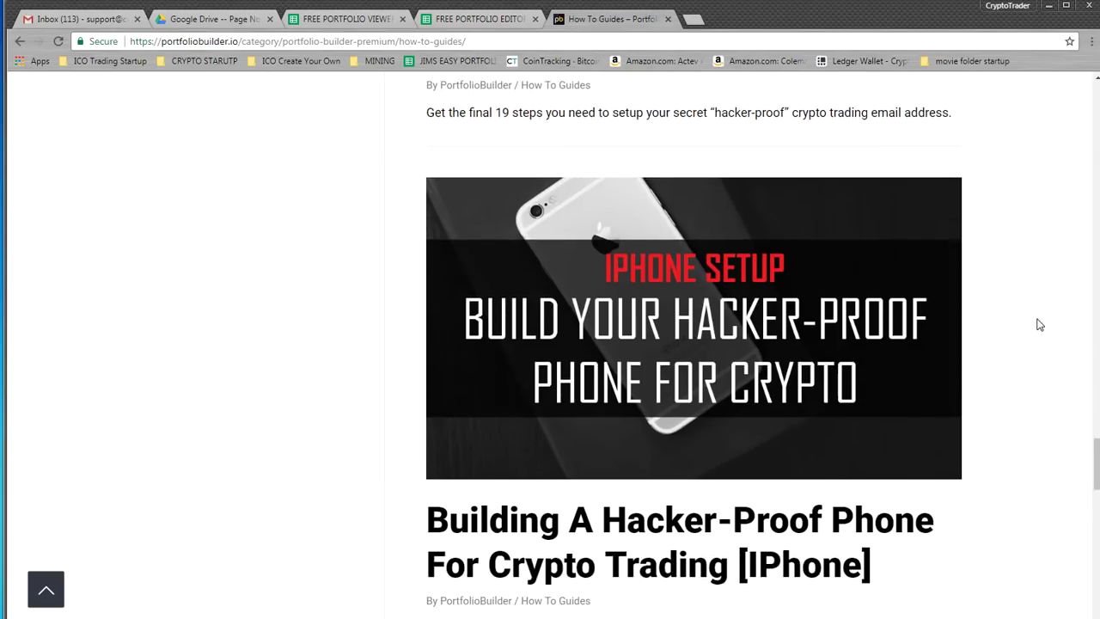
{"action": "scroll", "coordinate": [1031, 318], "scroll_direction": "down", "scroll_amount": 11}
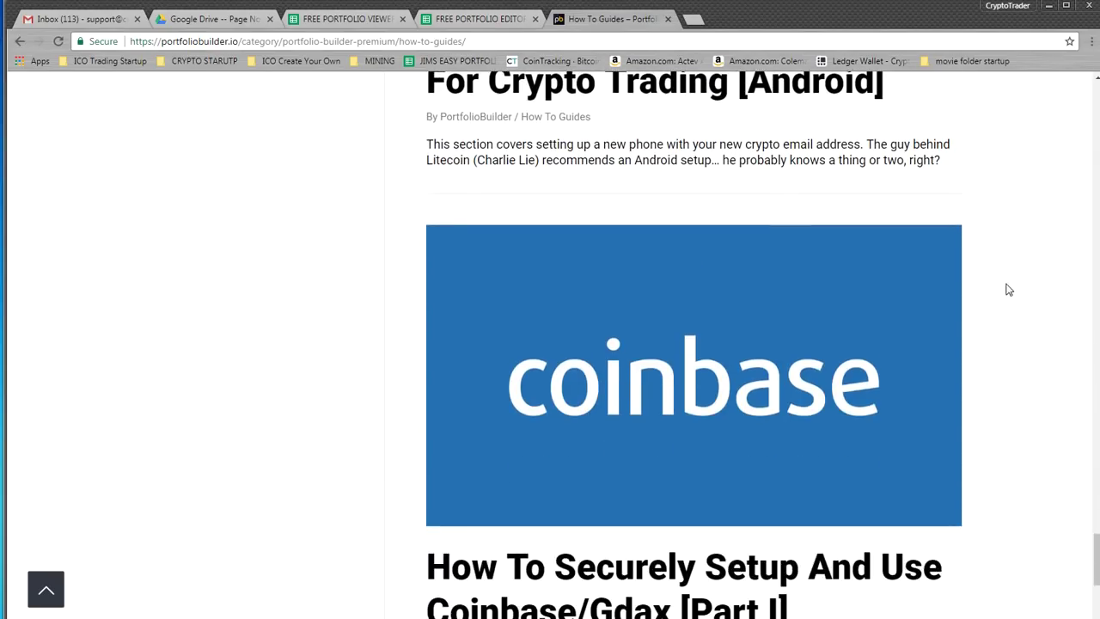
{"action": "scroll", "coordinate": [1012, 306], "scroll_direction": "down", "scroll_amount": 3}
Open page 2 of the How To Guides and scroll through its first articles
{"action": "left_click", "coordinate": [514, 464]}
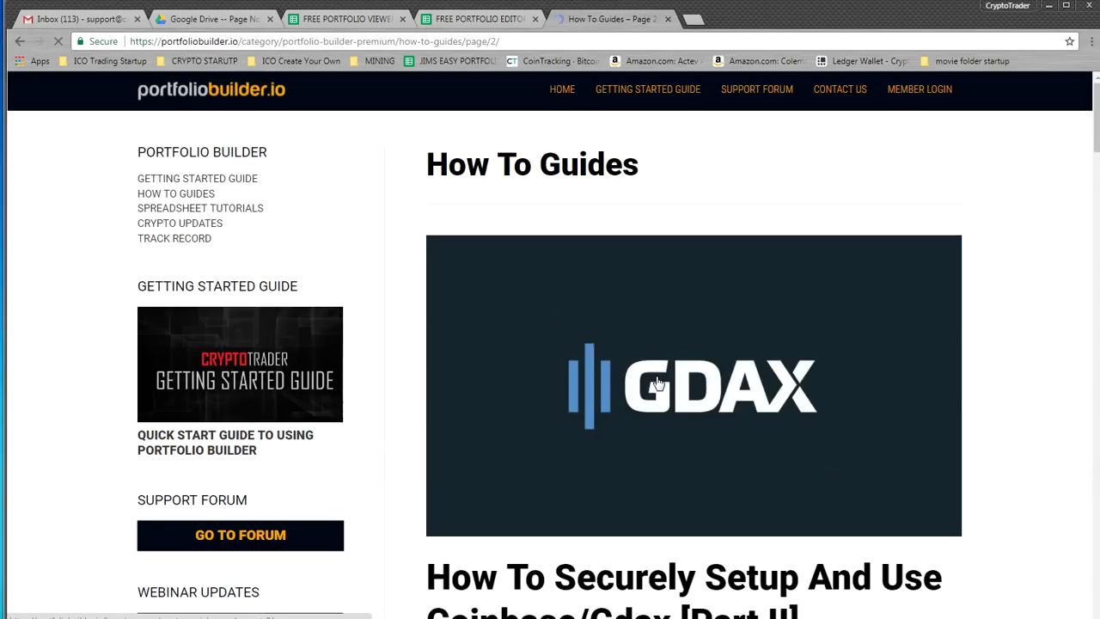
{"action": "scroll", "coordinate": [640, 411], "scroll_direction": "down", "scroll_amount": 5}
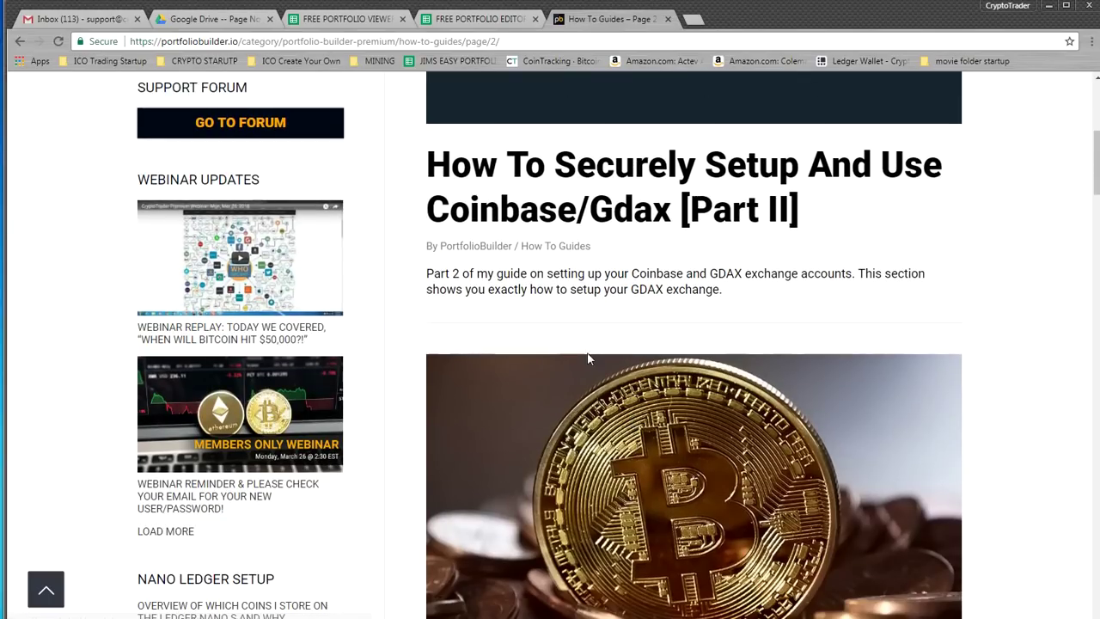
{"action": "scroll", "coordinate": [639, 306], "scroll_direction": "down", "scroll_amount": 4}
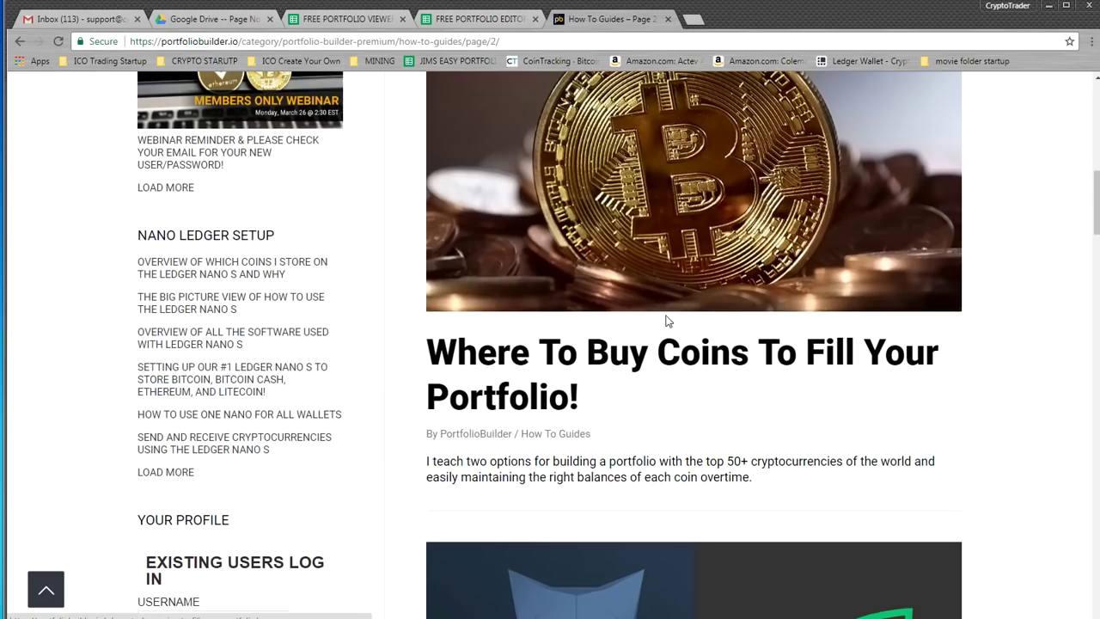
{"action": "scroll", "coordinate": [1066, 408], "scroll_direction": "down", "scroll_amount": 2}
{"action": "scroll", "coordinate": [1023, 365], "scroll_direction": "down", "scroll_amount": 1}
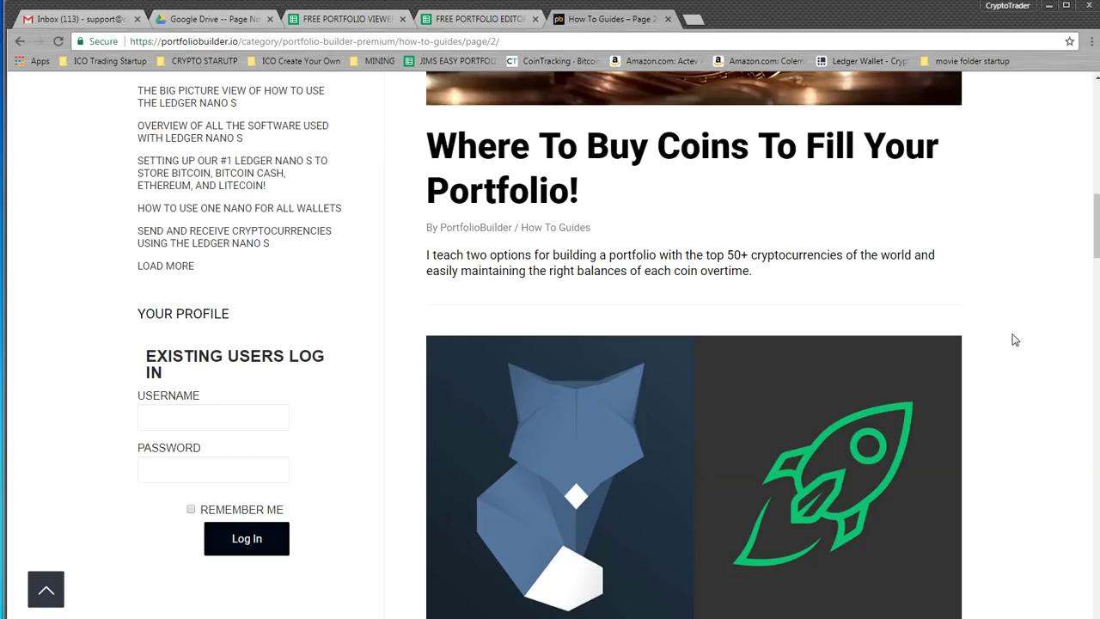
{"action": "scroll", "coordinate": [1011, 333], "scroll_direction": "down", "scroll_amount": 3}
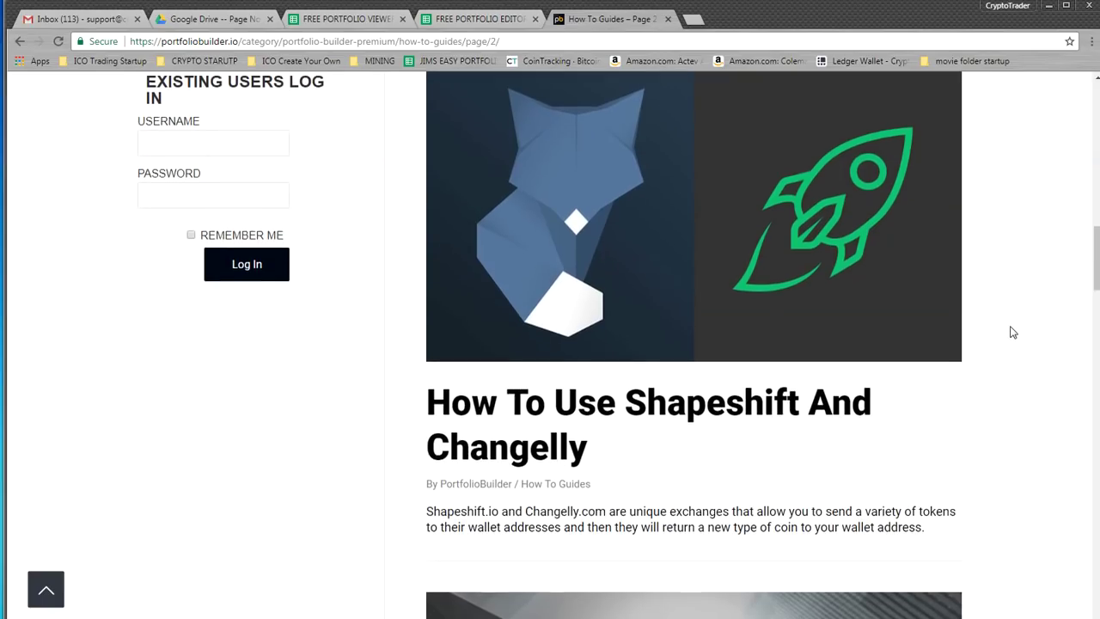
{"action": "scroll", "coordinate": [1009, 332], "scroll_direction": "down", "scroll_amount": 3}
{"action": "scroll", "coordinate": [1009, 336], "scroll_direction": "down", "scroll_amount": 6}
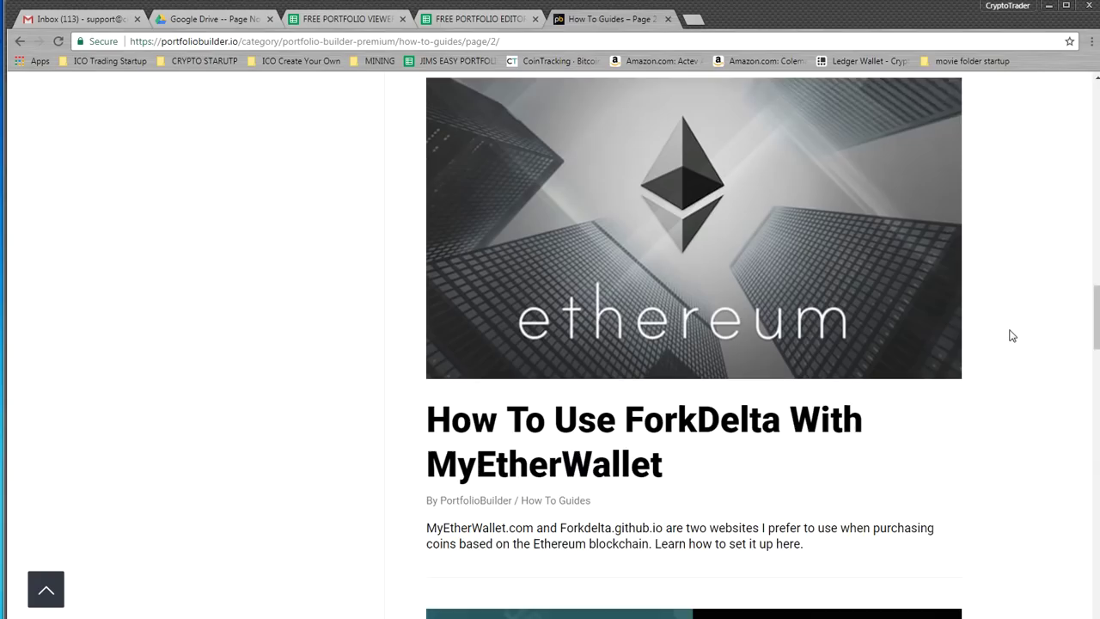
Keep reading page 2 down to the Ledger Nano S setup guide for storing Bitcoin
{"action": "scroll", "coordinate": [1011, 292], "scroll_direction": "up", "scroll_amount": 5}
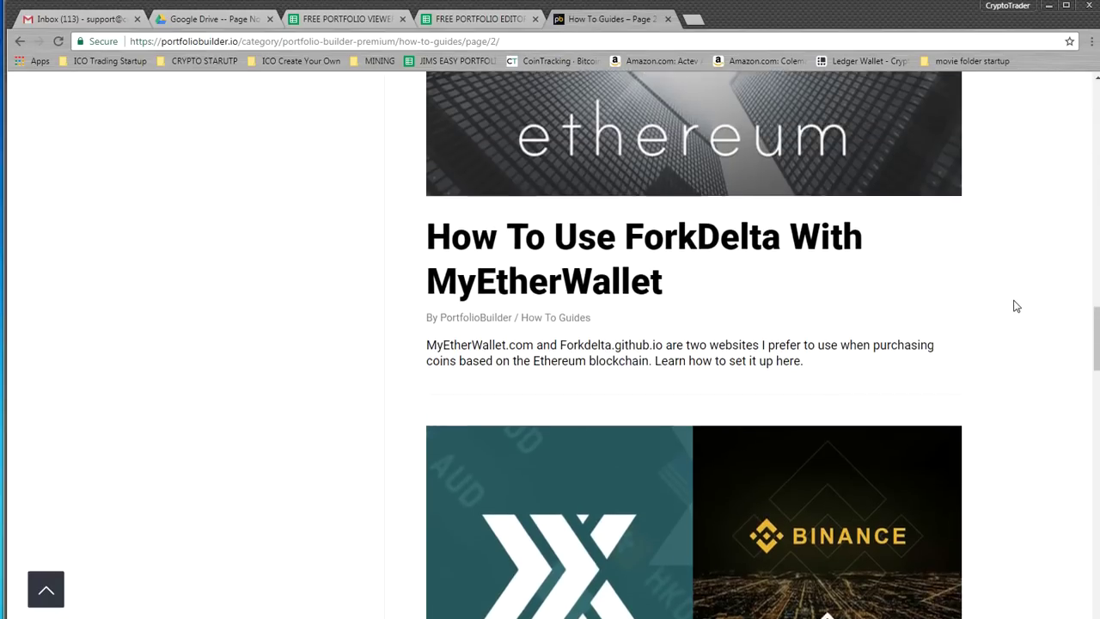
{"action": "scroll", "coordinate": [1038, 304], "scroll_direction": "up", "scroll_amount": 1}
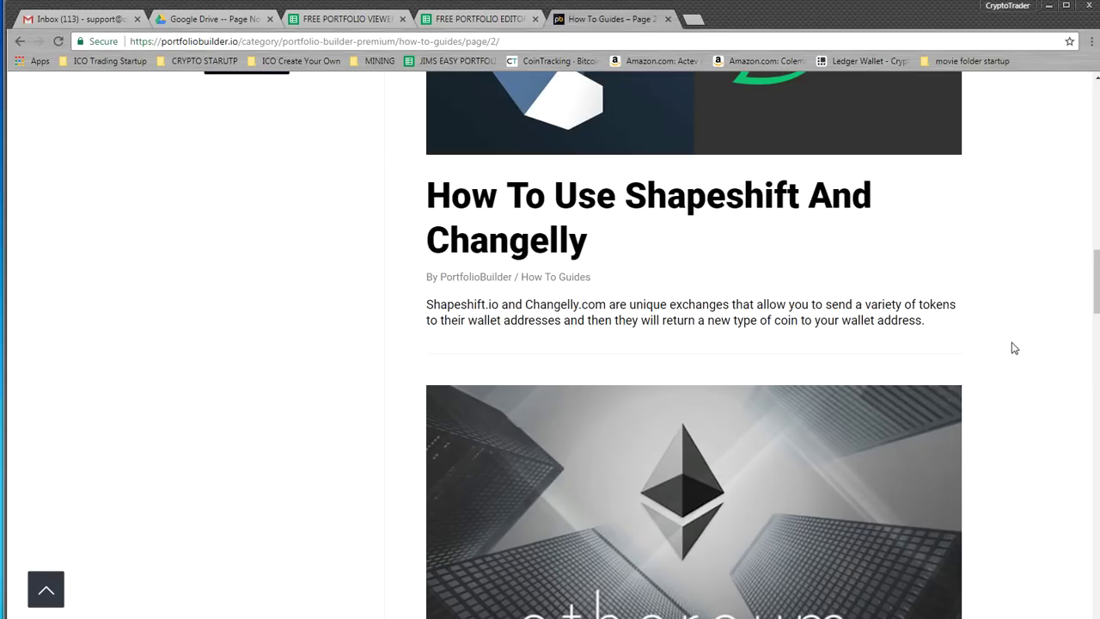
{"action": "scroll", "coordinate": [1031, 339], "scroll_direction": "down", "scroll_amount": 2}
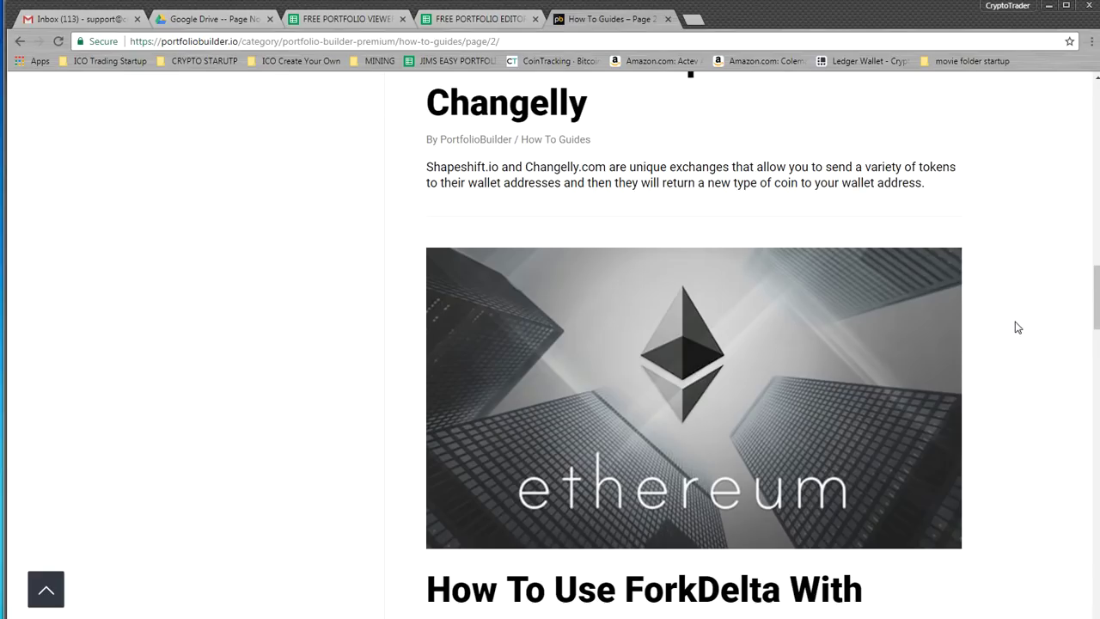
{"action": "scroll", "coordinate": [1018, 326], "scroll_direction": "down", "scroll_amount": 8}
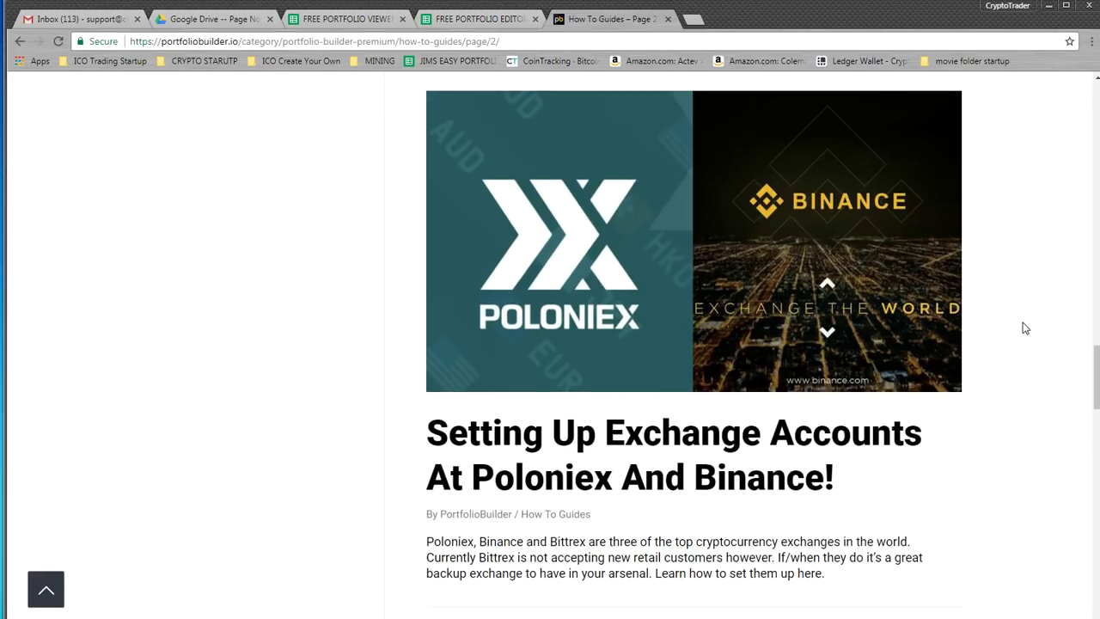
{"action": "scroll", "coordinate": [1024, 327], "scroll_direction": "down", "scroll_amount": 9}
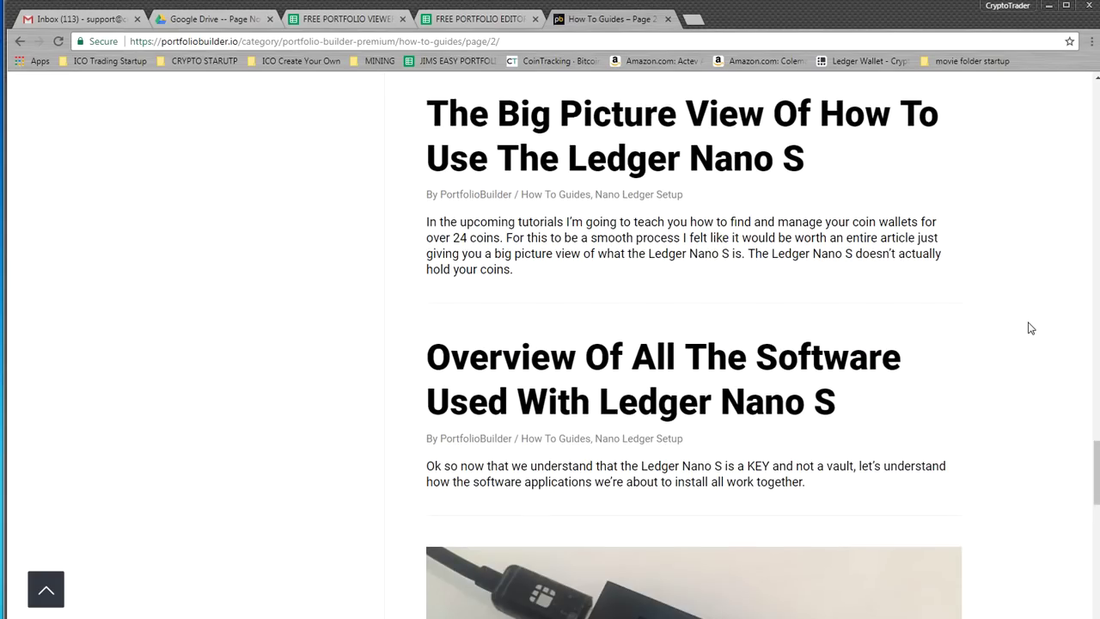
{"action": "scroll", "coordinate": [1026, 327], "scroll_direction": "down", "scroll_amount": 3}
{"action": "scroll", "coordinate": [1026, 331], "scroll_direction": "up", "scroll_amount": 7}
{"action": "scroll", "coordinate": [370, 223], "scroll_direction": "up", "scroll_amount": 3}
{"action": "scroll", "coordinate": [271, 215], "scroll_direction": "down", "scroll_amount": 1}
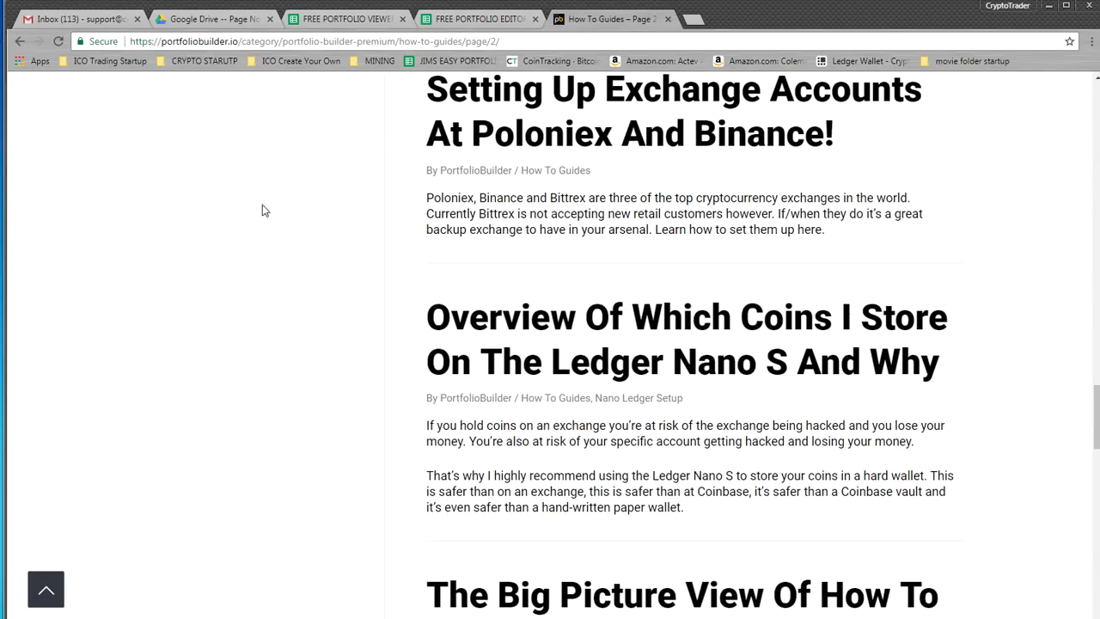
{"action": "scroll", "coordinate": [189, 311], "scroll_direction": "down", "scroll_amount": 3}
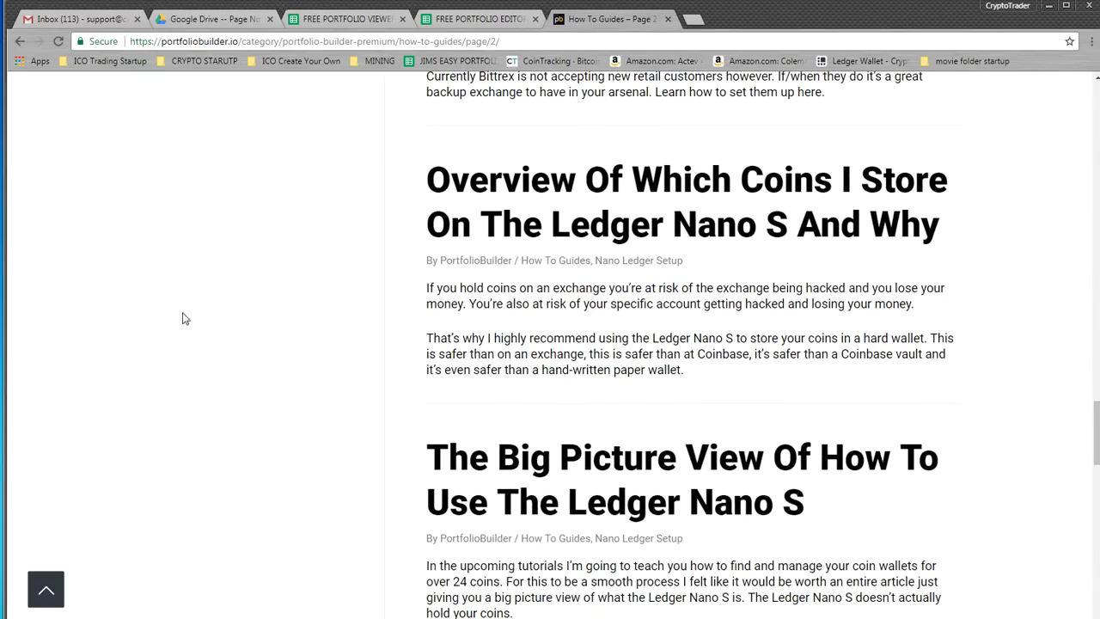
{"action": "scroll", "coordinate": [206, 309], "scroll_direction": "down", "scroll_amount": 10}
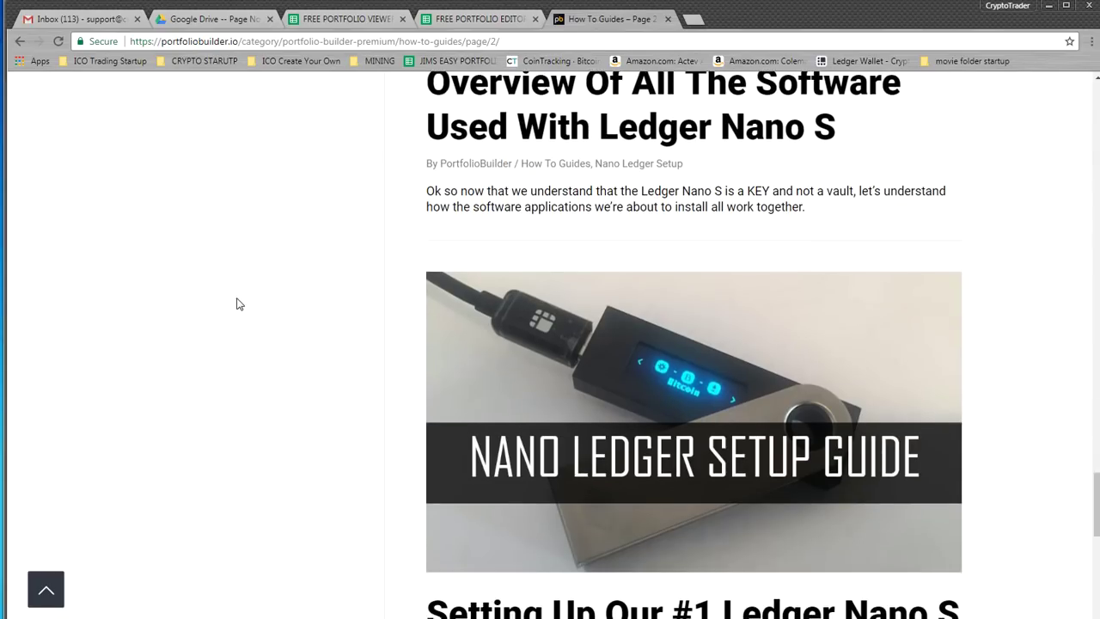
{"action": "scroll", "coordinate": [238, 303], "scroll_direction": "down", "scroll_amount": 4}
{"action": "scroll", "coordinate": [238, 303], "scroll_direction": "up", "scroll_amount": 1}
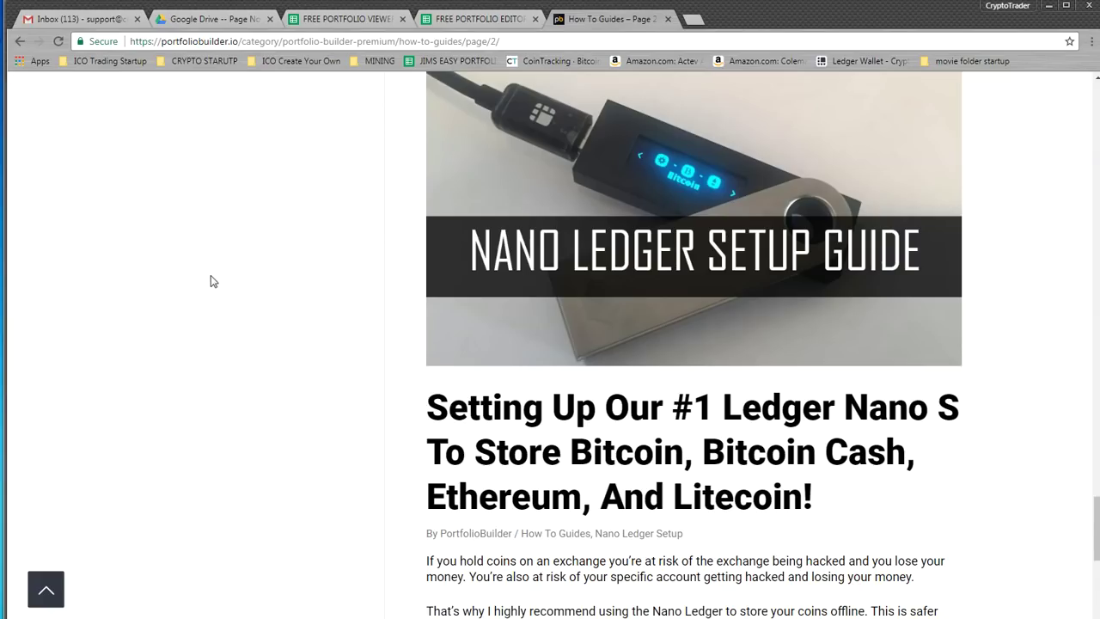
{"action": "scroll", "coordinate": [212, 281], "scroll_direction": "down", "scroll_amount": 6}
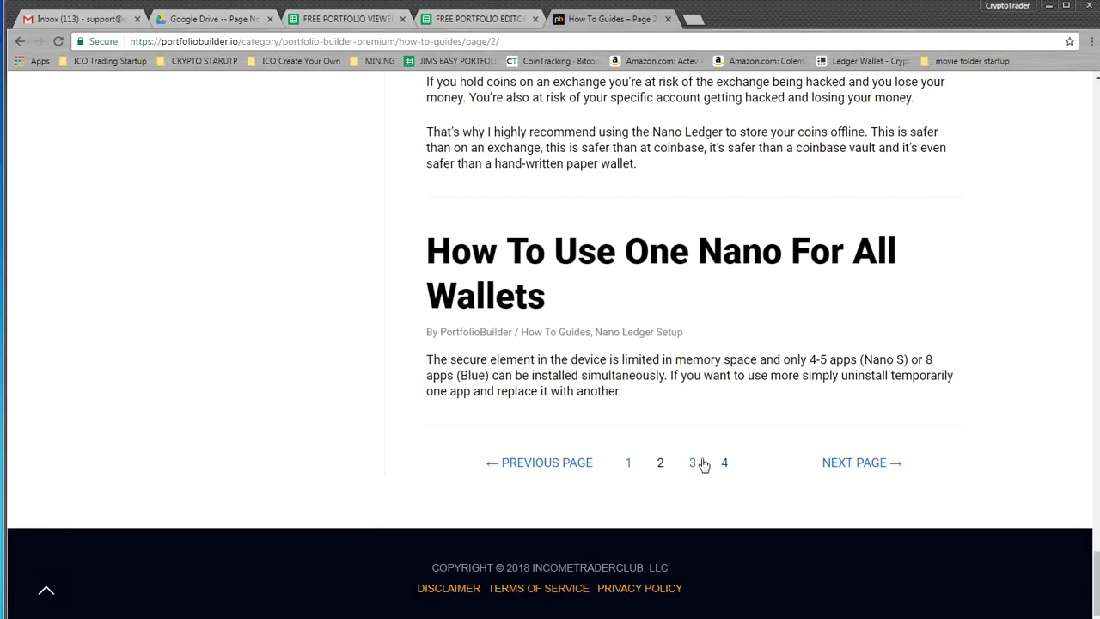
Open page 3 of the How To Guides, scroll to its bottom, then go to page 4
{"action": "left_click", "coordinate": [694, 464]}
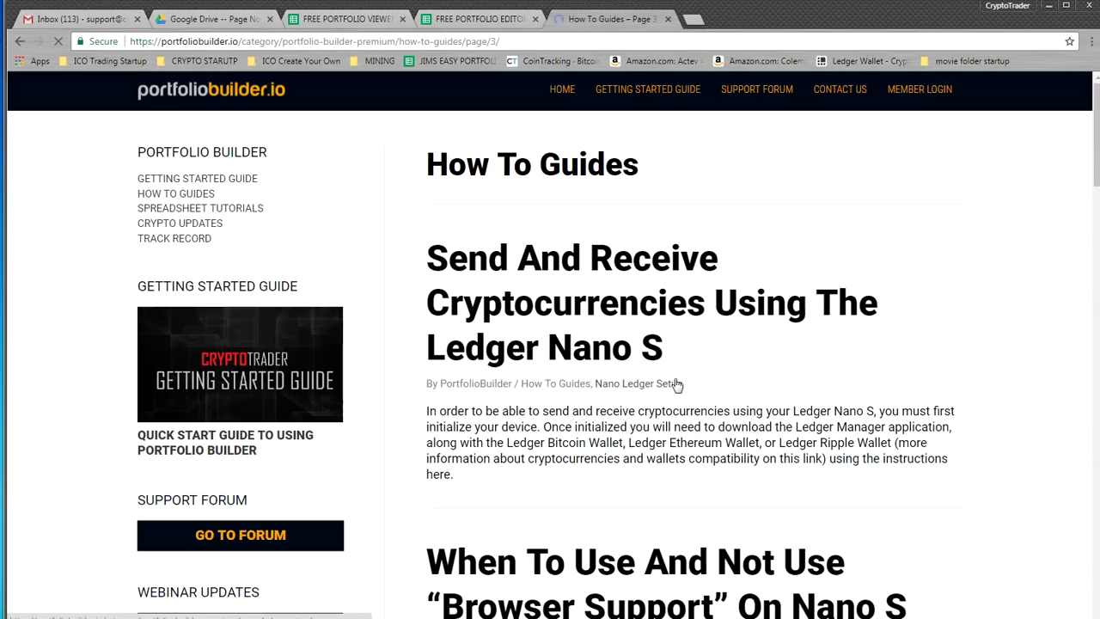
{"action": "scroll", "coordinate": [778, 365], "scroll_direction": "down", "scroll_amount": 1}
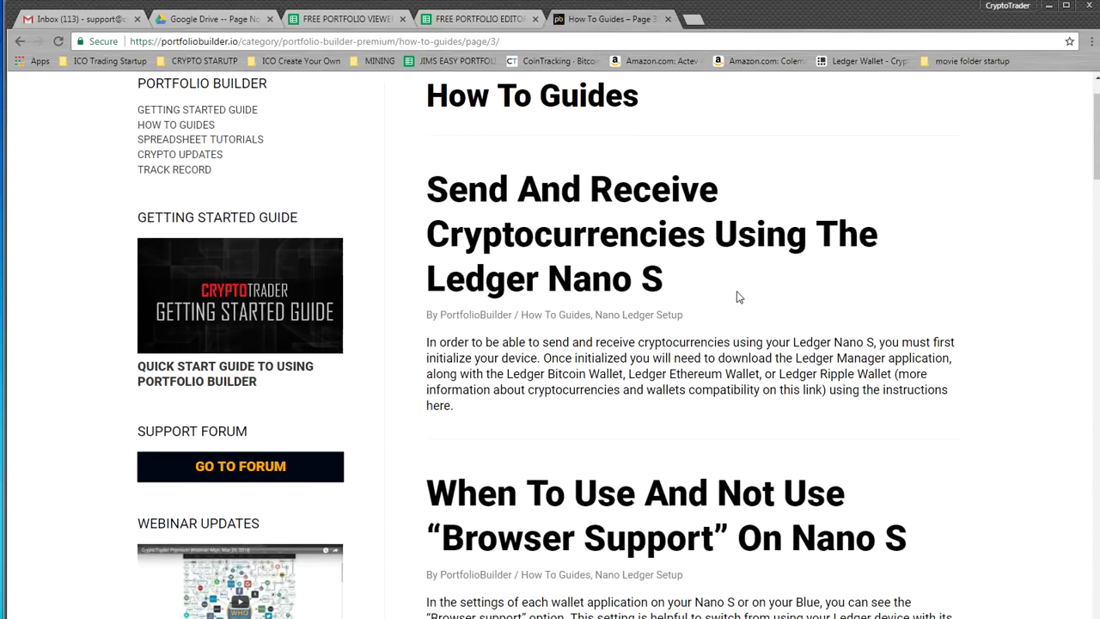
{"action": "scroll", "coordinate": [737, 291], "scroll_direction": "down", "scroll_amount": 5}
{"action": "scroll", "coordinate": [771, 359], "scroll_direction": "down", "scroll_amount": 3}
{"action": "scroll", "coordinate": [830, 392], "scroll_direction": "down", "scroll_amount": 2}
{"action": "scroll", "coordinate": [828, 378], "scroll_direction": "down", "scroll_amount": 12}
{"action": "scroll", "coordinate": [849, 389], "scroll_direction": "down", "scroll_amount": 8}
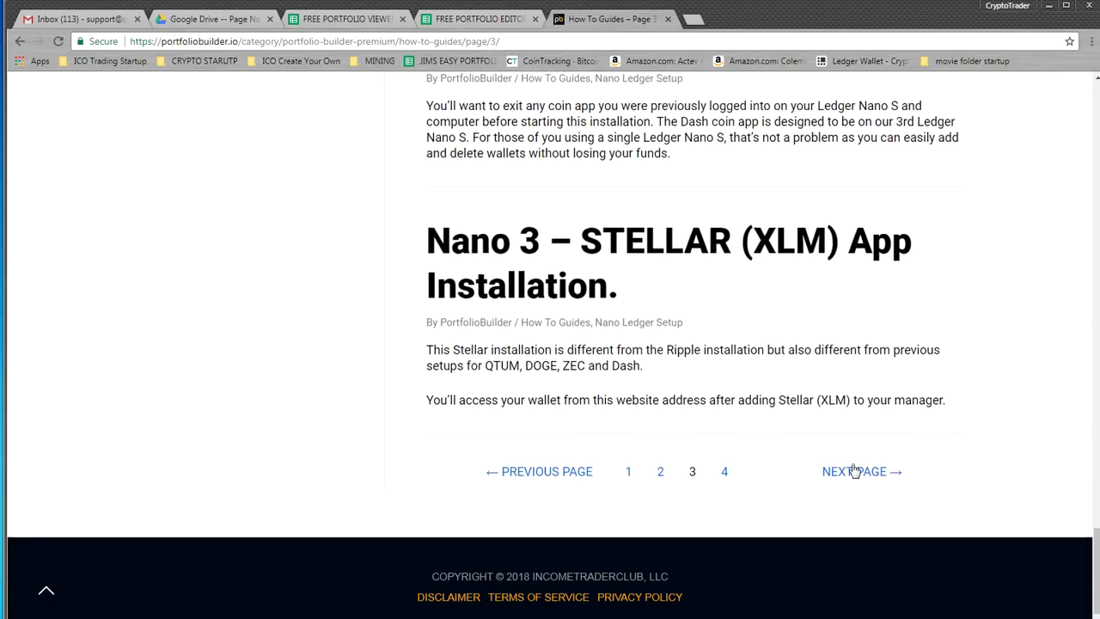
{"action": "left_click", "coordinate": [724, 466]}
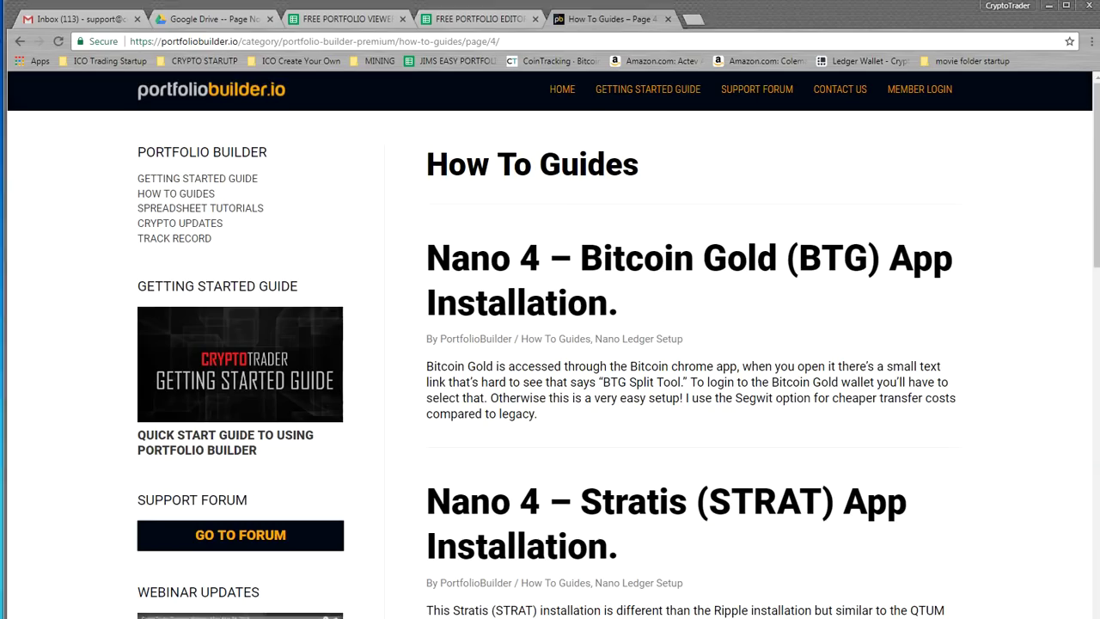
Return to the FREE PORTFOLIO EDITOR spreadsheet's Money manager sheet
{"action": "key", "text": "ctrl+Page_Up"}
{"action": "left_click", "coordinate": [629, 312]}
{"action": "scroll", "coordinate": [630, 322], "scroll_direction": "up", "scroll_amount": 5}
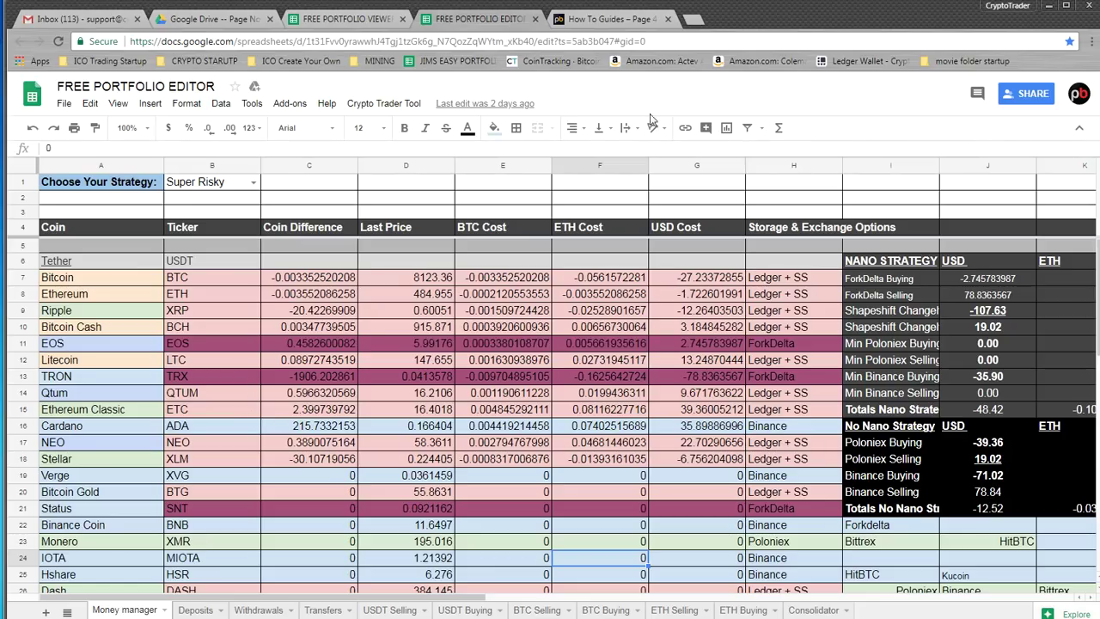
Glance at the How To Guides page and the Stellar XLM ticker in the portfolio viewer spreadsheet
{"action": "left_click", "coordinate": [613, 13]}
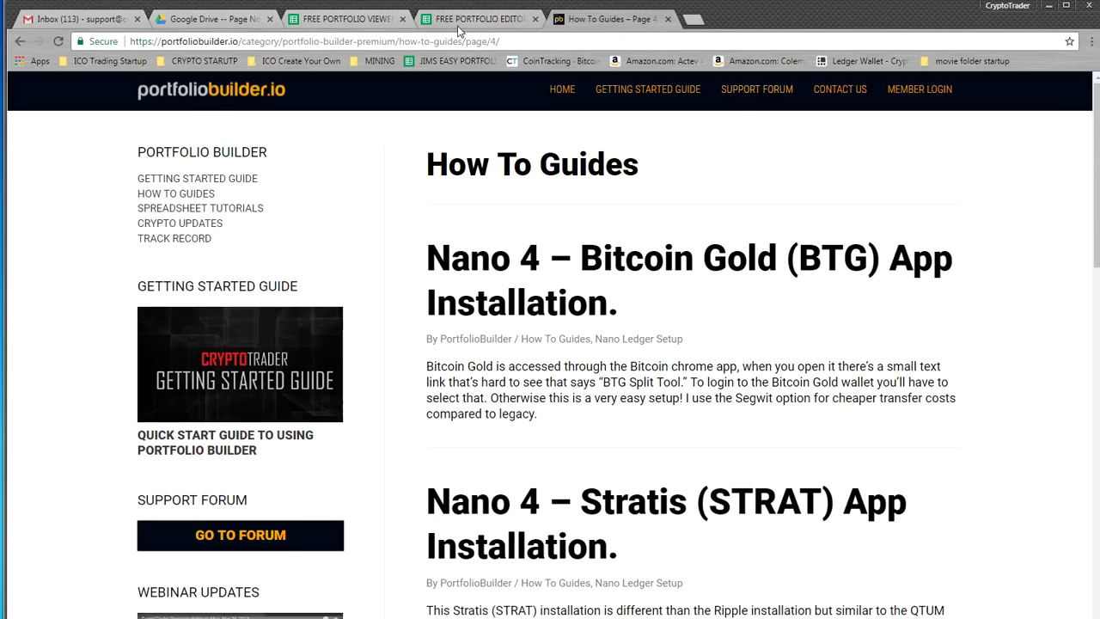
{"action": "left_click", "coordinate": [352, 19]}
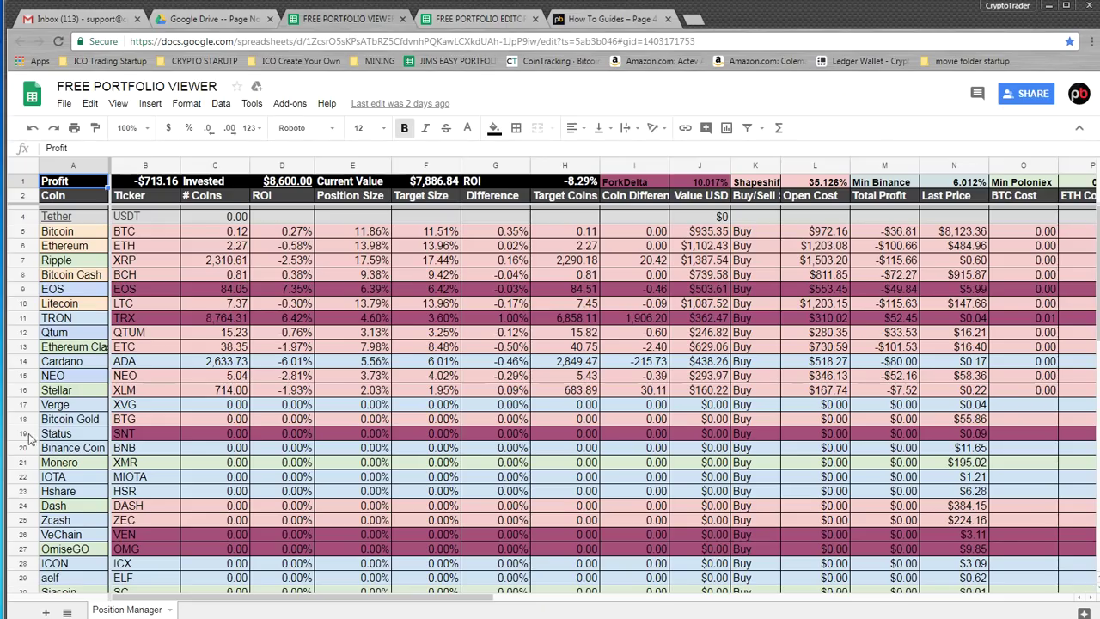
{"action": "left_click", "coordinate": [137, 392]}
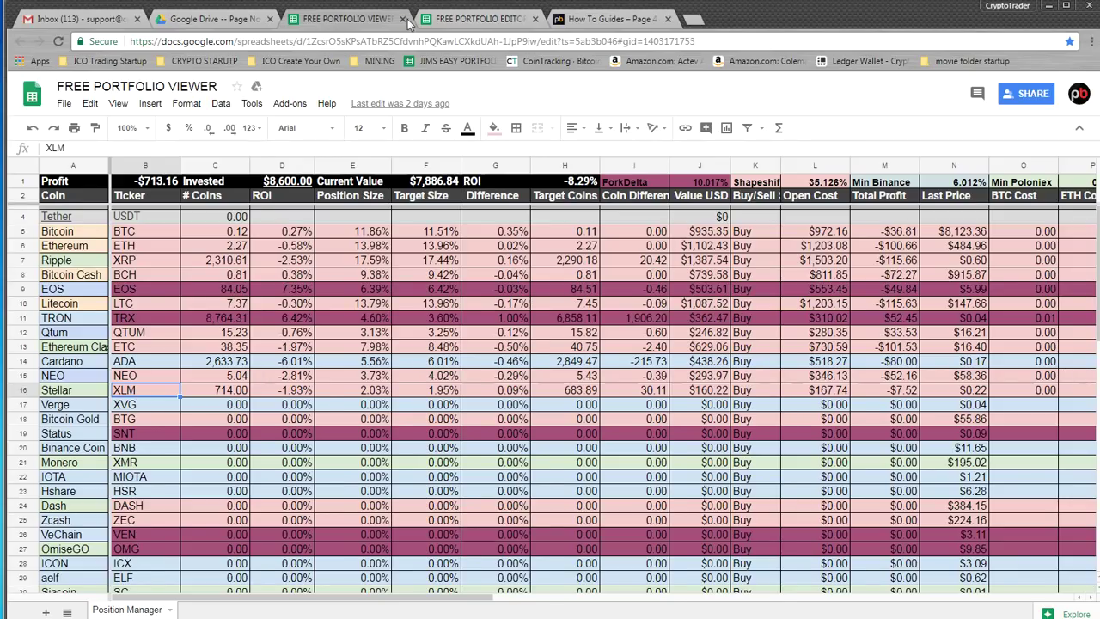
In the portfolio editor, view the B1 strategy choices while keeping Super Risky selected
{"action": "left_click", "coordinate": [469, 20]}
{"action": "left_click", "coordinate": [252, 184]}
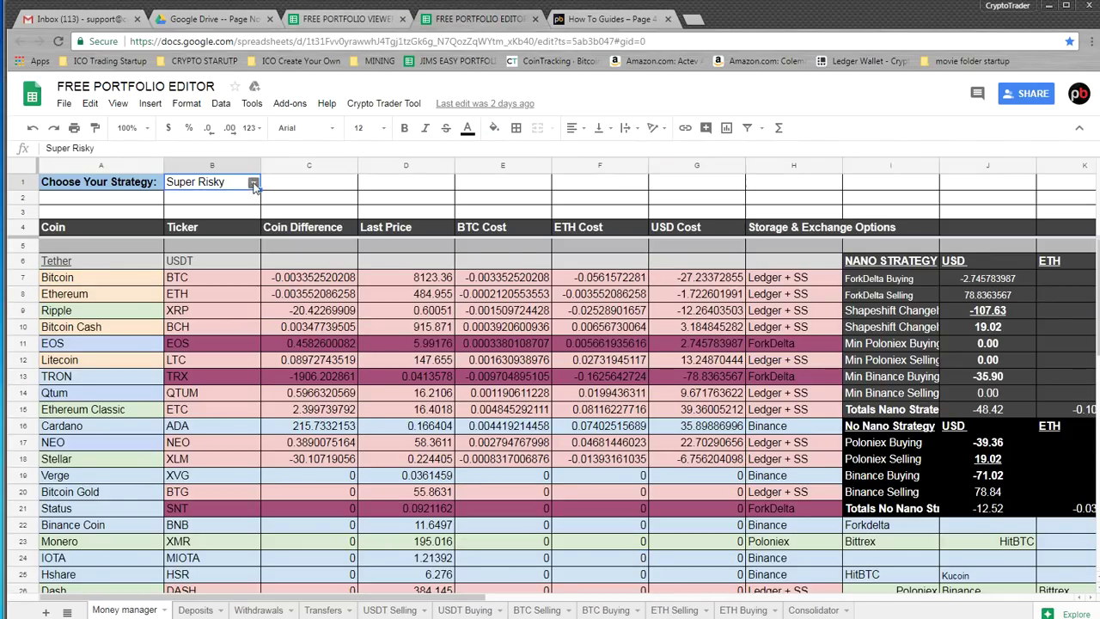
{"action": "left_click", "coordinate": [254, 184]}
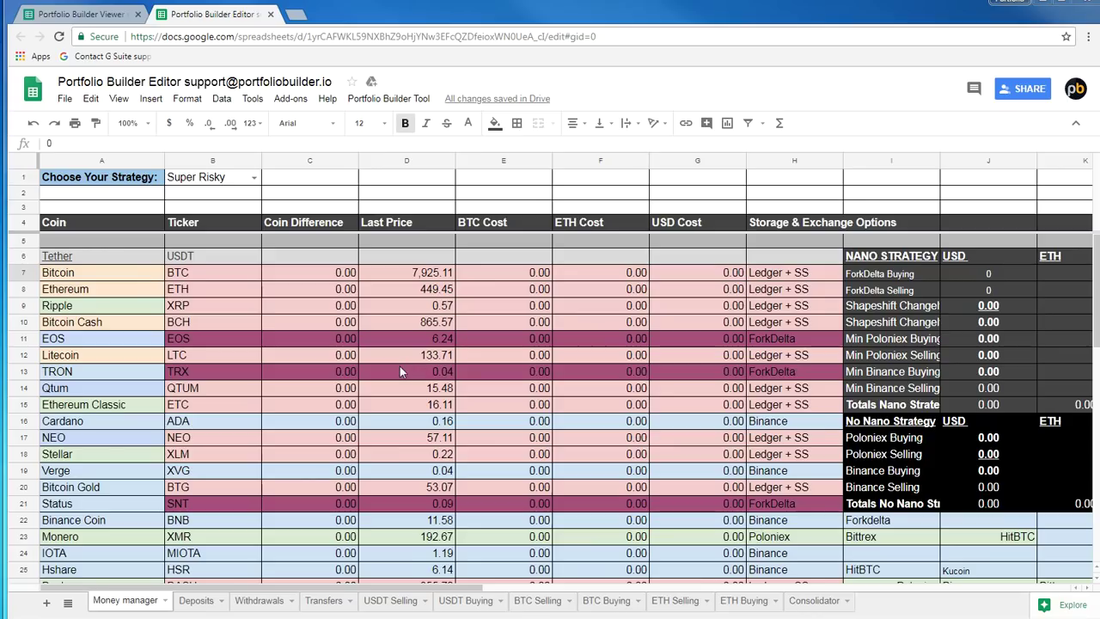
{"action": "left_click", "coordinate": [399, 371]}
{"action": "scroll", "coordinate": [400, 369], "scroll_direction": "down", "scroll_amount": 8}
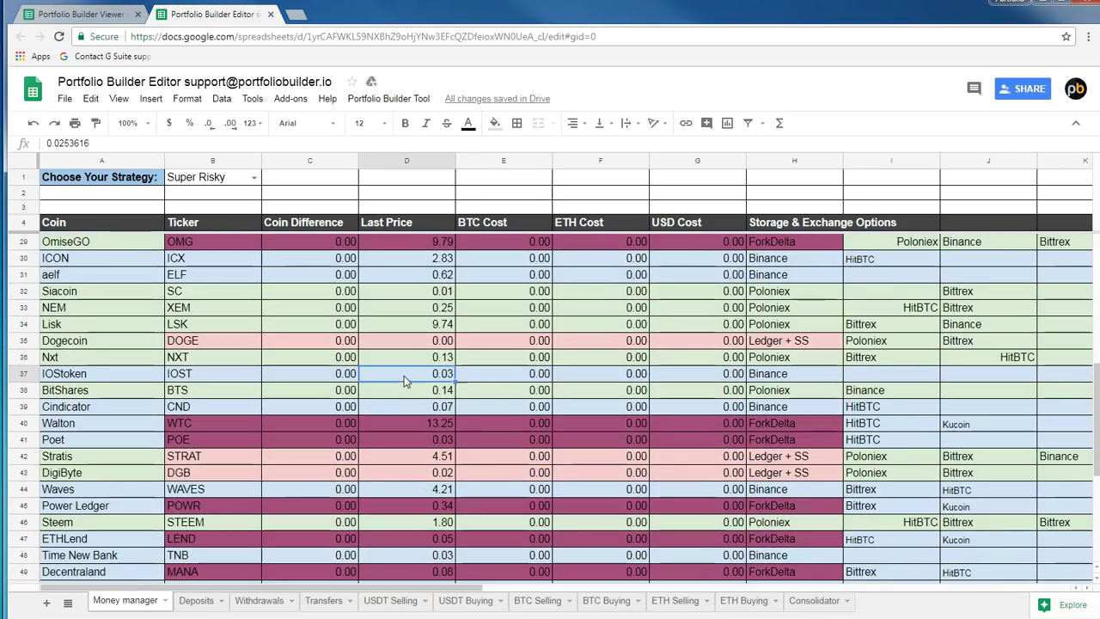
{"action": "scroll", "coordinate": [421, 378], "scroll_direction": "down", "scroll_amount": 3}
{"action": "left_click", "coordinate": [435, 378]}
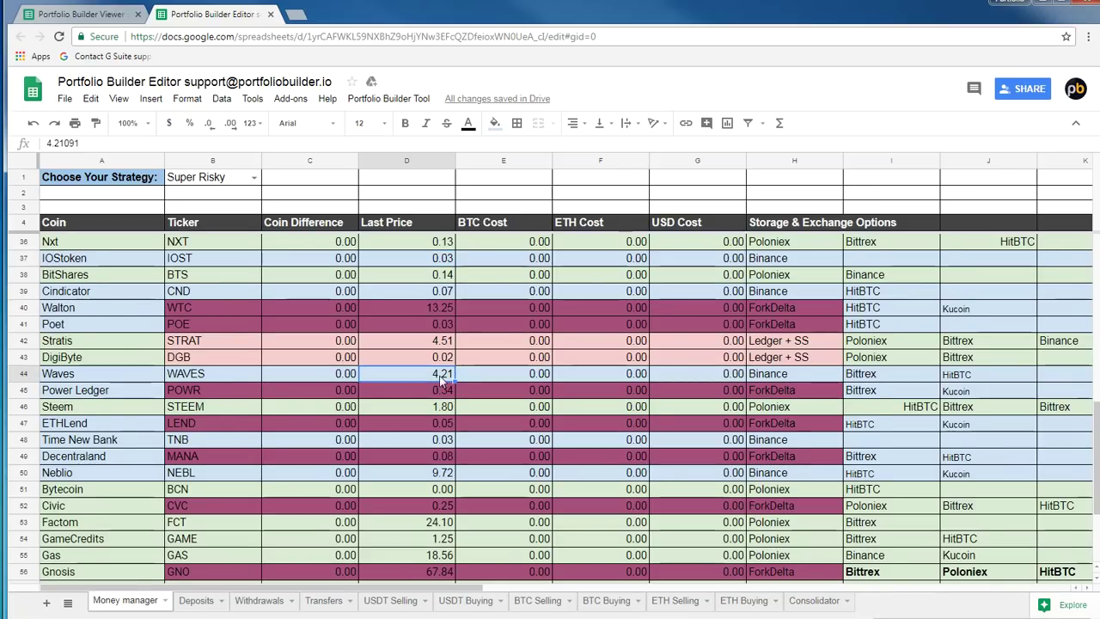
{"action": "scroll", "coordinate": [429, 404], "scroll_direction": "down", "scroll_amount": 3}
{"action": "left_click", "coordinate": [425, 538]}
{"action": "scroll", "coordinate": [369, 387], "scroll_direction": "up", "scroll_amount": 6}
{"action": "left_click", "coordinate": [309, 182]}
{"action": "left_click", "coordinate": [411, 182]}
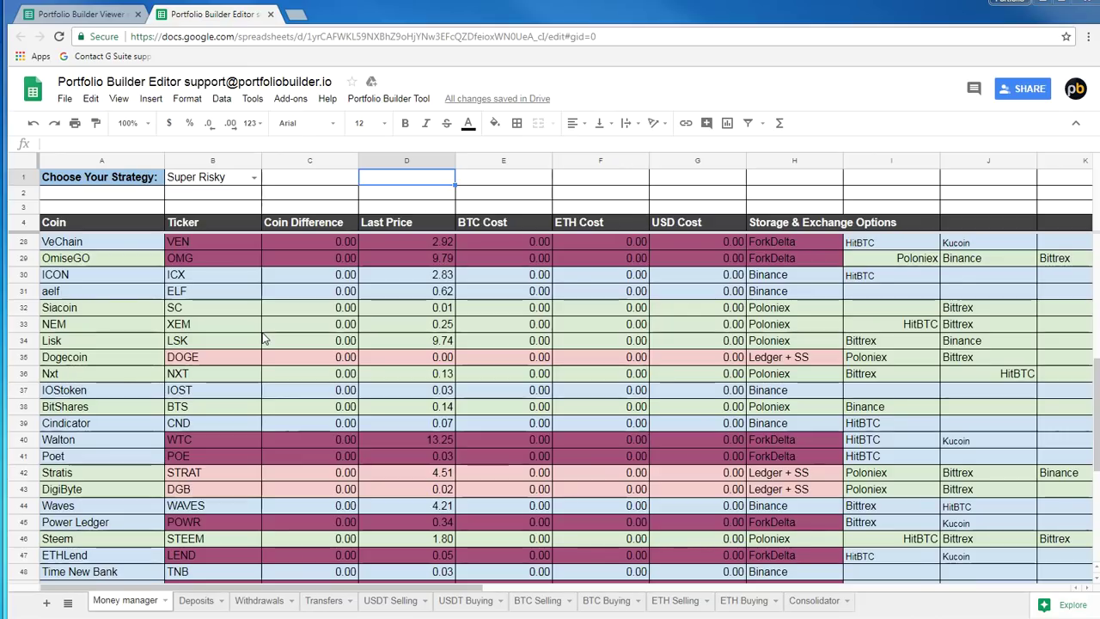
On the Deposits sheet, look over the Tether USDT, Bitcoin BTC, Ethereum, Litecoin LTC and Bitcoin Cash rows
{"action": "left_click", "coordinate": [197, 600]}
{"action": "left_click", "coordinate": [317, 445]}
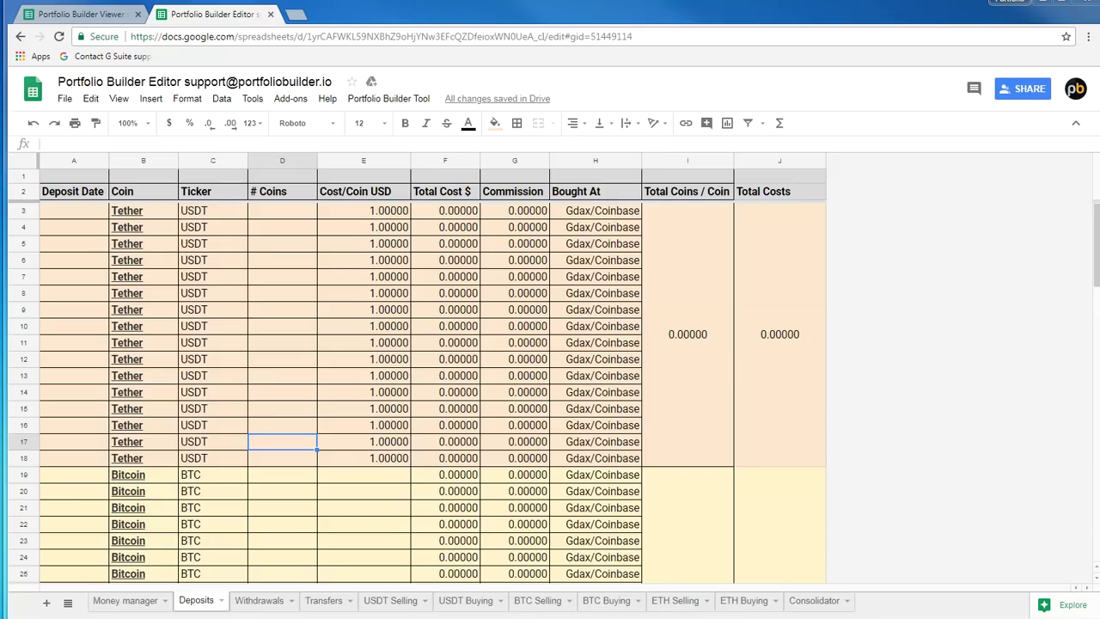
{"action": "left_click", "coordinate": [161, 245]}
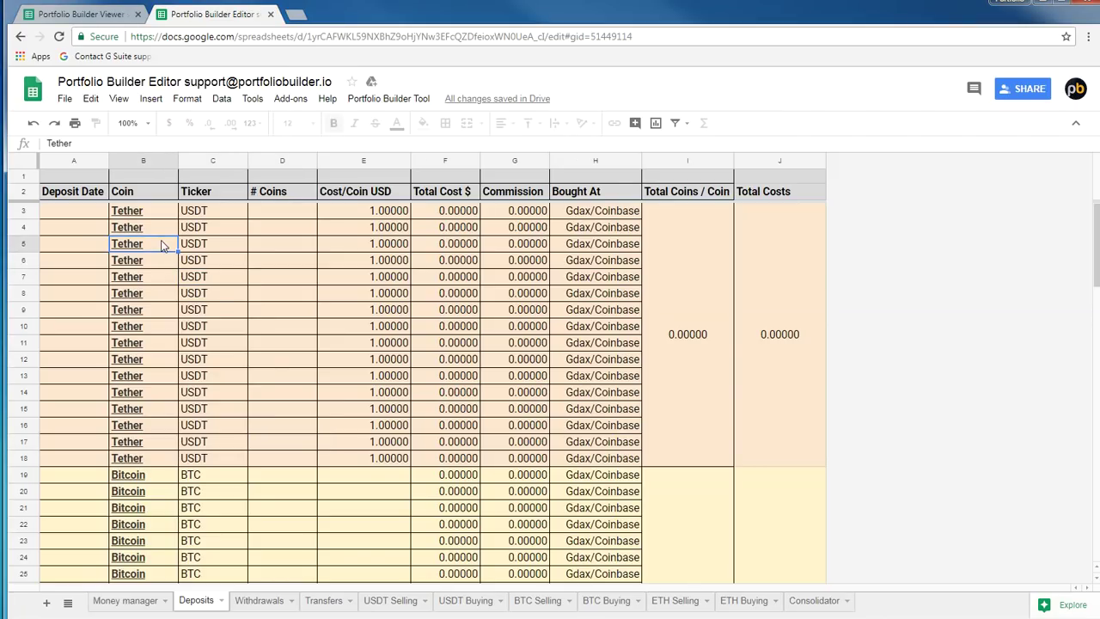
{"action": "left_click", "coordinate": [227, 235]}
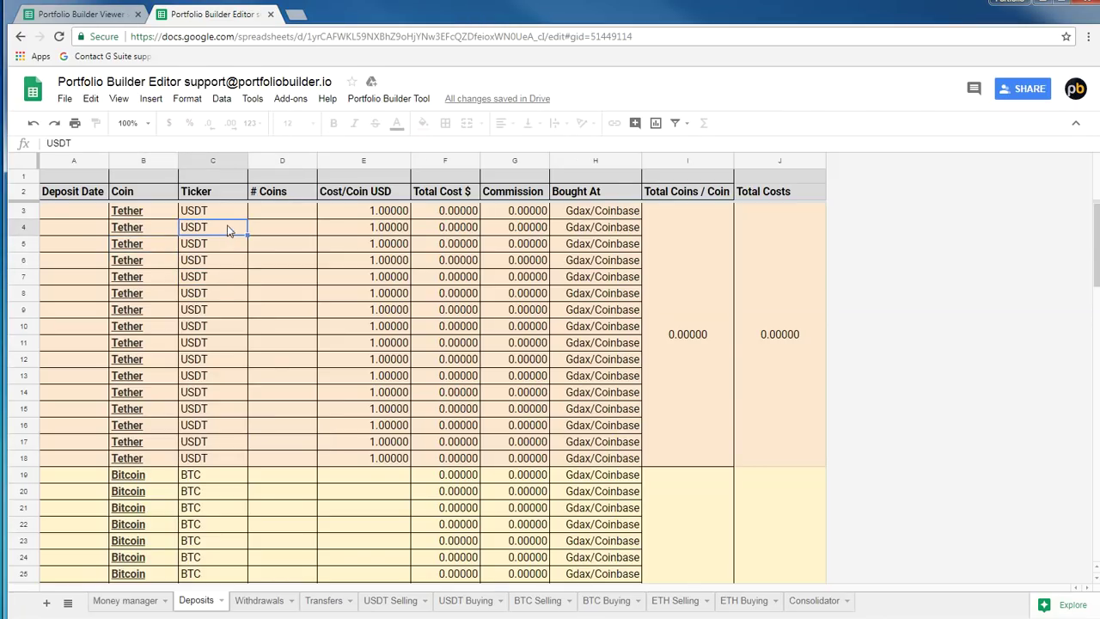
{"action": "scroll", "coordinate": [228, 231], "scroll_direction": "down", "scroll_amount": 3}
{"action": "left_click", "coordinate": [228, 316]}
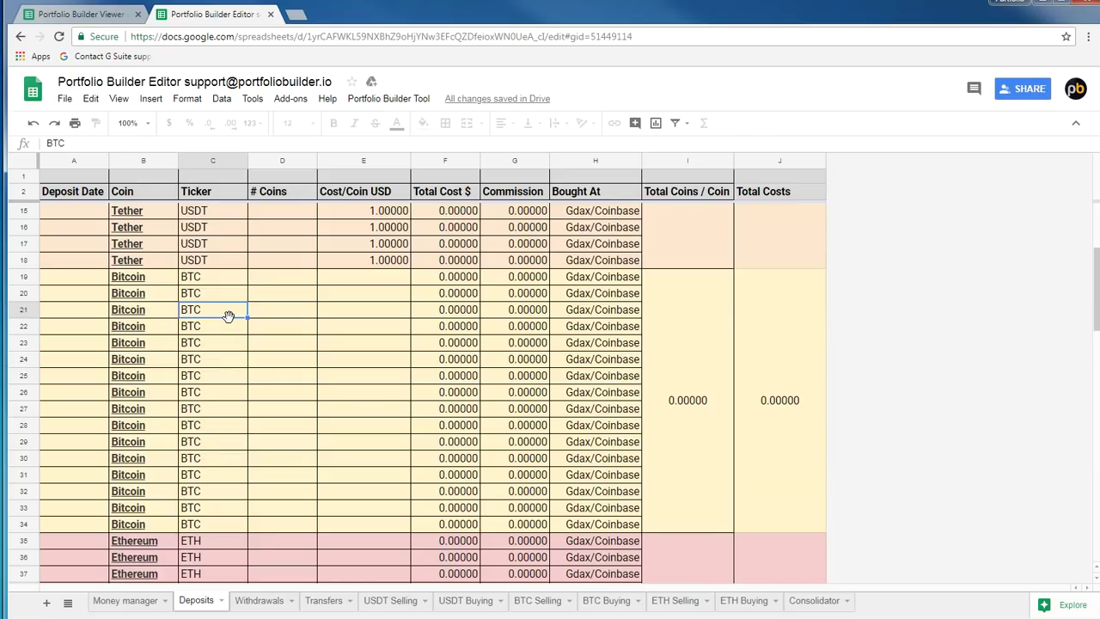
{"action": "scroll", "coordinate": [344, 374], "scroll_direction": "down", "scroll_amount": 3}
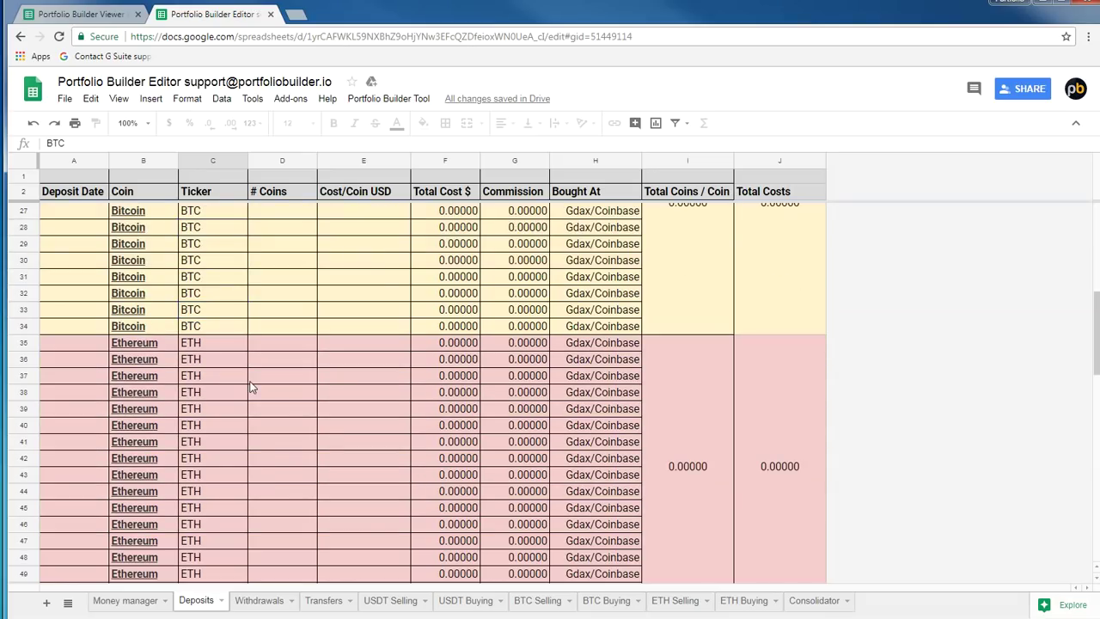
{"action": "left_click", "coordinate": [252, 379]}
{"action": "scroll", "coordinate": [251, 387], "scroll_direction": "down", "scroll_amount": 2}
{"action": "scroll", "coordinate": [251, 386], "scroll_direction": "down", "scroll_amount": 5}
{"action": "left_click", "coordinate": [216, 498]}
{"action": "scroll", "coordinate": [229, 496], "scroll_direction": "down", "scroll_amount": 4}
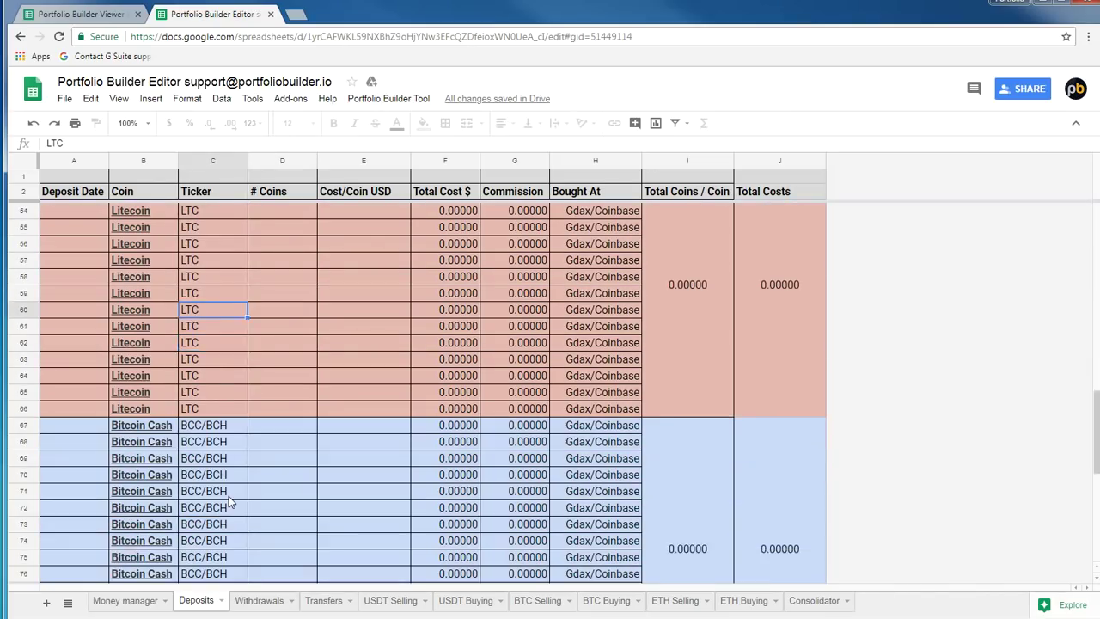
{"action": "left_click", "coordinate": [267, 394]}
{"action": "scroll", "coordinate": [267, 394], "scroll_direction": "down", "scroll_amount": 3}
{"action": "scroll", "coordinate": [267, 393], "scroll_direction": "up", "scroll_amount": 5}
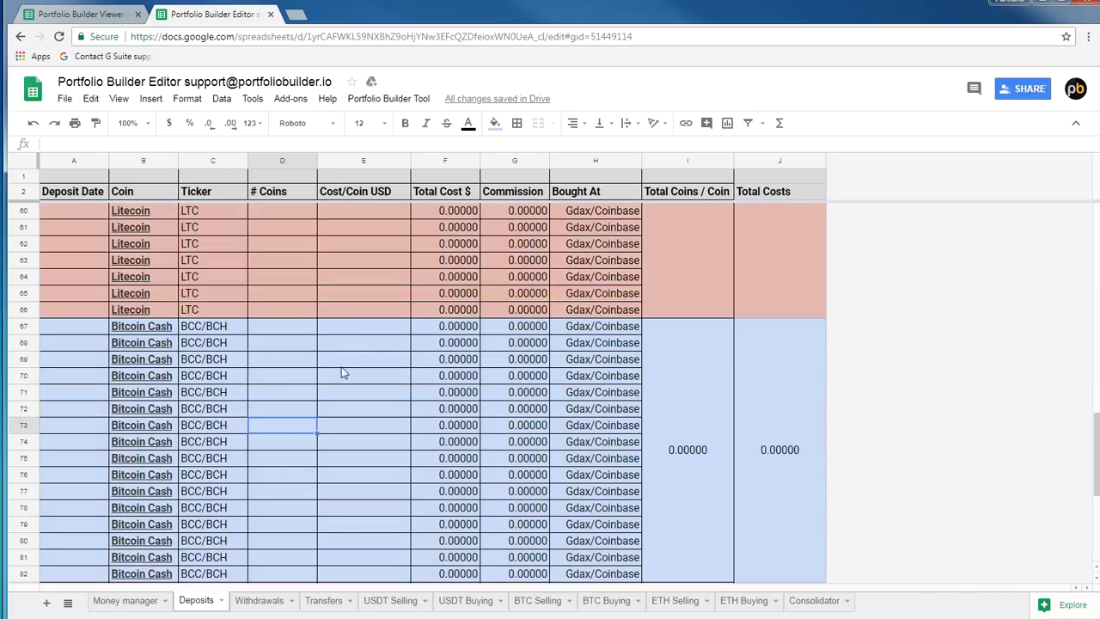
{"action": "scroll", "coordinate": [399, 376], "scroll_direction": "up", "scroll_amount": 13}
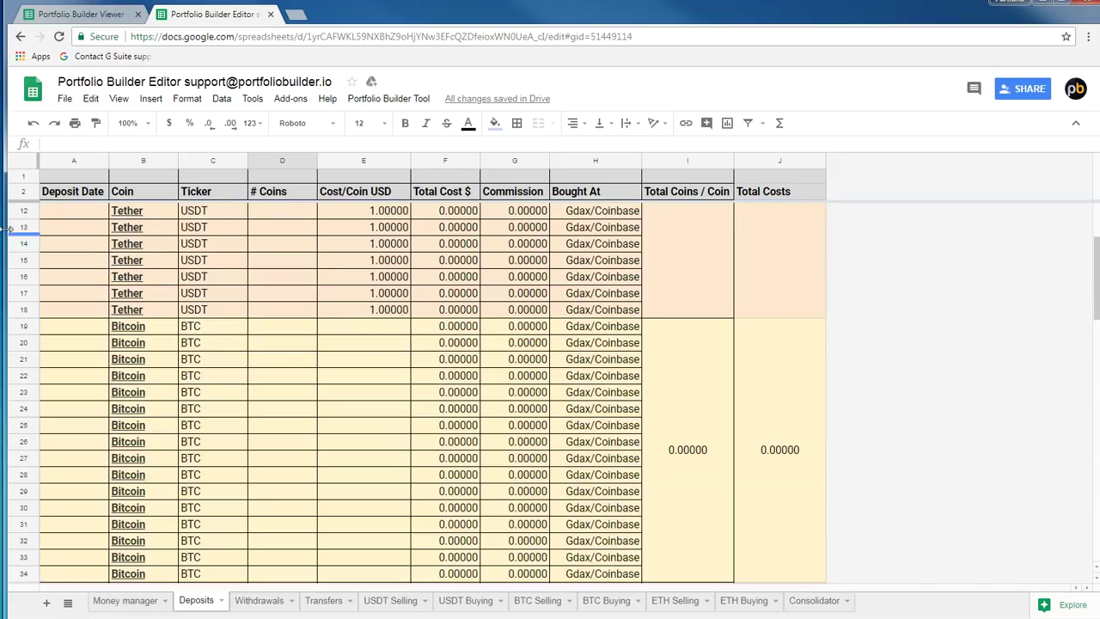
Inspect Tether's date, coin count, cost per coin 1 and commission, then the first Bitcoin row, before moving to Consolidator
{"action": "left_click", "coordinate": [66, 208]}
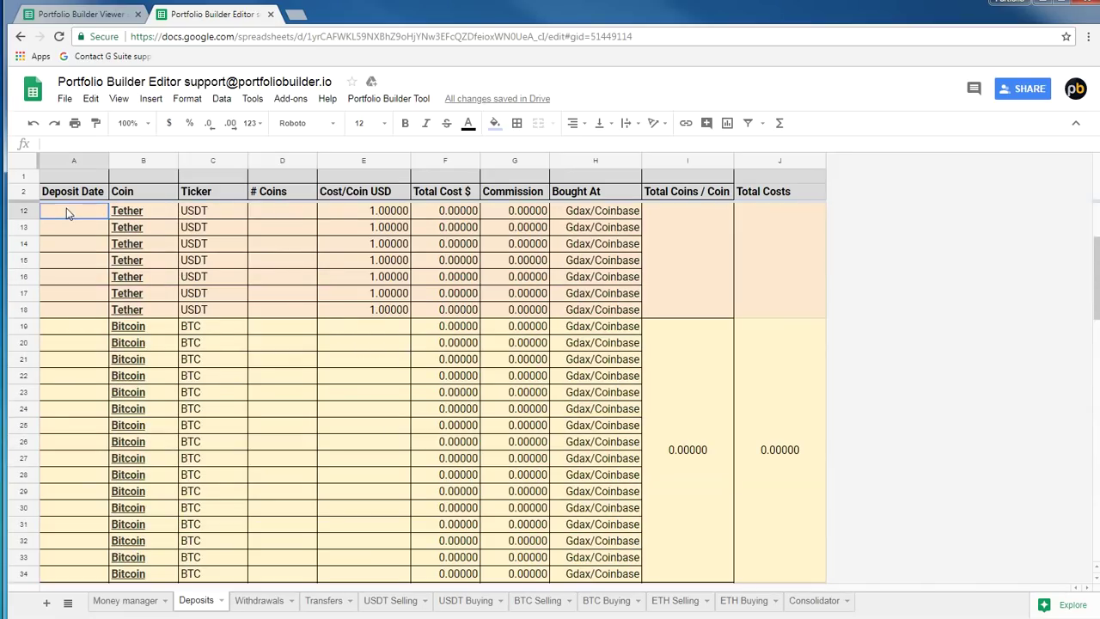
{"action": "left_click", "coordinate": [255, 216]}
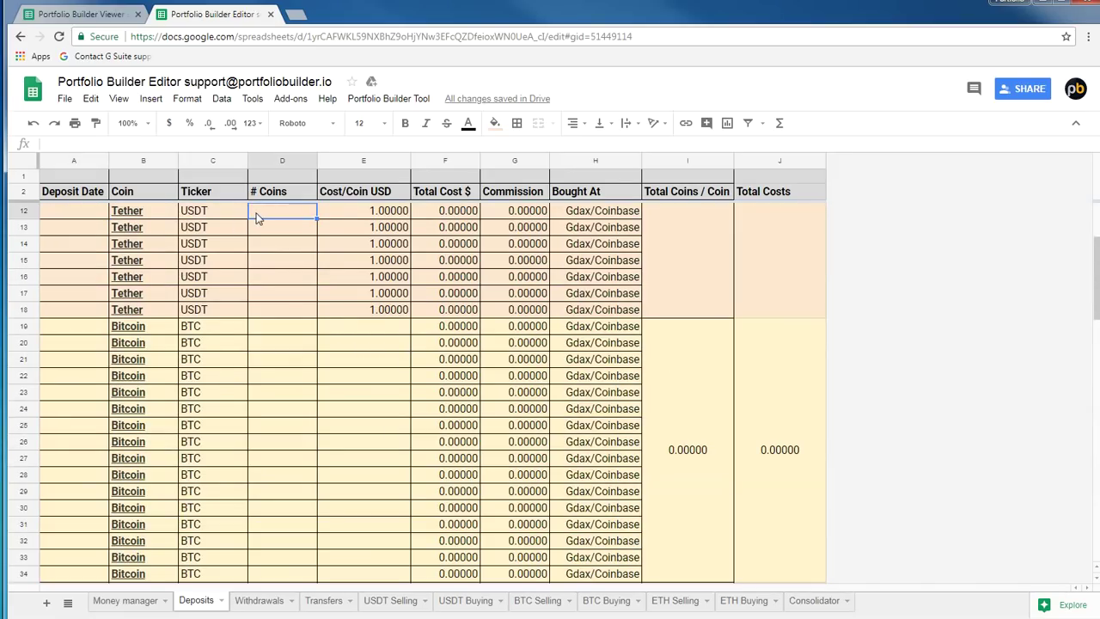
{"action": "left_click", "coordinate": [363, 217]}
{"action": "left_click", "coordinate": [509, 216]}
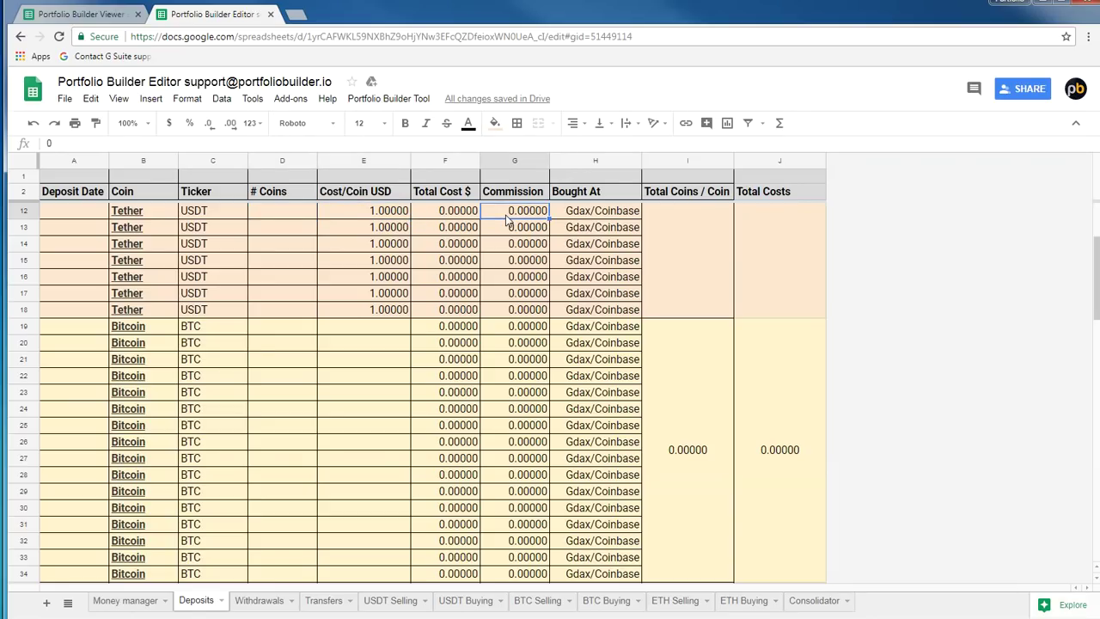
{"action": "left_click", "coordinate": [510, 337]}
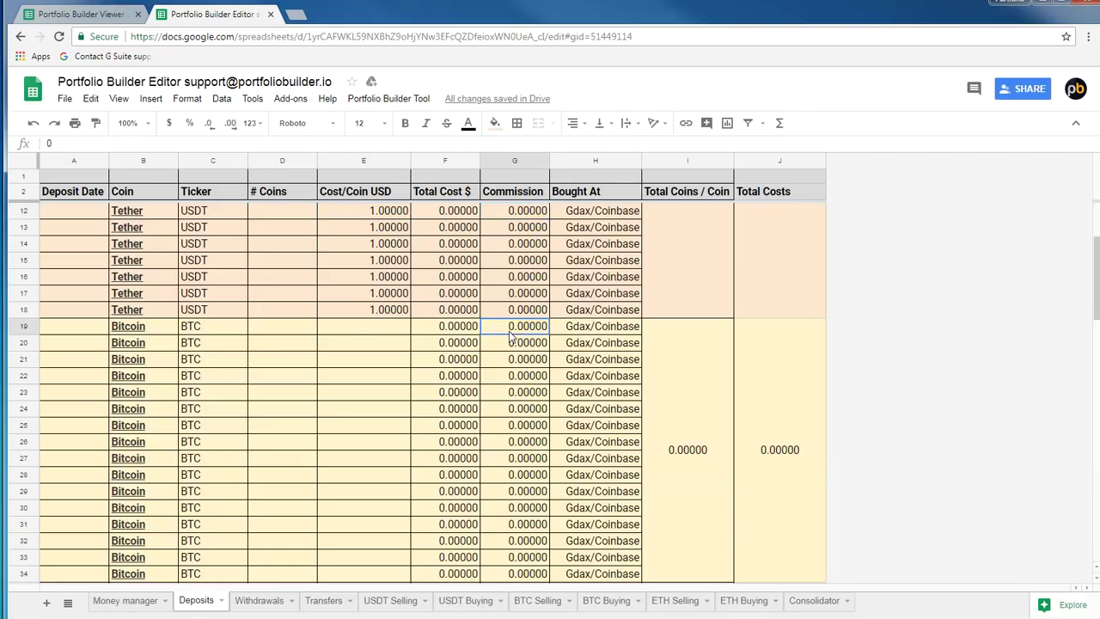
{"action": "left_click", "coordinate": [362, 331]}
{"action": "left_click", "coordinate": [251, 334]}
{"action": "left_click", "coordinate": [69, 349]}
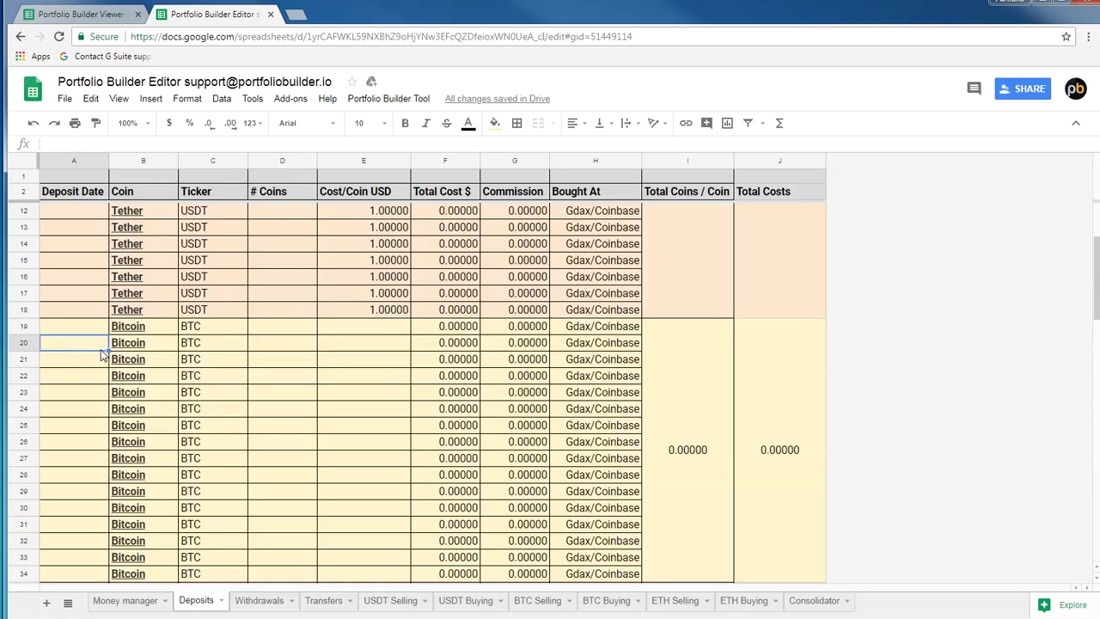
{"action": "scroll", "coordinate": [100, 351], "scroll_direction": "down", "scroll_amount": 4}
{"action": "scroll", "coordinate": [101, 351], "scroll_direction": "down", "scroll_amount": 12}
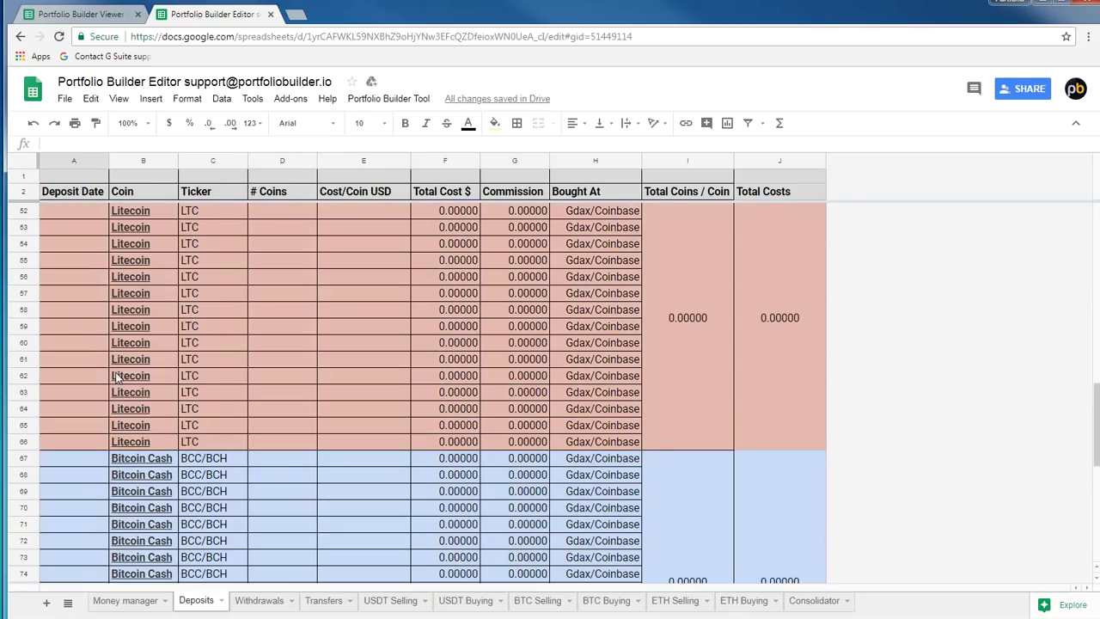
{"action": "scroll", "coordinate": [142, 388], "scroll_direction": "down", "scroll_amount": 5}
{"action": "scroll", "coordinate": [155, 384], "scroll_direction": "up", "scroll_amount": 3}
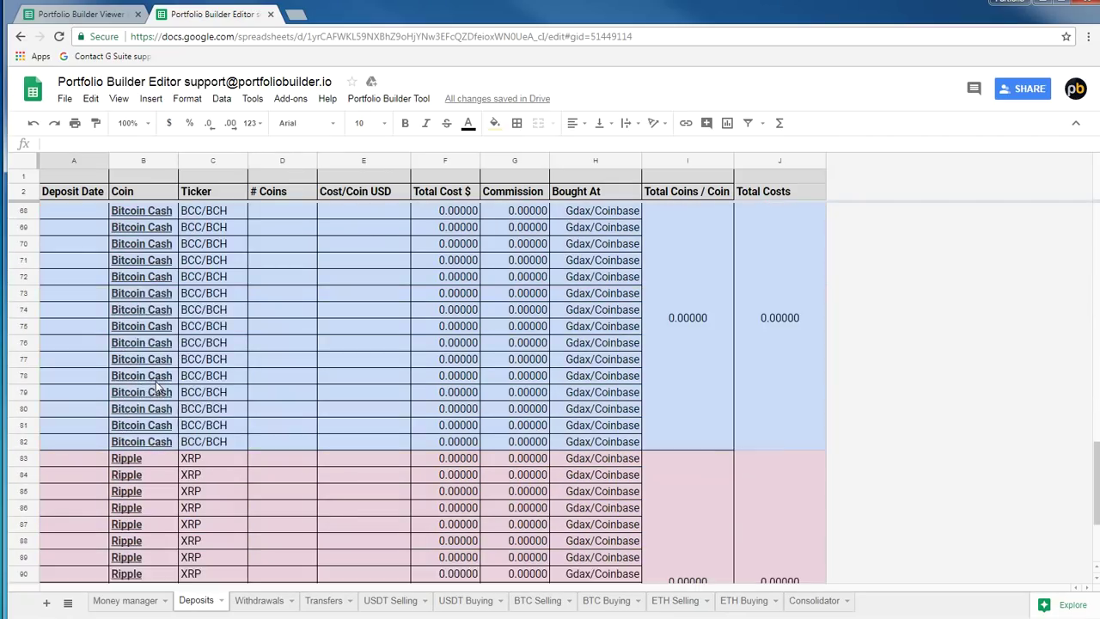
{"action": "scroll", "coordinate": [157, 380], "scroll_direction": "up", "scroll_amount": 6}
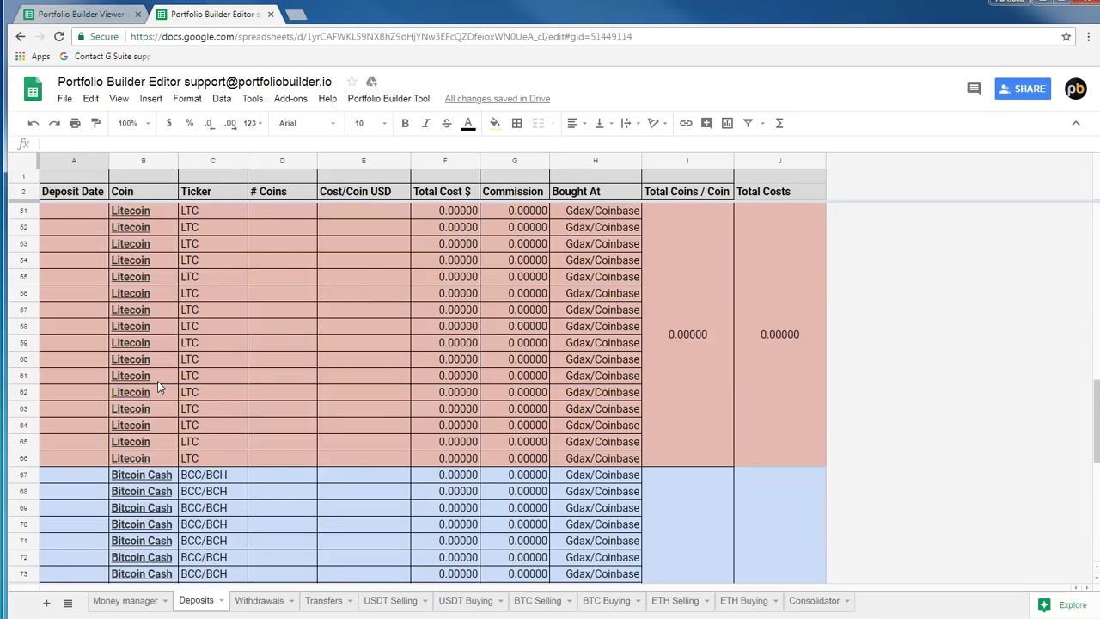
{"action": "scroll", "coordinate": [172, 378], "scroll_direction": "down", "scroll_amount": 2}
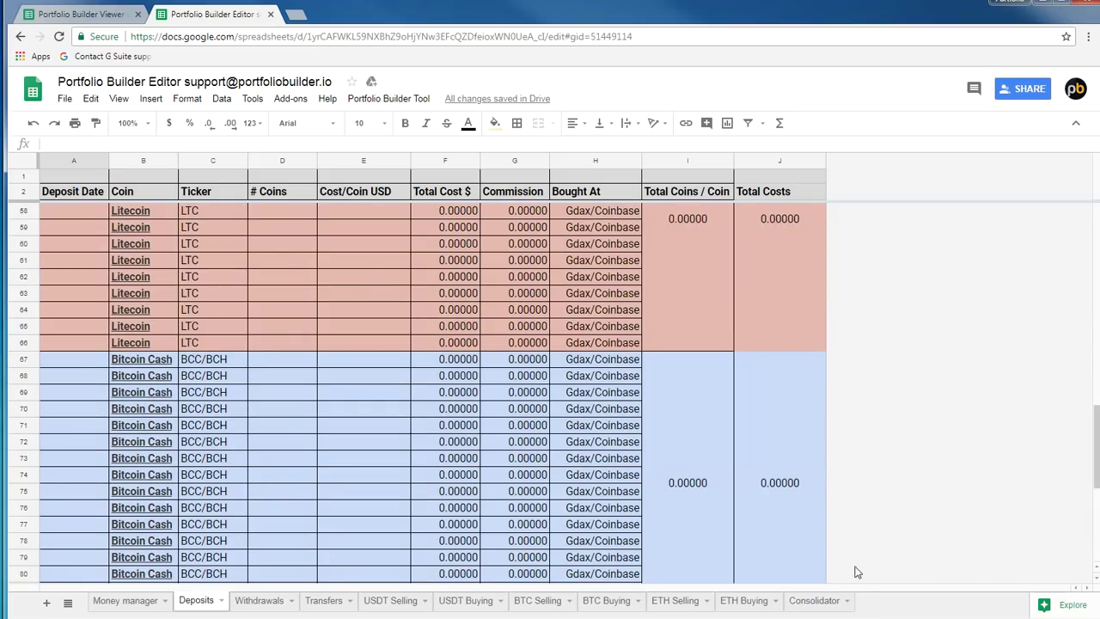
{"action": "left_click", "coordinate": [814, 601]}
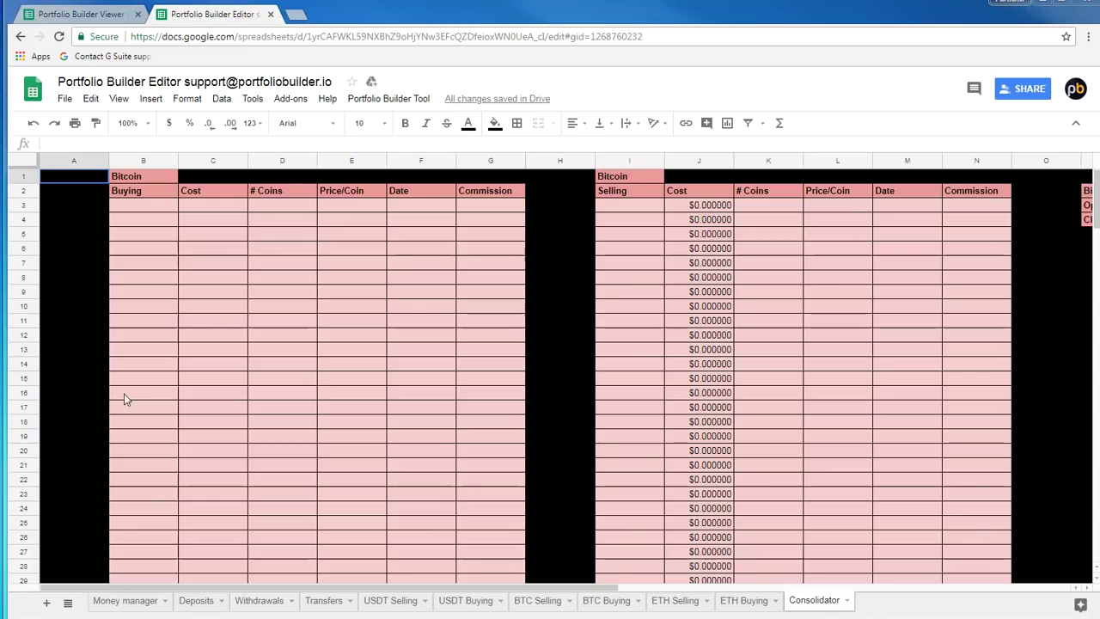
Inspect the Bitcoin buying entries: the first purchase of 1 coin and the purchase cost formulas
{"action": "left_click", "coordinate": [245, 351]}
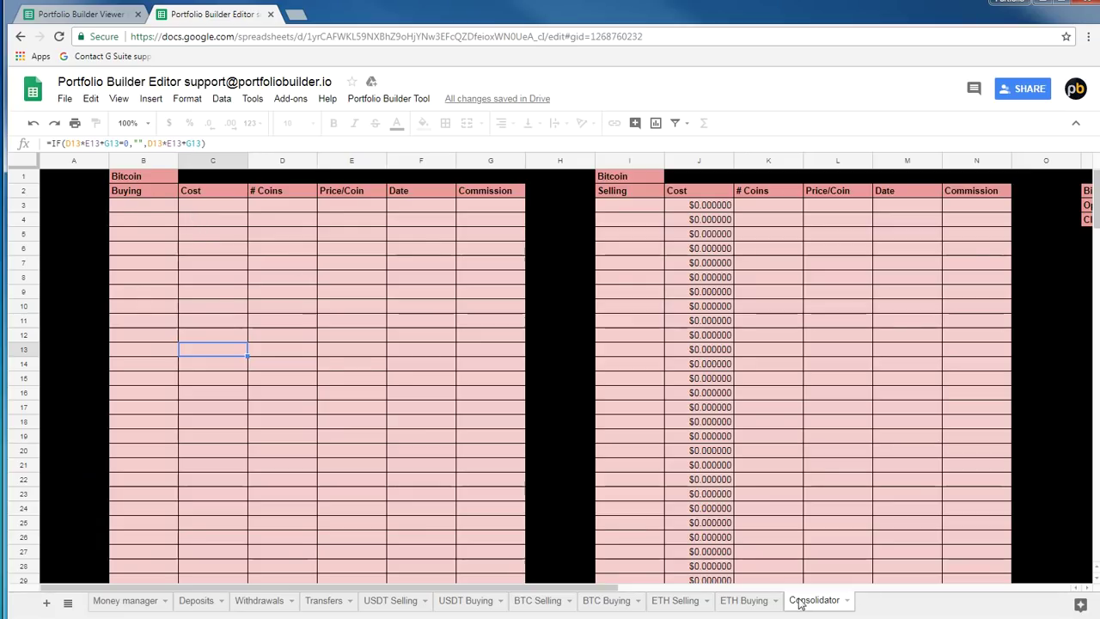
{"action": "left_click", "coordinate": [148, 204]}
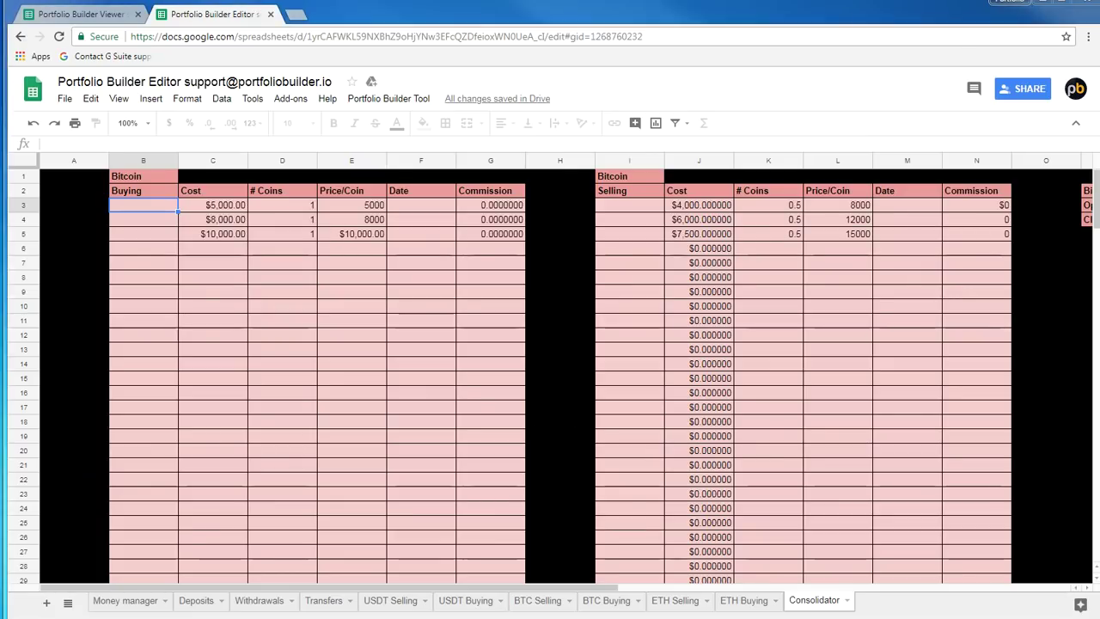
{"action": "left_click", "coordinate": [300, 204]}
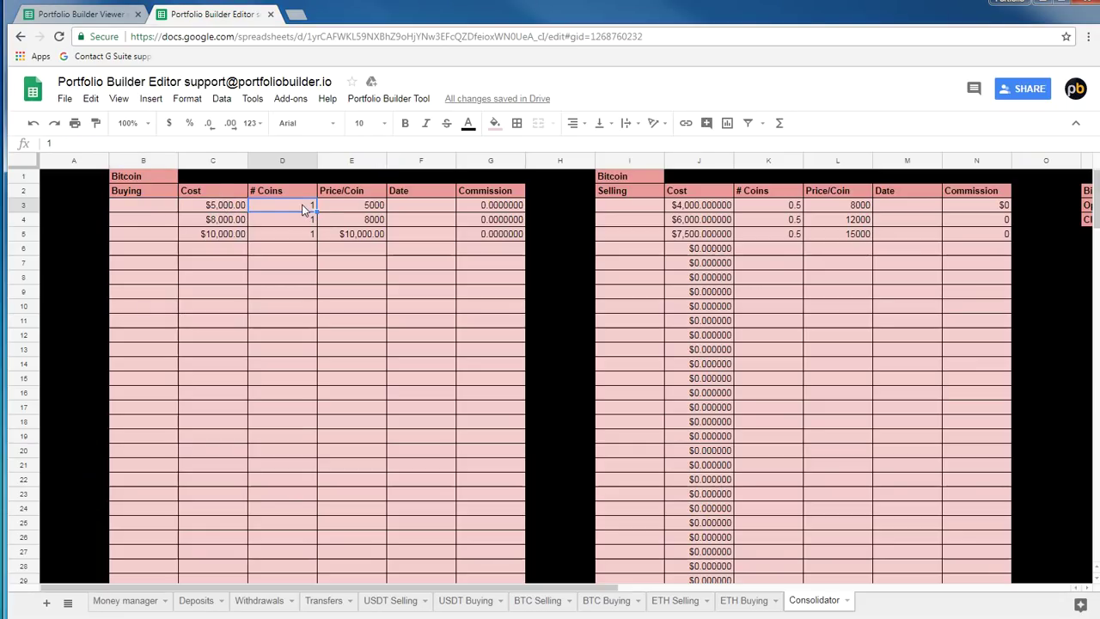
{"action": "left_click", "coordinate": [234, 222]}
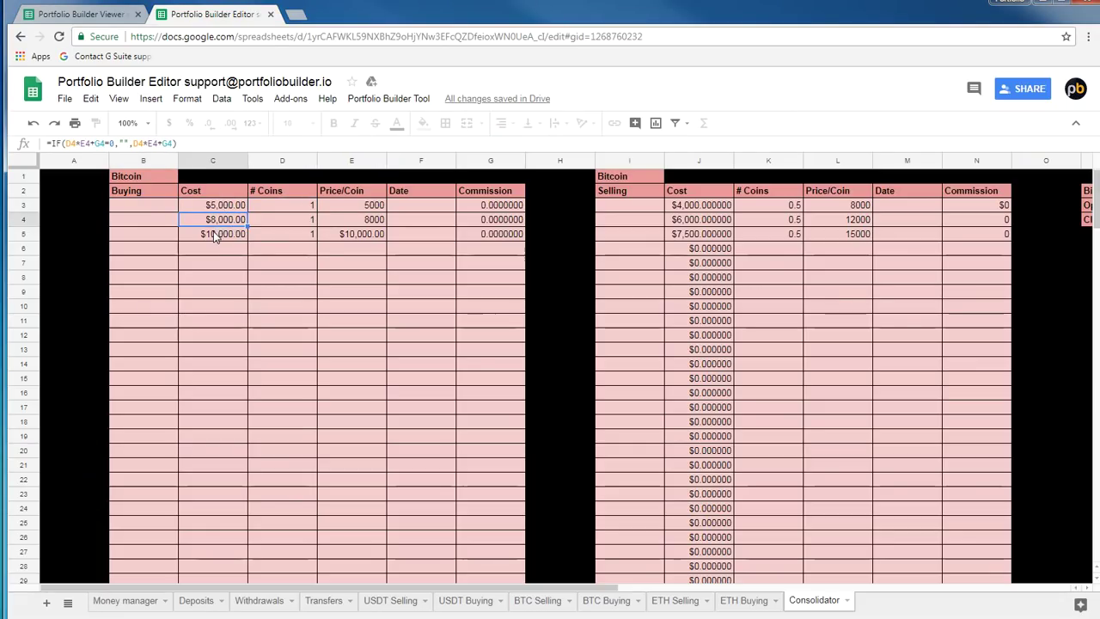
{"action": "left_click", "coordinate": [217, 234]}
Check the Bitcoin sales (0.5 coins at 8000, then 12000 and 15000) and scroll right to the position summary
{"action": "left_click", "coordinate": [788, 206]}
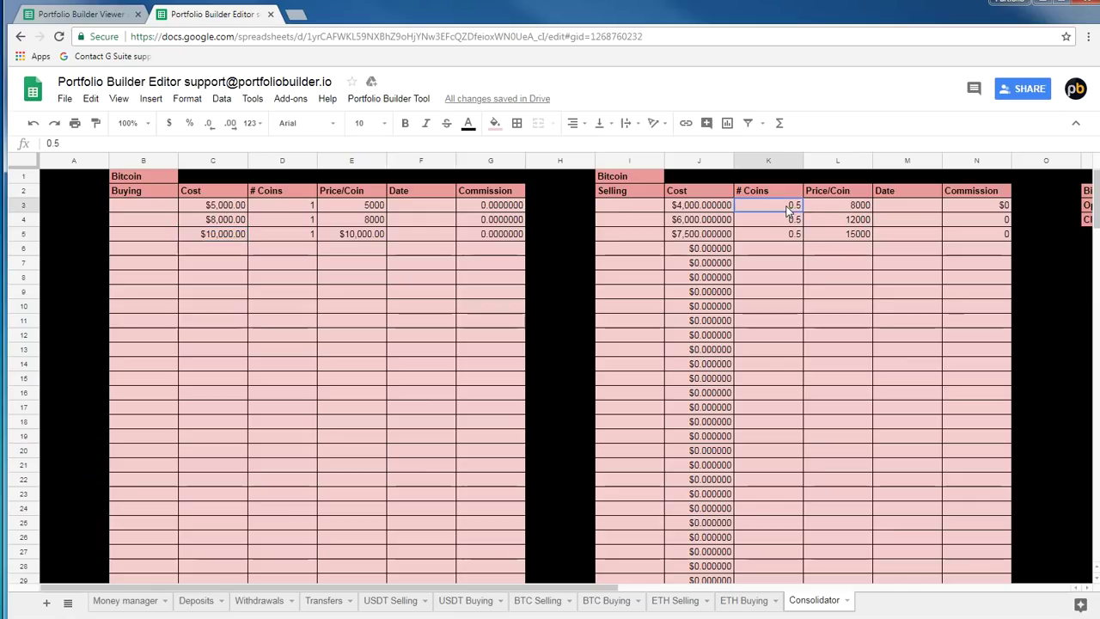
{"action": "left_click", "coordinate": [829, 208]}
{"action": "key", "text": "Left"}
{"action": "key", "text": "Down"}
{"action": "key", "text": "Right"}
{"action": "key", "text": "Left"}
{"action": "key", "text": "Right"}
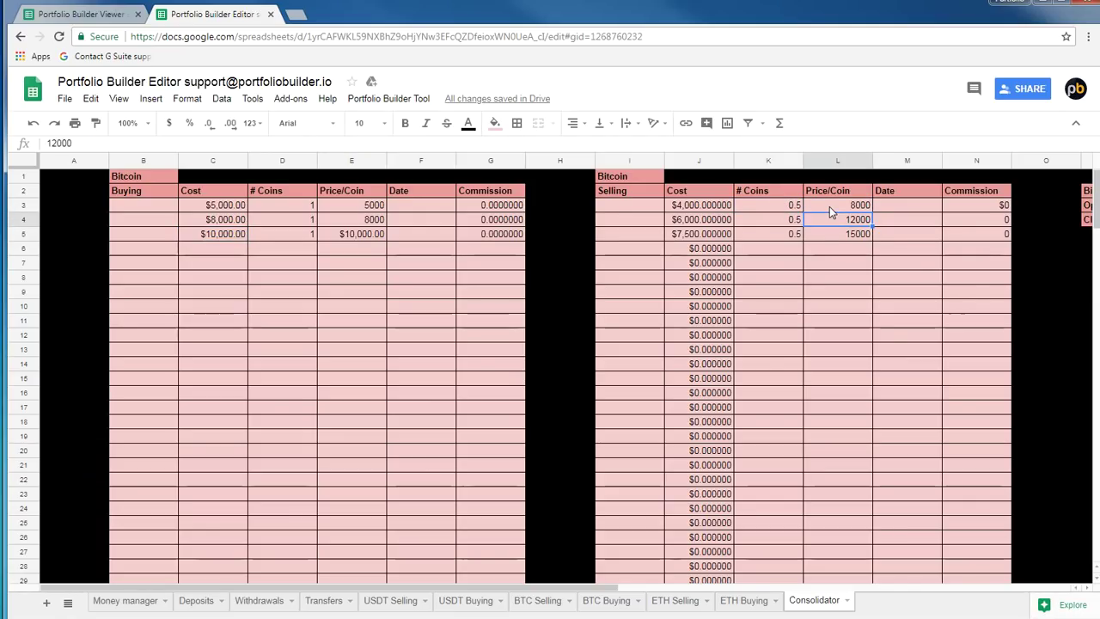
{"action": "key", "text": "Down"}
{"action": "key", "text": "Left"}
{"action": "key", "text": "Right"}
{"action": "key", "text": "Right"}
{"action": "key", "text": "Right"}
{"action": "key", "text": "Right"}
{"action": "key", "text": "Right"}
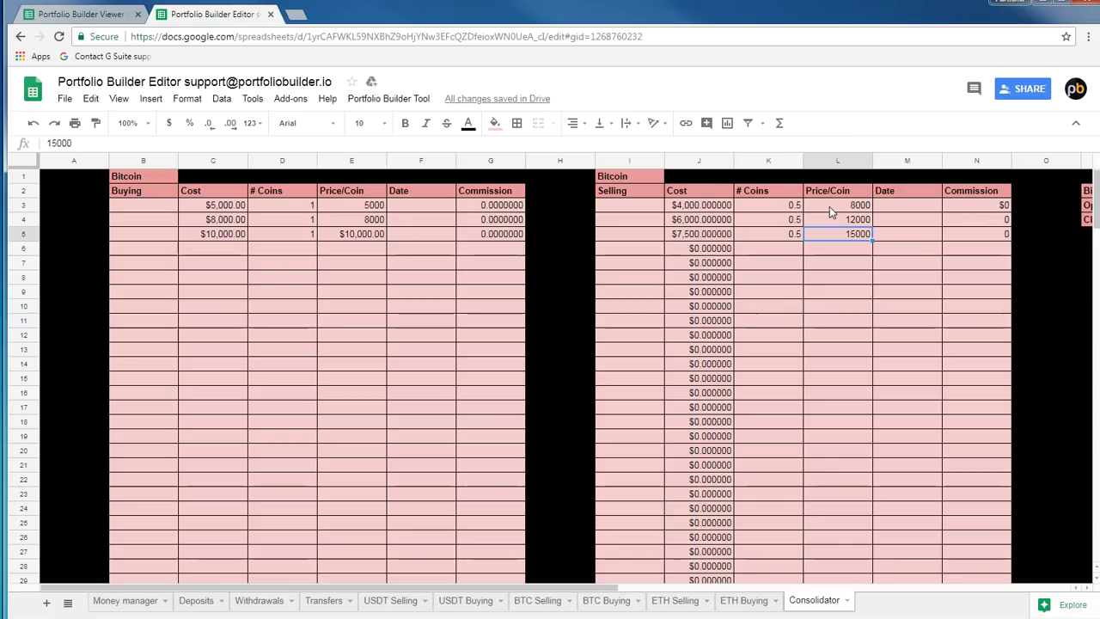
{"action": "key", "text": "Right"}
{"action": "key", "text": "Right"}
{"action": "key", "text": "Right"}
{"action": "key", "text": "Right"}
{"action": "key", "text": "Right"}
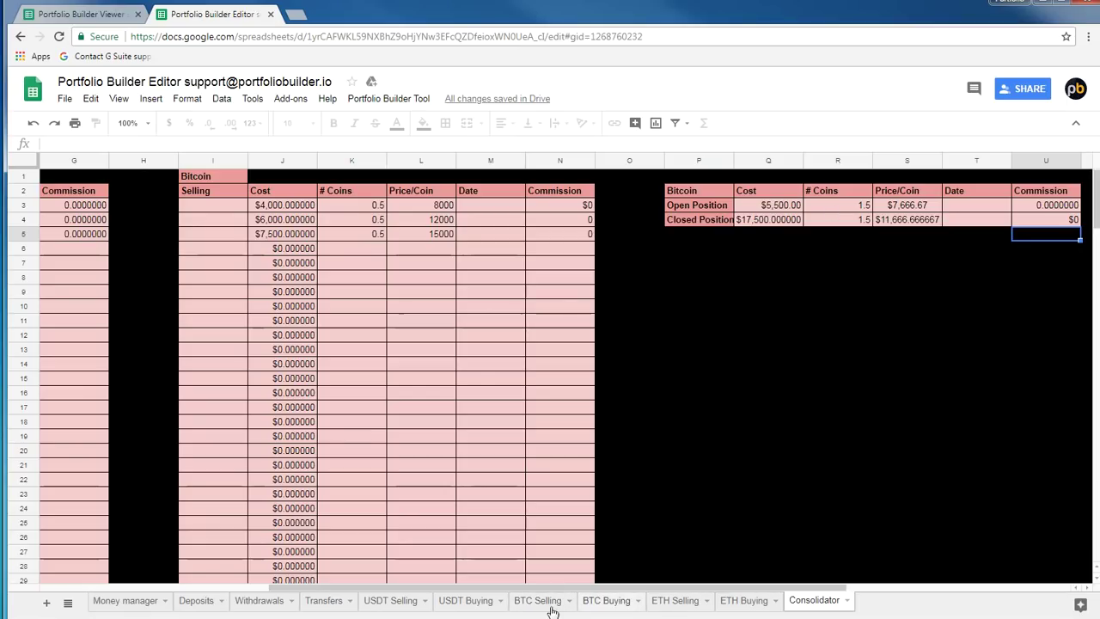
Read the Open Position cost, coin count and price-per-coin formulas, plus the Closed Position price-per-coin formula
{"action": "left_click", "coordinate": [767, 206]}
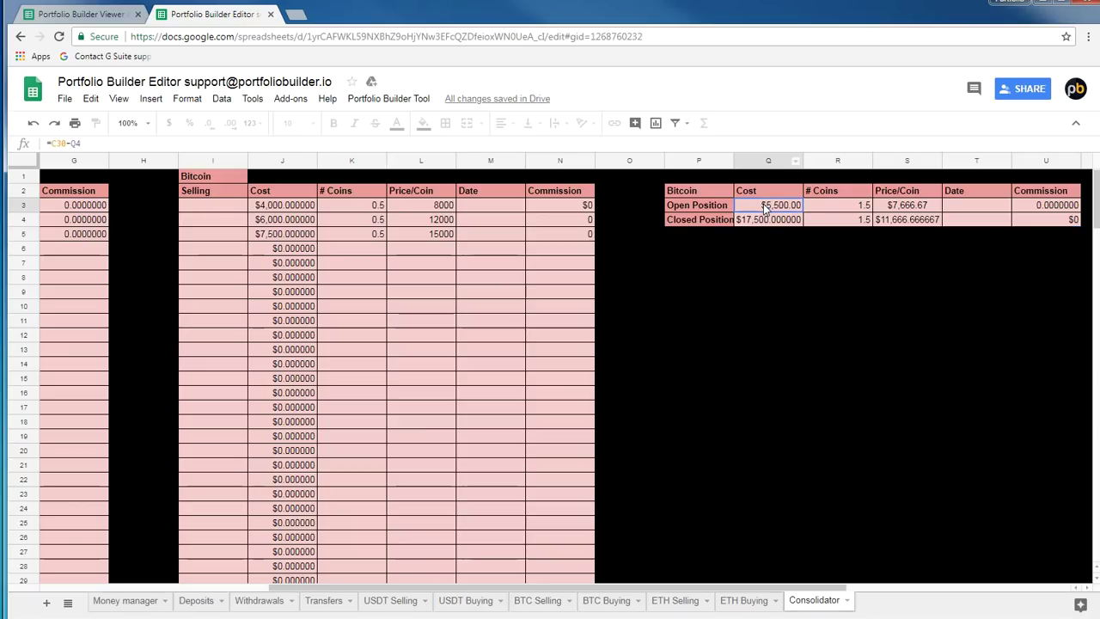
{"action": "left_click", "coordinate": [855, 206]}
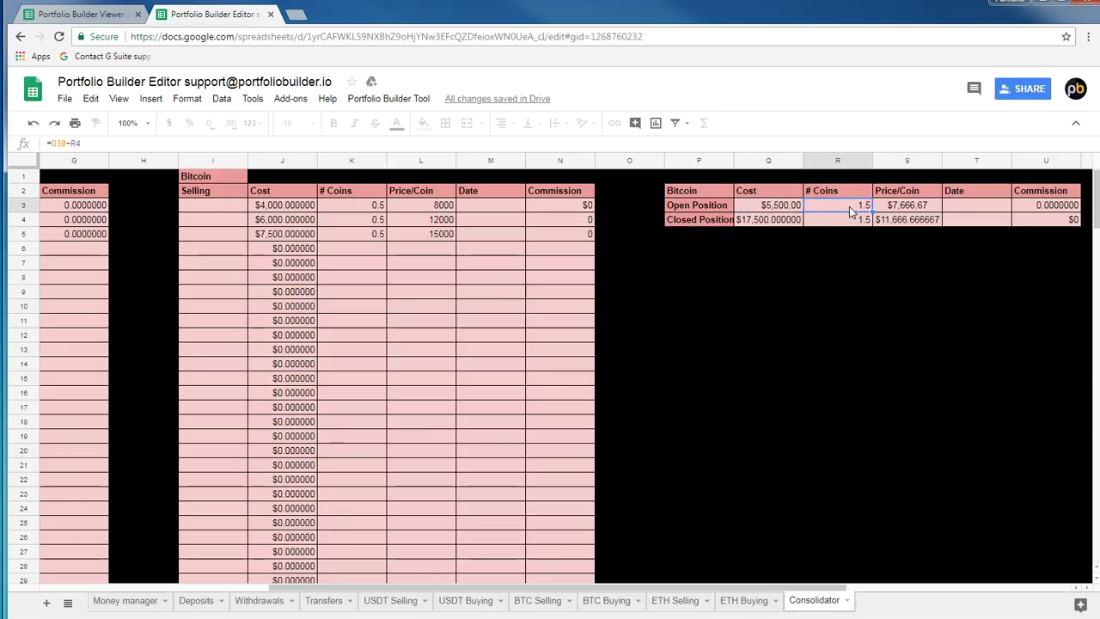
{"action": "left_click", "coordinate": [918, 210]}
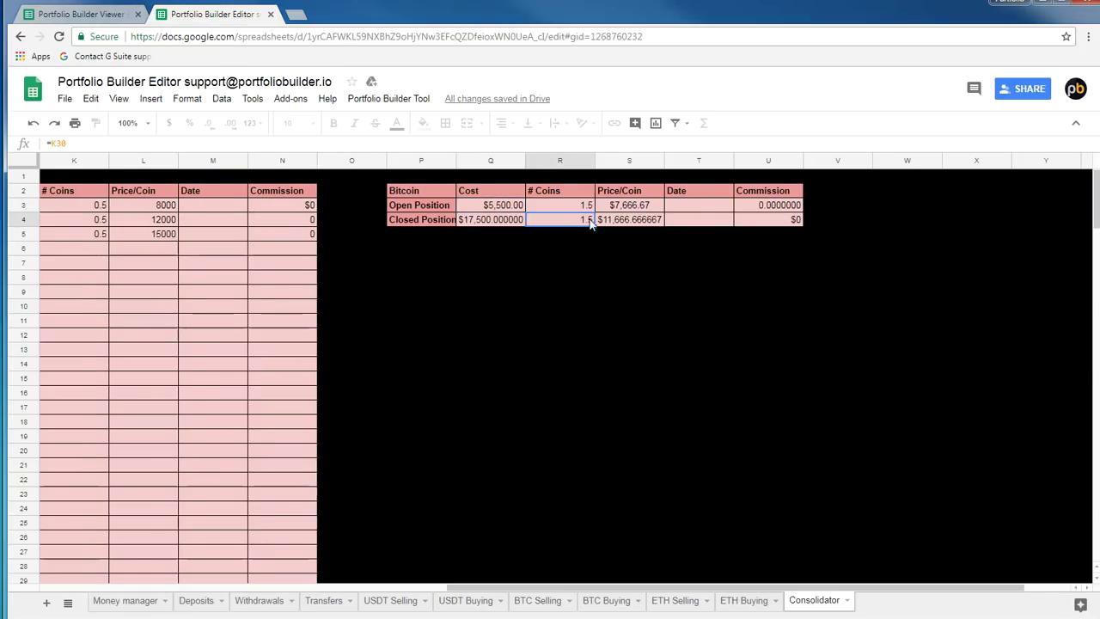
{"action": "left_click", "coordinate": [630, 222]}
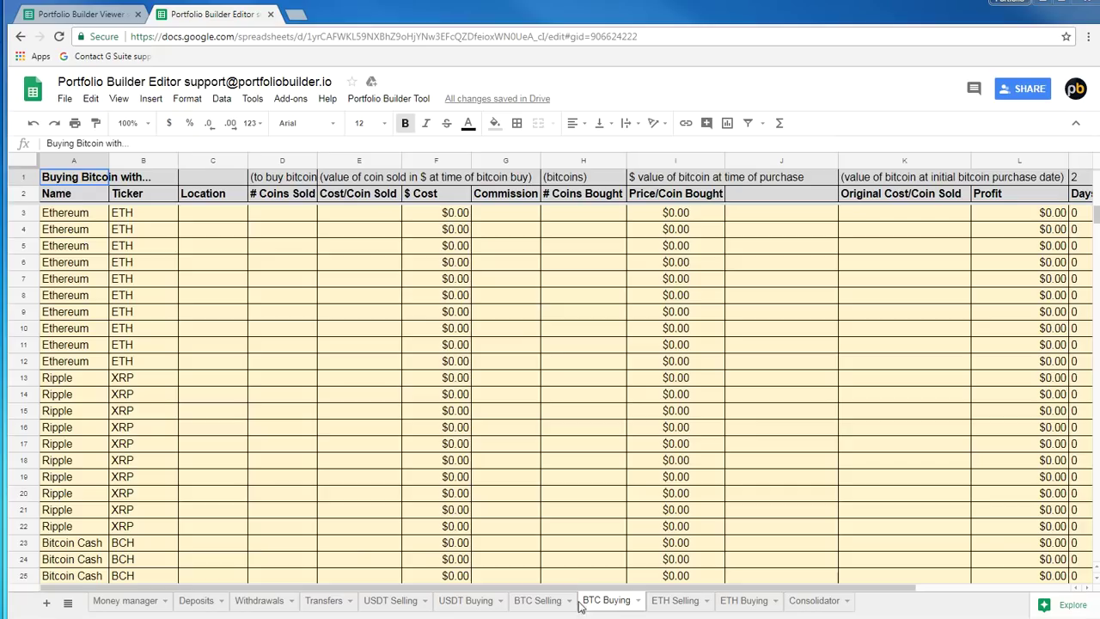
Check USDT Selling's Bitcoin row (Cost/Coin Sold 1), glance at USDT Buying and BTC Buying, then reach Withdrawals
{"action": "left_click", "coordinate": [341, 400]}
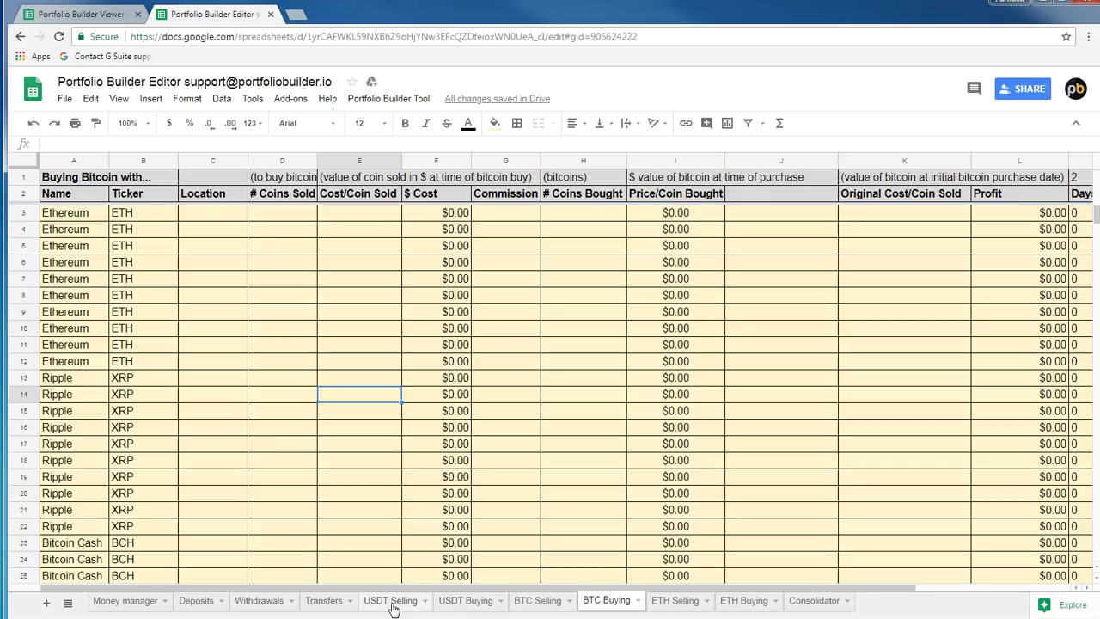
{"action": "left_click", "coordinate": [391, 601]}
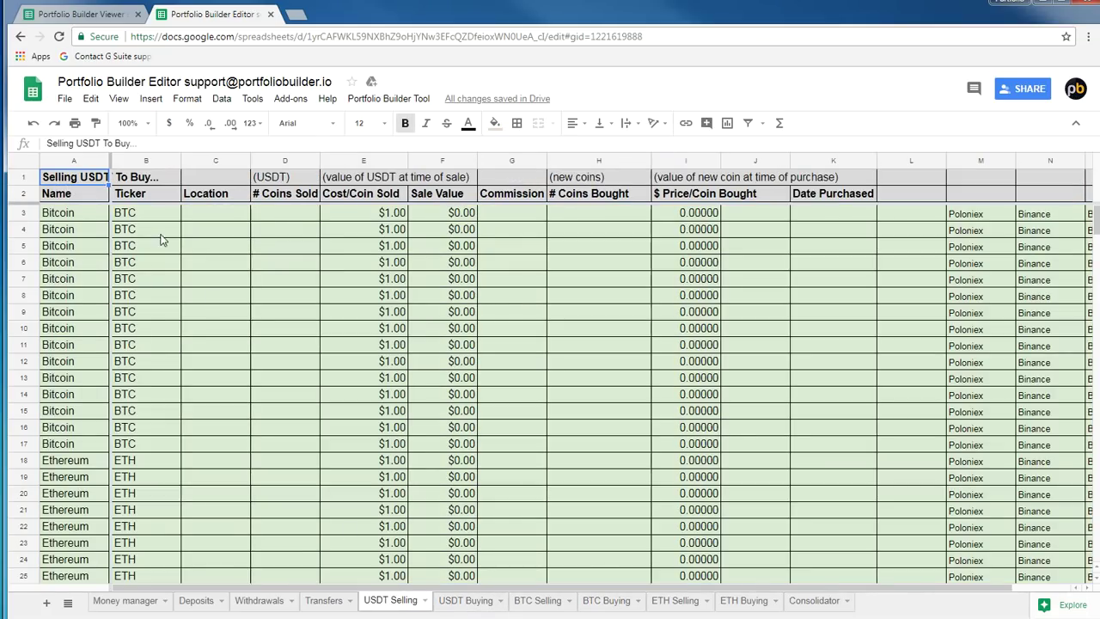
{"action": "left_click", "coordinate": [86, 215]}
{"action": "left_click", "coordinate": [341, 215]}
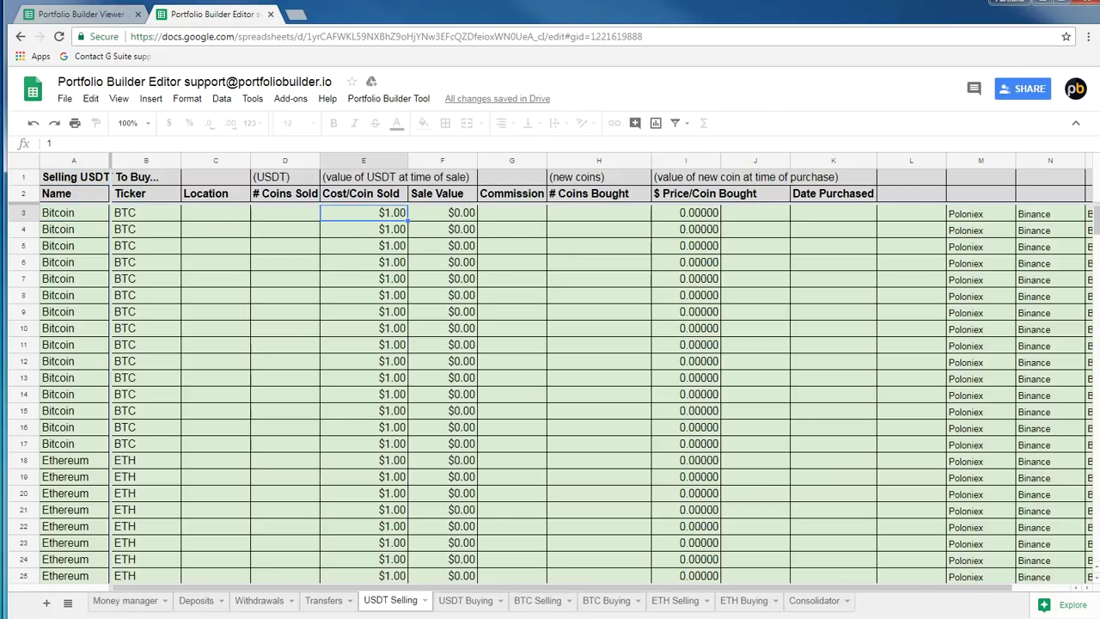
{"action": "left_click", "coordinate": [465, 600]}
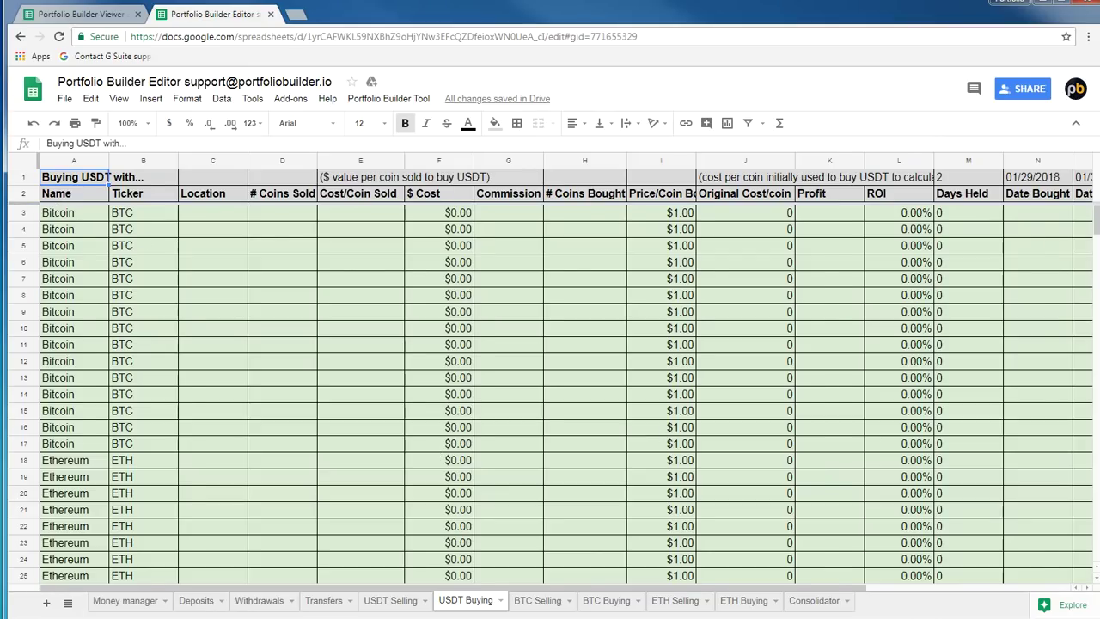
{"action": "left_click", "coordinate": [602, 600]}
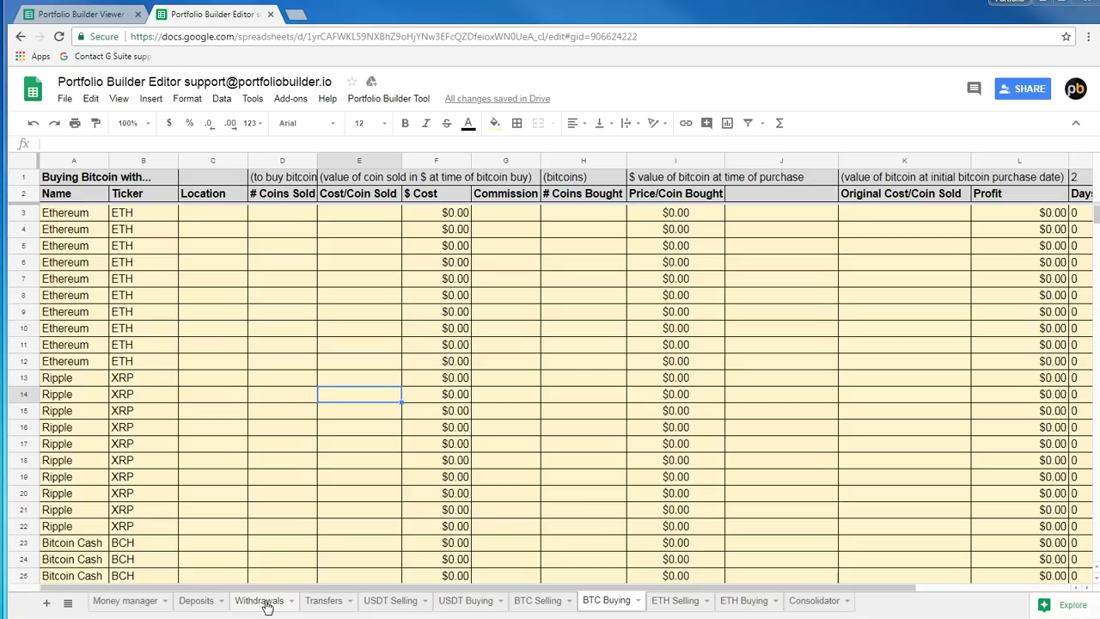
{"action": "left_click", "coordinate": [262, 600]}
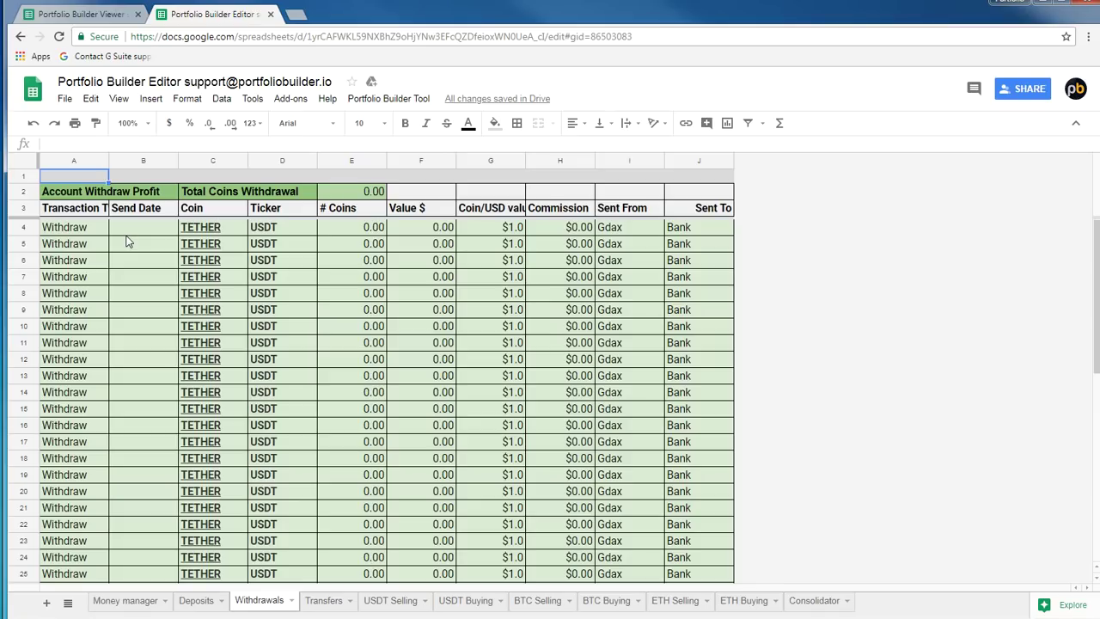
Check the Profit and Invested totals in the Portfolio Builder Viewer, then return to the Editor
{"action": "left_click", "coordinate": [93, 14]}
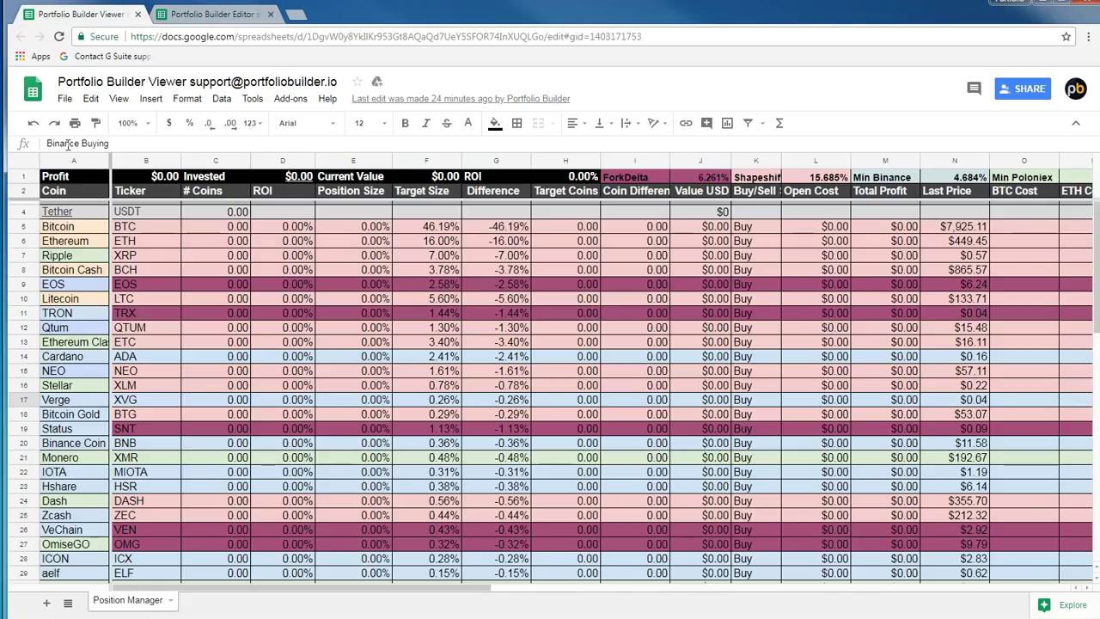
{"action": "left_click", "coordinate": [144, 178]}
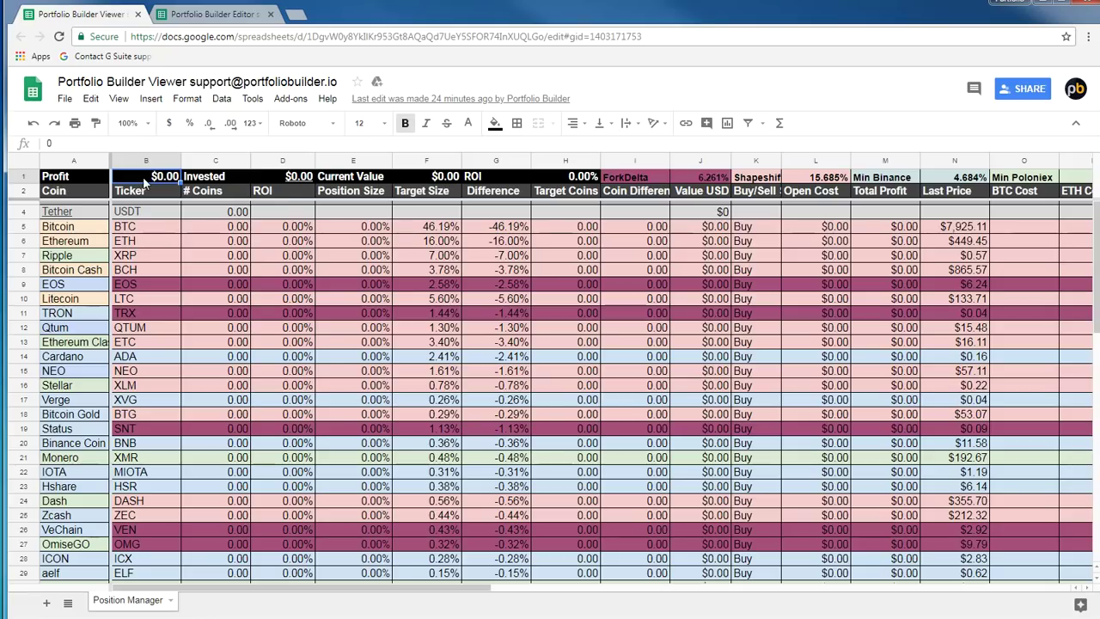
{"action": "left_click", "coordinate": [289, 180]}
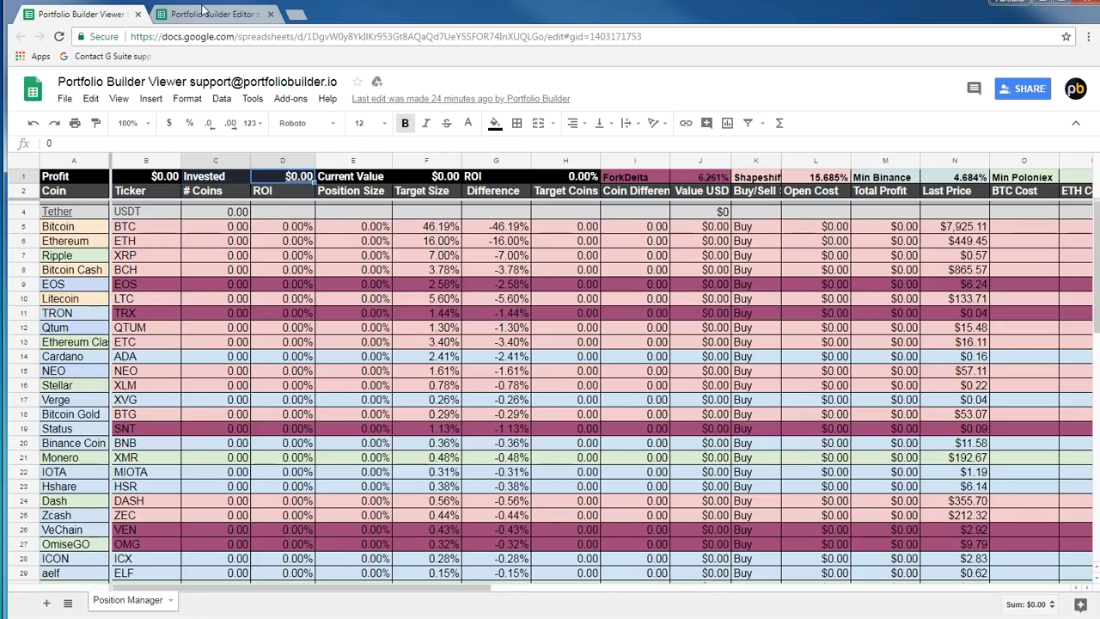
{"action": "left_click", "coordinate": [203, 12]}
On the Deposits sheet, enter 1 coin at 8000 cost per coin in the Bitcoin row
{"action": "left_click", "coordinate": [195, 599]}
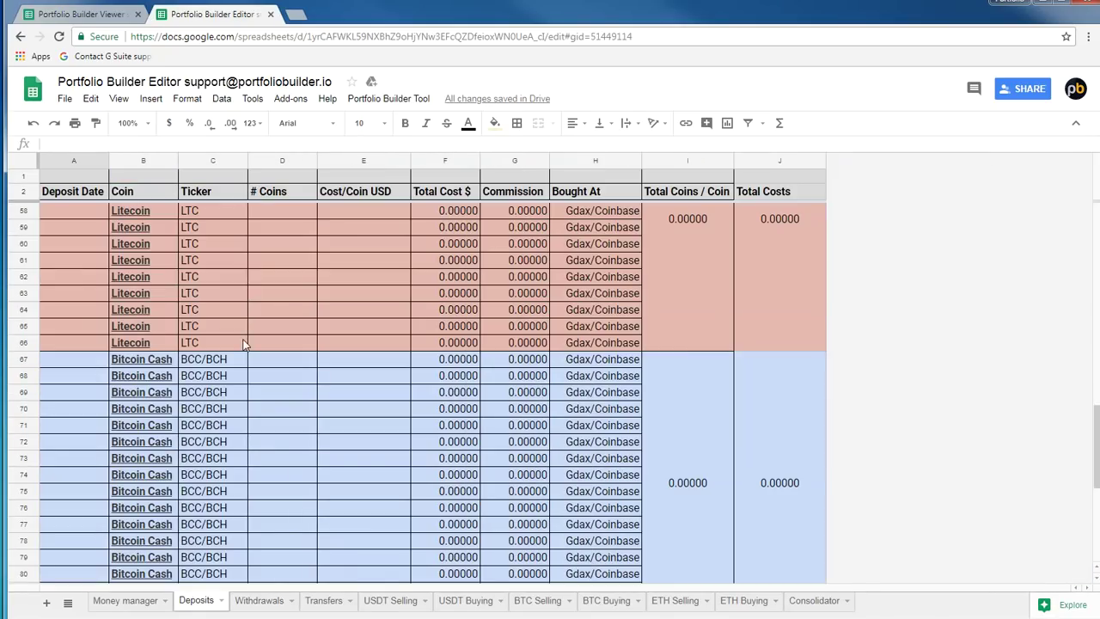
{"action": "left_click", "coordinate": [246, 342]}
{"action": "scroll", "coordinate": [246, 344], "scroll_direction": "up", "scroll_amount": 7}
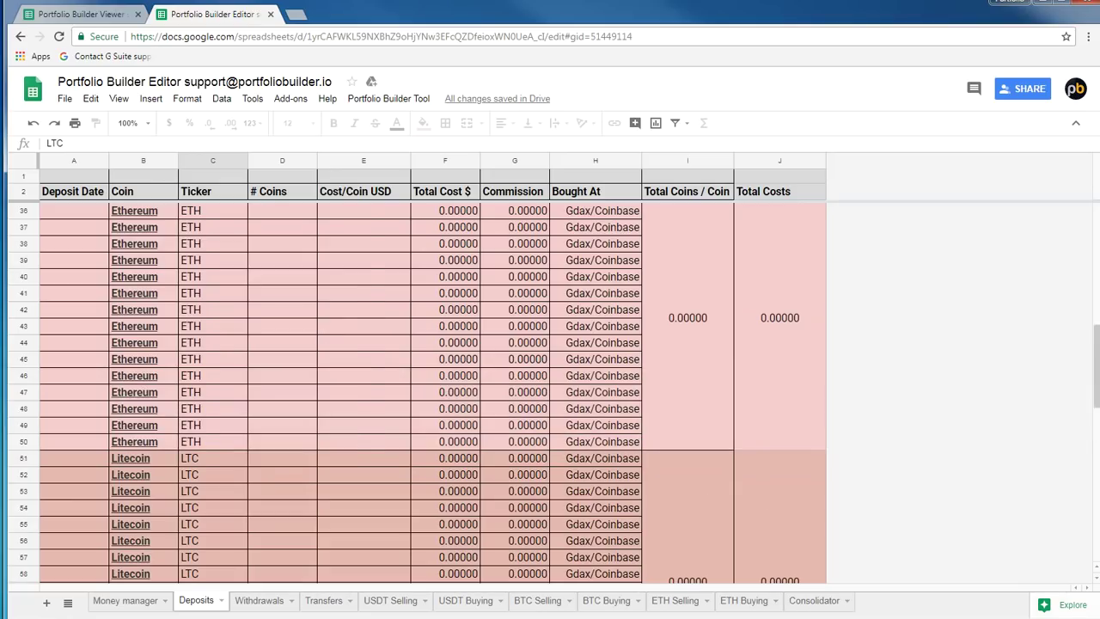
{"action": "scroll", "coordinate": [363, 413], "scroll_direction": "up", "scroll_amount": 7}
{"action": "left_click", "coordinate": [363, 474]}
{"action": "left_click", "coordinate": [263, 476]}
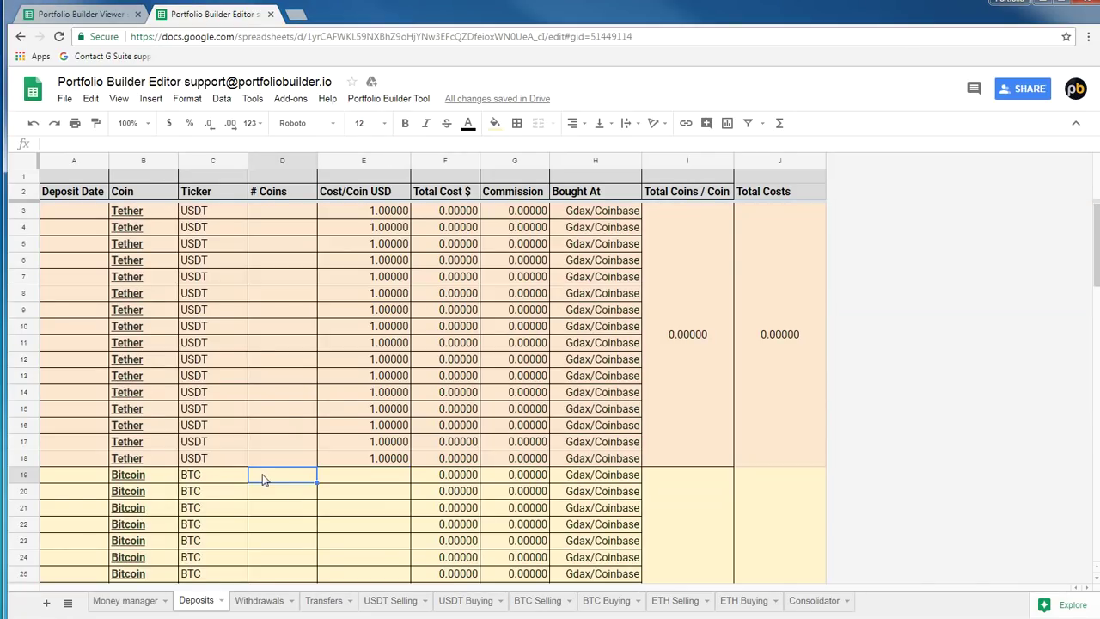
{"action": "scroll", "coordinate": [255, 346], "scroll_direction": "down", "scroll_amount": 2}
{"action": "type", "text": "1"}
{"action": "left_click", "coordinate": [374, 363]}
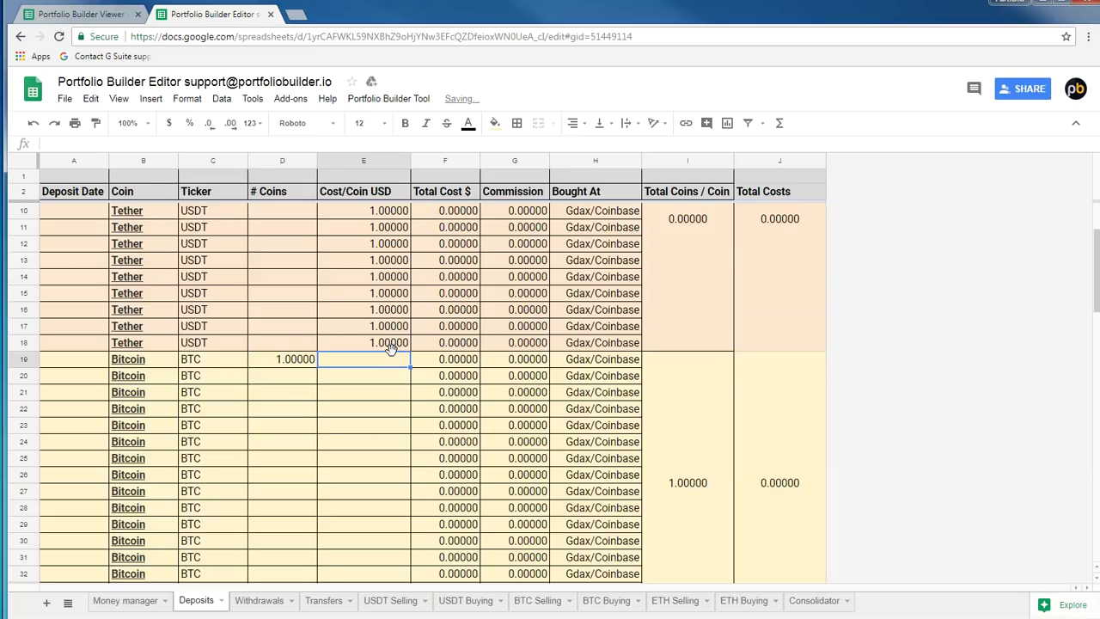
{"action": "type", "text": "8000"}
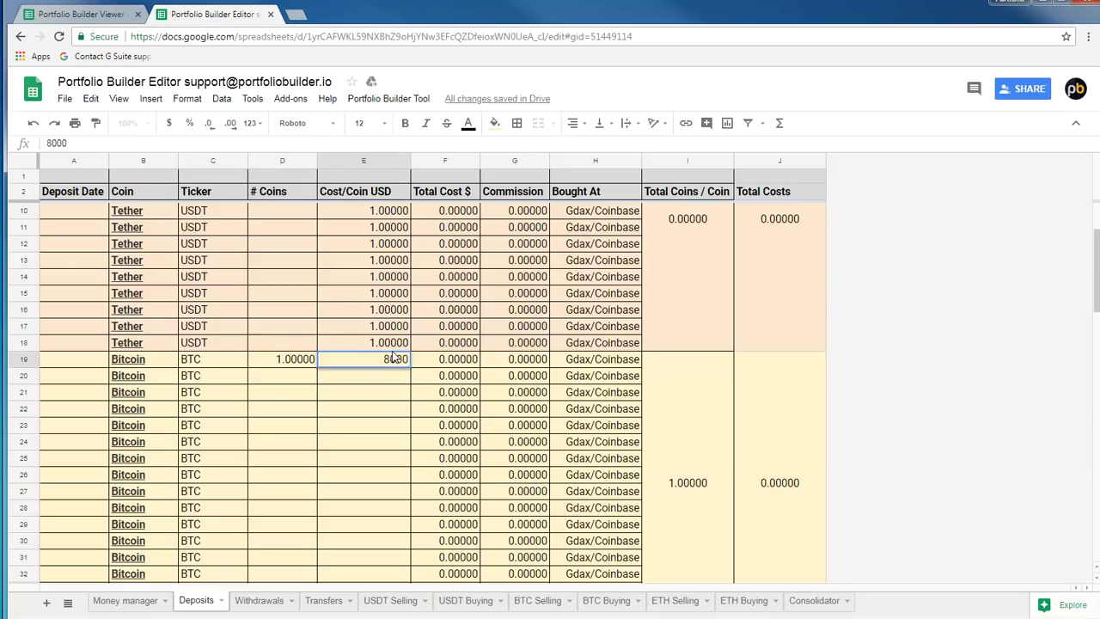
{"action": "key", "text": "Return"}
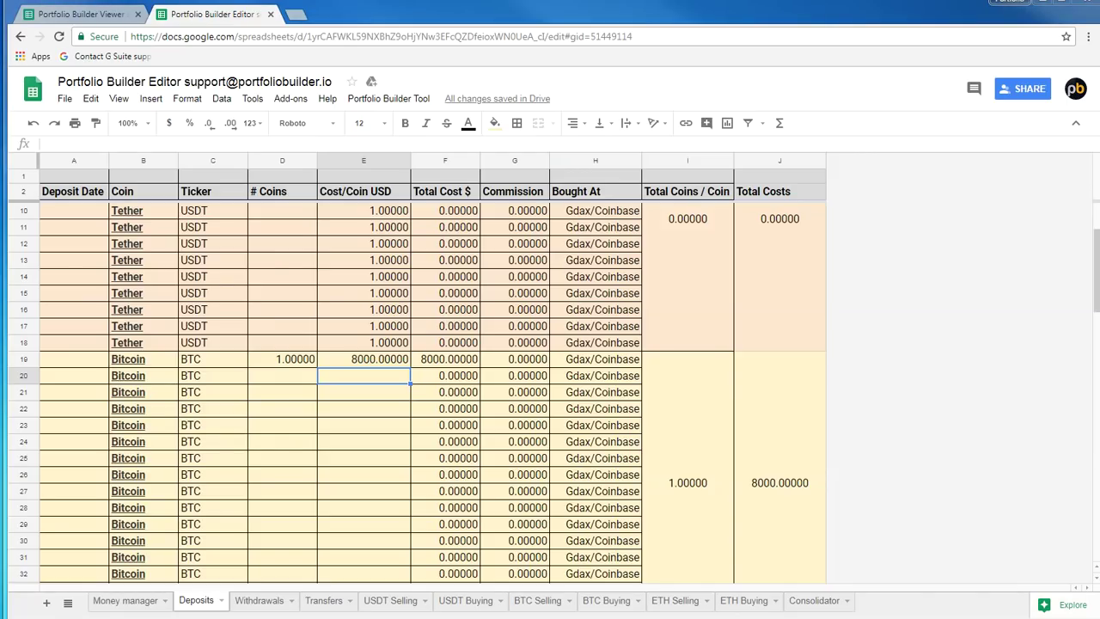
Run Portfolio Builder Tool > Trigger Data Update and switch to the Consolidator sheet
{"action": "left_click", "coordinate": [387, 98]}
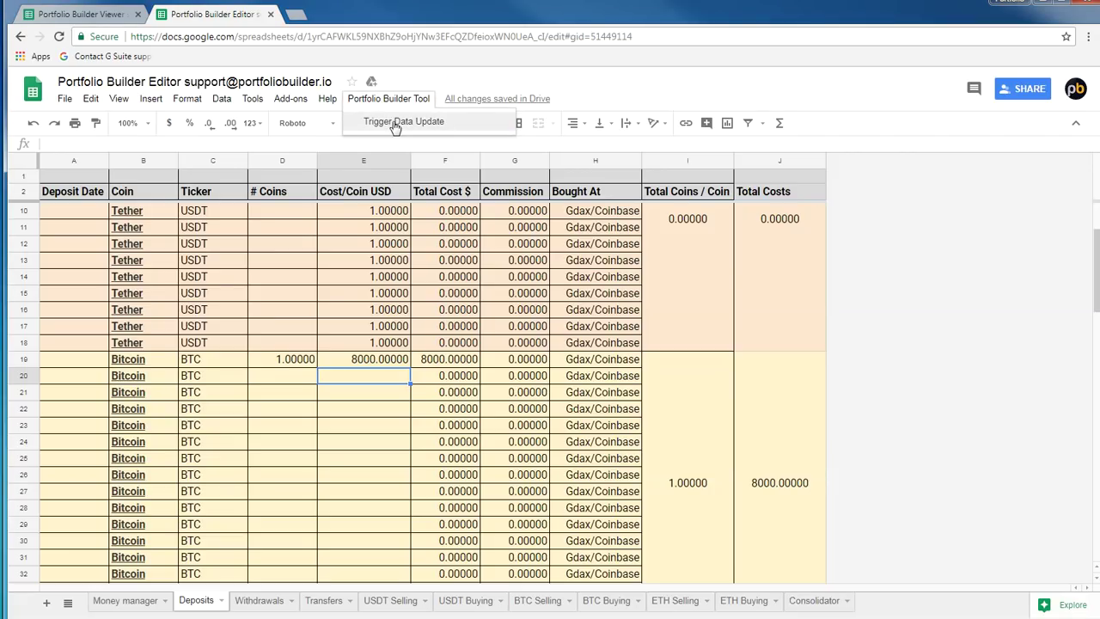
{"action": "left_click", "coordinate": [397, 122]}
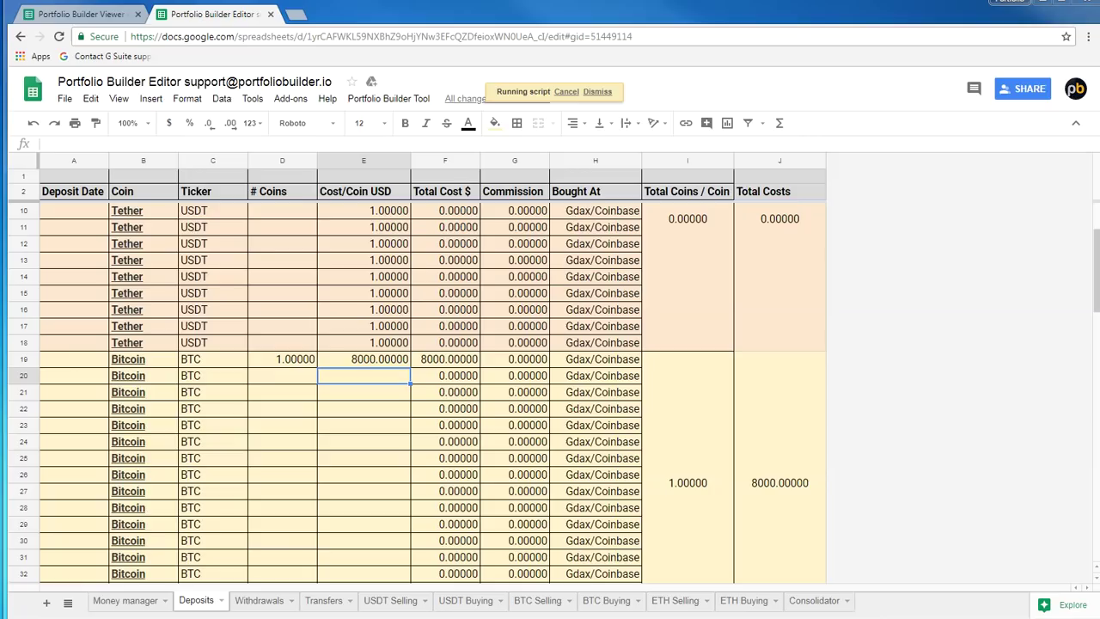
{"action": "left_click", "coordinate": [812, 601]}
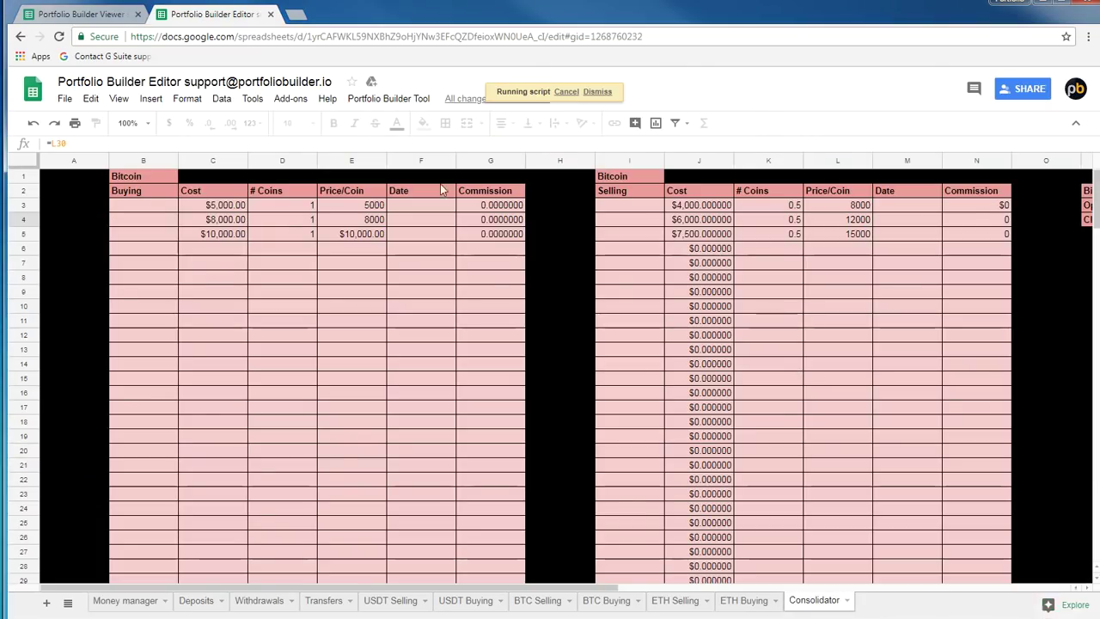
Review the recalculated Open and Closed Position coins, prices and costs on the Consolidator sheet
{"action": "left_click", "coordinate": [1050, 249]}
{"action": "left_click", "coordinate": [1063, 205]}
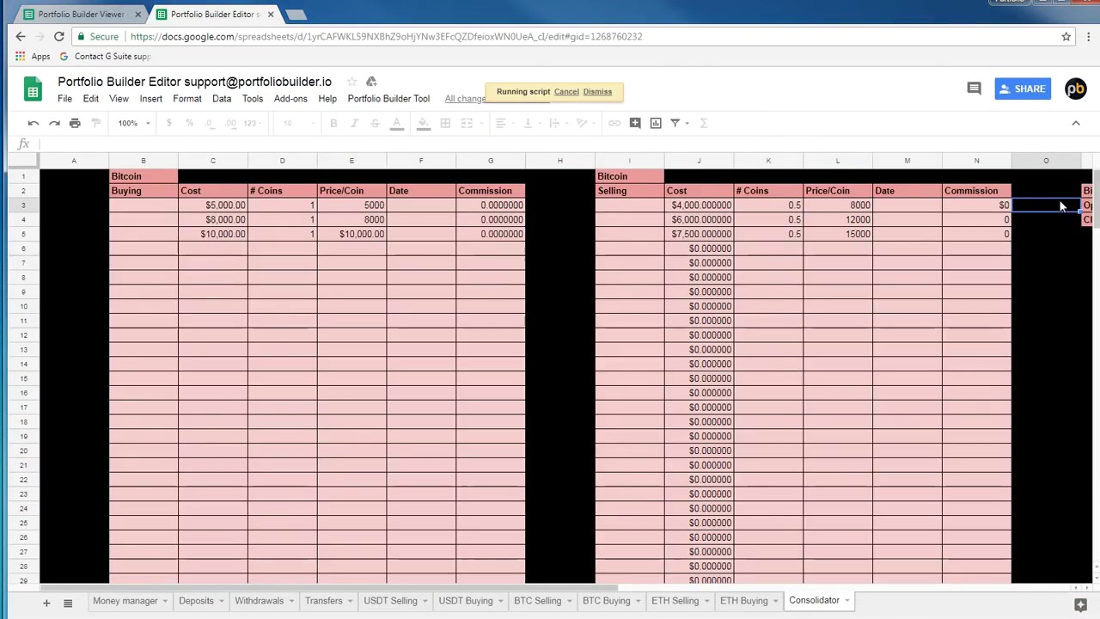
{"action": "key", "text": "Right"}
{"action": "key", "text": "Right"}
{"action": "key", "text": "Right"}
{"action": "key", "text": "Right"}
{"action": "key", "text": "Right"}
{"action": "key", "text": "Right"}
{"action": "key", "text": "Right"}
{"action": "key", "text": "Left"}
{"action": "key", "text": "Left"}
{"action": "key", "text": "Left"}
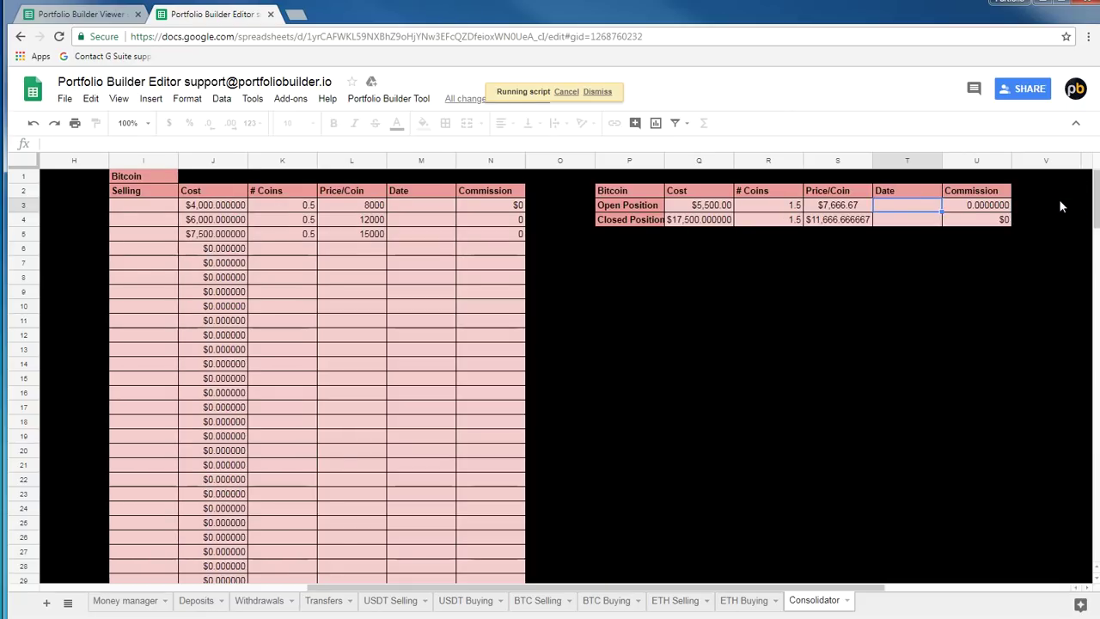
{"action": "key", "text": "Up"}
{"action": "key", "text": "Up"}
{"action": "key", "text": "Left"}
{"action": "key", "text": "Down"}
{"action": "key", "text": "Down"}
{"action": "key", "text": "Right"}
{"action": "key", "text": "Up"}
{"action": "key", "text": "Down"}
{"action": "key", "text": "Left"}
{"action": "key", "text": "Left"}
{"action": "key", "text": "Up"}
{"action": "key", "text": "Down"}
{"action": "key", "text": "Down"}
{"action": "key", "text": "Down"}
{"action": "key", "text": "Right"}
{"action": "key", "text": "Right"}
{"action": "key", "text": "Up"}
{"action": "key", "text": "Up"}
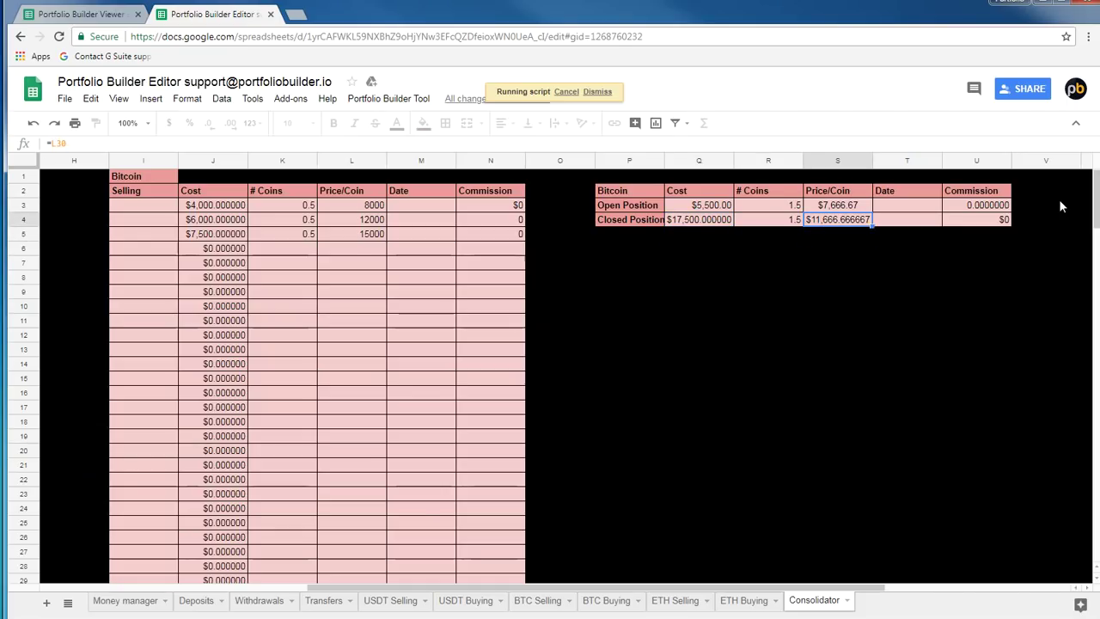
{"action": "key", "text": "Left"}
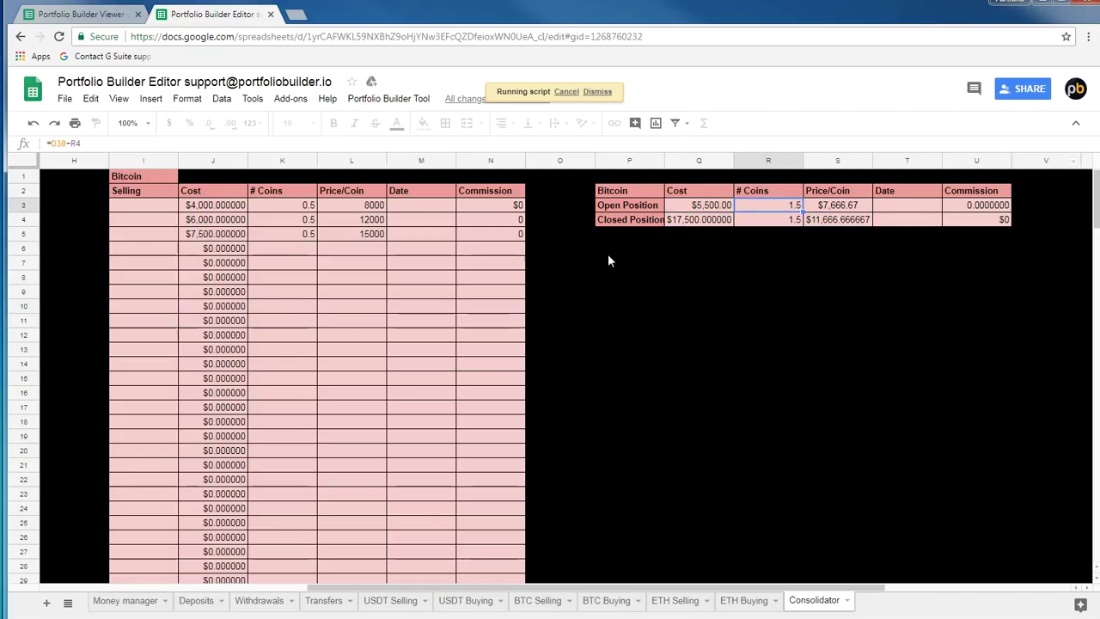
{"action": "left_click", "coordinate": [623, 208]}
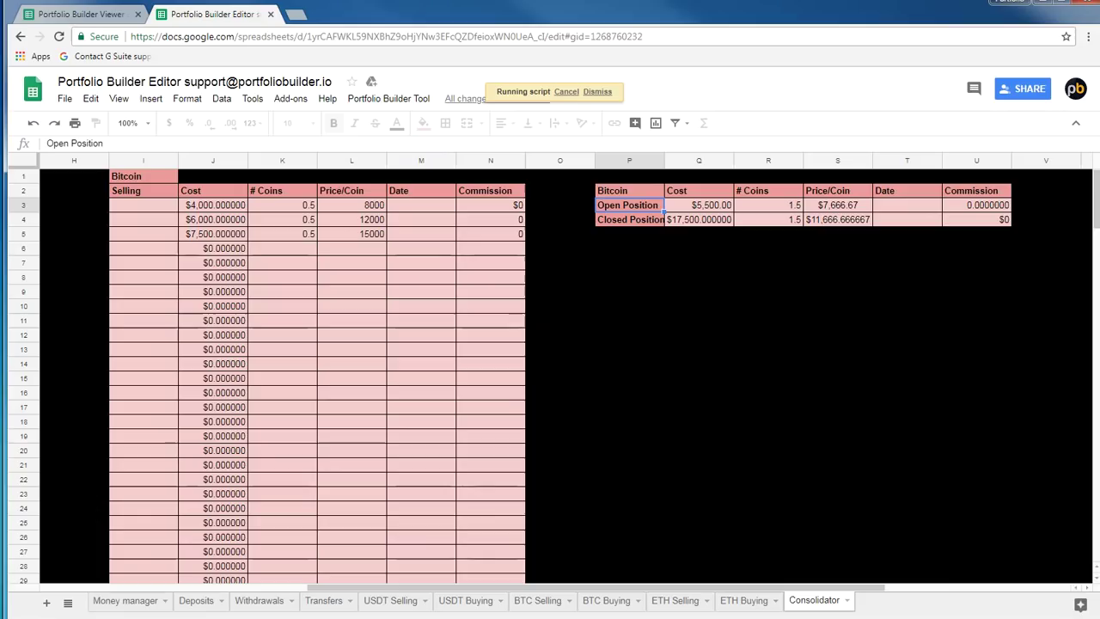
{"action": "left_click_drag", "start_coordinate": [614, 590], "coordinate": [420, 590]}
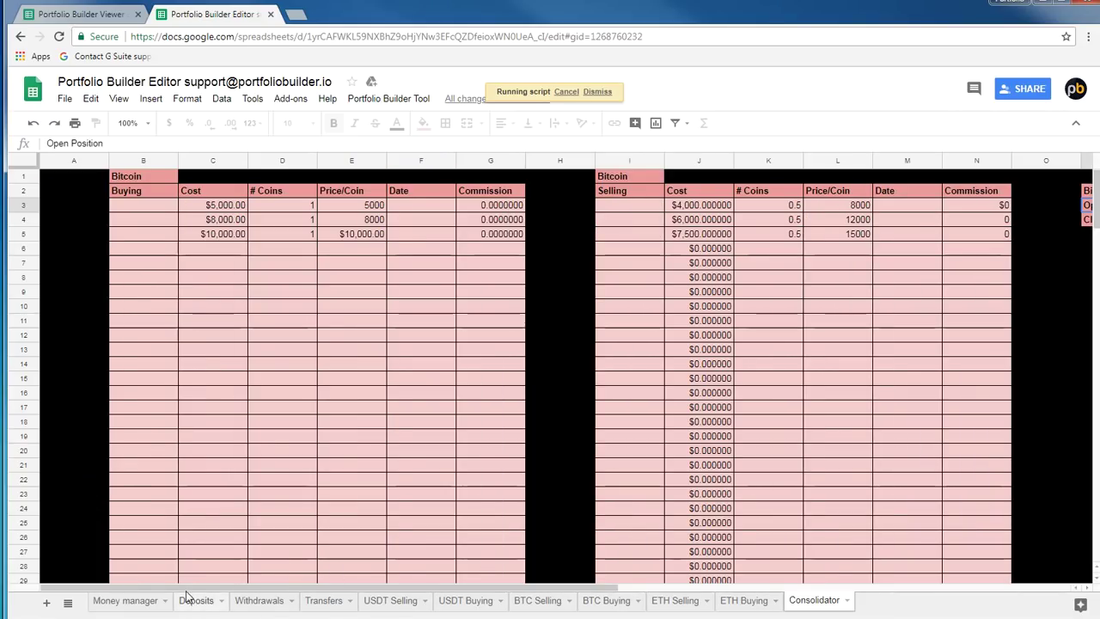
Back on Deposits, check the Bitcoin deposit's 8000 cost per coin and select row 19
{"action": "left_click", "coordinate": [196, 601]}
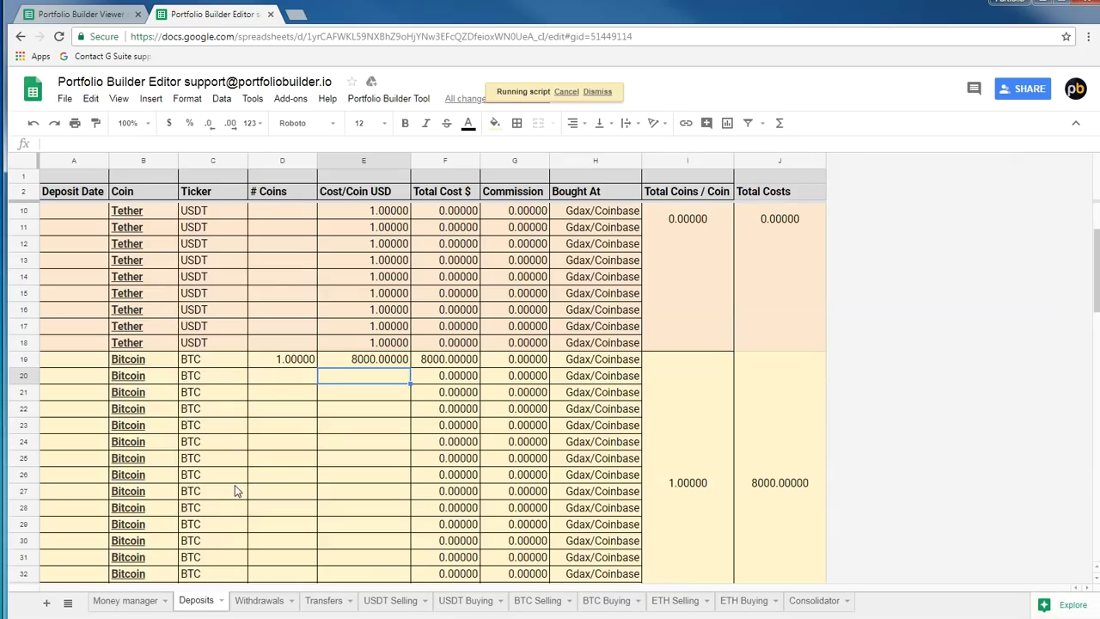
{"action": "left_click", "coordinate": [381, 362]}
{"action": "left_click", "coordinate": [301, 362]}
{"action": "left_click", "coordinate": [378, 365]}
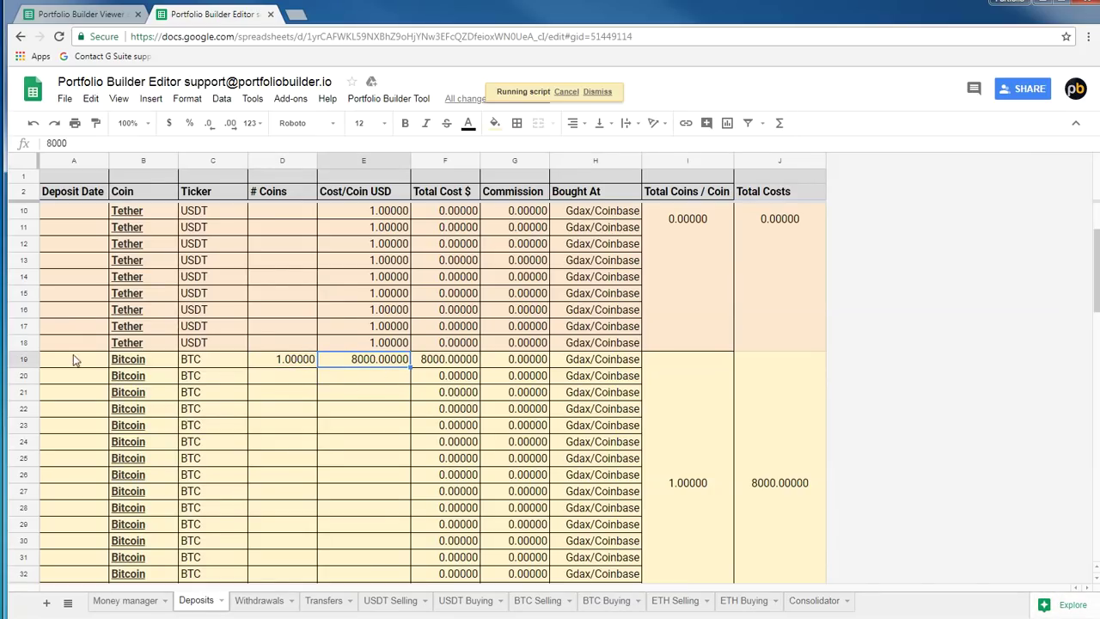
{"action": "left_click", "coordinate": [27, 359]}
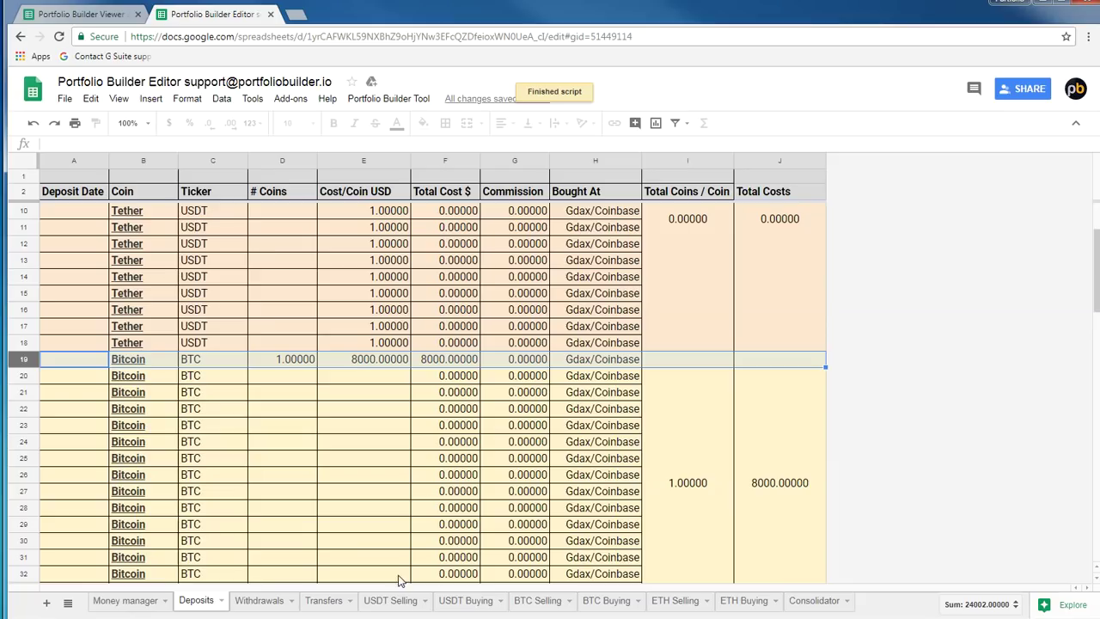
Confirm Bitcoin's coin count in D19 and 8000 cost in E19, then view the Viewer's Position Manager
{"action": "left_click", "coordinate": [457, 601]}
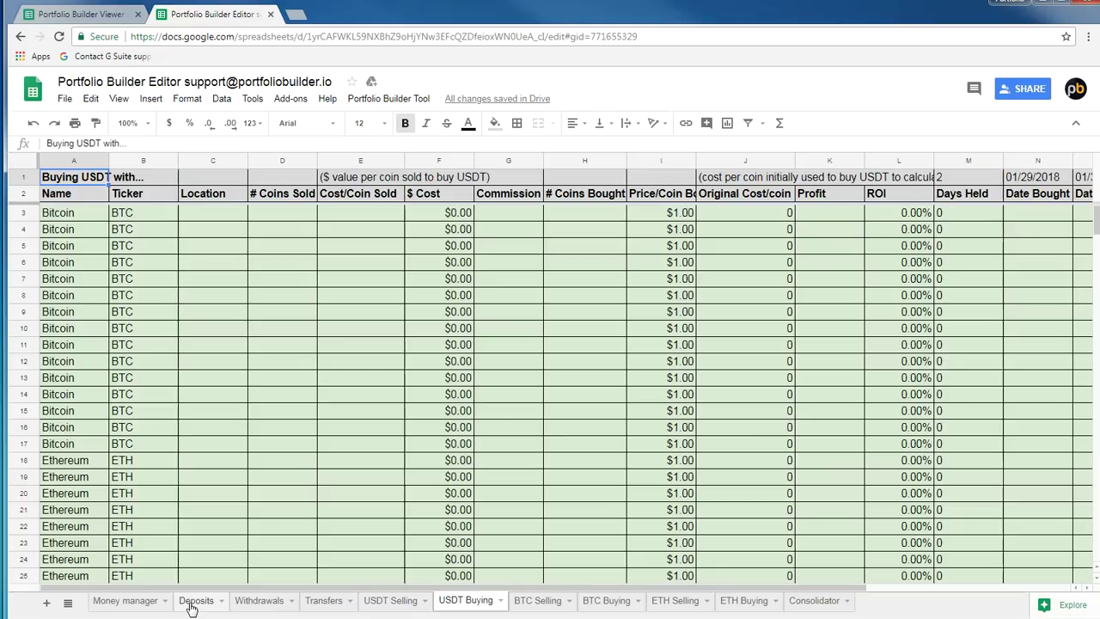
{"action": "left_click", "coordinate": [187, 602]}
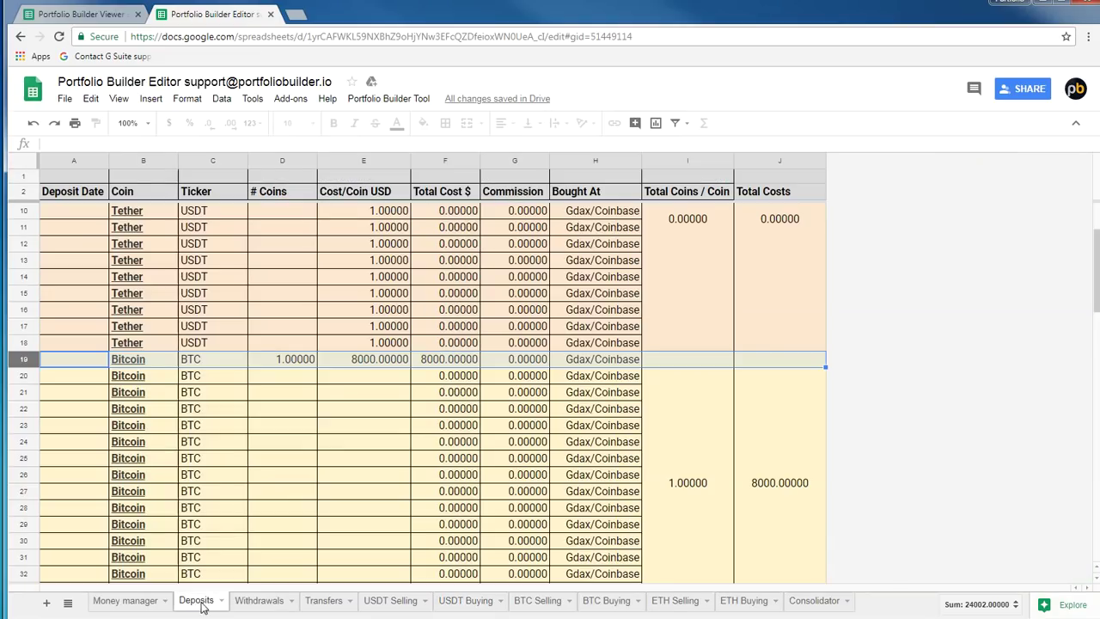
{"action": "left_click", "coordinate": [288, 360]}
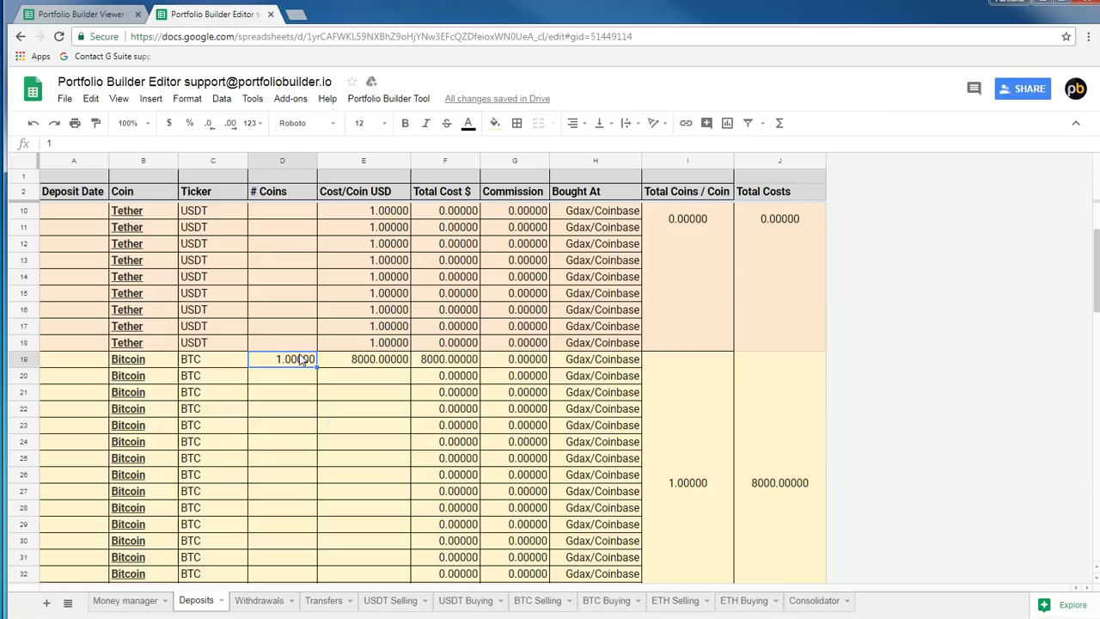
{"action": "left_click", "coordinate": [362, 365]}
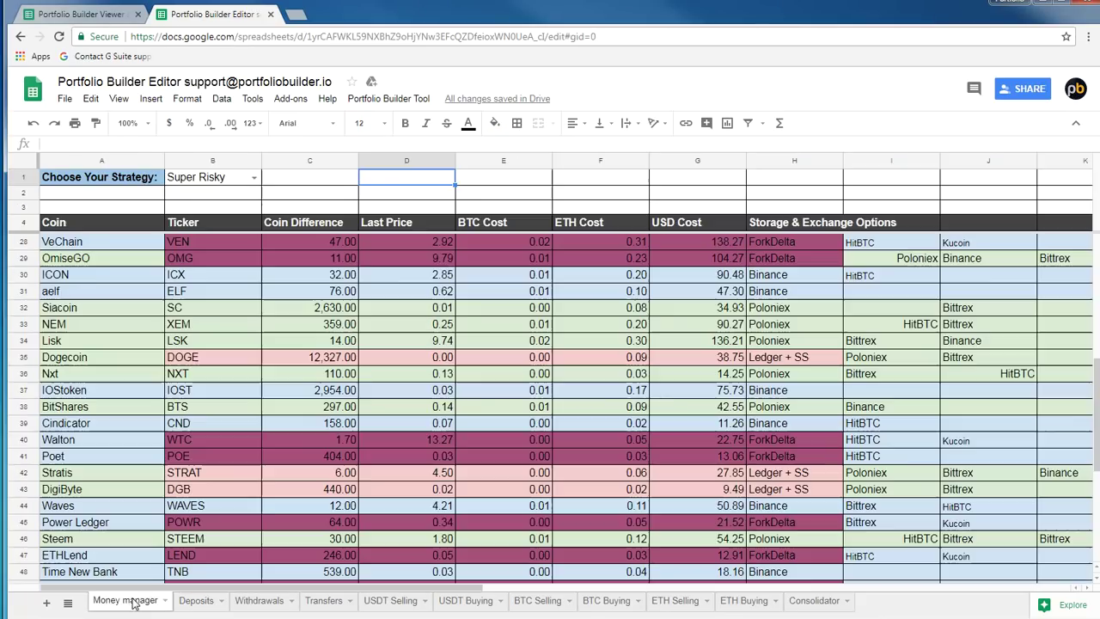
{"action": "left_click", "coordinate": [129, 601]}
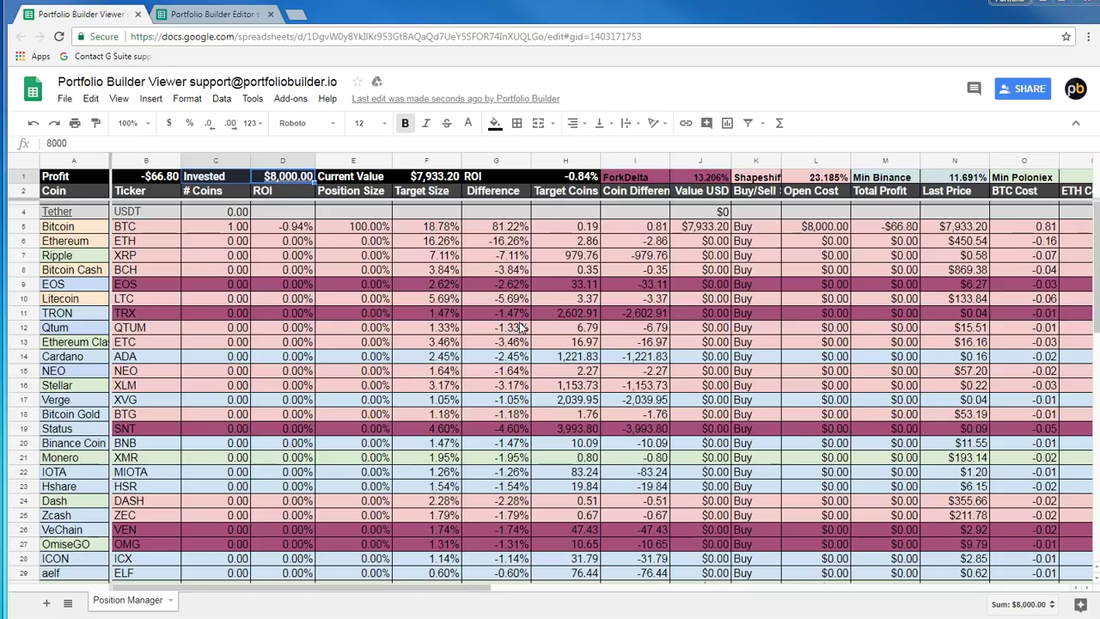
Inspect Bitcoin's E5 position formula and its USD Cost formula in the GDAX Ledger column
{"action": "left_click", "coordinate": [348, 229]}
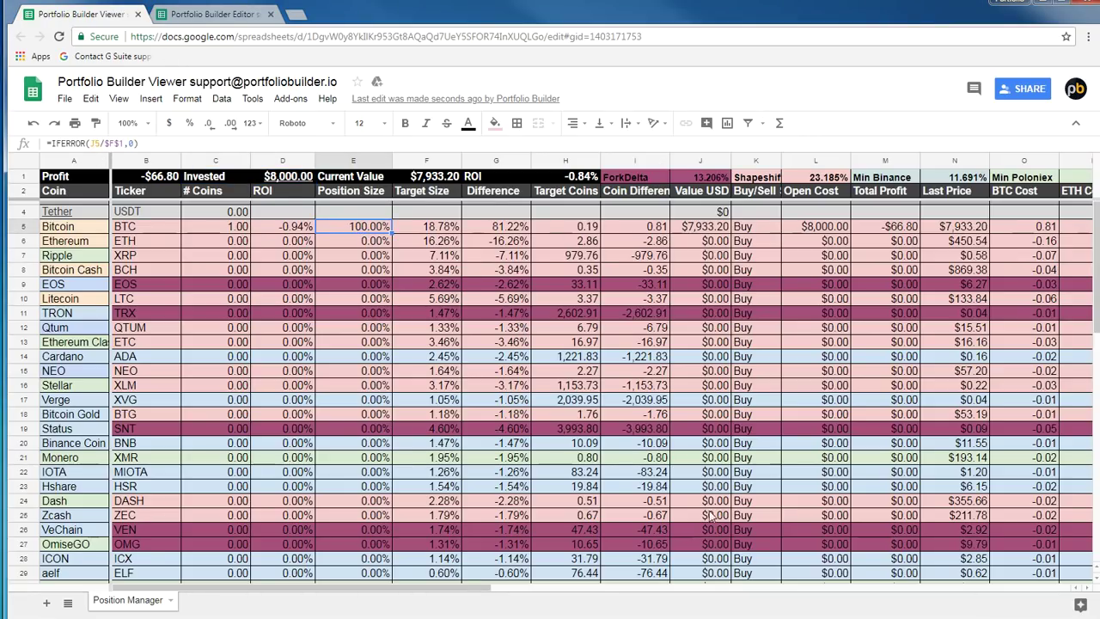
{"action": "left_click_drag", "start_coordinate": [481, 588], "coordinate": [609, 605]}
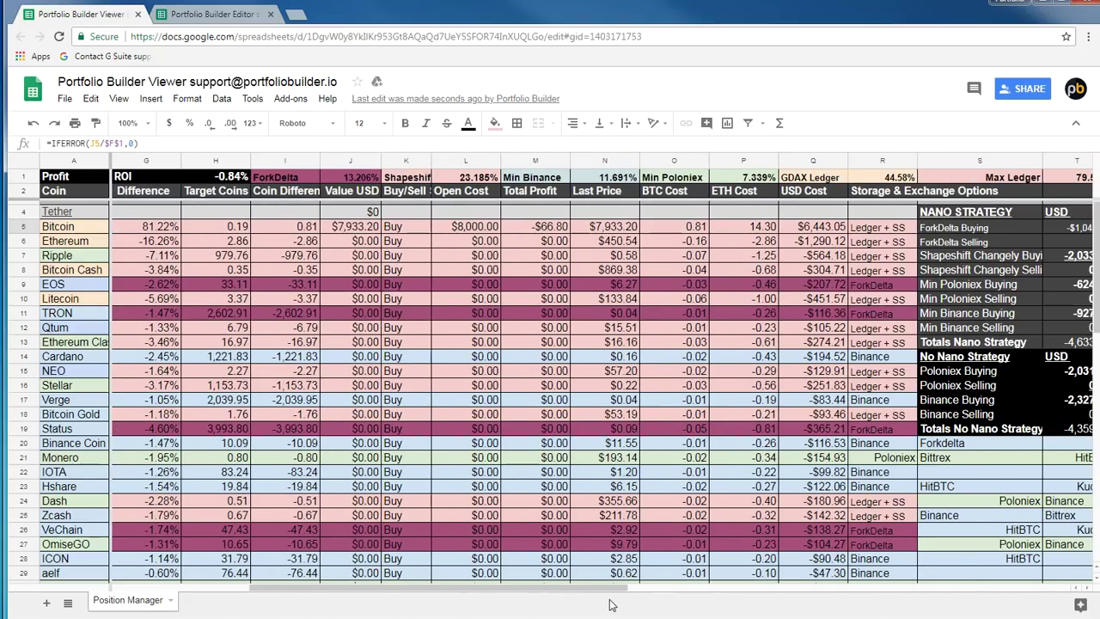
{"action": "left_click", "coordinate": [822, 229]}
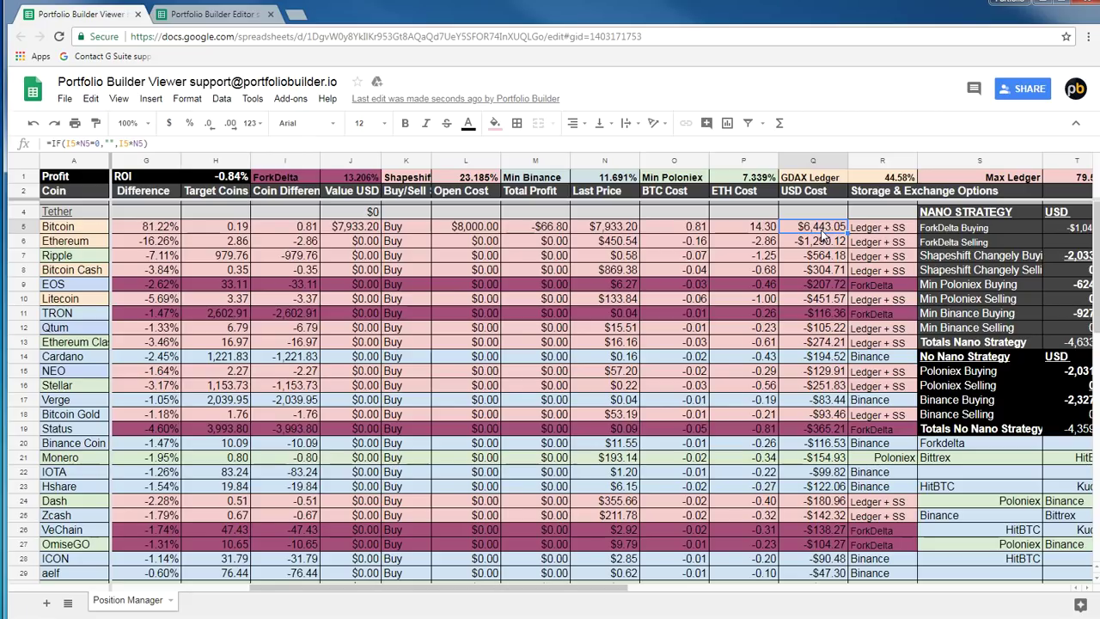
{"action": "left_click", "coordinate": [816, 160]}
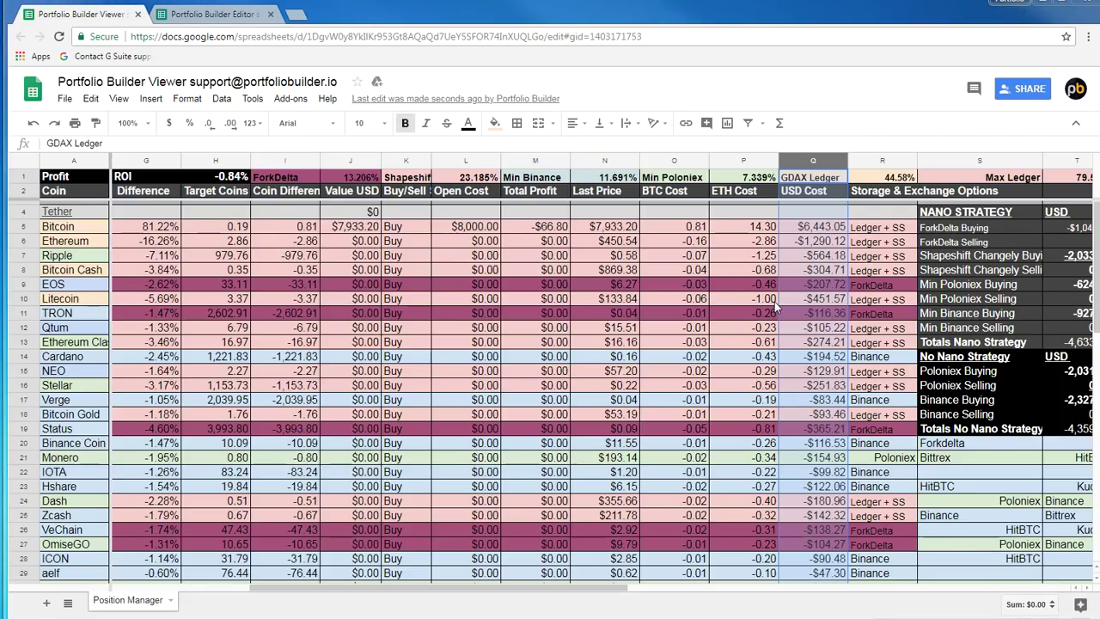
{"action": "left_click", "coordinate": [818, 227]}
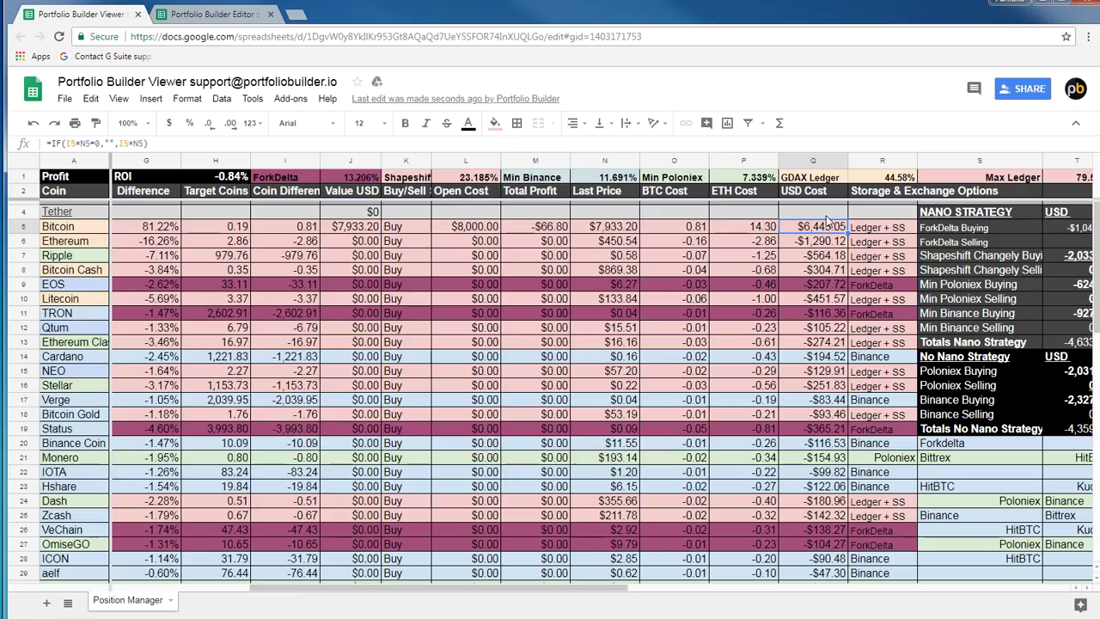
Inspect the Ethereum, Bitcoin Cash and Qtum USD Costs, then return to the Editor's Nxt coin difference
{"action": "left_click", "coordinate": [821, 245]}
{"action": "left_click", "coordinate": [818, 271]}
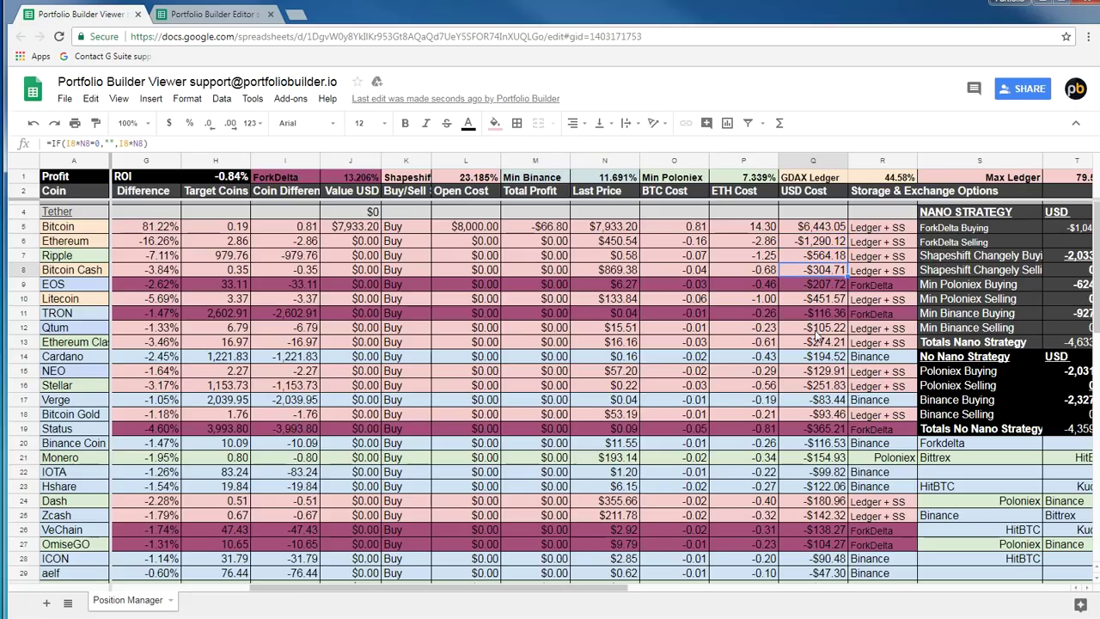
{"action": "left_click", "coordinate": [818, 329]}
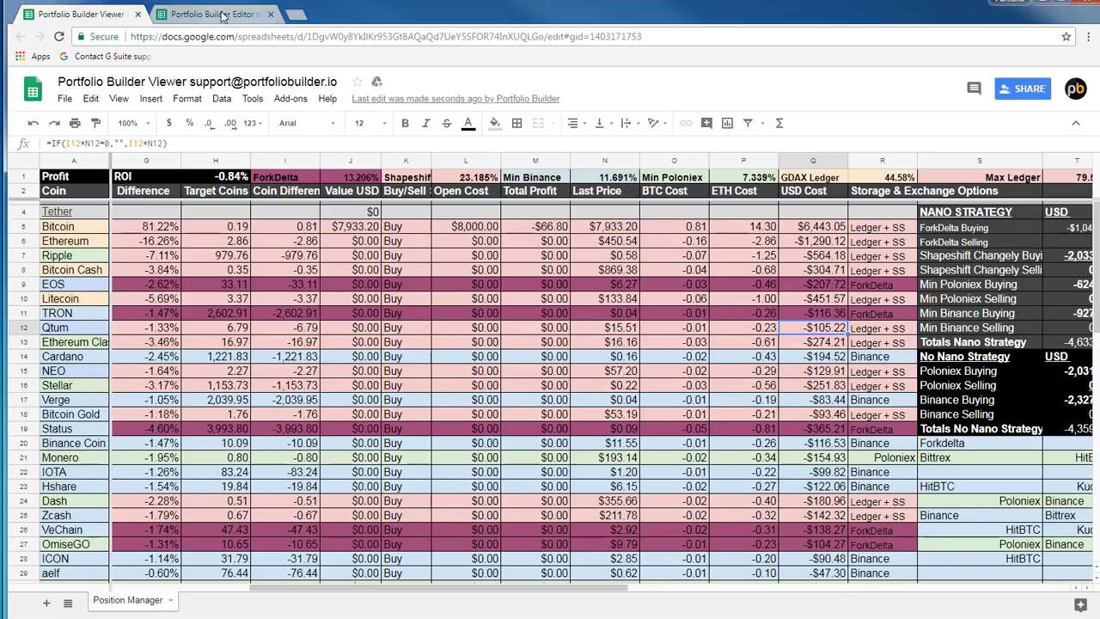
{"action": "left_click", "coordinate": [254, 15]}
{"action": "left_click", "coordinate": [265, 379]}
On Money manager, check Ripple's 980 and Ethereum's 3.00 coin differences
{"action": "scroll", "coordinate": [316, 334], "scroll_direction": "up", "scroll_amount": 7}
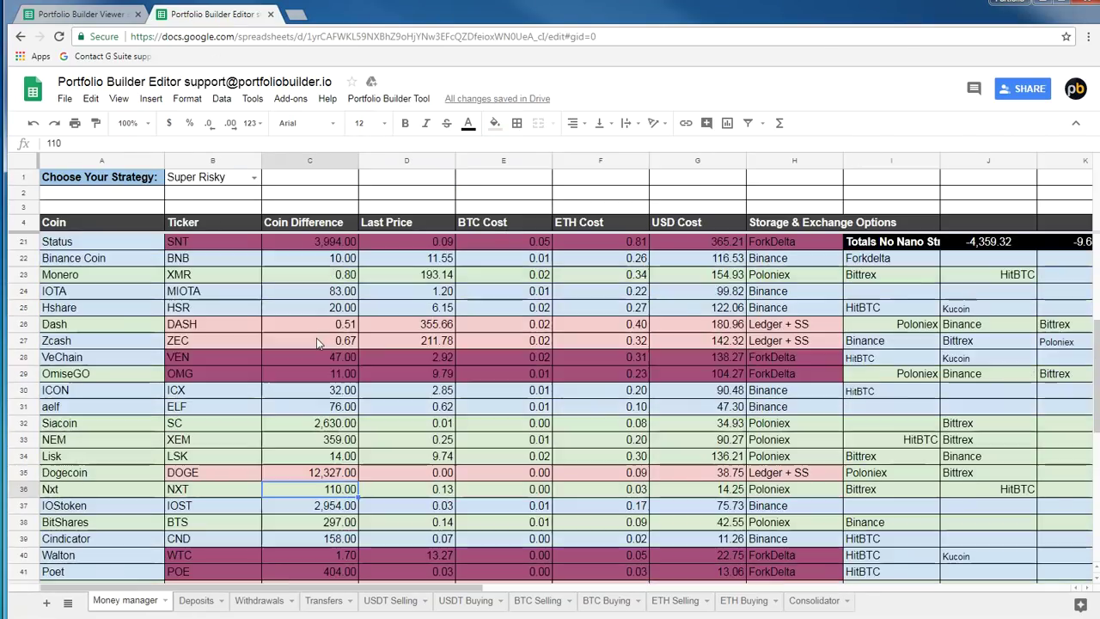
{"action": "scroll", "coordinate": [317, 329], "scroll_direction": "up", "scroll_amount": 1}
{"action": "left_click", "coordinate": [317, 307]}
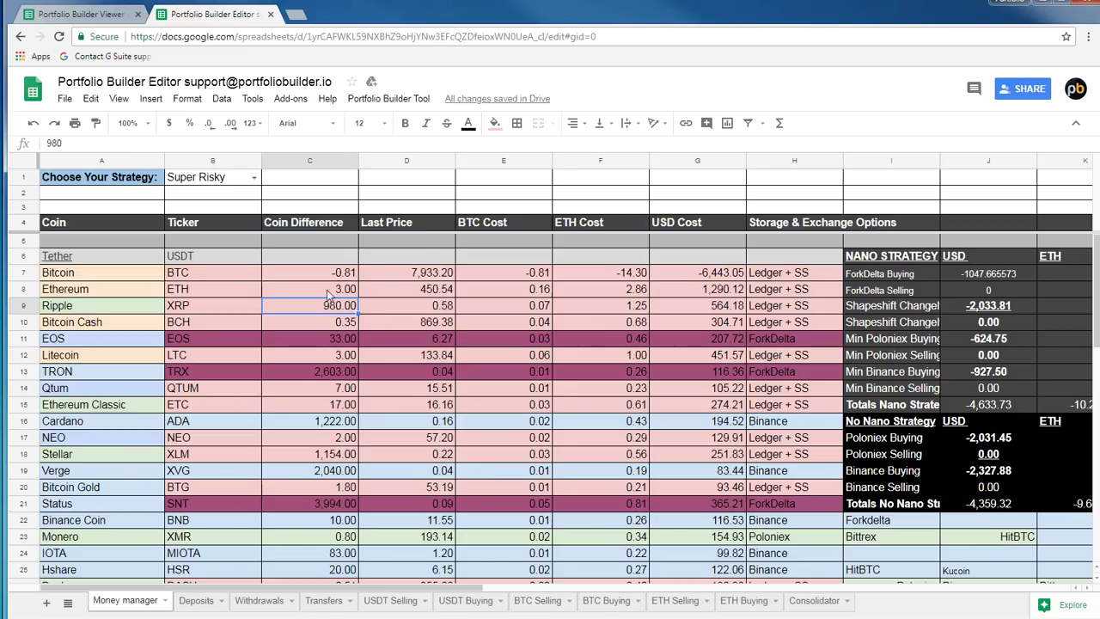
{"action": "left_click", "coordinate": [325, 293]}
{"action": "right_click", "coordinate": [326, 293]}
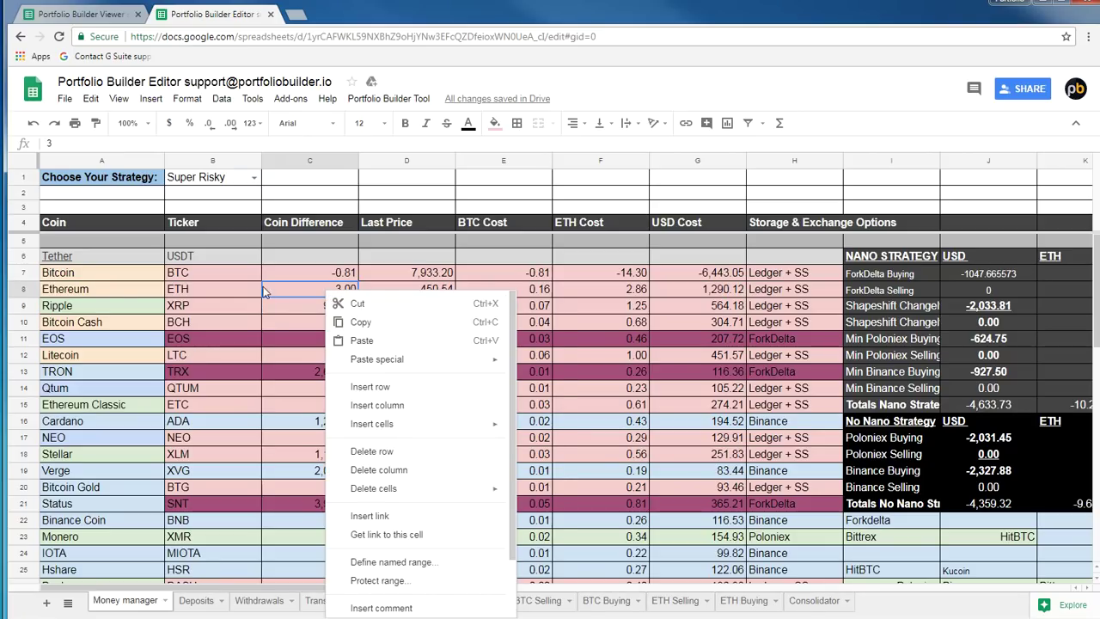
{"action": "left_click", "coordinate": [263, 290]}
{"action": "left_click", "coordinate": [133, 289]}
{"action": "left_click", "coordinate": [337, 296]}
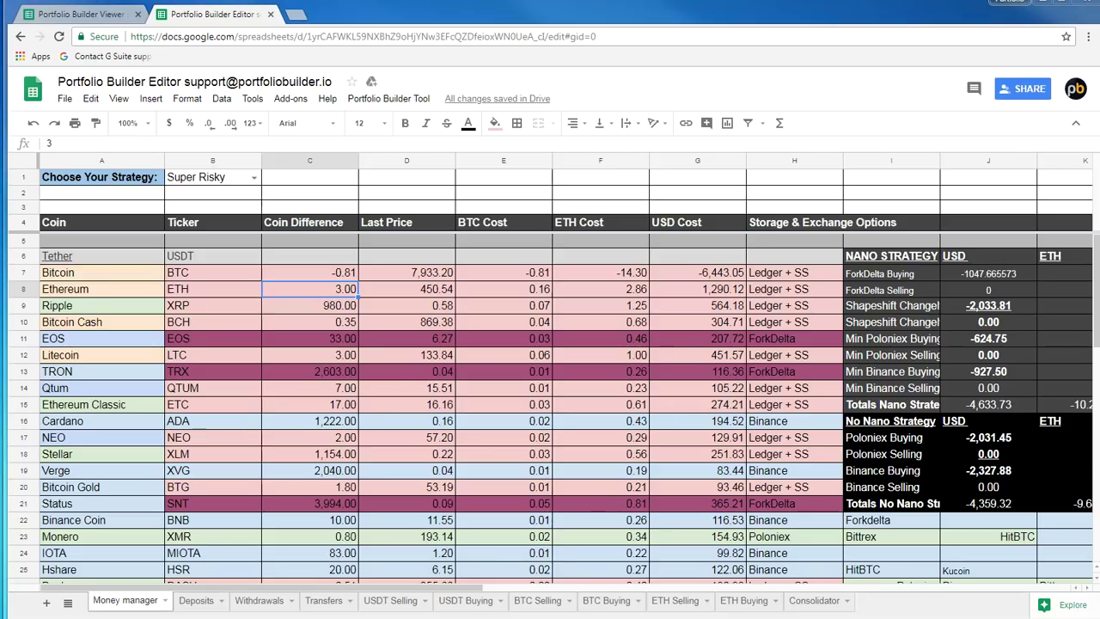
Compare against the Viewer's GDAX Ledger USD Cost column and Bitcoin's USD Cost formula
{"action": "left_click", "coordinate": [95, 15]}
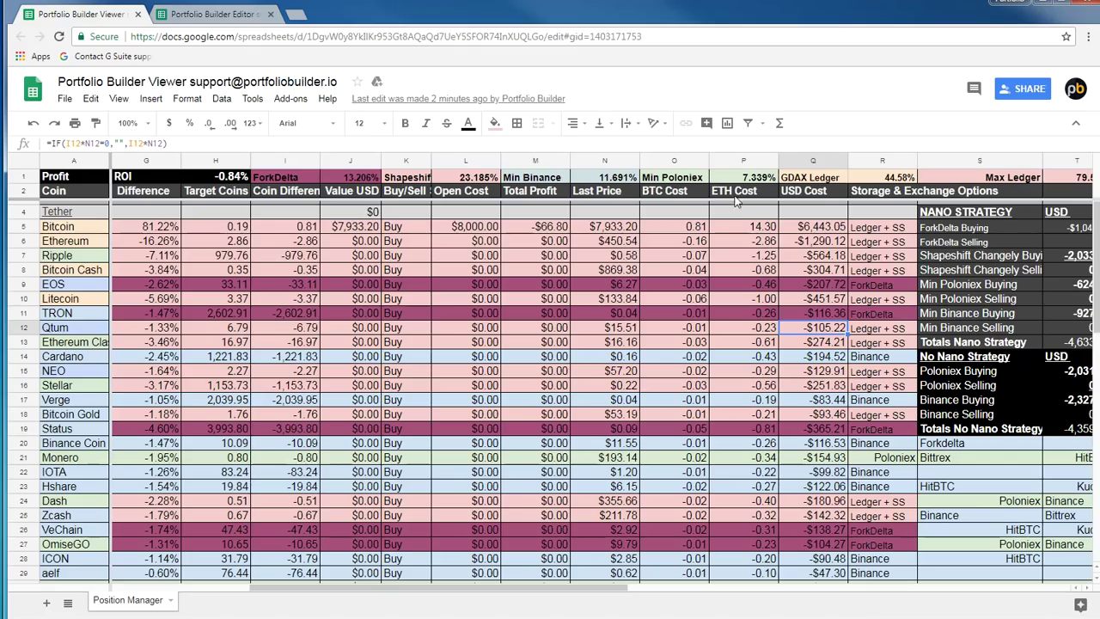
{"action": "left_click", "coordinate": [821, 160]}
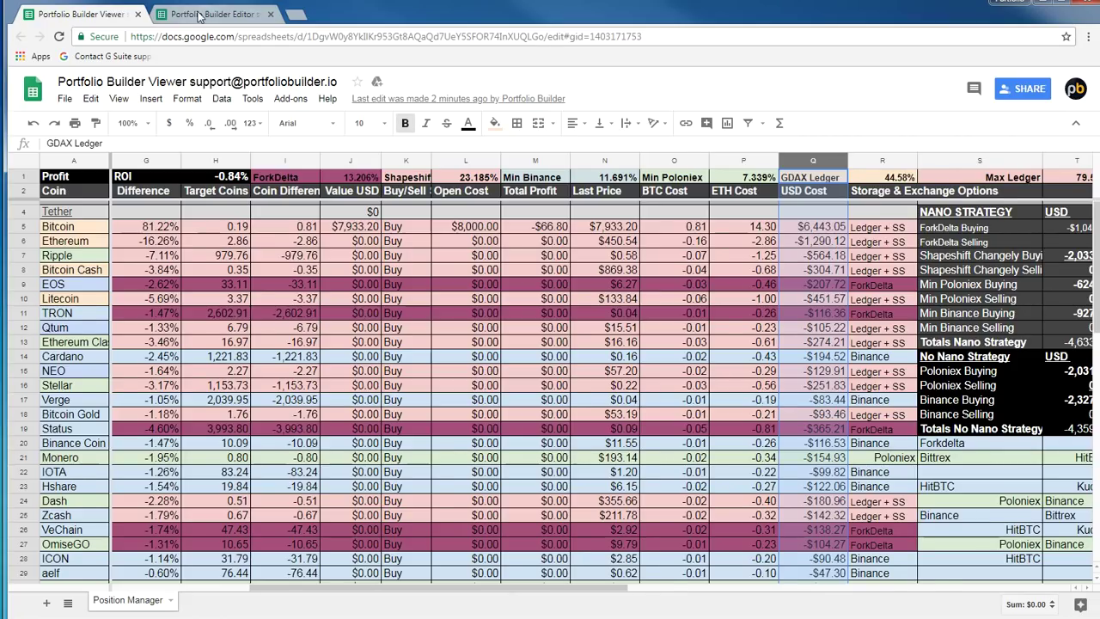
{"action": "left_click", "coordinate": [186, 12]}
{"action": "scroll", "coordinate": [301, 314], "scroll_direction": "down", "scroll_amount": 1}
{"action": "scroll", "coordinate": [301, 314], "scroll_direction": "up", "scroll_amount": 1}
{"action": "left_click", "coordinate": [63, 14]}
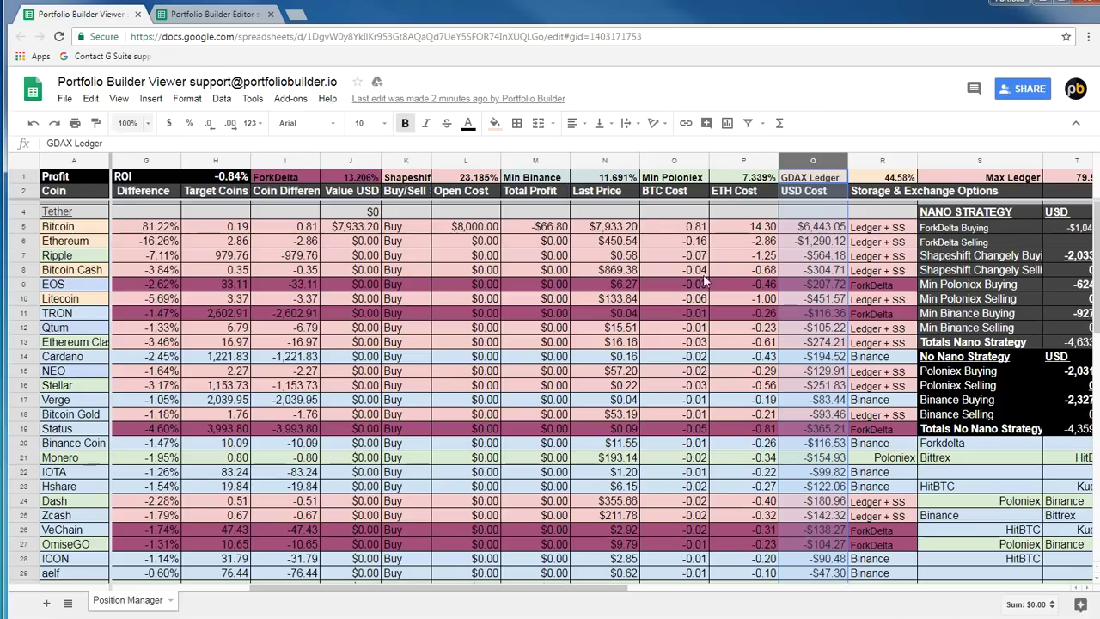
{"action": "left_click", "coordinate": [821, 226]}
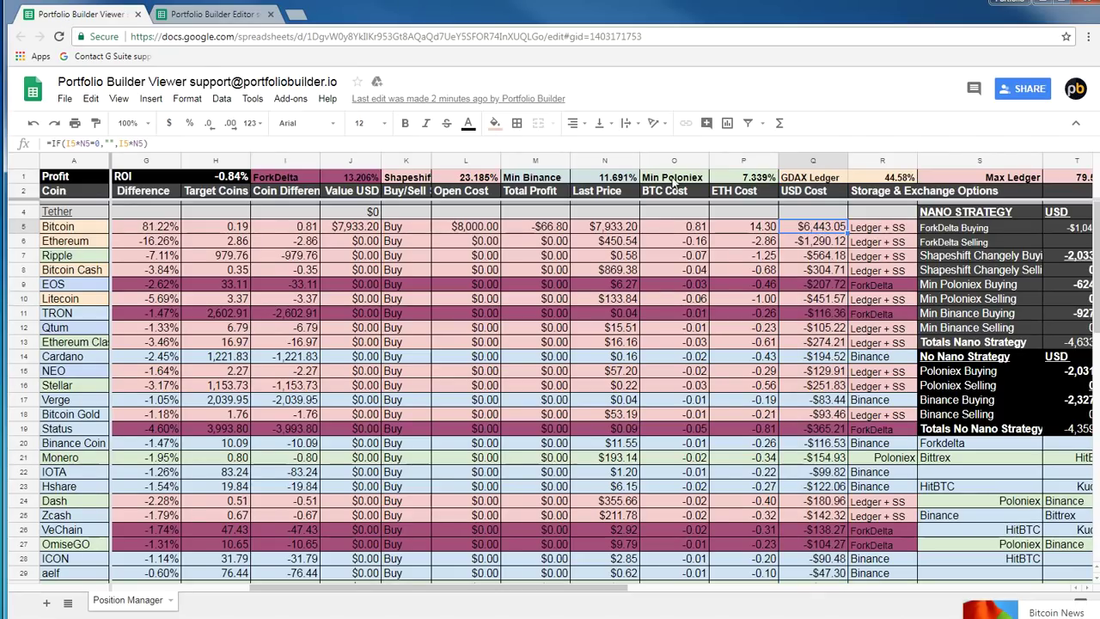
{"action": "left_click", "coordinate": [206, 14]}
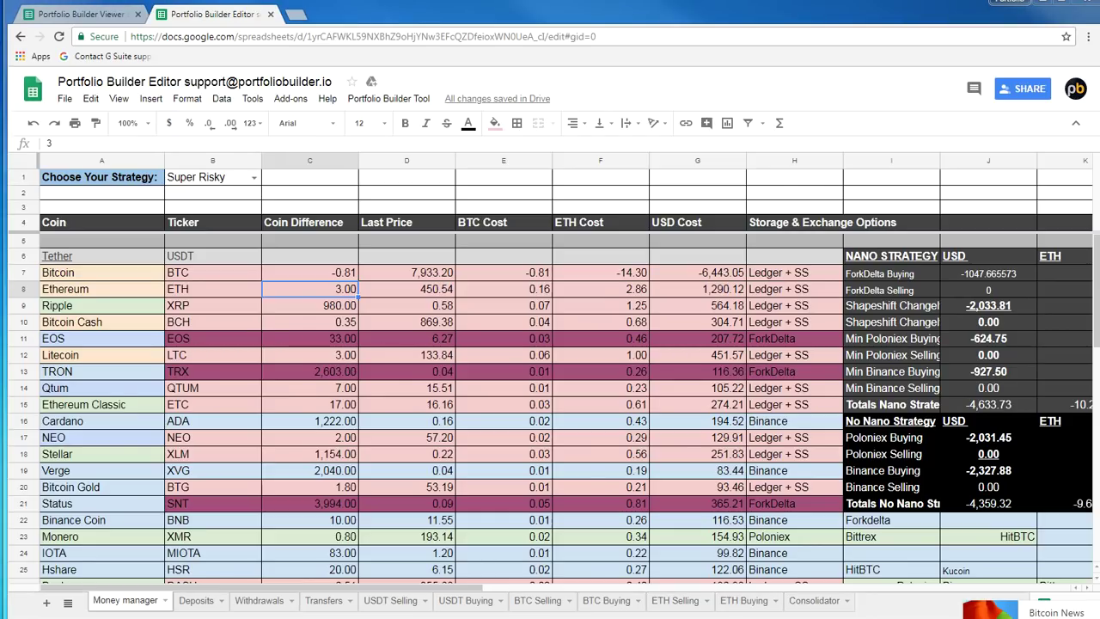
Check TRON's 2,603 and Bitcoin's -0.81 coin differences, then open the Deposits sheet
{"action": "left_click", "coordinate": [327, 382]}
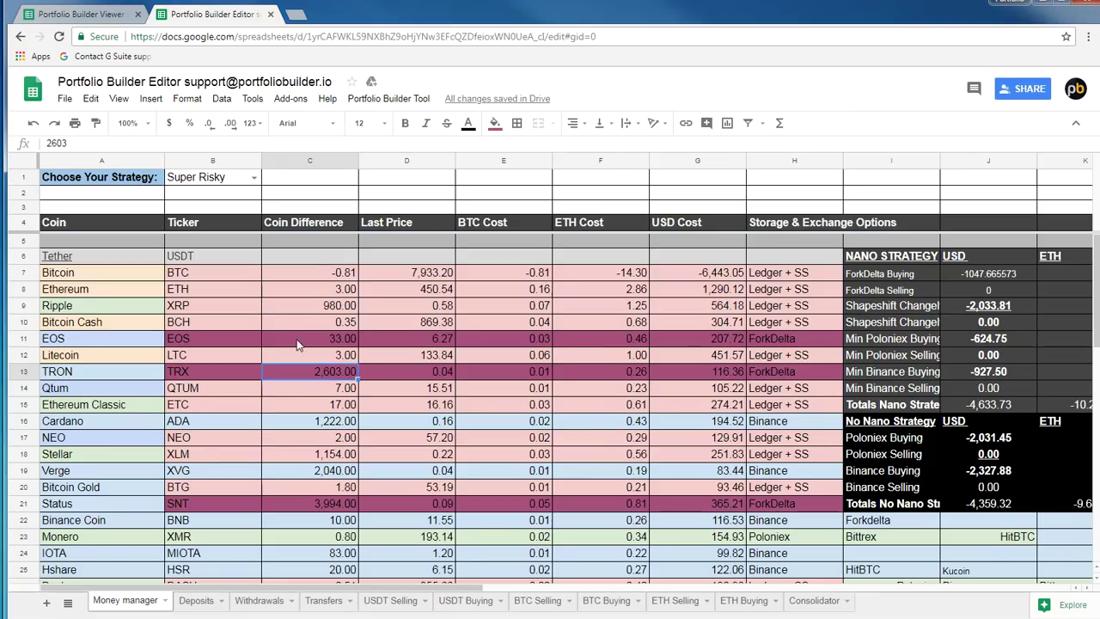
{"action": "left_click", "coordinate": [351, 278]}
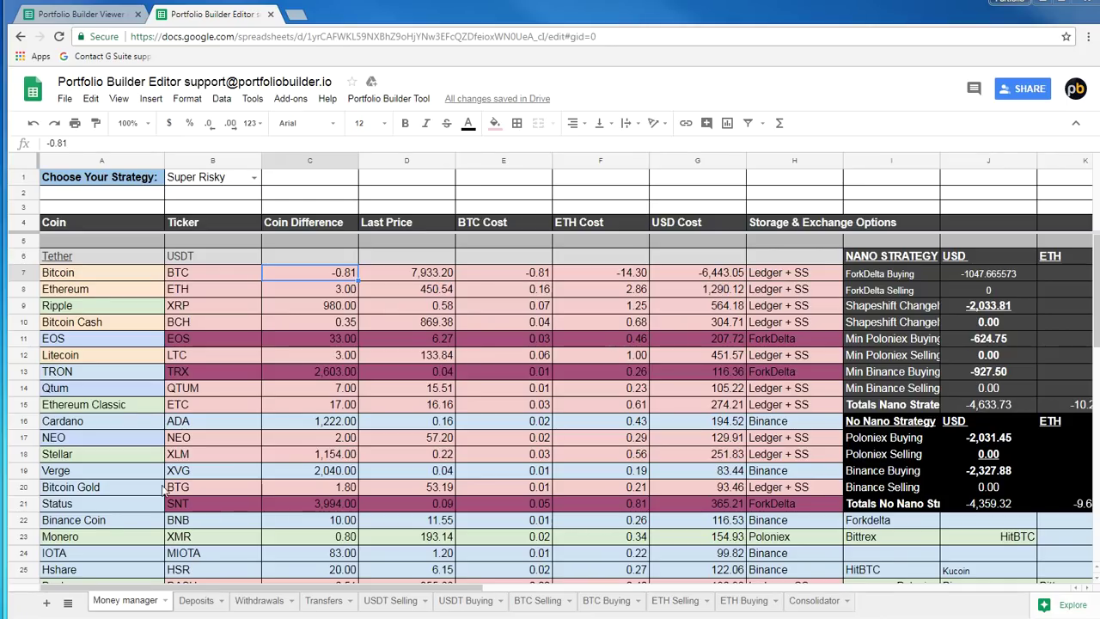
{"action": "left_click", "coordinate": [197, 601]}
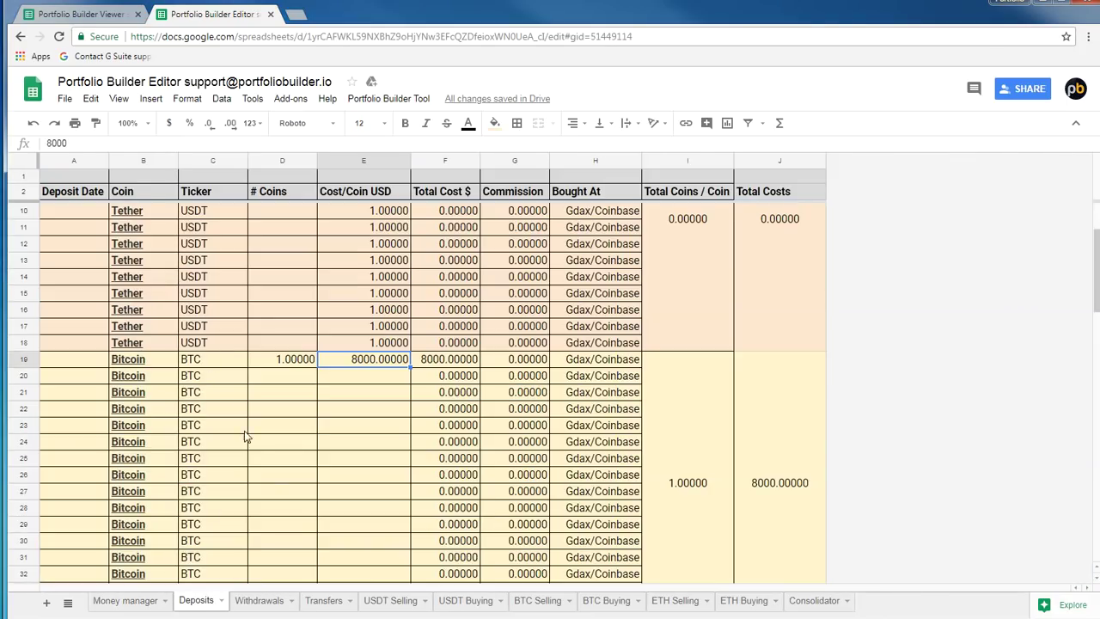
Record an Ethereum deposit of 1 coin at 550 per coin
{"action": "scroll", "coordinate": [243, 410], "scroll_direction": "down", "scroll_amount": 3}
{"action": "left_click", "coordinate": [285, 458]}
{"action": "type", "text": "1"}
{"action": "left_click", "coordinate": [358, 460]}
{"action": "type", "text": "550"}
{"action": "left_click", "coordinate": [381, 494]}
Record a Litecoin deposit of 1 coin at 250 per coin
{"action": "scroll", "coordinate": [383, 498], "scroll_direction": "down", "scroll_amount": 3}
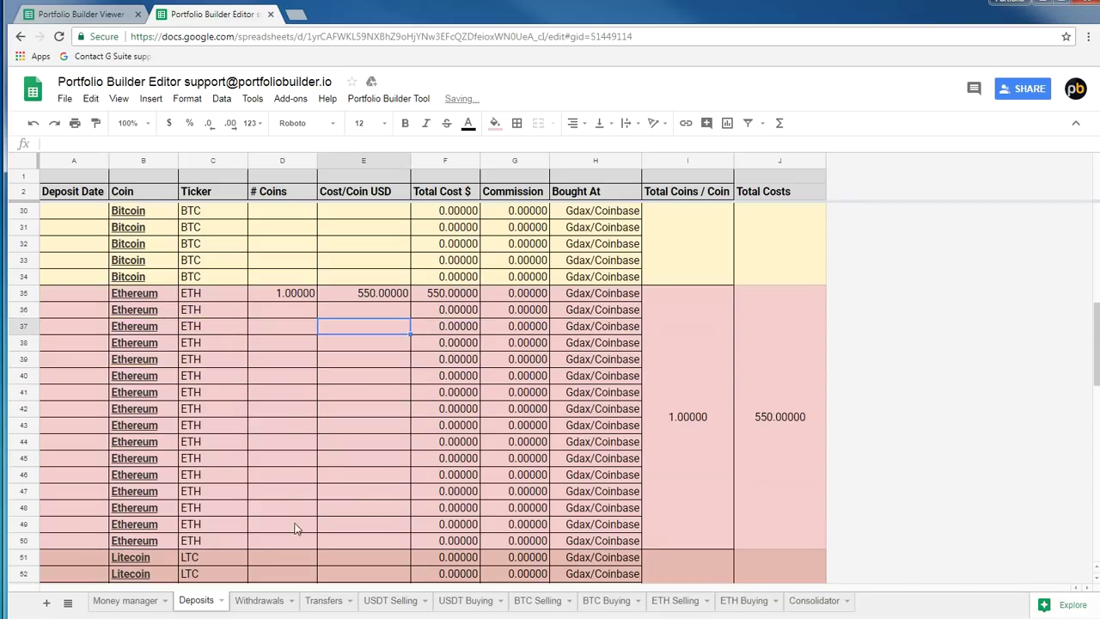
{"action": "scroll", "coordinate": [284, 455], "scroll_direction": "down", "scroll_amount": 4}
{"action": "left_click", "coordinate": [265, 347]}
{"action": "type", "text": "1"}
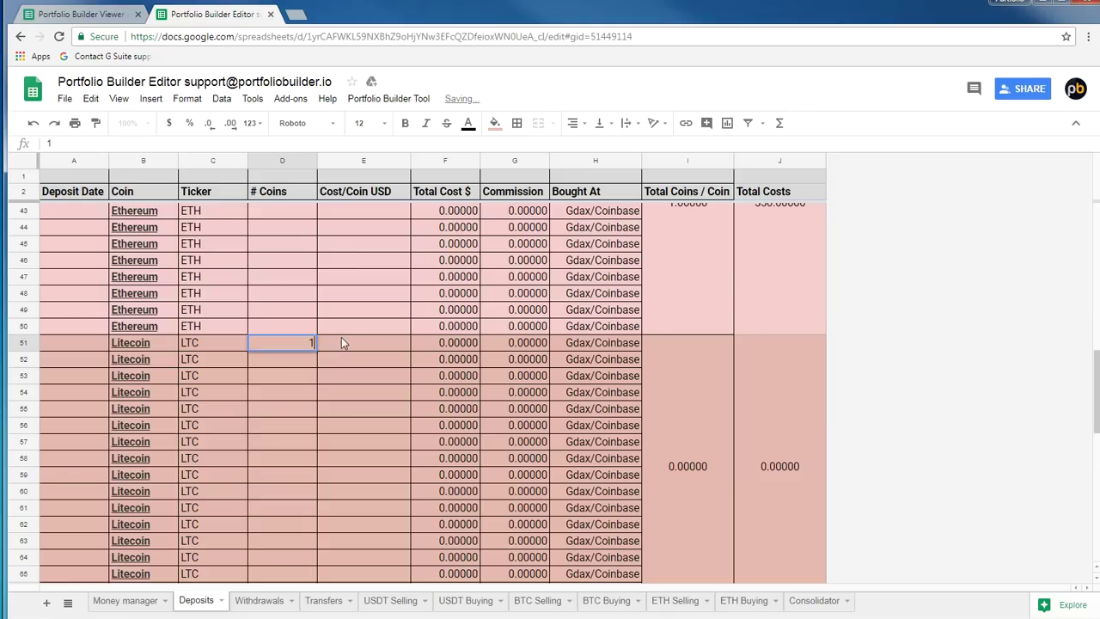
{"action": "left_click", "coordinate": [341, 339]}
{"action": "type", "text": "2"}
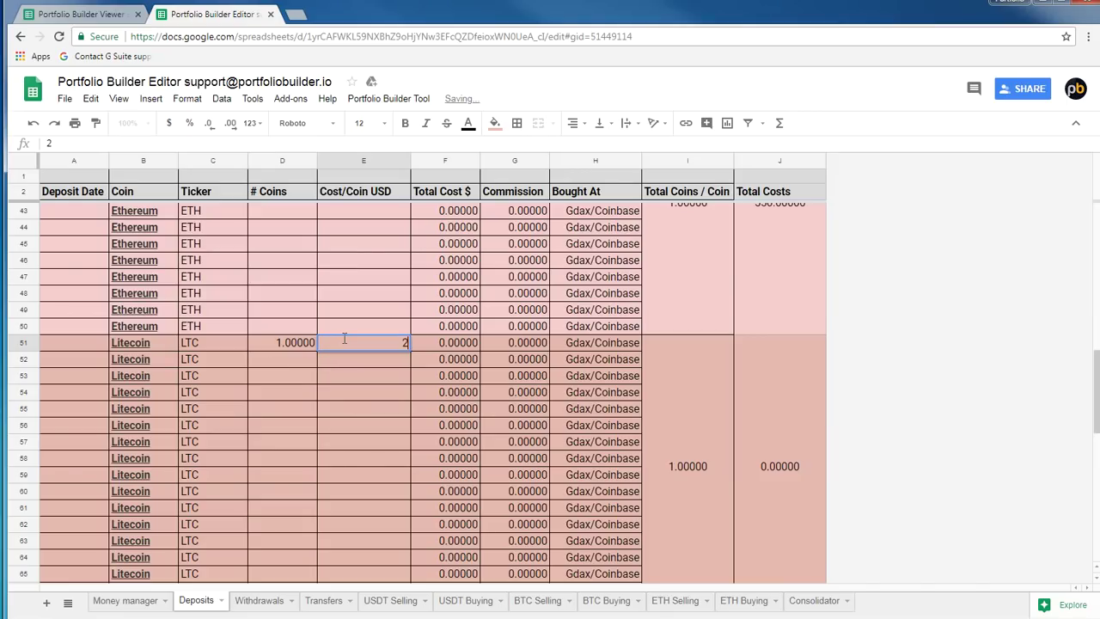
{"action": "type", "text": "50"}
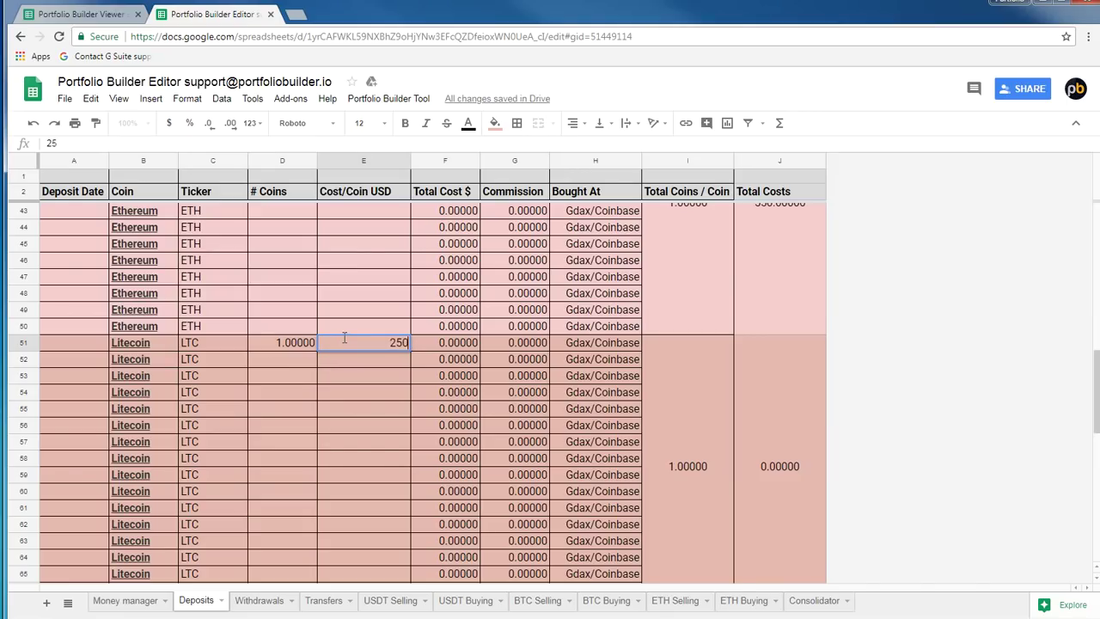
{"action": "left_click", "coordinate": [378, 443]}
Record a Bitcoin Cash deposit of 1 coin at 1000 per coin
{"action": "scroll", "coordinate": [374, 456], "scroll_direction": "down", "scroll_amount": 2}
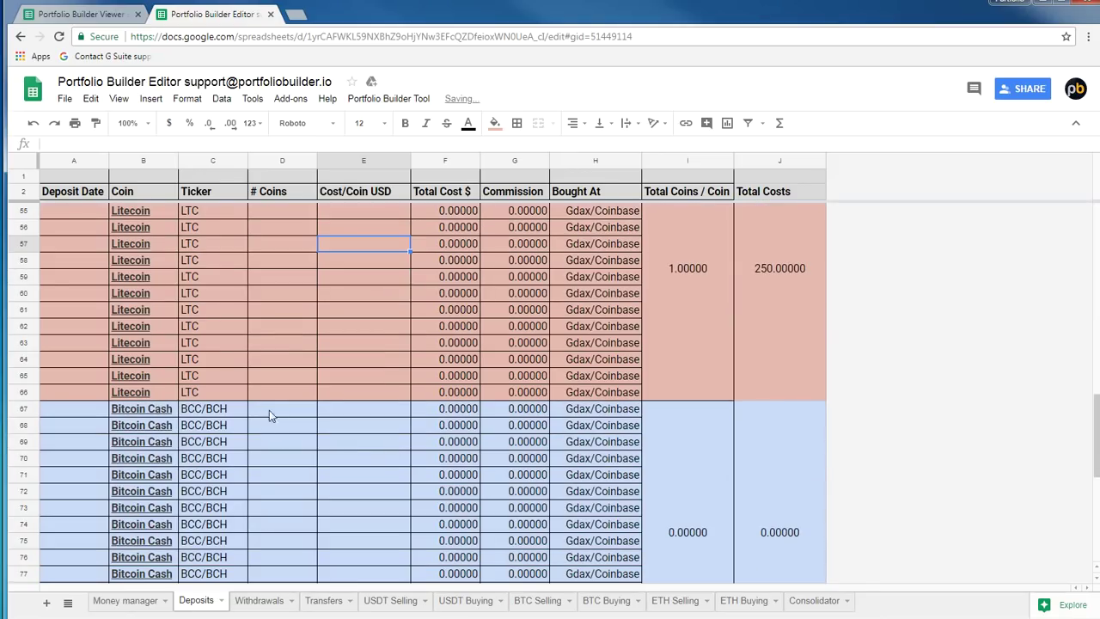
{"action": "left_click", "coordinate": [264, 415]}
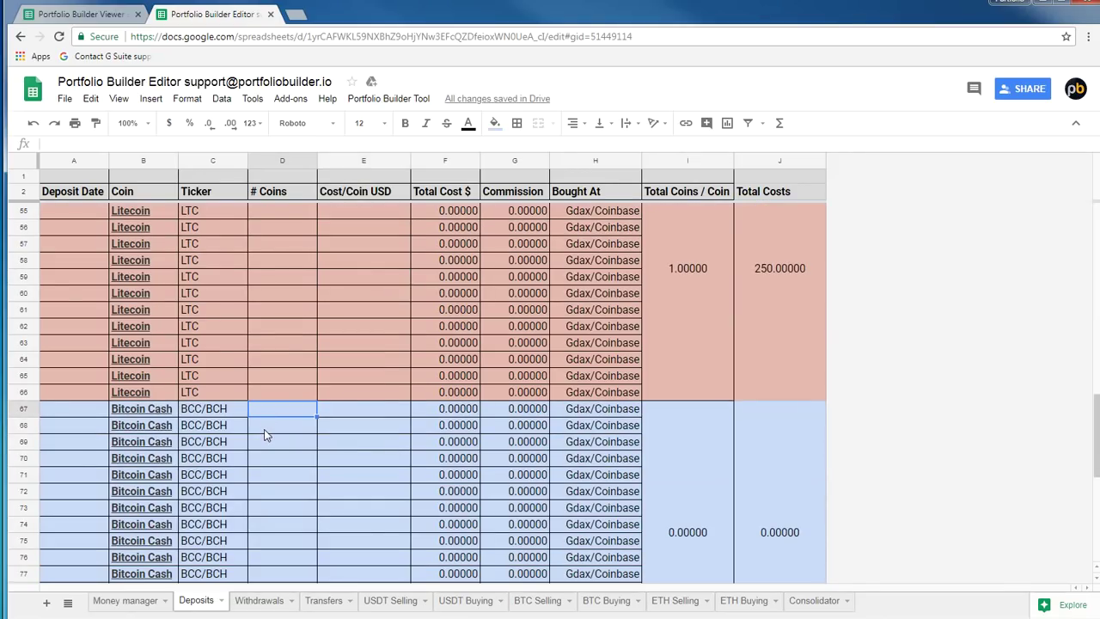
{"action": "type", "text": "1"}
{"action": "left_click", "coordinate": [347, 409]}
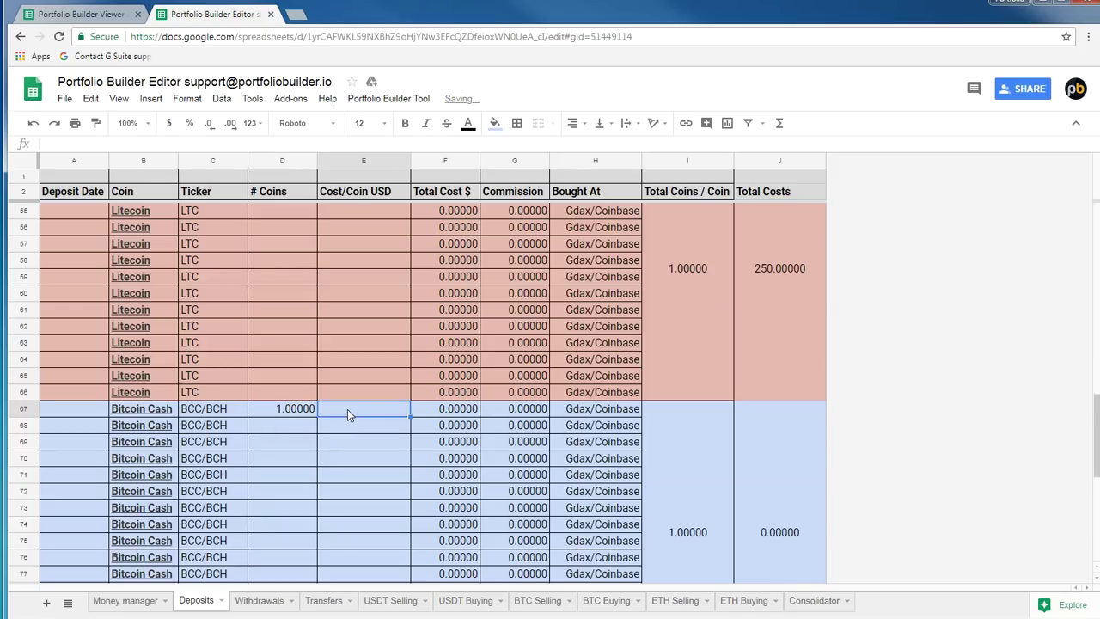
{"action": "type", "text": "1000"}
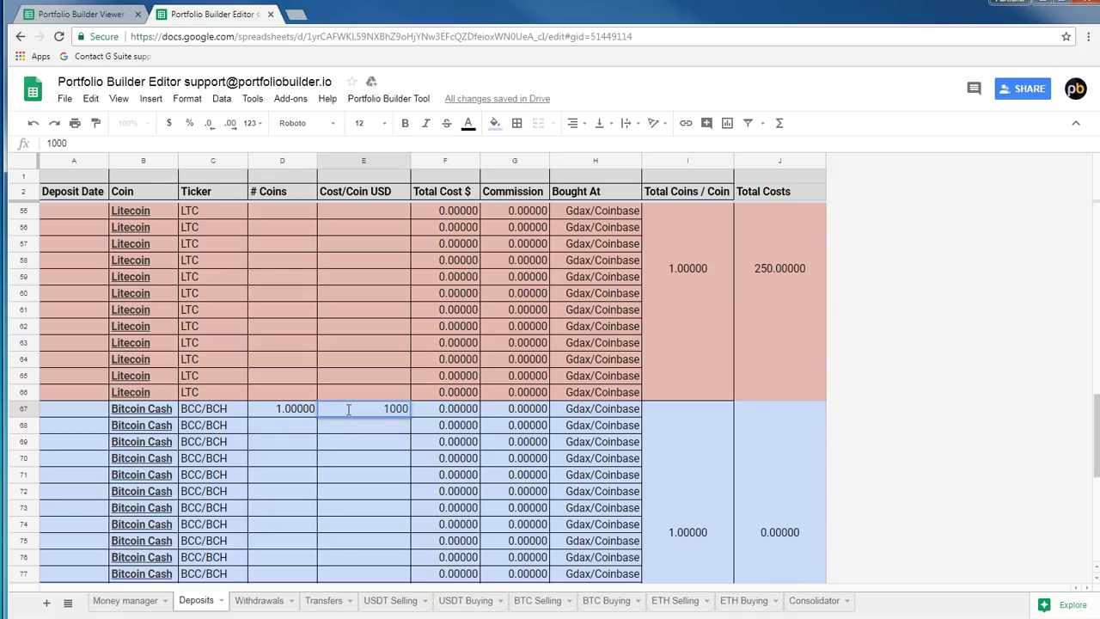
{"action": "left_click", "coordinate": [351, 355]}
Scroll through the Bitcoin Cash, Litecoin, Ethereum and Bitcoin deposit blocks to review them
{"action": "scroll", "coordinate": [351, 369], "scroll_direction": "down", "scroll_amount": 2}
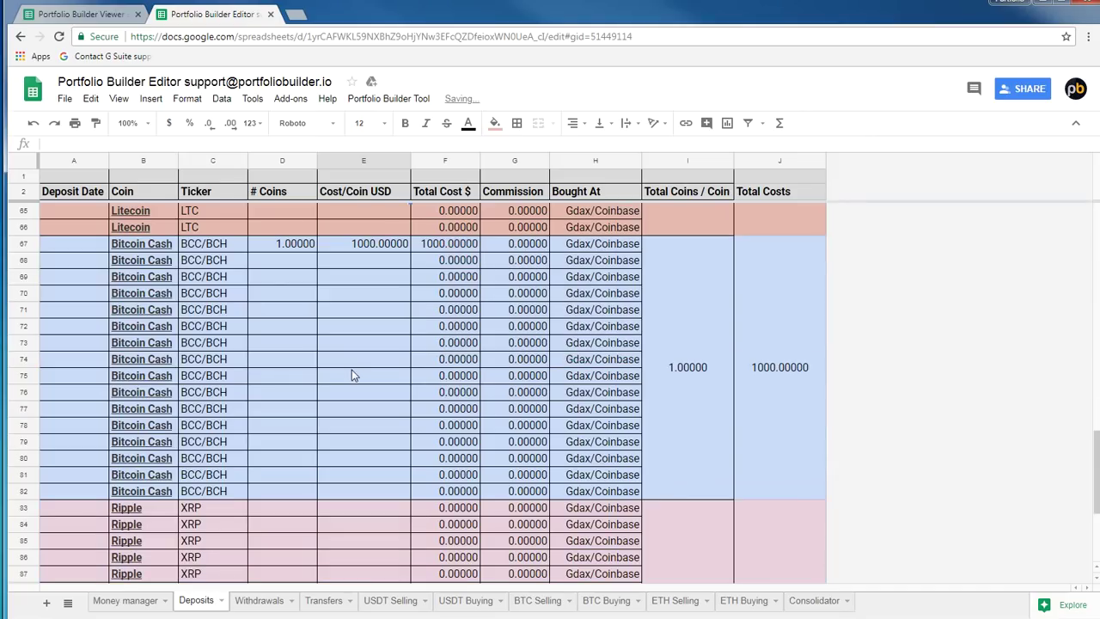
{"action": "scroll", "coordinate": [221, 439], "scroll_direction": "up", "scroll_amount": 1}
{"action": "scroll", "coordinate": [223, 429], "scroll_direction": "up", "scroll_amount": 3}
{"action": "left_click", "coordinate": [140, 535]}
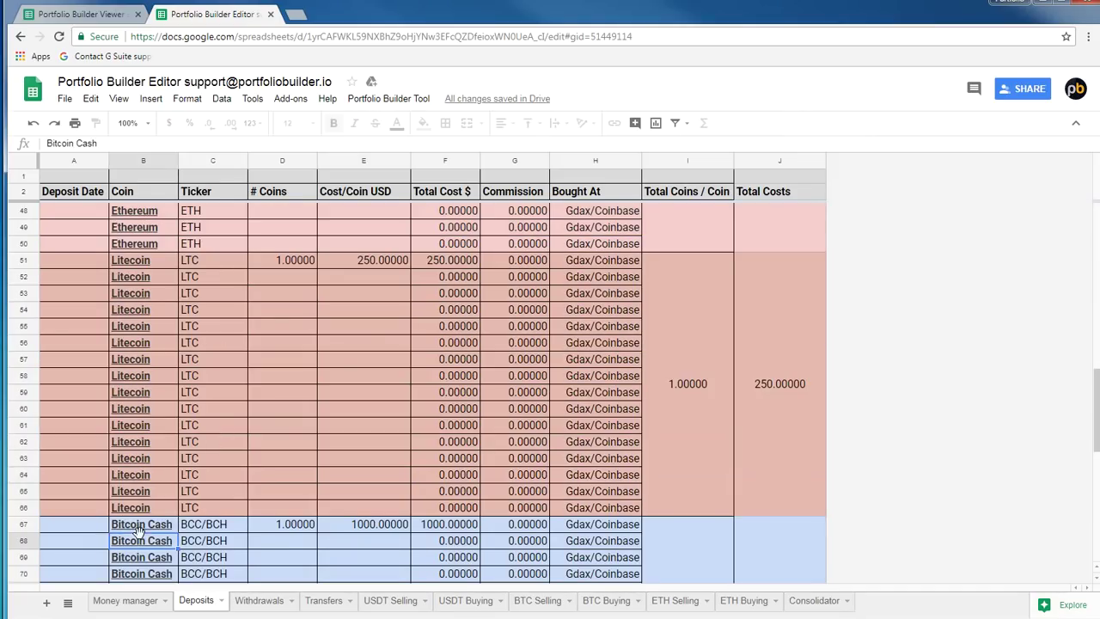
{"action": "scroll", "coordinate": [172, 507], "scroll_direction": "up", "scroll_amount": 2}
{"action": "left_click", "coordinate": [131, 346]}
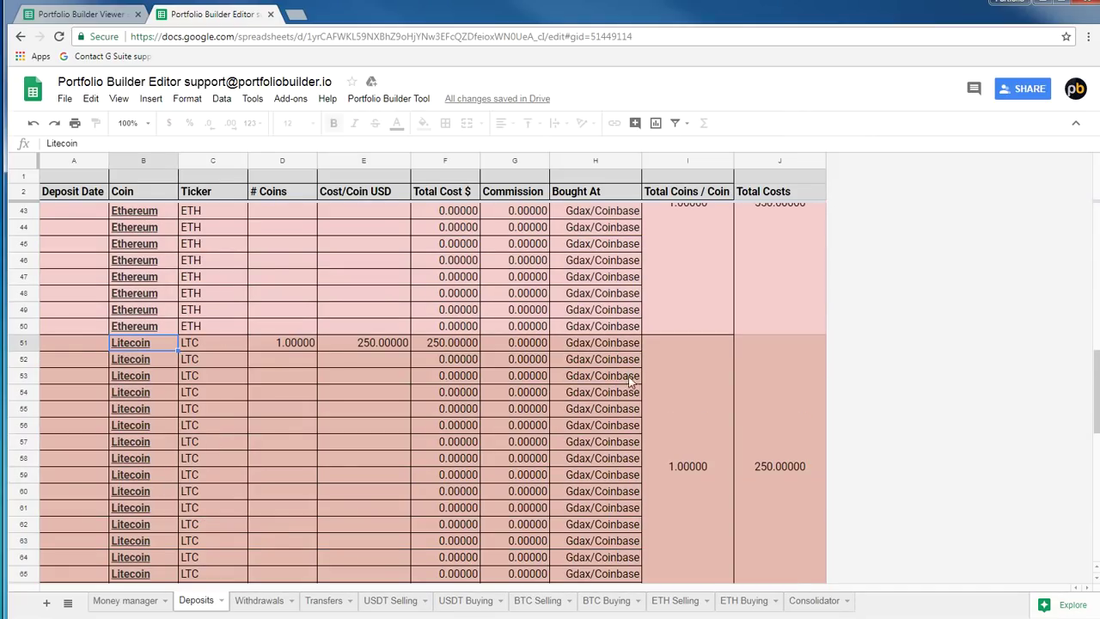
{"action": "scroll", "coordinate": [358, 294], "scroll_direction": "up", "scroll_amount": 5}
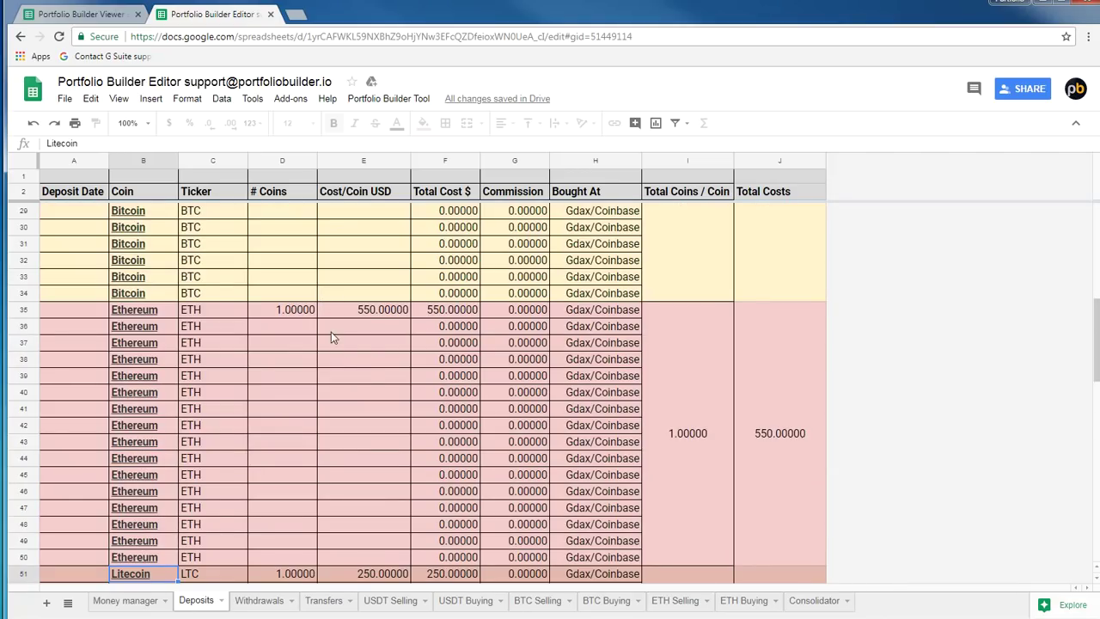
{"action": "scroll", "coordinate": [358, 368], "scroll_direction": "down", "scroll_amount": 9}
{"action": "left_click", "coordinate": [139, 480]}
{"action": "left_click", "coordinate": [162, 279]}
{"action": "scroll", "coordinate": [163, 280], "scroll_direction": "up", "scroll_amount": 7}
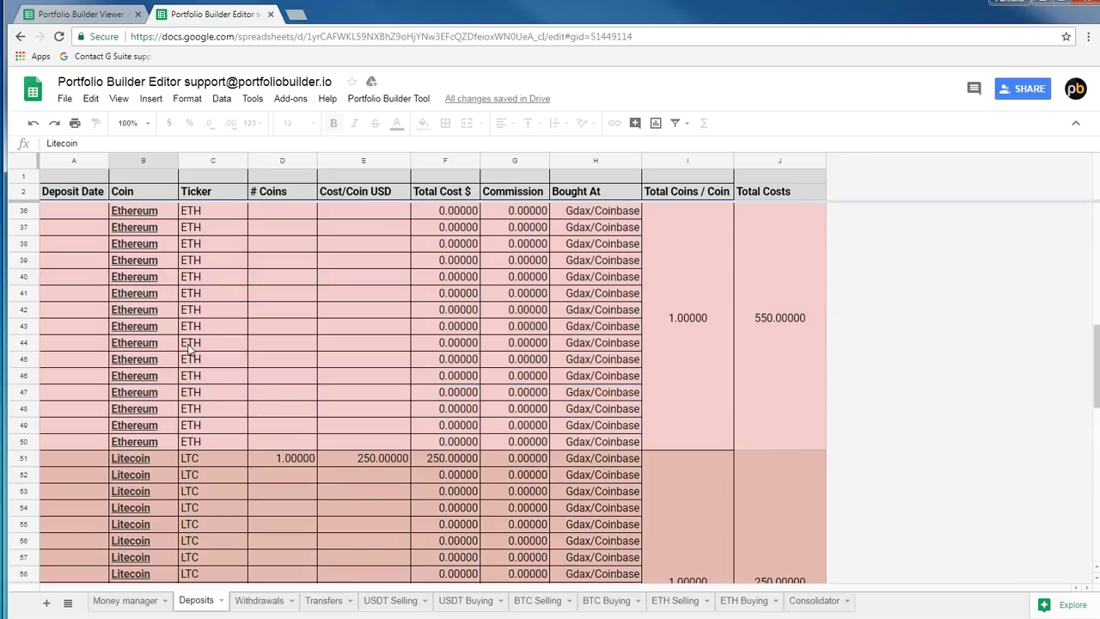
{"action": "left_click", "coordinate": [117, 273]}
{"action": "scroll", "coordinate": [129, 277], "scroll_direction": "up", "scroll_amount": 3}
{"action": "left_click", "coordinate": [147, 282]}
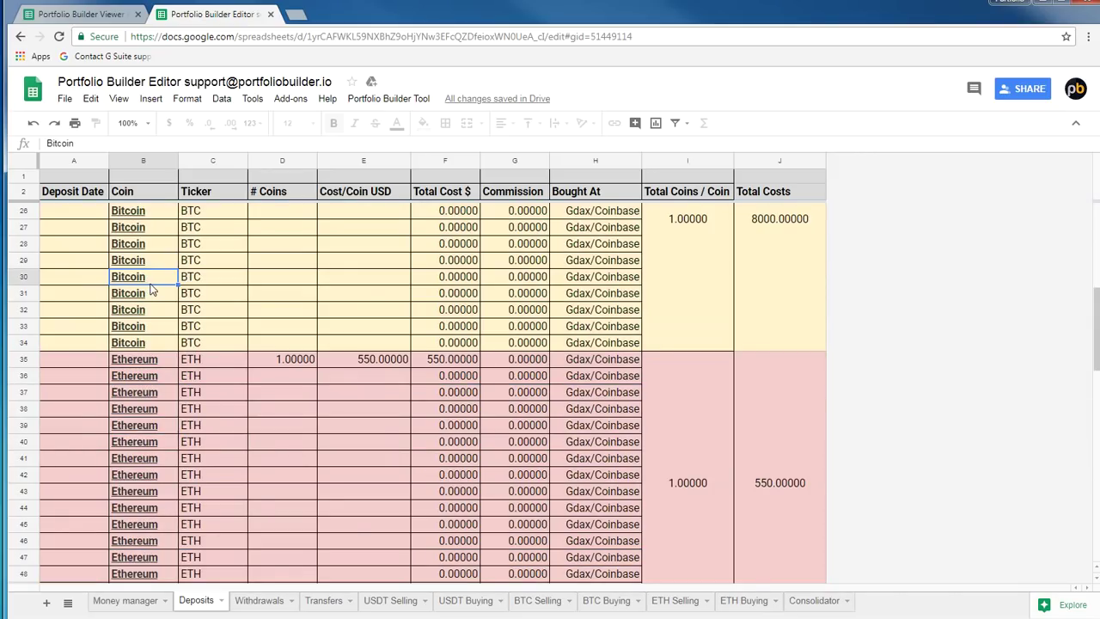
{"action": "scroll", "coordinate": [157, 269], "scroll_direction": "up", "scroll_amount": 4}
Run Portfolio Builder Tool > Trigger Data Update and switch to Money manager
{"action": "left_click", "coordinate": [361, 99]}
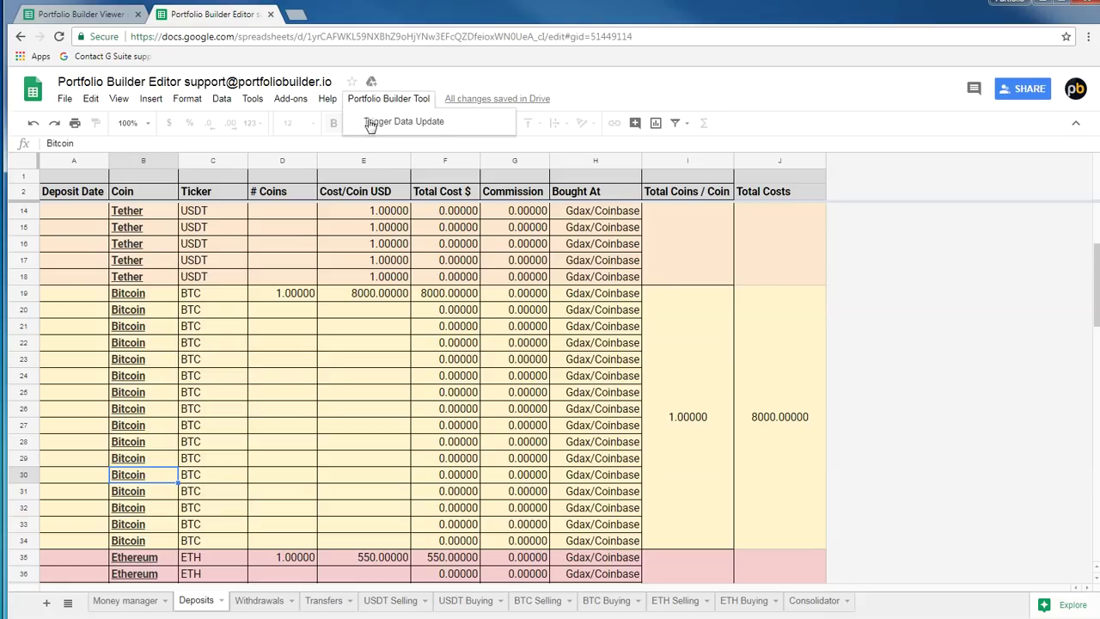
{"action": "left_click", "coordinate": [370, 123]}
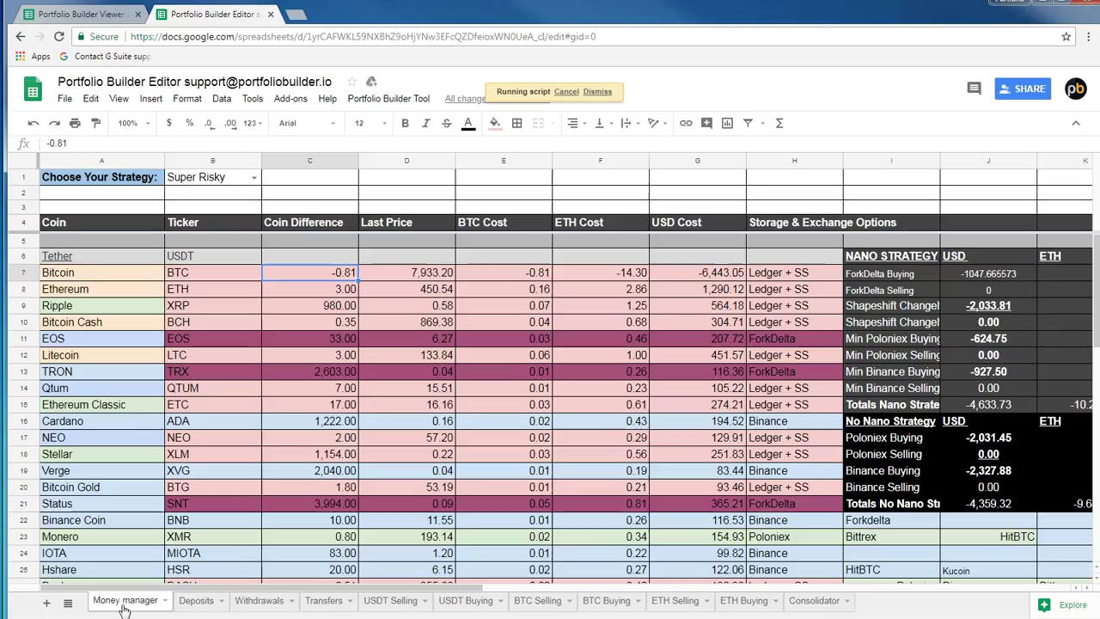
{"action": "left_click", "coordinate": [125, 599]}
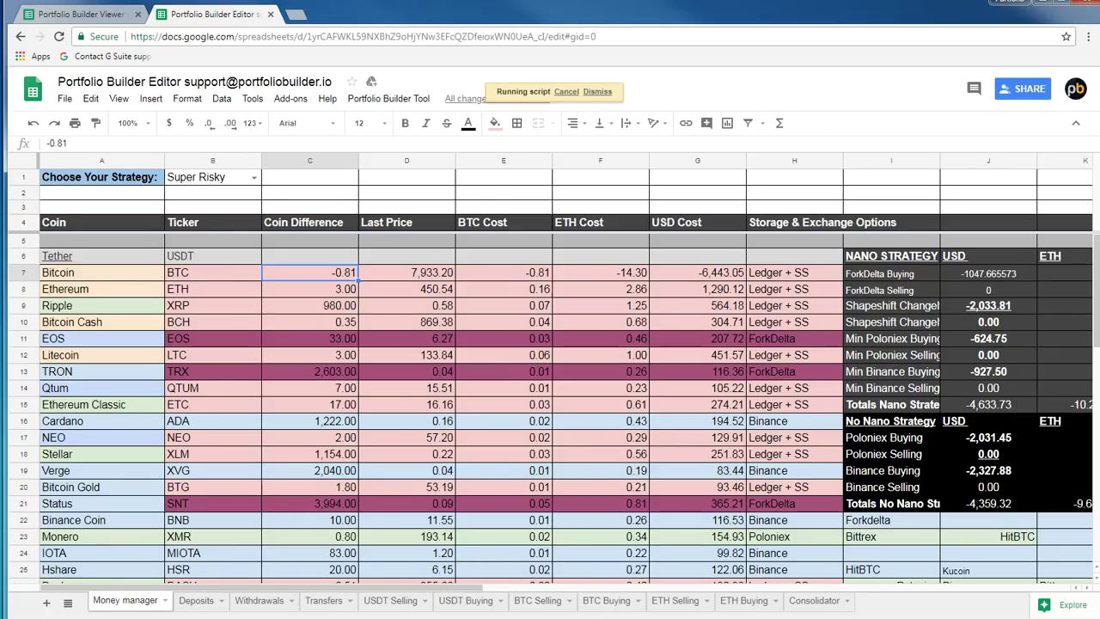
Check coin differences: Bitcoin Cash -0.59, Ethereum 2.00, Litecoin 3.00
{"action": "left_click", "coordinate": [342, 325]}
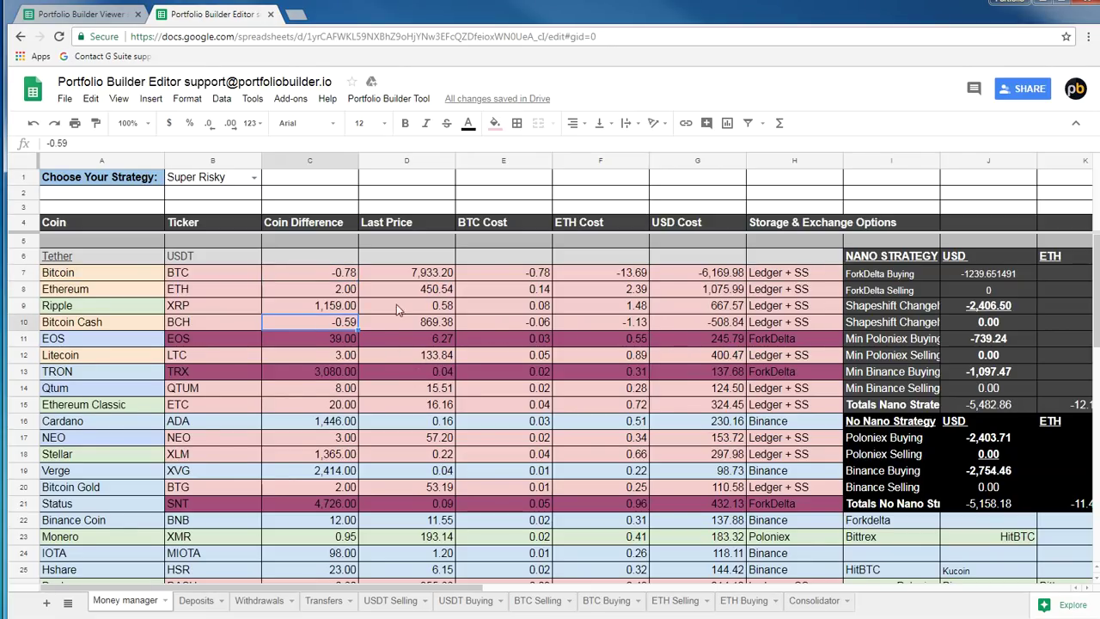
{"action": "left_click", "coordinate": [338, 294]}
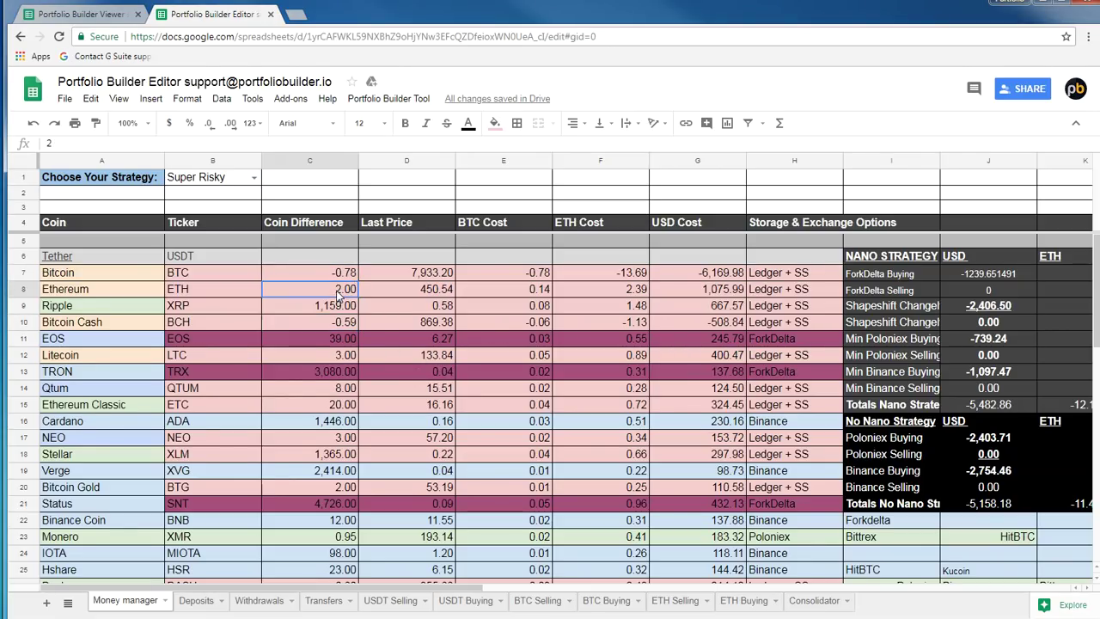
{"action": "left_click", "coordinate": [331, 354]}
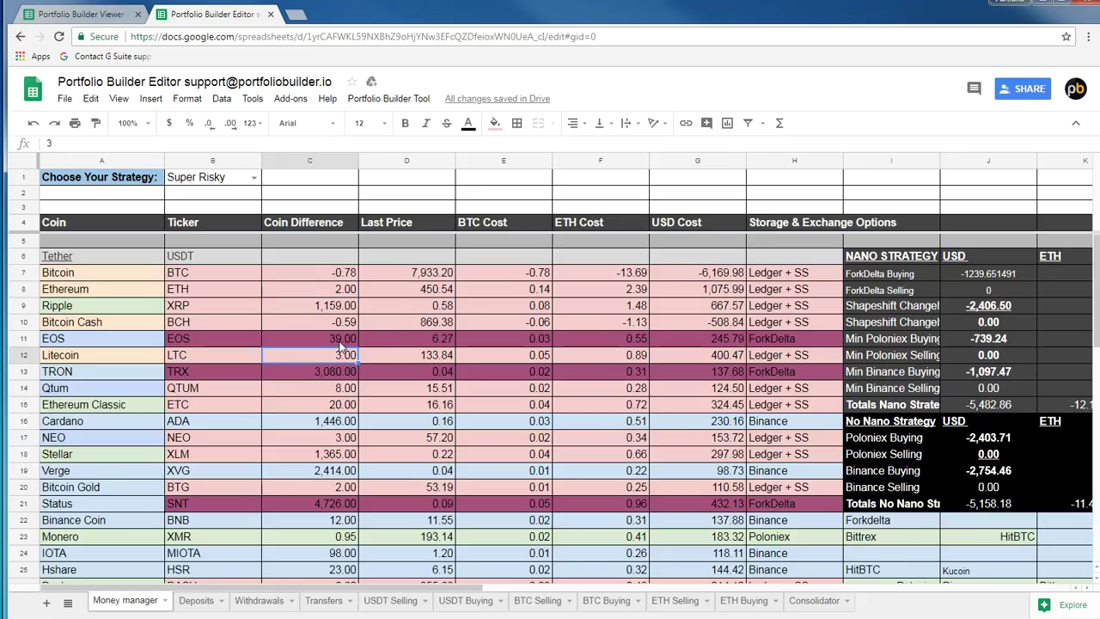
{"action": "left_click", "coordinate": [332, 326]}
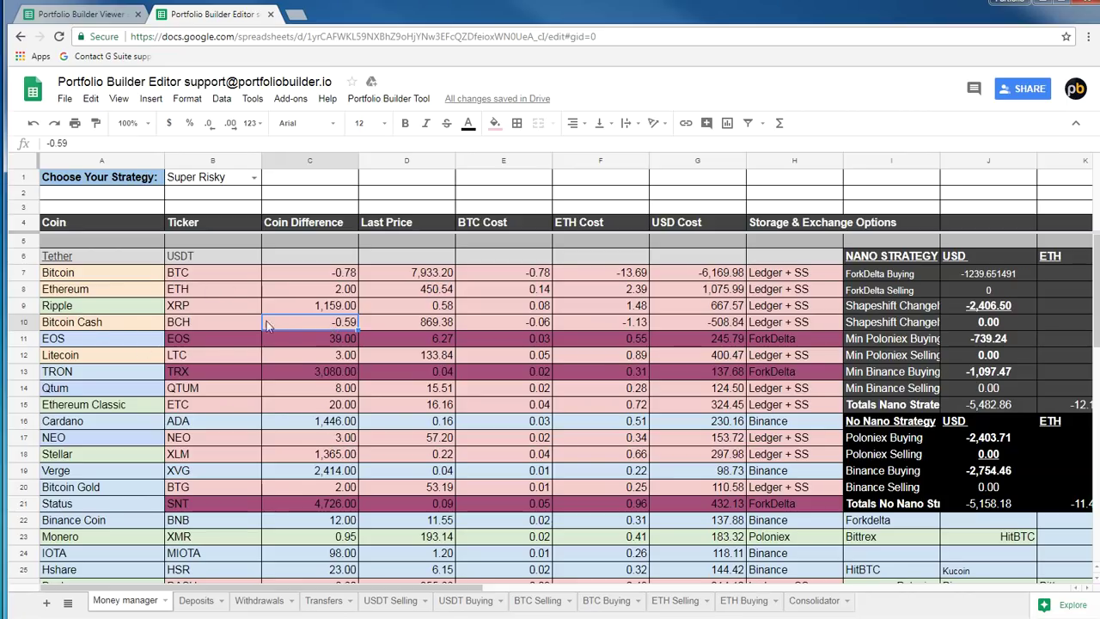
{"action": "left_click", "coordinate": [91, 332]}
{"action": "left_click", "coordinate": [296, 297]}
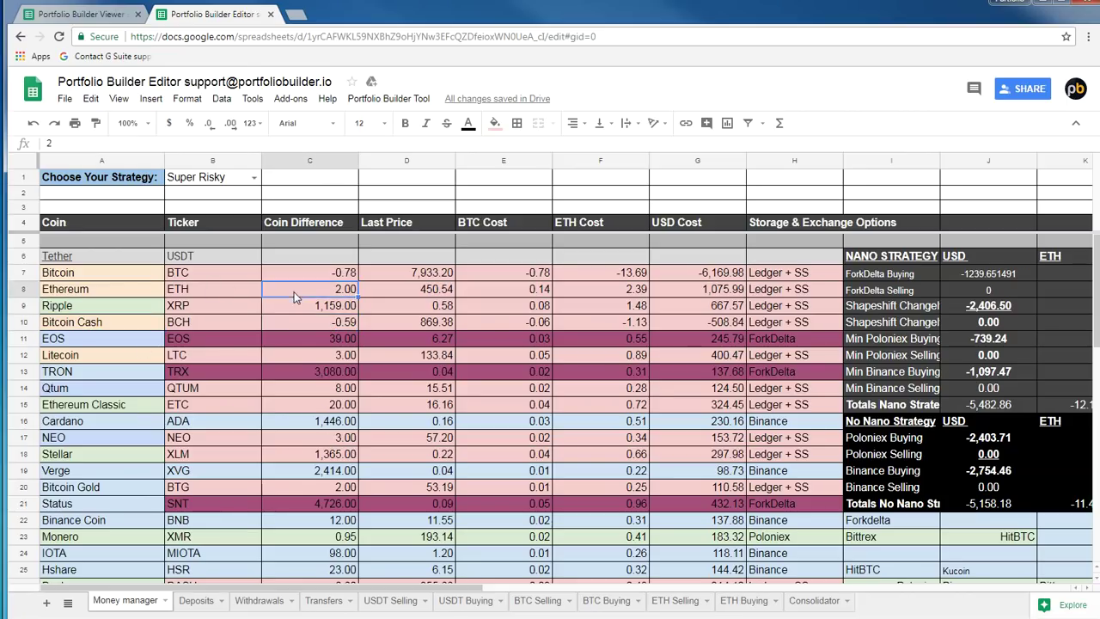
{"action": "left_click_drag", "start_coordinate": [79, 292], "coordinate": [333, 294]}
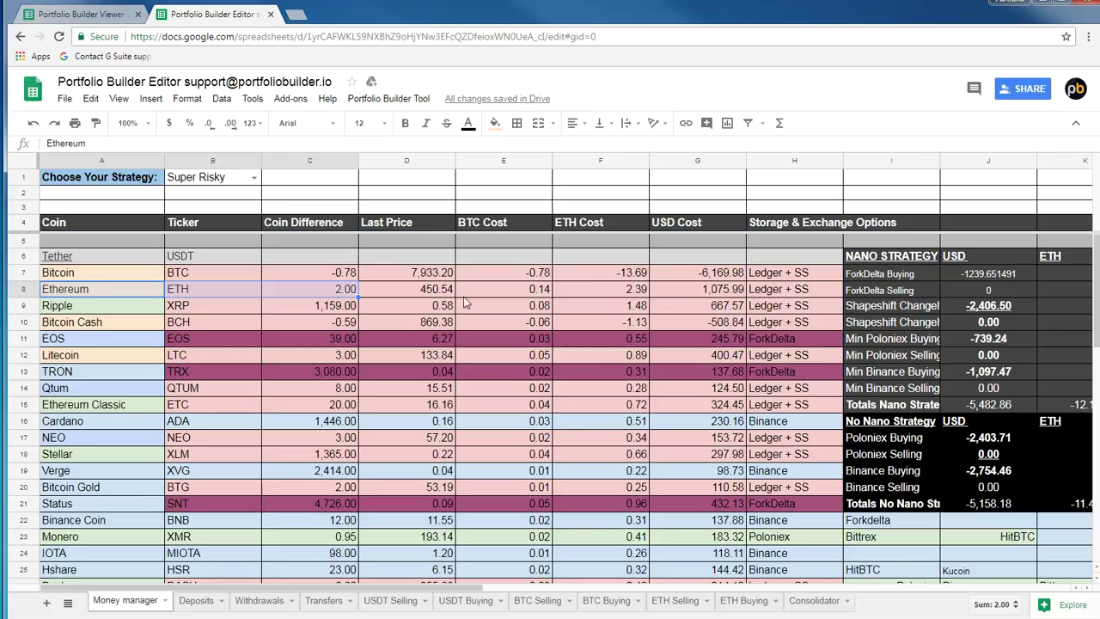
Check USD costs for Bitcoin, Ethereum (1,075.99) and Bitcoin Cash (-508.84)
{"action": "left_click", "coordinate": [722, 275]}
{"action": "left_click", "coordinate": [722, 292]}
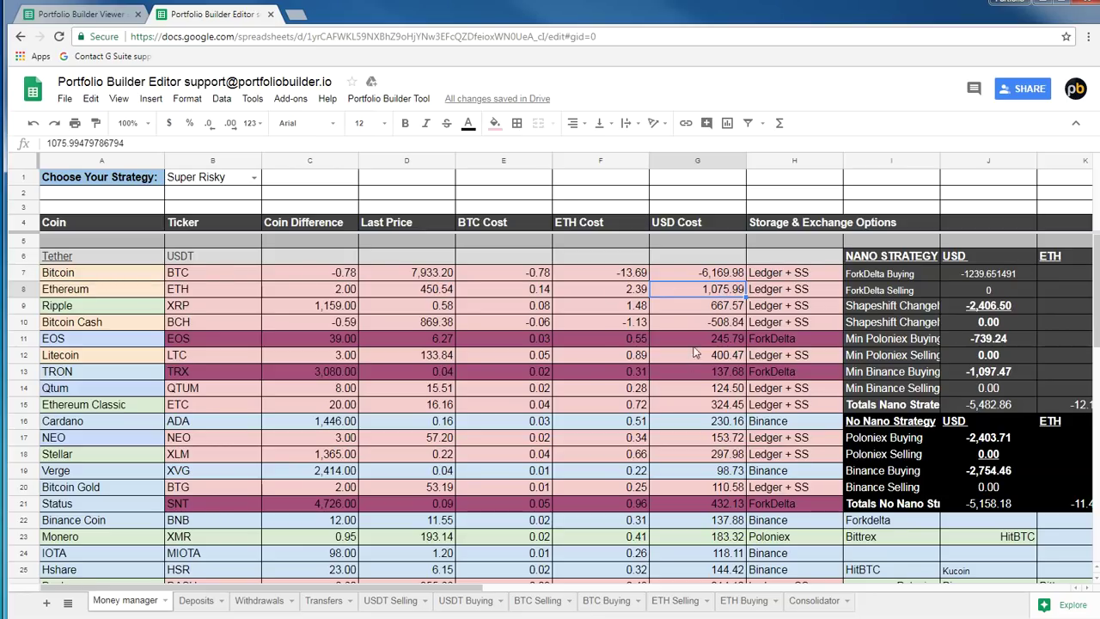
{"action": "left_click", "coordinate": [726, 326]}
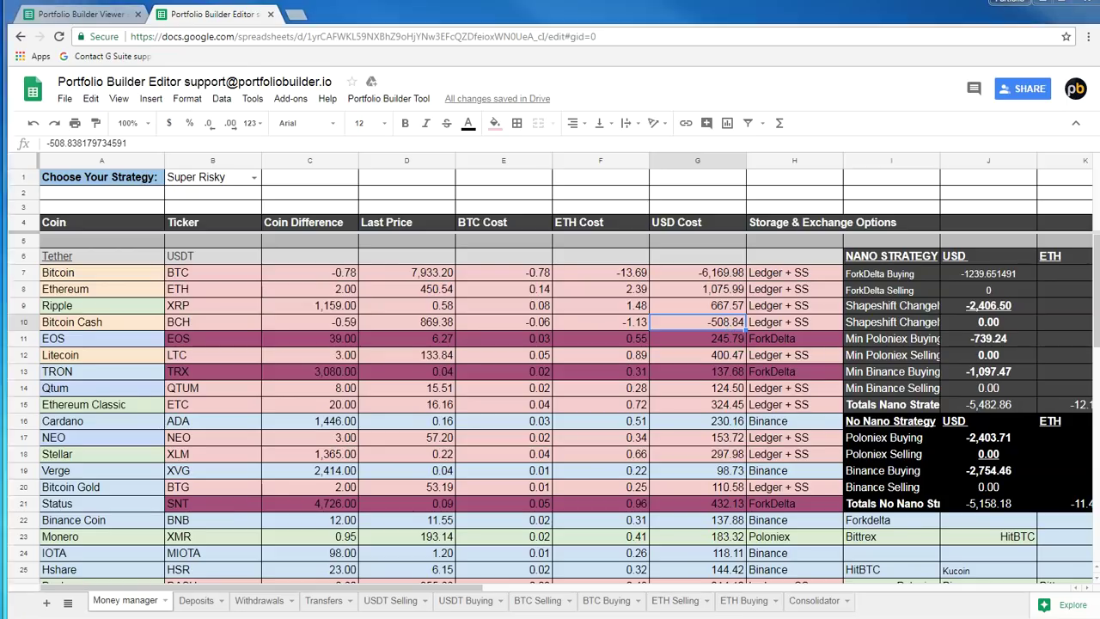
On ETH Buying, scroll to Bitcoin Cash row 23 and select its coins-sold cell D23
{"action": "left_click", "coordinate": [744, 601]}
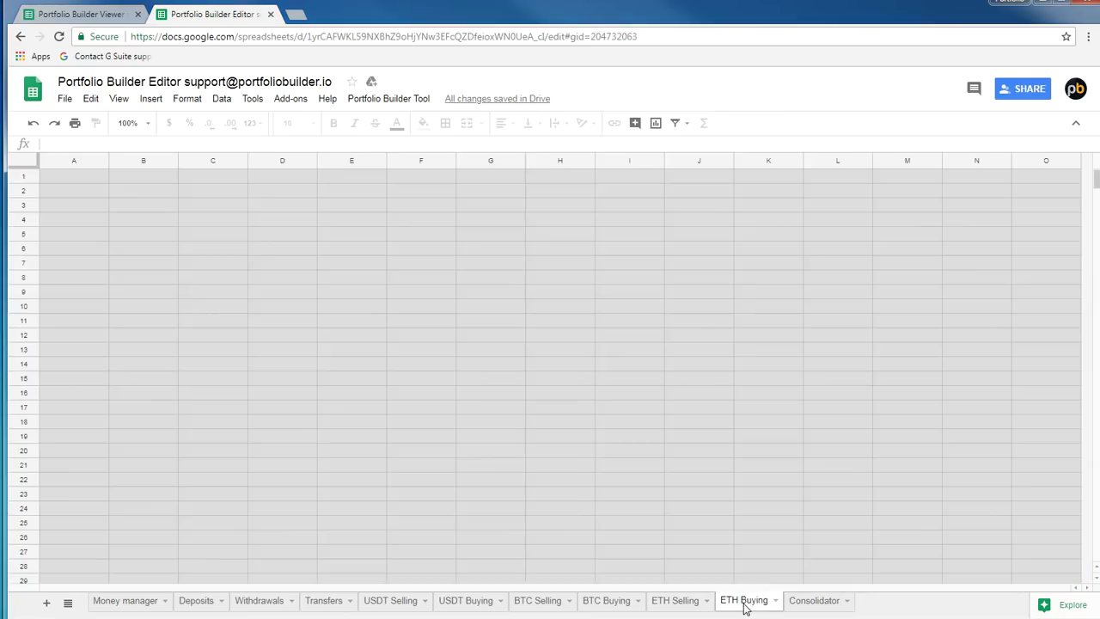
{"action": "scroll", "coordinate": [266, 412], "scroll_direction": "down", "scroll_amount": 5}
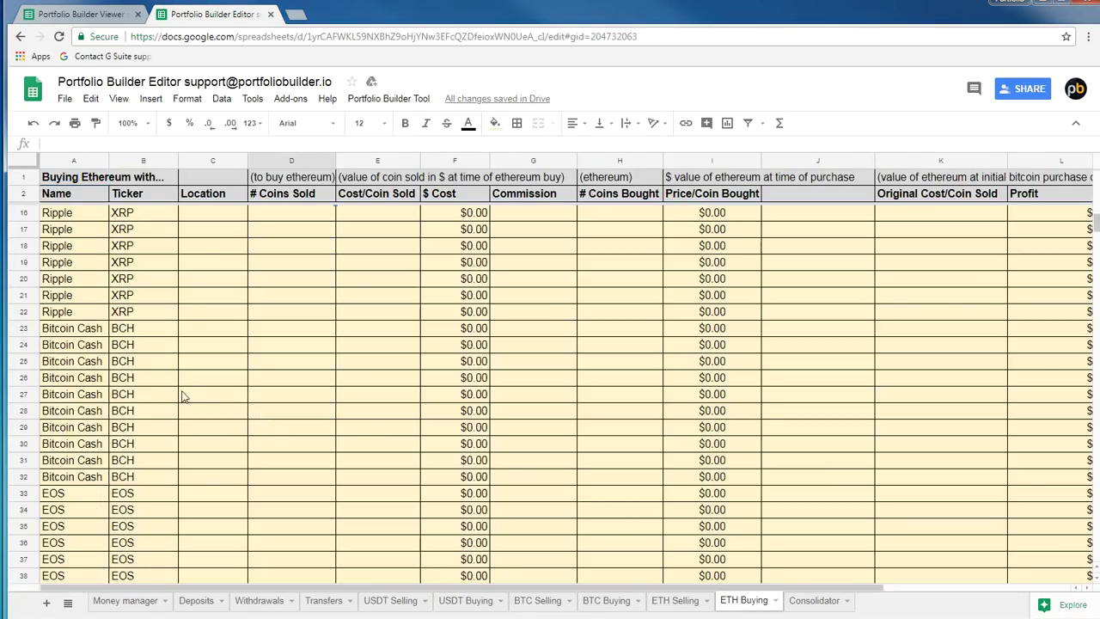
{"action": "left_click", "coordinate": [24, 328]}
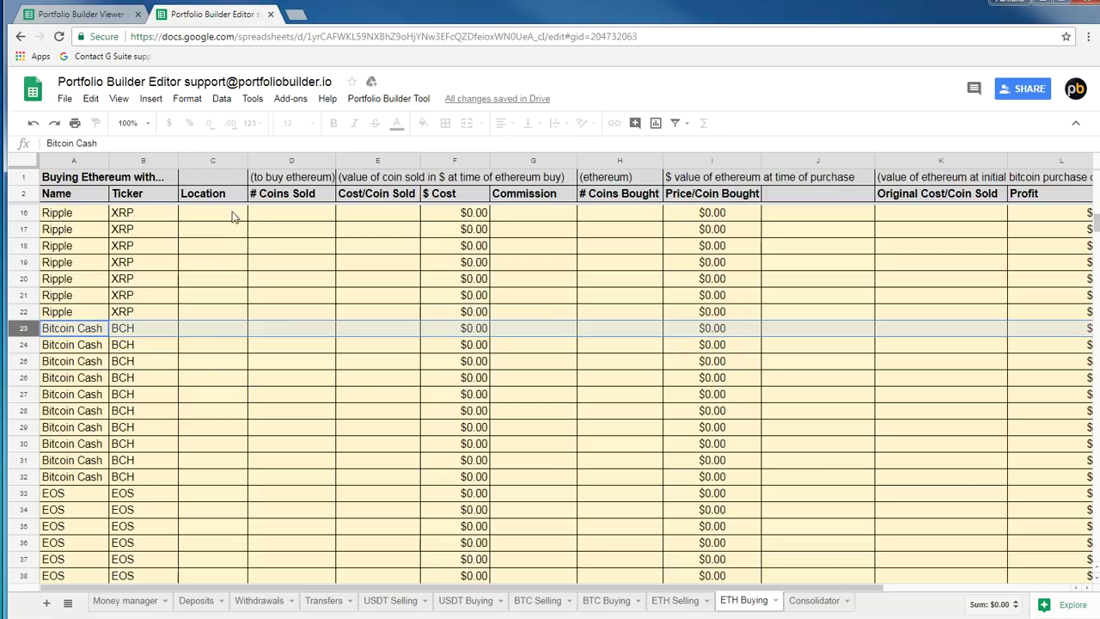
{"action": "left_click", "coordinate": [62, 180]}
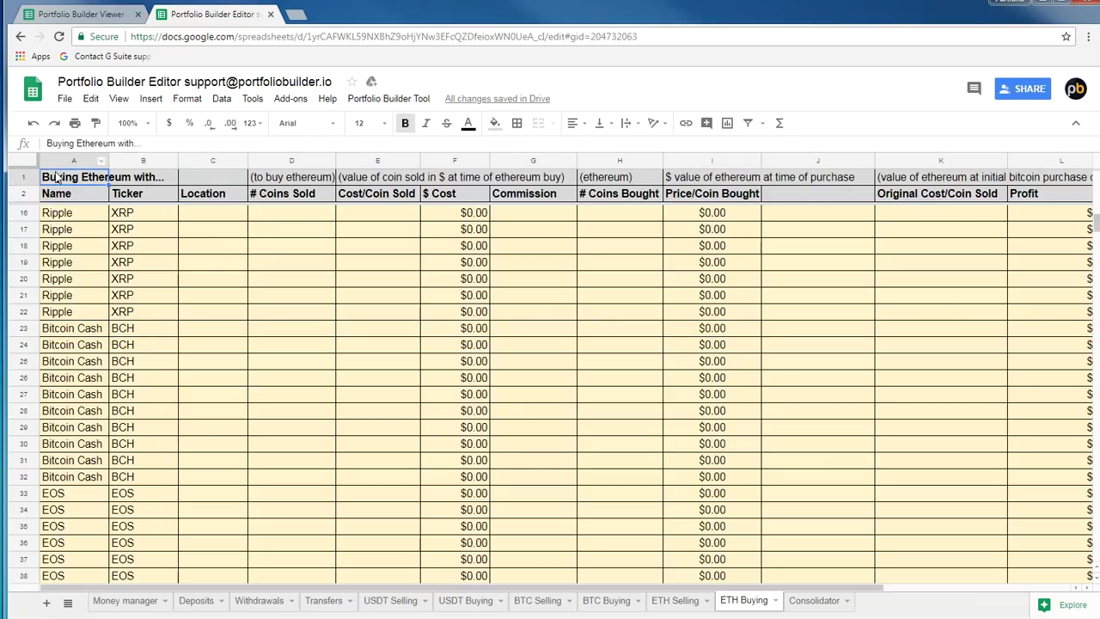
{"action": "left_click", "coordinate": [16, 334]}
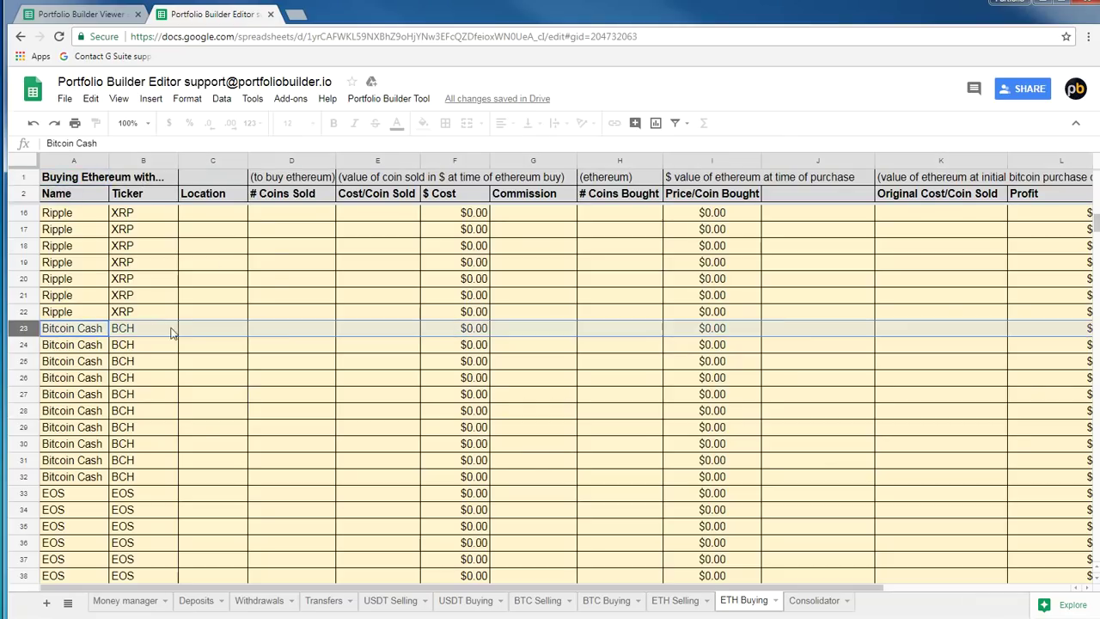
{"action": "left_click", "coordinate": [287, 333]}
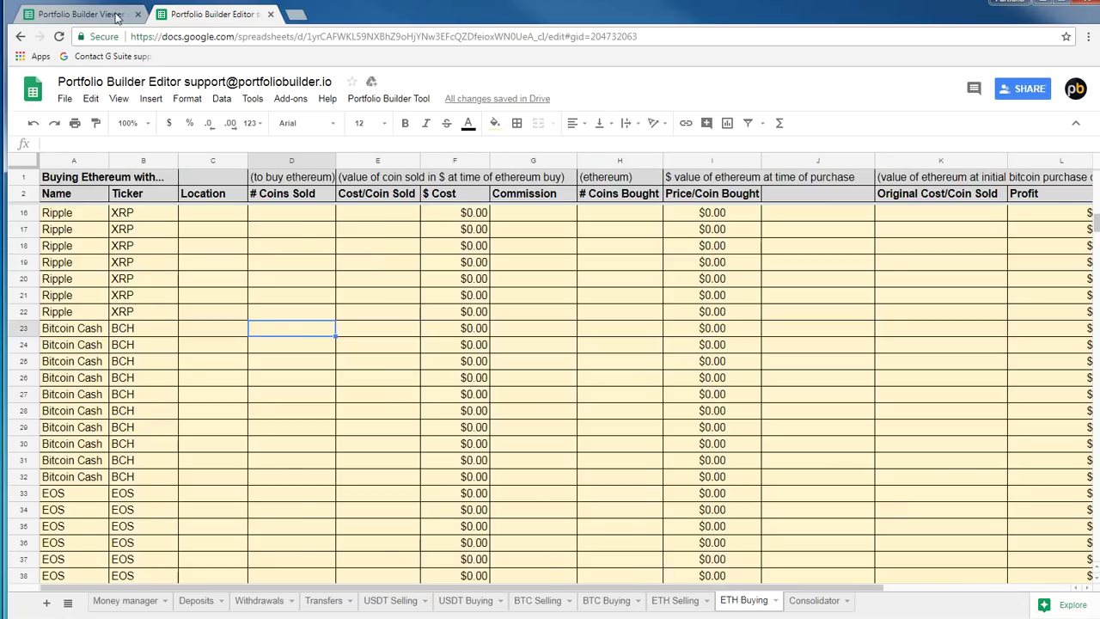
Glance at the Viewer and Money manager, then return to the ETH Buying sheet
{"action": "left_click", "coordinate": [117, 14]}
{"action": "left_click", "coordinate": [183, 17]}
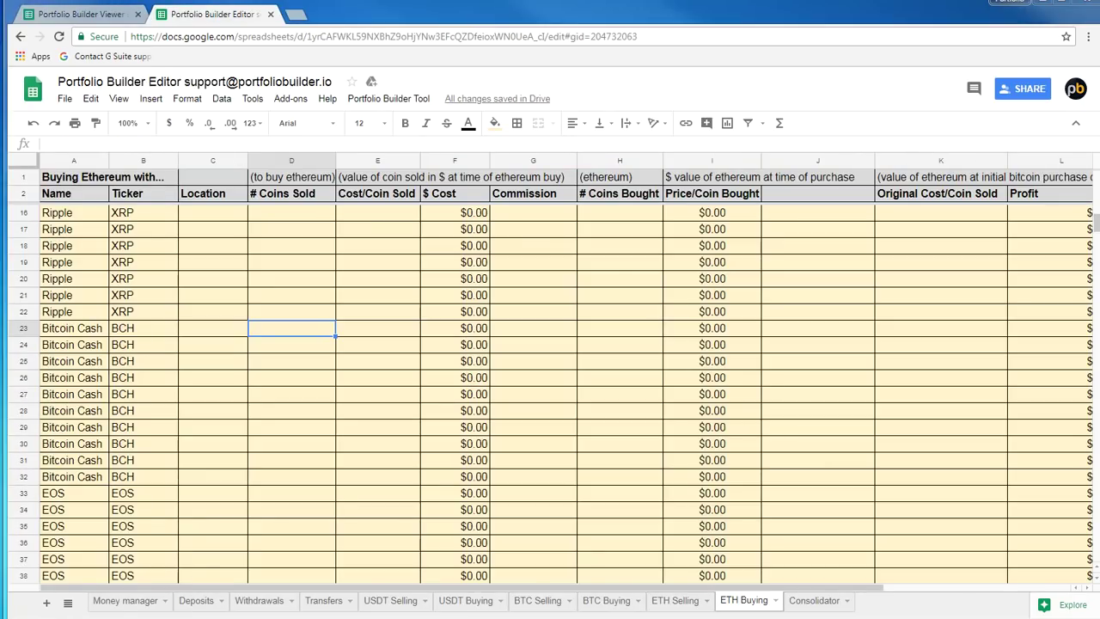
{"action": "left_click", "coordinate": [118, 600]}
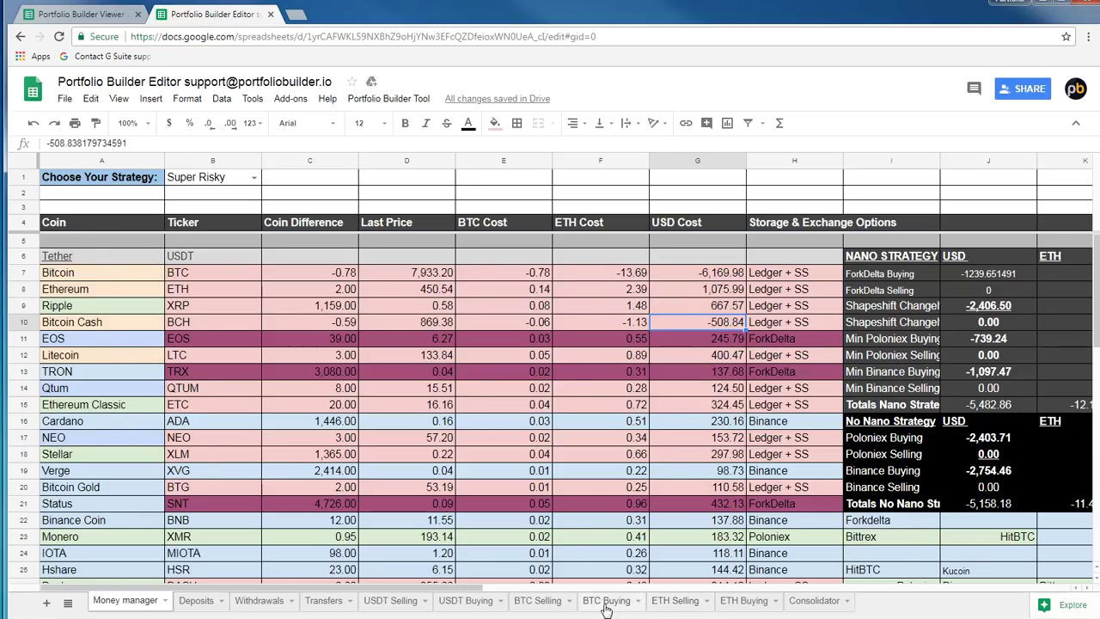
{"action": "left_click", "coordinate": [744, 601]}
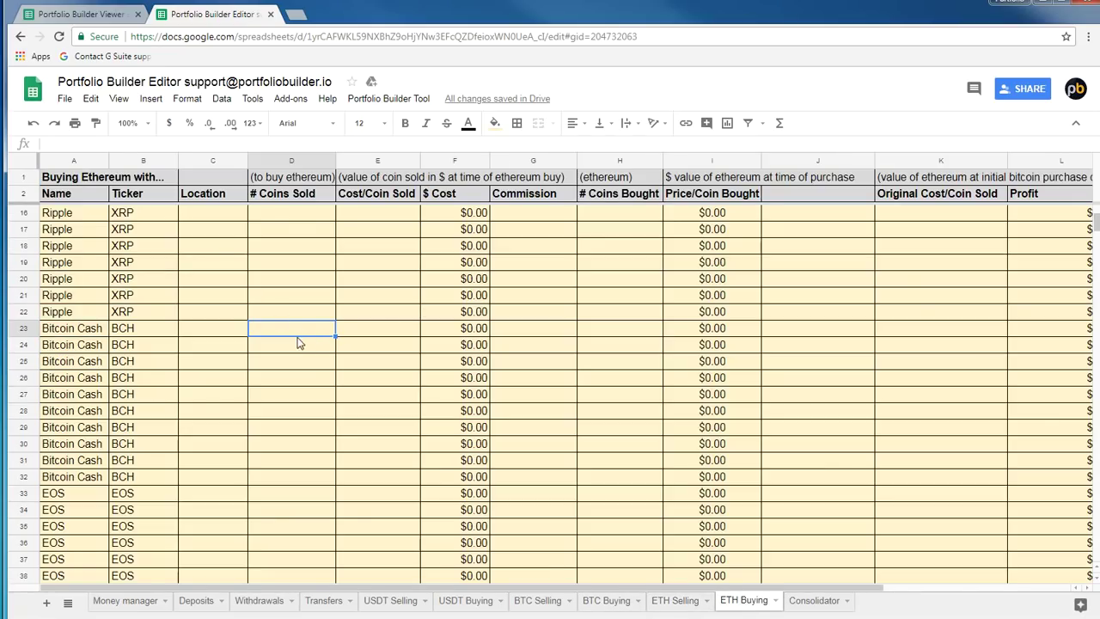
Enter Bitcoin Cash's row 23 trade: 0.59 coins sold, cost 55 per coin, commission 32
{"action": "type", "text": ".59"}
{"action": "left_click", "coordinate": [367, 338]}
{"action": "type", "text": "550"}
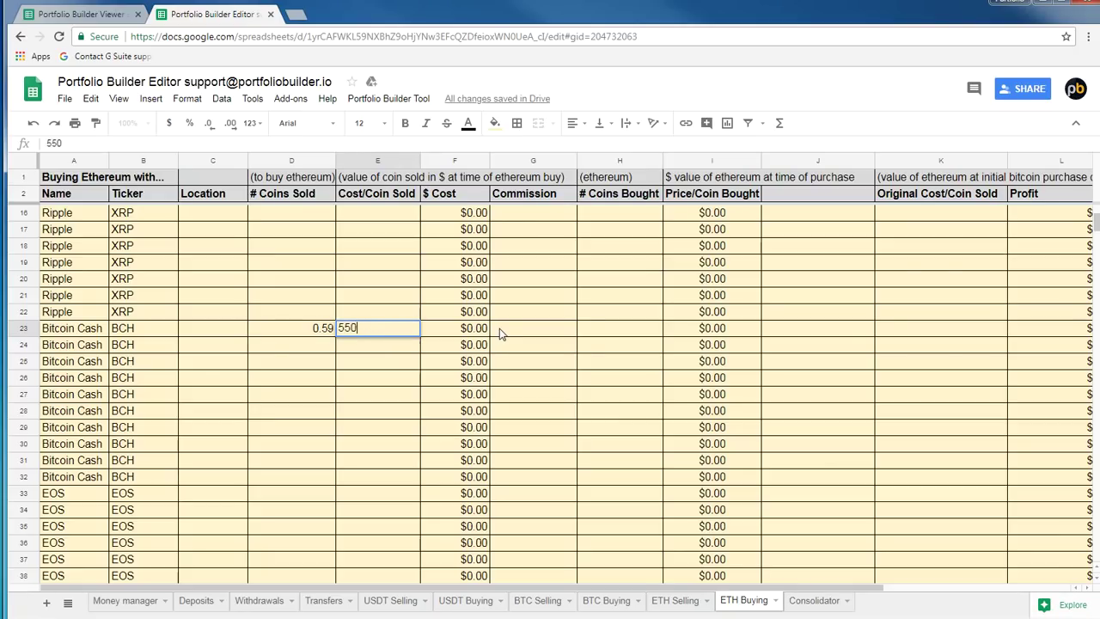
{"action": "left_click", "coordinate": [499, 328]}
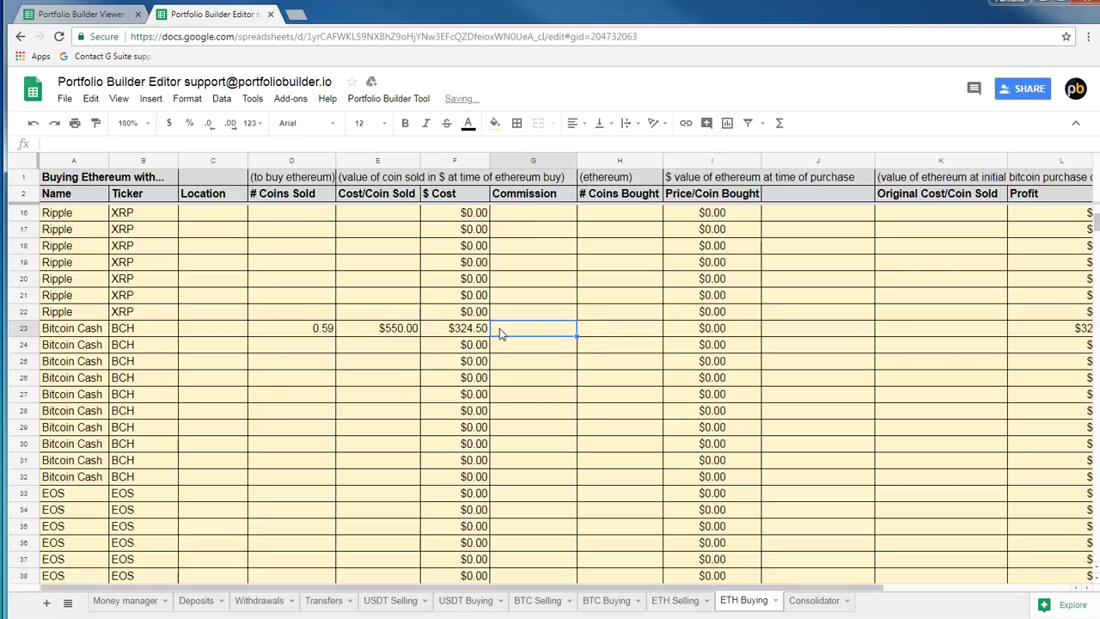
{"action": "type", "text": "32"}
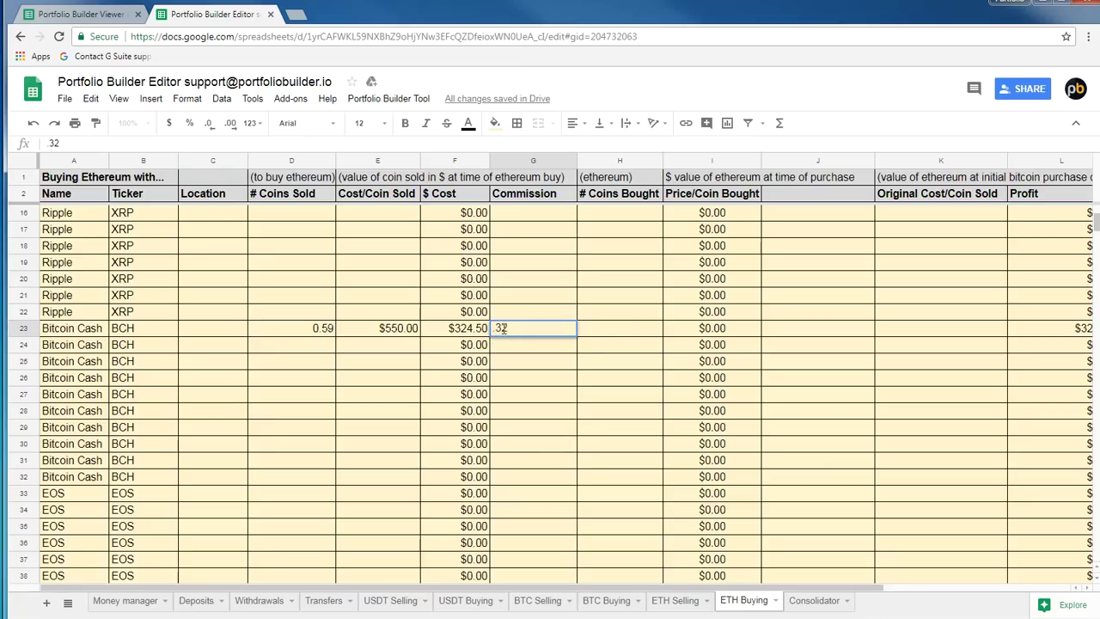
{"action": "left_click", "coordinate": [604, 330]}
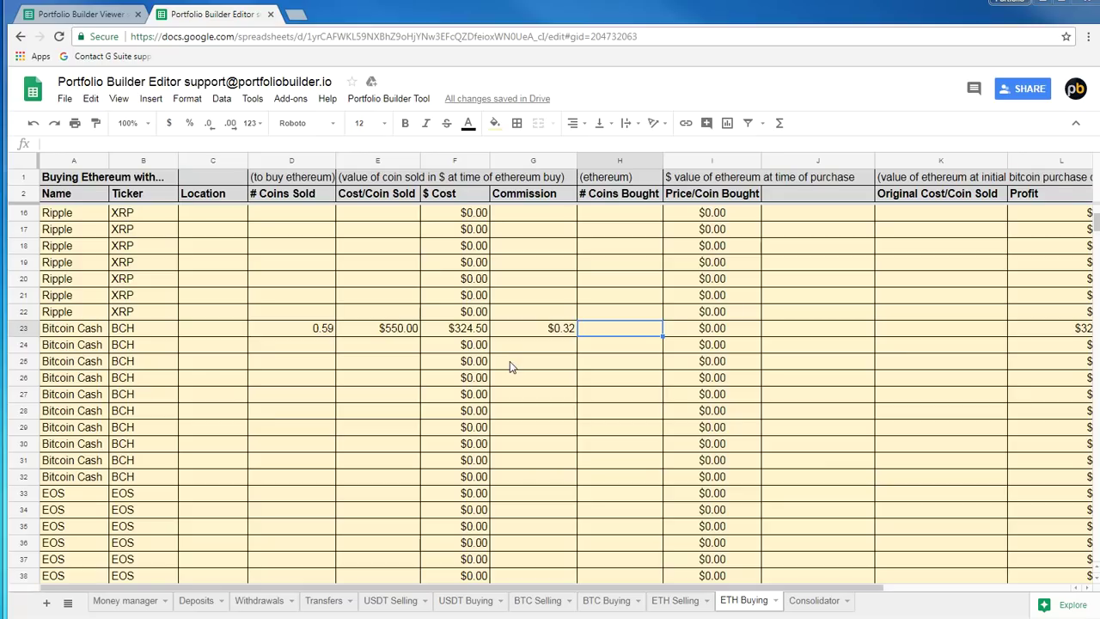
Enter the coins-bought formula =324.50/550 in H23
{"action": "left_click", "coordinate": [171, 144]}
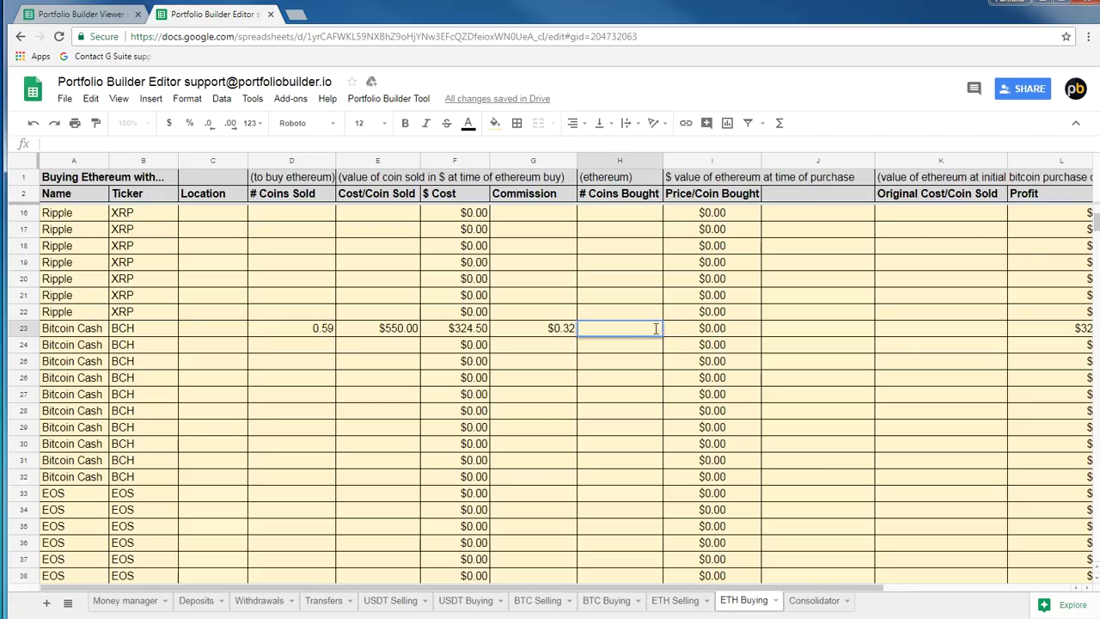
{"action": "type", "text": "=3"}
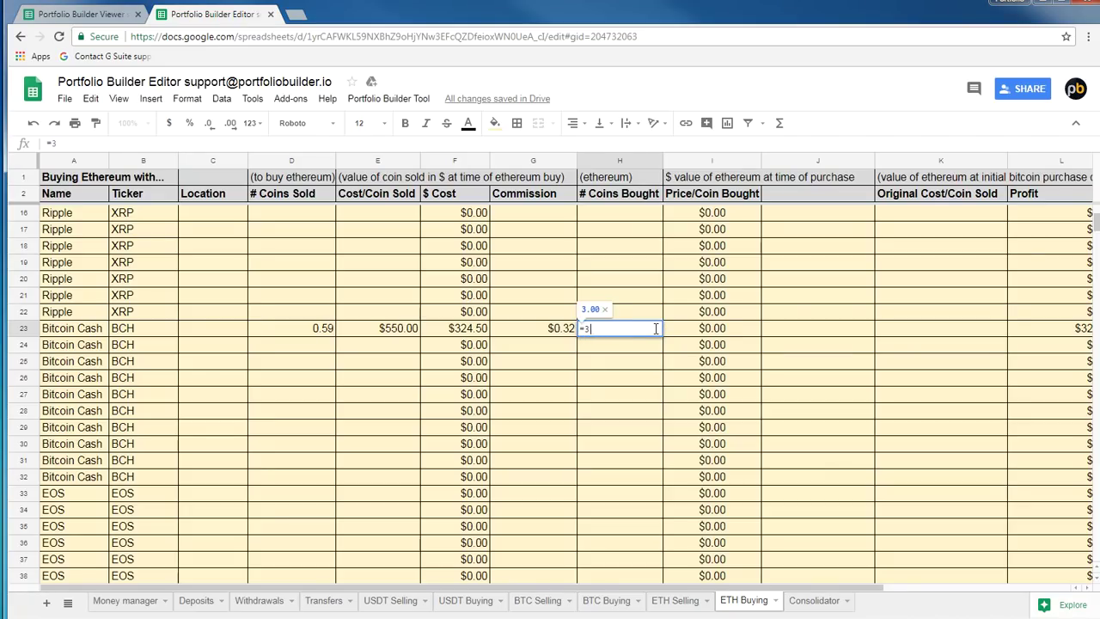
{"action": "type", "text": "24.50/550"}
{"action": "key", "text": "Return"}
{"action": "left_click", "coordinate": [656, 333]}
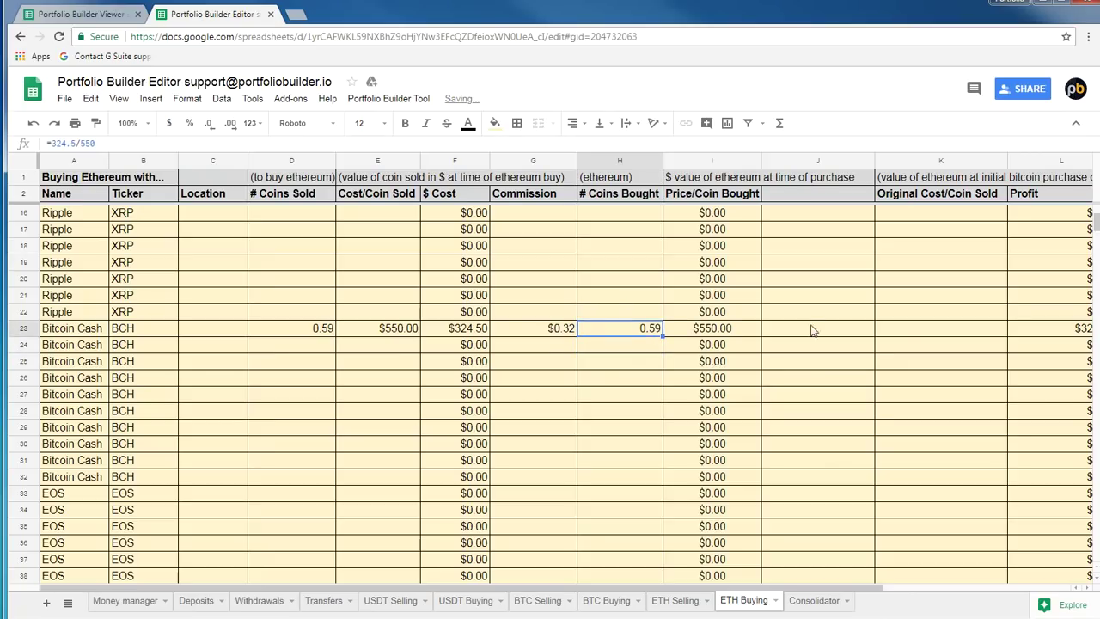
Change the cost per coin sold to 1000 and replace H23's formula with =590/550
{"action": "left_click", "coordinate": [404, 338]}
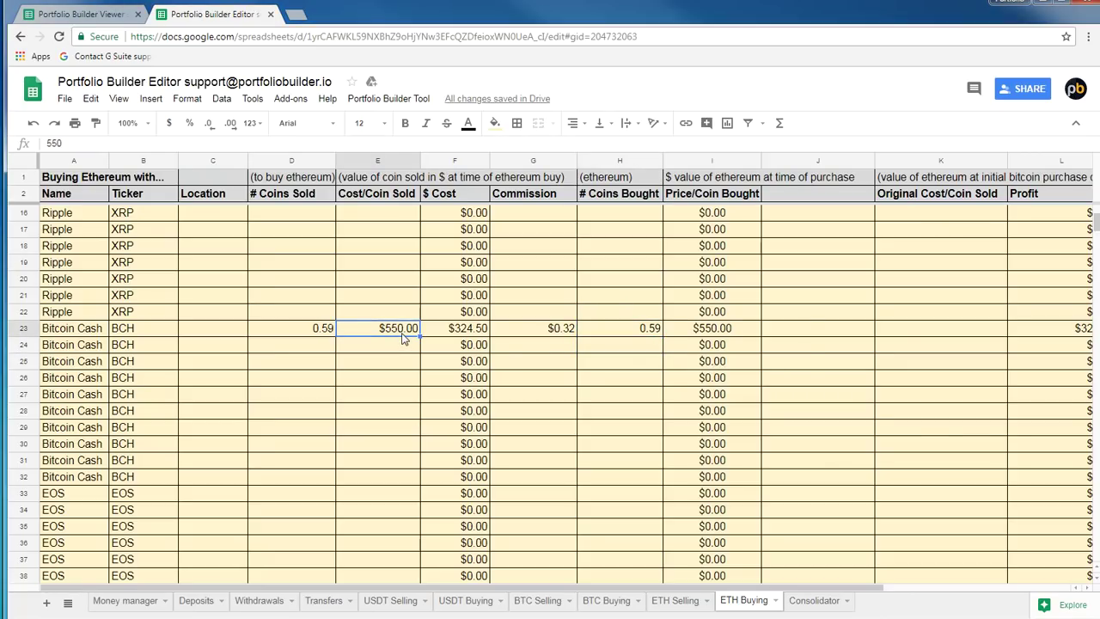
{"action": "type", "text": "1000"}
{"action": "key", "text": "Return"}
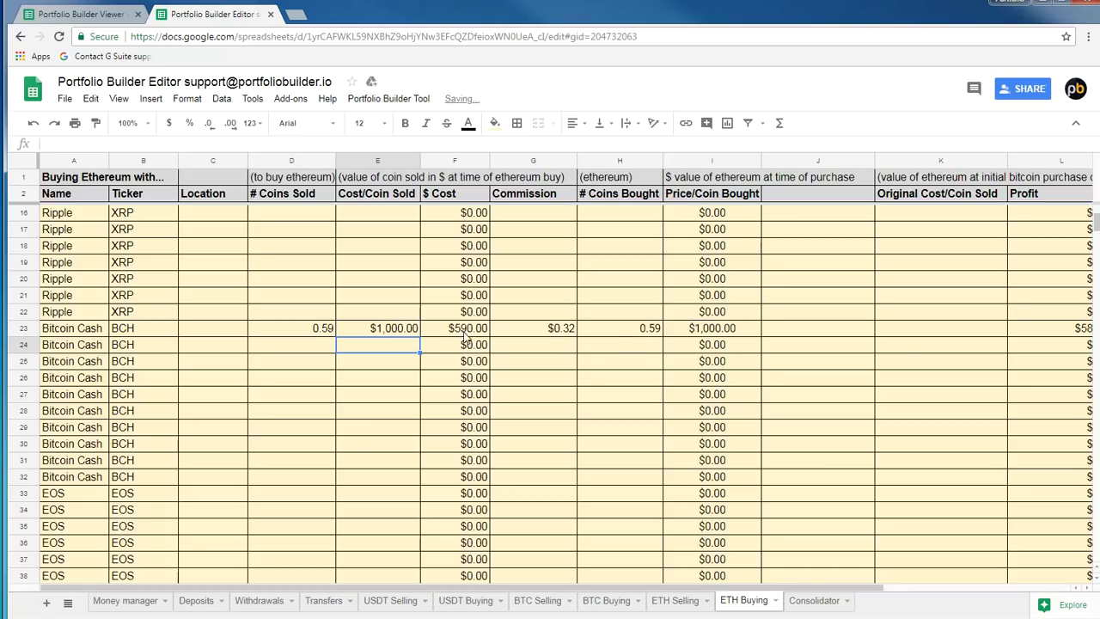
{"action": "left_click", "coordinate": [656, 334]}
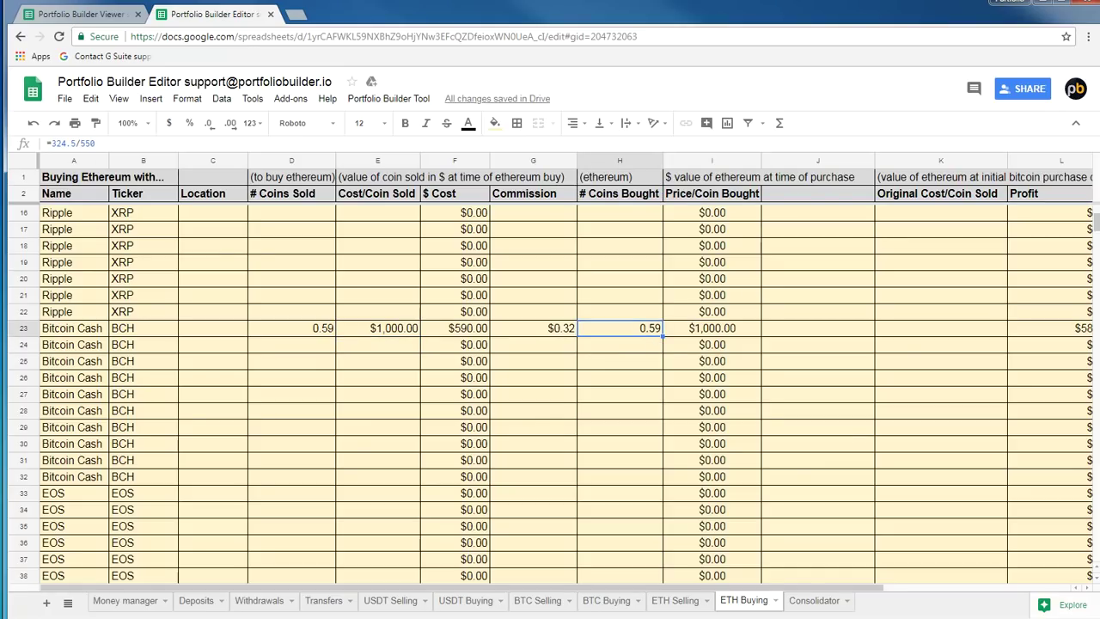
{"action": "left_click_drag", "start_coordinate": [48, 144], "coordinate": [103, 139]}
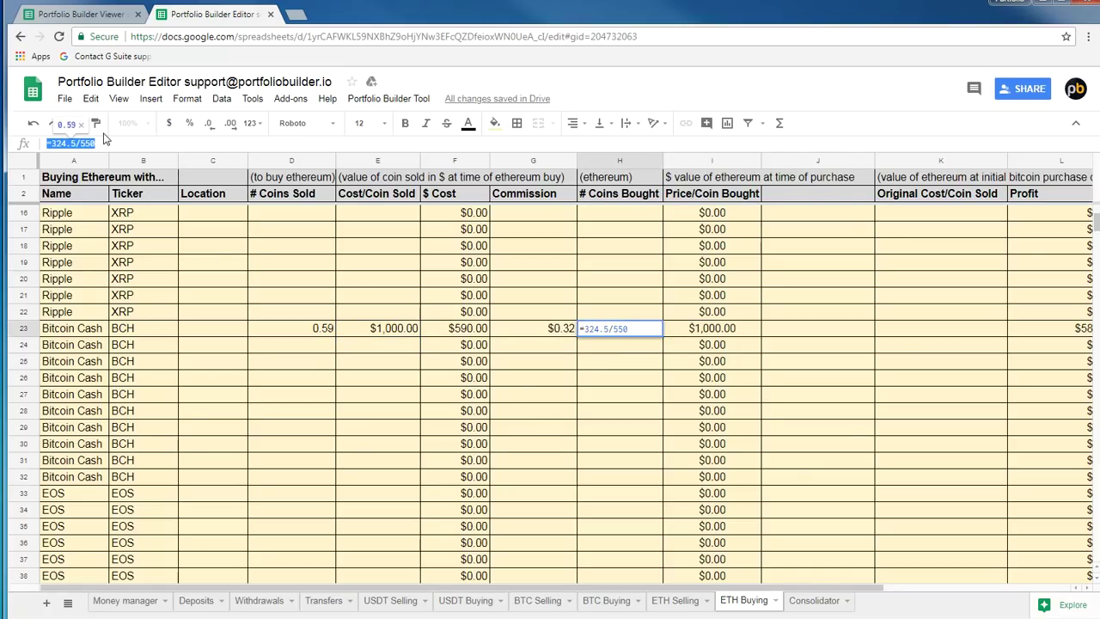
{"action": "type", "text": "=590/550"}
{"action": "key", "text": "Return"}
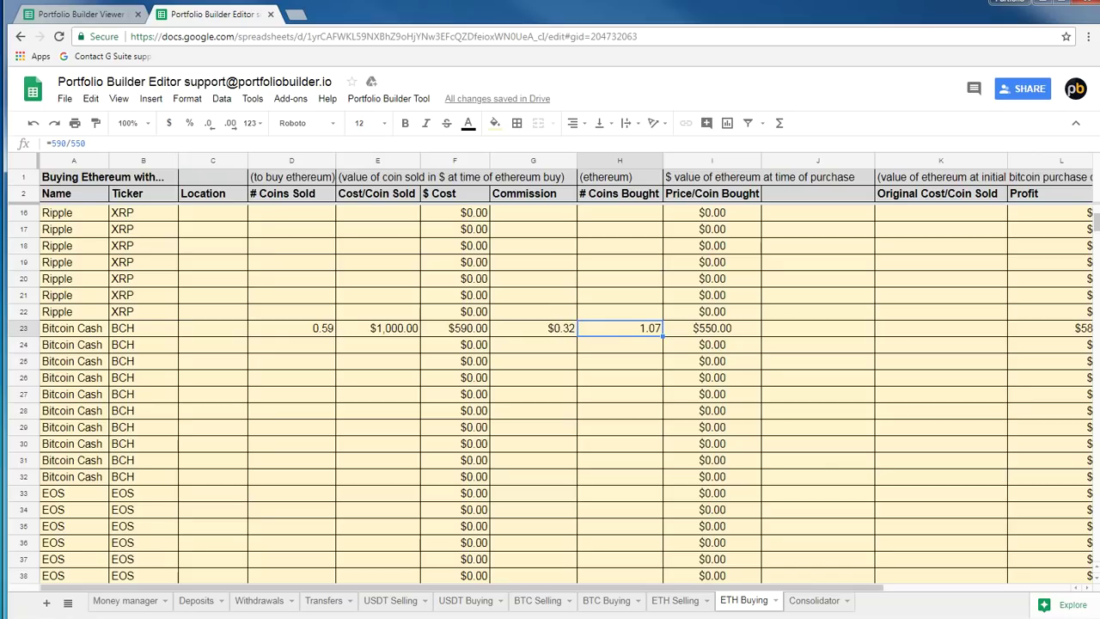
Run Portfolio Builder Tool > Trigger Update and check the Bitcoin Cash original cost of $1,000.00
{"action": "left_click", "coordinate": [388, 97]}
{"action": "left_click", "coordinate": [391, 121]}
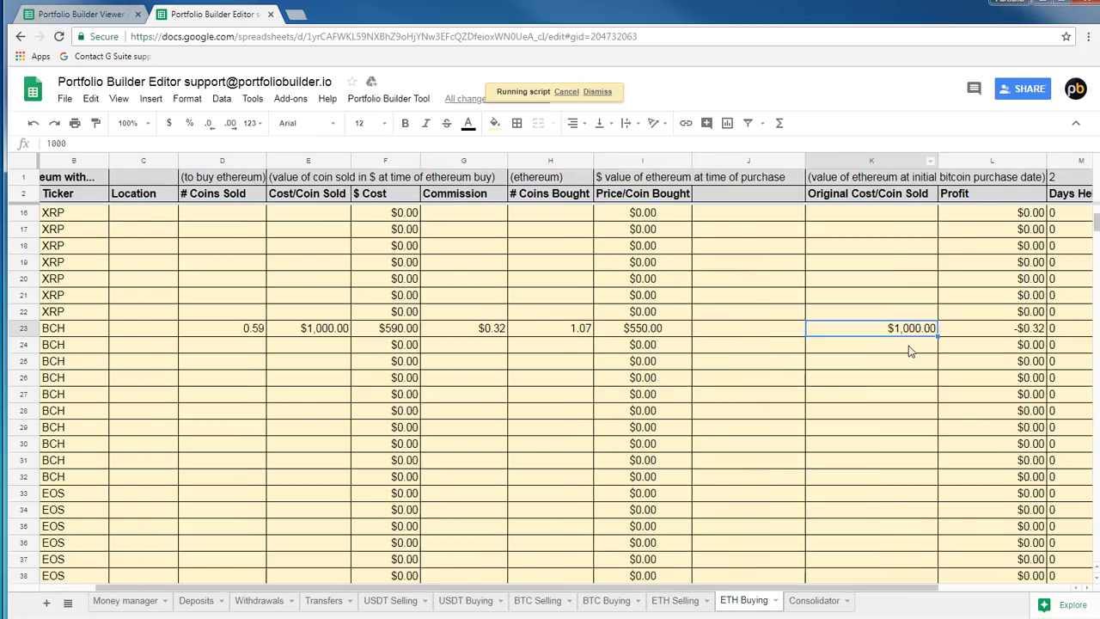
{"action": "key", "text": "Right"}
{"action": "key", "text": "Right"}
{"action": "key", "text": "Right"}
{"action": "key", "text": "Right"}
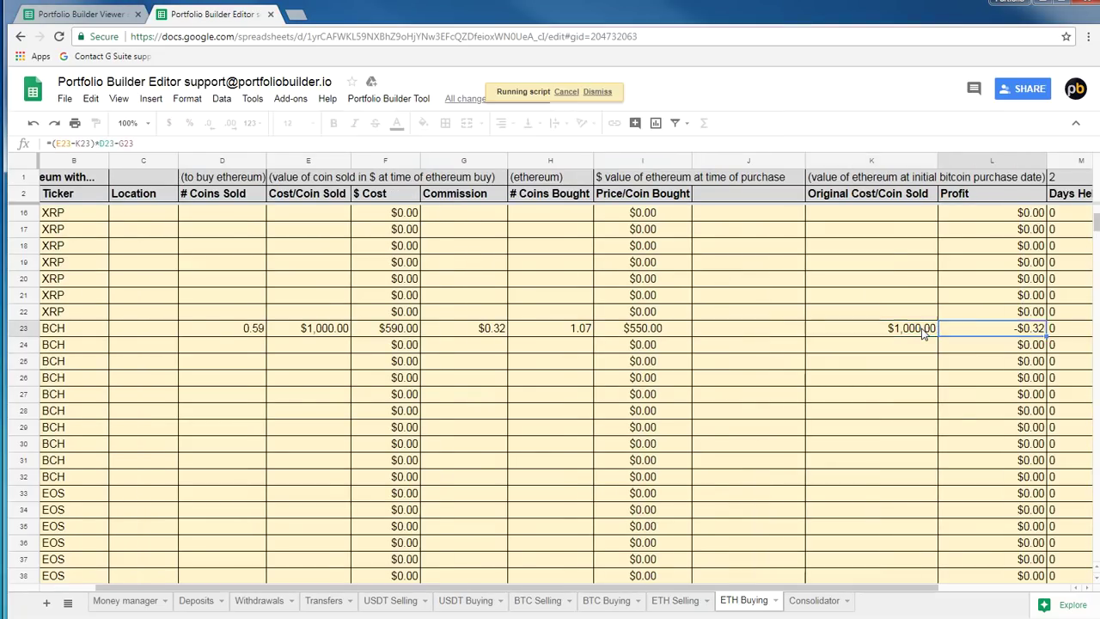
{"action": "key", "text": "Left"}
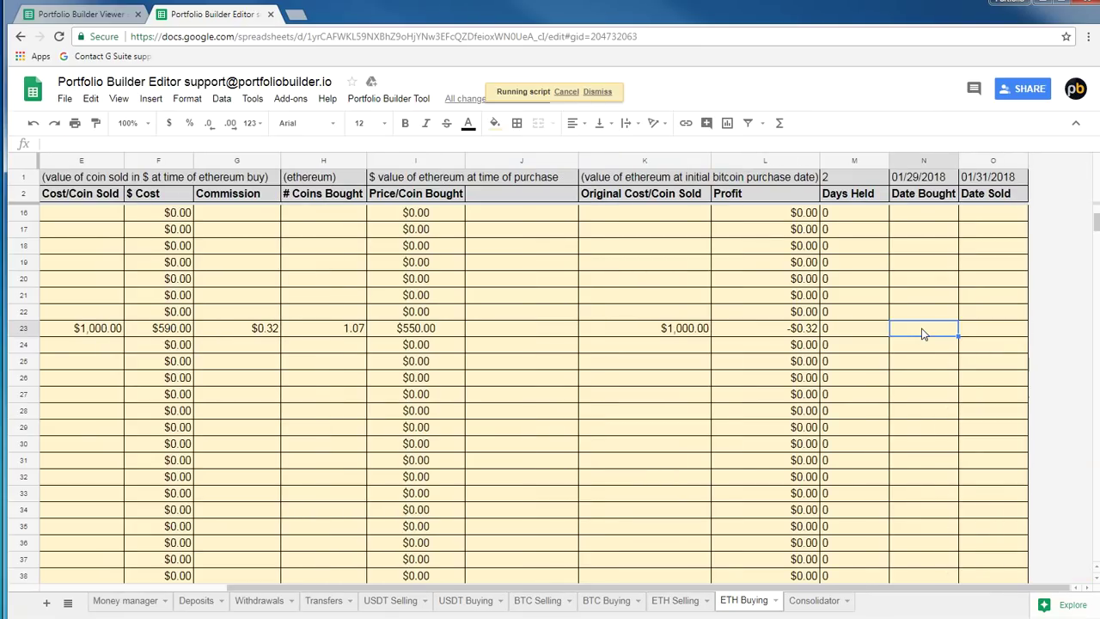
{"action": "key", "text": "Left"}
{"action": "key", "text": "Left"}
{"action": "key", "text": "Left"}
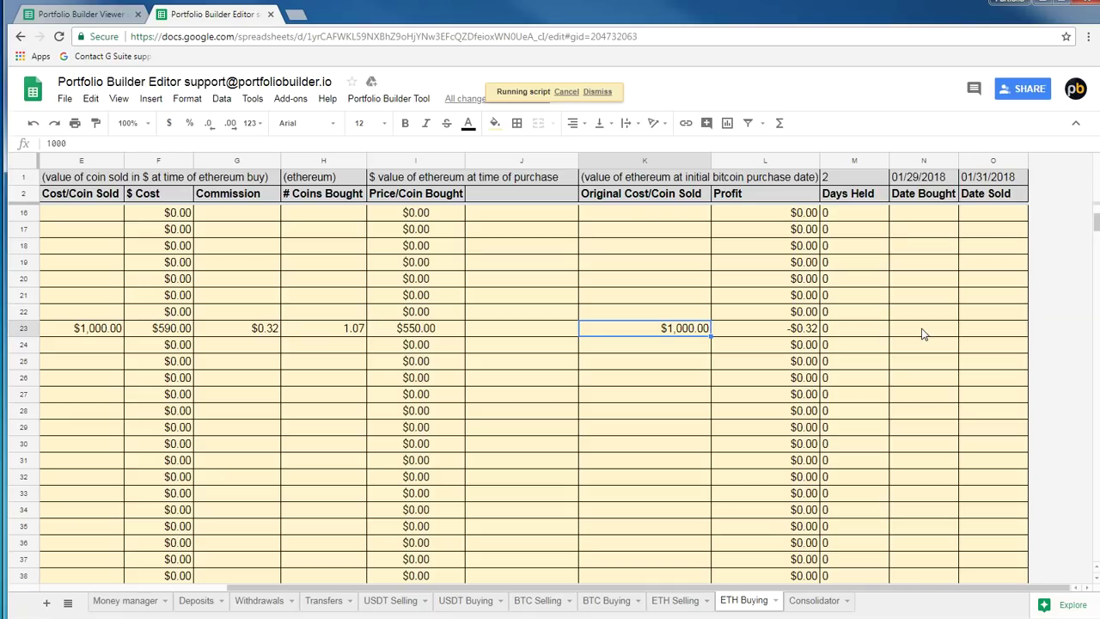
Inspect the Bitcoin Cash profit formula giving -$0.32 and its coins sold value
{"action": "left_click", "coordinate": [797, 341]}
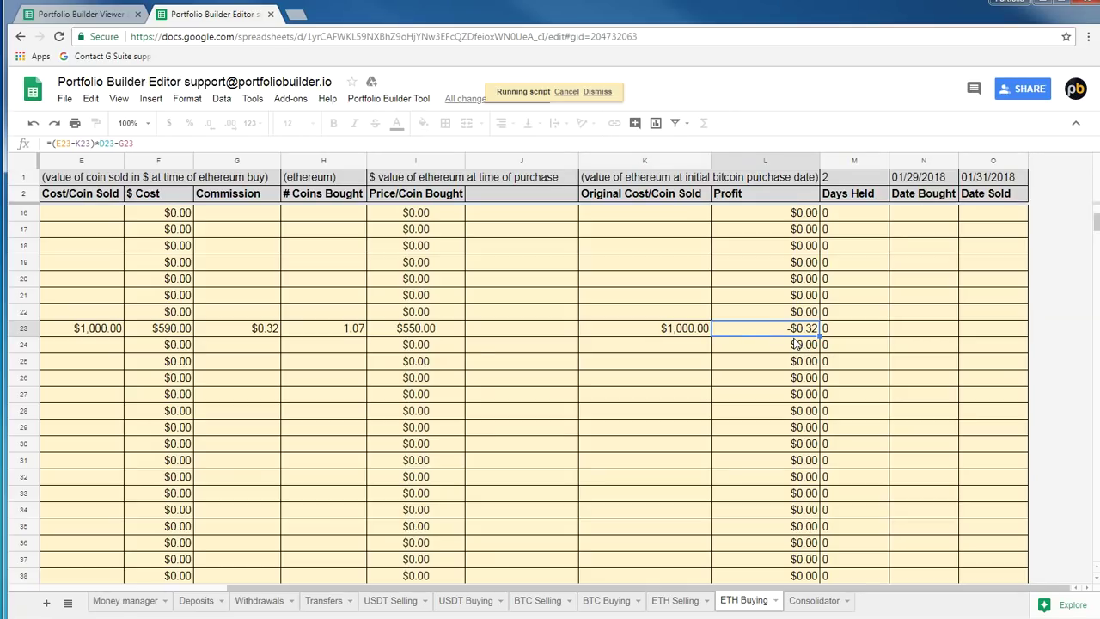
{"action": "key", "text": "Left"}
{"action": "key", "text": "Left"}
{"action": "key", "text": "Left"}
{"action": "key", "text": "Left"}
{"action": "key", "text": "Left"}
{"action": "key", "text": "Left"}
{"action": "key", "text": "Left"}
{"action": "key", "text": "Left"}
{"action": "key", "text": "Left"}
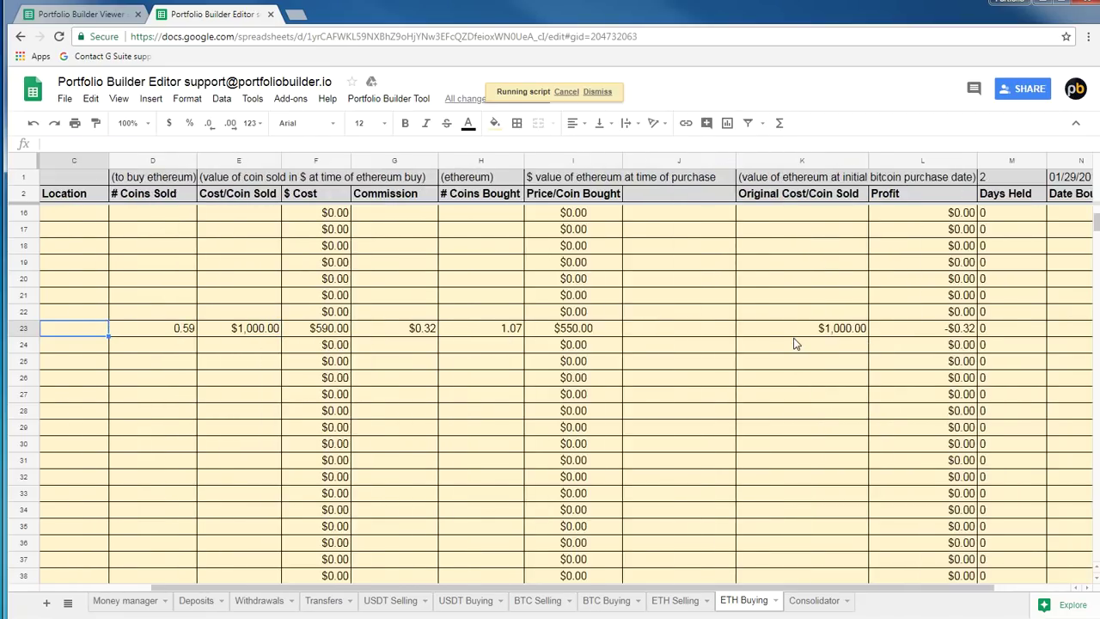
{"action": "key", "text": "Left"}
{"action": "key", "text": "Left"}
{"action": "key", "text": "Right"}
{"action": "key", "text": "Right"}
{"action": "key", "text": "Right"}
{"action": "key", "text": "Right"}
{"action": "key", "text": "Left"}
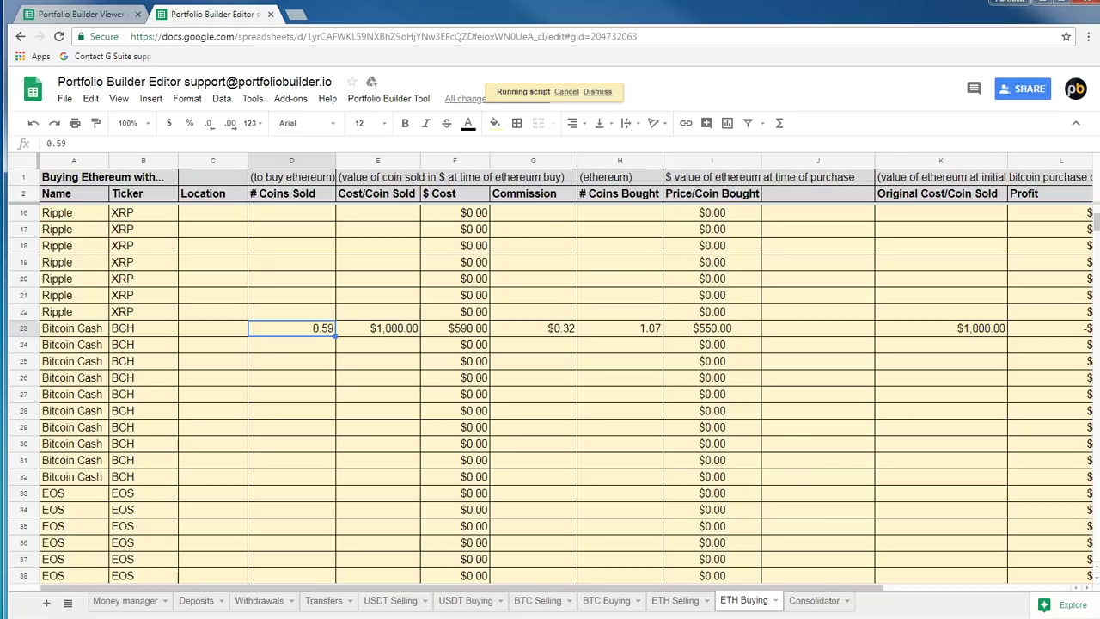
On Money manager, compare coin differences: Ethereum 1.30 in C8, Bitcoin Cash 0.00 in C10
{"action": "left_click", "coordinate": [122, 599]}
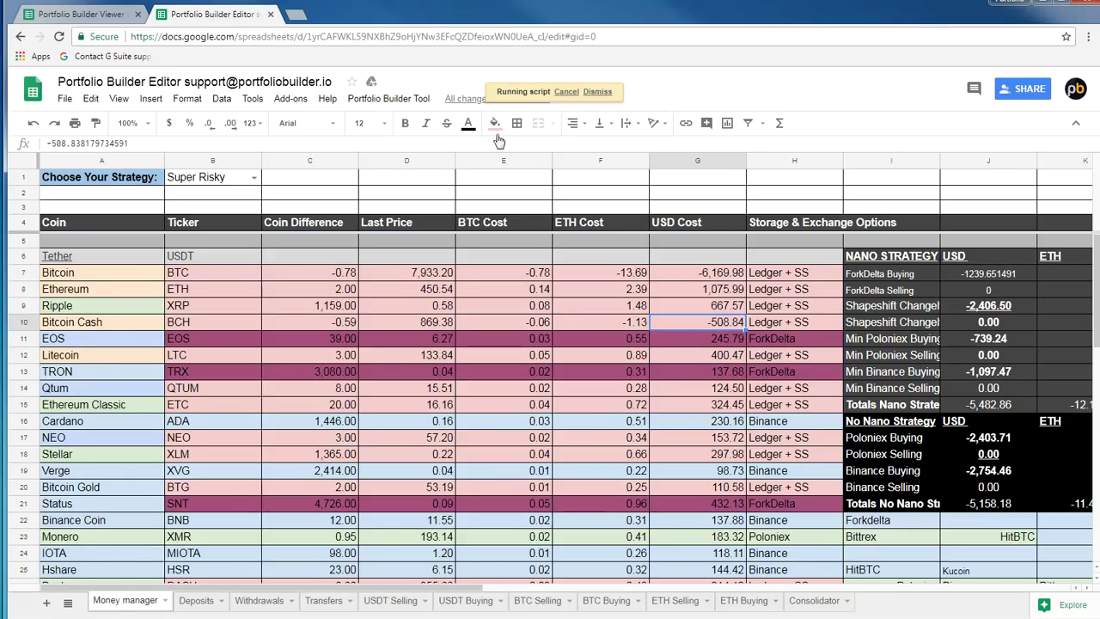
{"action": "left_click", "coordinate": [107, 318]}
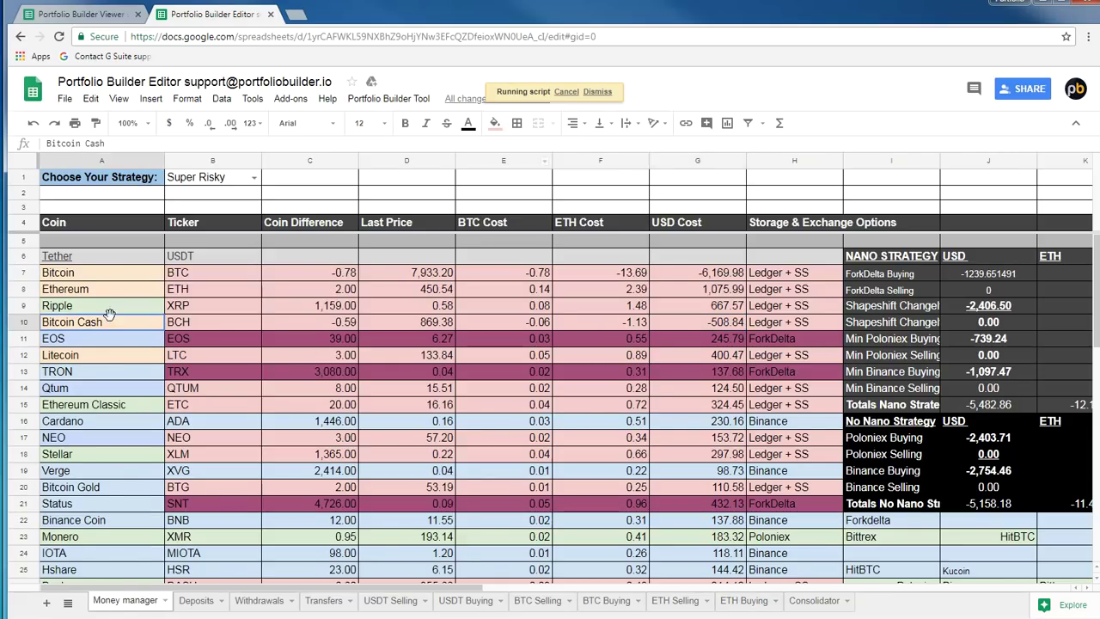
{"action": "left_click", "coordinate": [342, 323]}
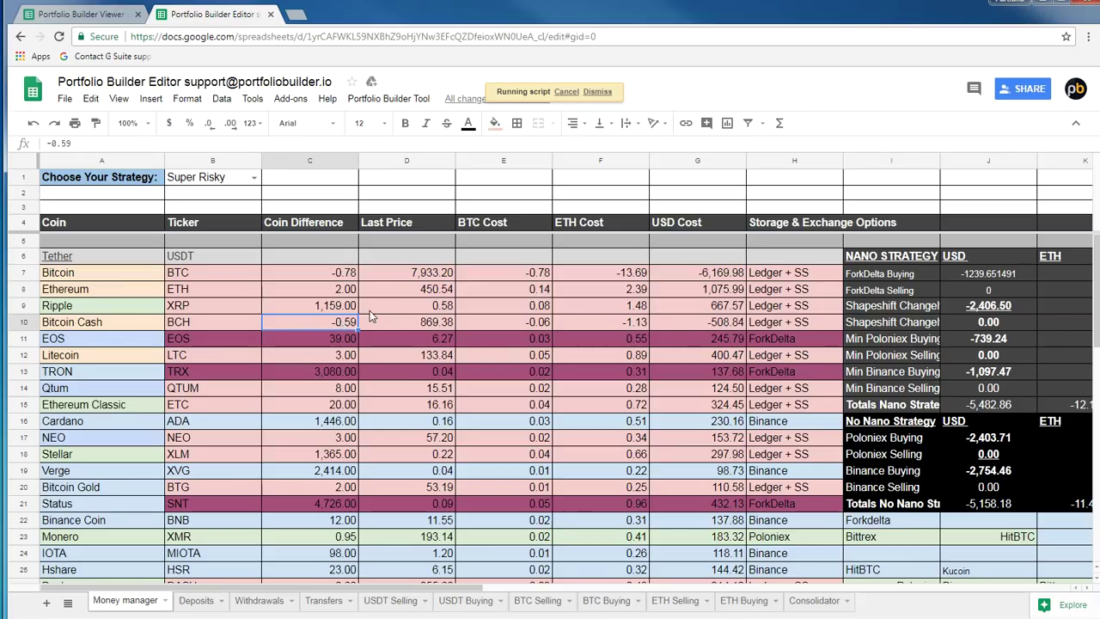
{"action": "left_click", "coordinate": [315, 292]}
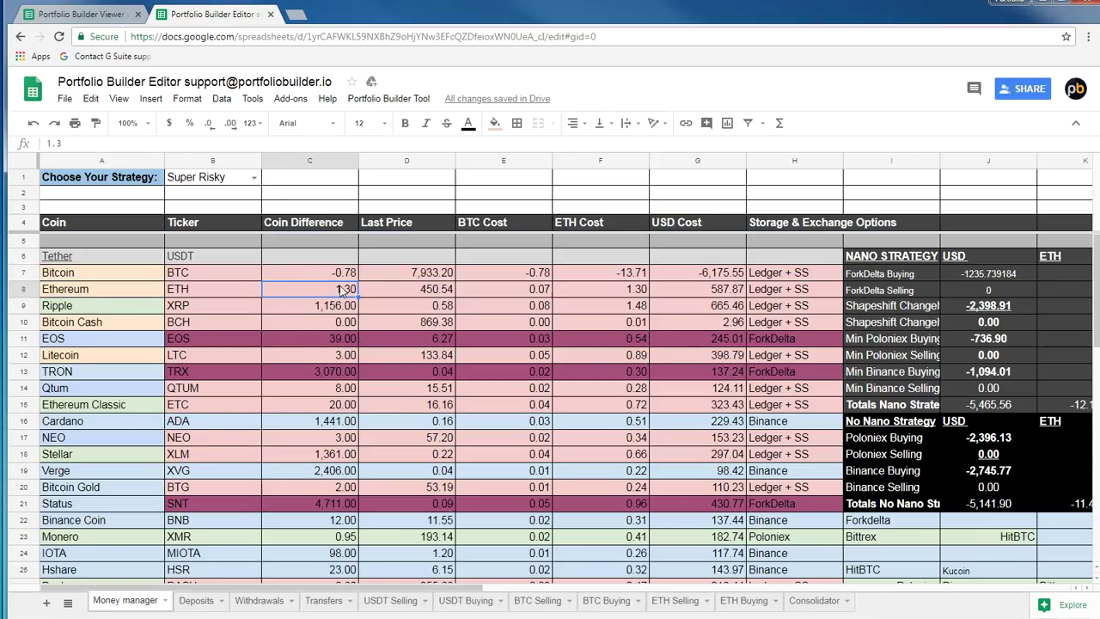
{"action": "left_click", "coordinate": [65, 330]}
{"action": "left_click", "coordinate": [321, 322]}
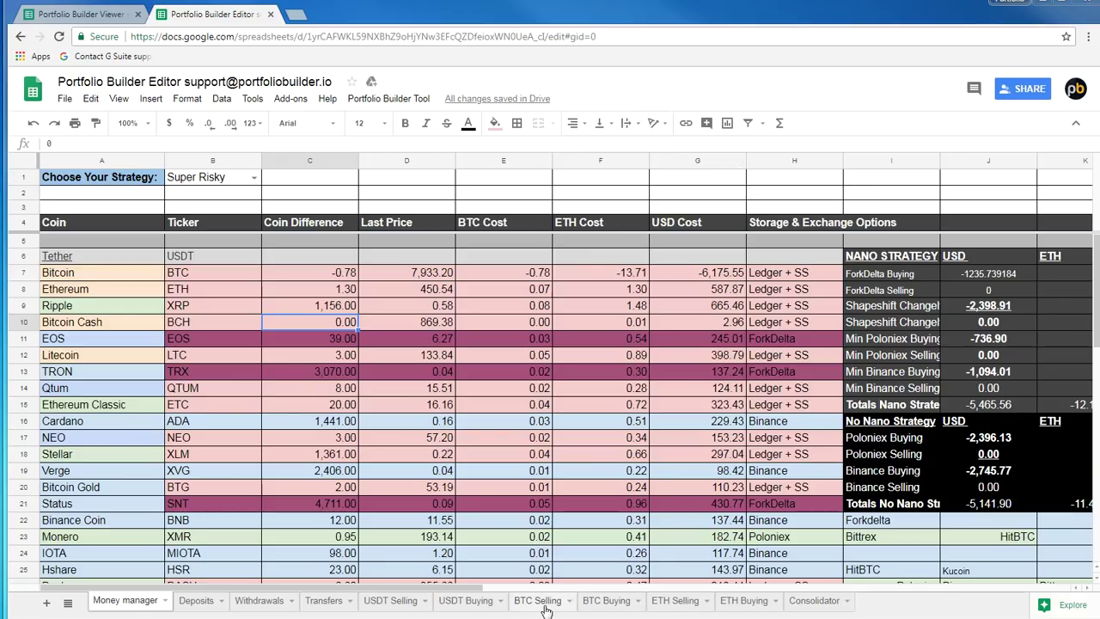
{"action": "left_click", "coordinate": [86, 274]}
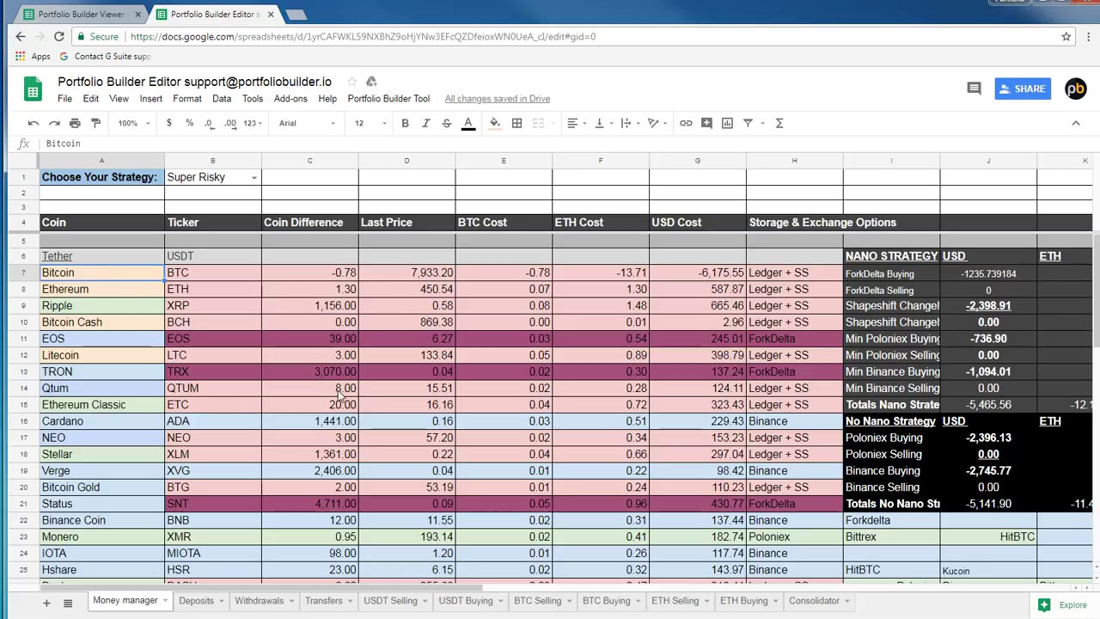
{"action": "scroll", "coordinate": [338, 390], "scroll_direction": "down", "scroll_amount": 4}
{"action": "left_click", "coordinate": [344, 472]}
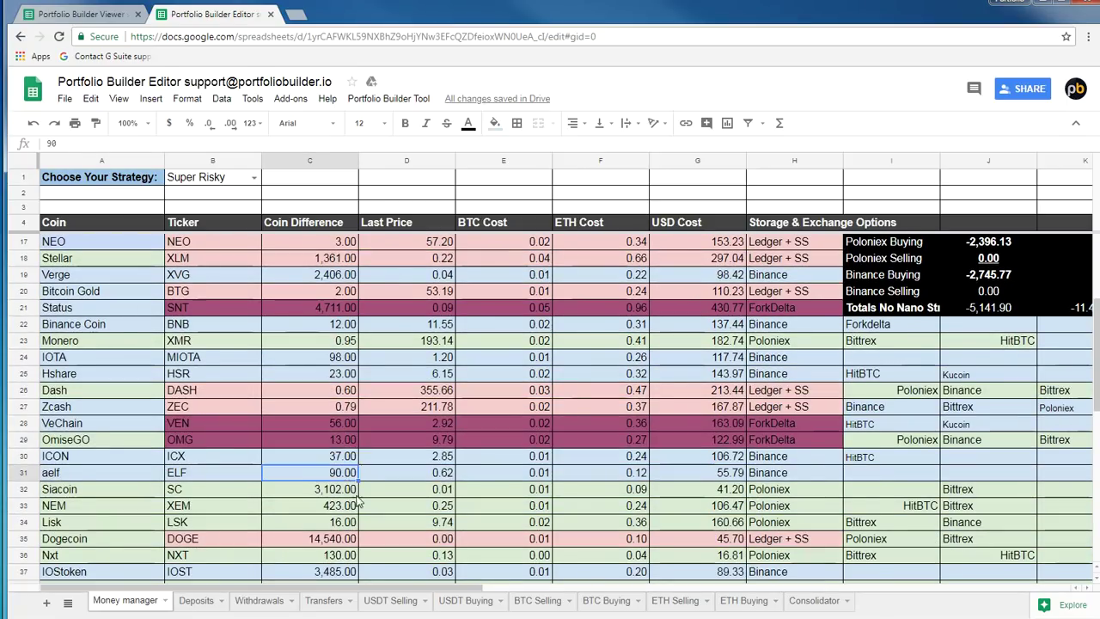
{"action": "scroll", "coordinate": [353, 490], "scroll_direction": "down", "scroll_amount": 3}
{"action": "left_click", "coordinate": [348, 505]}
{"action": "scroll", "coordinate": [348, 505], "scroll_direction": "down", "scroll_amount": 2}
{"action": "scroll", "coordinate": [348, 505], "scroll_direction": "up", "scroll_amount": 4}
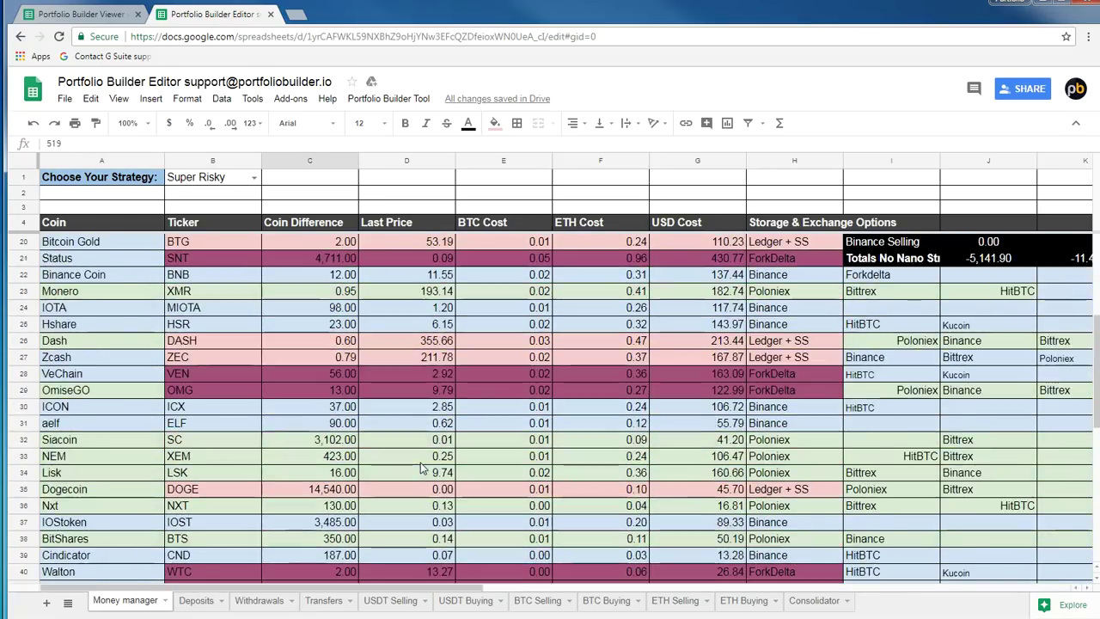
{"action": "scroll", "coordinate": [421, 469], "scroll_direction": "up", "scroll_amount": 5}
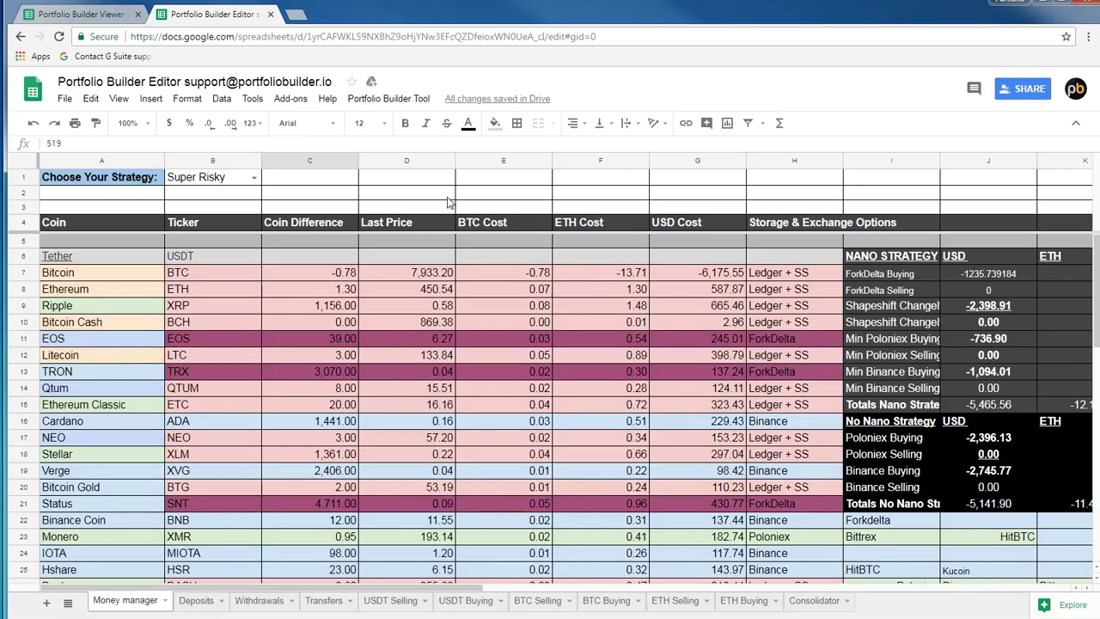
{"action": "key", "text": "Right"}
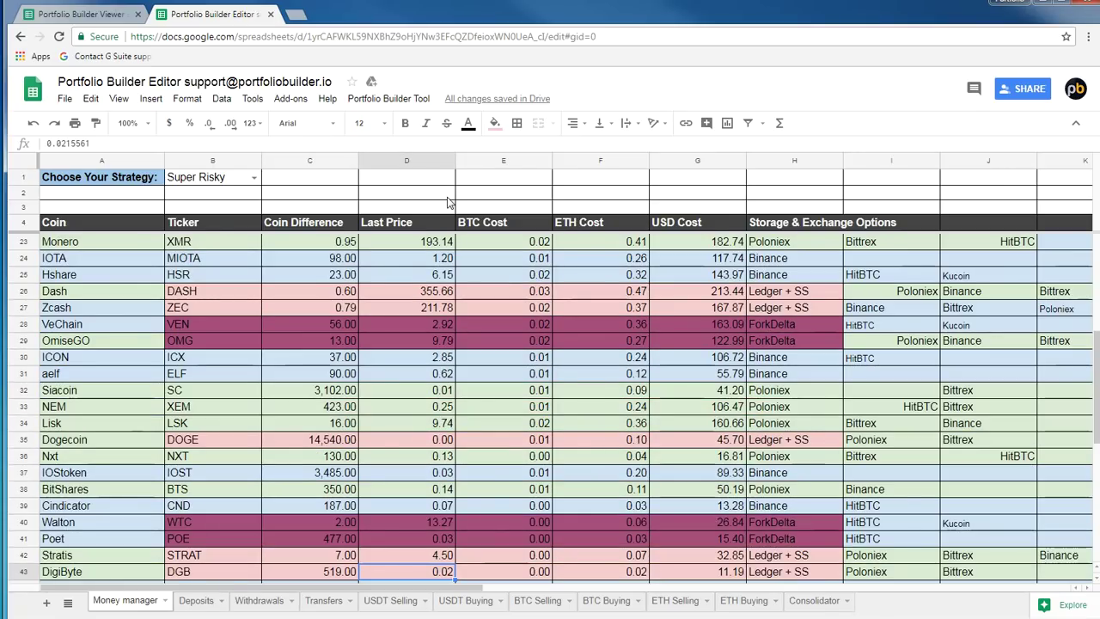
{"action": "left_click", "coordinate": [656, 291]}
{"action": "key", "text": "Right"}
{"action": "key", "text": "Right"}
{"action": "key", "text": "Right"}
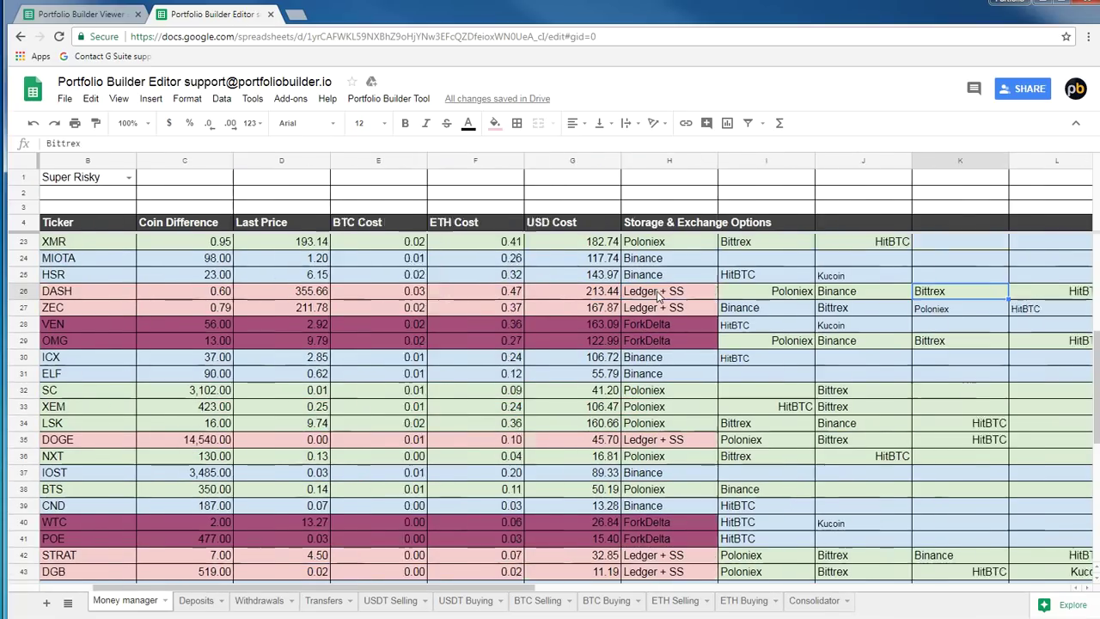
{"action": "key", "text": "Right"}
{"action": "key", "text": "Right"}
{"action": "key", "text": "Right"}
{"action": "key", "text": "Right"}
{"action": "key", "text": "Right"}
{"action": "key", "text": "Right"}
{"action": "key", "text": "Right"}
{"action": "key", "text": "Right"}
{"action": "key", "text": "Right"}
{"action": "key", "text": "Right"}
{"action": "key", "text": "Right"}
{"action": "key", "text": "Right"}
{"action": "key", "text": "Right"}
{"action": "key", "text": "Left"}
{"action": "key", "text": "Left"}
{"action": "key", "text": "Left"}
{"action": "key", "text": "Left"}
{"action": "key", "text": "Left"}
{"action": "key", "text": "Left"}
{"action": "key", "text": "Left"}
{"action": "key", "text": "Left"}
{"action": "key", "text": "Left"}
{"action": "key", "text": "Left"}
{"action": "key", "text": "Left"}
{"action": "key", "text": "Left"}
{"action": "key", "text": "Left"}
{"action": "key", "text": "Left"}
{"action": "key", "text": "Left"}
{"action": "key", "text": "Left"}
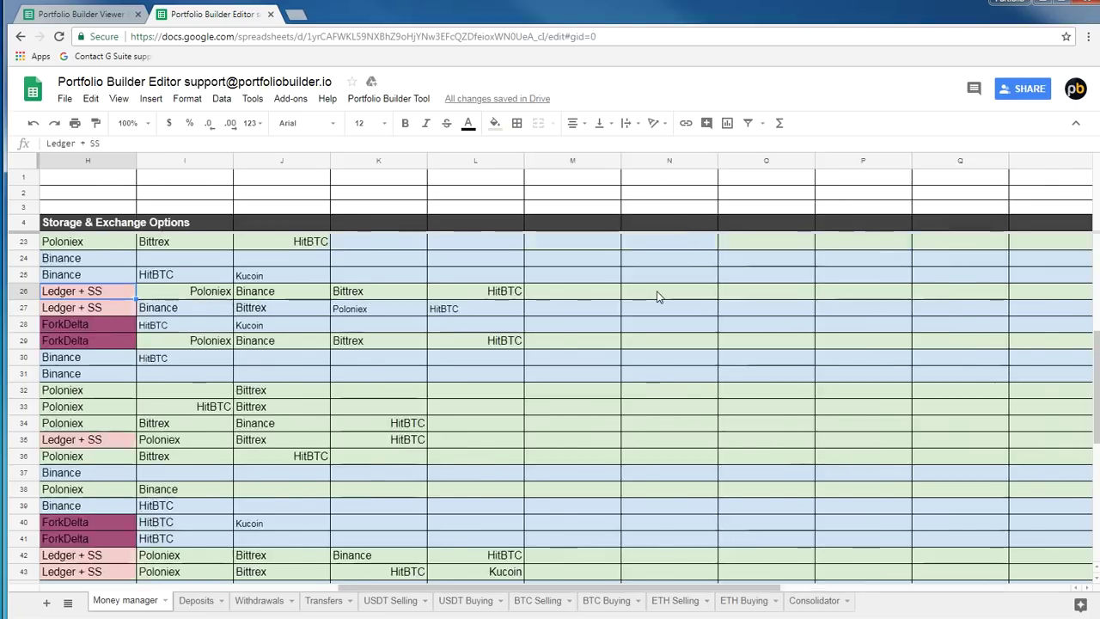
{"action": "key", "text": "Left"}
{"action": "key", "text": "Left"}
{"action": "key", "text": "Left"}
{"action": "key", "text": "Left"}
{"action": "key", "text": "Left"}
{"action": "key", "text": "Left"}
{"action": "key", "text": "Left"}
{"action": "scroll", "coordinate": [818, 364], "scroll_direction": "up", "scroll_amount": 5}
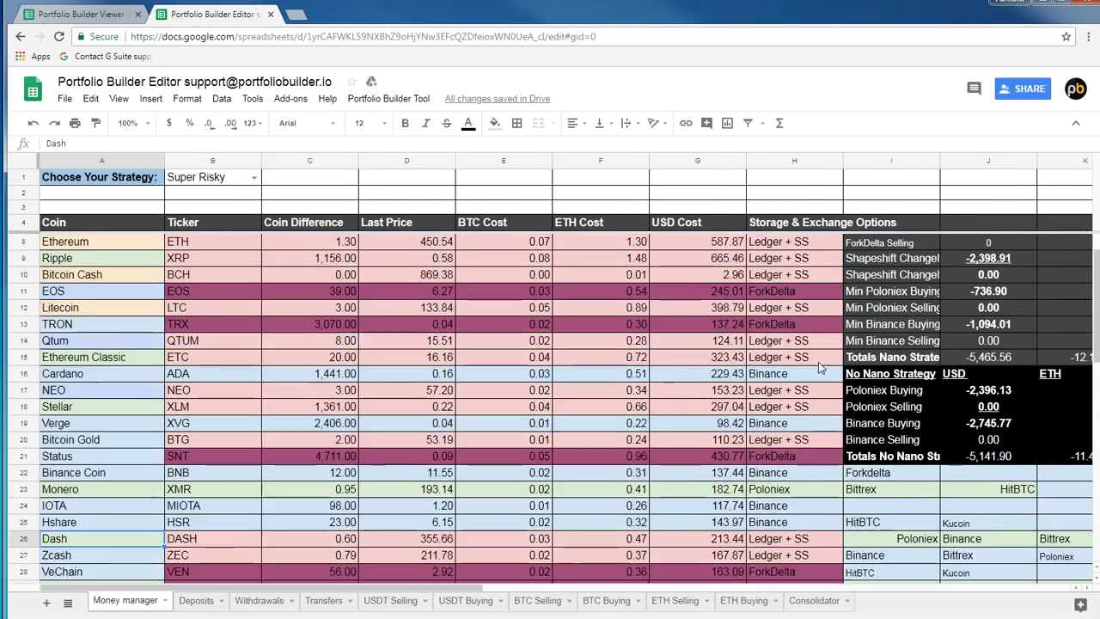
{"action": "scroll", "coordinate": [817, 362], "scroll_direction": "up", "scroll_amount": 1}
{"action": "left_click", "coordinate": [855, 356]}
{"action": "key", "text": "Right"}
{"action": "key", "text": "Right"}
{"action": "key", "text": "Right"}
{"action": "key", "text": "Right"}
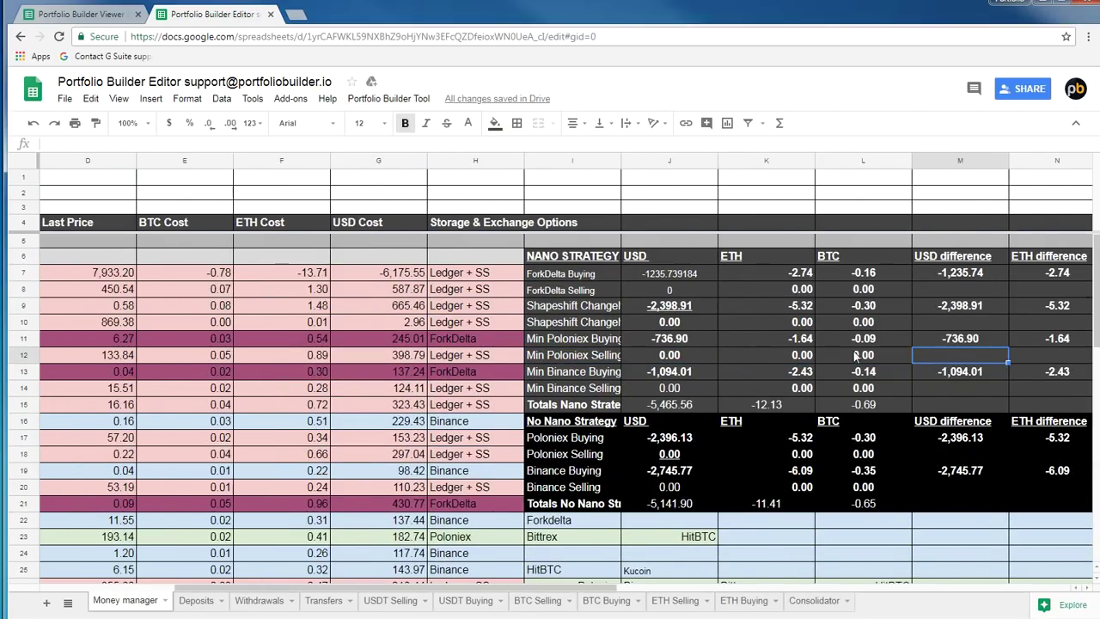
{"action": "key", "text": "Right"}
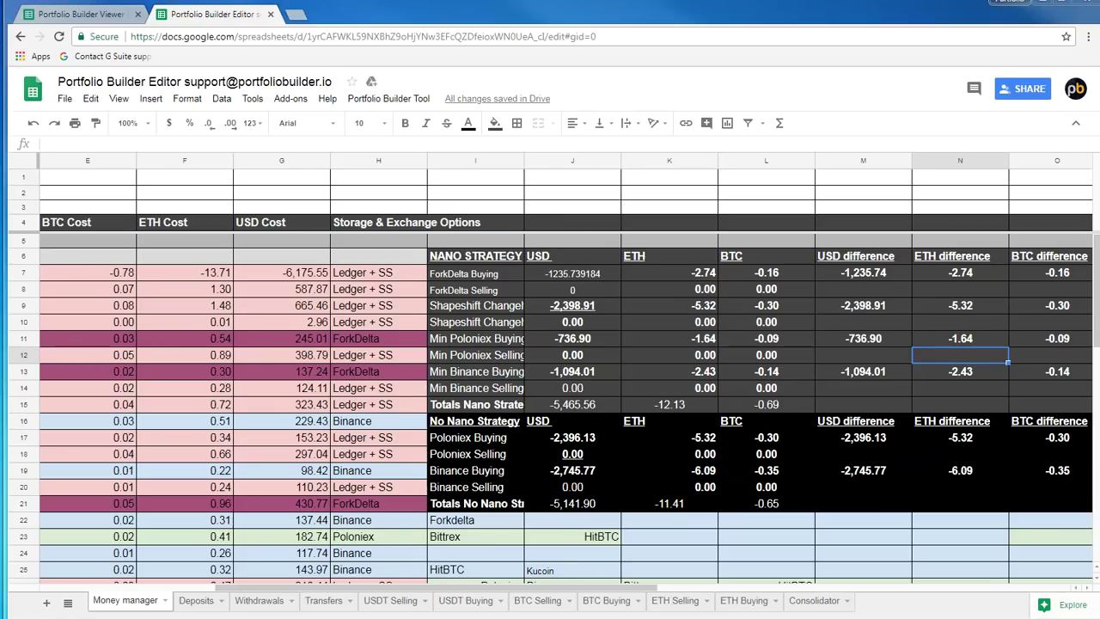
{"action": "left_click", "coordinate": [469, 262]}
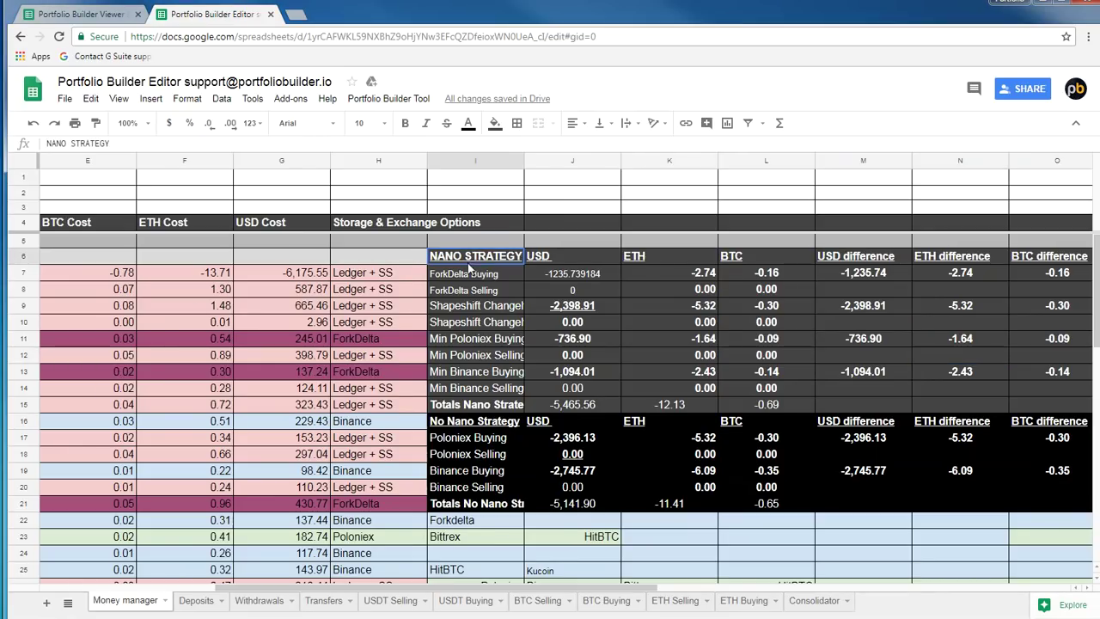
{"action": "left_click", "coordinate": [554, 276]}
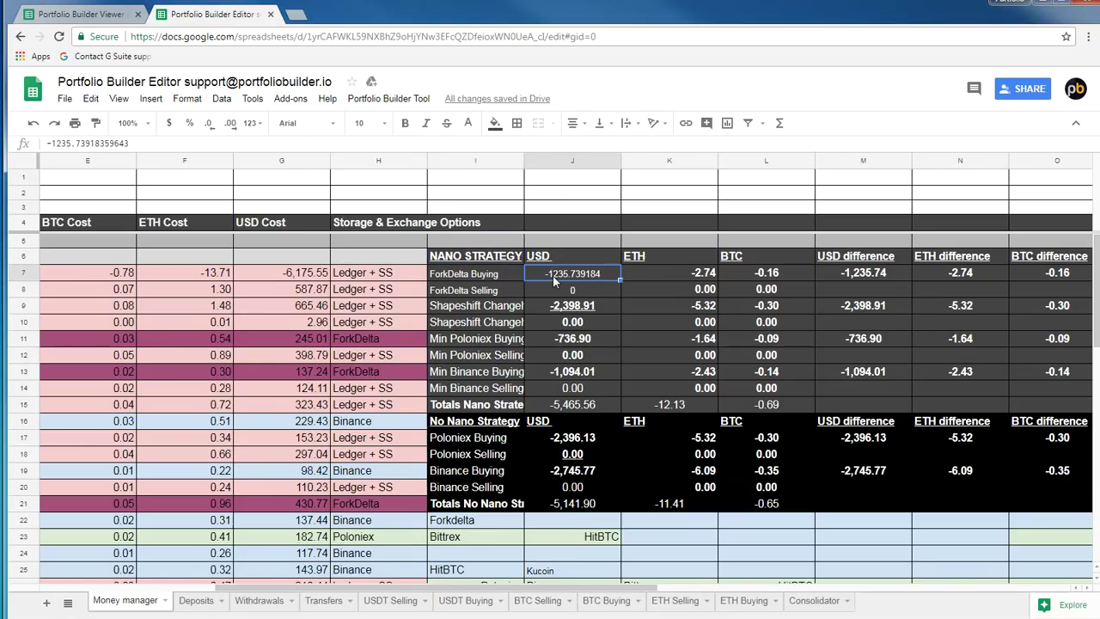
{"action": "left_click", "coordinate": [577, 307]}
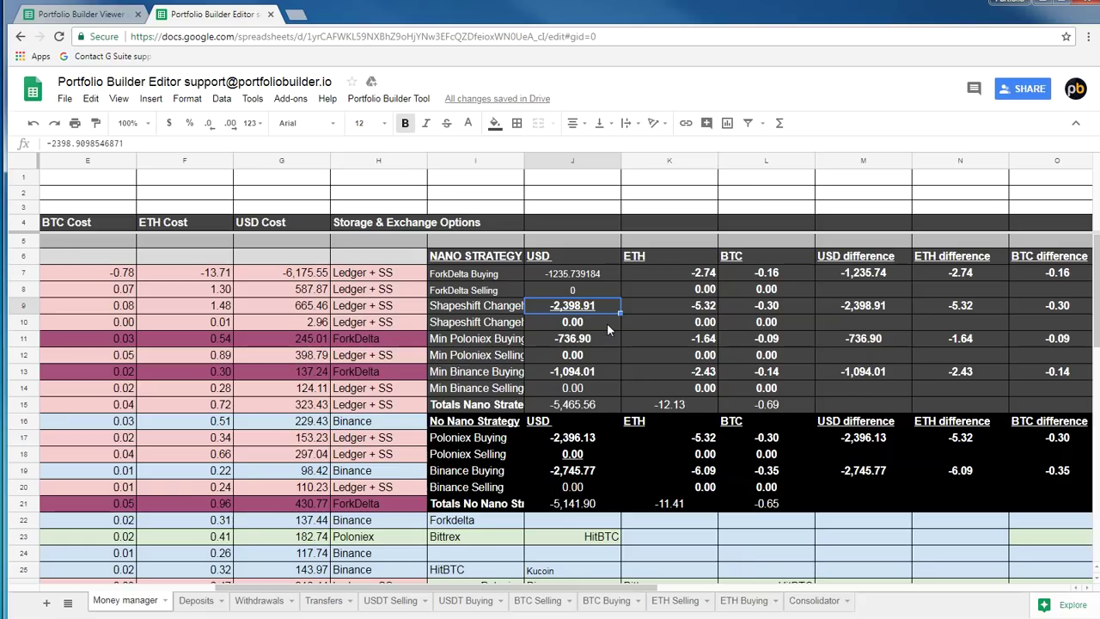
{"action": "left_click", "coordinate": [492, 341]}
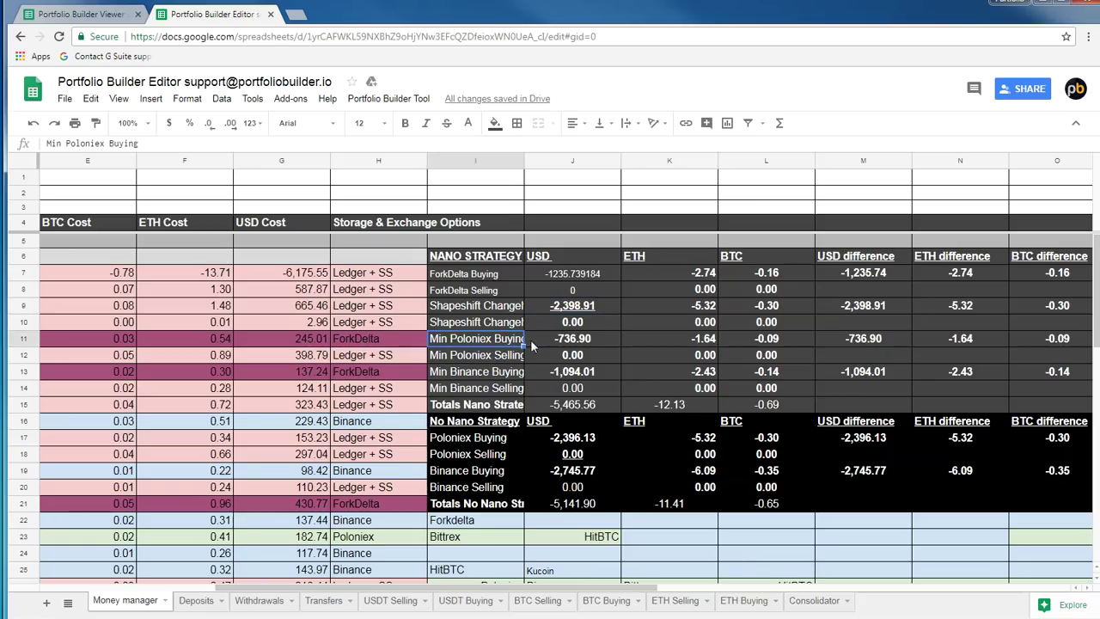
{"action": "left_click", "coordinate": [569, 342]}
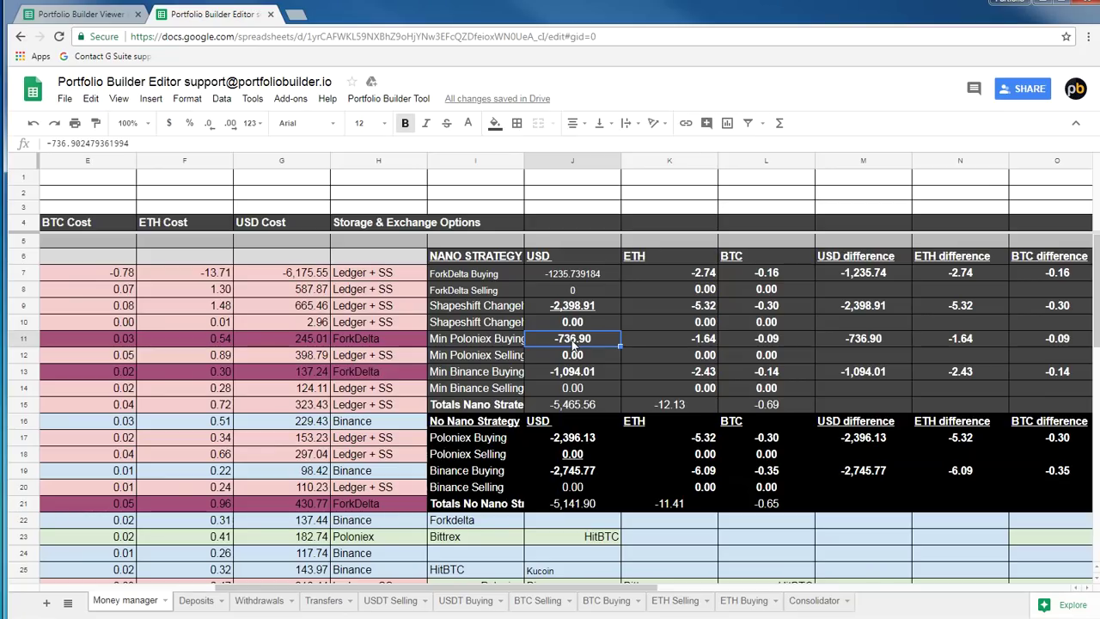
{"action": "left_click", "coordinate": [507, 376]}
{"action": "left_click", "coordinate": [575, 378]}
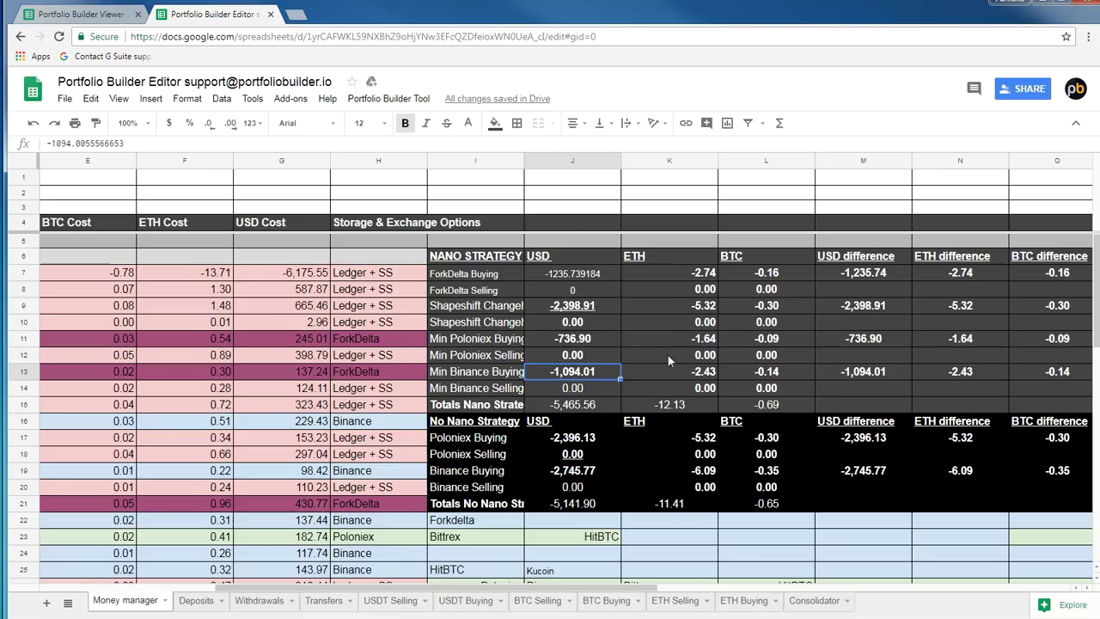
{"action": "left_click", "coordinate": [761, 375]}
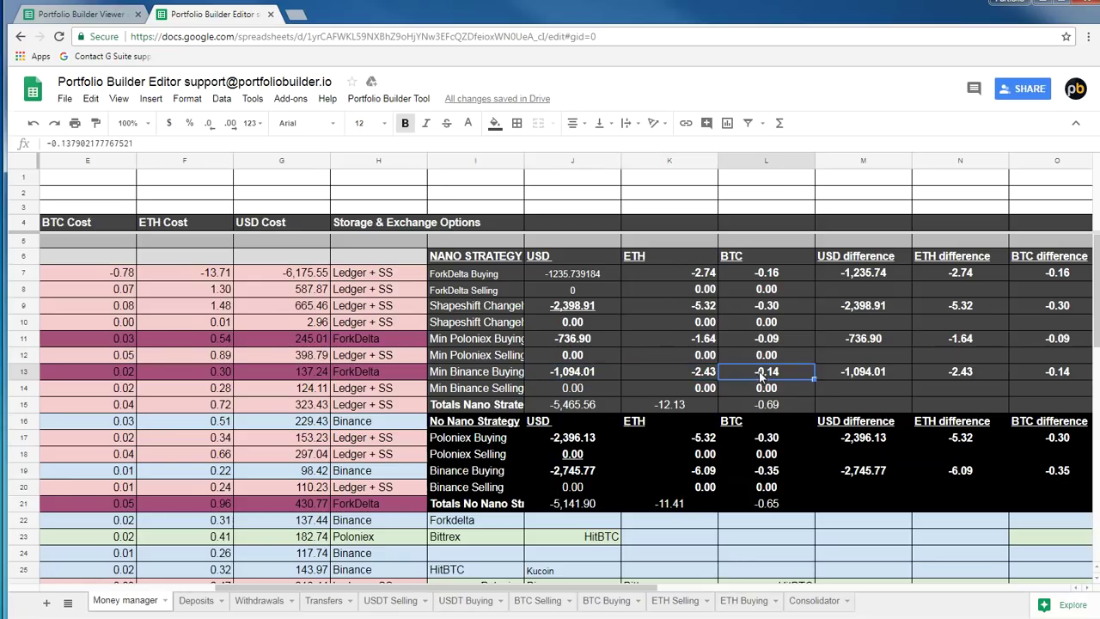
{"action": "left_click", "coordinate": [765, 272]}
{"action": "left_click", "coordinate": [764, 311]}
{"action": "left_click", "coordinate": [768, 342]}
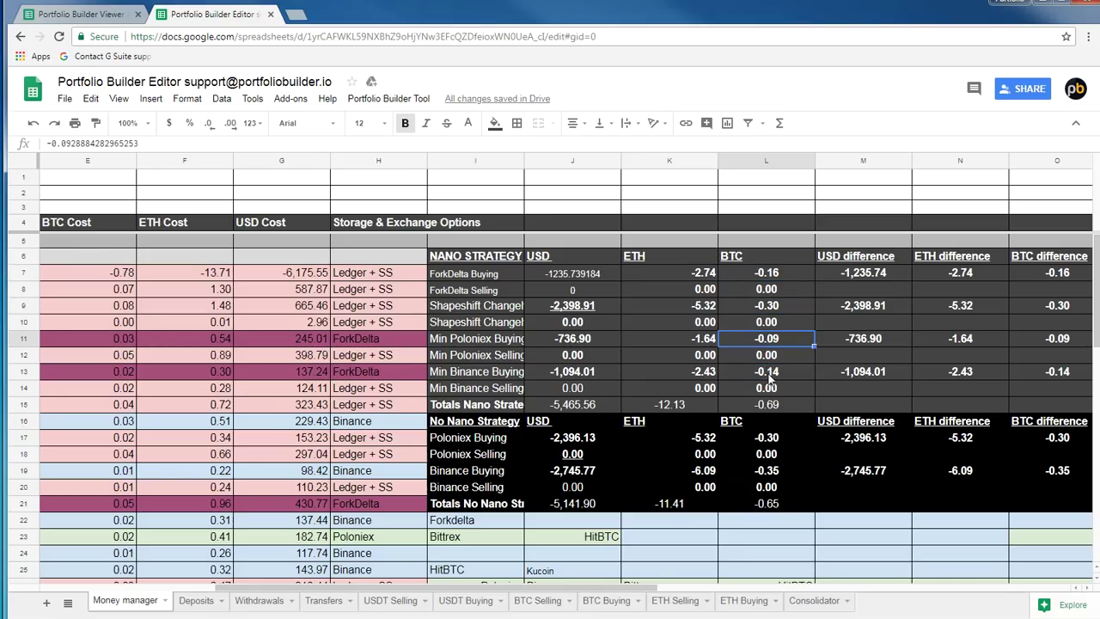
{"action": "left_click", "coordinate": [779, 376]}
{"action": "left_click", "coordinate": [145, 148]}
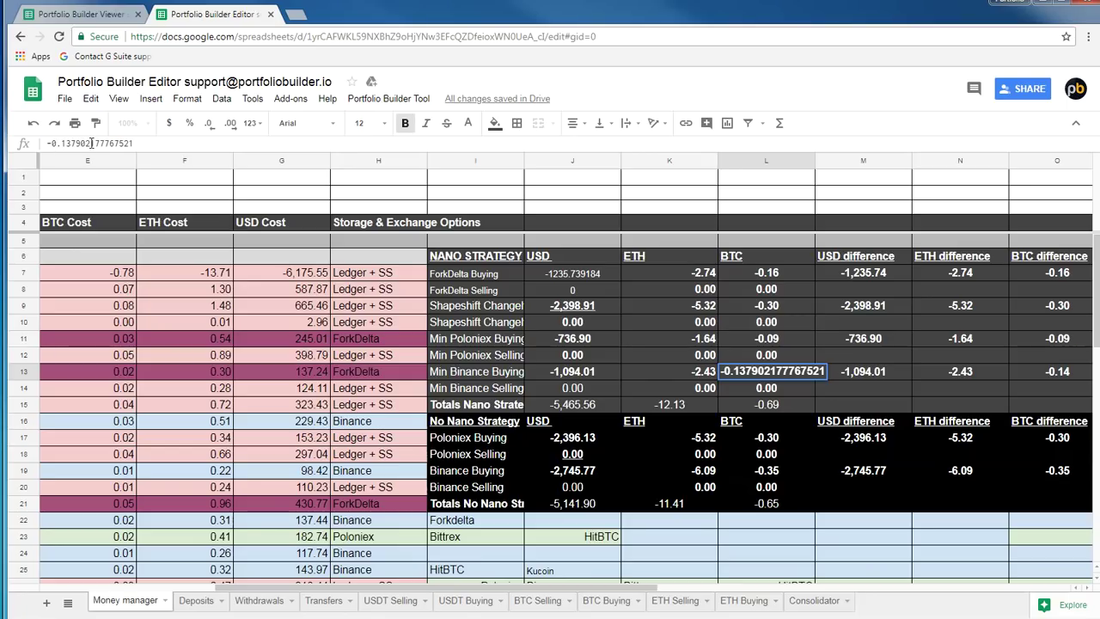
{"action": "left_click", "coordinate": [715, 379]}
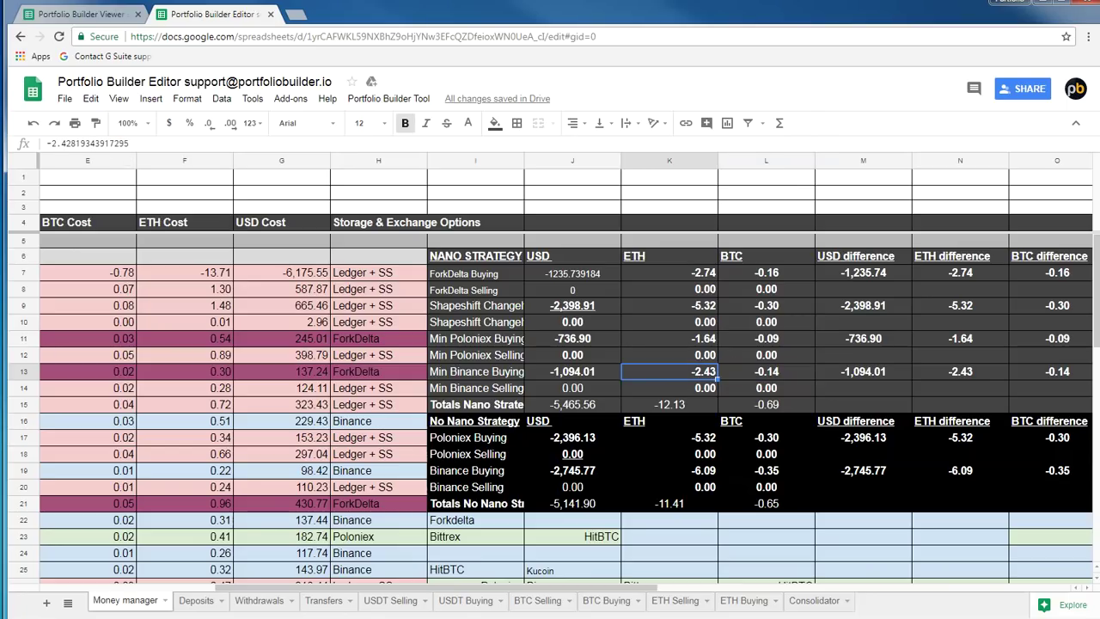
{"action": "left_click", "coordinate": [523, 406]}
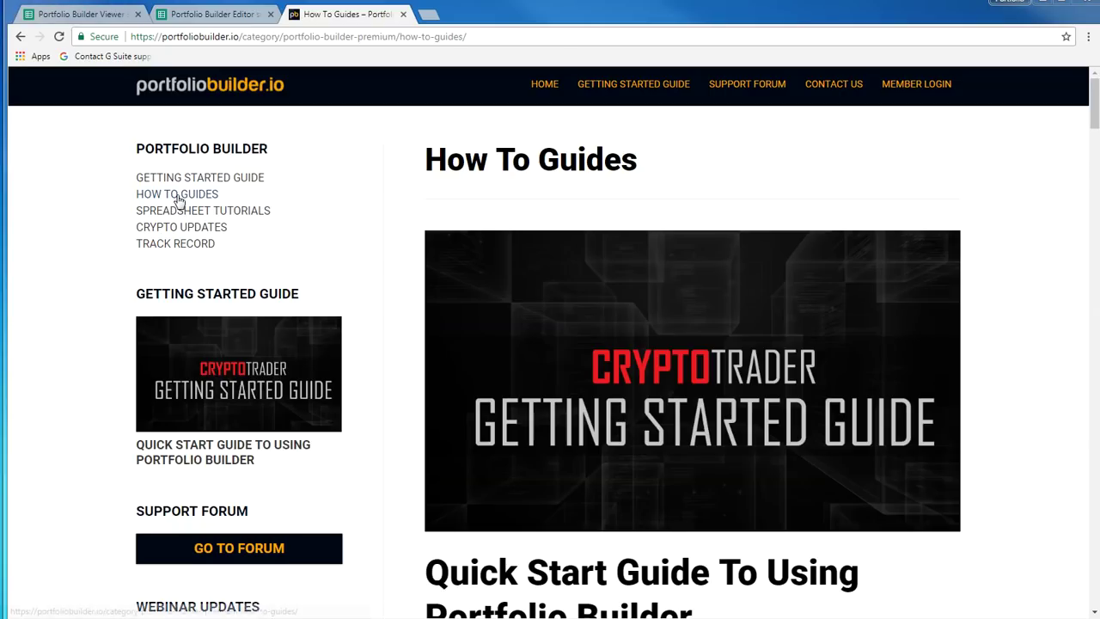
Open page 2 of the portfoliobuilder.io How To Guides
{"action": "left_click_drag", "start_coordinate": [1094, 108], "coordinate": [1094, 560]}
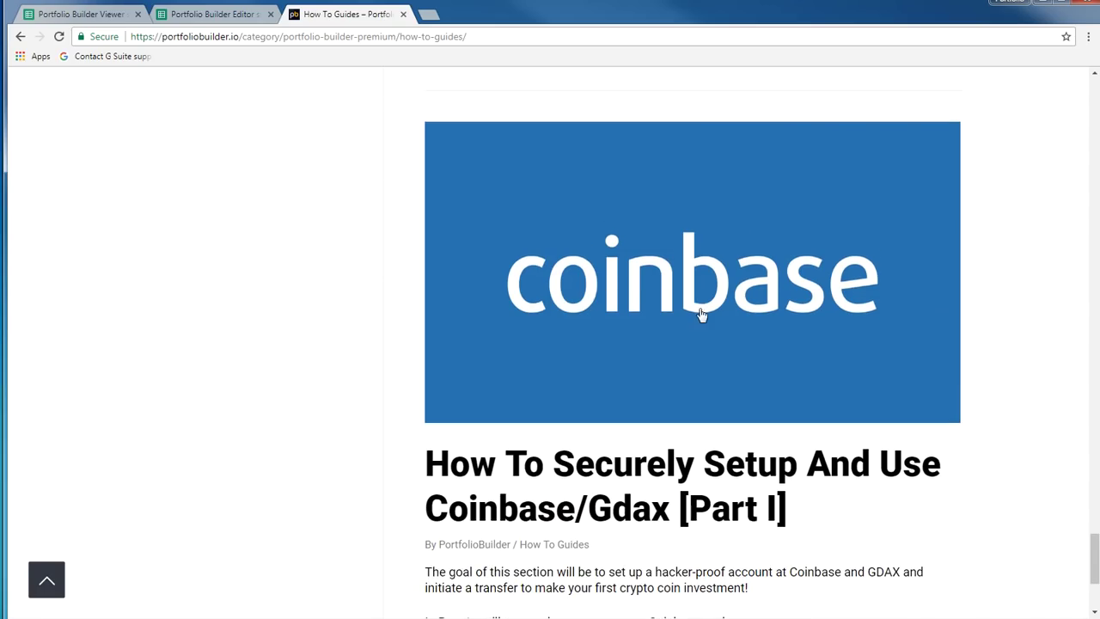
{"action": "scroll", "coordinate": [700, 315], "scroll_direction": "down", "scroll_amount": 3}
{"action": "left_click", "coordinate": [511, 488]}
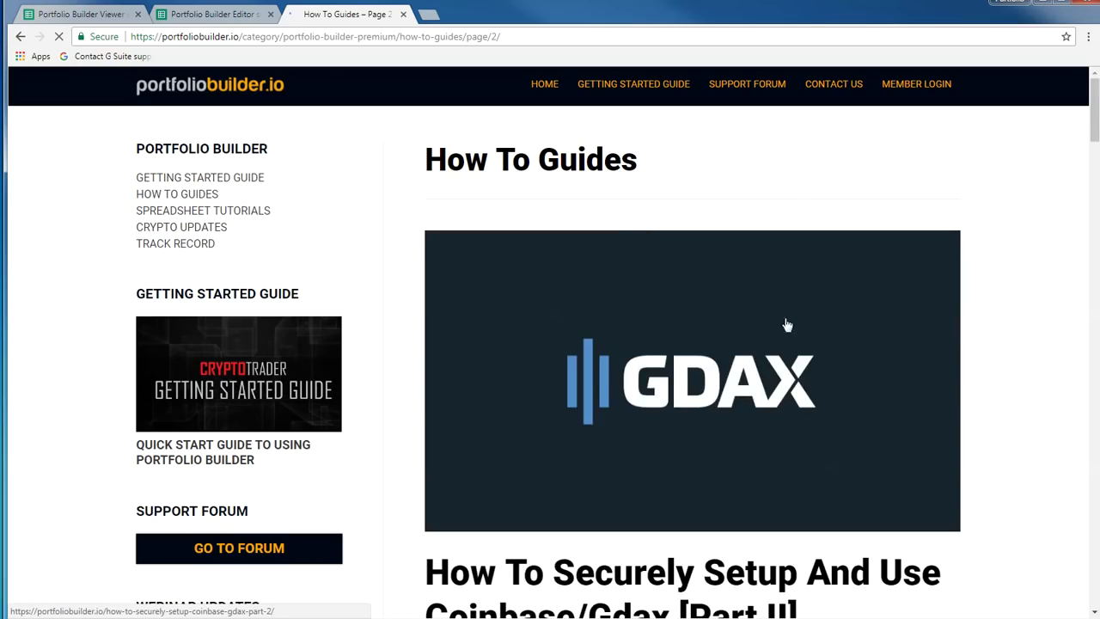
Scroll through the page-2 guide posts, then go back to the Portfolio Builder Editor spreadsheet
{"action": "scroll", "coordinate": [785, 335], "scroll_direction": "down", "scroll_amount": 2}
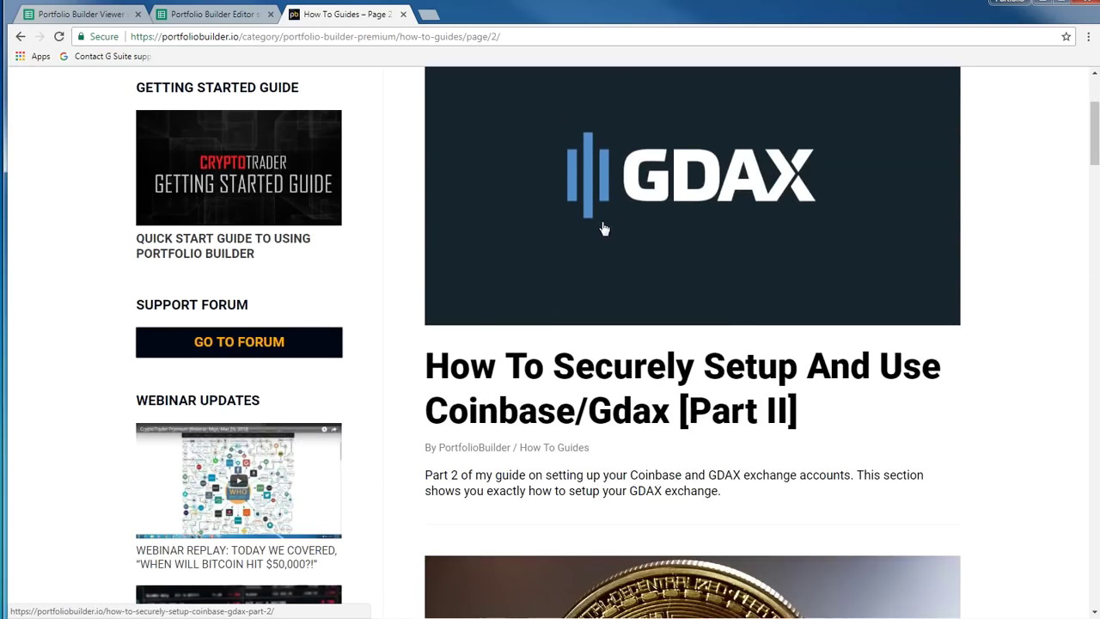
{"action": "scroll", "coordinate": [606, 230], "scroll_direction": "down", "scroll_amount": 1}
{"action": "scroll", "coordinate": [625, 256], "scroll_direction": "down", "scroll_amount": 8}
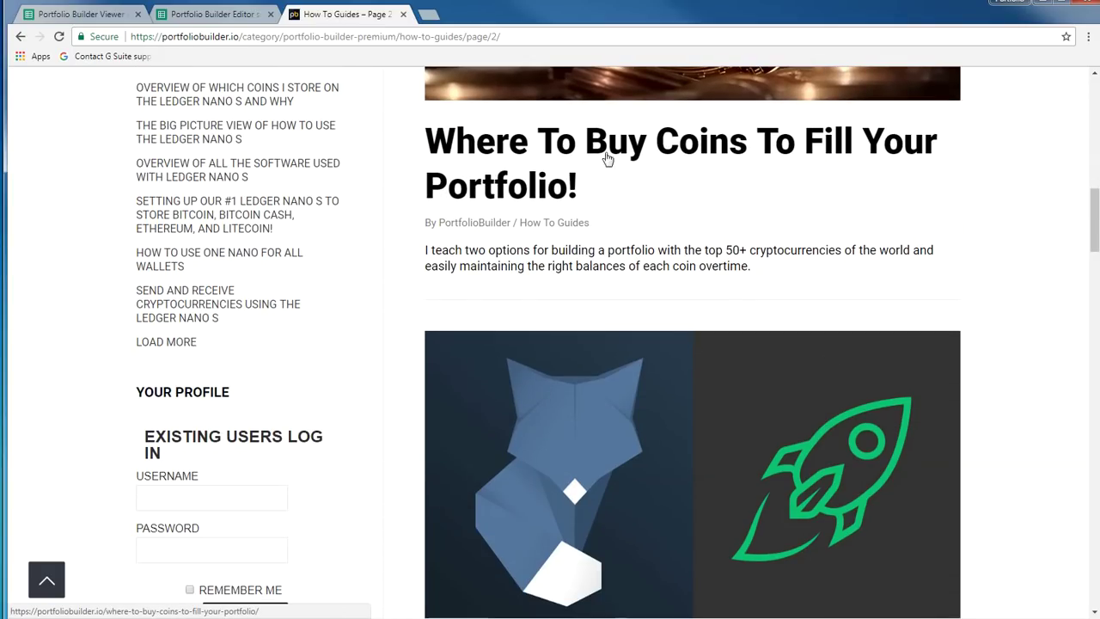
{"action": "scroll", "coordinate": [564, 358], "scroll_direction": "up", "scroll_amount": 2}
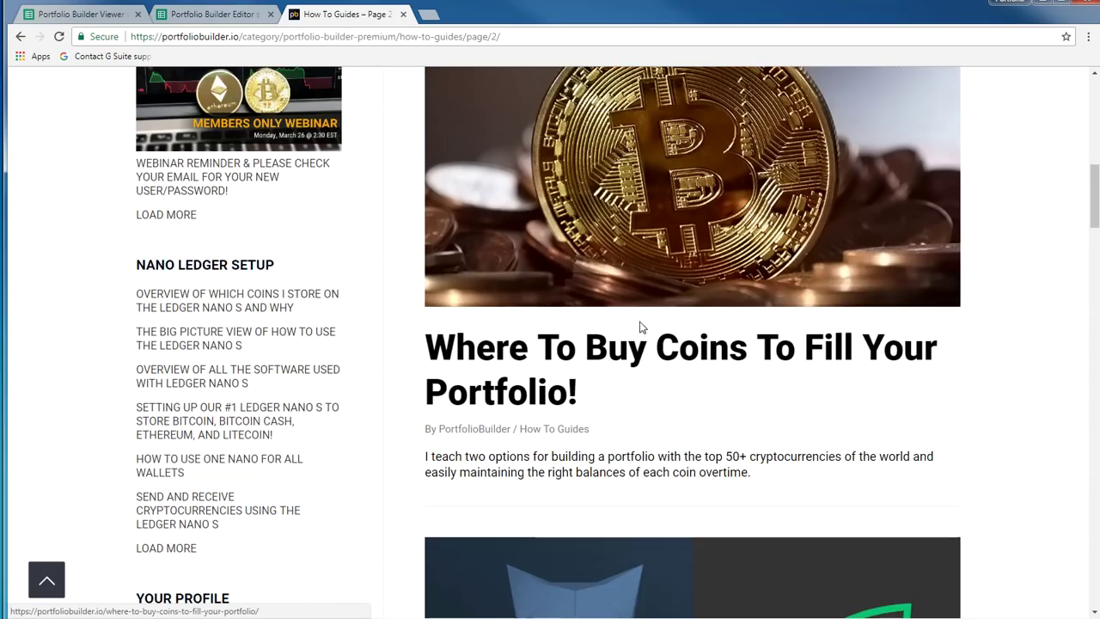
{"action": "scroll", "coordinate": [641, 326], "scroll_direction": "down", "scroll_amount": 5}
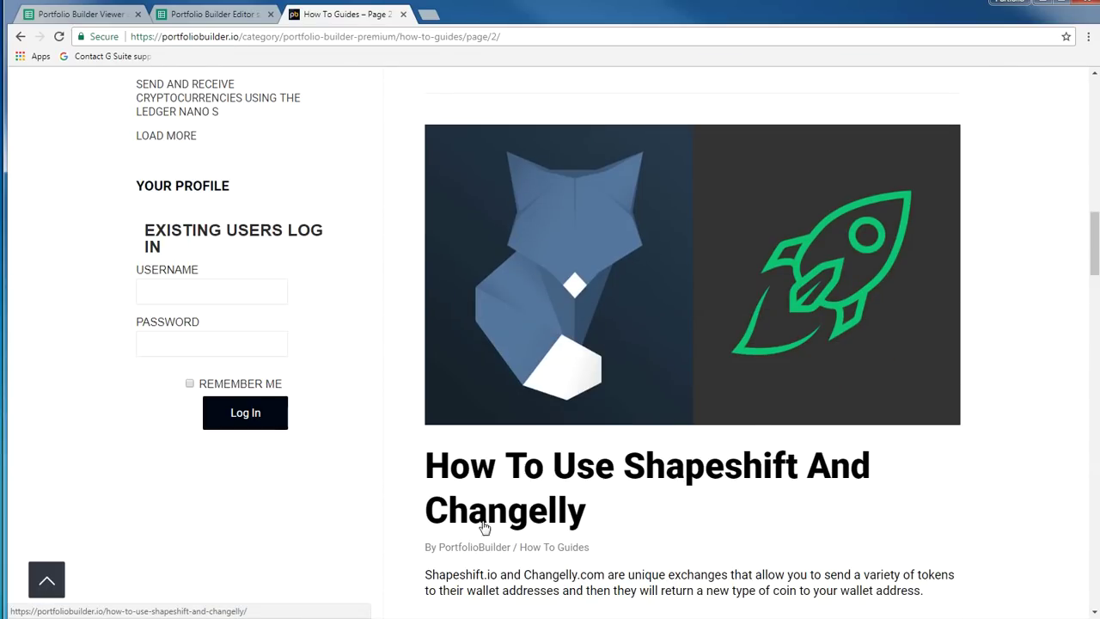
{"action": "scroll", "coordinate": [712, 346], "scroll_direction": "down", "scroll_amount": 1}
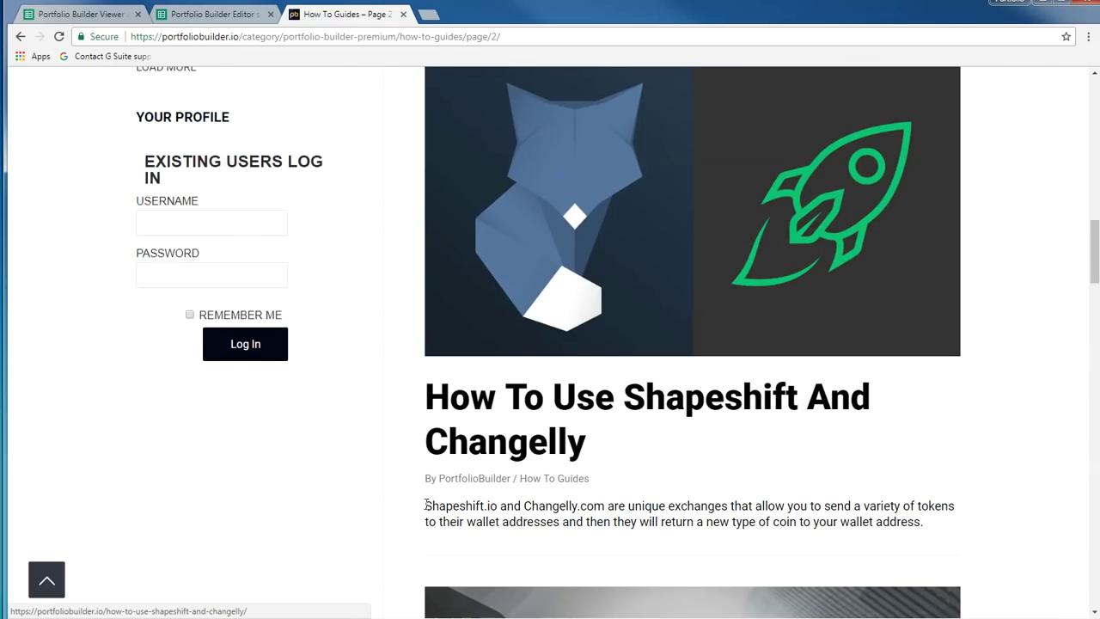
{"action": "scroll", "coordinate": [562, 322], "scroll_direction": "down", "scroll_amount": 6}
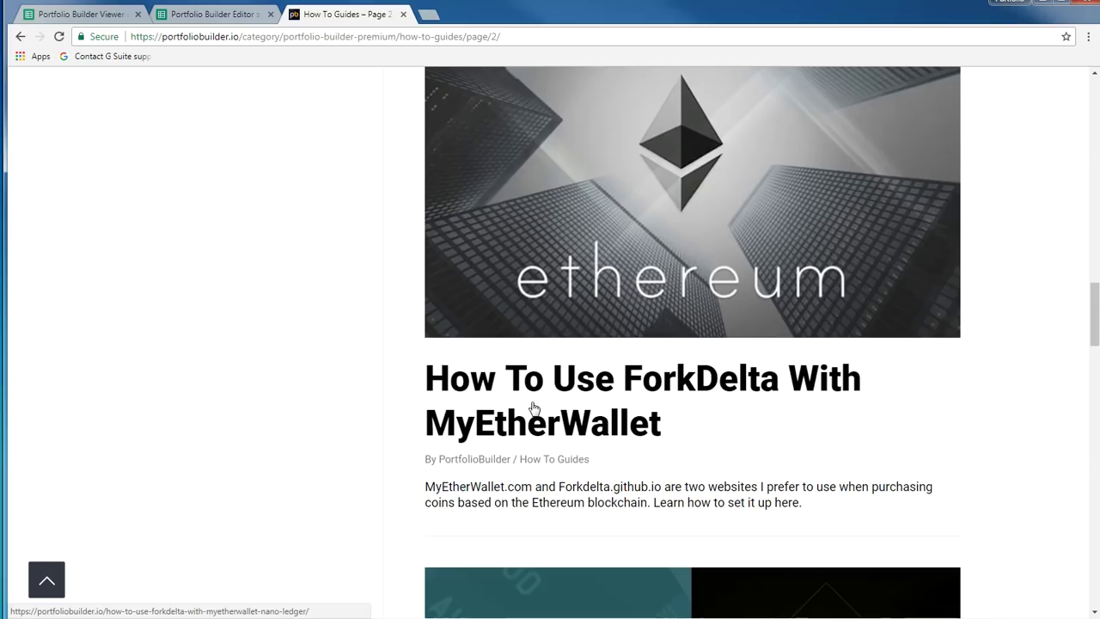
{"action": "scroll", "coordinate": [532, 406], "scroll_direction": "down", "scroll_amount": 5}
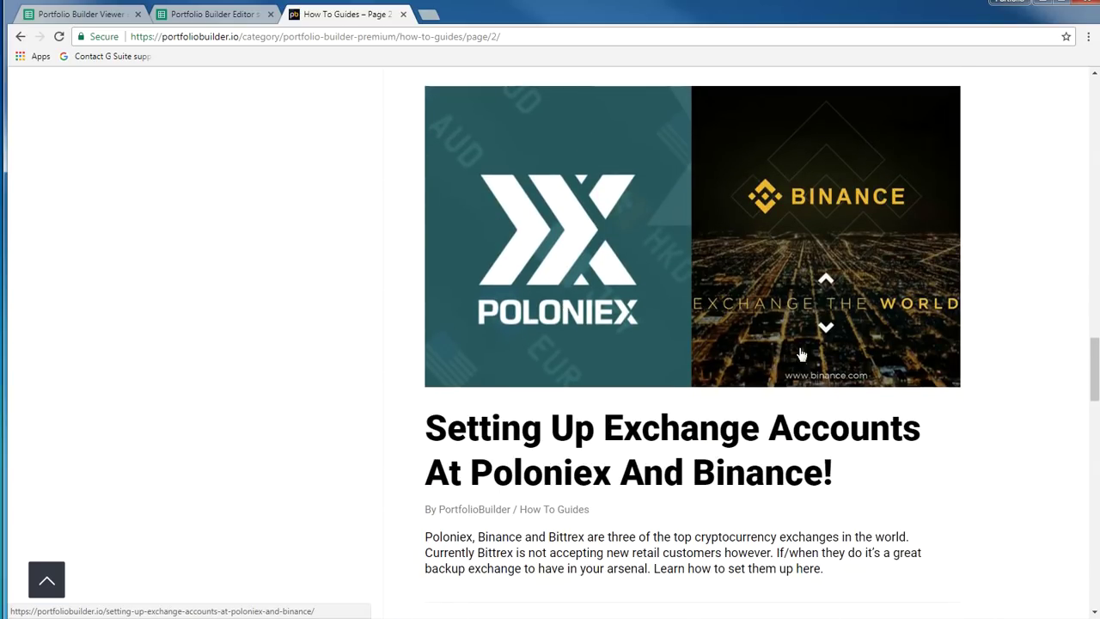
{"action": "scroll", "coordinate": [810, 388], "scroll_direction": "down", "scroll_amount": 2}
{"action": "scroll", "coordinate": [810, 386], "scroll_direction": "up", "scroll_amount": 1}
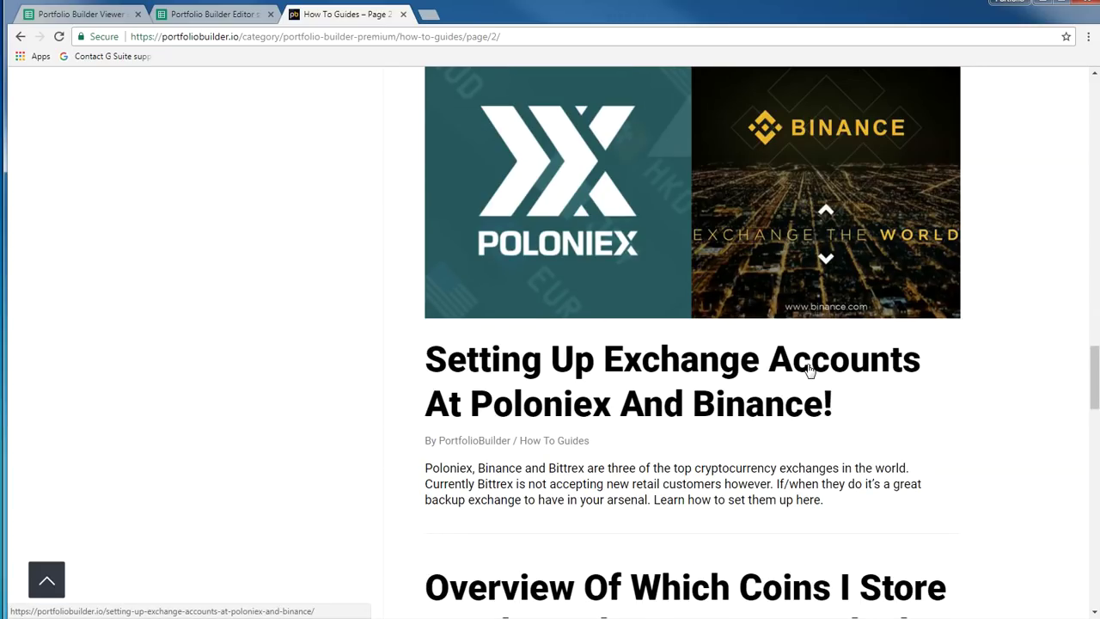
{"action": "scroll", "coordinate": [773, 447], "scroll_direction": "up", "scroll_amount": 5}
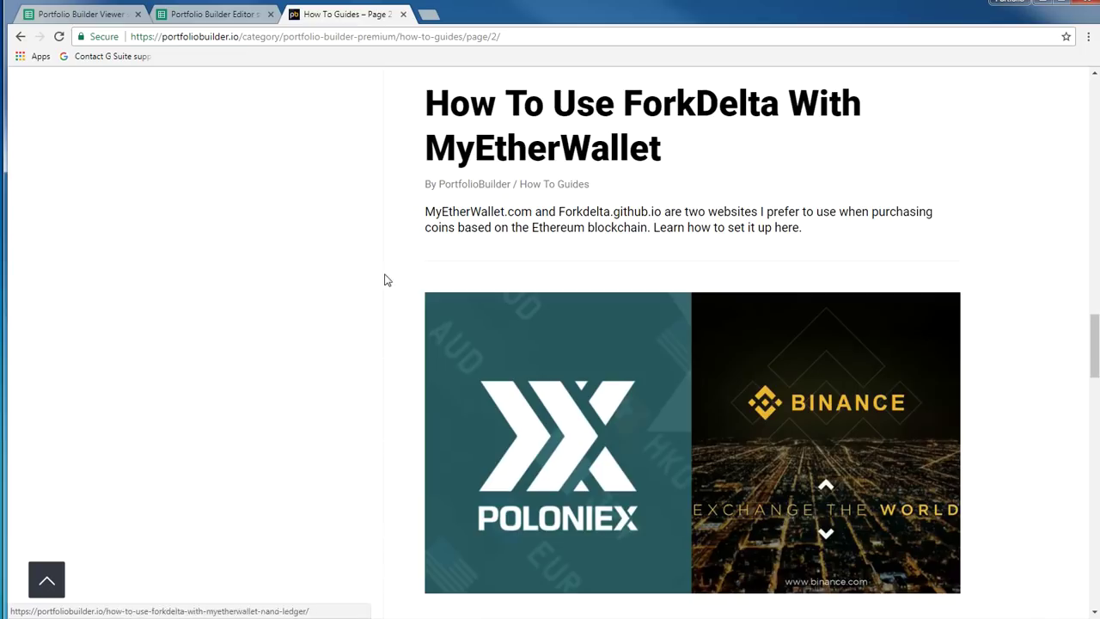
{"action": "scroll", "coordinate": [555, 295], "scroll_direction": "up", "scroll_amount": 5}
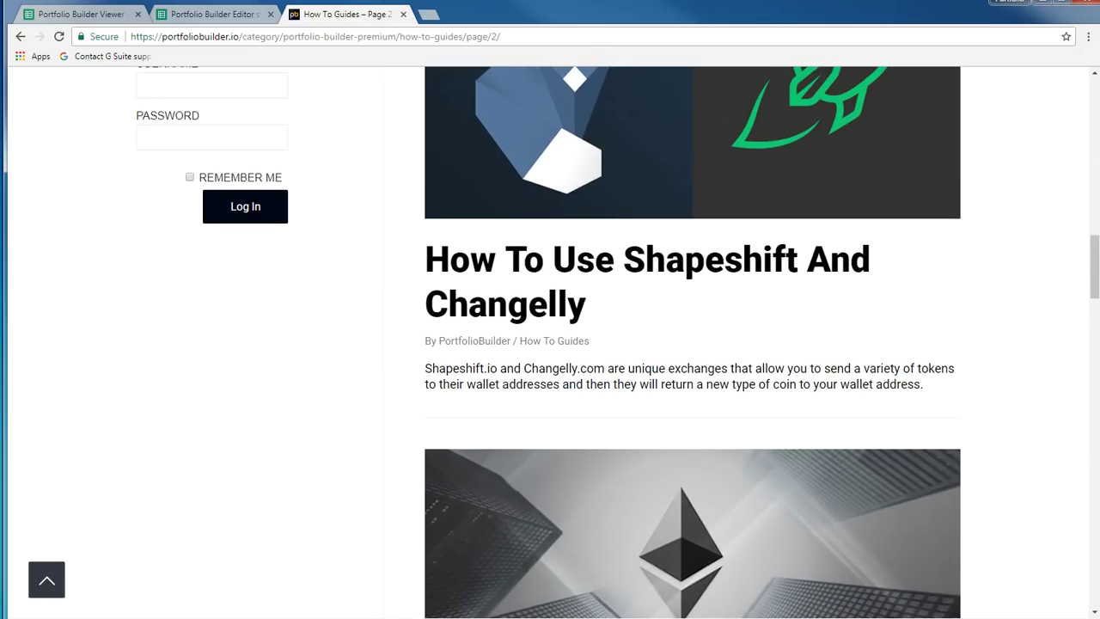
{"action": "left_click", "coordinate": [215, 14]}
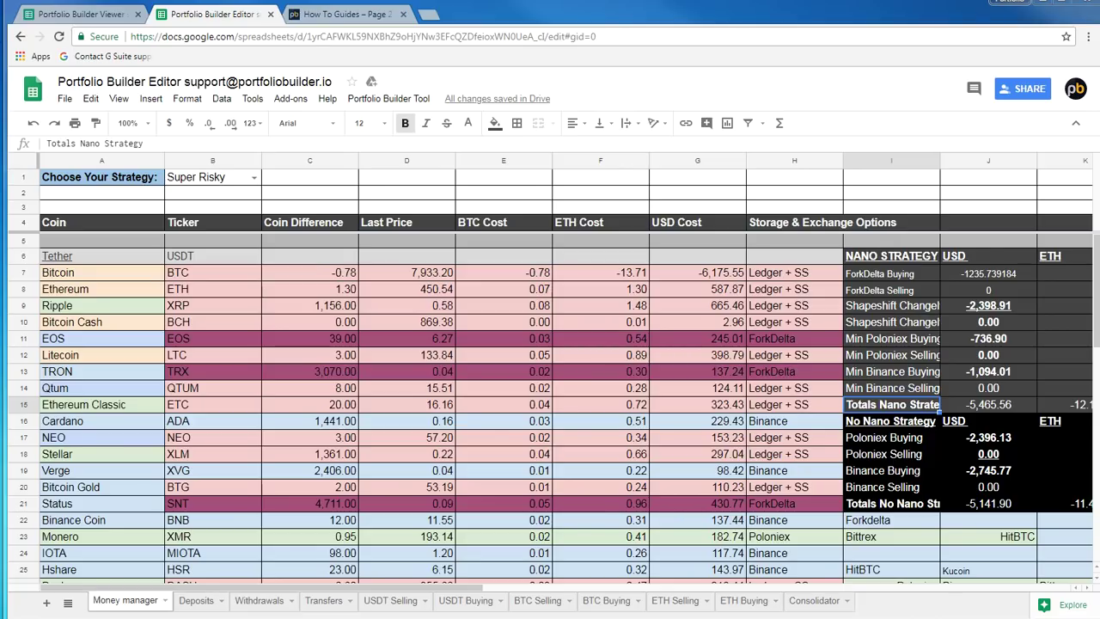
Pass through the Deposits sheet and land on the Transfers sheet
{"action": "left_click", "coordinate": [209, 604]}
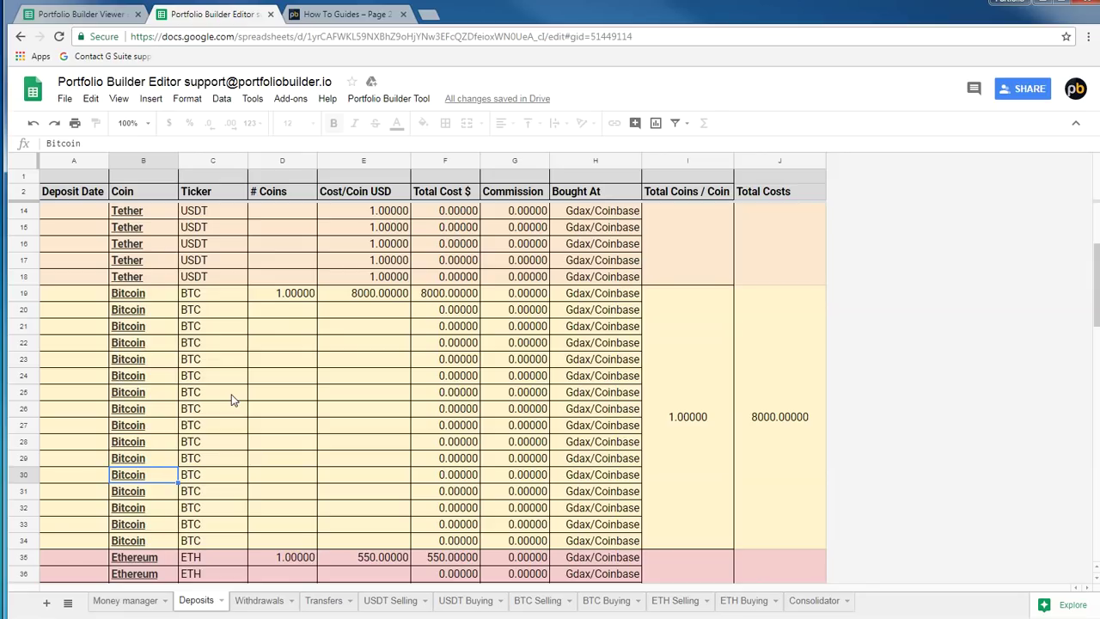
{"action": "left_click", "coordinate": [324, 601]}
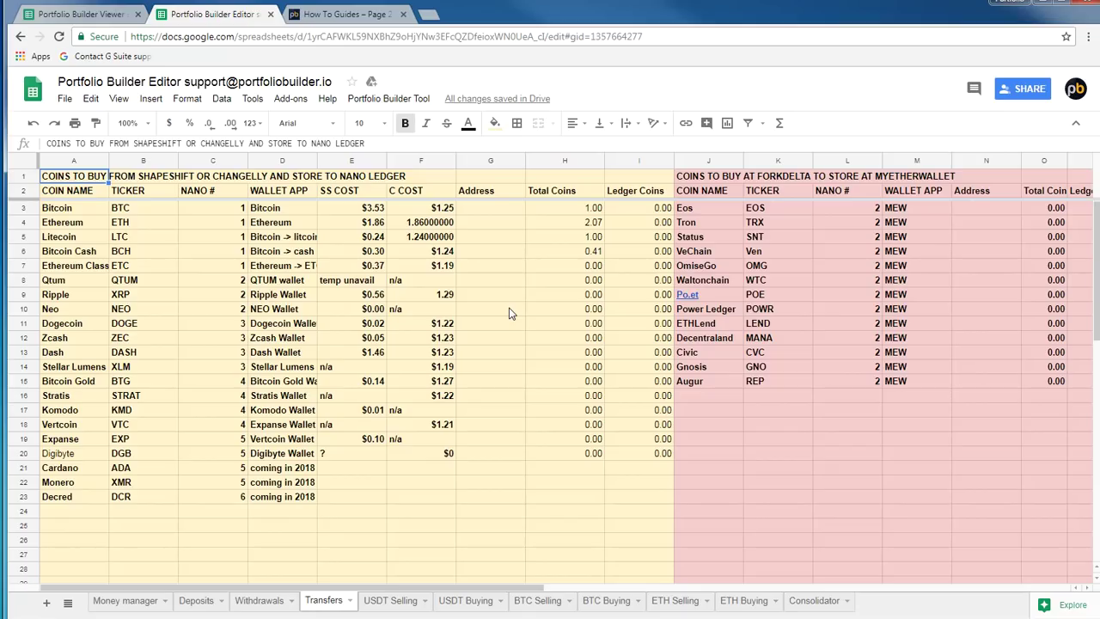
Highlight the empty Address column on Transfers and select Monero's NANO # value of 5
{"action": "mouse_move", "coordinate": [485, 207]}
{"action": "left_mouse_down"}
{"action": "mouse_move", "coordinate": [472, 523]}
{"action": "mouse_move", "coordinate": [484, 506]}
{"action": "left_mouse_up"}
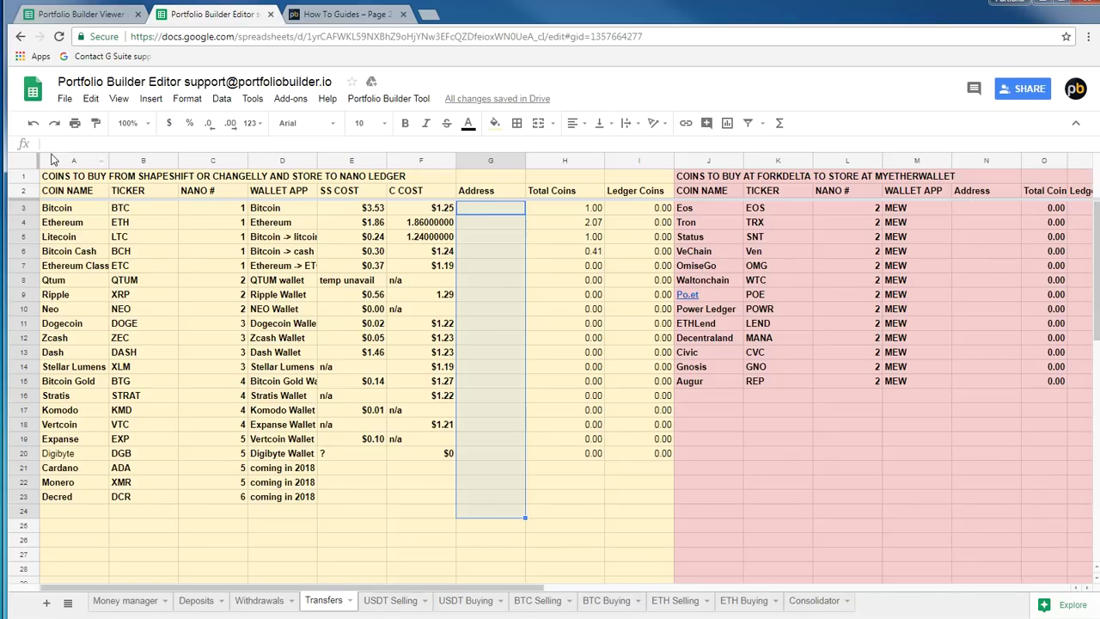
{"action": "left_click", "coordinate": [238, 510]}
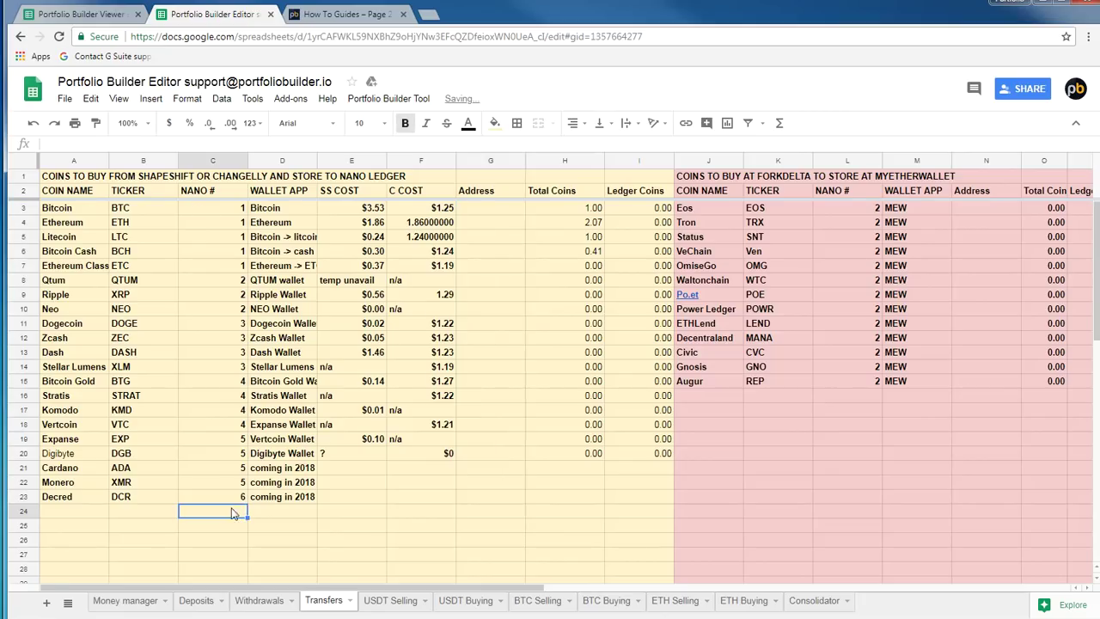
{"action": "left_click", "coordinate": [239, 484]}
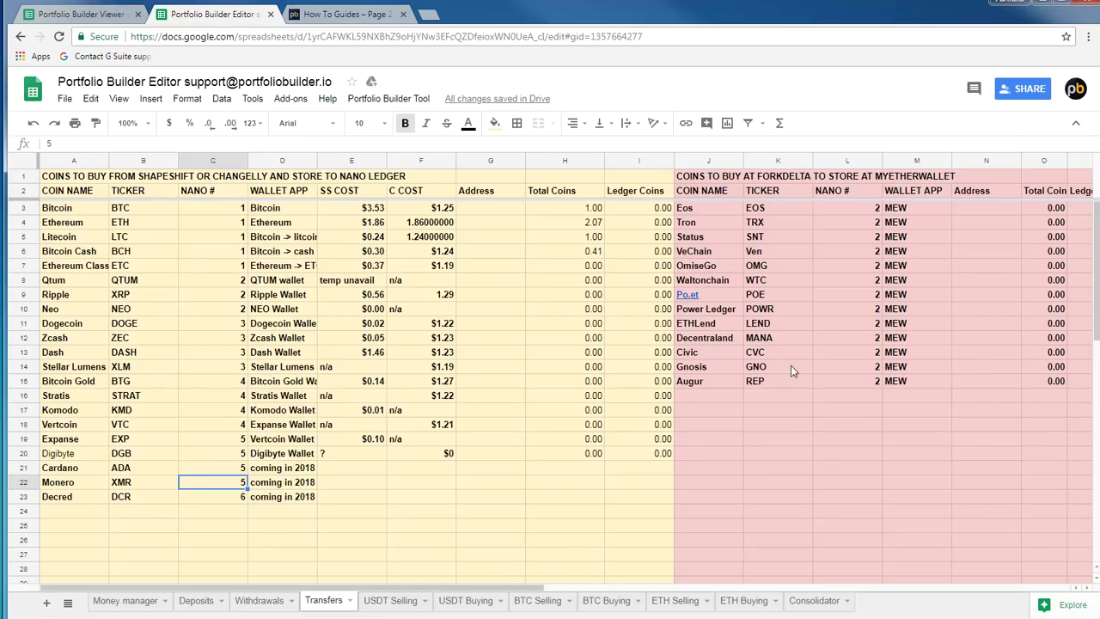
Select the ForkDelta coins table range, clear it, and move to the USDT Selling sheet
{"action": "left_click_drag", "start_coordinate": [713, 180], "coordinate": [849, 444]}
{"action": "left_click", "coordinate": [502, 438]}
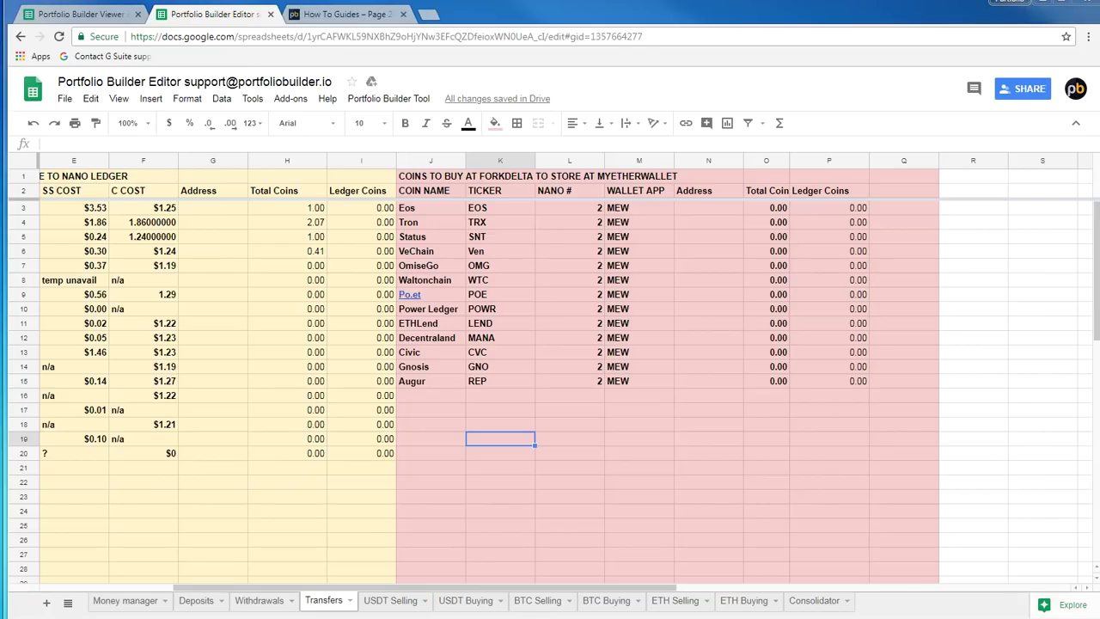
{"action": "left_click", "coordinate": [391, 600]}
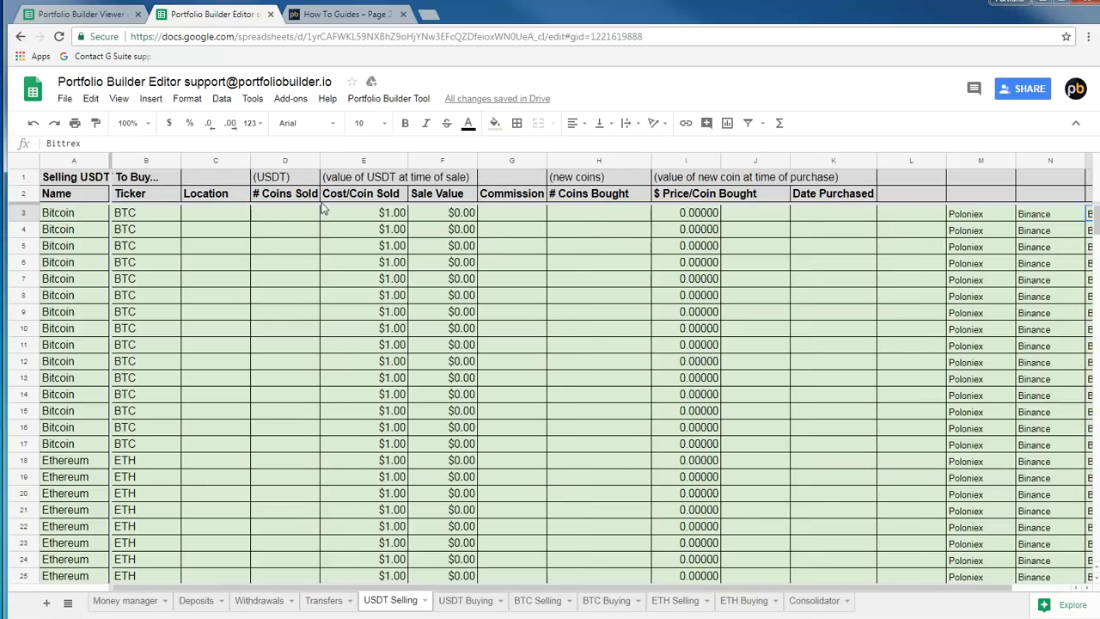
Highlight the # Coins Sold and Commission columns on the USDT Selling sheet
{"action": "left_click", "coordinate": [284, 161]}
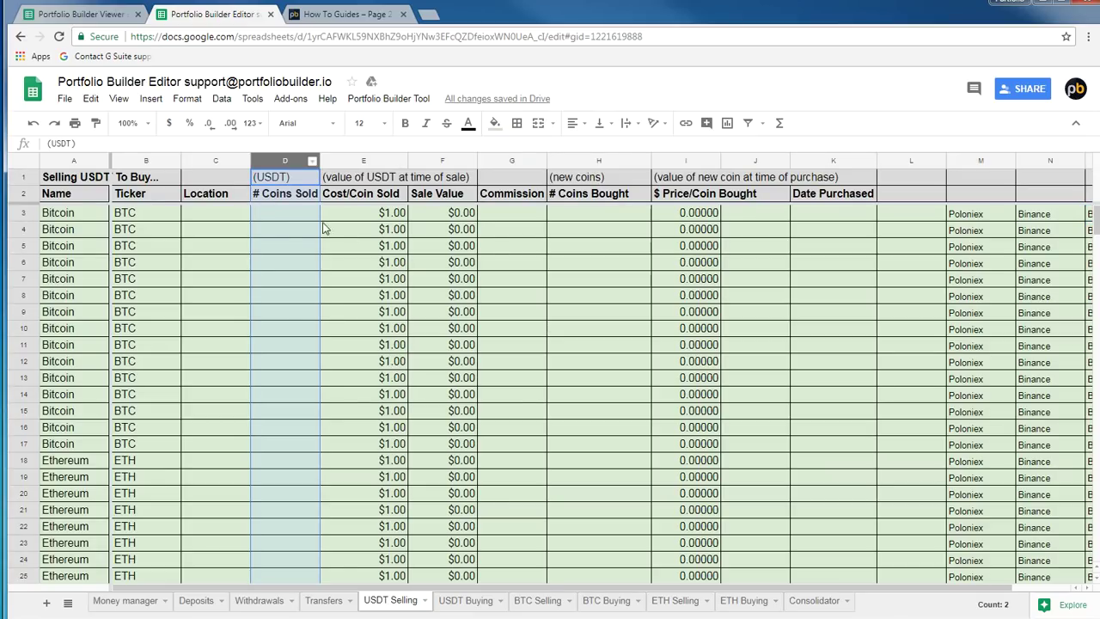
{"action": "left_click", "coordinate": [510, 162]}
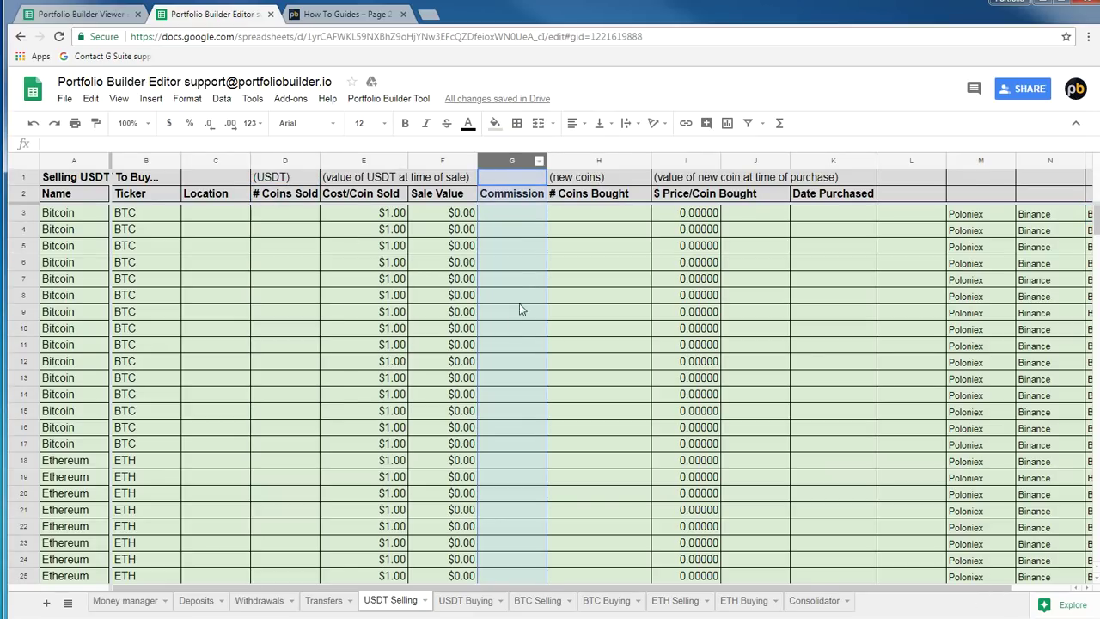
{"action": "left_click", "coordinate": [641, 270]}
{"action": "scroll", "coordinate": [626, 335], "scroll_direction": "down", "scroll_amount": 8}
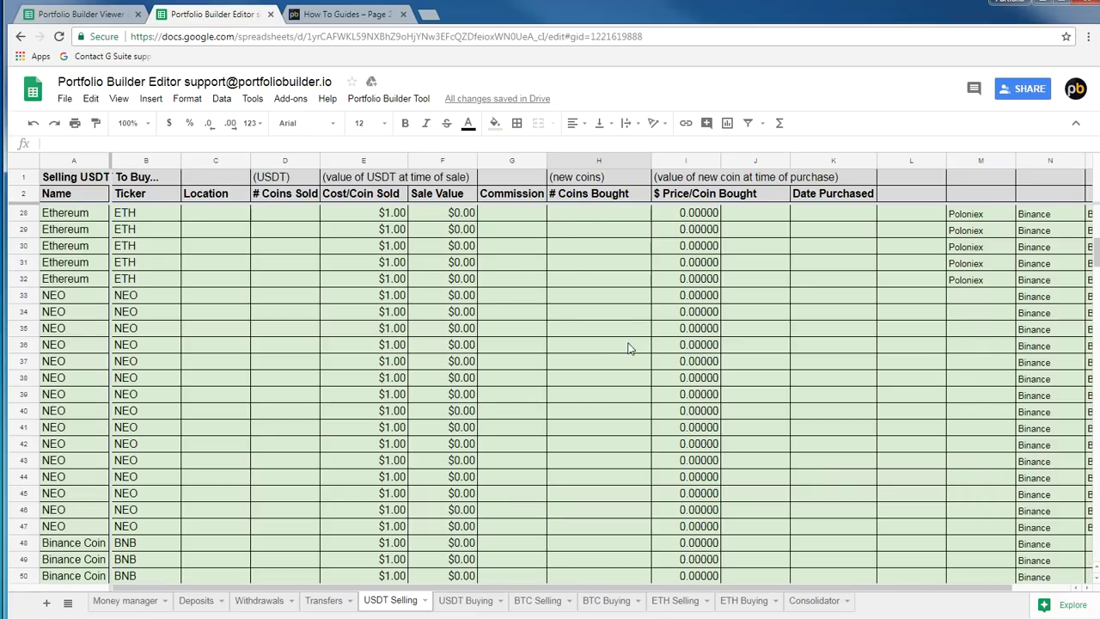
Check the BNB rows and row 40's Price/Coin Bought formula and Date Purchased cell
{"action": "left_click", "coordinate": [86, 359]}
{"action": "scroll", "coordinate": [86, 358], "scroll_direction": "down", "scroll_amount": 4}
{"action": "left_click", "coordinate": [148, 404]}
{"action": "left_click", "coordinate": [391, 483]}
{"action": "left_click", "coordinate": [557, 435]}
{"action": "left_click", "coordinate": [681, 214]}
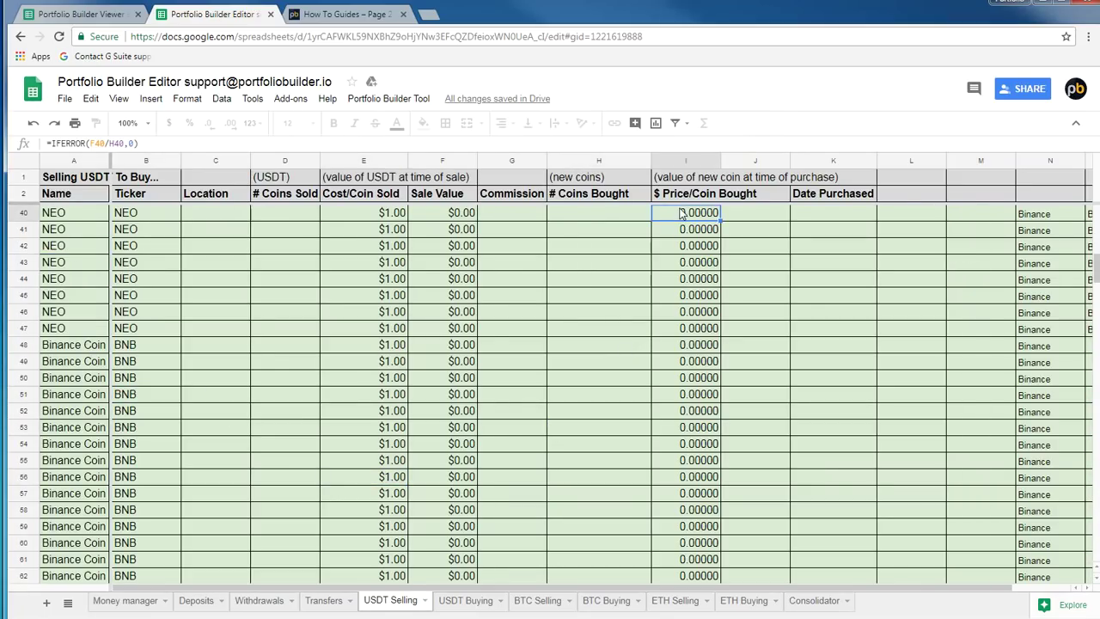
{"action": "left_click", "coordinate": [816, 213]}
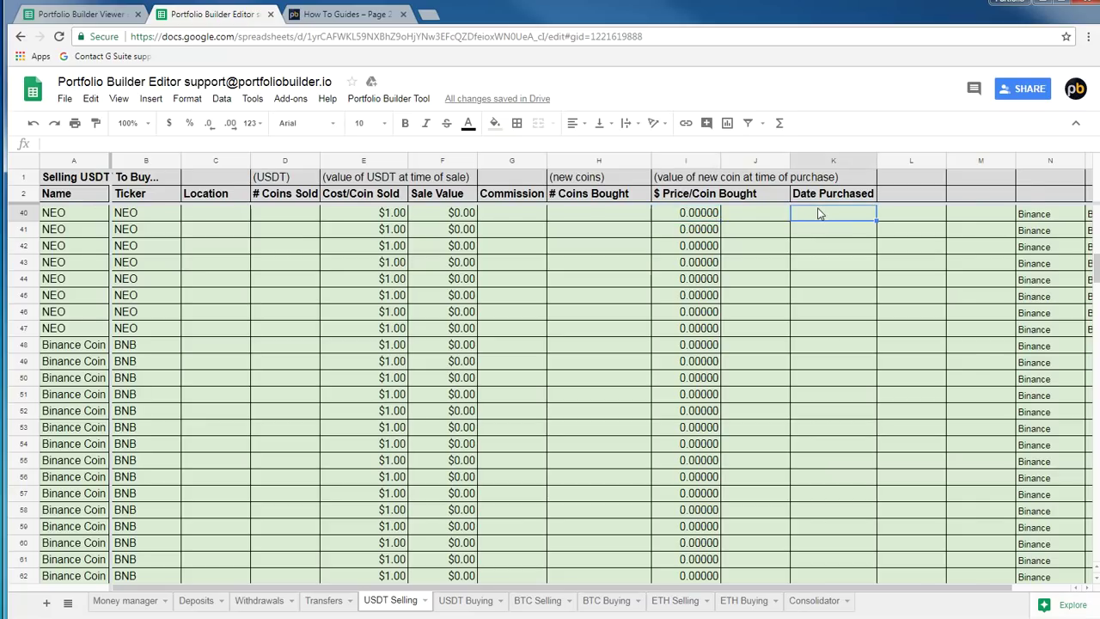
Scroll back up and switch to the USDT Buying sheet
{"action": "scroll", "coordinate": [838, 227], "scroll_direction": "up", "scroll_amount": 3}
{"action": "scroll", "coordinate": [838, 228], "scroll_direction": "up", "scroll_amount": 9}
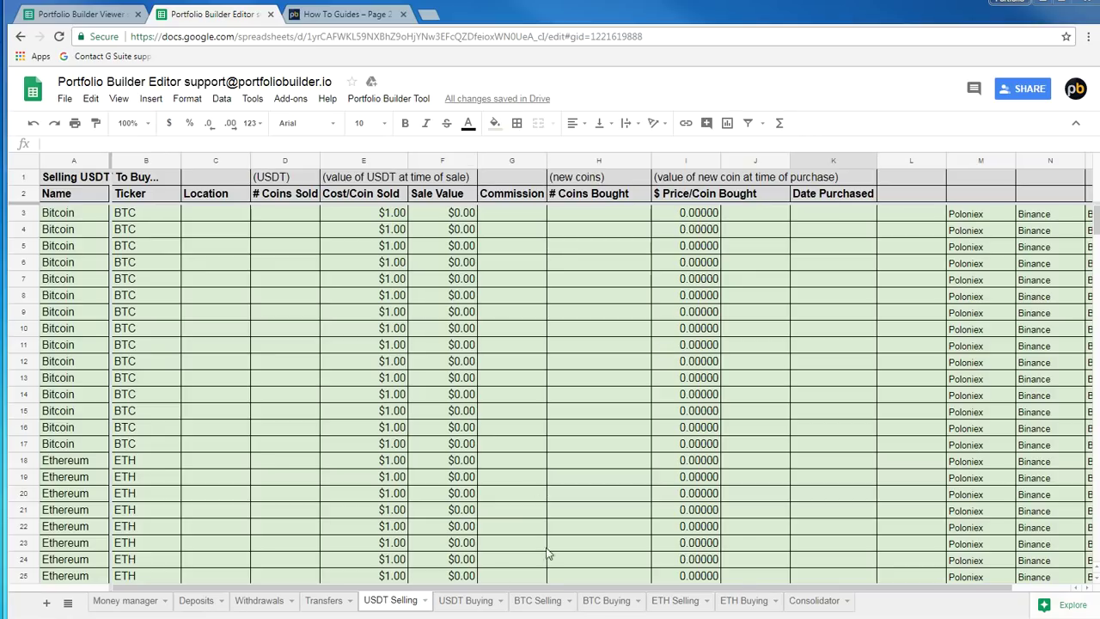
{"action": "left_click", "coordinate": [455, 601]}
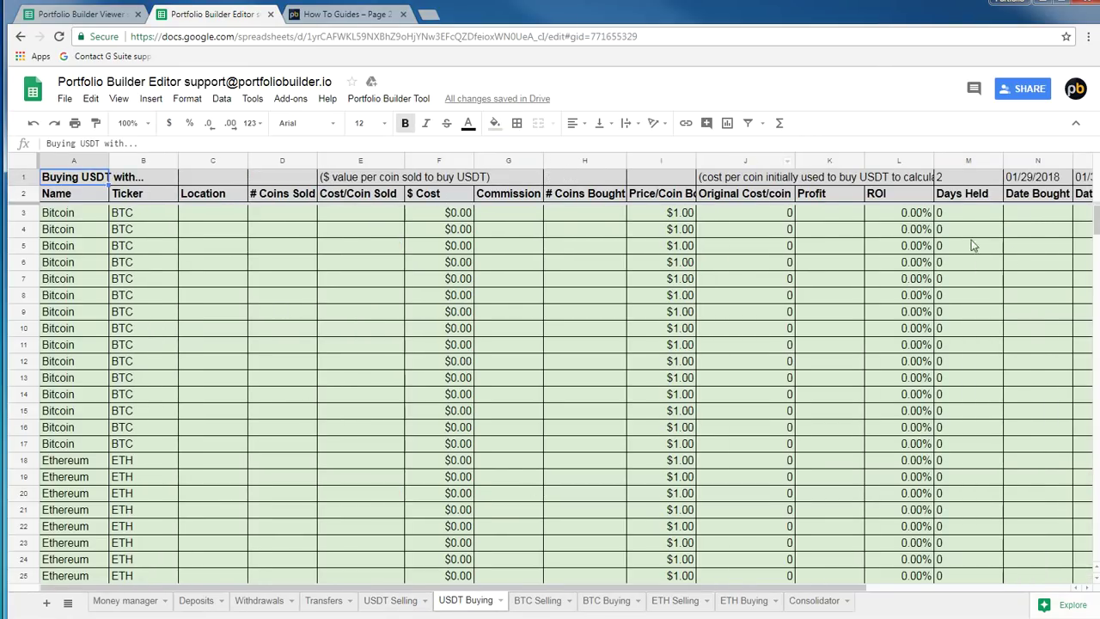
{"action": "left_click", "coordinate": [1018, 249]}
{"action": "key", "text": "Right"}
{"action": "key", "text": "Right"}
{"action": "key", "text": "Right"}
{"action": "key", "text": "Right"}
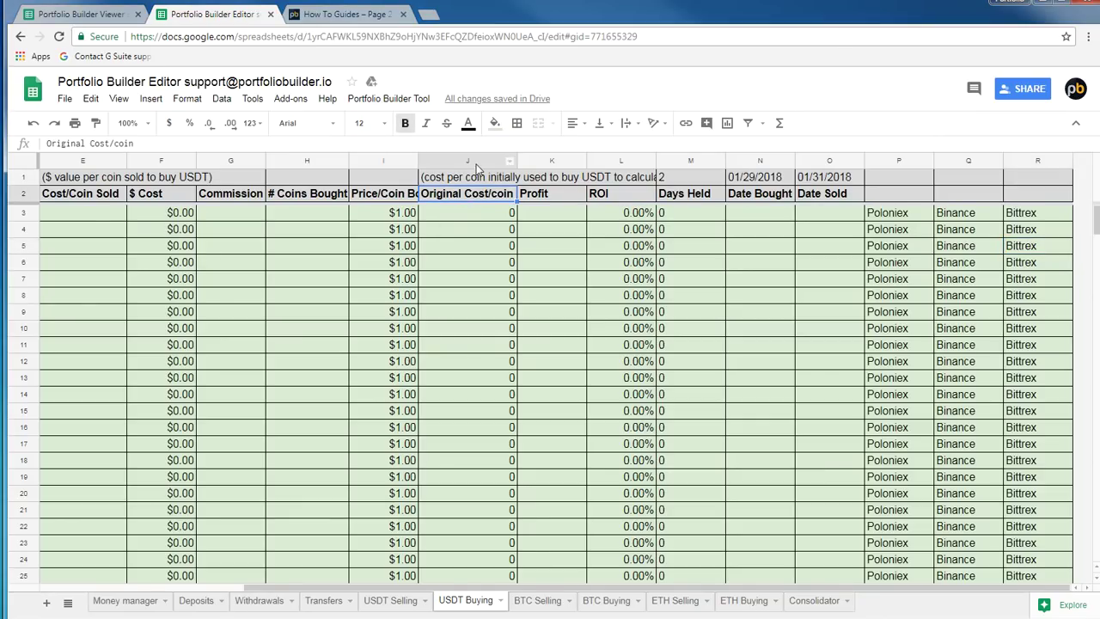
{"action": "left_click", "coordinate": [477, 160]}
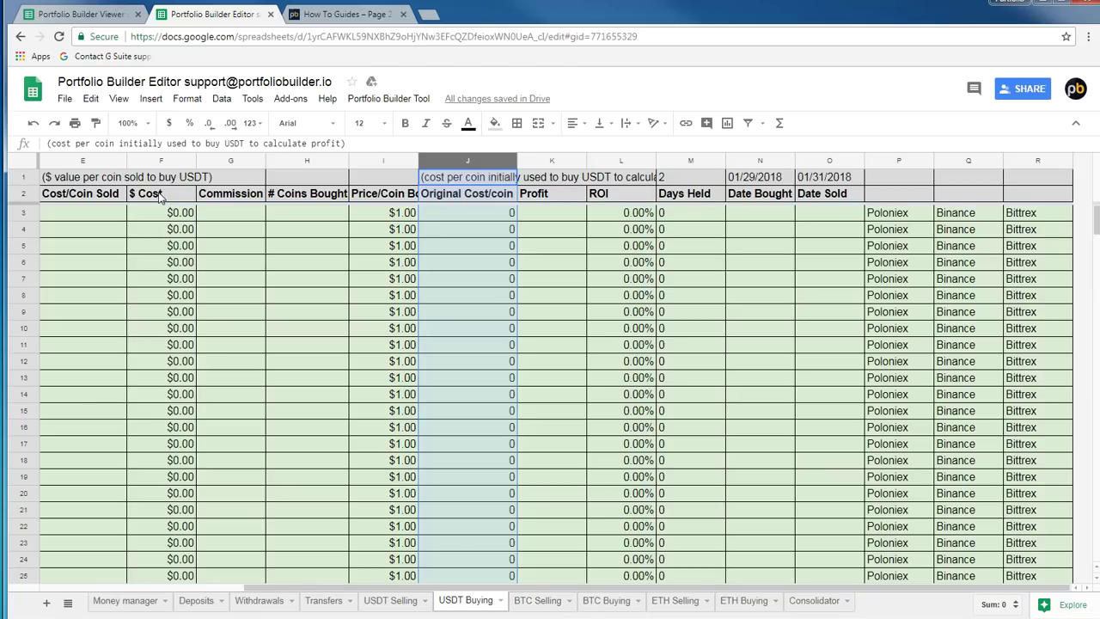
{"action": "left_click", "coordinate": [401, 265]}
{"action": "key", "text": "Left"}
{"action": "key", "text": "Left"}
{"action": "key", "text": "Left"}
{"action": "key", "text": "Left"}
{"action": "key", "text": "Left"}
{"action": "key", "text": "Left"}
{"action": "key", "text": "Left"}
{"action": "key", "text": "Left"}
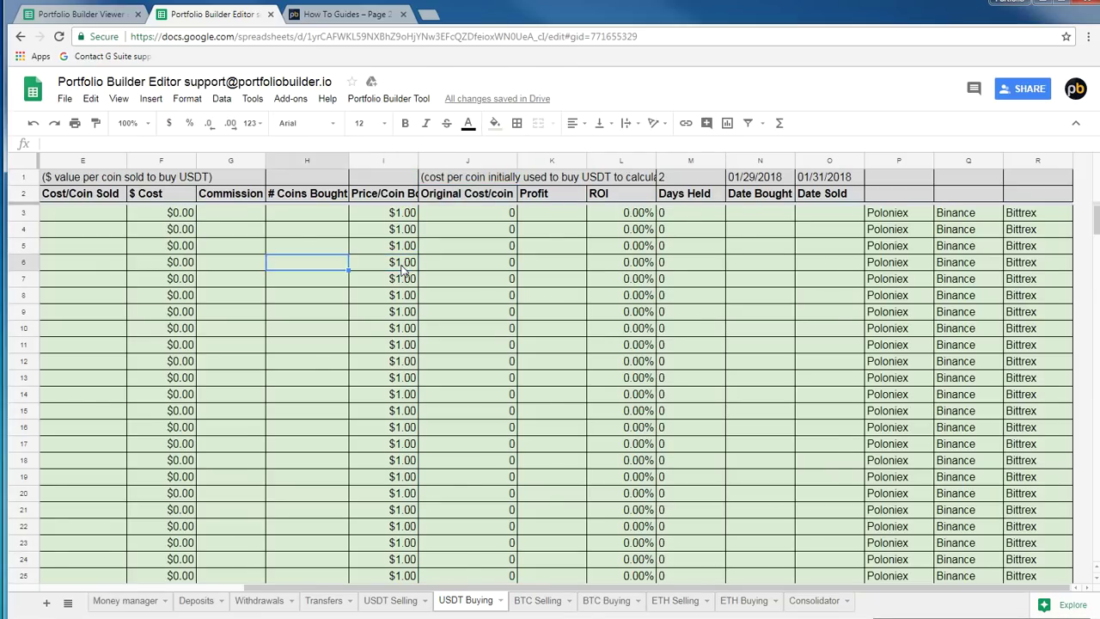
{"action": "key", "text": "Up"}
{"action": "key", "text": "Up"}
{"action": "key", "text": "Up"}
{"action": "key", "text": "Up"}
{"action": "key", "text": "Up"}
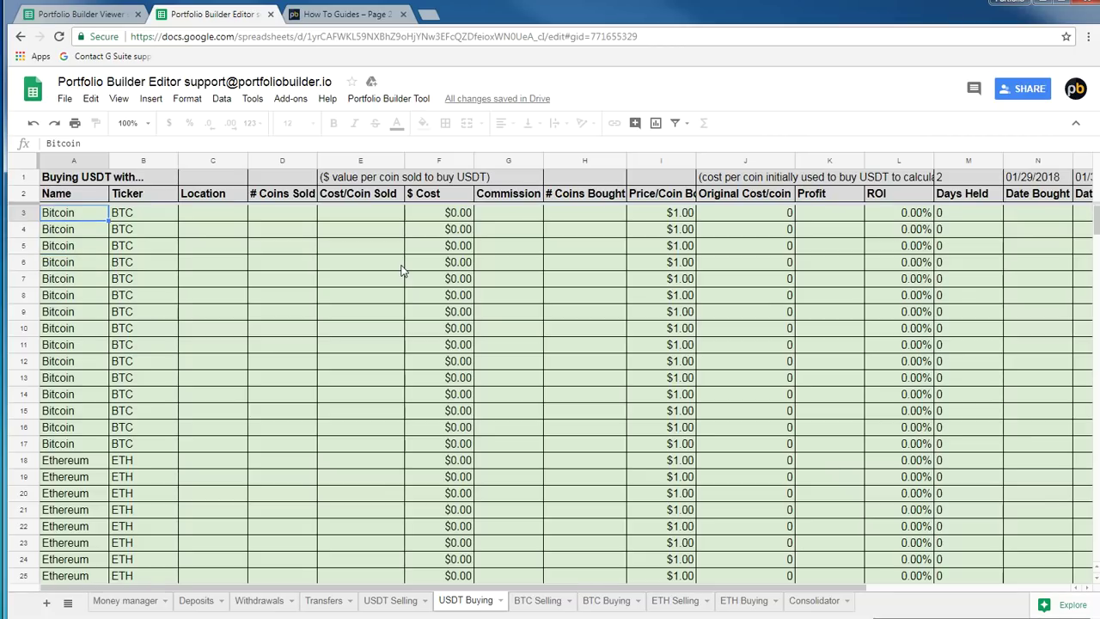
{"action": "key", "text": "Down"}
{"action": "key", "text": "Down"}
{"action": "key", "text": "Down"}
{"action": "scroll", "coordinate": [289, 481], "scroll_direction": "down", "scroll_amount": 8}
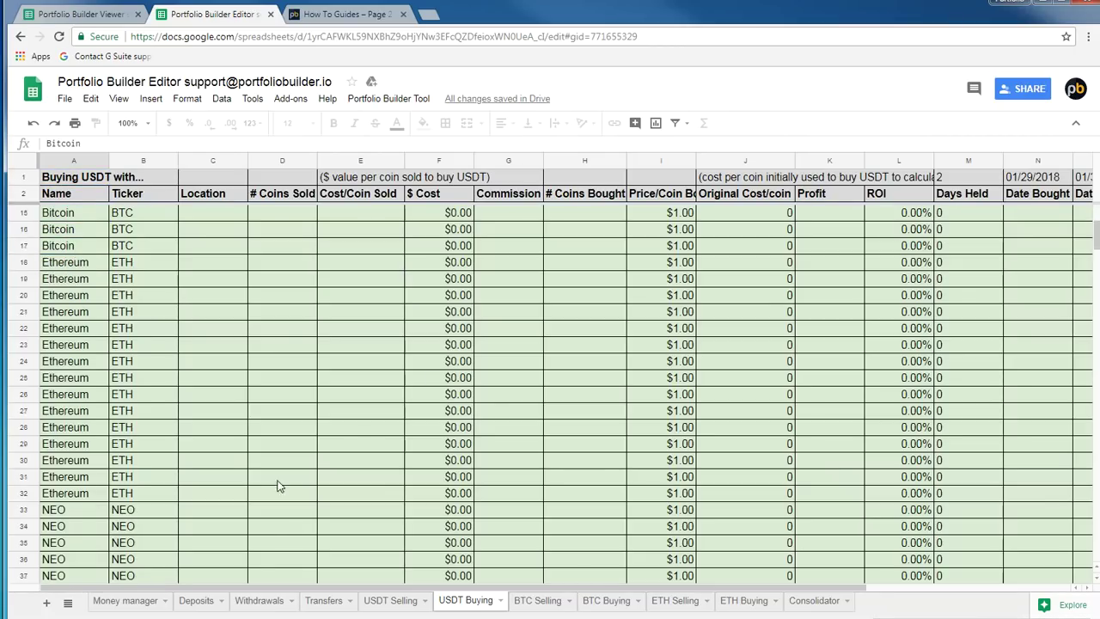
{"action": "scroll", "coordinate": [303, 458], "scroll_direction": "down", "scroll_amount": 17}
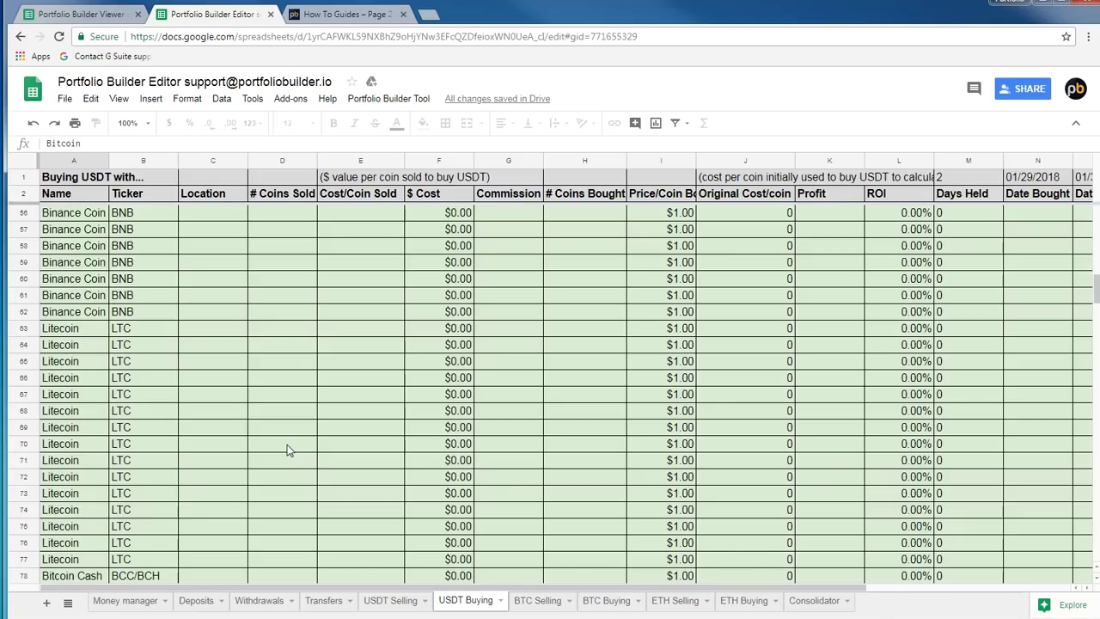
{"action": "scroll", "coordinate": [293, 440], "scroll_direction": "down", "scroll_amount": 11}
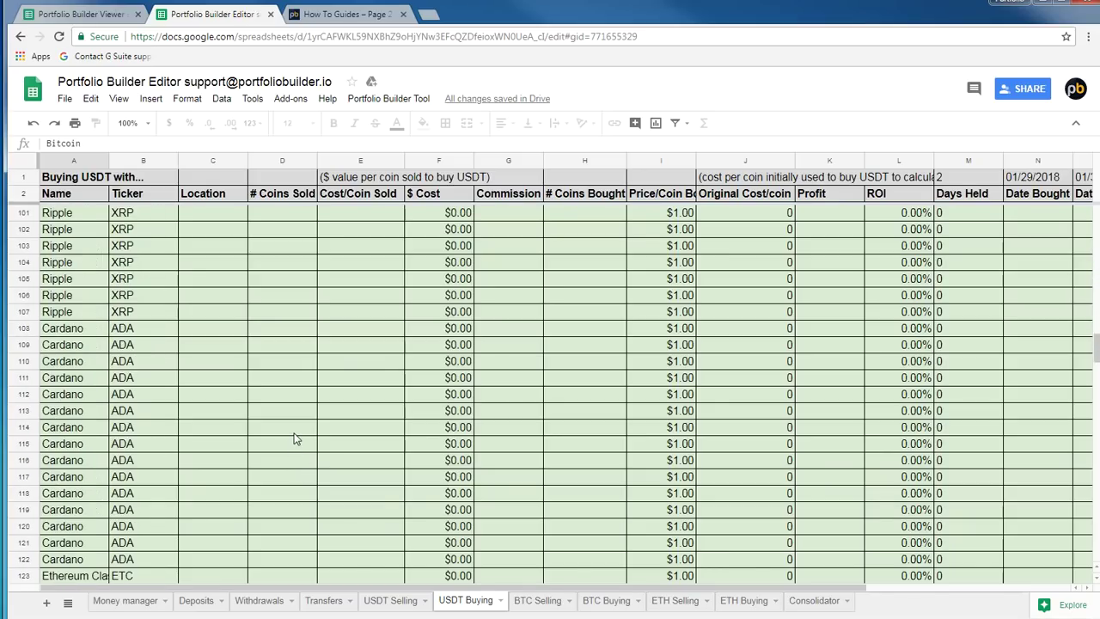
{"action": "scroll", "coordinate": [292, 438], "scroll_direction": "down", "scroll_amount": 14}
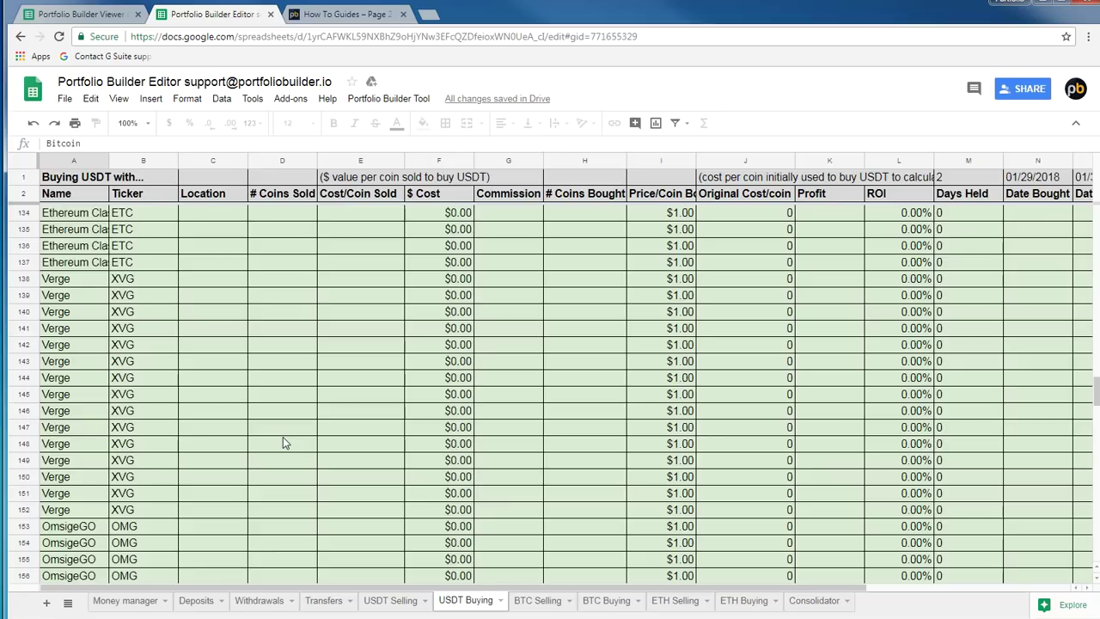
{"action": "scroll", "coordinate": [275, 460], "scroll_direction": "down", "scroll_amount": 4}
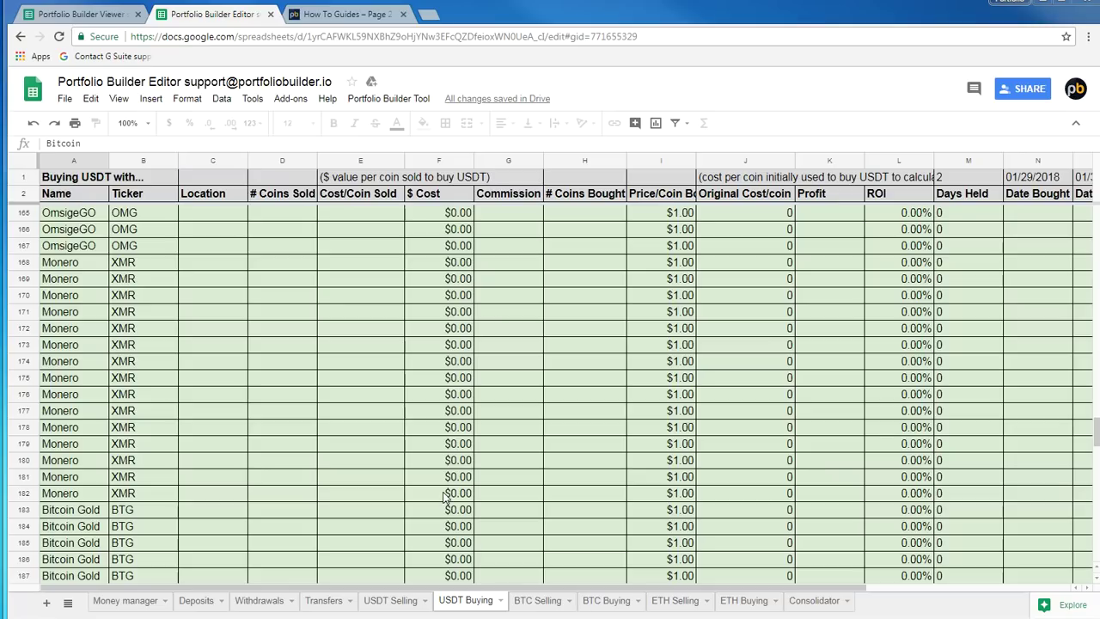
On the Deposits sheet, browse the Litecoin and Bitcoin deposit rows
{"action": "left_click", "coordinate": [196, 599]}
{"action": "left_click", "coordinate": [286, 397]}
{"action": "scroll", "coordinate": [288, 401], "scroll_direction": "down", "scroll_amount": 7}
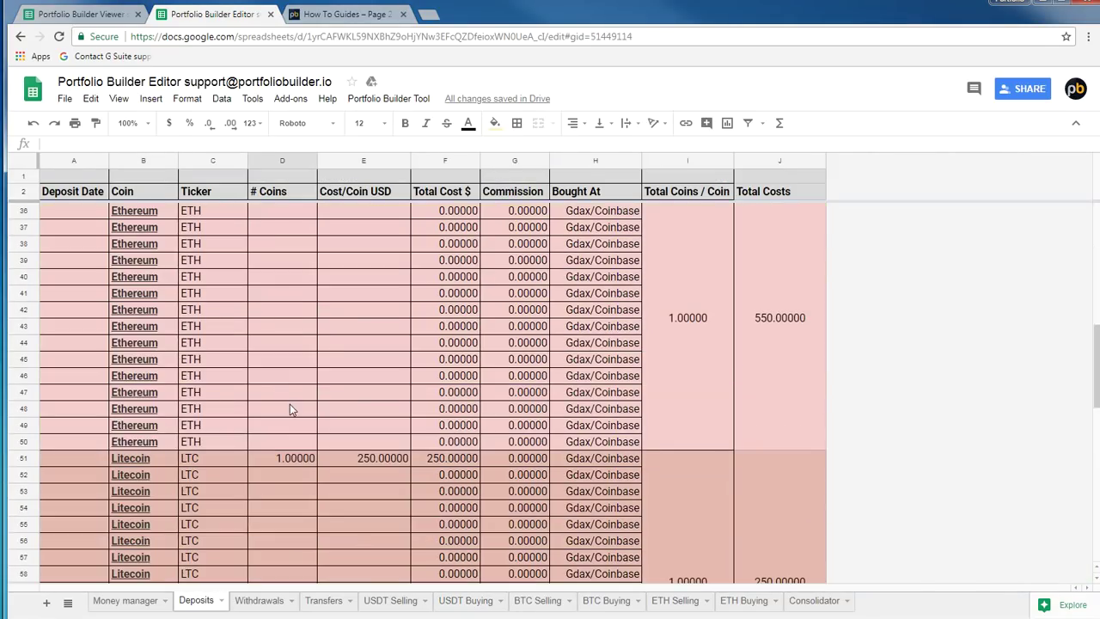
{"action": "left_click", "coordinate": [183, 457]}
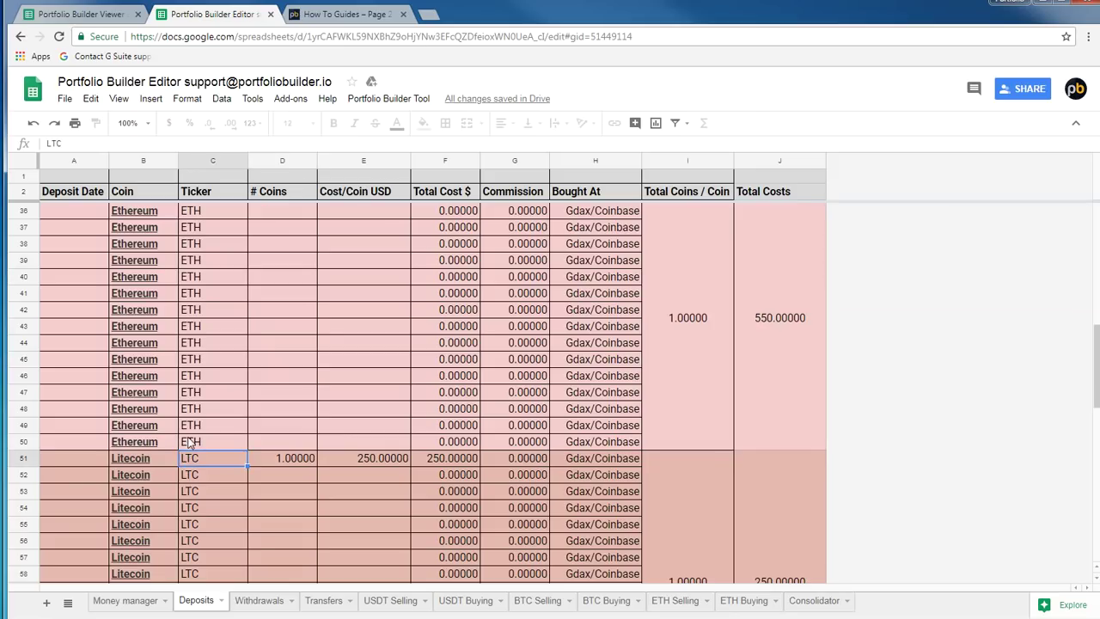
{"action": "scroll", "coordinate": [182, 430], "scroll_direction": "up", "scroll_amount": 5}
{"action": "left_click", "coordinate": [172, 396]}
{"action": "scroll", "coordinate": [191, 472], "scroll_direction": "up", "scroll_amount": 4}
{"action": "left_click", "coordinate": [191, 459]}
Scroll down to the Bitcoin Cash deposits and check its coin count in D67
{"action": "scroll", "coordinate": [189, 468], "scroll_direction": "down", "scroll_amount": 10}
{"action": "scroll", "coordinate": [185, 481], "scroll_direction": "down", "scroll_amount": 5}
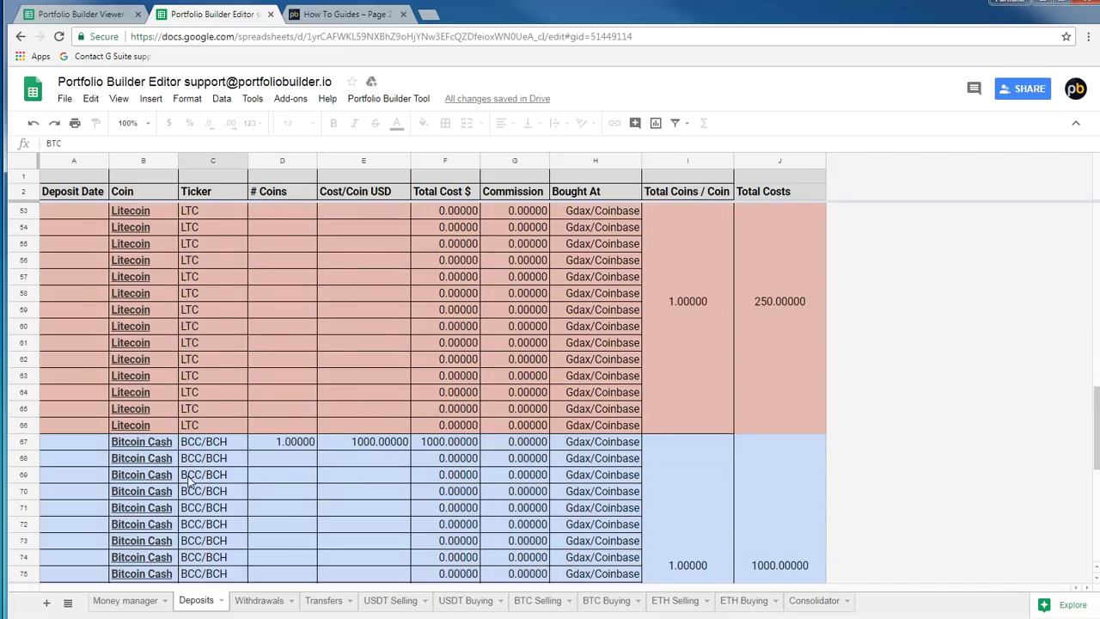
{"action": "left_click", "coordinate": [188, 478]}
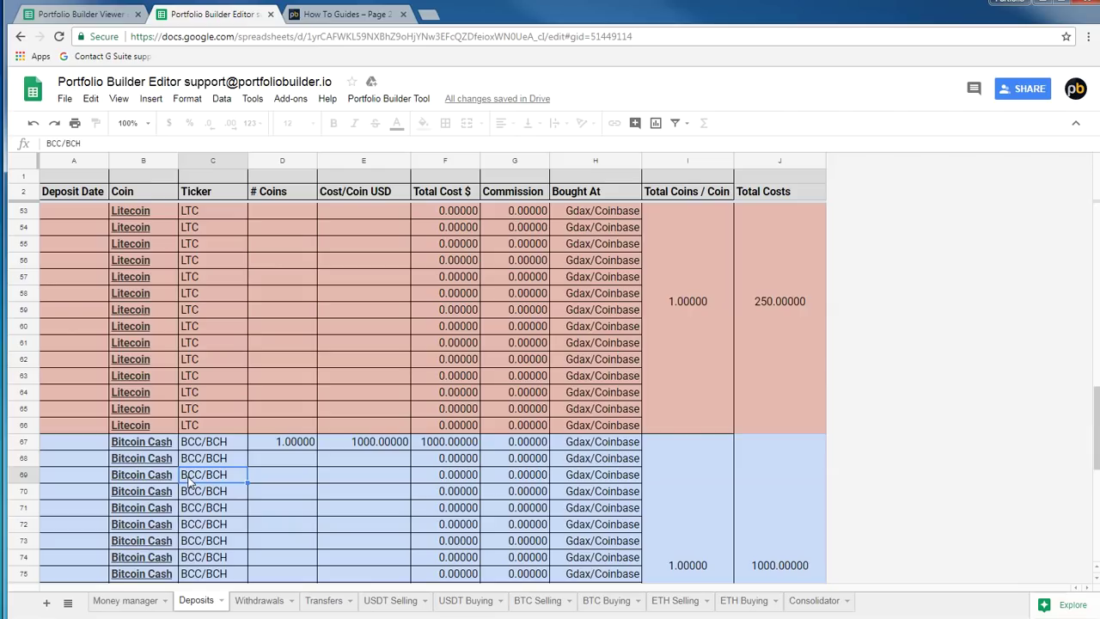
{"action": "left_click", "coordinate": [270, 445]}
{"action": "scroll", "coordinate": [365, 378], "scroll_direction": "up", "scroll_amount": 3}
{"action": "scroll", "coordinate": [361, 376], "scroll_direction": "up", "scroll_amount": 9}
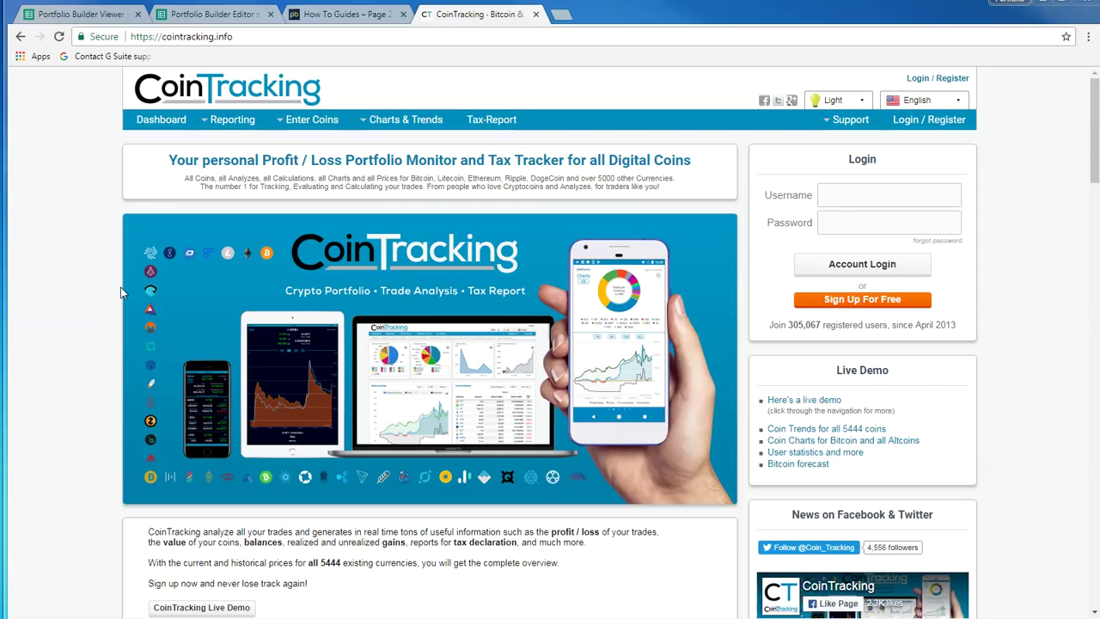
Go via the Viewer back to the Editor's Deposits sheet and select Bitcoin date A19
{"action": "left_click", "coordinate": [79, 16]}
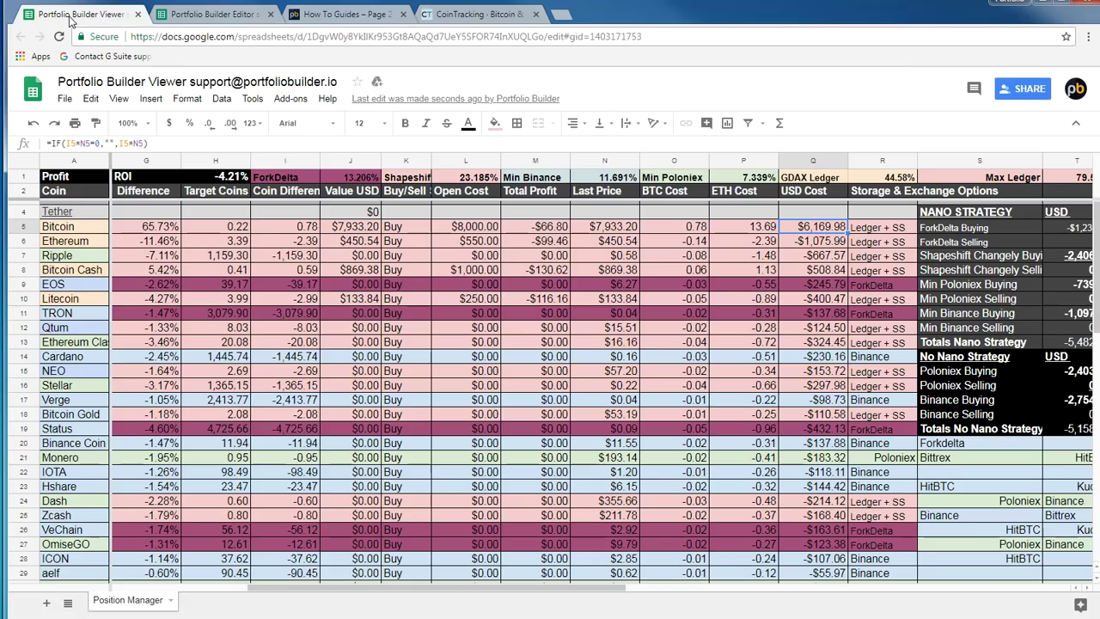
{"action": "left_click", "coordinate": [225, 19]}
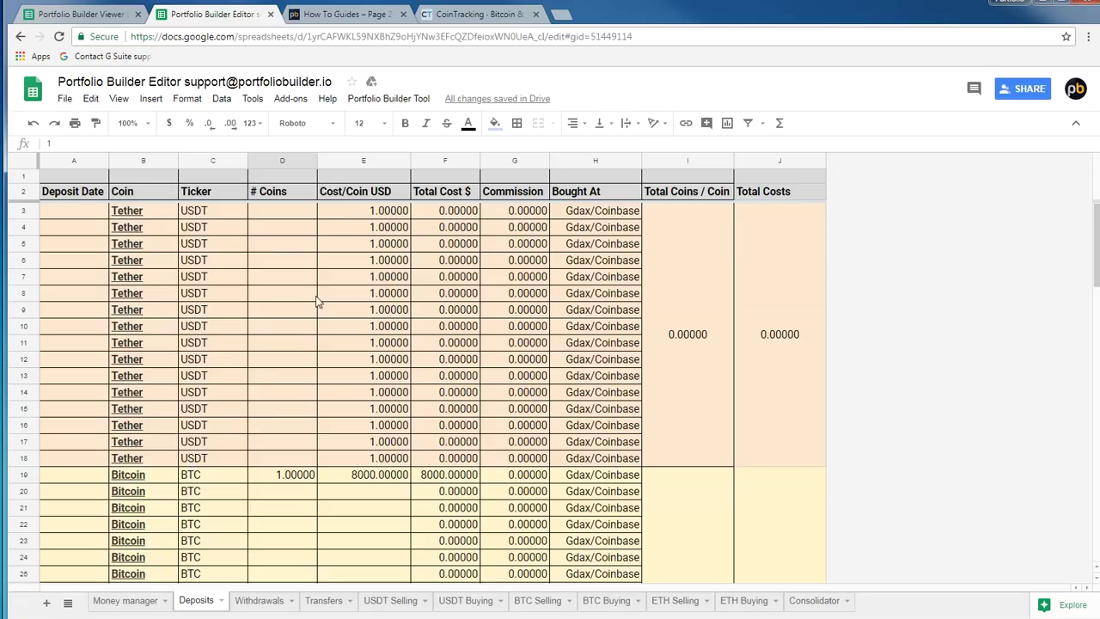
{"action": "scroll", "coordinate": [176, 391], "scroll_direction": "down", "scroll_amount": 3}
{"action": "left_click", "coordinate": [99, 309]}
Scroll down to the Bitcoin Cash deposit of 1 coin at 1000 USD and select A67
{"action": "scroll", "coordinate": [135, 319], "scroll_direction": "up", "scroll_amount": 2}
{"action": "scroll", "coordinate": [126, 321], "scroll_direction": "down", "scroll_amount": 2}
{"action": "scroll", "coordinate": [86, 378], "scroll_direction": "down", "scroll_amount": 5}
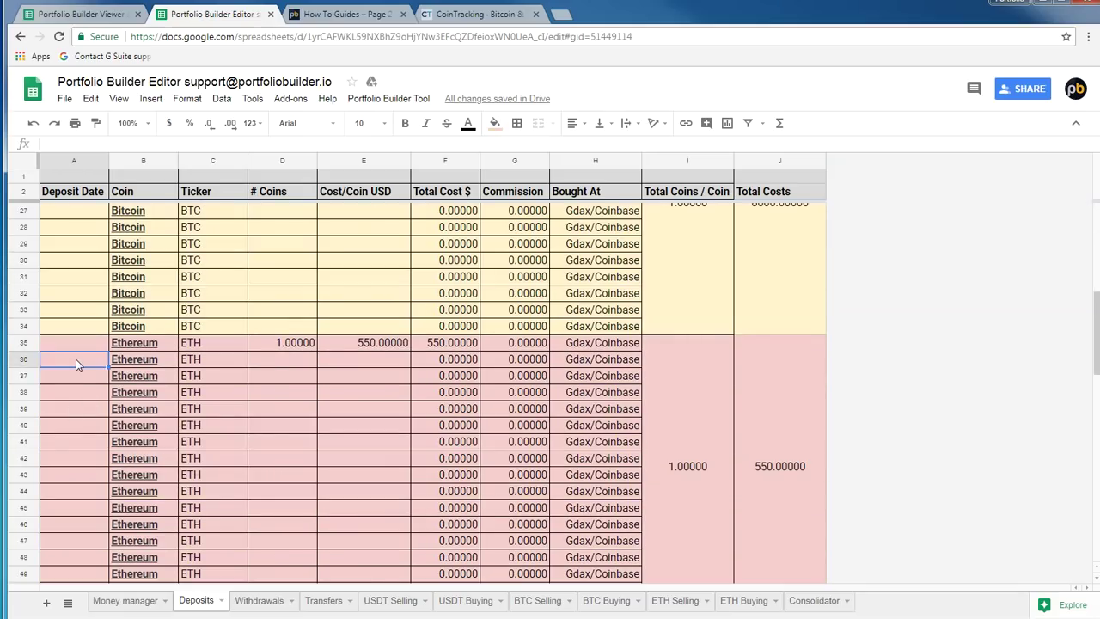
{"action": "scroll", "coordinate": [77, 361], "scroll_direction": "down", "scroll_amount": 4}
{"action": "scroll", "coordinate": [78, 326], "scroll_direction": "down", "scroll_amount": 4}
{"action": "scroll", "coordinate": [65, 249], "scroll_direction": "down", "scroll_amount": 3}
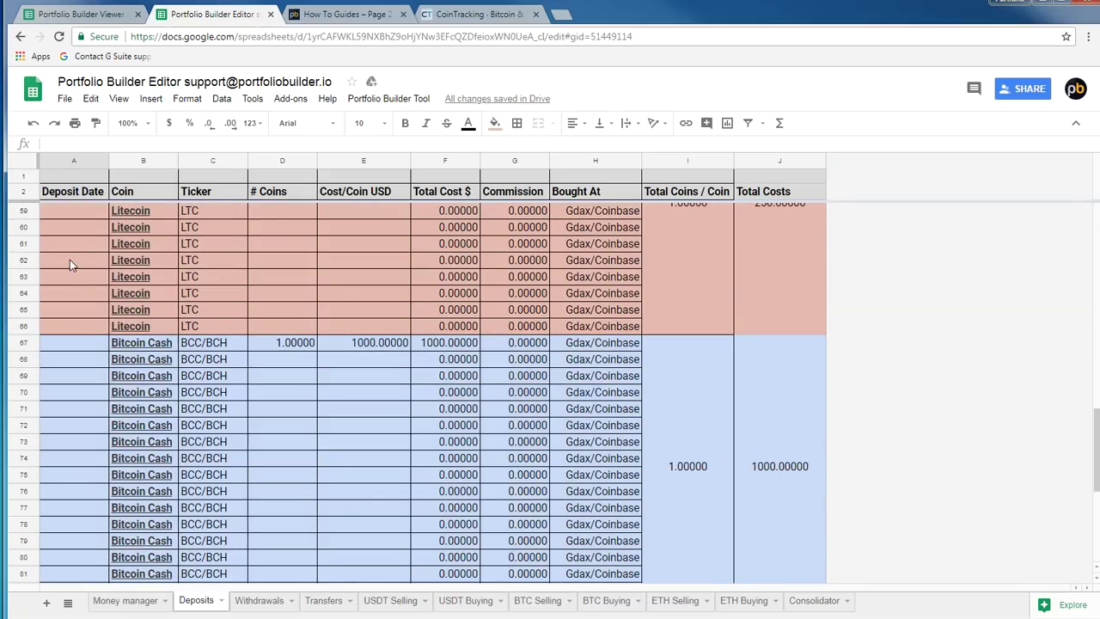
{"action": "left_click", "coordinate": [74, 347]}
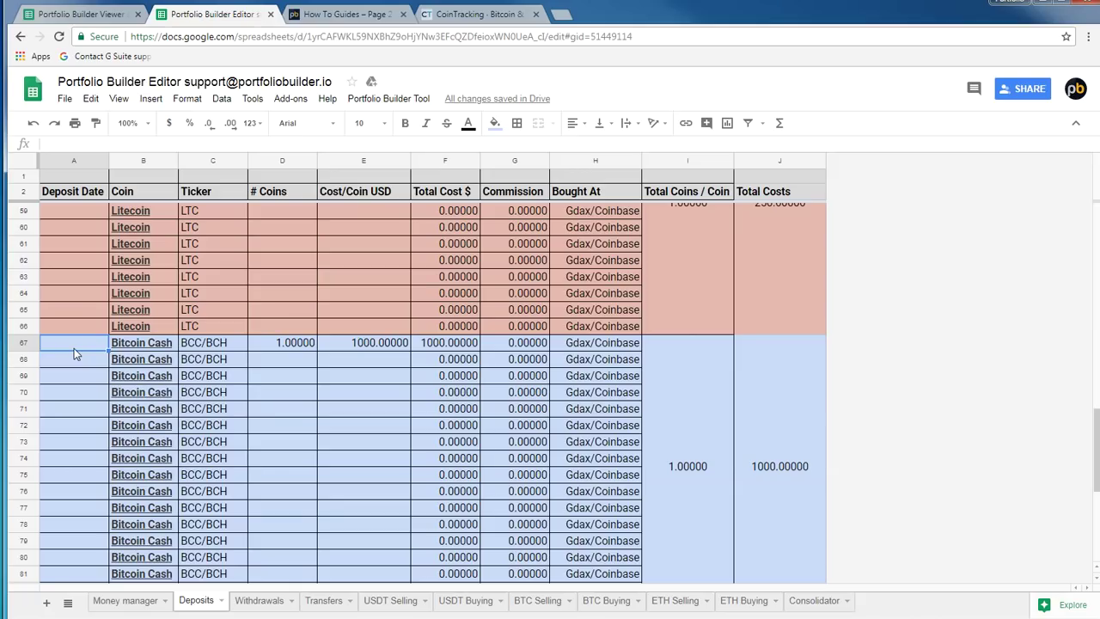
Flip through the BTC Selling, BTC Buying, Deposits and USDT Selling sheets
{"action": "left_click", "coordinate": [537, 601]}
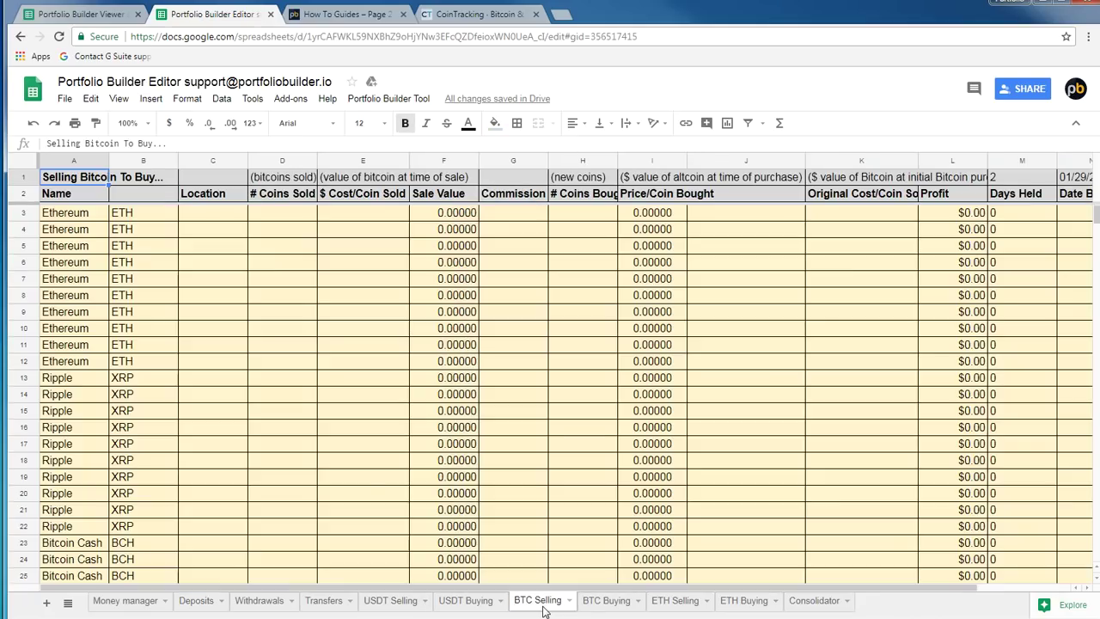
{"action": "left_click", "coordinate": [606, 600]}
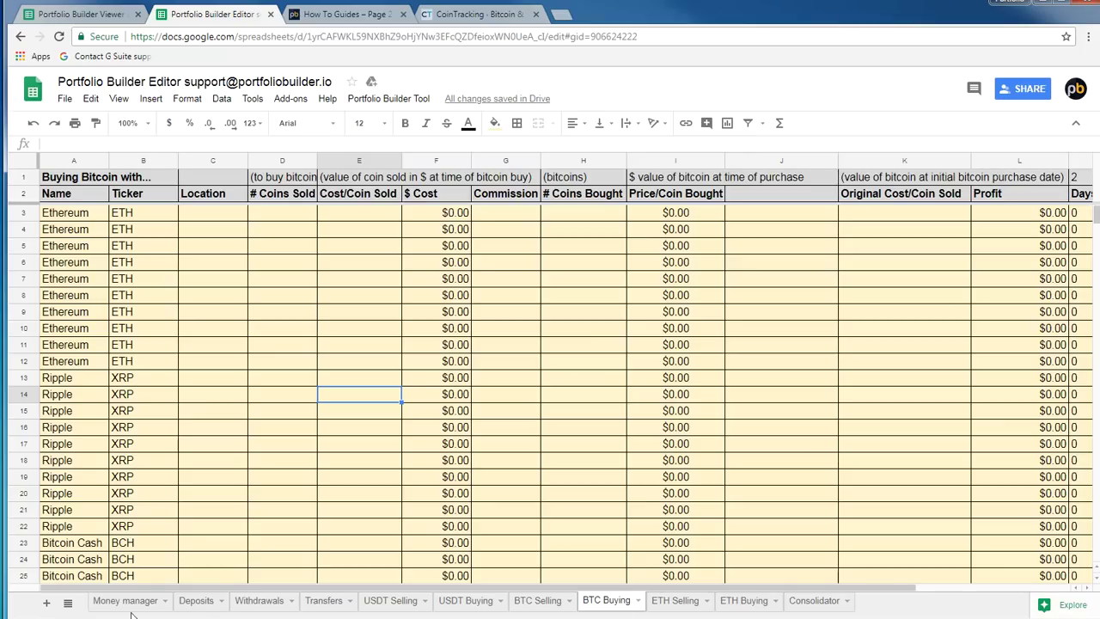
{"action": "left_click", "coordinate": [205, 600]}
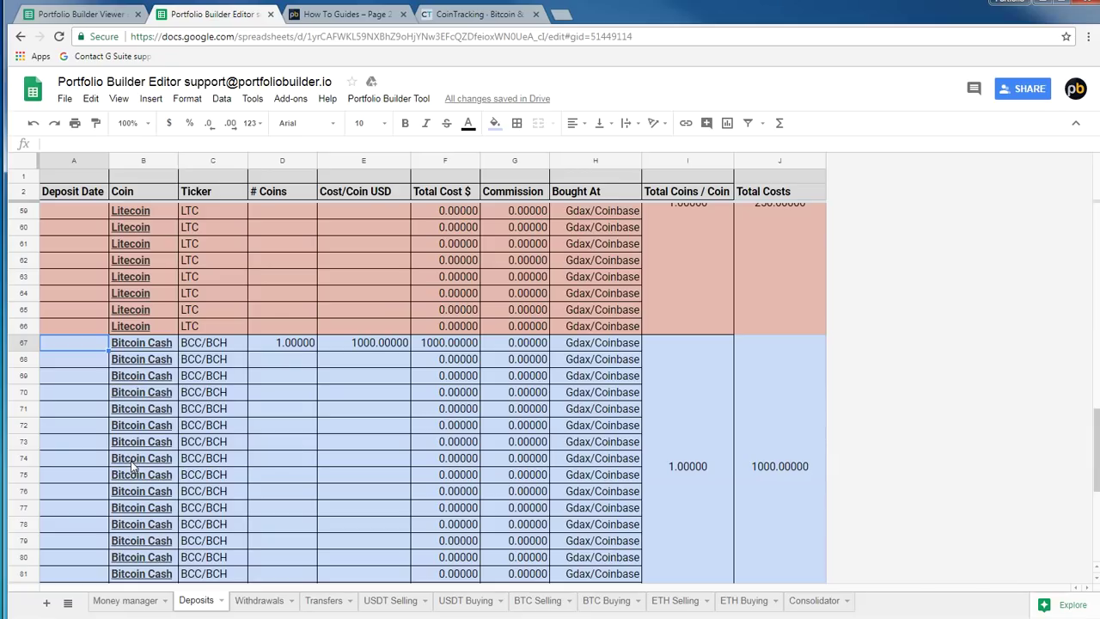
{"action": "left_click", "coordinate": [376, 605]}
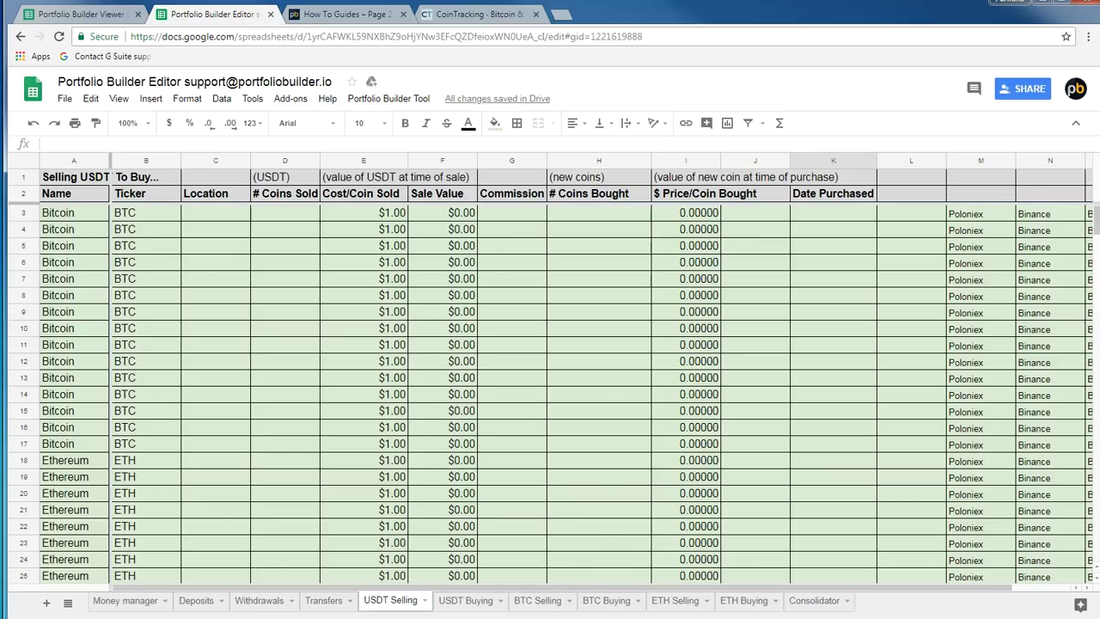
Back on Deposits, check the Bitcoin Cash count in D67 and Ethereum's 550 cost per coin
{"action": "left_click", "coordinate": [196, 600]}
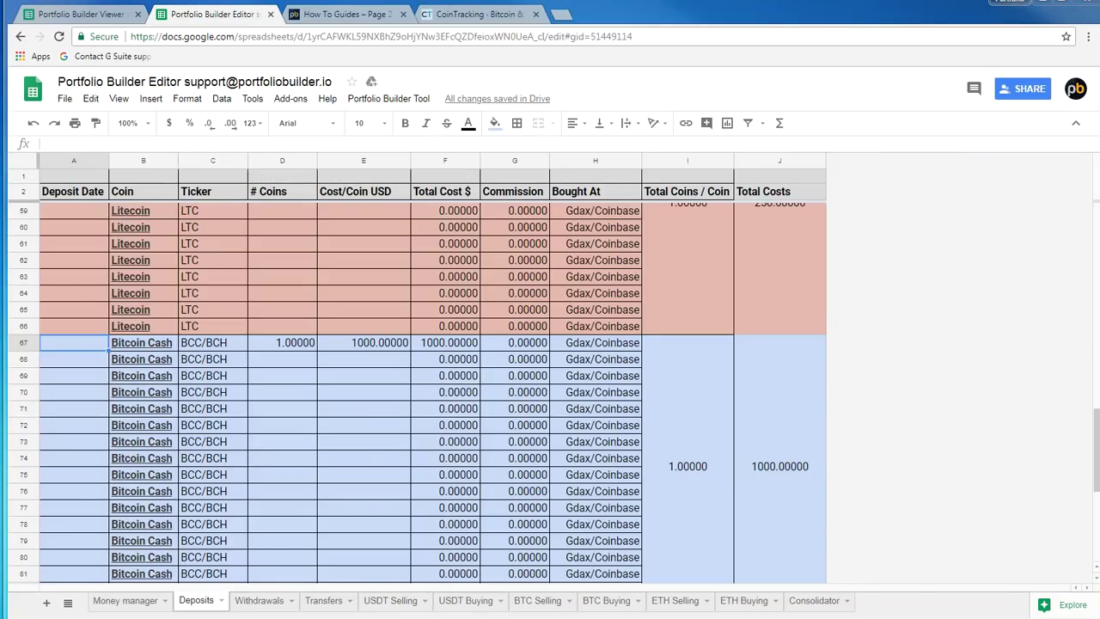
{"action": "left_click", "coordinate": [262, 344]}
{"action": "scroll", "coordinate": [267, 336], "scroll_direction": "up", "scroll_amount": 4}
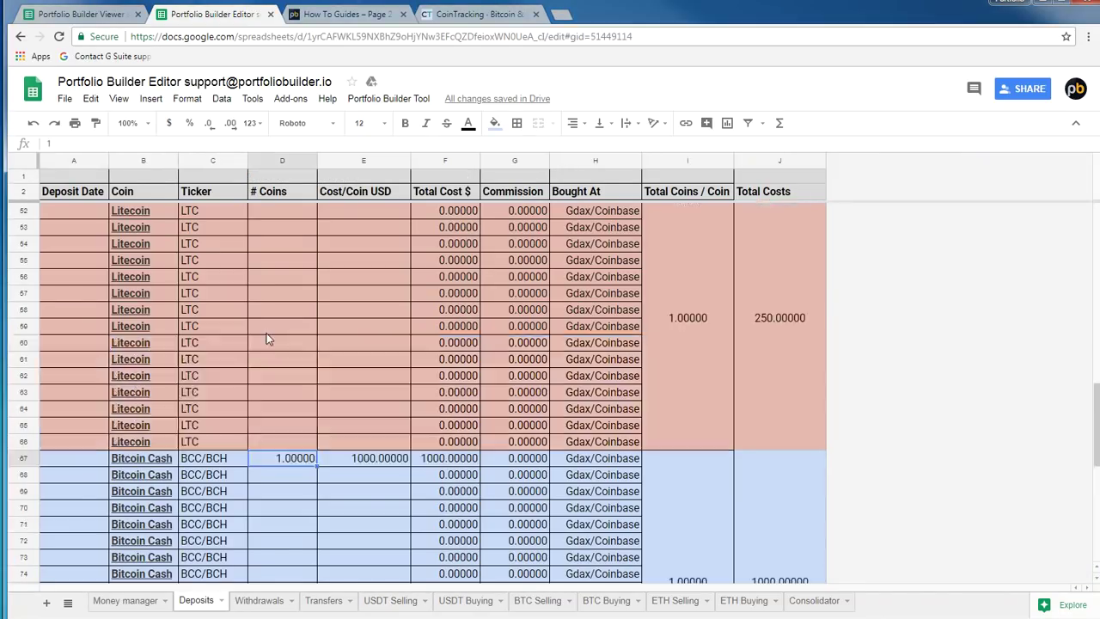
{"action": "left_click", "coordinate": [342, 419]}
{"action": "scroll", "coordinate": [356, 391], "scroll_direction": "up", "scroll_amount": 5}
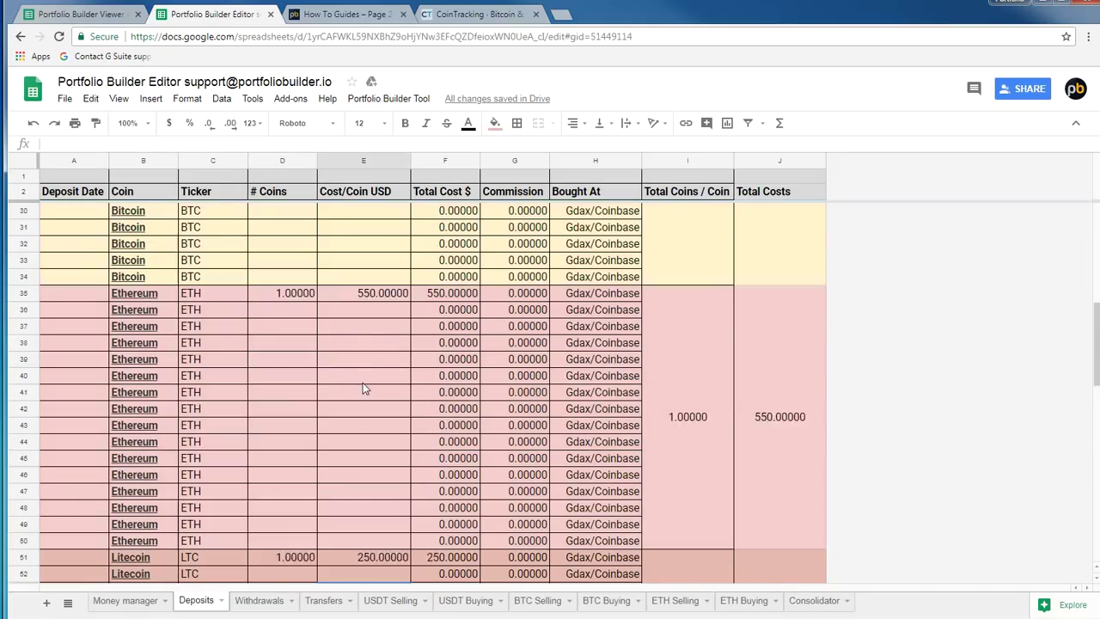
{"action": "left_click", "coordinate": [359, 456]}
{"action": "scroll", "coordinate": [361, 434], "scroll_direction": "up", "scroll_amount": 4}
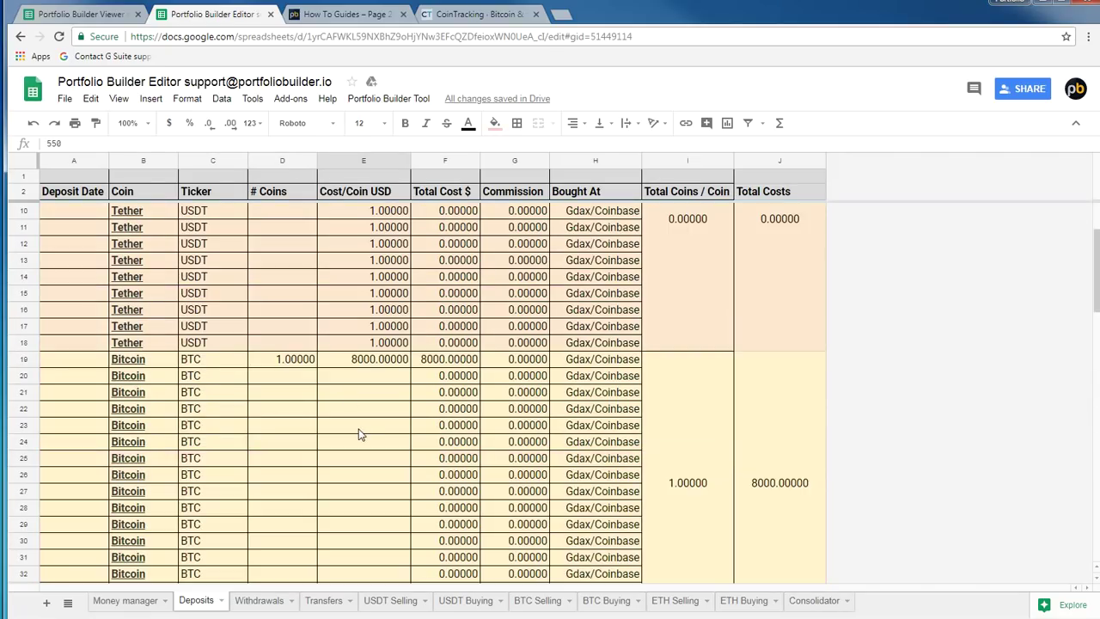
Glance at the Viewer spreadsheet, then return to the Editor and open Money manager
{"action": "left_click", "coordinate": [64, 13]}
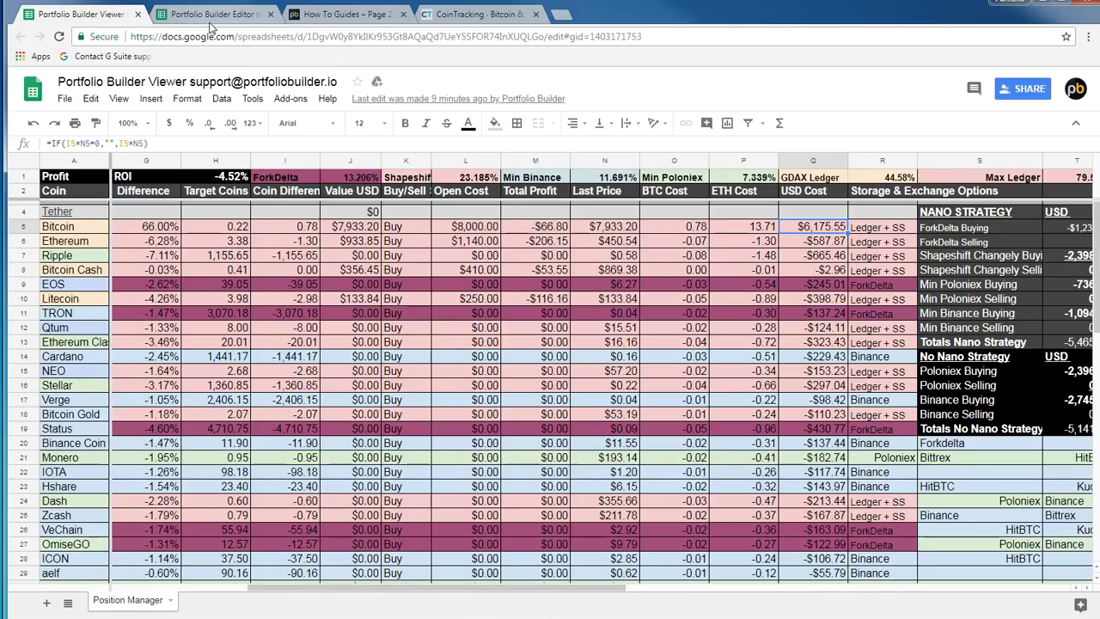
{"action": "left_click", "coordinate": [213, 14]}
{"action": "left_click", "coordinate": [329, 376]}
{"action": "scroll", "coordinate": [214, 515], "scroll_direction": "down", "scroll_amount": 1}
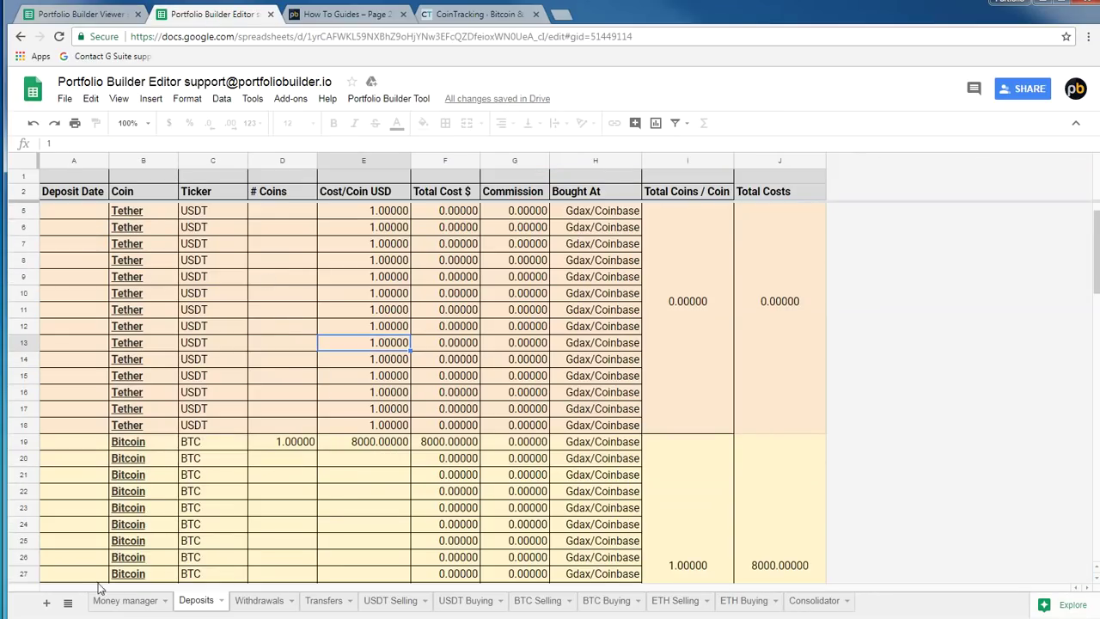
{"action": "left_click", "coordinate": [123, 601]}
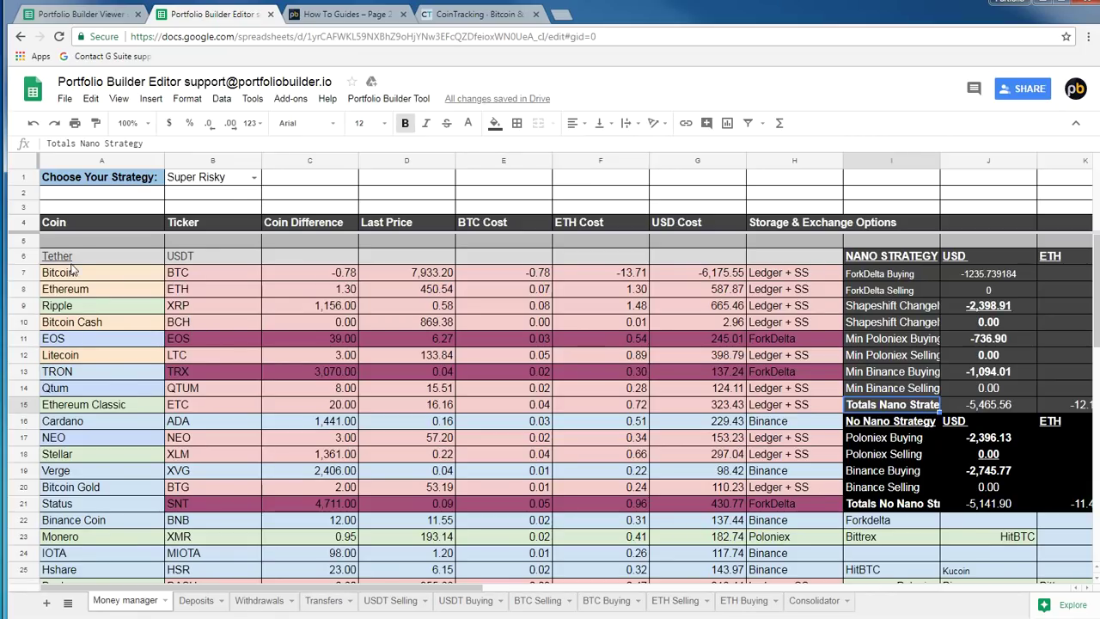
Review the Ethereum, Bitcoin Cash and Litecoin coin differences, with Ethereum at 1.30
{"action": "left_click", "coordinate": [76, 326]}
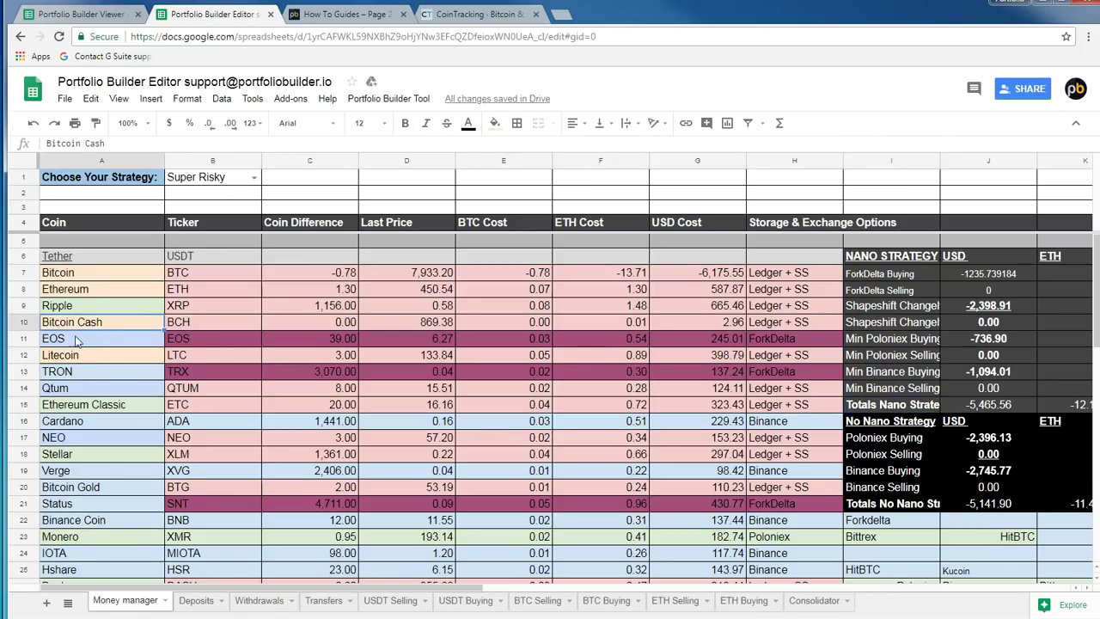
{"action": "left_click", "coordinate": [74, 357]}
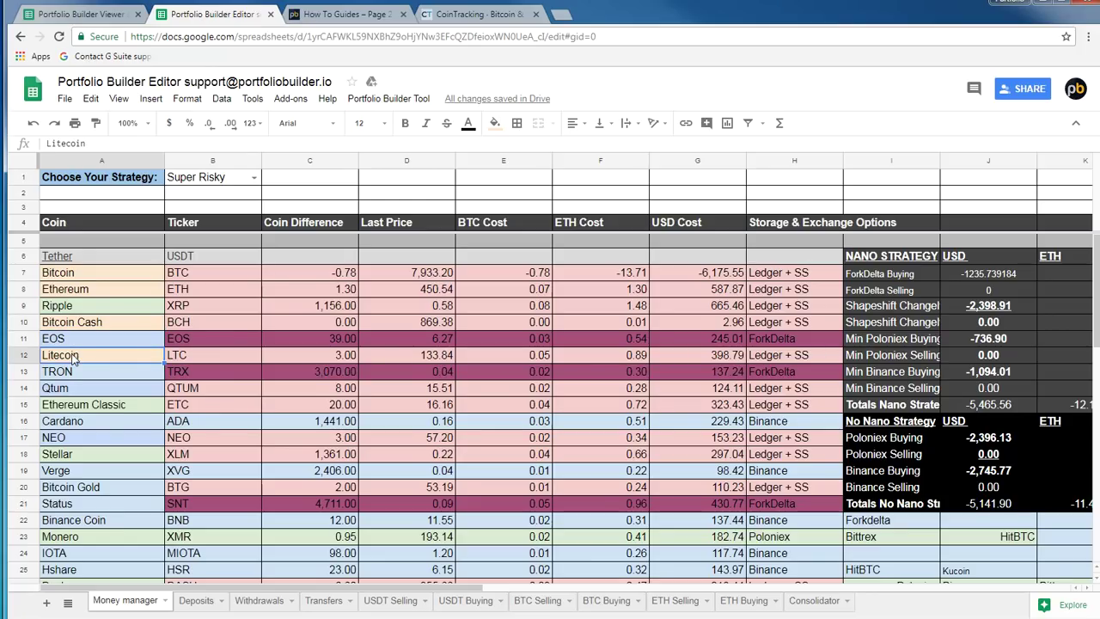
{"action": "left_click", "coordinate": [87, 324]}
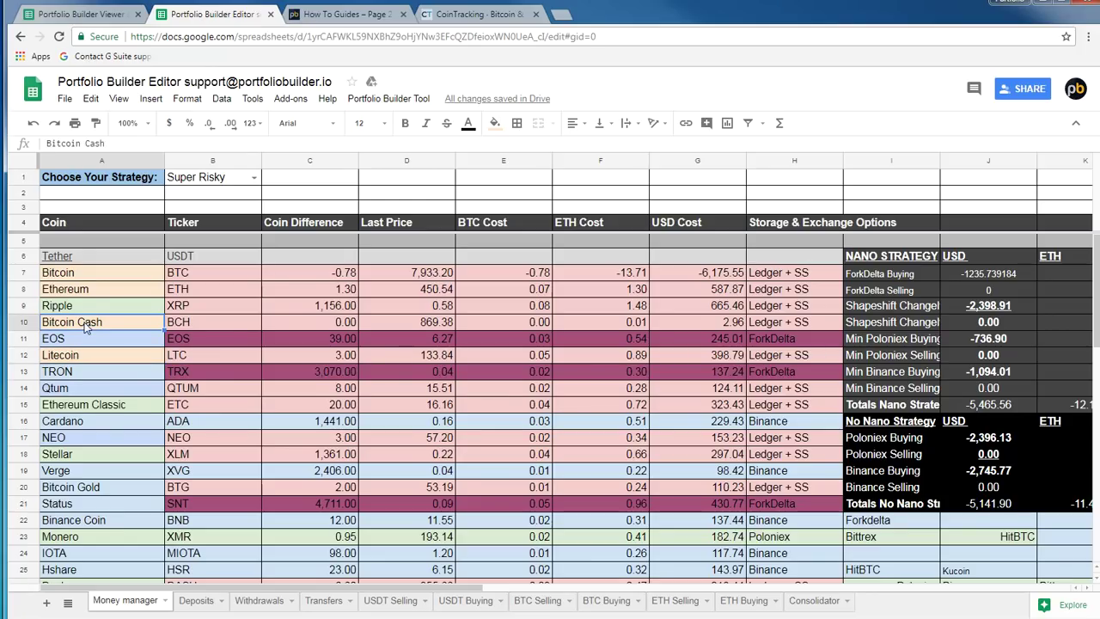
{"action": "left_click", "coordinate": [84, 296]}
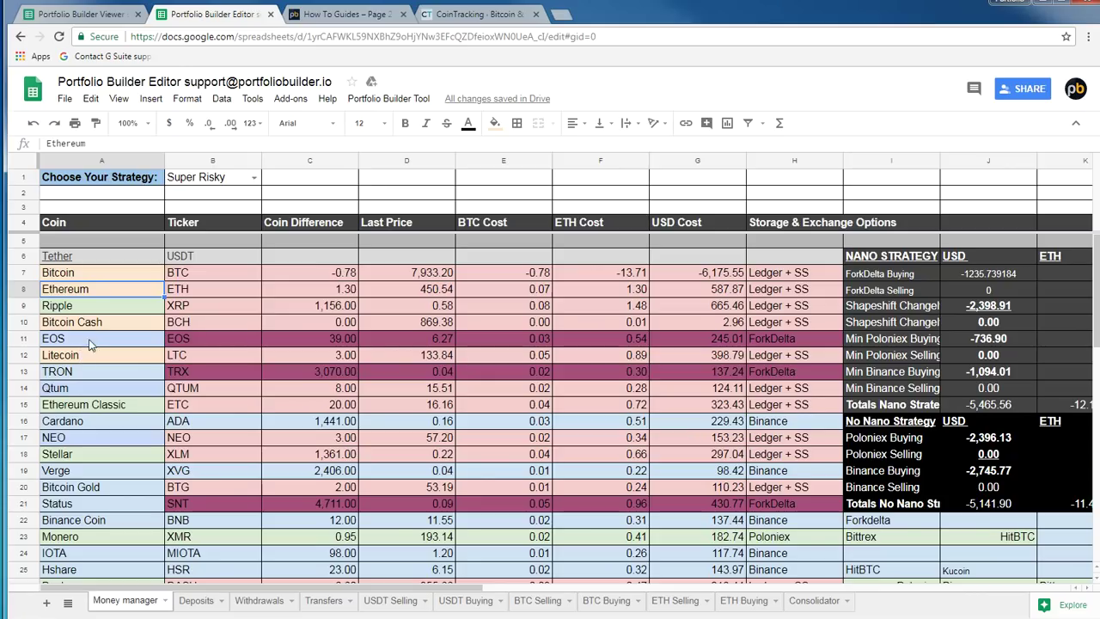
{"action": "left_click", "coordinate": [86, 324]}
{"action": "left_click", "coordinate": [325, 328]}
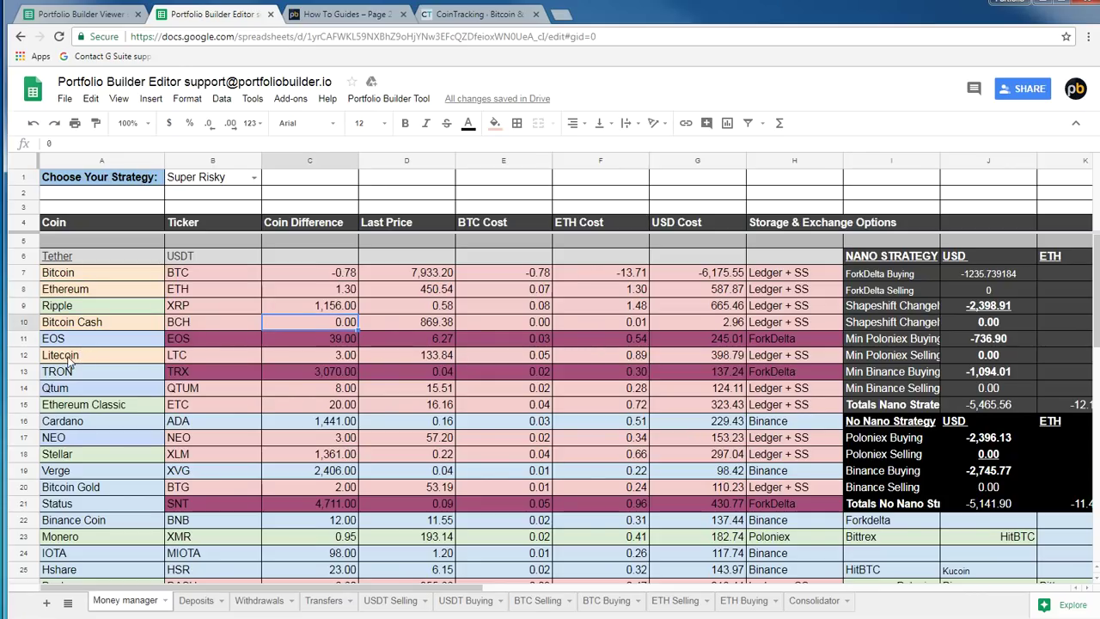
{"action": "left_click", "coordinate": [69, 359]}
{"action": "left_click", "coordinate": [318, 356]}
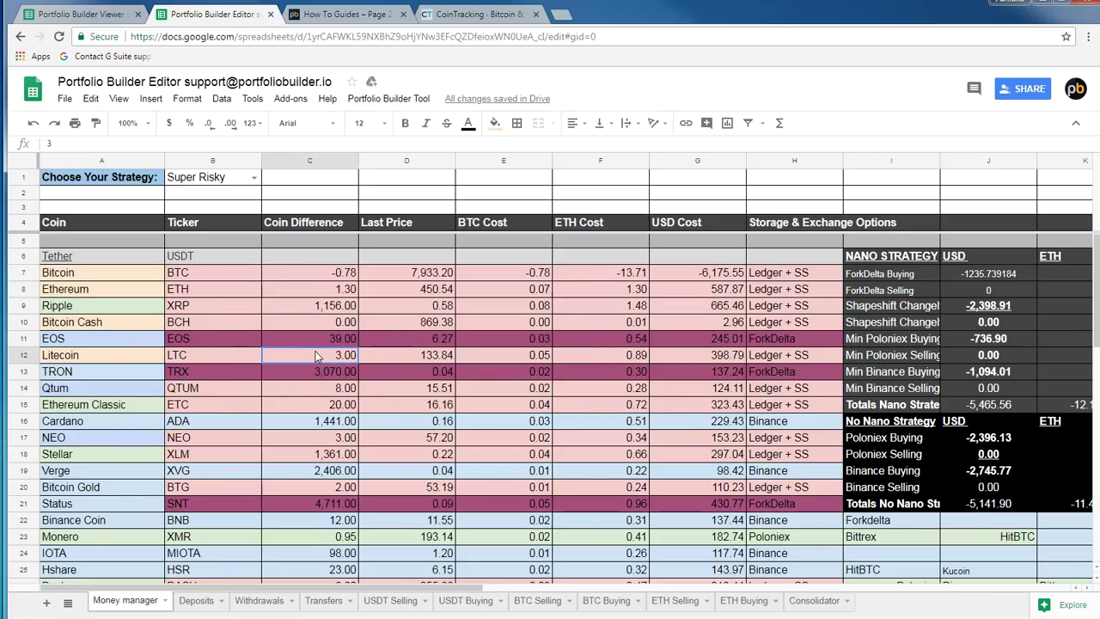
{"action": "left_click", "coordinate": [298, 271]}
{"action": "left_click", "coordinate": [310, 294]}
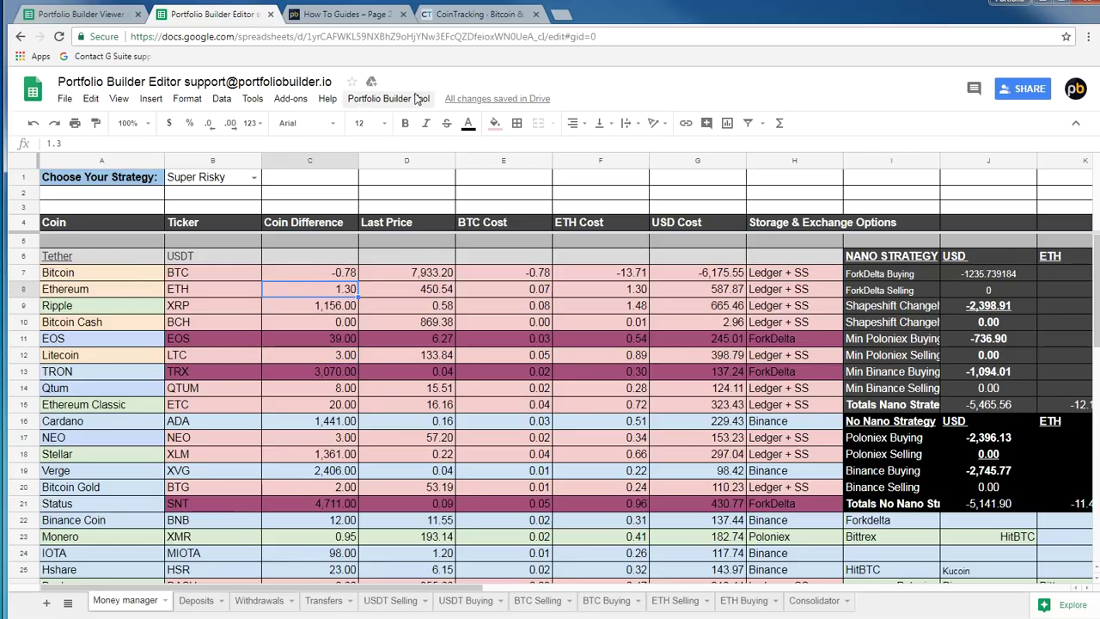
Inspect the ForkDelta Buying USD and Min Binance Buying ETH figures, then go to BTC Selling
{"action": "scroll", "coordinate": [393, 341], "scroll_direction": "down", "scroll_amount": 2}
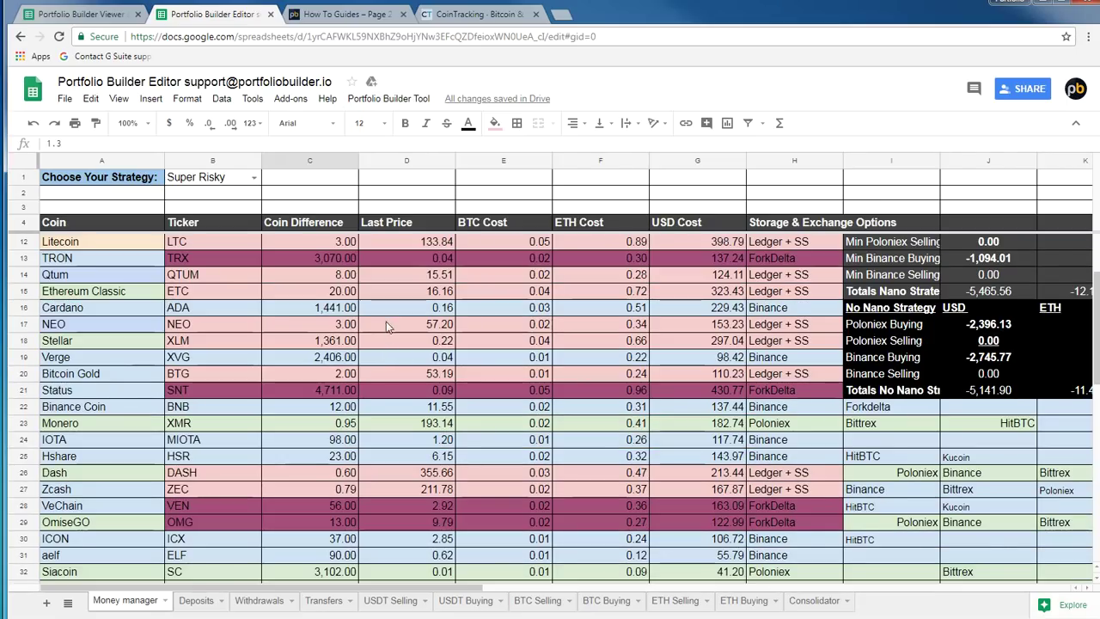
{"action": "scroll", "coordinate": [391, 339], "scroll_direction": "up", "scroll_amount": 2}
{"action": "left_click", "coordinate": [879, 285]}
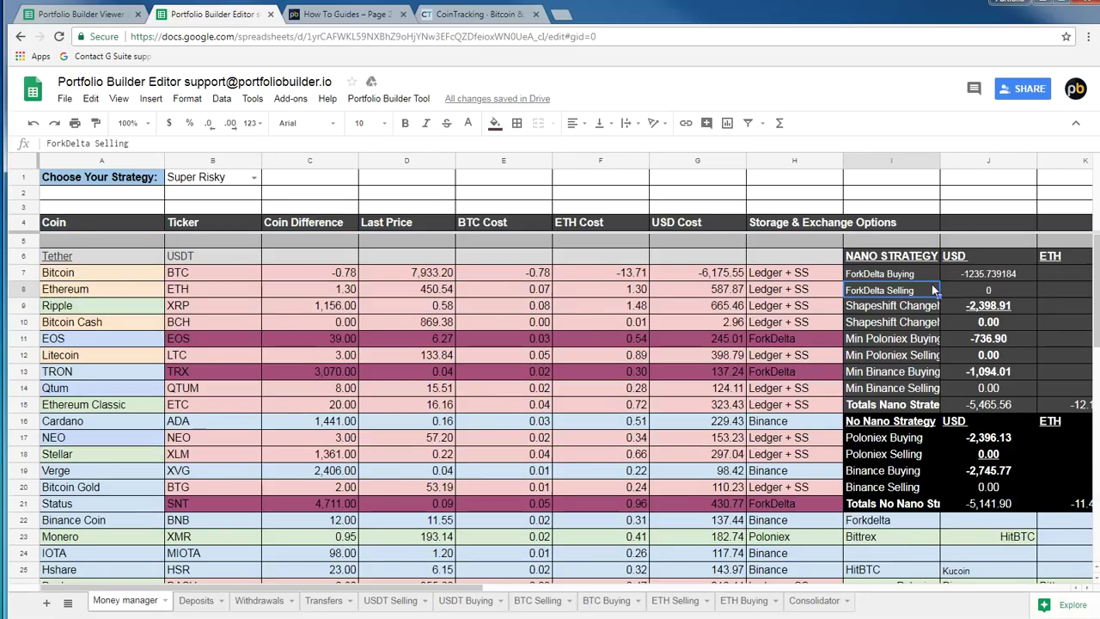
{"action": "left_click", "coordinate": [989, 274]}
{"action": "key", "text": "Right"}
{"action": "key", "text": "Down"}
{"action": "key", "text": "Down"}
{"action": "key", "text": "Down"}
{"action": "key", "text": "Down"}
{"action": "key", "text": "Down"}
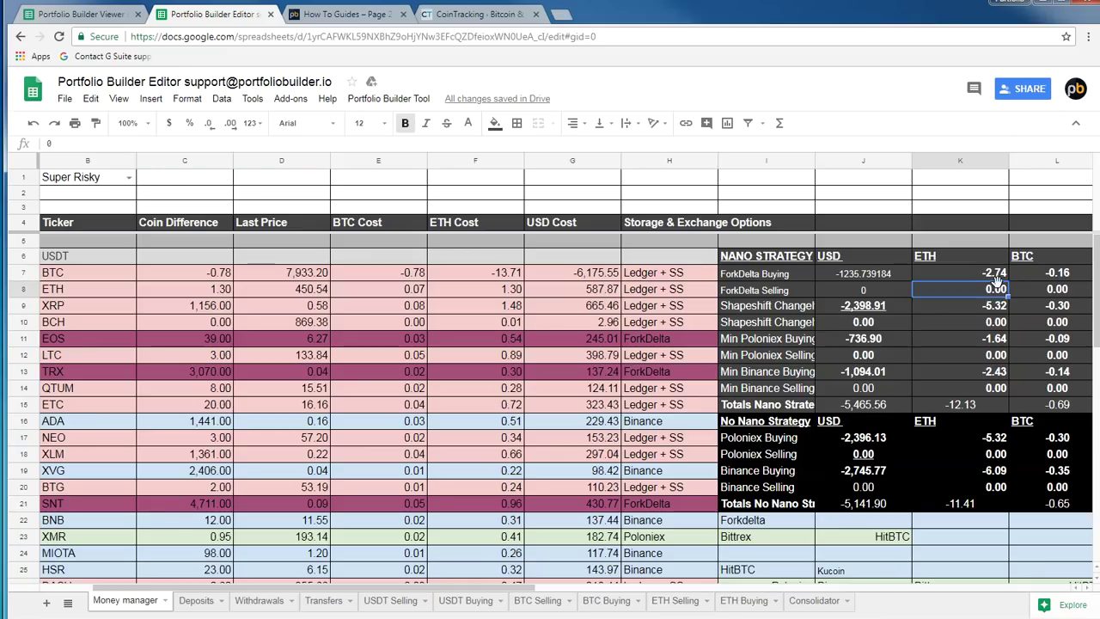
{"action": "key", "text": "Down"}
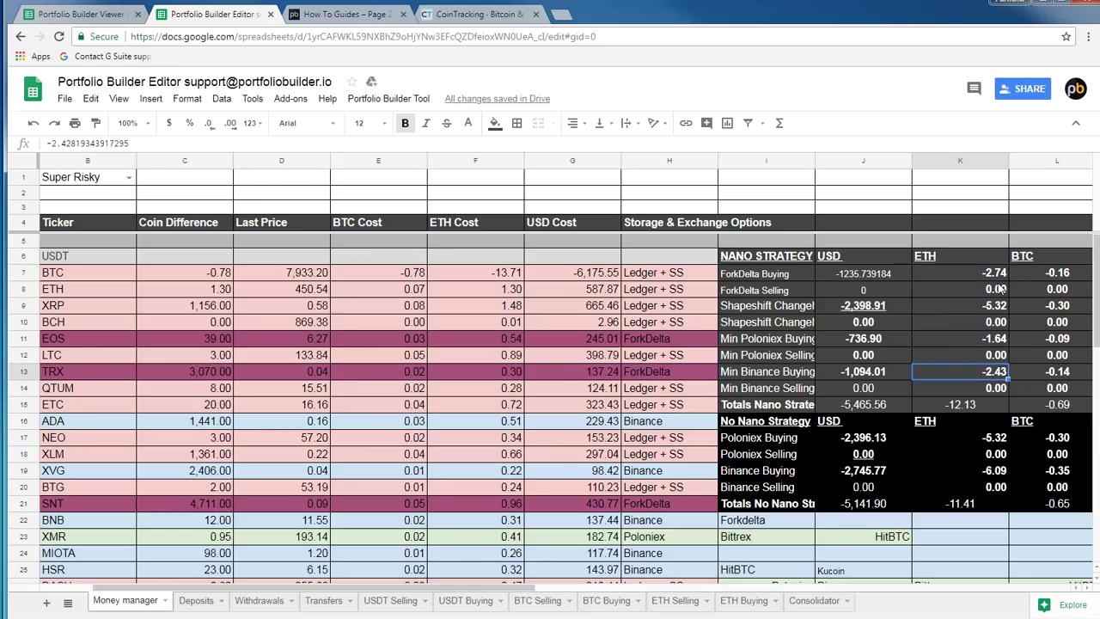
{"action": "left_click", "coordinate": [536, 603]}
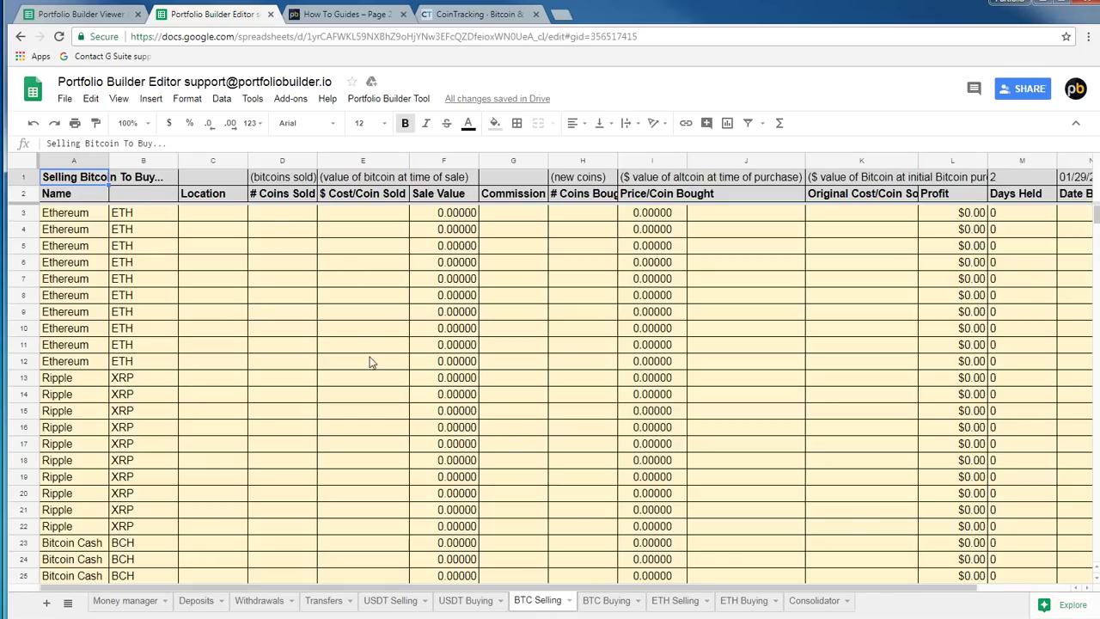
Look over the coins sold column on the ETH Selling sheet
{"action": "left_click", "coordinate": [669, 607]}
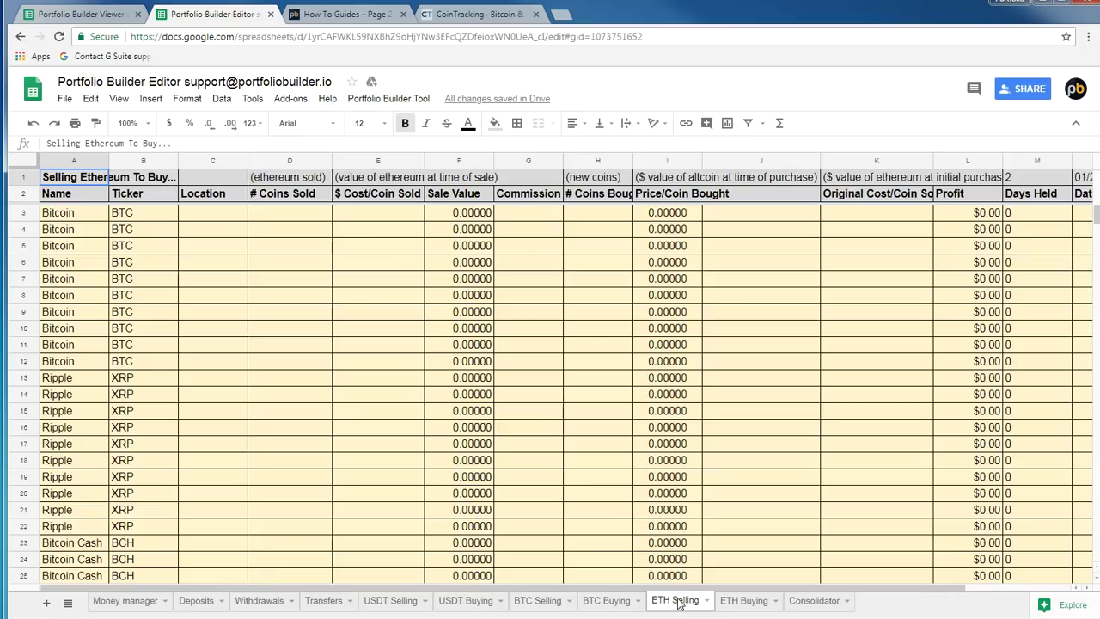
{"action": "left_click", "coordinate": [263, 379]}
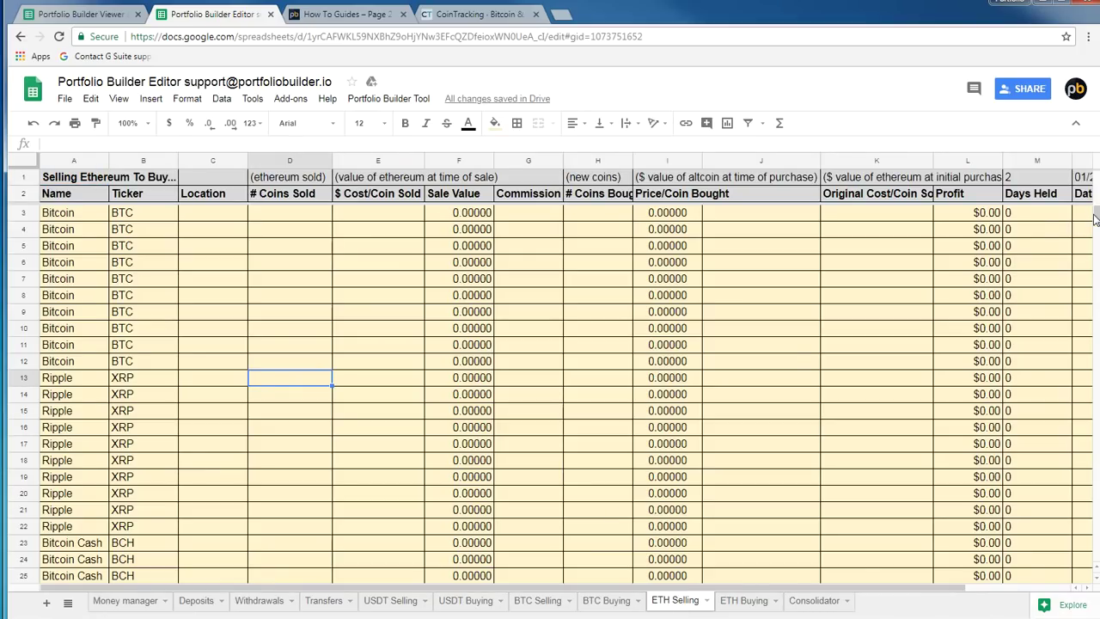
{"action": "left_click_drag", "start_coordinate": [1097, 220], "coordinate": [1091, 563]}
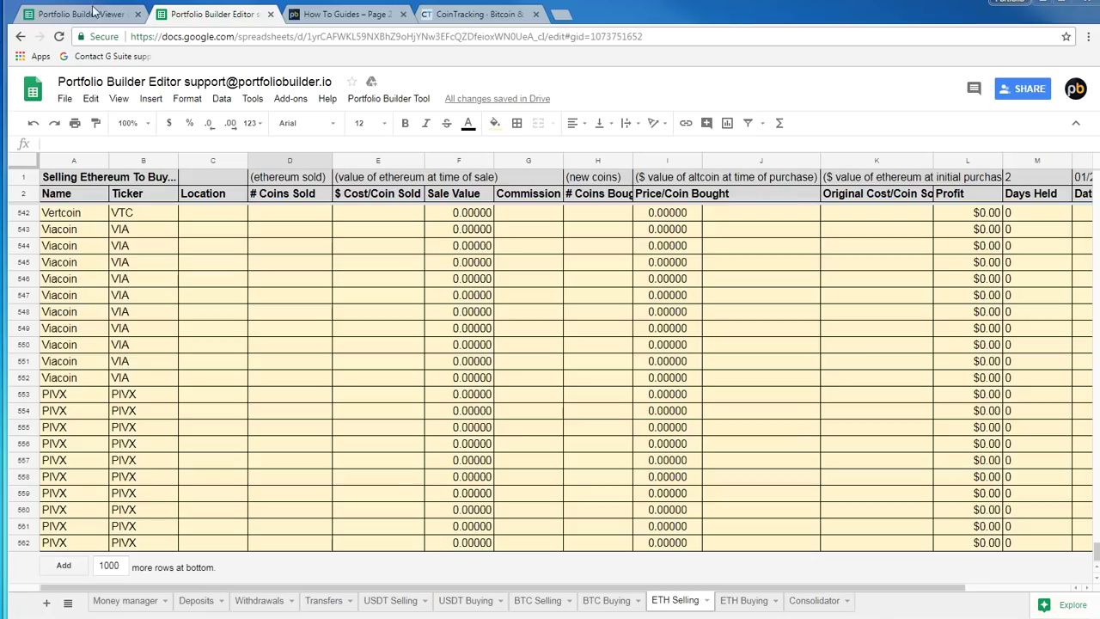
Back on Money manager, review the coin rows, including Ethereum's coin difference of 1.30
{"action": "left_click", "coordinate": [120, 600]}
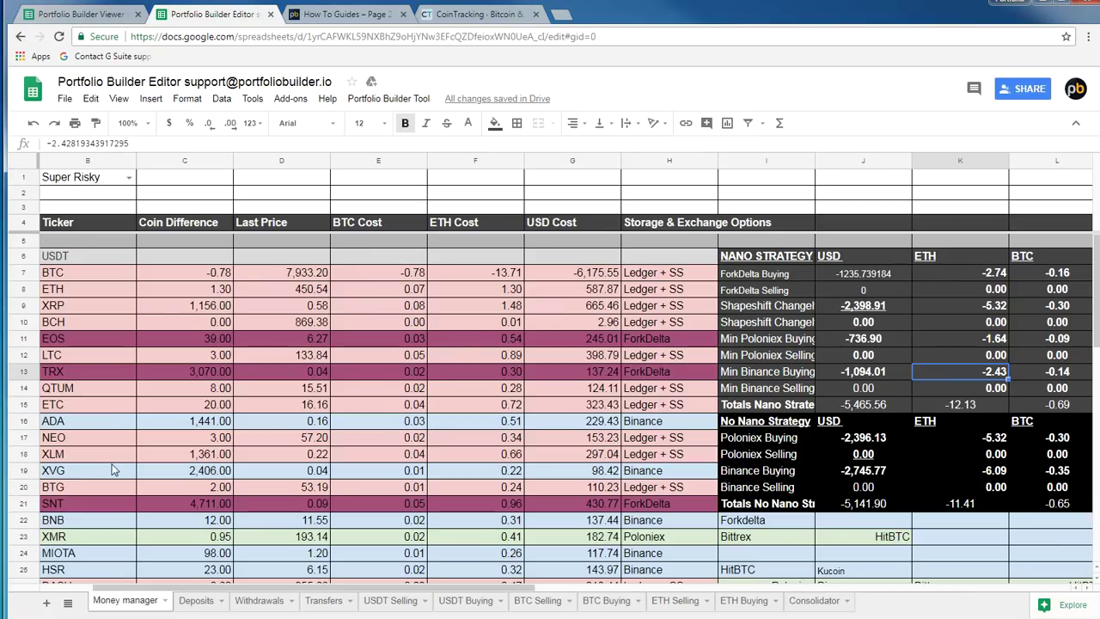
{"action": "left_click", "coordinate": [237, 359]}
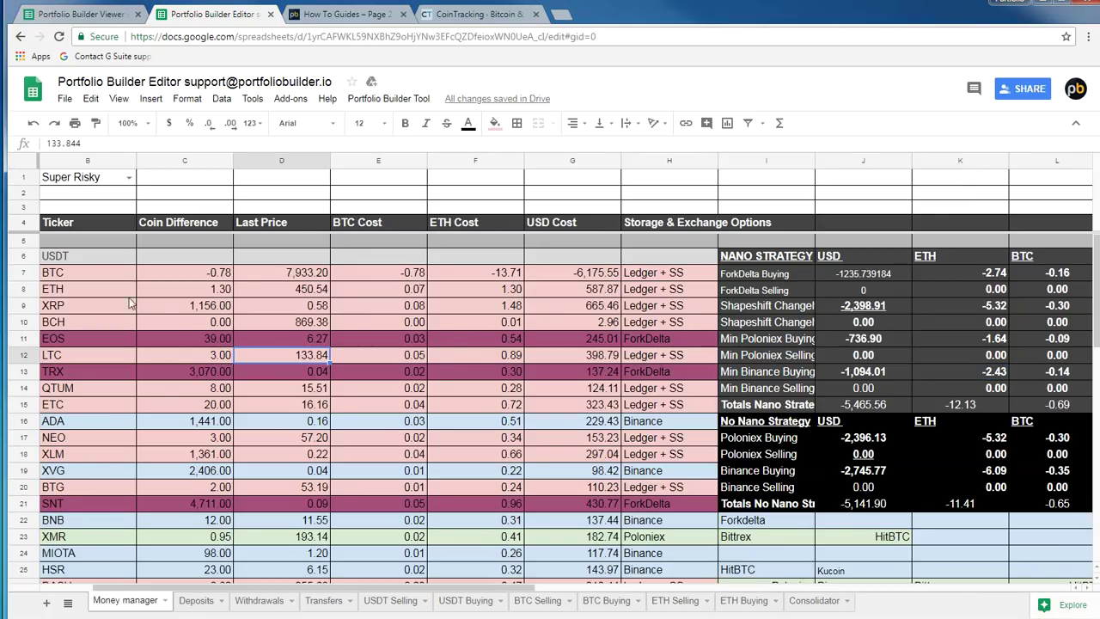
{"action": "left_click", "coordinate": [71, 287]}
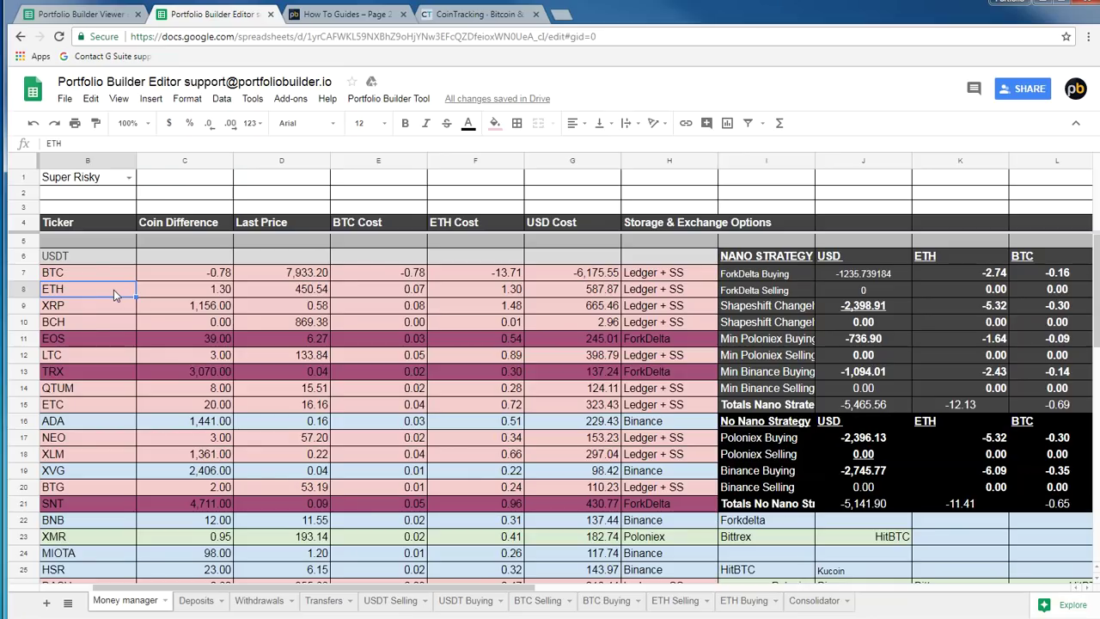
{"action": "left_click", "coordinate": [206, 321]}
{"action": "left_click", "coordinate": [221, 290]}
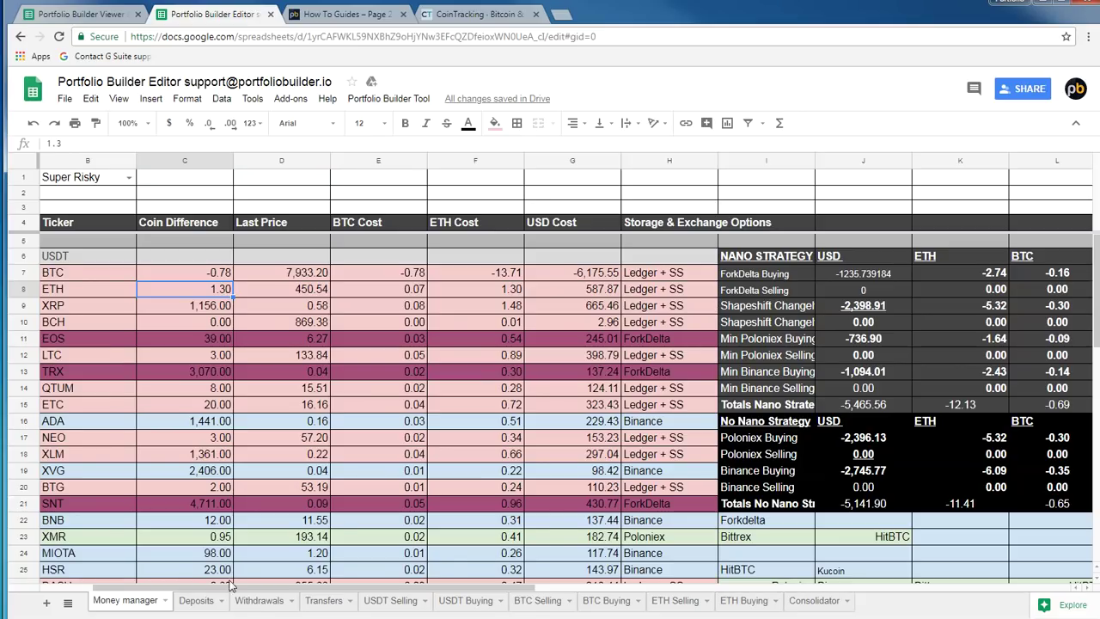
Switch to the Deposits sheet and scroll down through the # Coins column
{"action": "left_click", "coordinate": [186, 600]}
{"action": "left_click", "coordinate": [262, 397]}
{"action": "scroll", "coordinate": [266, 401], "scroll_direction": "down", "scroll_amount": 6}
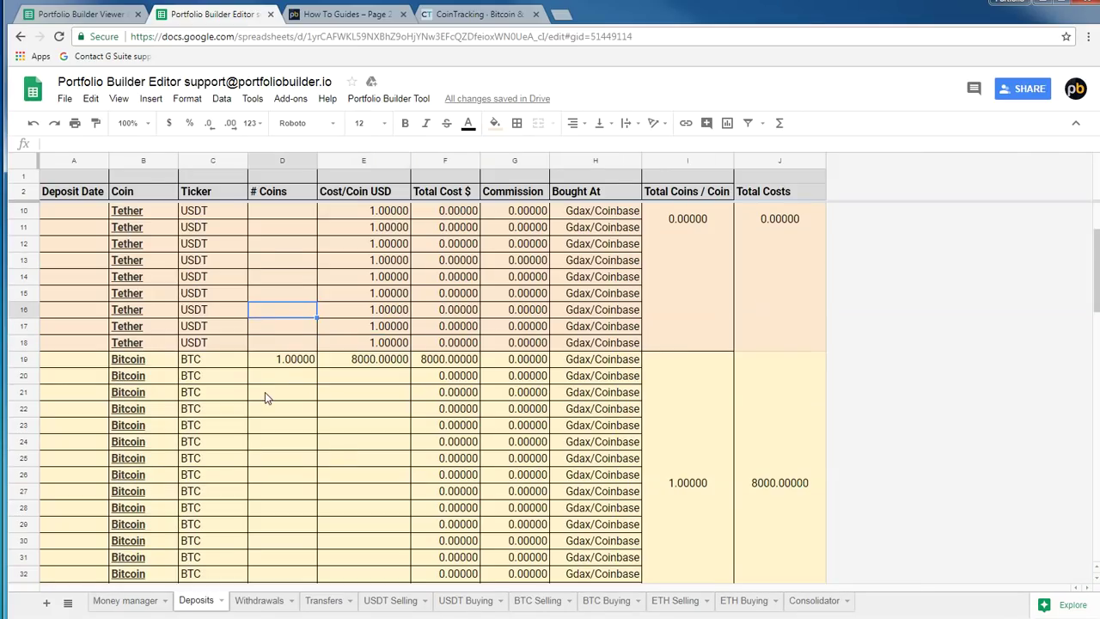
Set the Ethereum deposit to 3 coins in D35 and run Portfolio Builder Tool > Trigger Data Update
{"action": "left_click", "coordinate": [270, 426]}
{"action": "type", "text": "3"}
{"action": "left_click", "coordinate": [269, 388]}
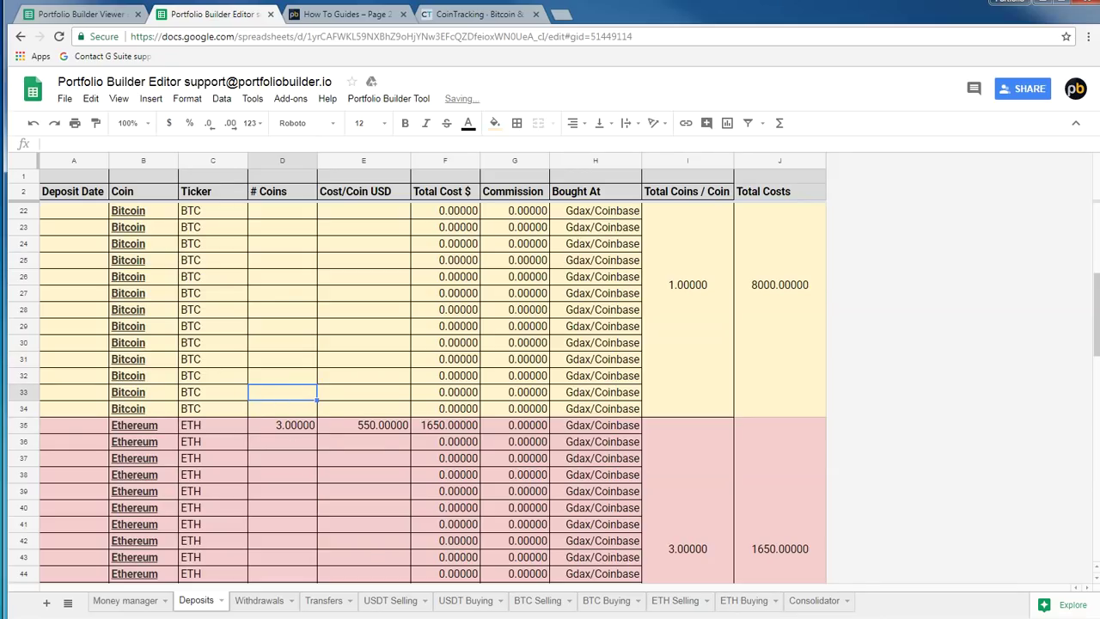
{"action": "left_click", "coordinate": [389, 98]}
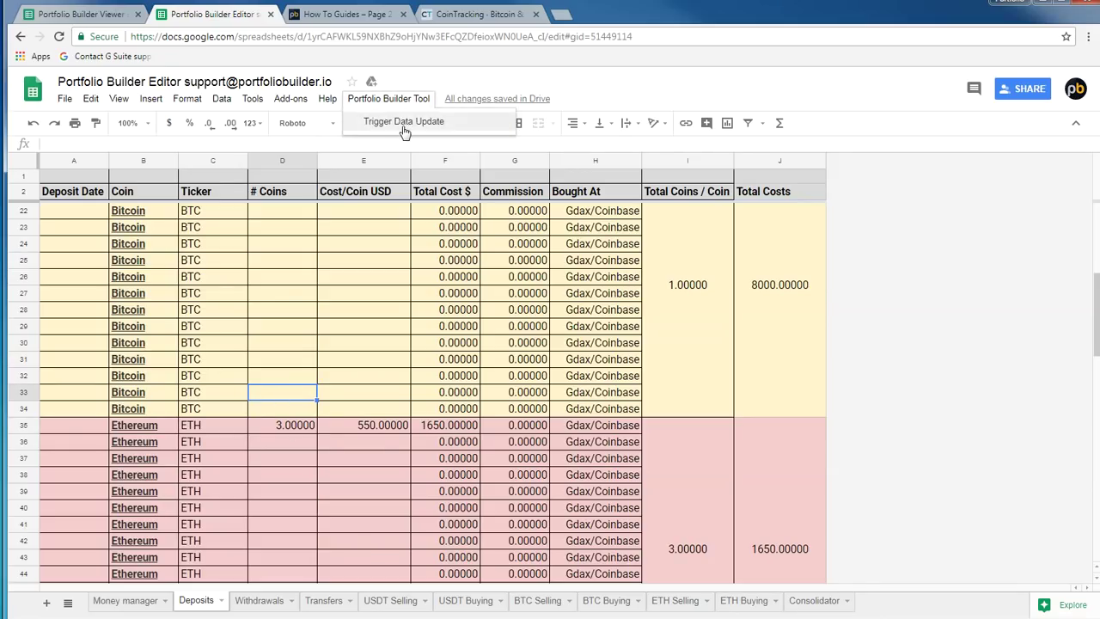
{"action": "left_click", "coordinate": [403, 122]}
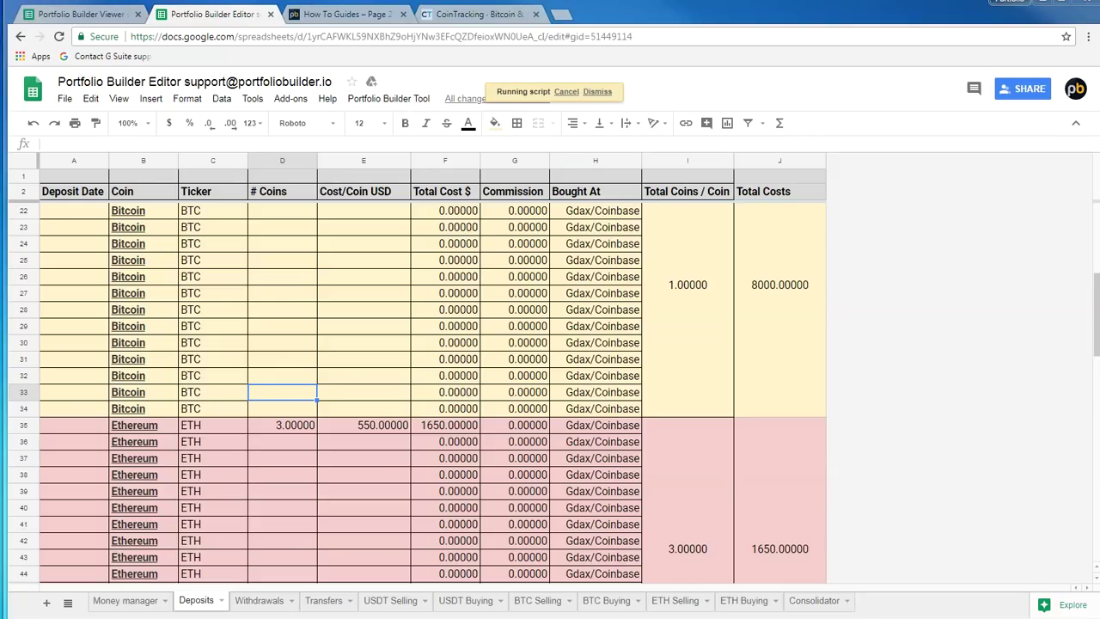
On Money manager, move to Ethereum's coin difference, which now reads -0.36
{"action": "left_click", "coordinate": [125, 600]}
{"action": "left_click", "coordinate": [186, 389]}
{"action": "key", "text": "Left"}
{"action": "key", "text": "Left"}
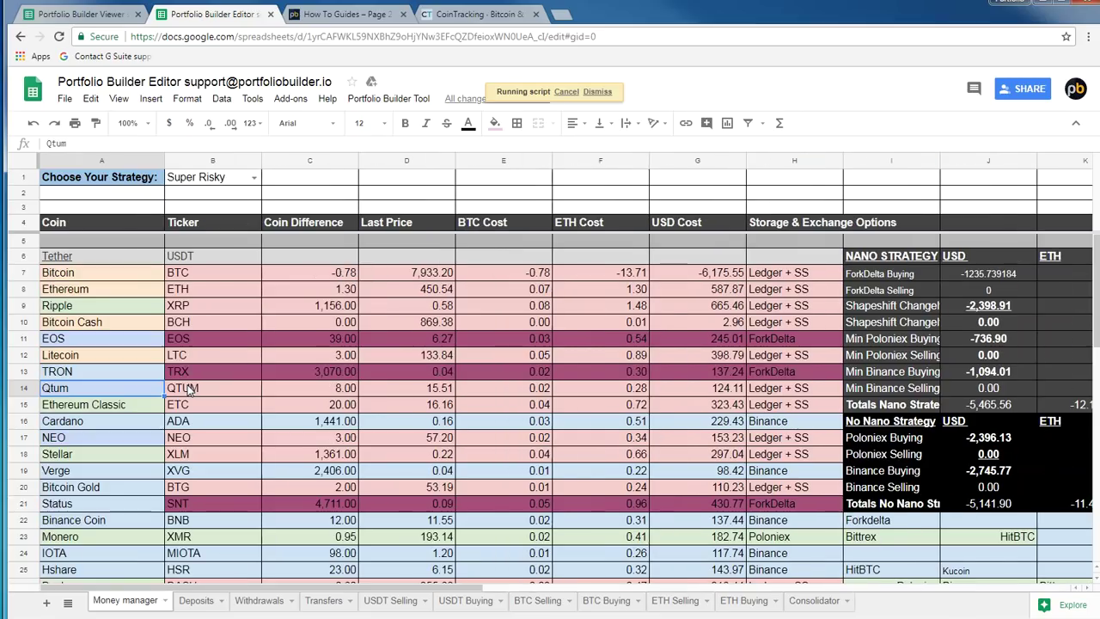
{"action": "key", "text": "Right"}
{"action": "key", "text": "Right"}
{"action": "key", "text": "Right"}
{"action": "key", "text": "Up"}
{"action": "key", "text": "Up"}
{"action": "key", "text": "Up"}
{"action": "key", "text": "Up"}
{"action": "key", "text": "Up"}
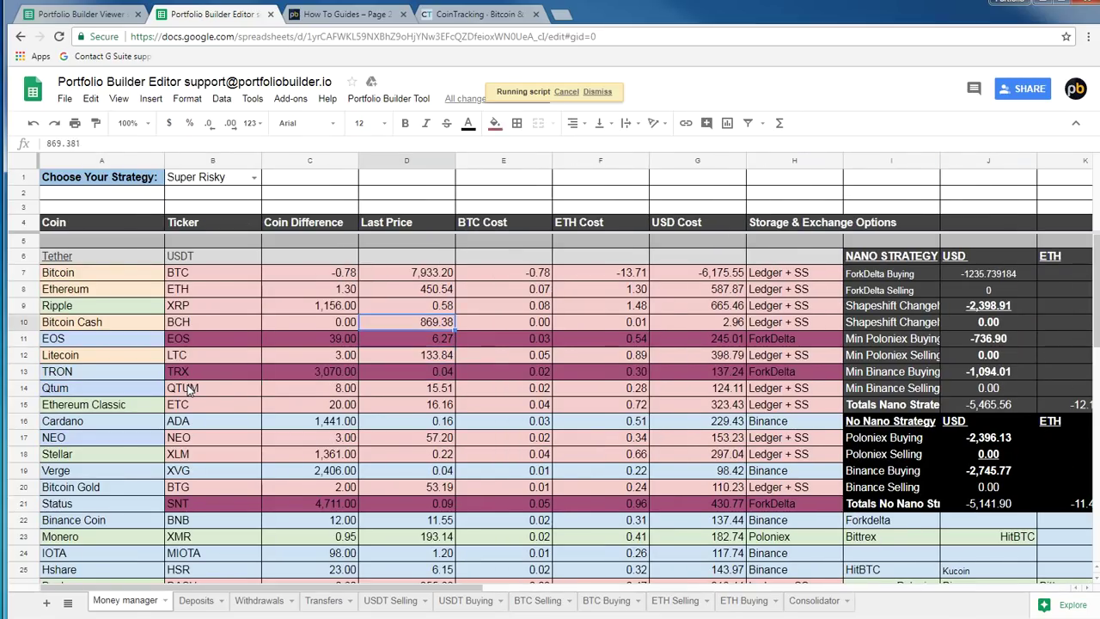
{"action": "key", "text": "Left"}
{"action": "key", "text": "Up"}
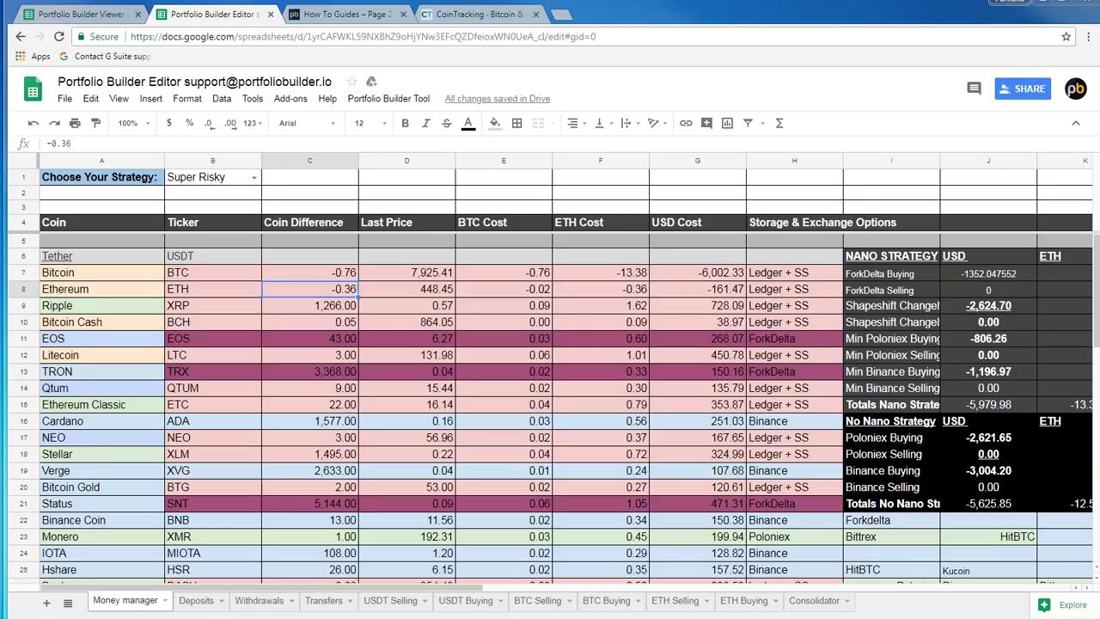
Check the recalculated USD costs for Ethereum and for Litecoin (450.78)
{"action": "left_click", "coordinate": [721, 290]}
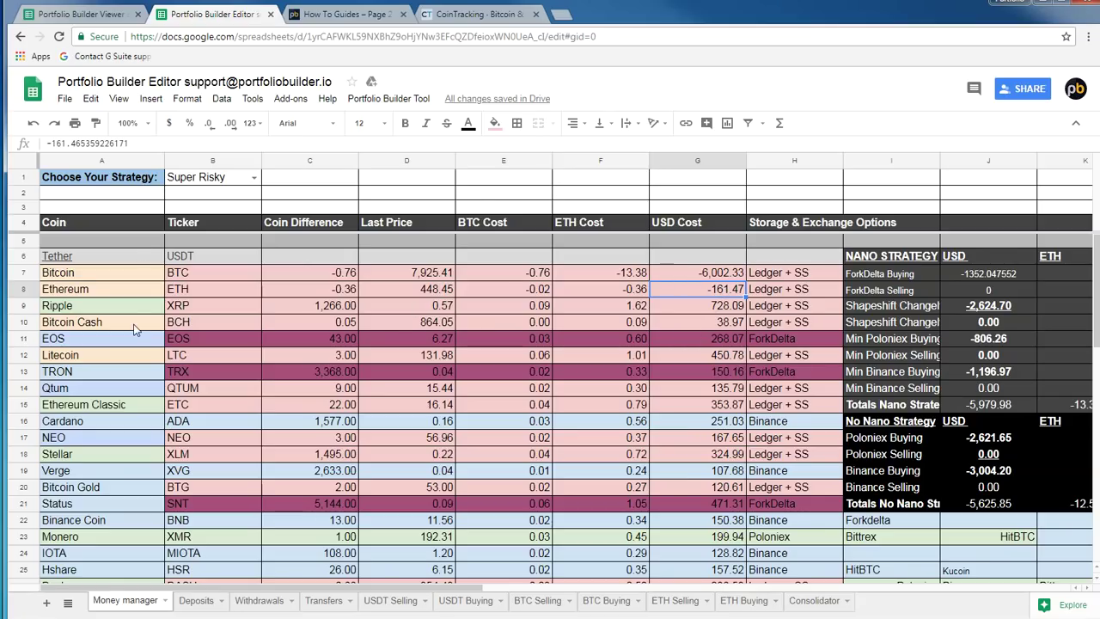
{"action": "left_click", "coordinate": [220, 359]}
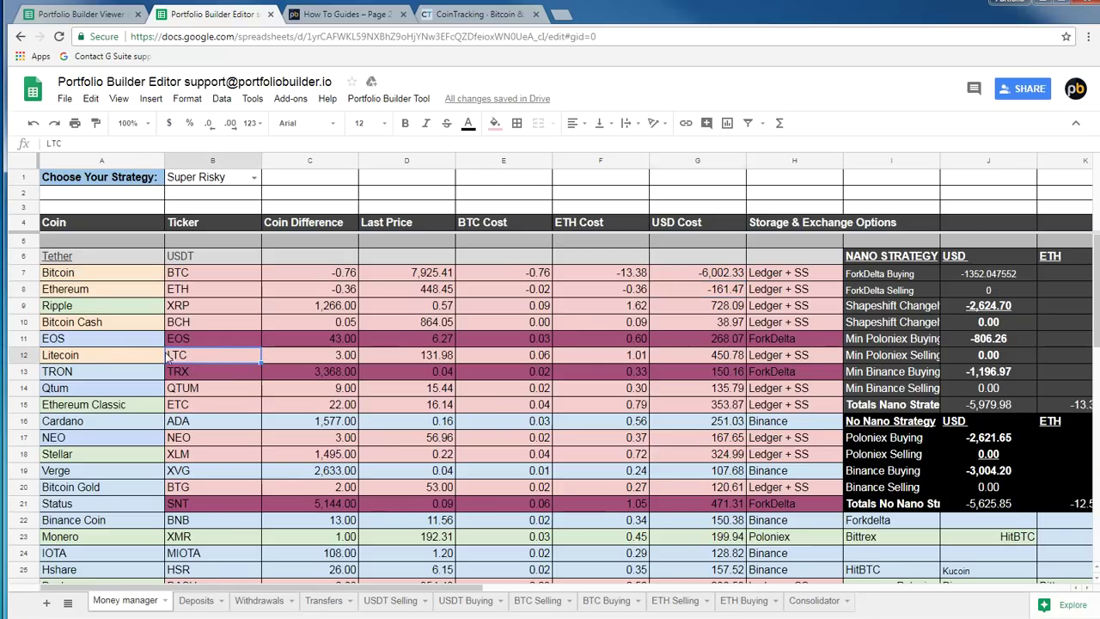
{"action": "left_click", "coordinate": [718, 358]}
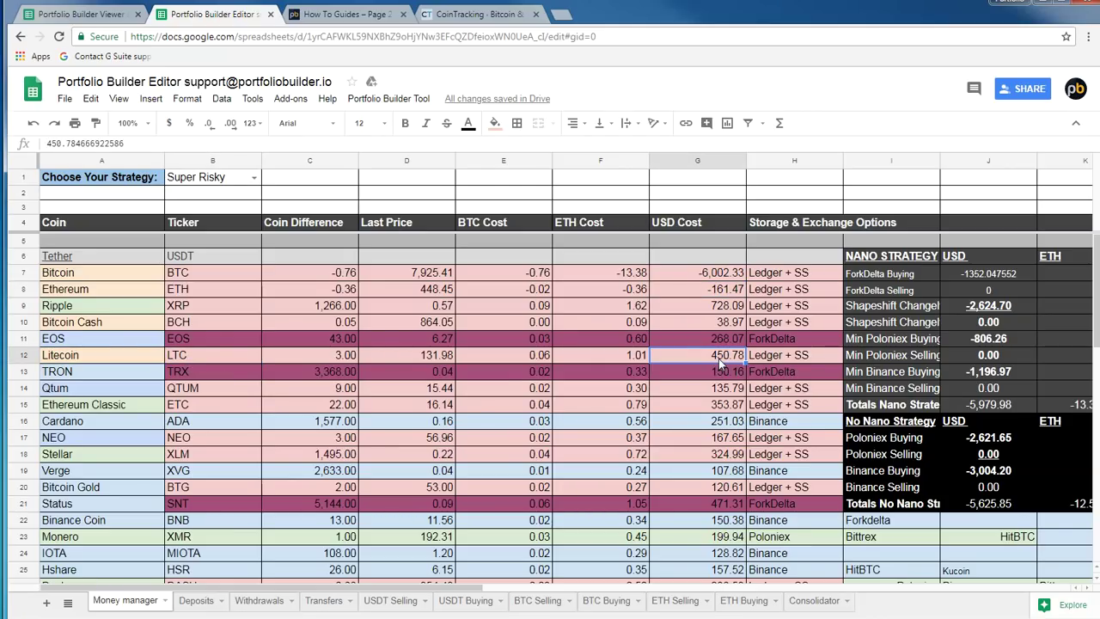
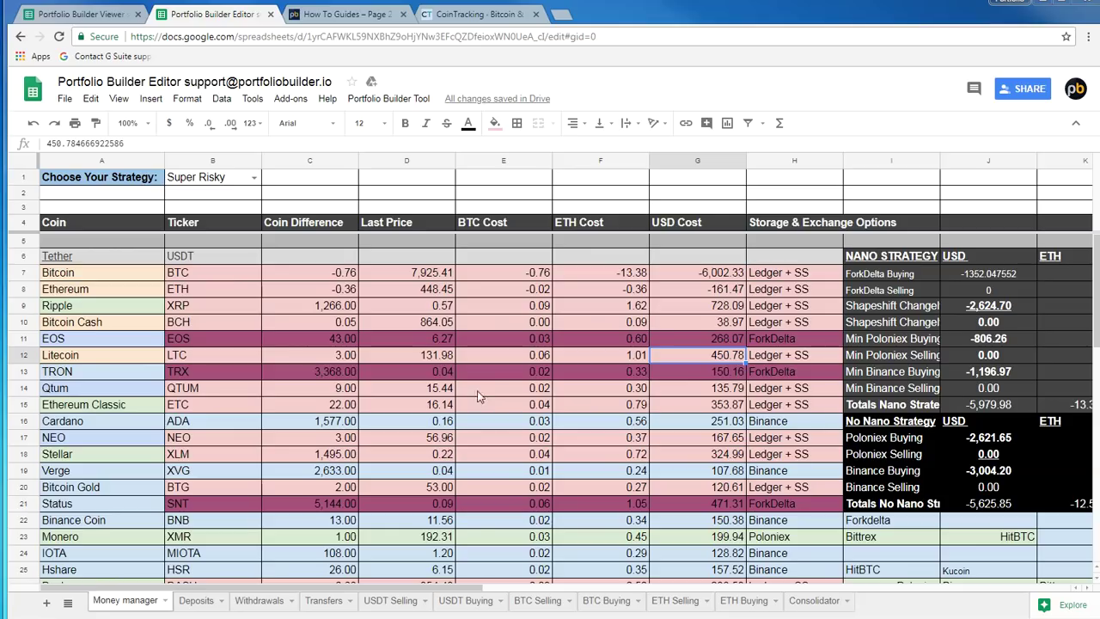
Check Ethereum's coin difference and last price on Money manager, then select the spreadsheet's web address
{"action": "left_click", "coordinate": [210, 290]}
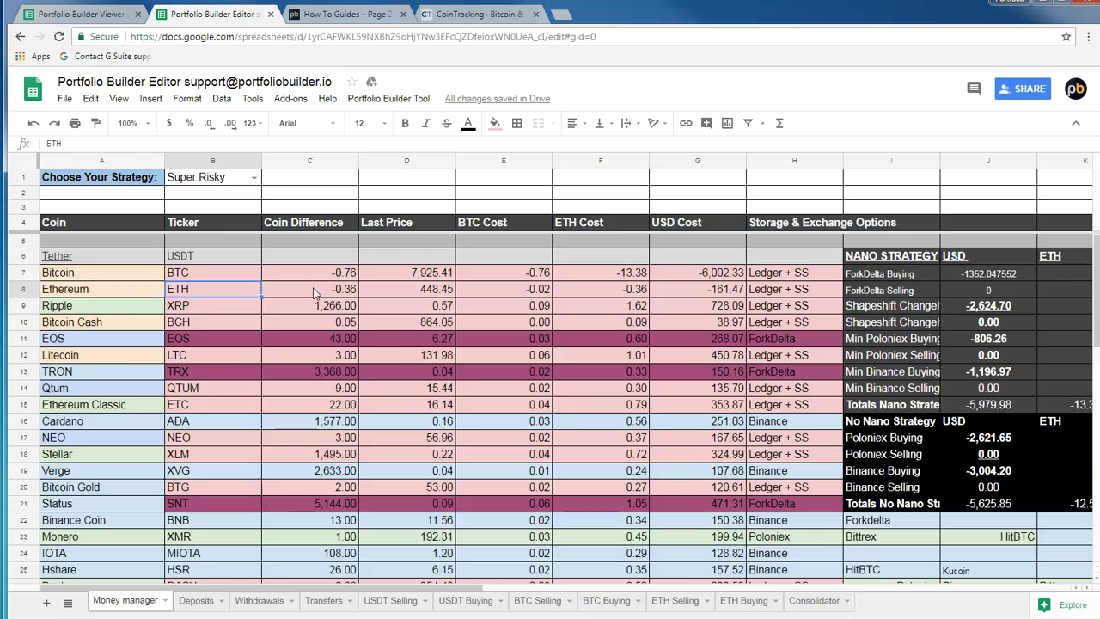
{"action": "left_click", "coordinate": [313, 290]}
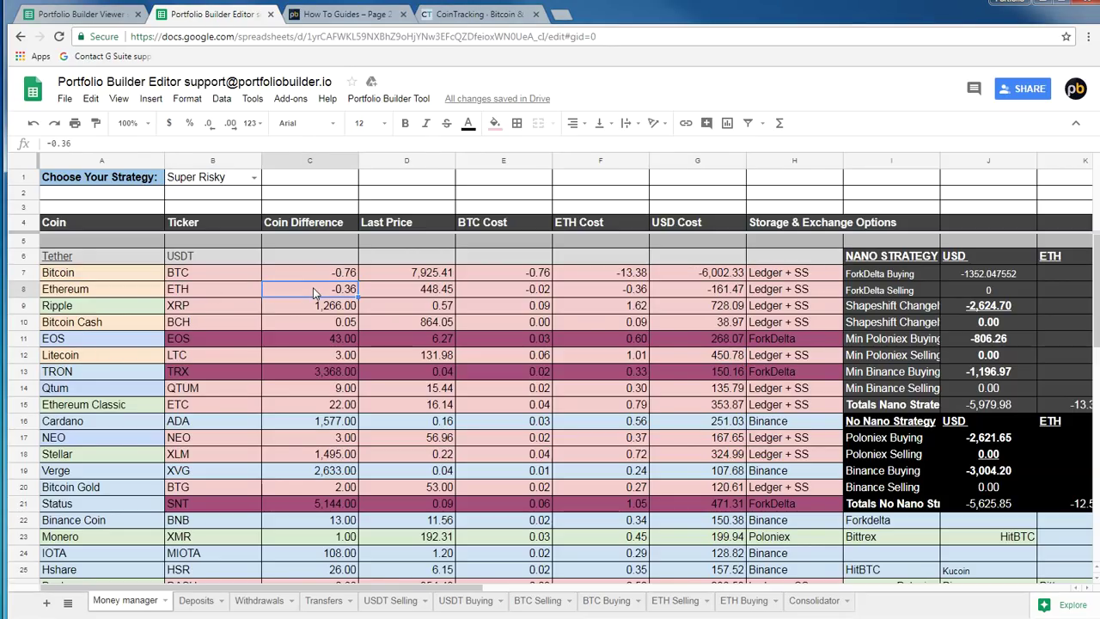
{"action": "left_click", "coordinate": [429, 289]}
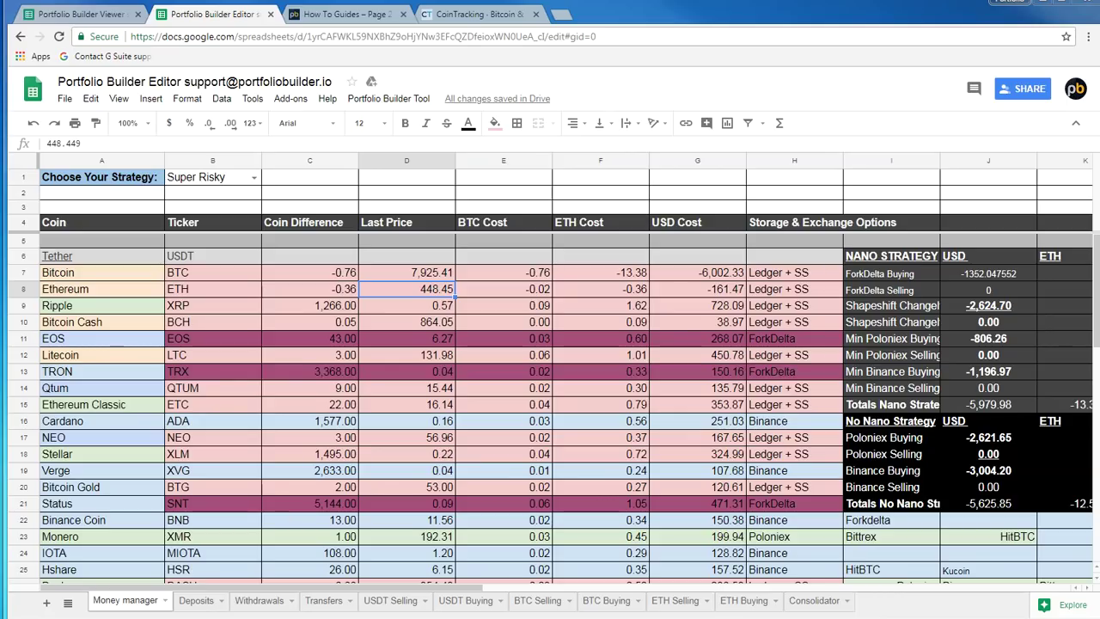
{"action": "left_click", "coordinate": [291, 38]}
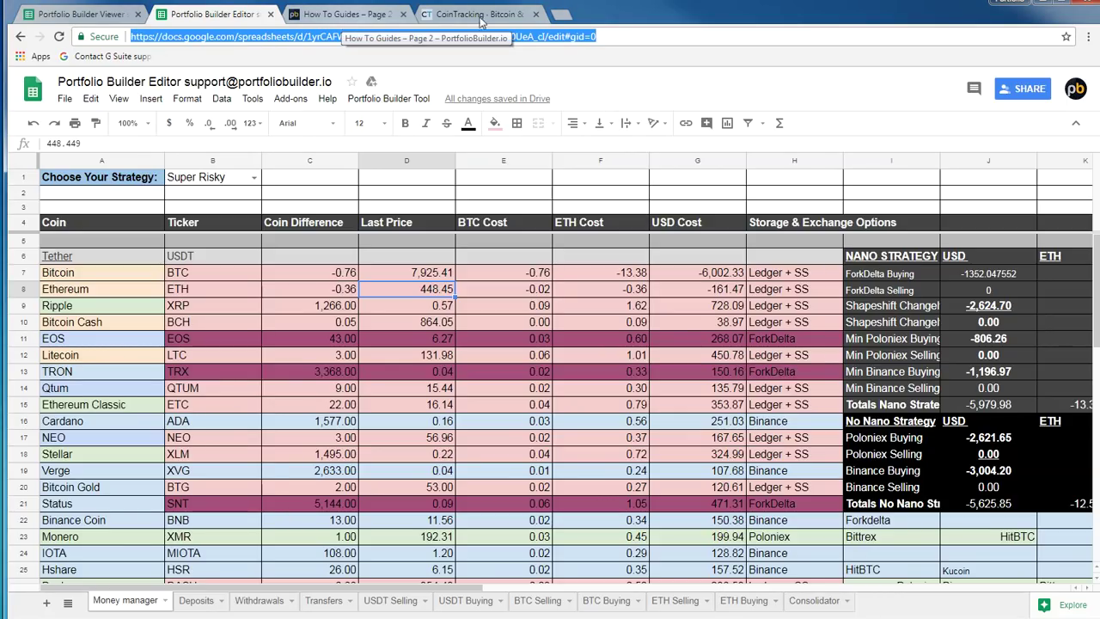
Load the same spreadsheet in a second browser tab and show its ETH Selling sheet
{"action": "left_click", "coordinate": [562, 15]}
{"action": "left_click_drag", "start_coordinate": [584, 19], "coordinate": [326, 20]}
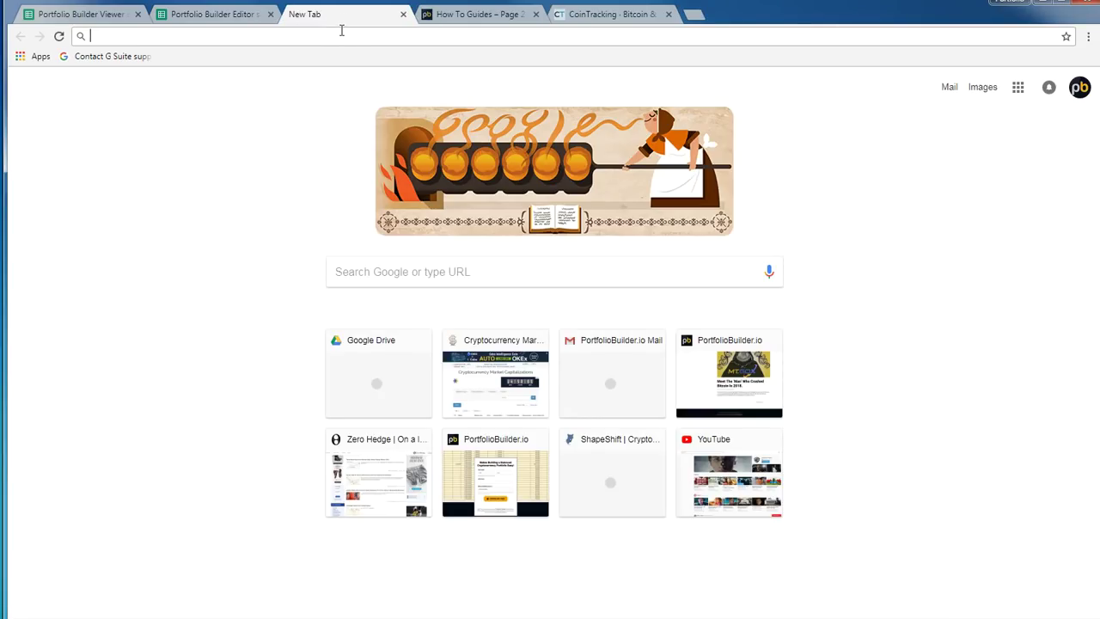
{"action": "key", "text": "Return"}
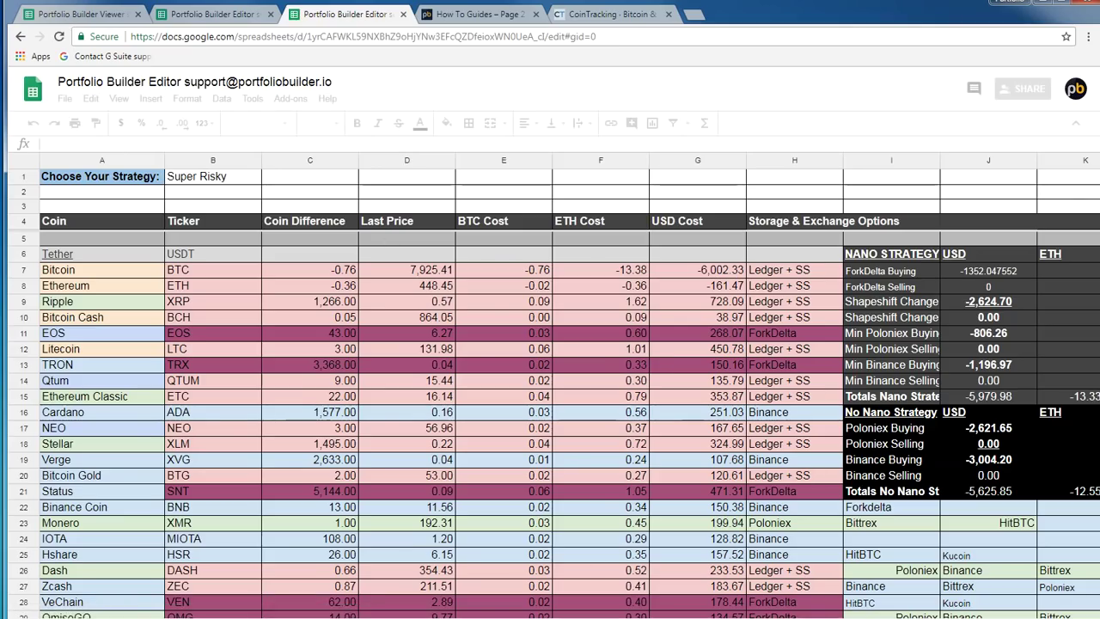
{"action": "left_click", "coordinate": [232, 14]}
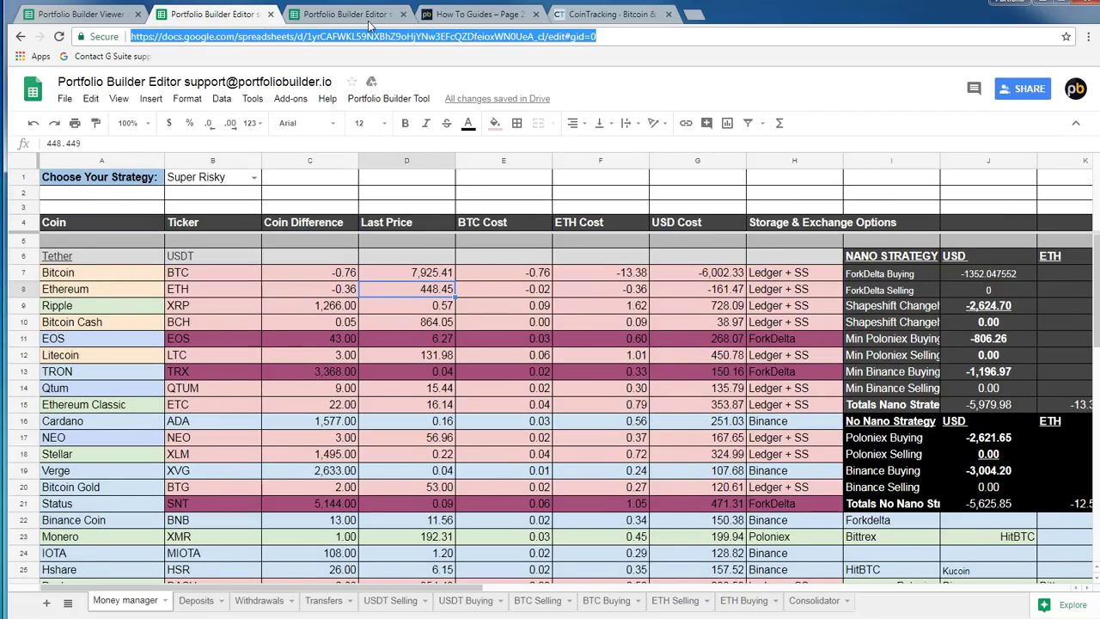
{"action": "key", "text": "ctrl+Tab"}
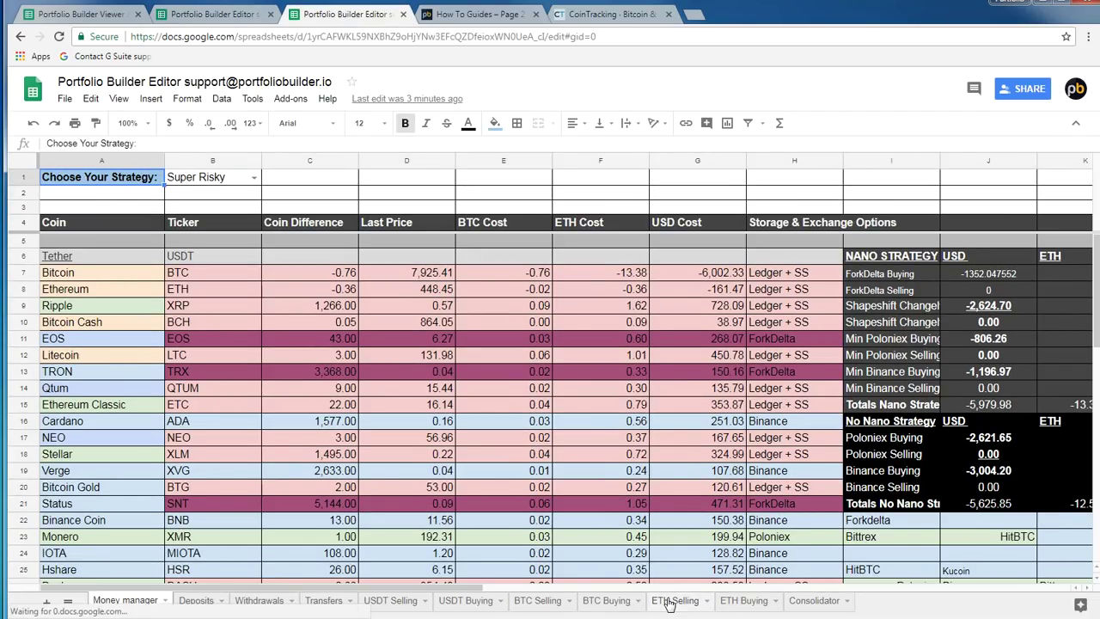
{"action": "left_click", "coordinate": [669, 601]}
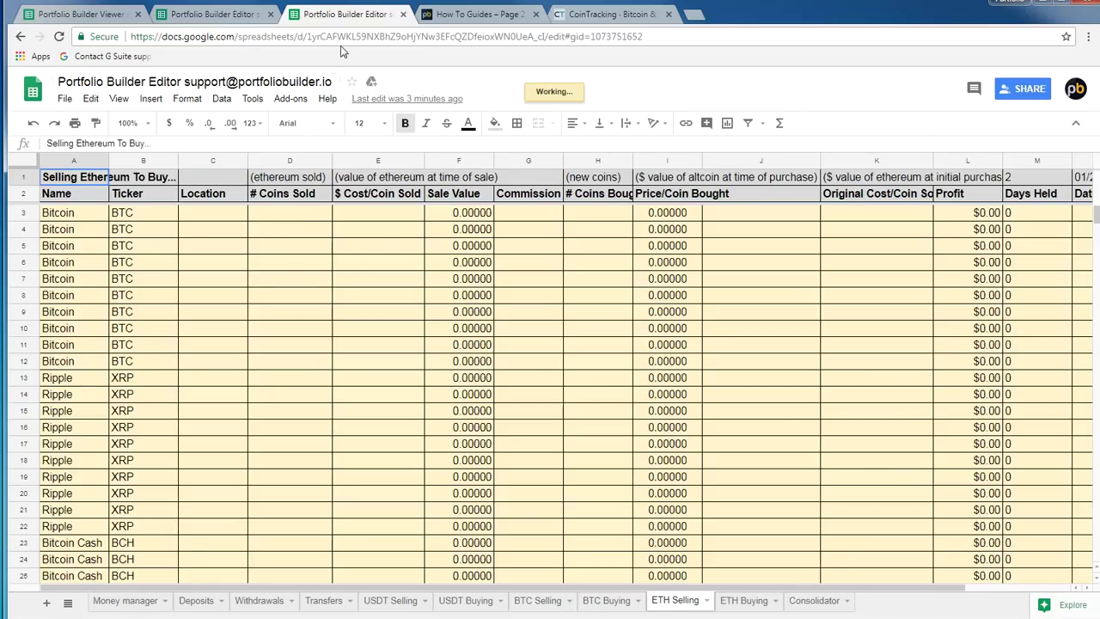
Copy Ethereum's -0.36 coin difference from Money manager, then view the How To Guides page
{"action": "left_click", "coordinate": [198, 14]}
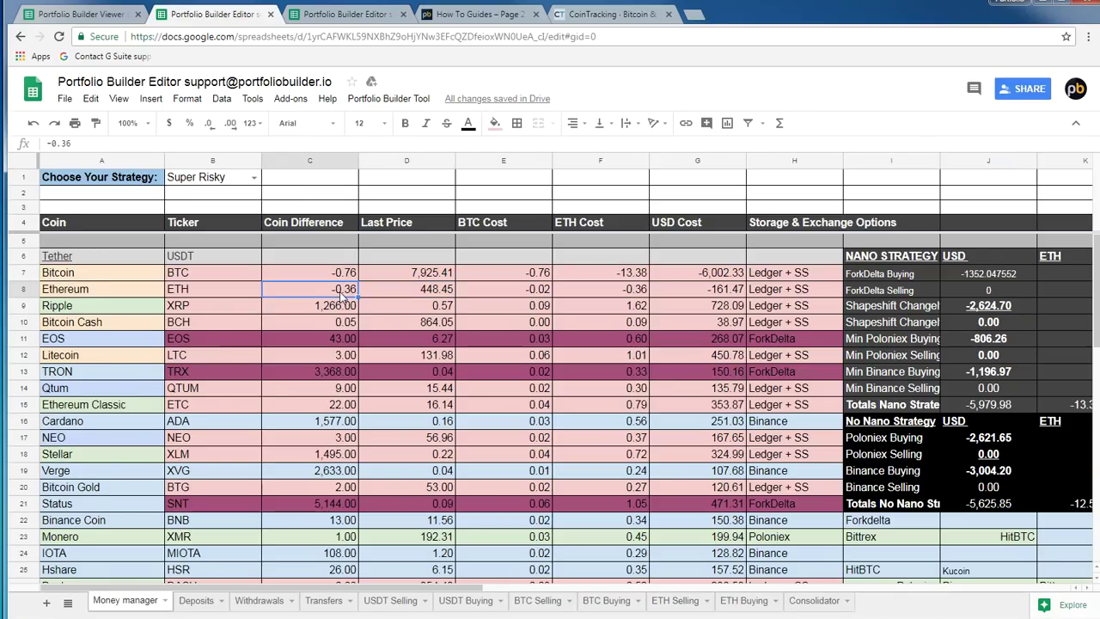
{"action": "right_click", "coordinate": [339, 288]}
{"action": "left_click", "coordinate": [365, 327]}
{"action": "left_click", "coordinate": [350, 14]}
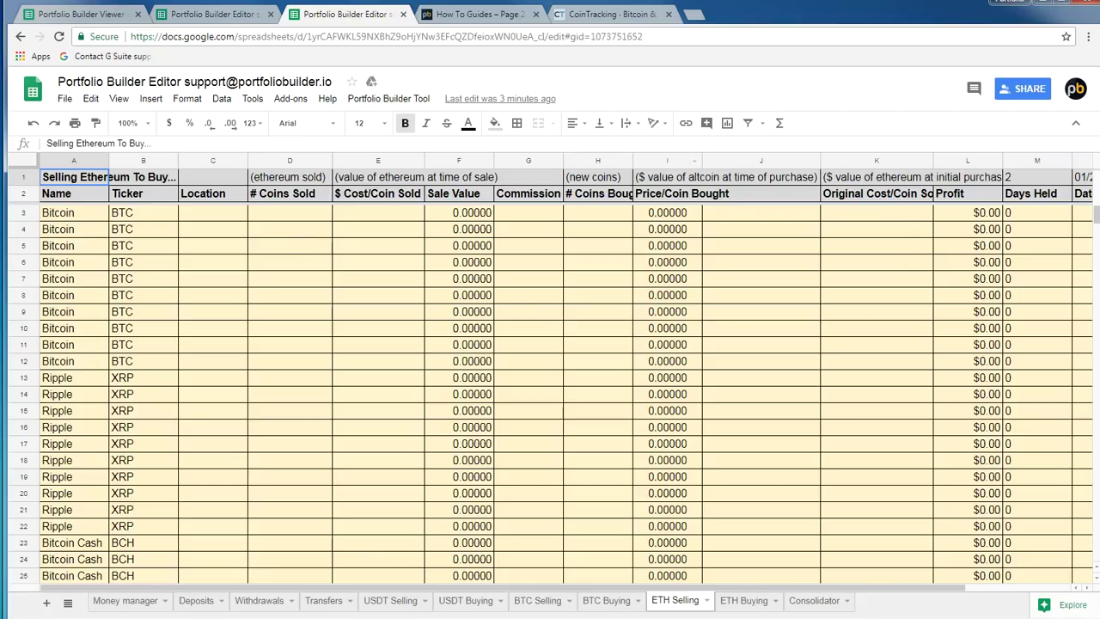
{"action": "left_click", "coordinate": [470, 15]}
{"action": "scroll", "coordinate": [679, 244], "scroll_direction": "up", "scroll_amount": 20}
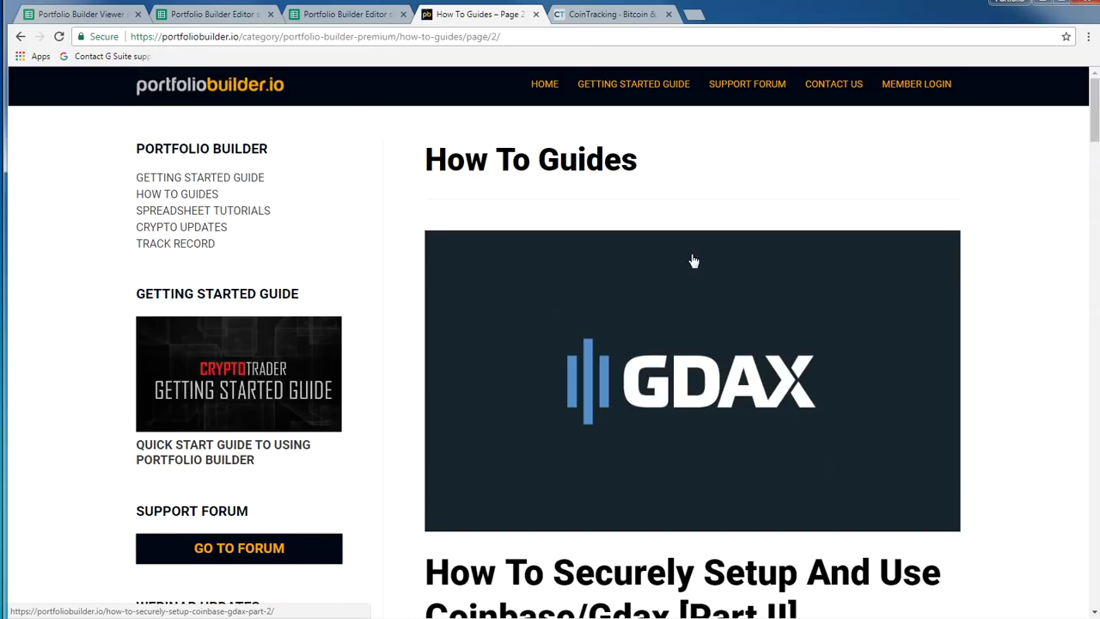
{"action": "scroll", "coordinate": [692, 262], "scroll_direction": "down", "scroll_amount": 6}
{"action": "scroll", "coordinate": [685, 264], "scroll_direction": "up", "scroll_amount": 6}
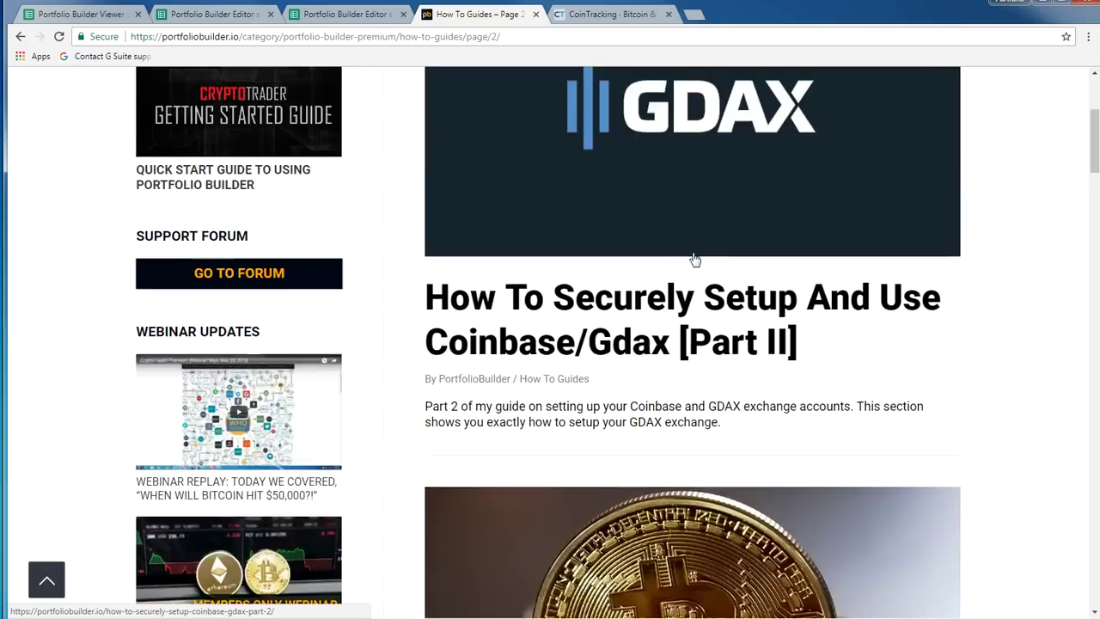
{"action": "scroll", "coordinate": [685, 273], "scroll_direction": "down", "scroll_amount": 2}
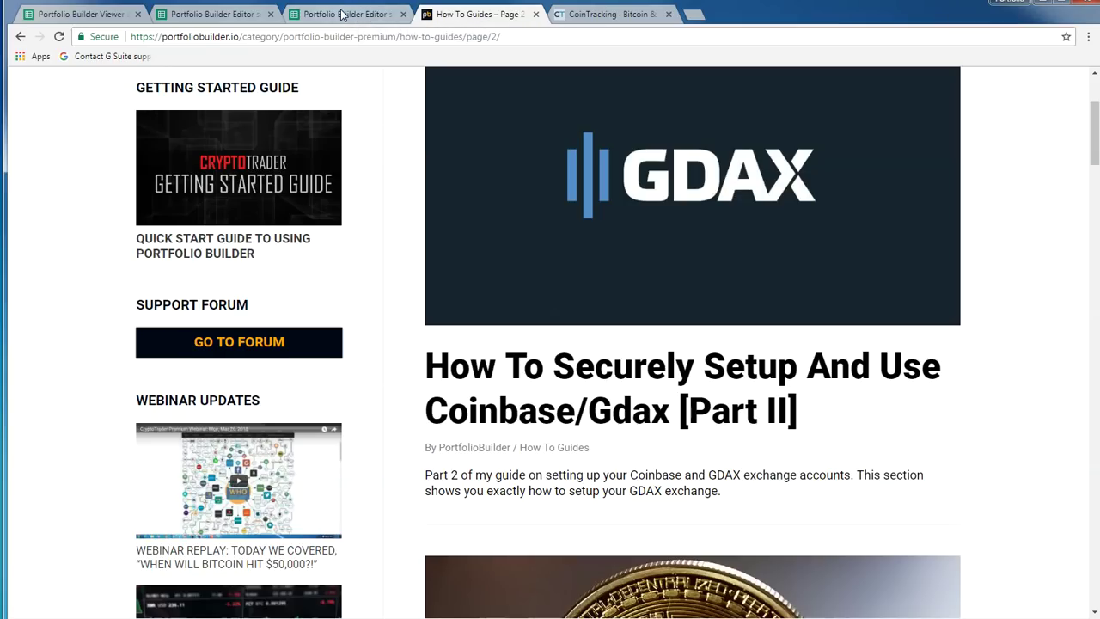
On ETH Selling, scroll down to the first Litecoin row's Coins Sold cell D43
{"action": "left_click", "coordinate": [345, 15]}
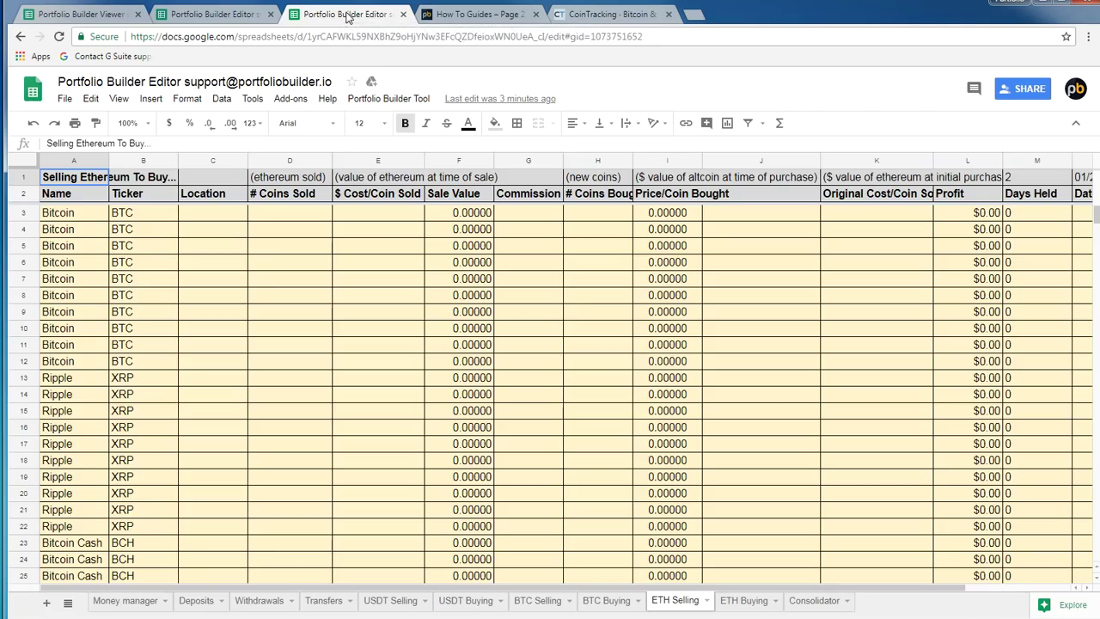
{"action": "left_click", "coordinate": [374, 347]}
{"action": "scroll", "coordinate": [370, 335], "scroll_direction": "down", "scroll_amount": 5}
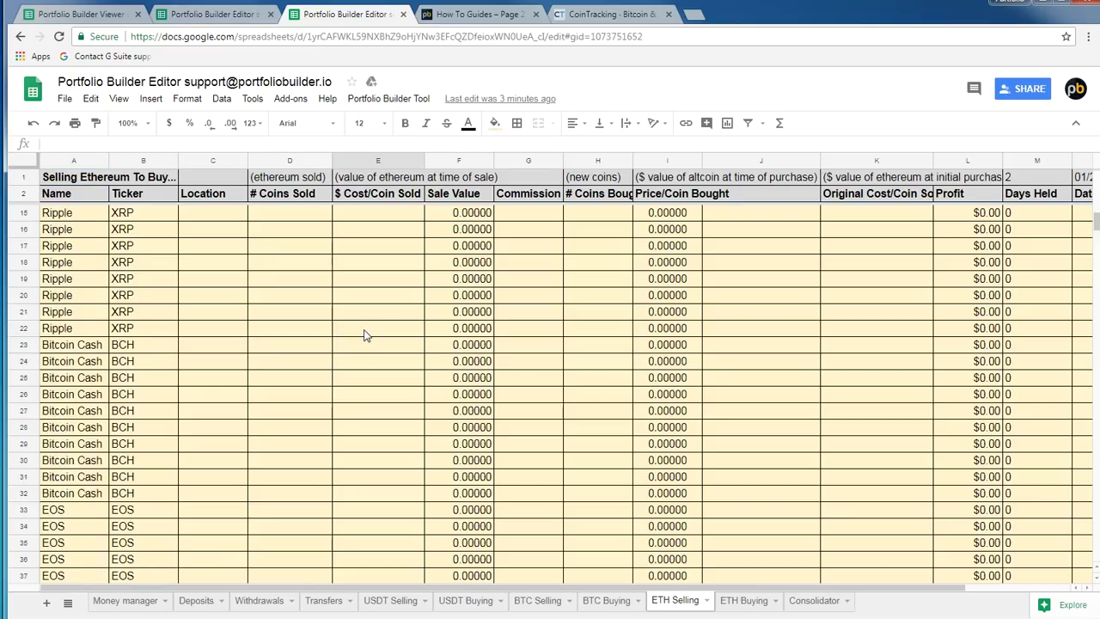
{"action": "scroll", "coordinate": [360, 336], "scroll_direction": "down", "scroll_amount": 3}
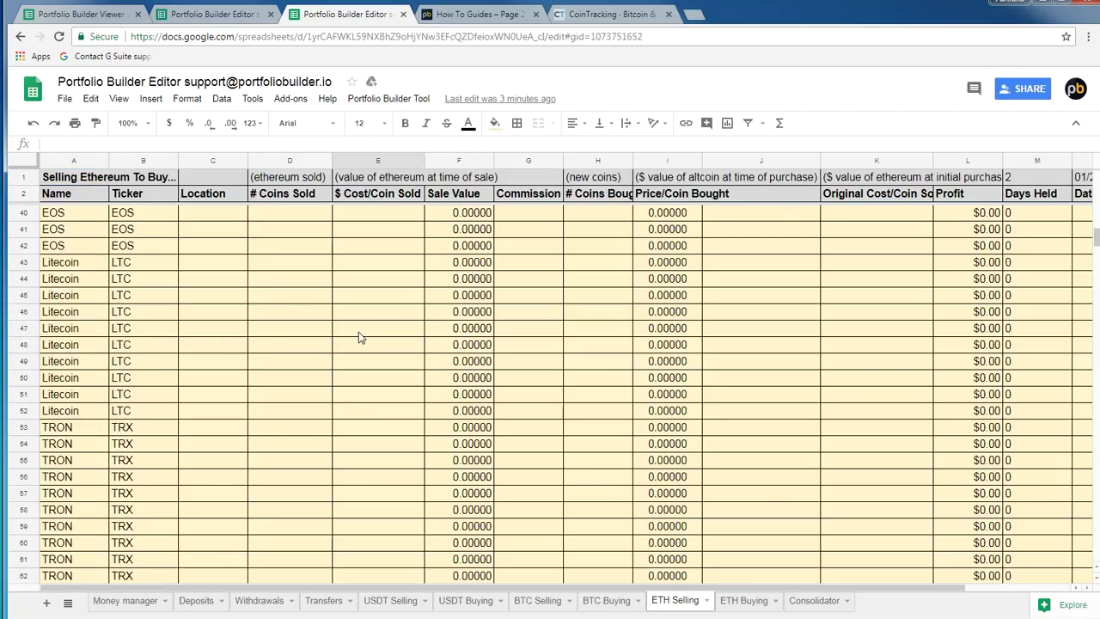
{"action": "left_click", "coordinate": [87, 176]}
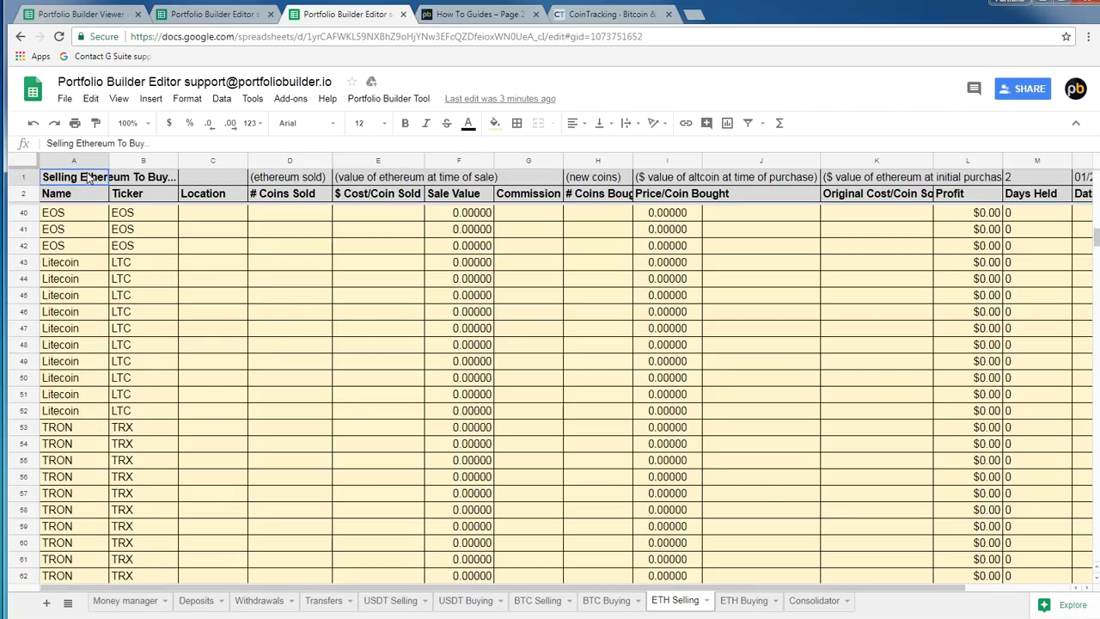
{"action": "left_click", "coordinate": [285, 179]}
{"action": "left_click", "coordinate": [295, 295]}
{"action": "left_click", "coordinate": [293, 265]}
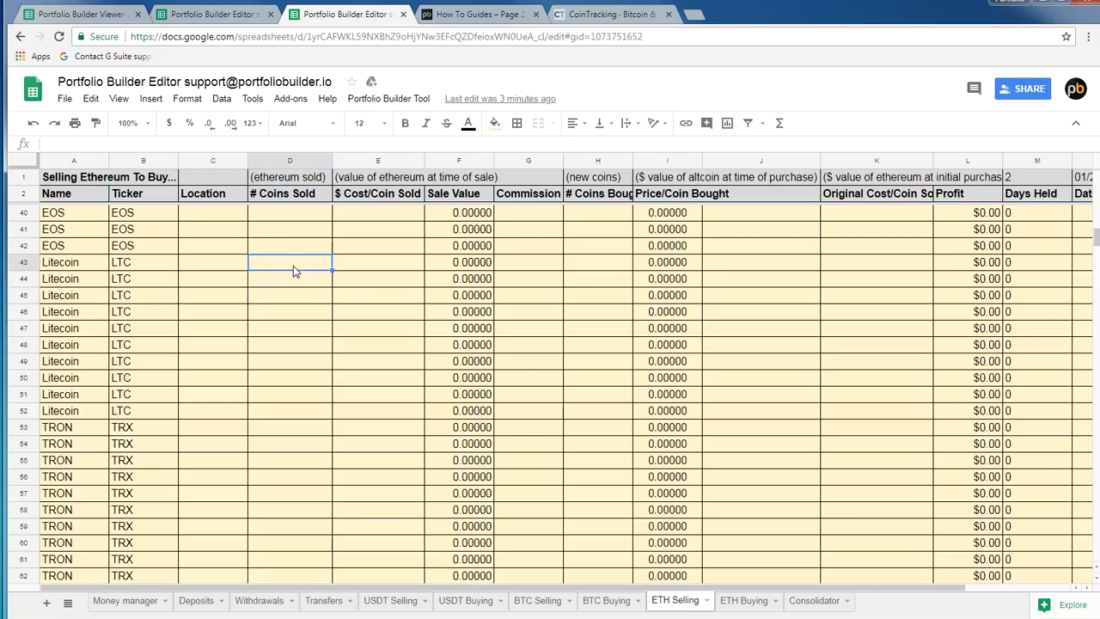
Paste Ethereum's -0.36 difference into D43 as plain text and edit it to 0.36 coins sold
{"action": "right_click", "coordinate": [293, 265]}
{"action": "mouse_move", "coordinate": [348, 333]}
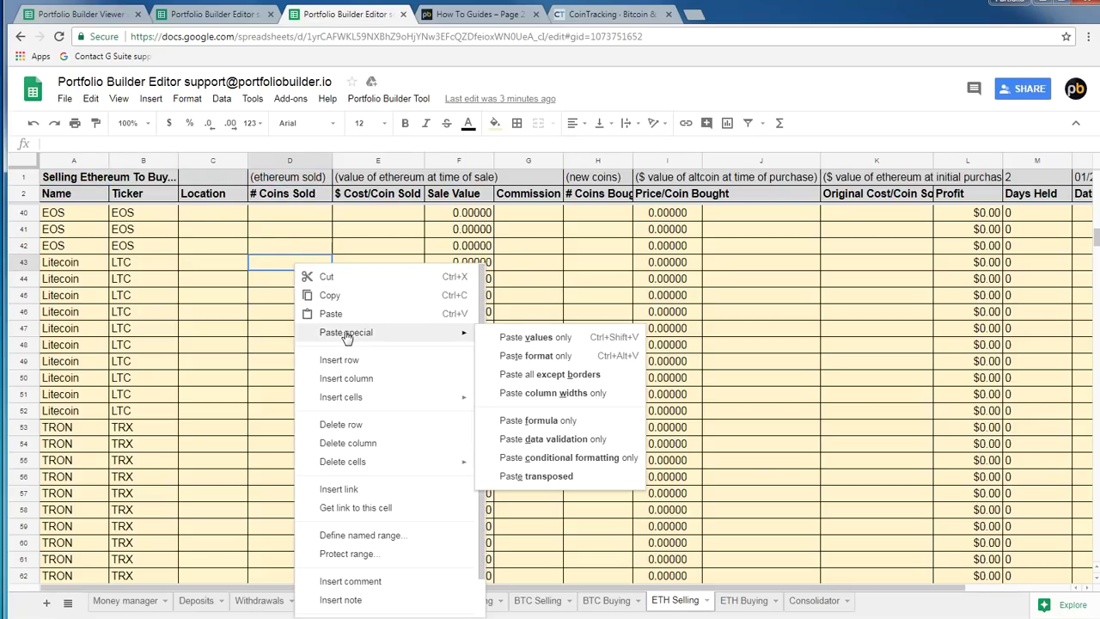
{"action": "left_click", "coordinate": [311, 262]}
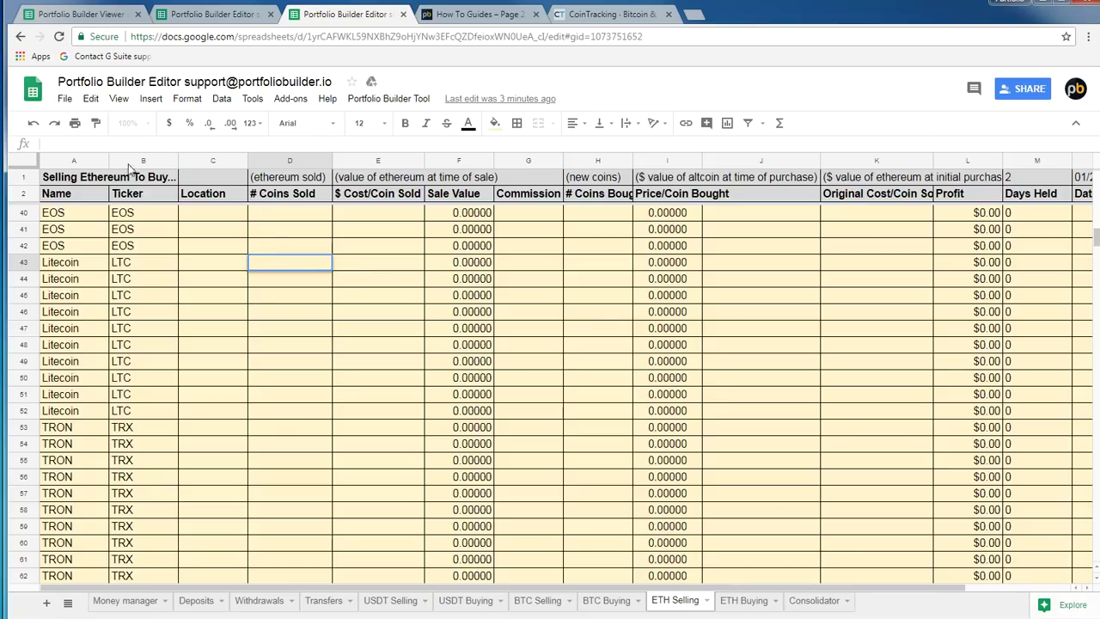
{"action": "right_click", "coordinate": [311, 258]}
{"action": "left_click", "coordinate": [276, 263]}
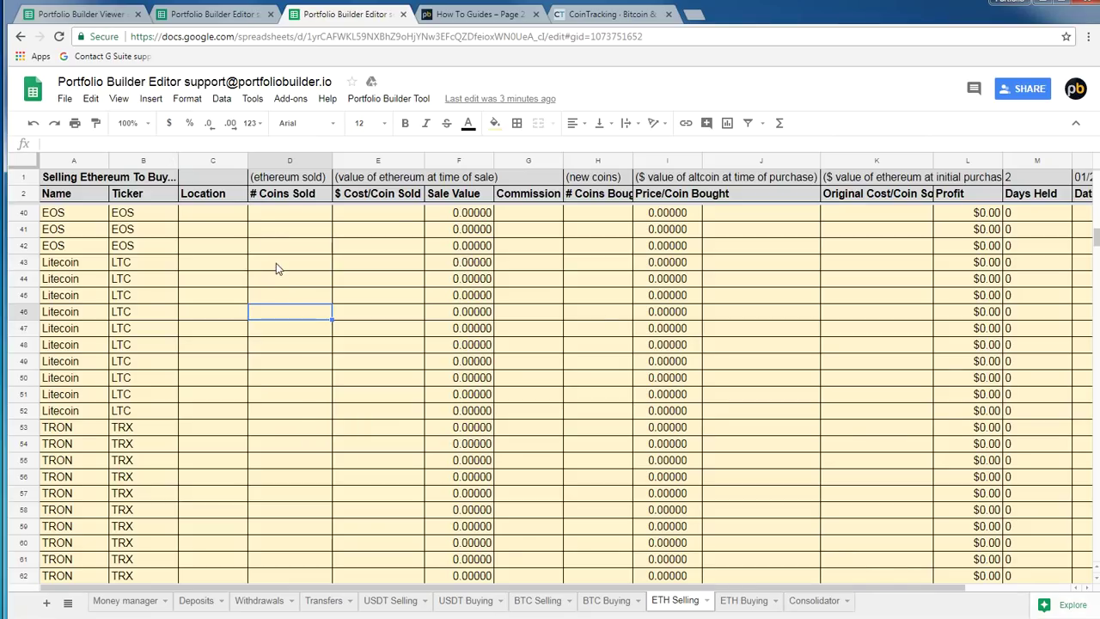
{"action": "right_click", "coordinate": [275, 263]}
{"action": "left_click", "coordinate": [314, 316]}
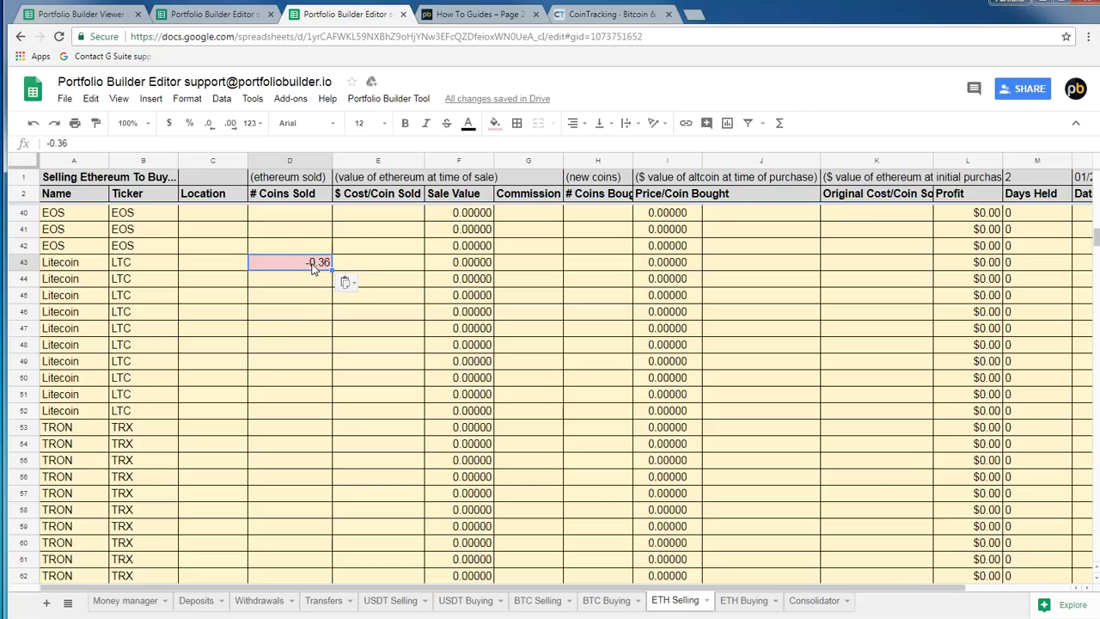
{"action": "key", "text": "ctrl+z"}
{"action": "left_click", "coordinate": [94, 142]}
{"action": "key", "text": "ctrl+v"}
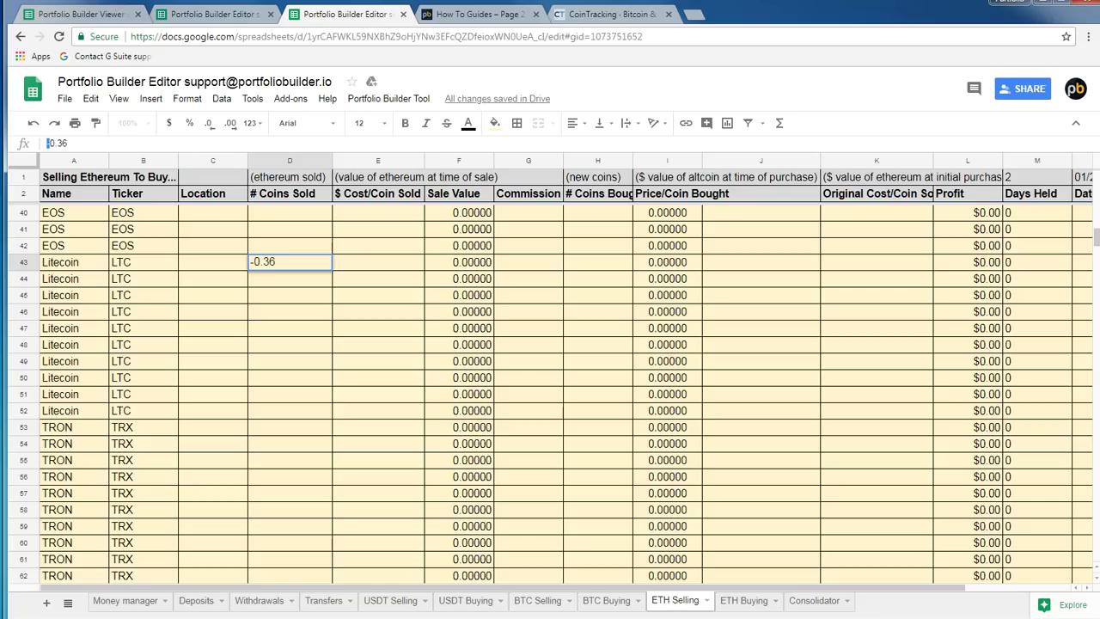
{"action": "key", "text": "BackSpace"}
{"action": "key", "text": "Return"}
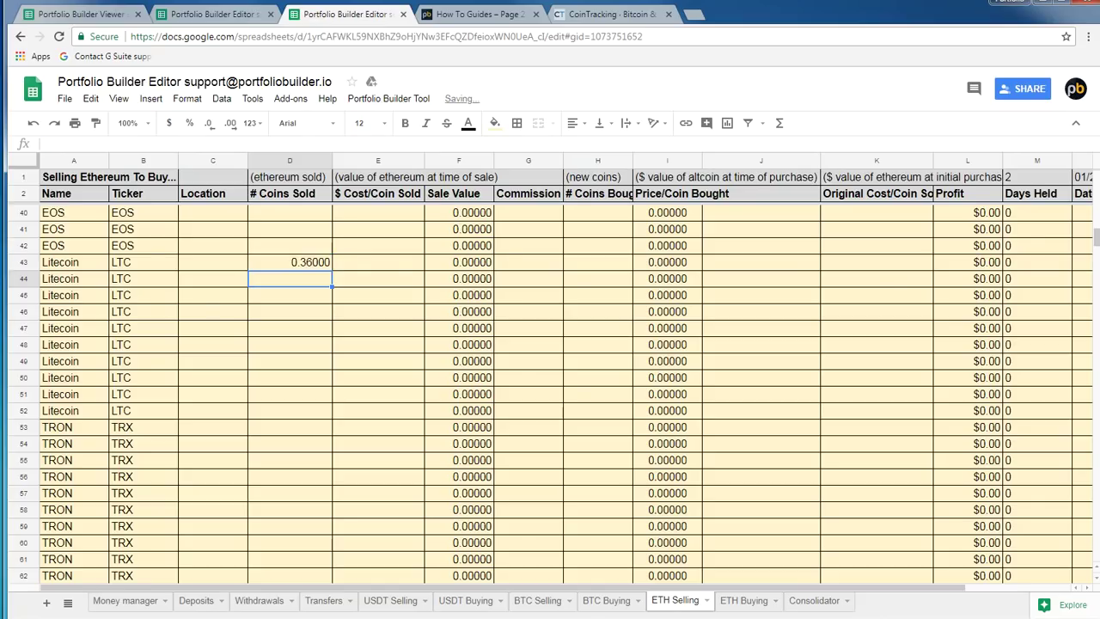
Enter a 455 cost per coin in E43 and zero commission in G43
{"action": "key", "text": "Up"}
{"action": "key", "text": "Right"}
{"action": "type", "text": "455"}
{"action": "key", "text": "Return"}
{"action": "key", "text": "Up"}
{"action": "key", "text": "Right"}
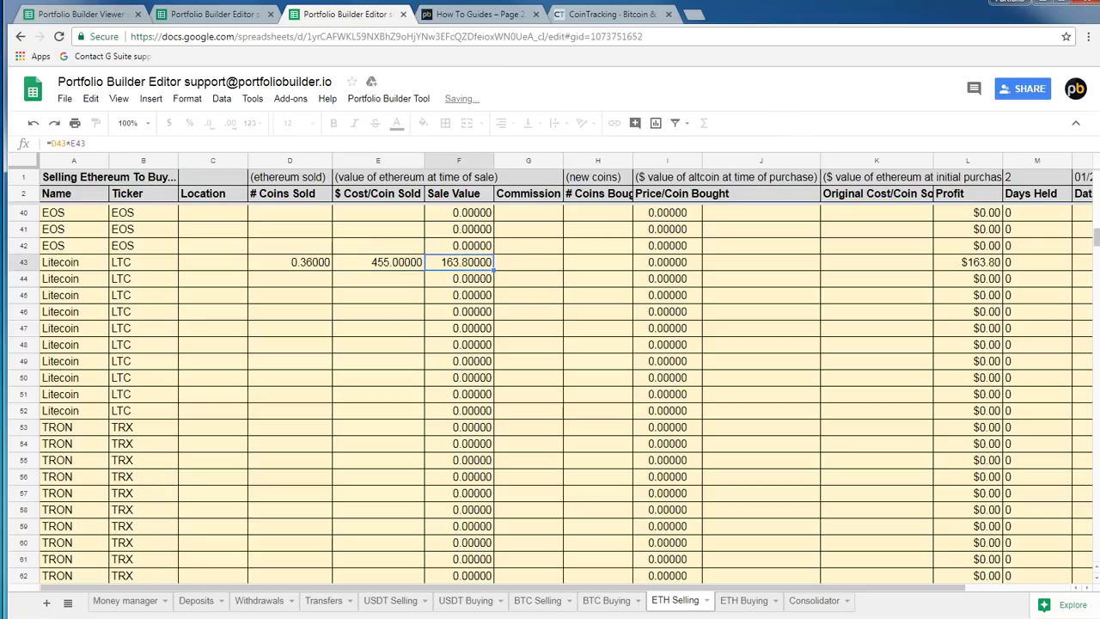
{"action": "key", "text": "Right"}
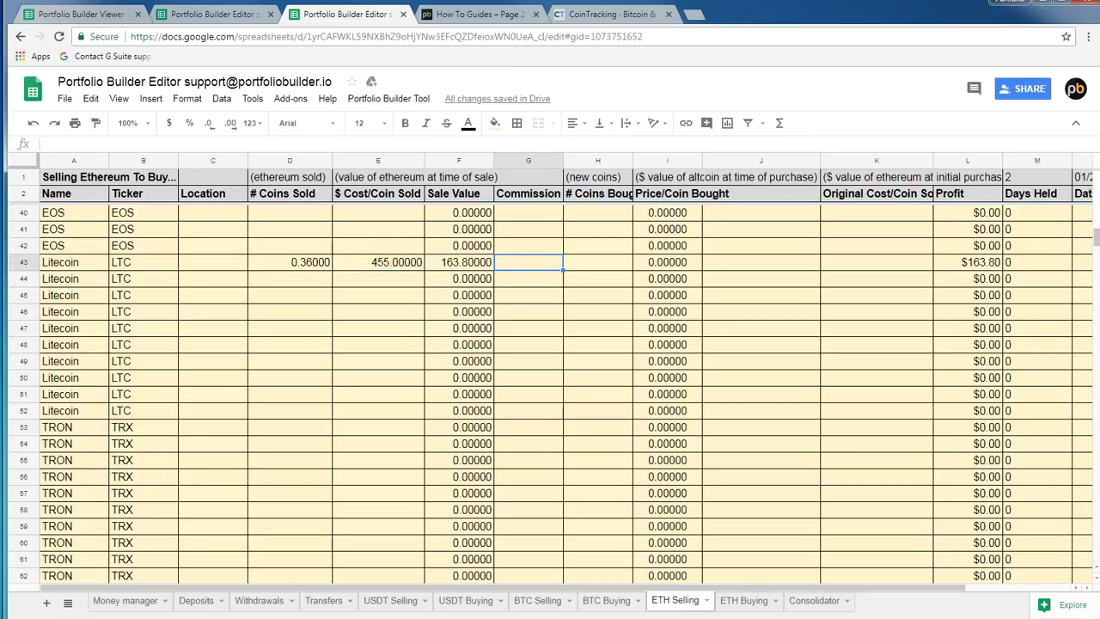
{"action": "type", "text": "0"}
{"action": "key", "text": "Return"}
{"action": "key", "text": "Up"}
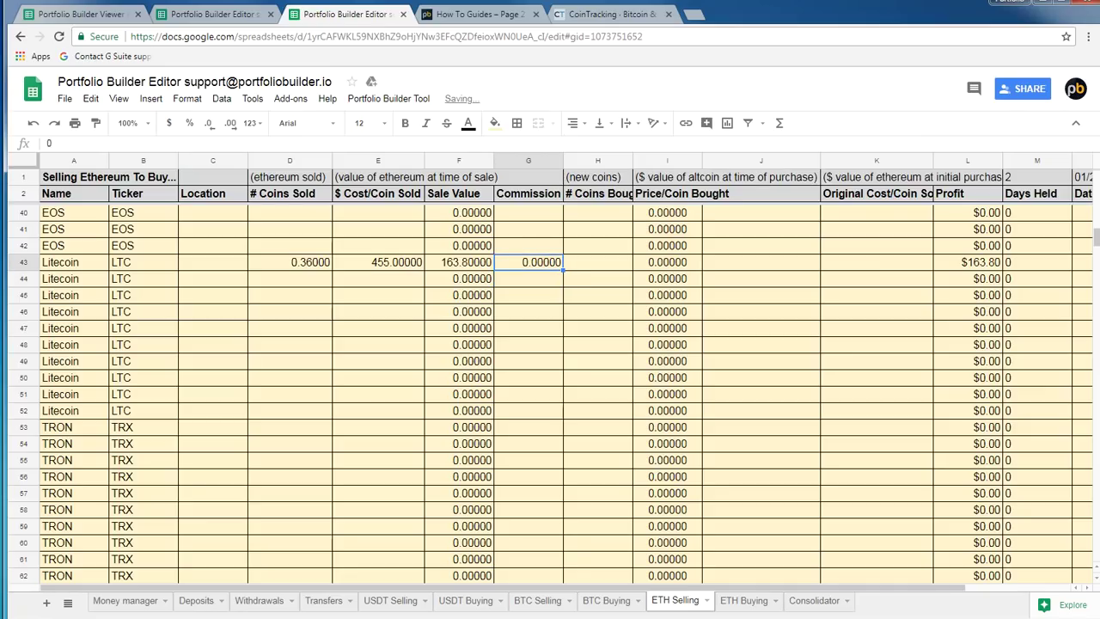
{"action": "key", "text": "Right"}
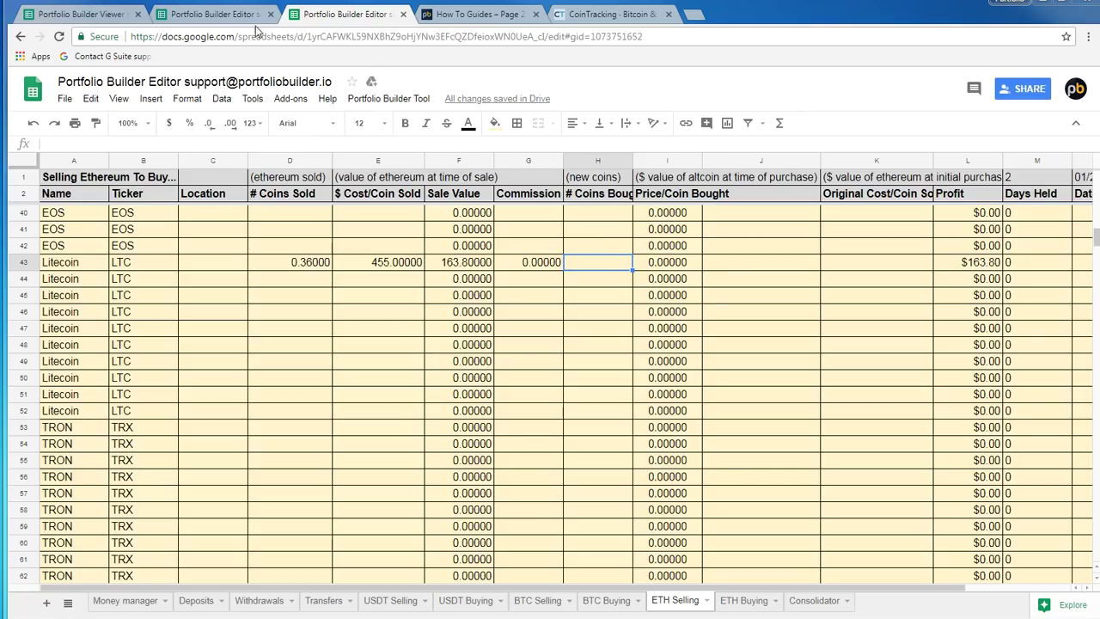
Enter =163/131 in H43 on ETH Selling, giving 1.24427 Litecoin coins bought
{"action": "left_click", "coordinate": [226, 13]}
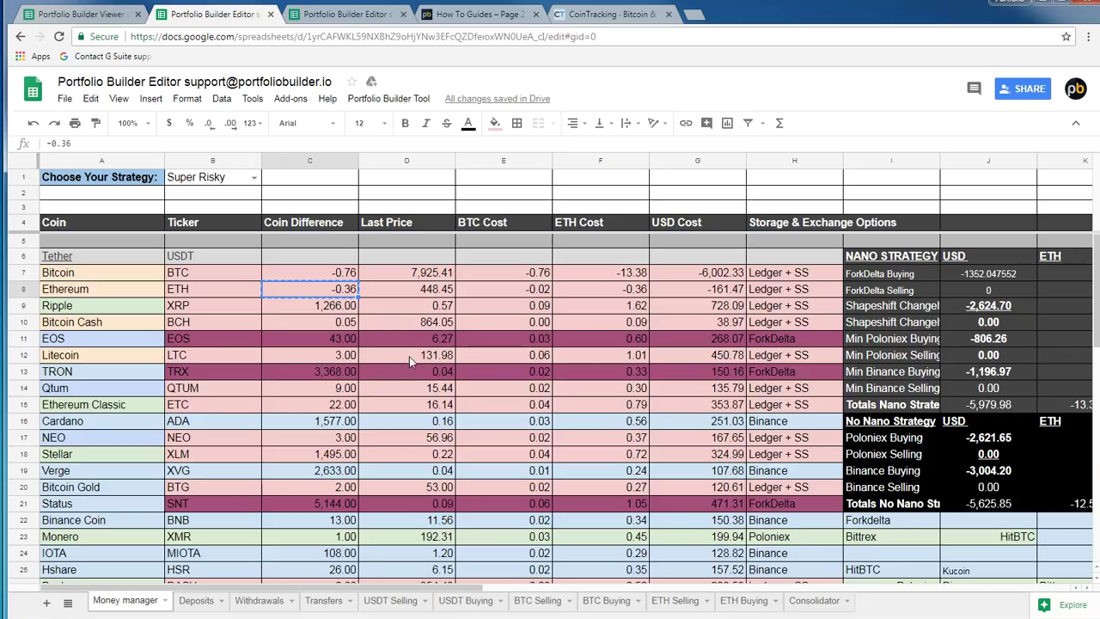
{"action": "left_click", "coordinate": [361, 17]}
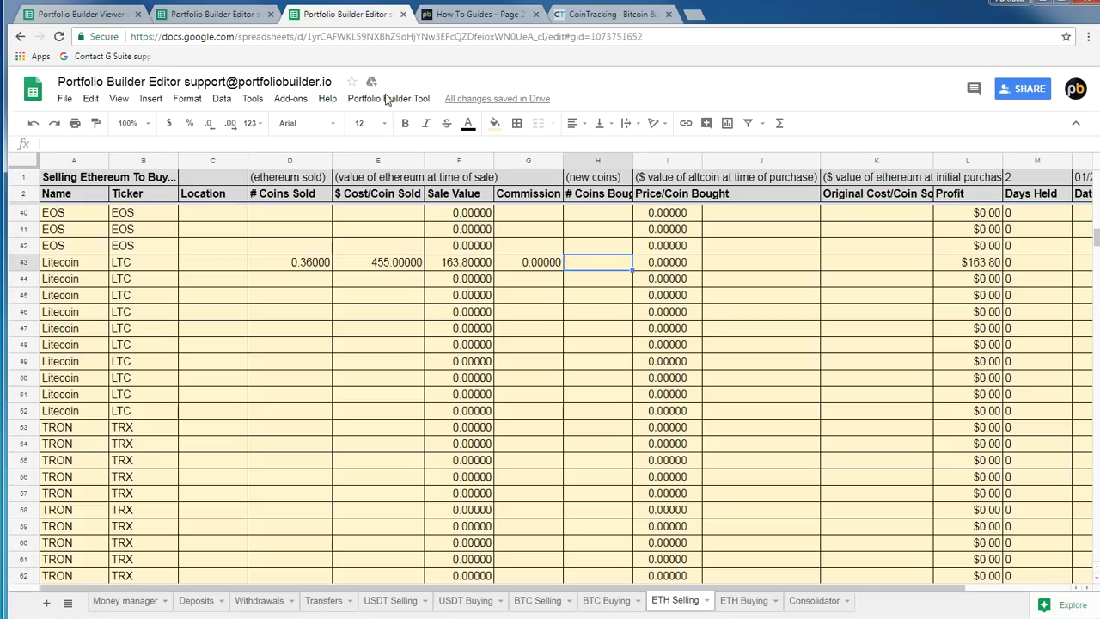
{"action": "type", "text": "="}
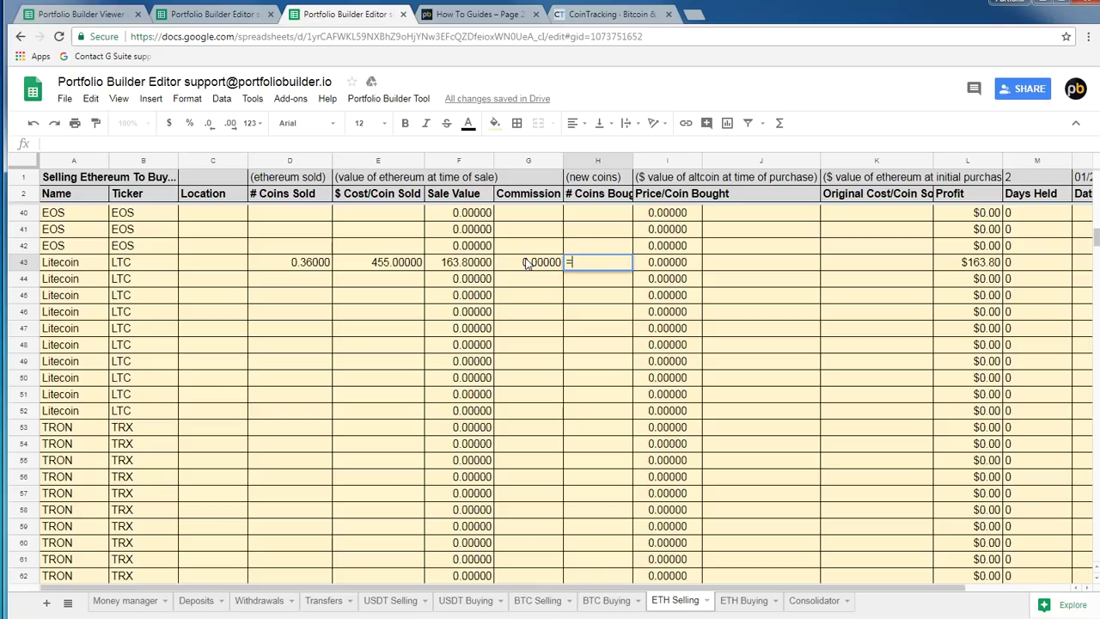
{"action": "type", "text": "163/131"}
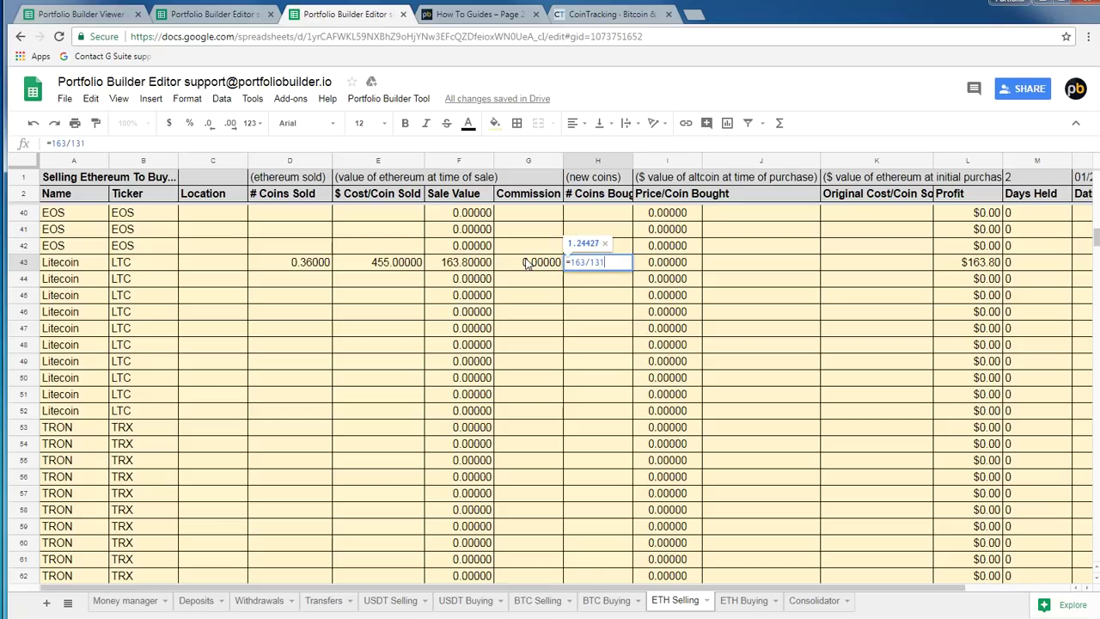
{"action": "key", "text": "Return"}
Set the original cost in K43 to 550, producing a -$34.20 profit for the row
{"action": "left_click", "coordinate": [858, 263]}
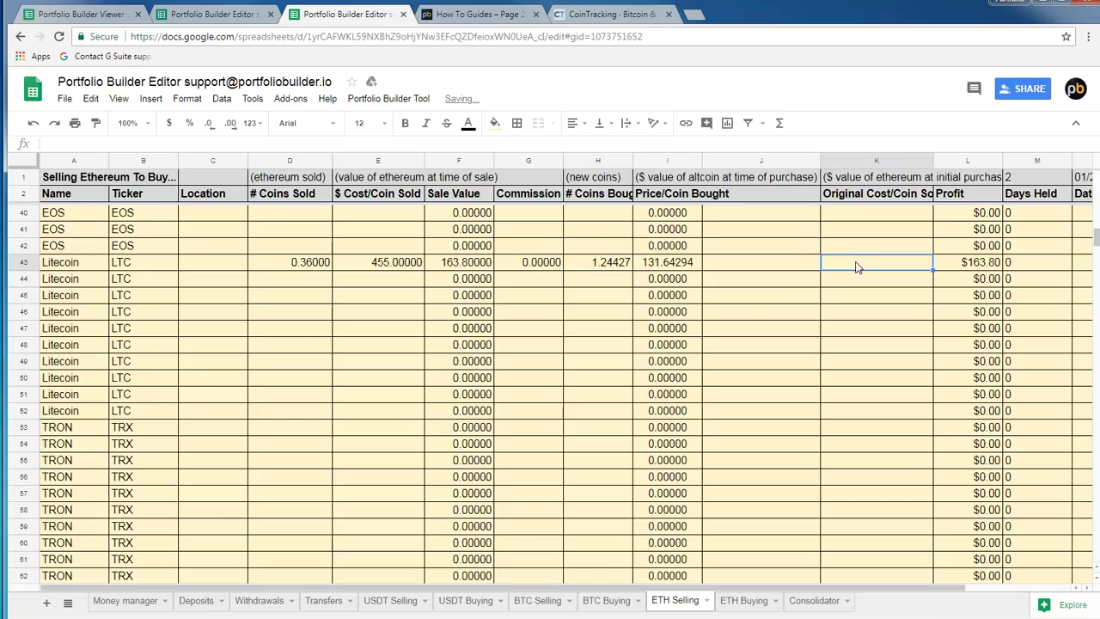
{"action": "type", "text": "550"}
{"action": "key", "text": "Return"}
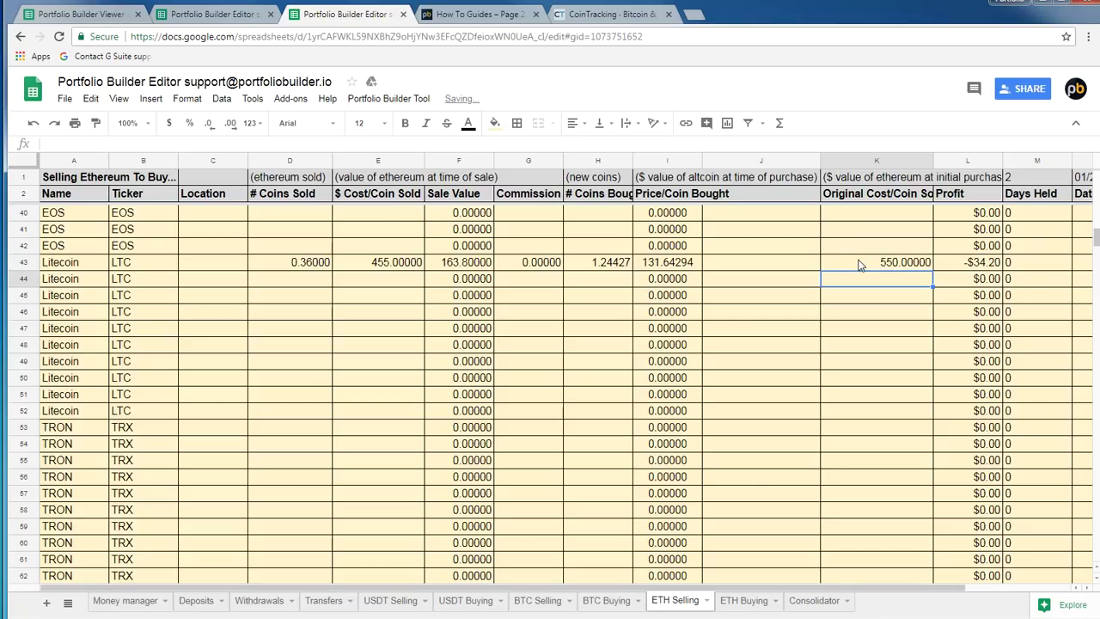
{"action": "key", "text": "Right"}
{"action": "key", "text": "Up"}
{"action": "key", "text": "Right"}
{"action": "key", "text": "Right"}
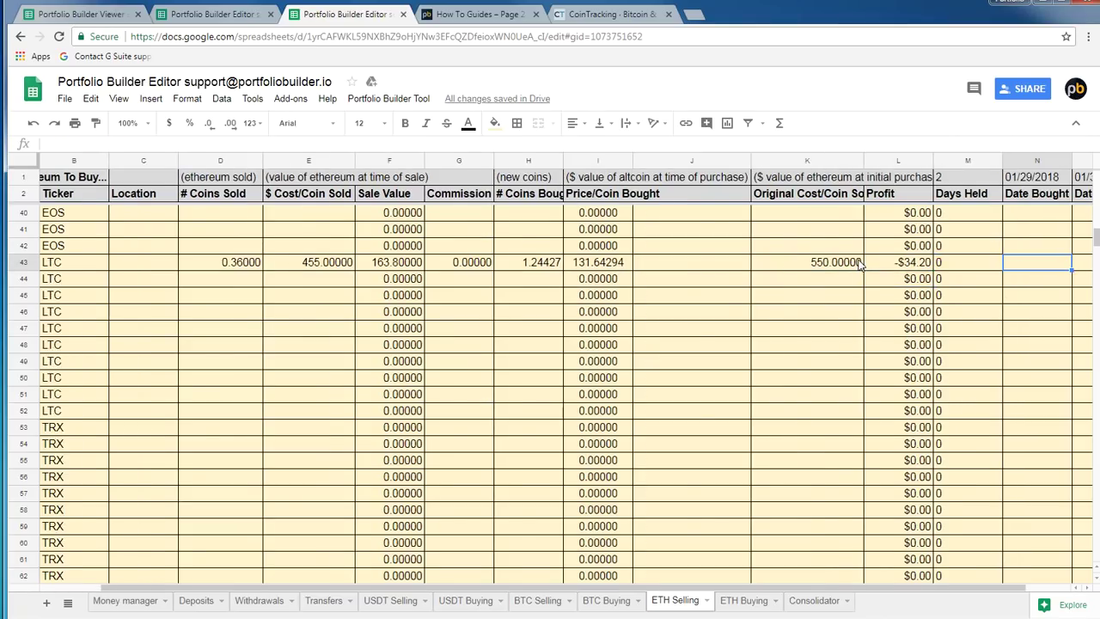
{"action": "key", "text": "Right"}
{"action": "key", "text": "Left"}
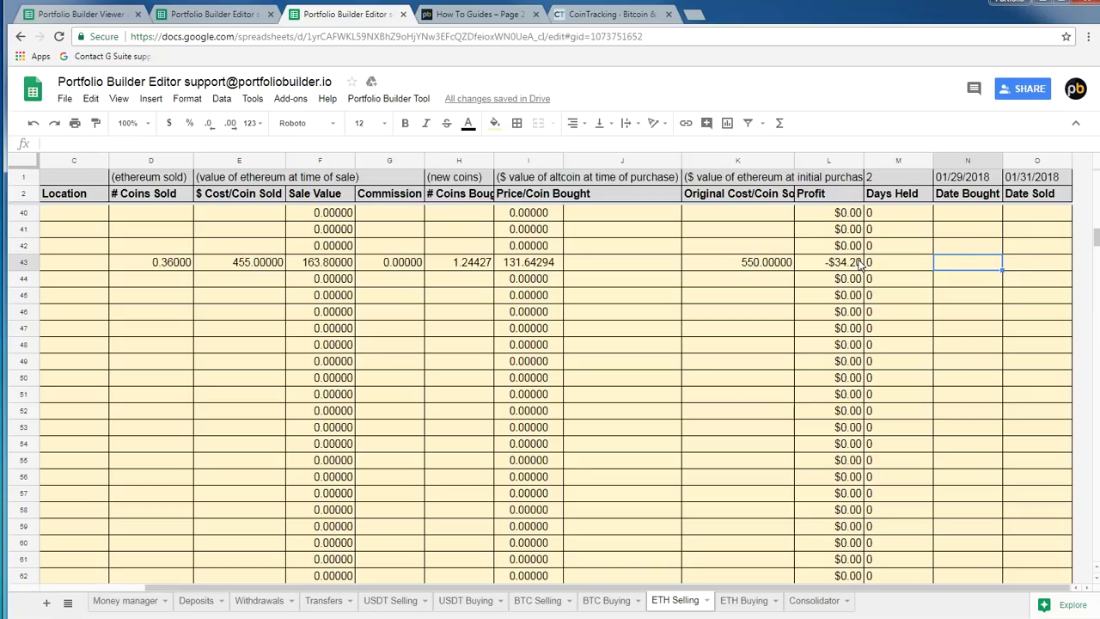
{"action": "key", "text": "Left"}
{"action": "key", "text": "Left"}
{"action": "key", "text": "Left"}
{"action": "key", "text": "Left"}
{"action": "key", "text": "Left"}
{"action": "key", "text": "Left"}
{"action": "key", "text": "Left"}
{"action": "key", "text": "Left"}
{"action": "key", "text": "Left"}
{"action": "key", "text": "Left"}
{"action": "key", "text": "Left"}
{"action": "key", "text": "Left"}
{"action": "key", "text": "Left"}
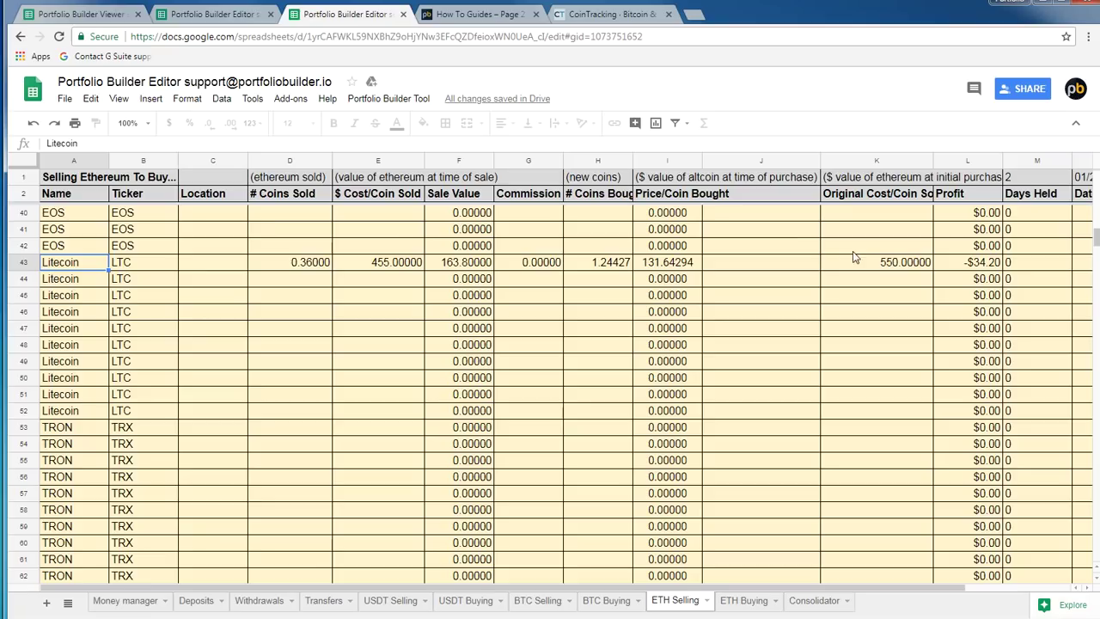
Confirm on Money manager that Ethereum's coin difference is now 0, also checking Litecoin and Bitcoin
{"action": "left_click", "coordinate": [243, 14]}
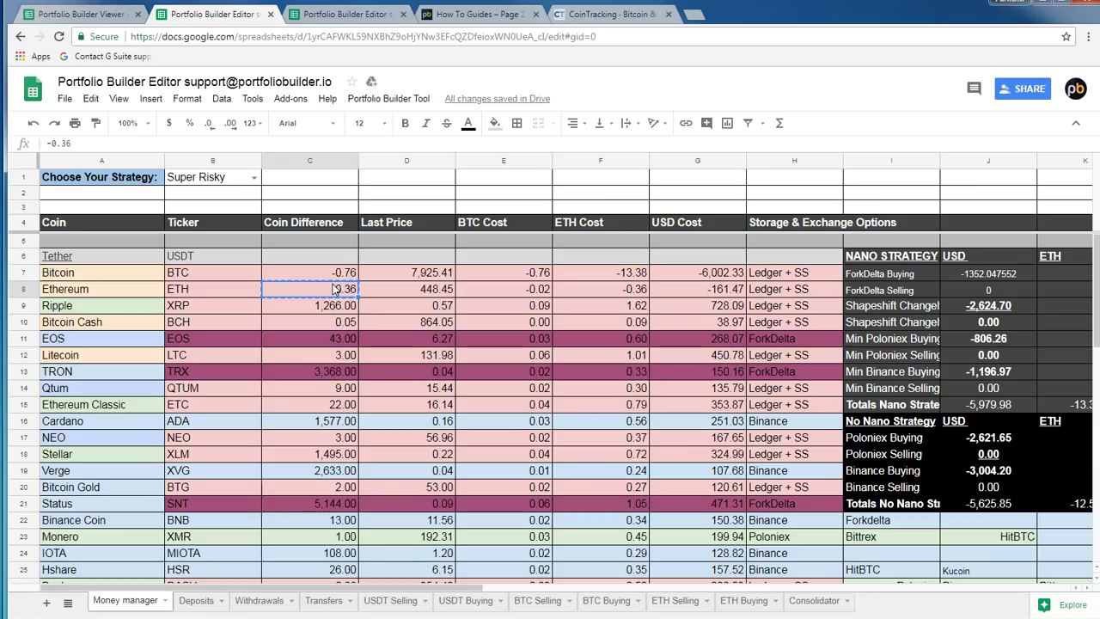
{"action": "left_click", "coordinate": [327, 357]}
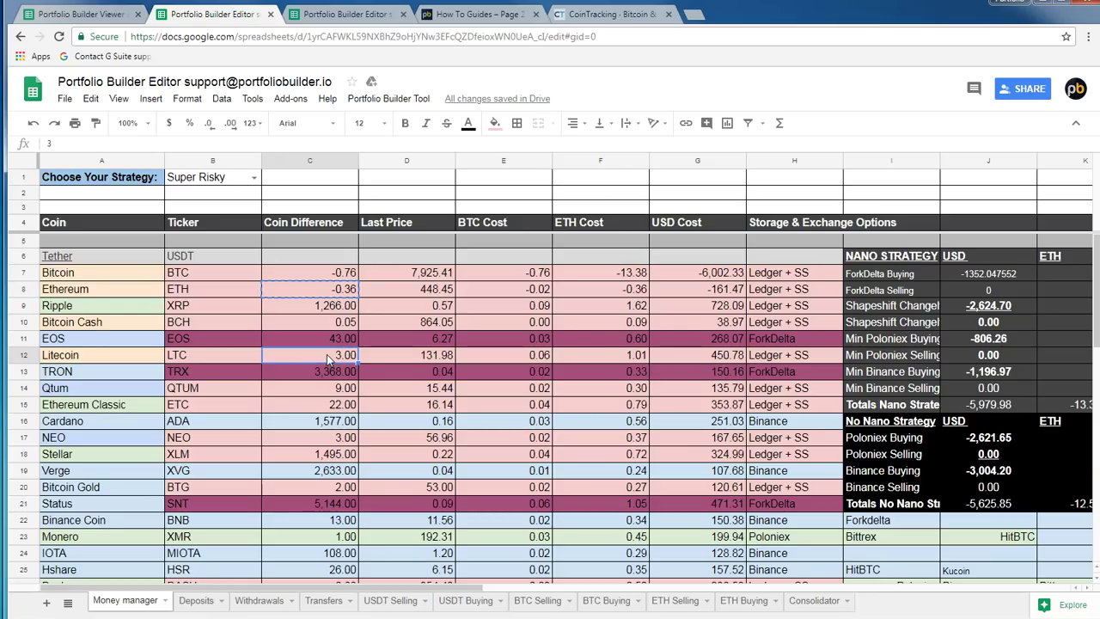
{"action": "left_click", "coordinate": [345, 295]}
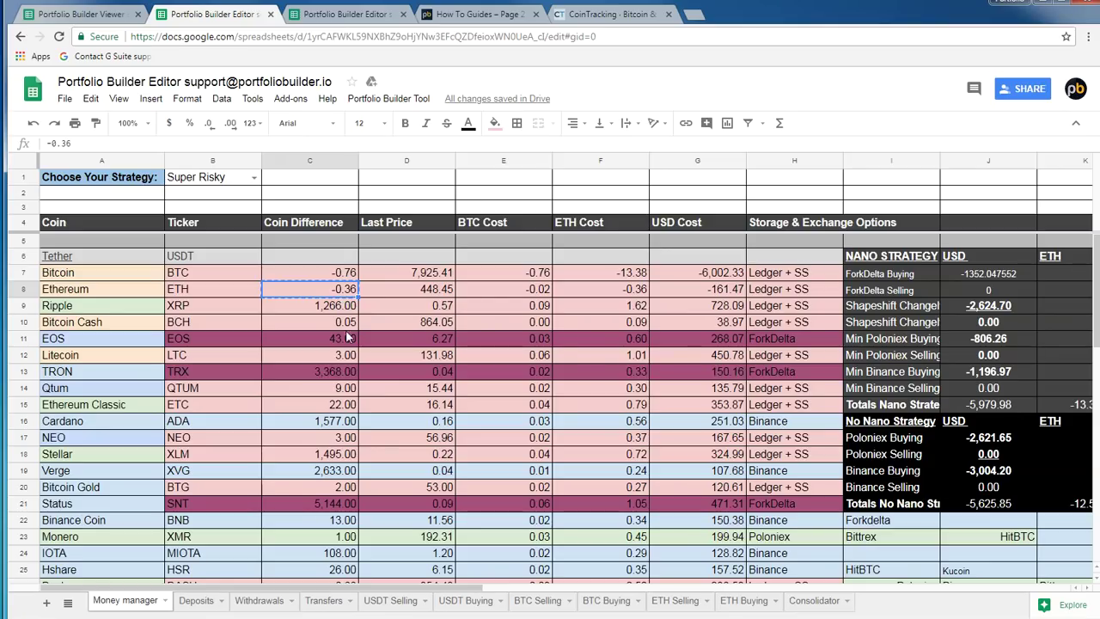
{"action": "left_click", "coordinate": [338, 275]}
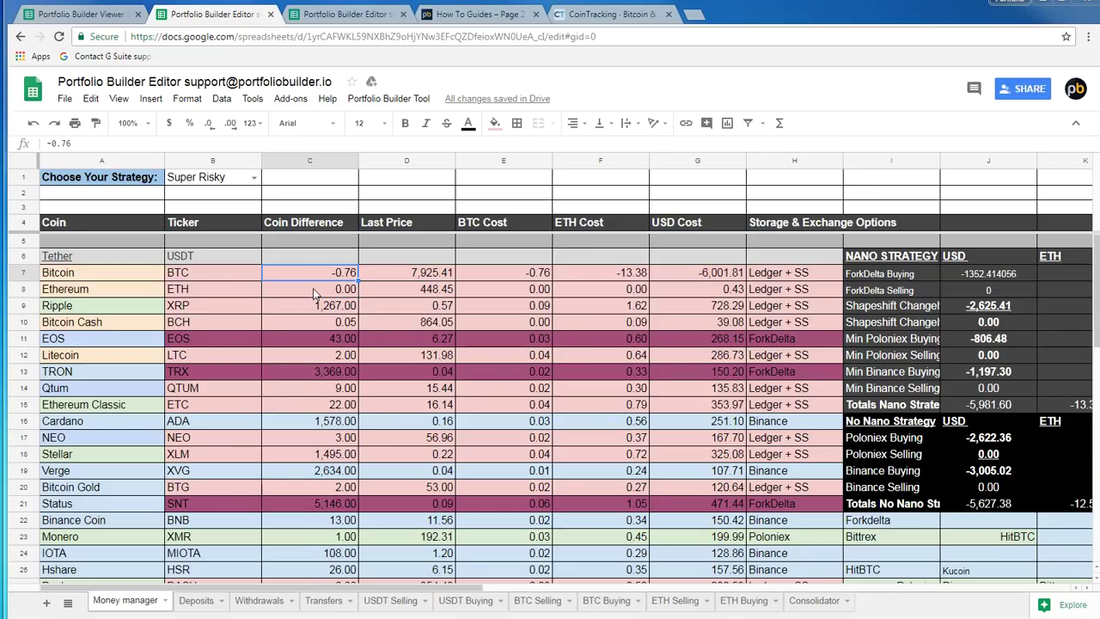
{"action": "left_click", "coordinate": [314, 292]}
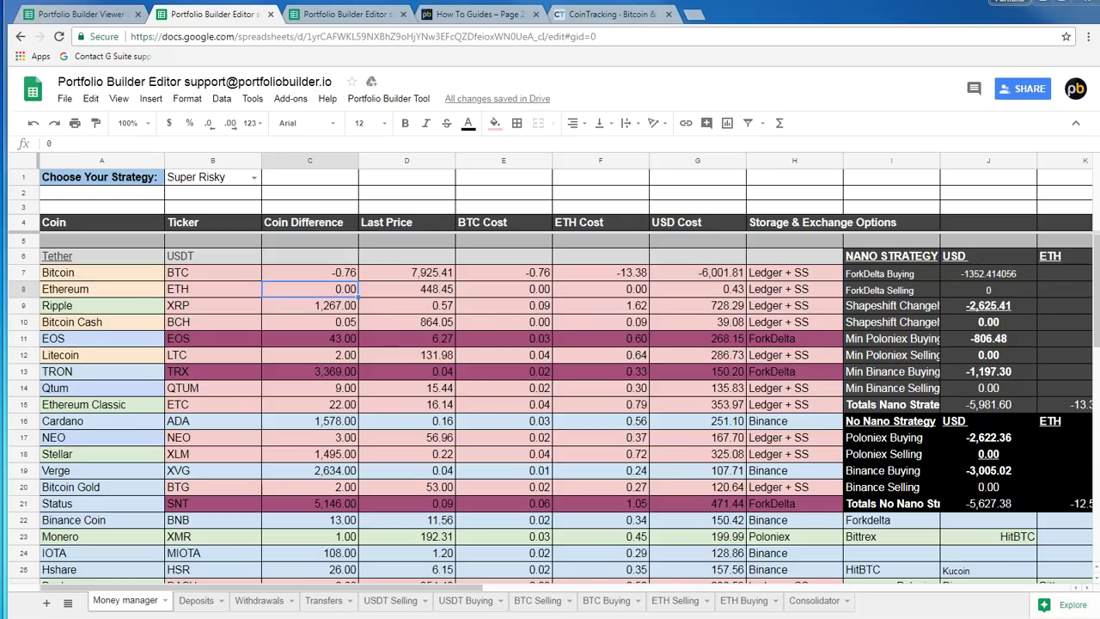
Open the BTC Selling sheet in the other tab and review Bitcoin Cash's coin difference and USD cost
{"action": "left_click", "coordinate": [357, 14]}
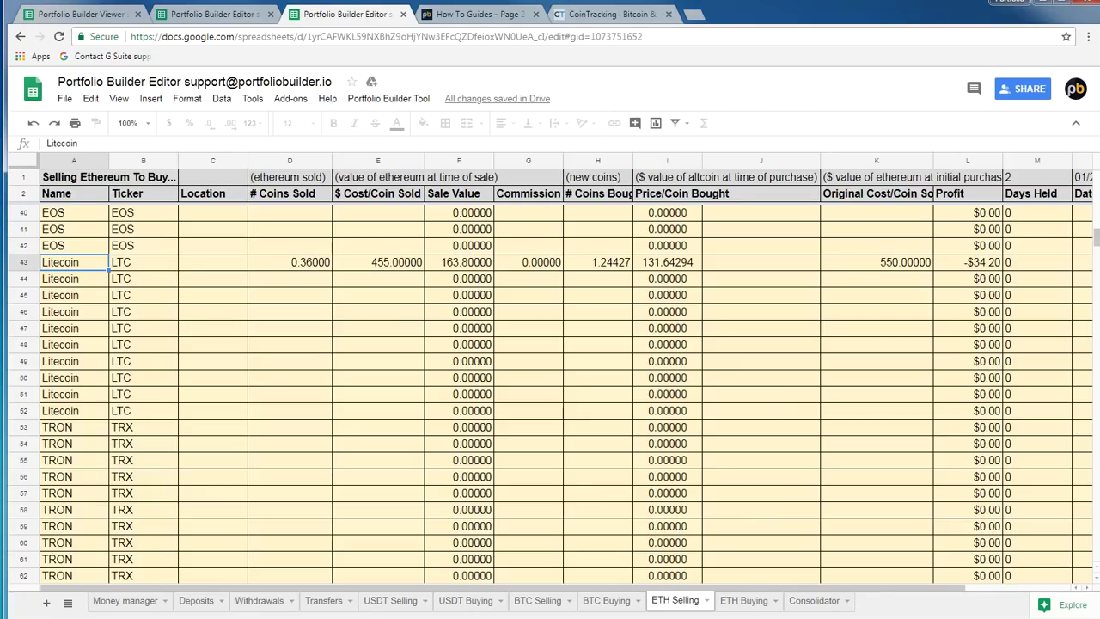
{"action": "left_click", "coordinate": [538, 601]}
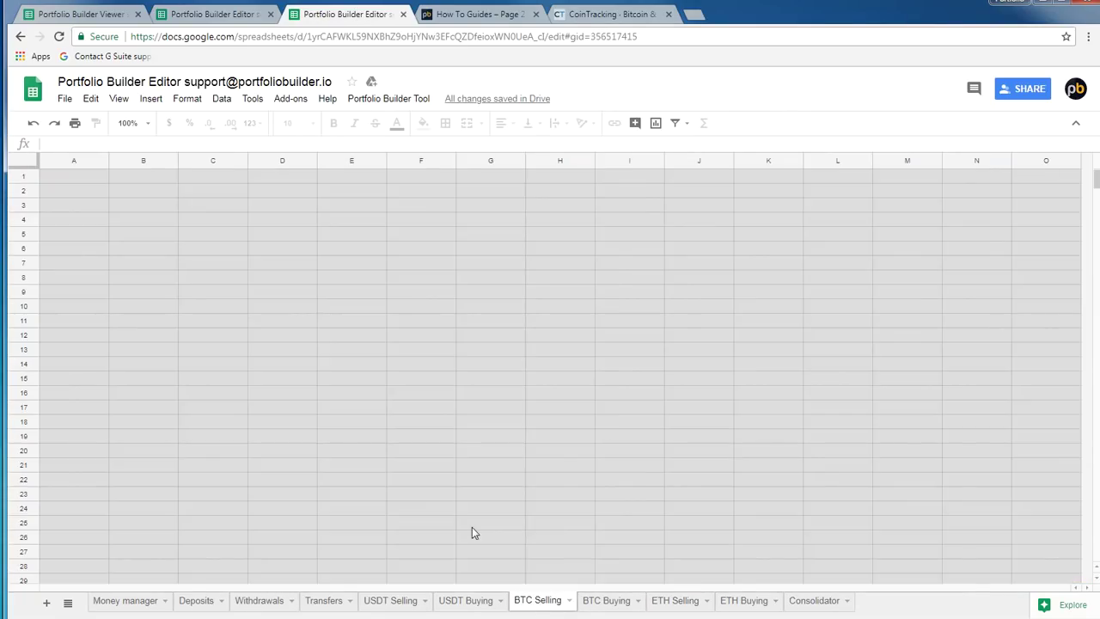
{"action": "left_click", "coordinate": [216, 17]}
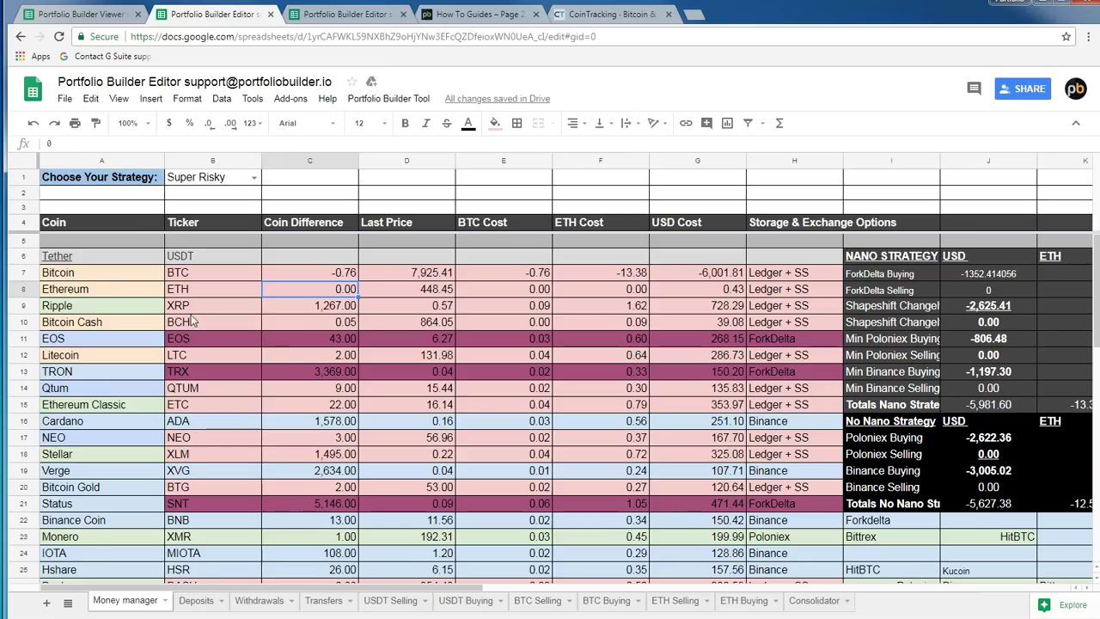
{"action": "left_click", "coordinate": [109, 325]}
{"action": "left_click", "coordinate": [348, 323]}
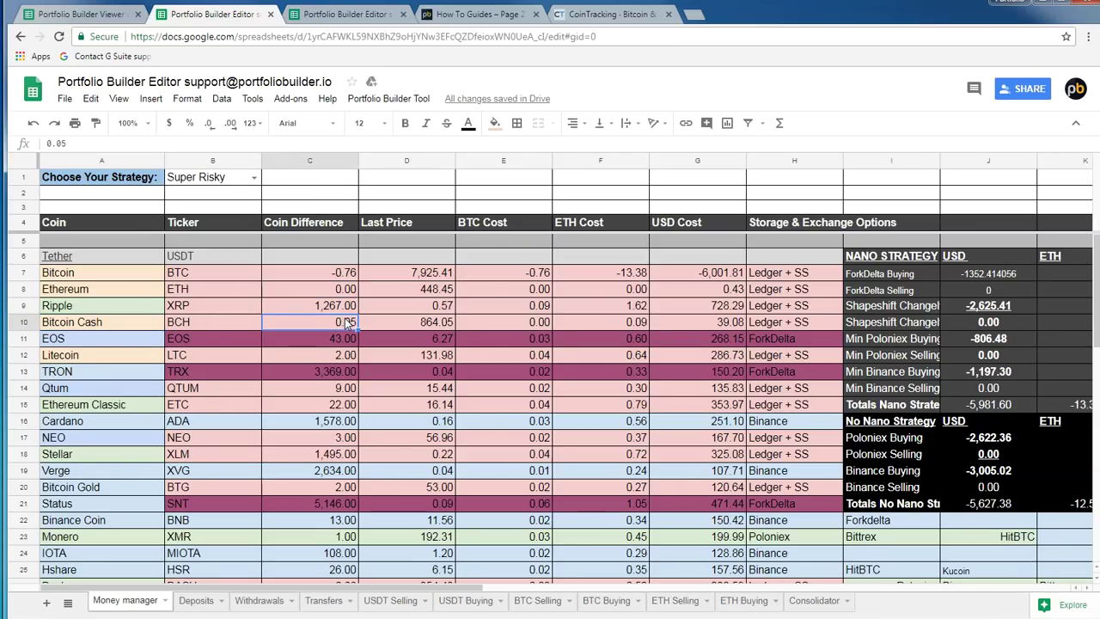
{"action": "left_click", "coordinate": [701, 320]}
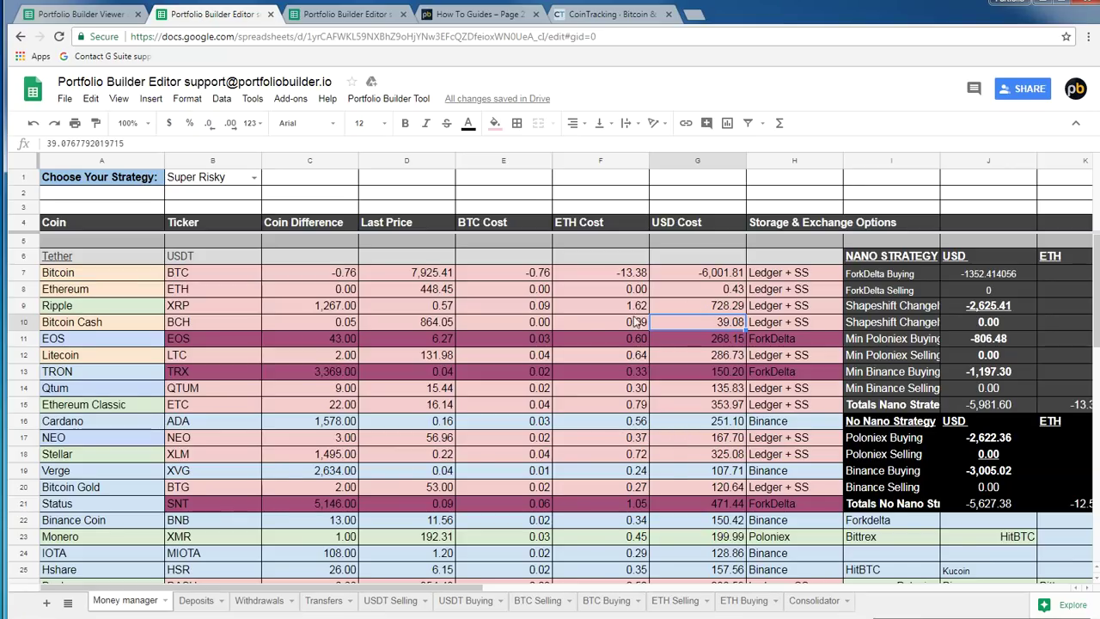
Check Litecoin's 2.00 coin difference and USD cost, then copy its full BTC cost from E12
{"action": "left_click", "coordinate": [332, 354]}
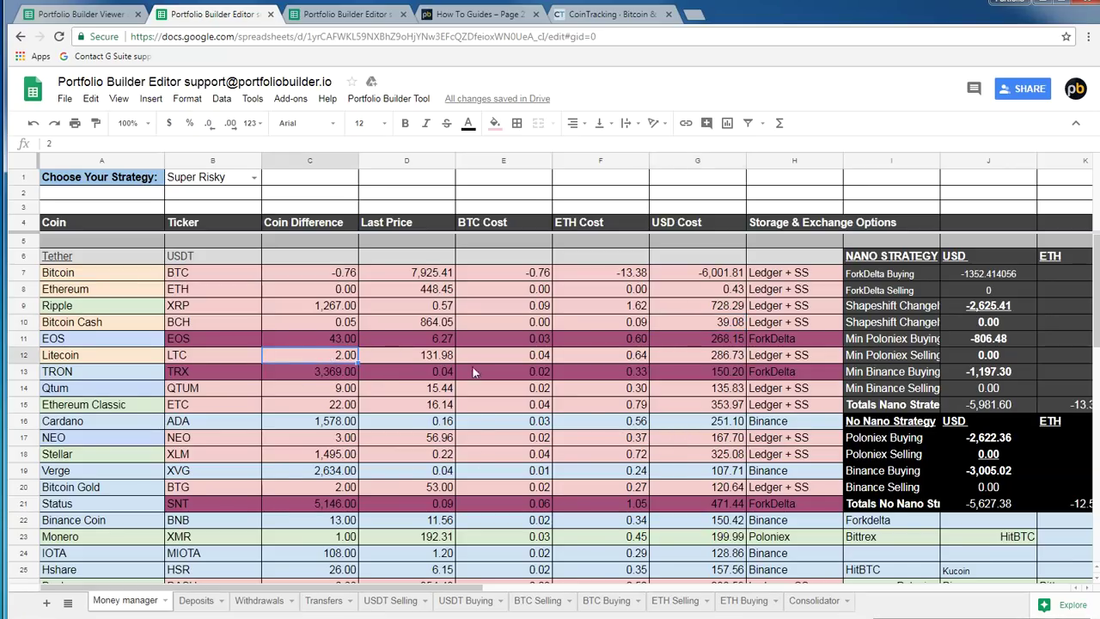
{"action": "left_click", "coordinate": [724, 359]}
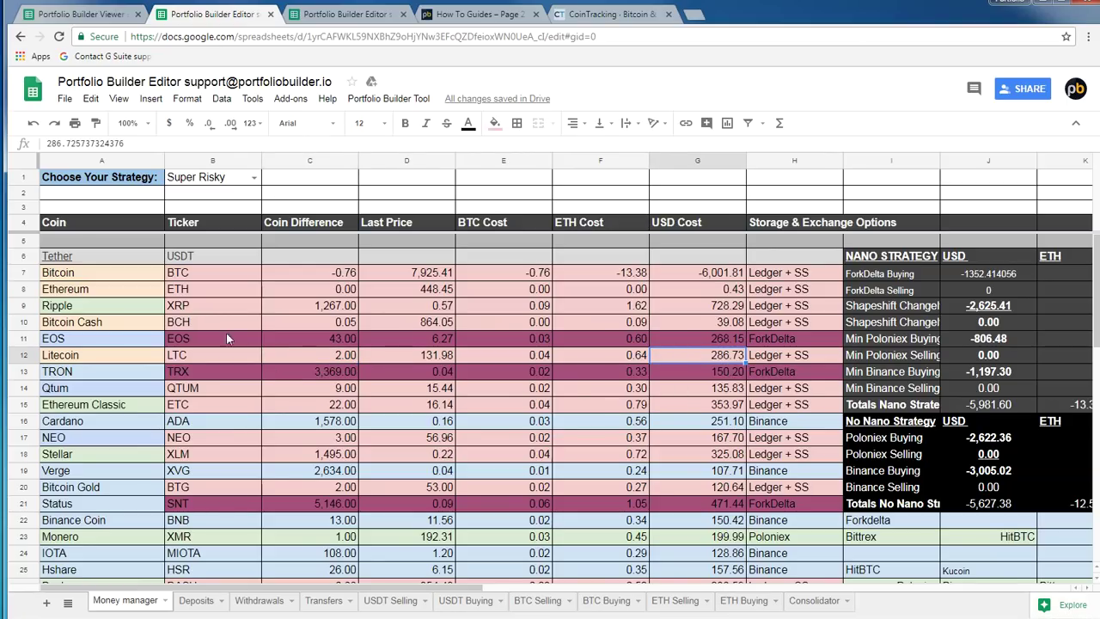
{"action": "left_click", "coordinate": [274, 360]}
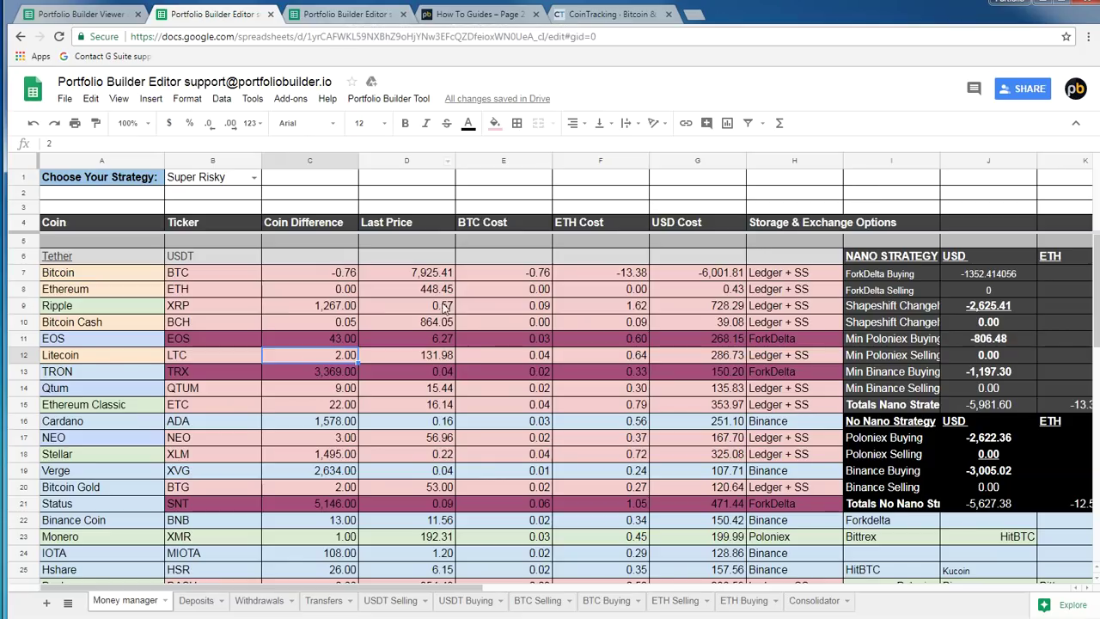
{"action": "left_click", "coordinate": [488, 359]}
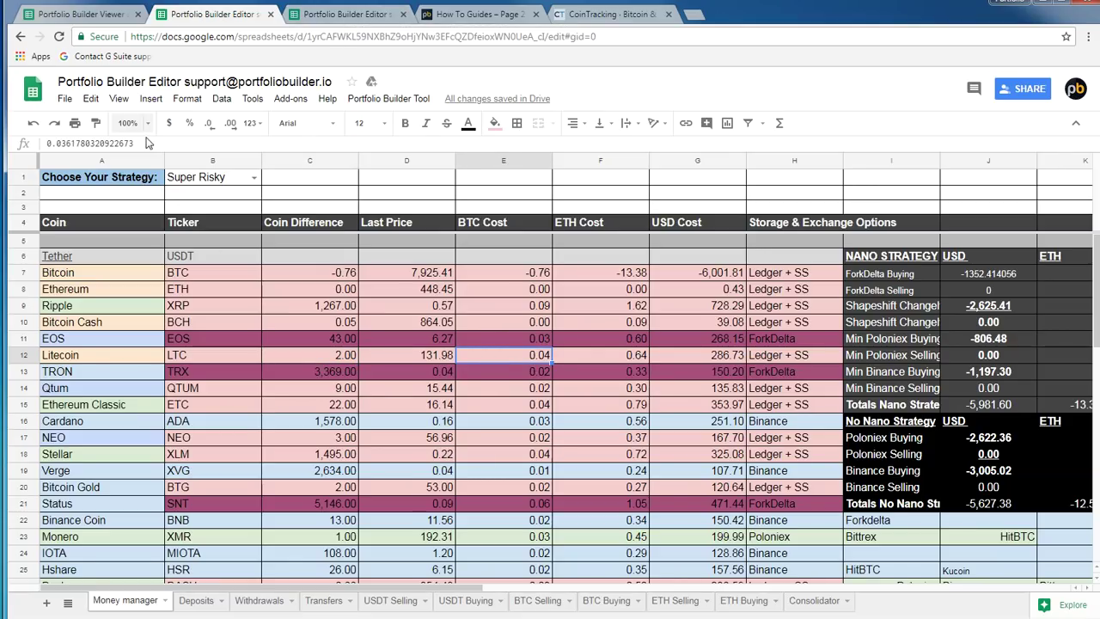
{"action": "left_click_drag", "start_coordinate": [145, 145], "coordinate": [45, 144]}
{"action": "right_click", "coordinate": [82, 145]}
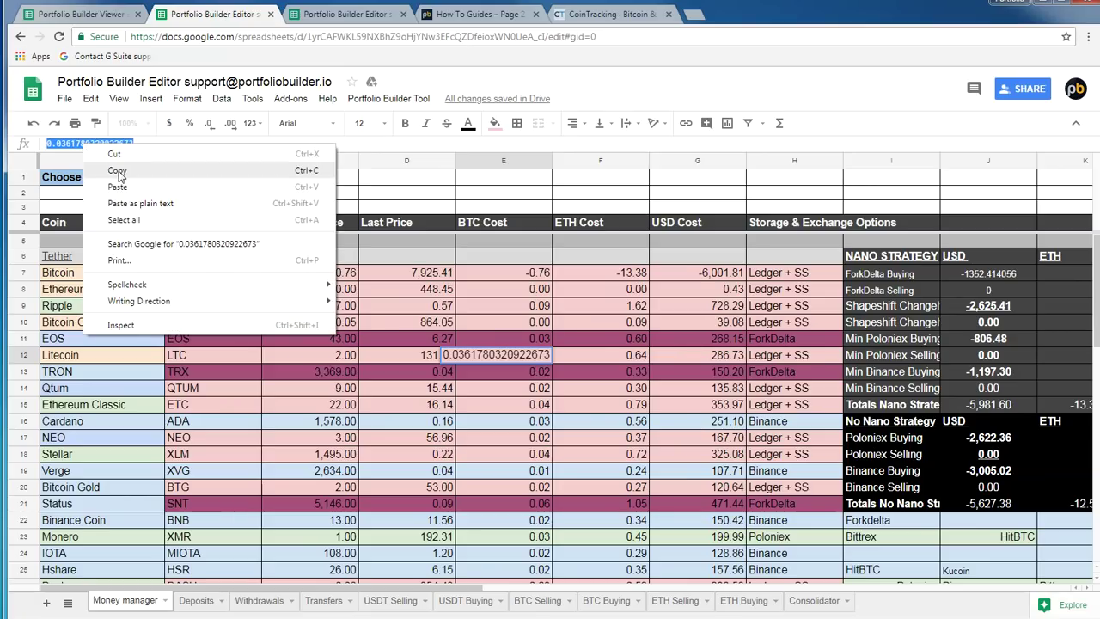
{"action": "left_click", "coordinate": [118, 173]}
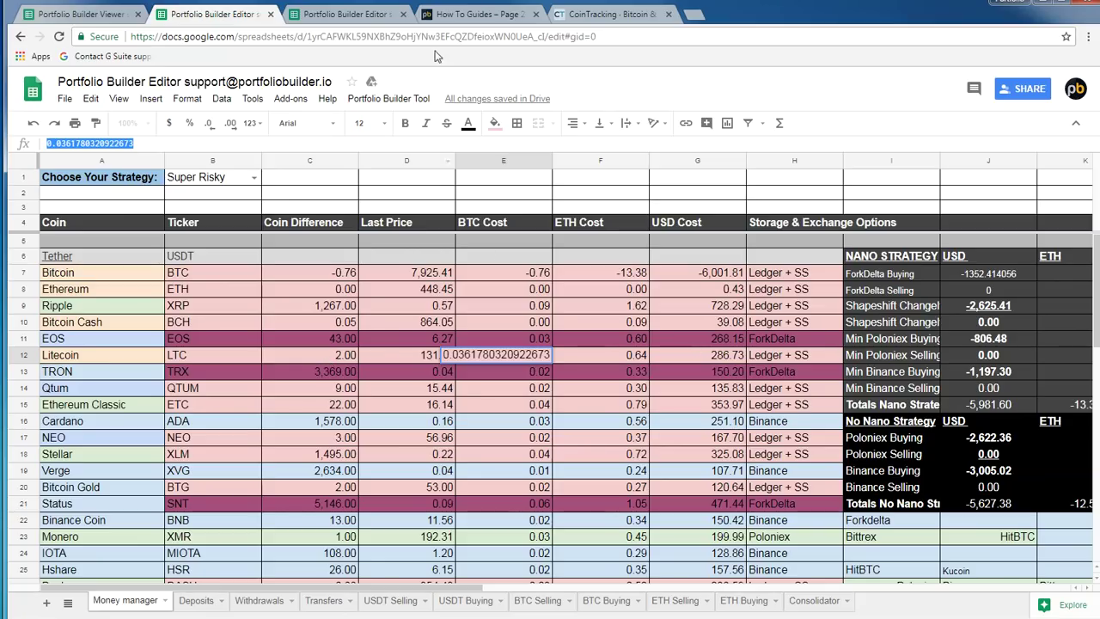
{"action": "left_click", "coordinate": [320, 355]}
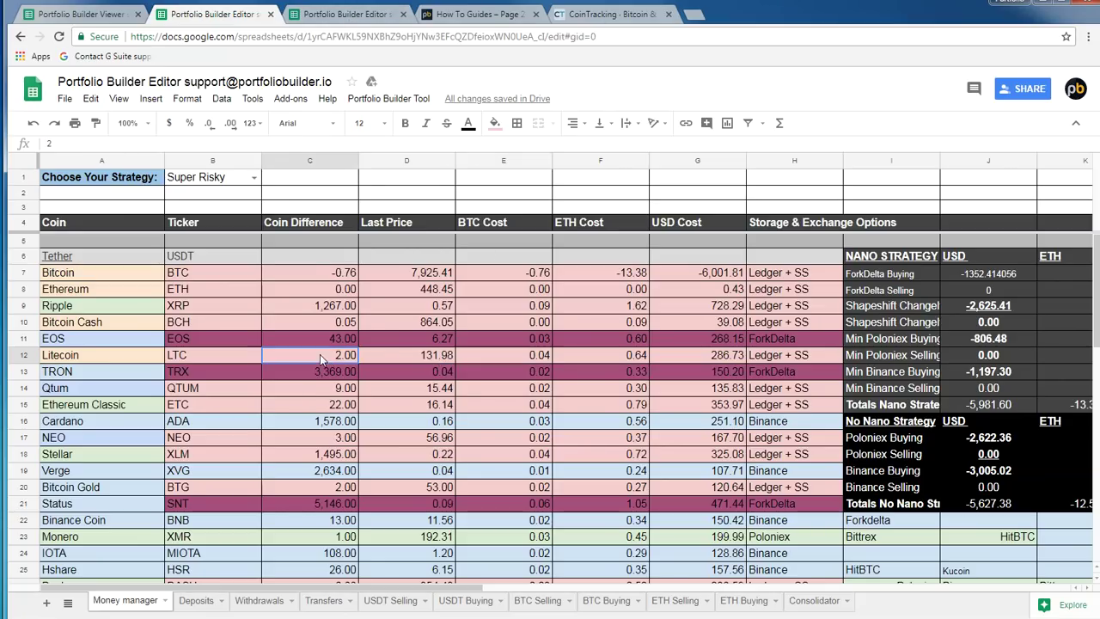
{"action": "left_click", "coordinate": [365, 14]}
On BTC Selling row 43, enter gdax as Litecoin's location and paste 0.03618 as coins sold
{"action": "left_click", "coordinate": [355, 443]}
{"action": "scroll", "coordinate": [352, 413], "scroll_direction": "down", "scroll_amount": 7}
{"action": "left_click", "coordinate": [229, 470]}
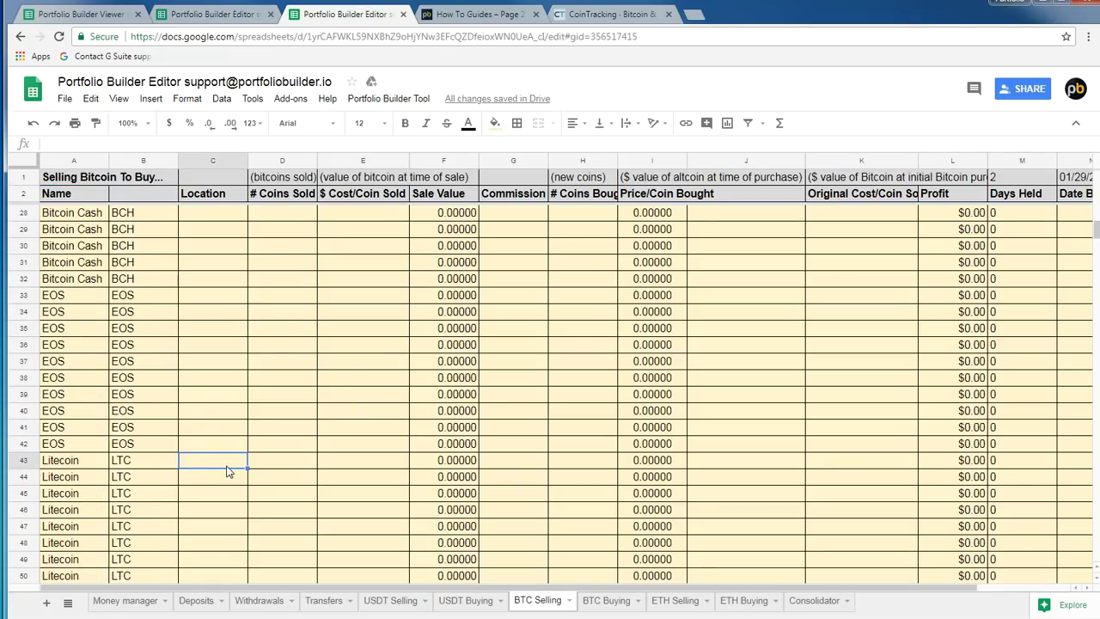
{"action": "left_click", "coordinate": [265, 467]}
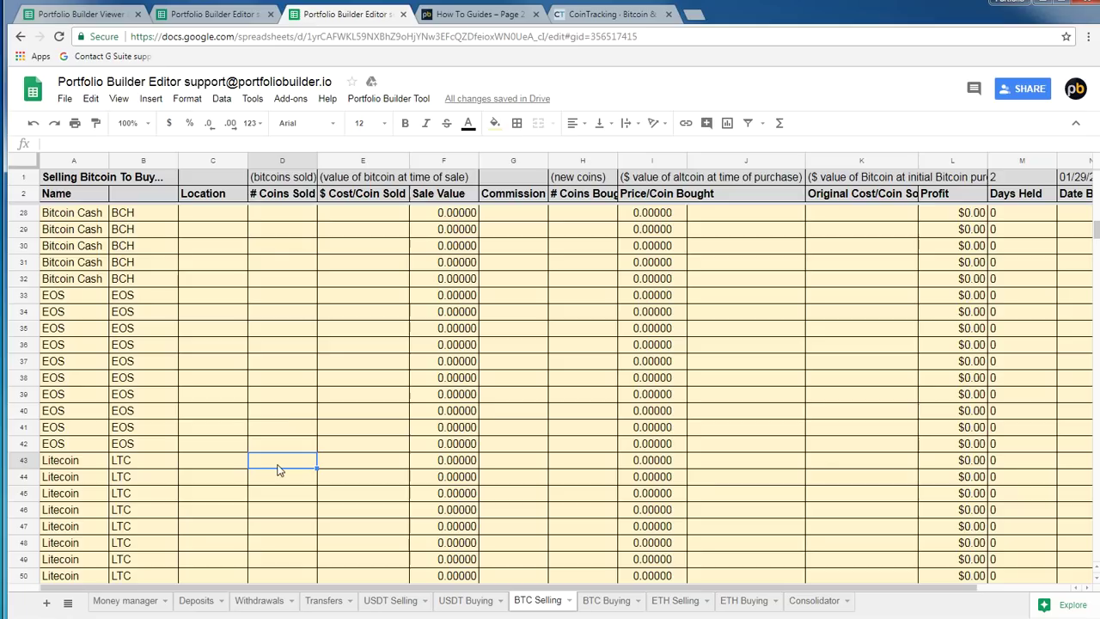
{"action": "left_click", "coordinate": [144, 144]}
{"action": "left_click", "coordinate": [218, 462]}
{"action": "type", "text": "gdax"}
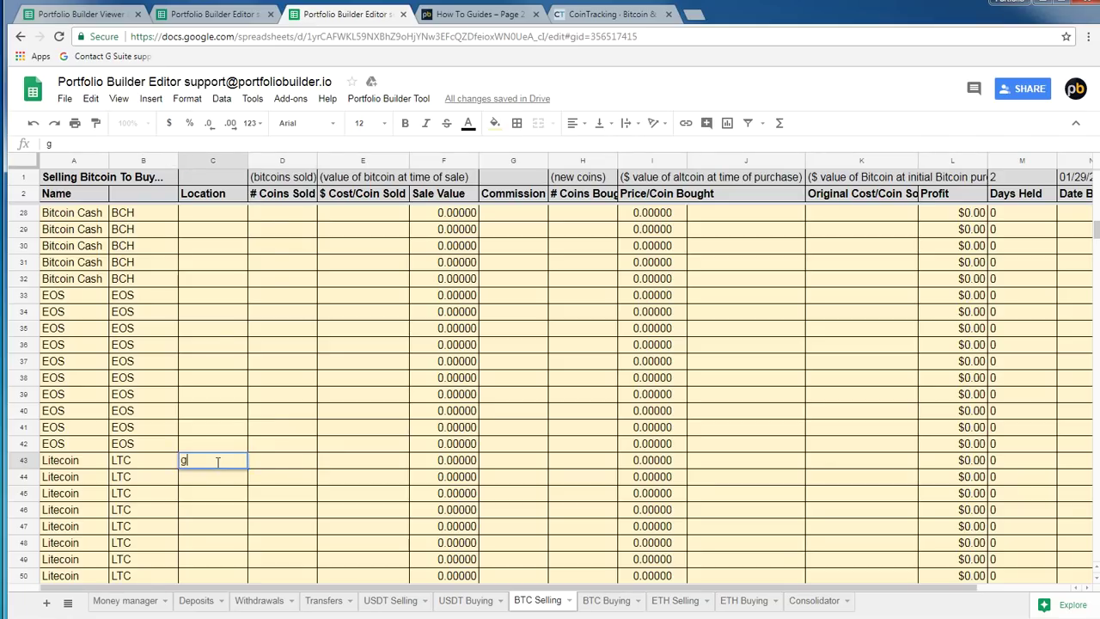
{"action": "right_click", "coordinate": [276, 469]}
{"action": "left_click", "coordinate": [278, 468]}
{"action": "left_click", "coordinate": [147, 146]}
{"action": "right_click", "coordinate": [147, 146]}
{"action": "left_click", "coordinate": [197, 237]}
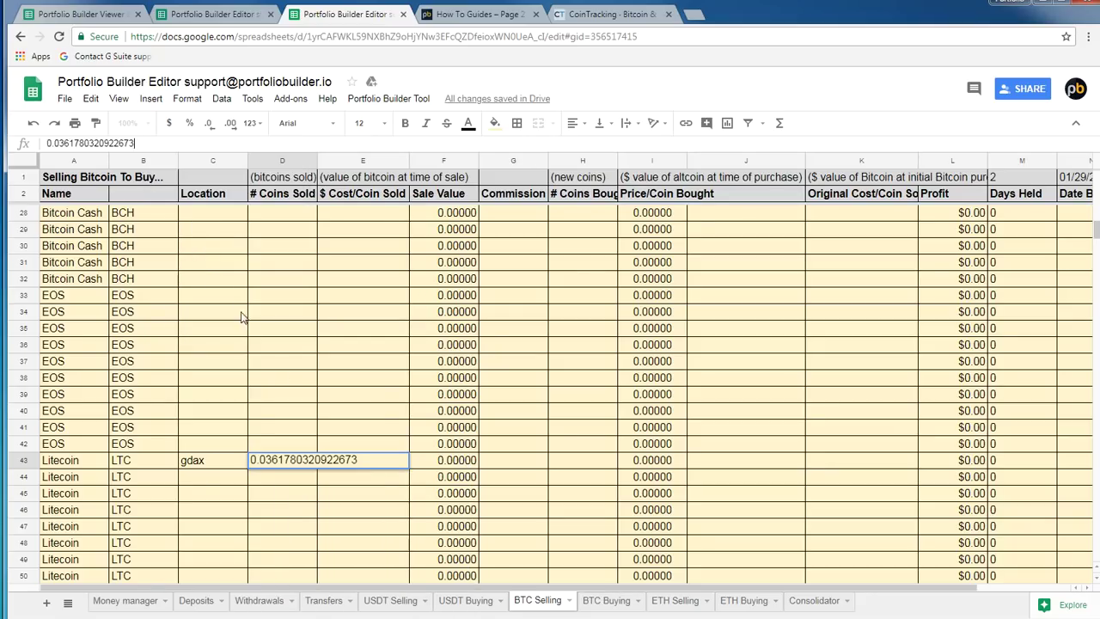
{"action": "key", "text": "Tab"}
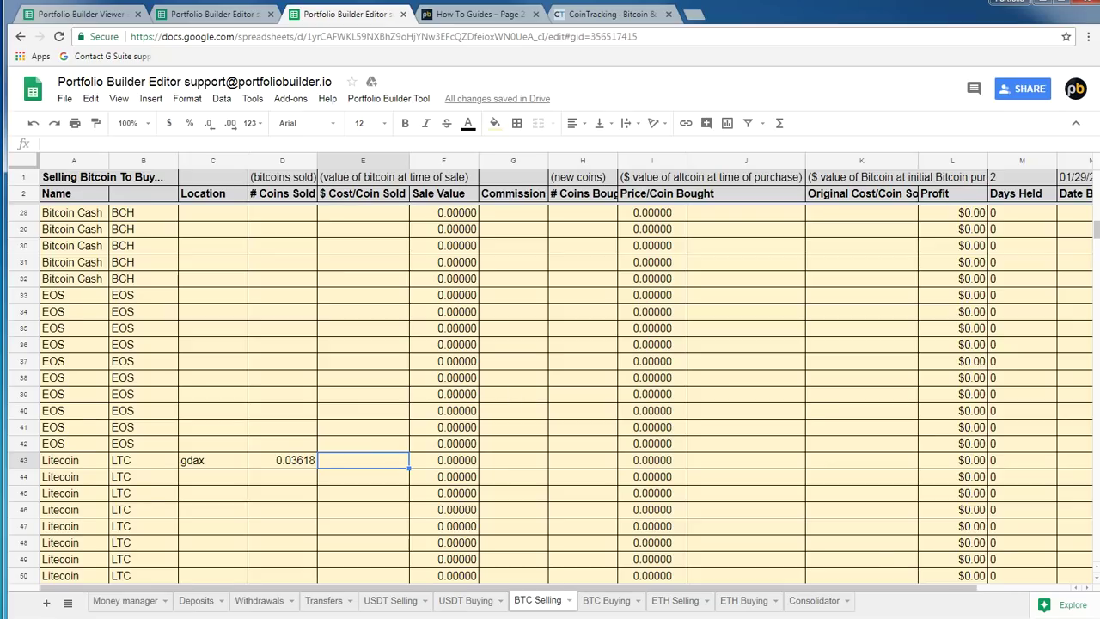
Fill in 7,925 cost per coin, 2 coins bought, 0 commission and 8,000 original cost
{"action": "key", "text": "ctrl+shift+Tab"}
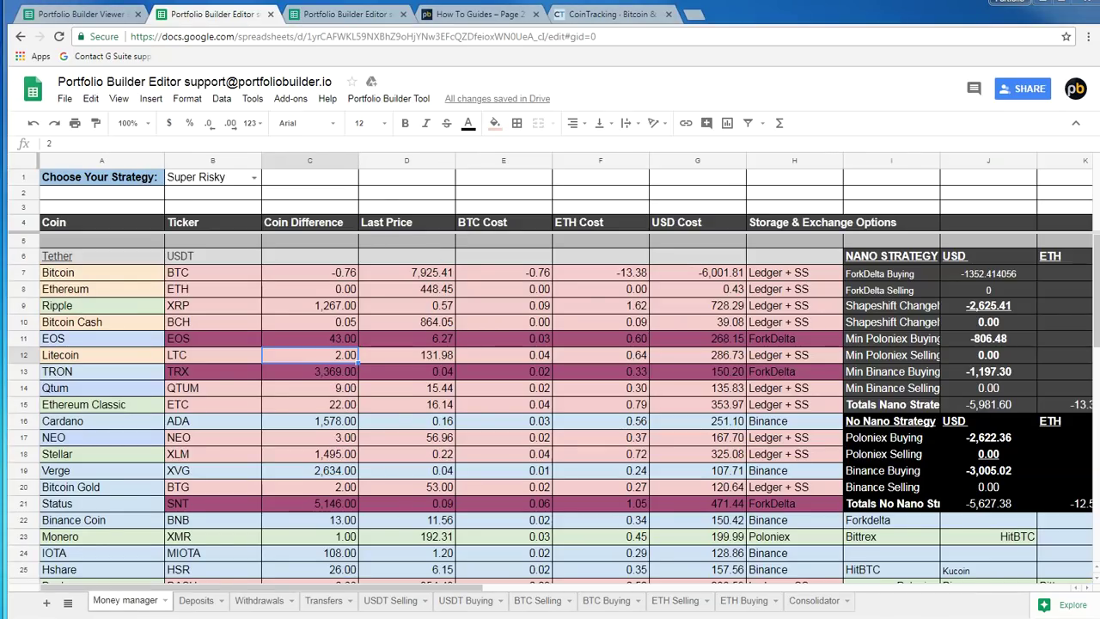
{"action": "left_click", "coordinate": [346, 15]}
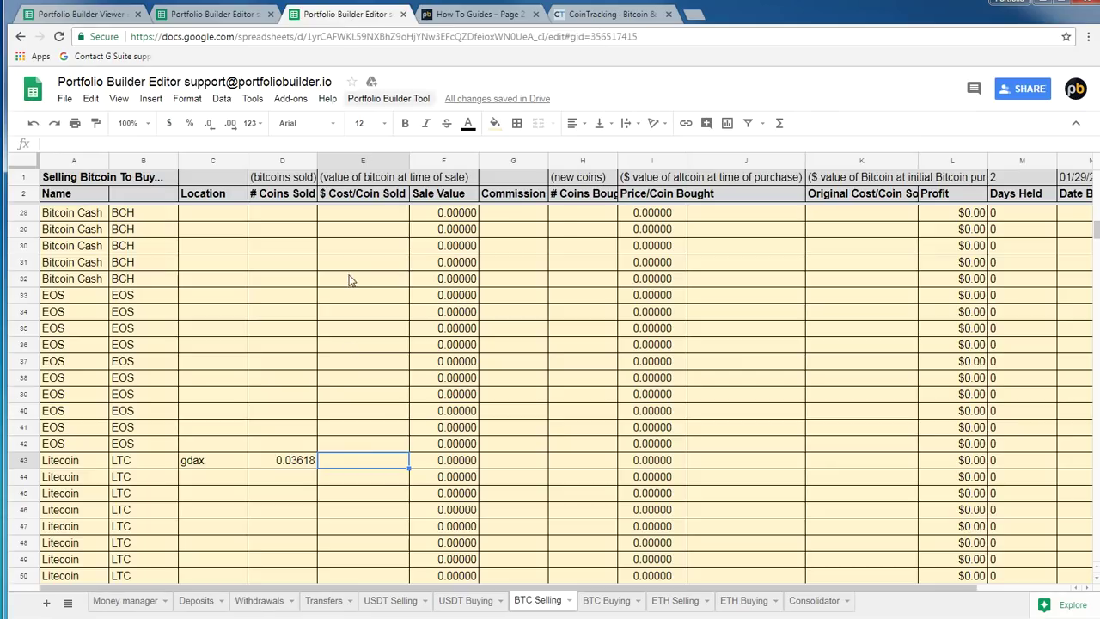
{"action": "type", "text": "7925"}
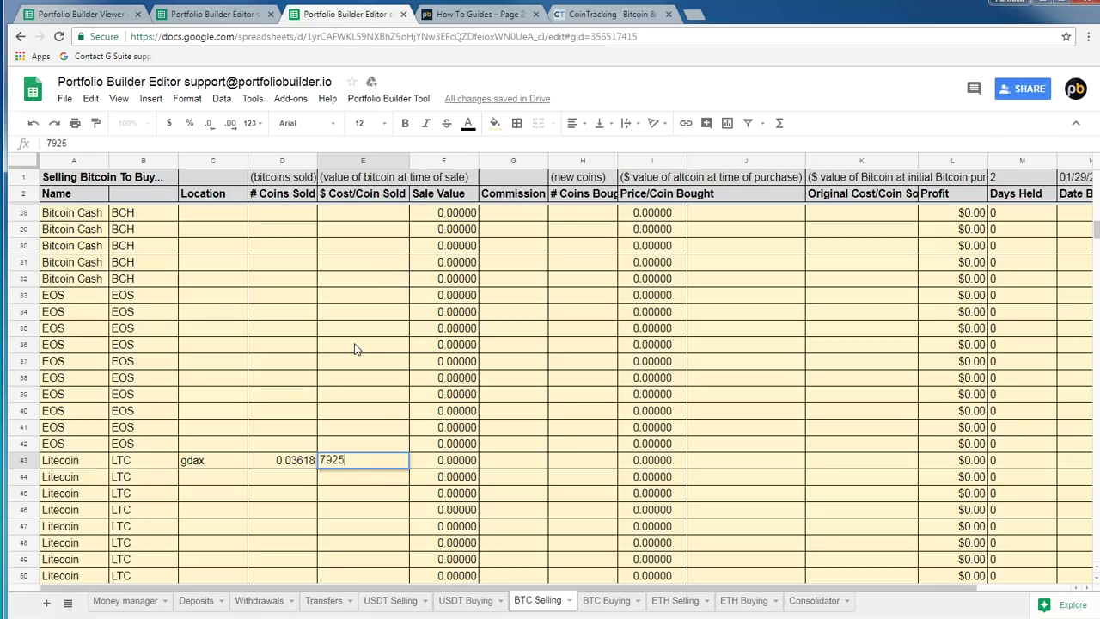
{"action": "key", "text": "Return"}
{"action": "left_click", "coordinate": [584, 461]}
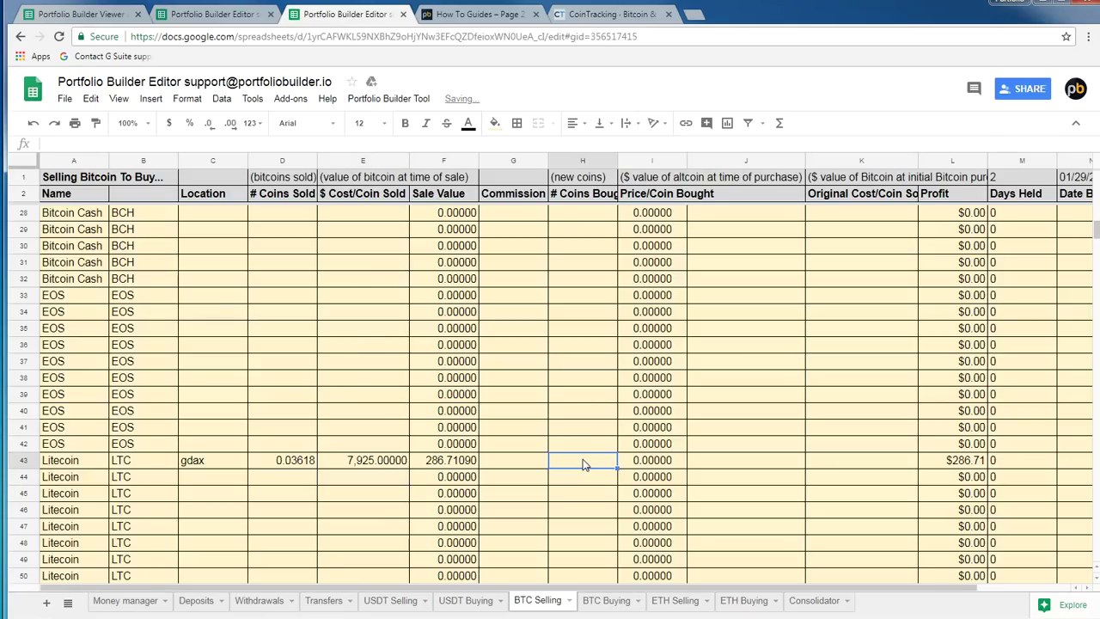
{"action": "type", "text": "2"}
{"action": "left_click", "coordinate": [509, 464]}
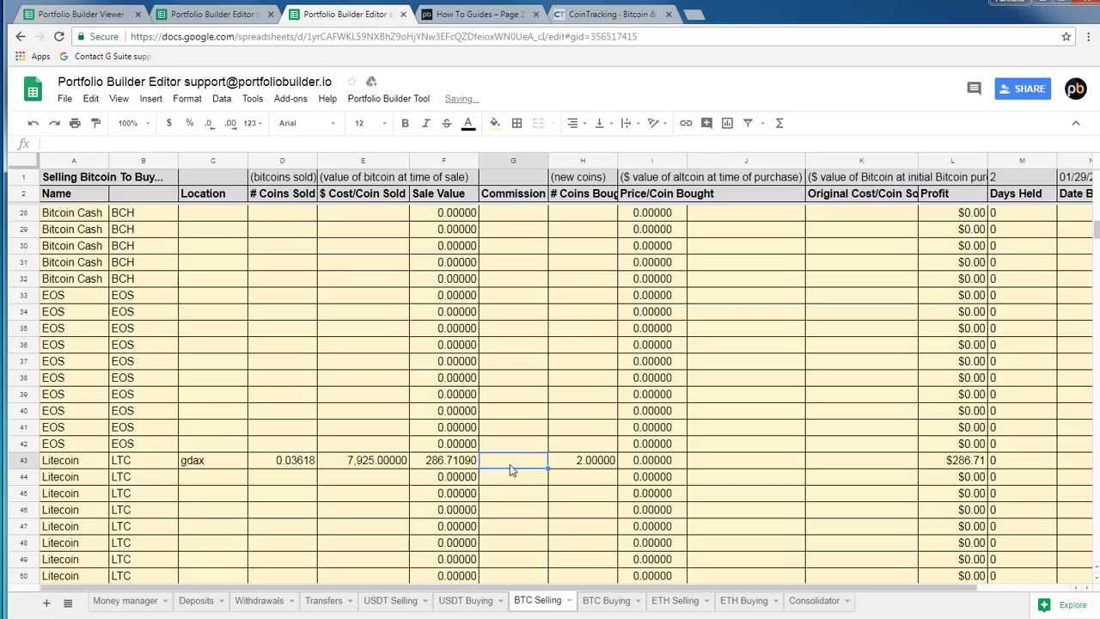
{"action": "type", "text": "0"}
{"action": "key", "text": "Return"}
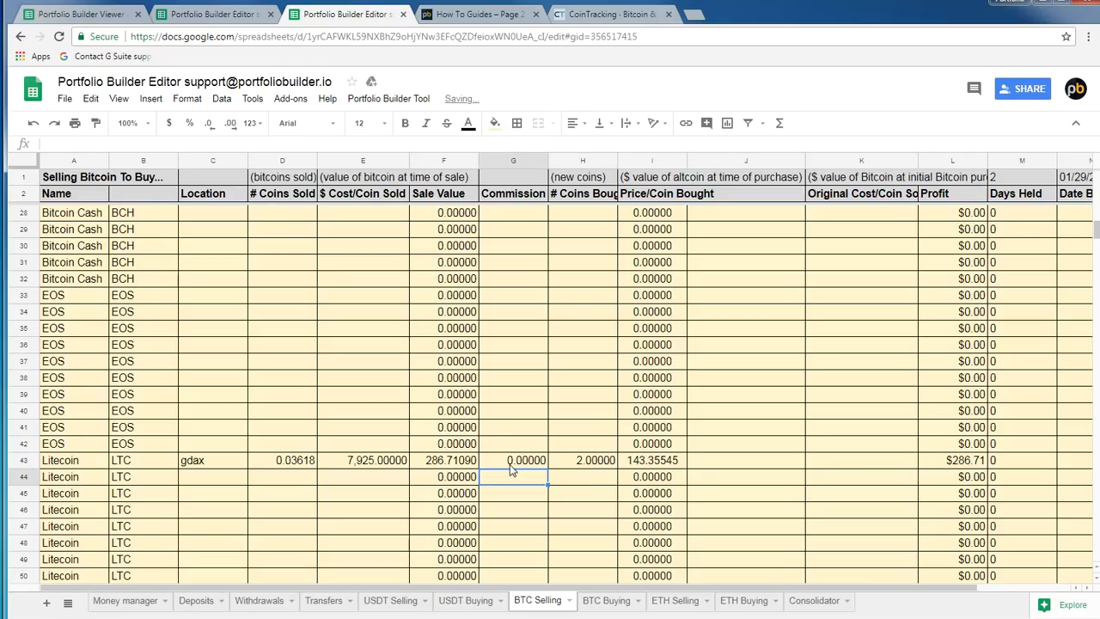
{"action": "left_click", "coordinate": [886, 467]}
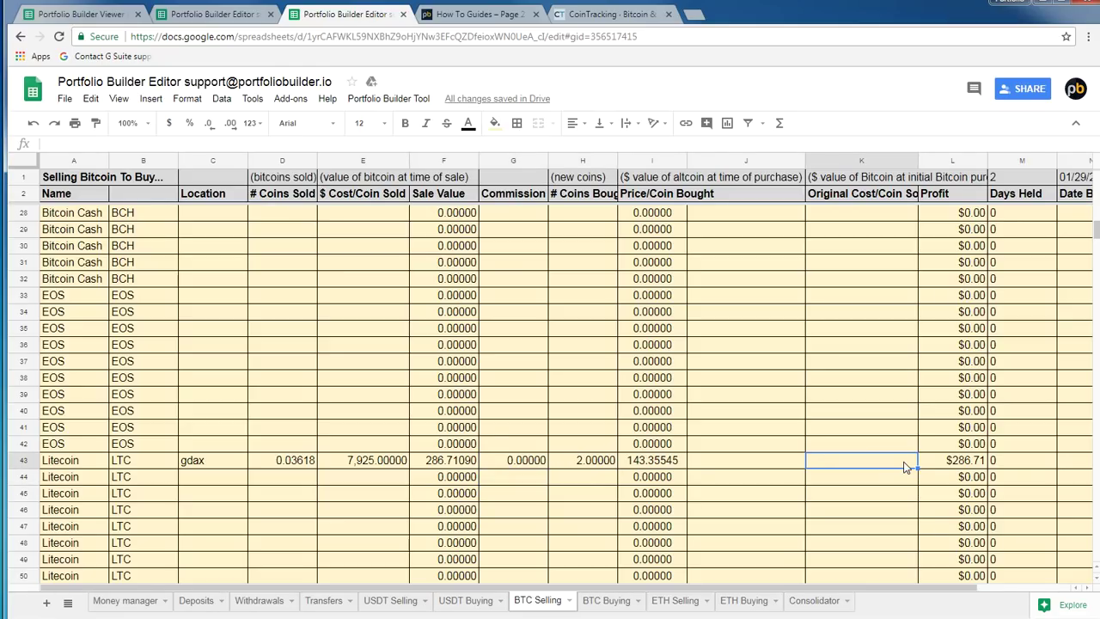
{"action": "type", "text": "8000"}
{"action": "key", "text": "Return"}
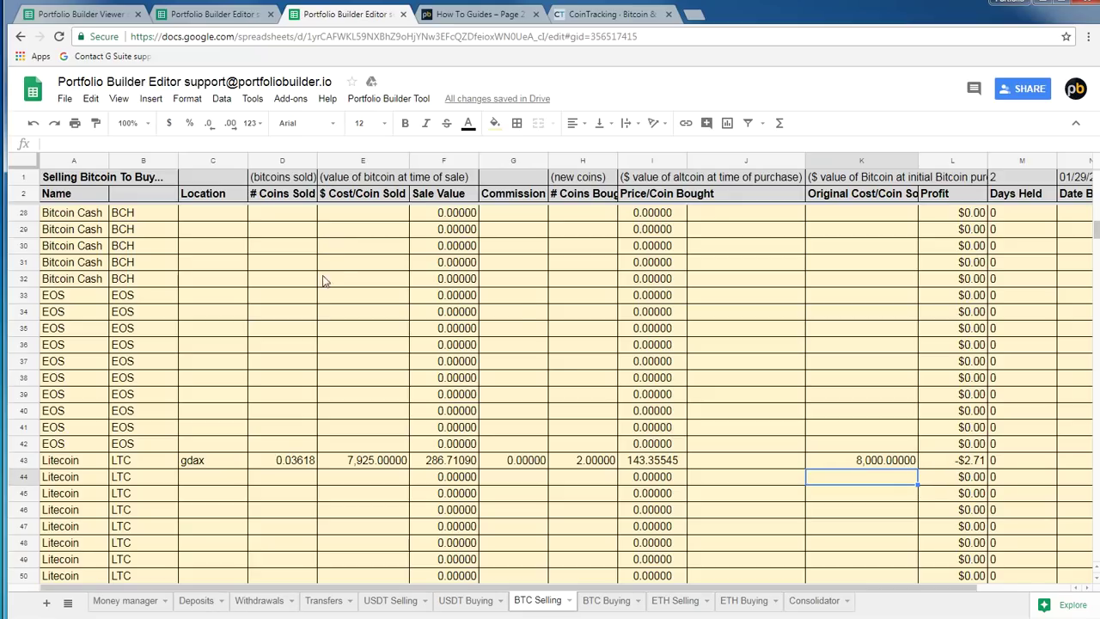
{"action": "left_click", "coordinate": [210, 16]}
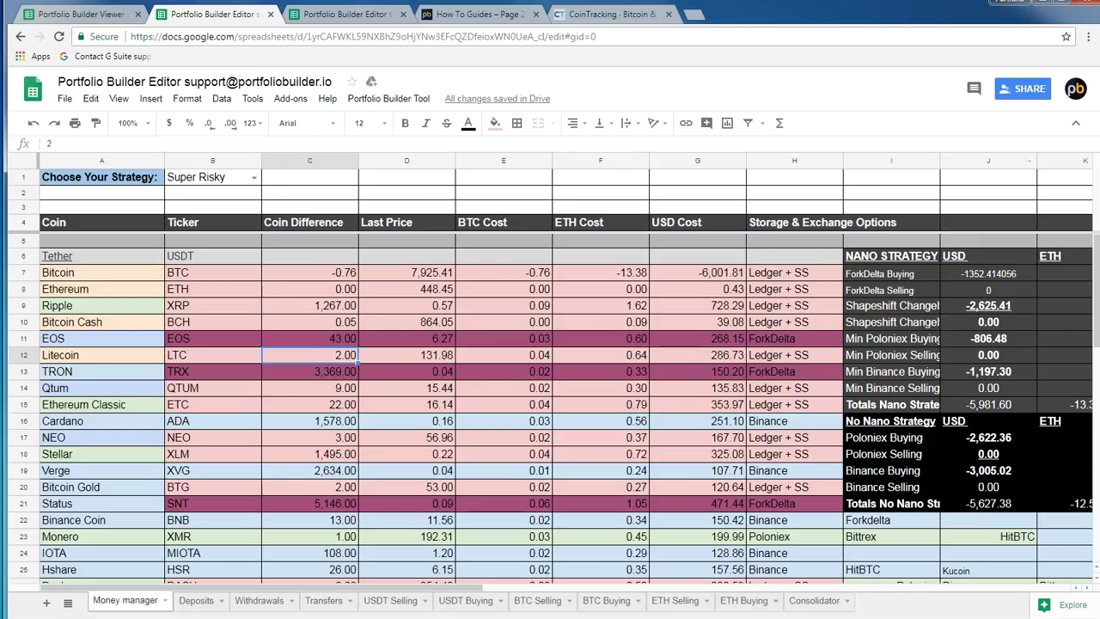
Run Portfolio Builder Tool > Trigger Data Update and check the Shapeshift USD and ETH amounts
{"action": "left_click", "coordinate": [387, 98]}
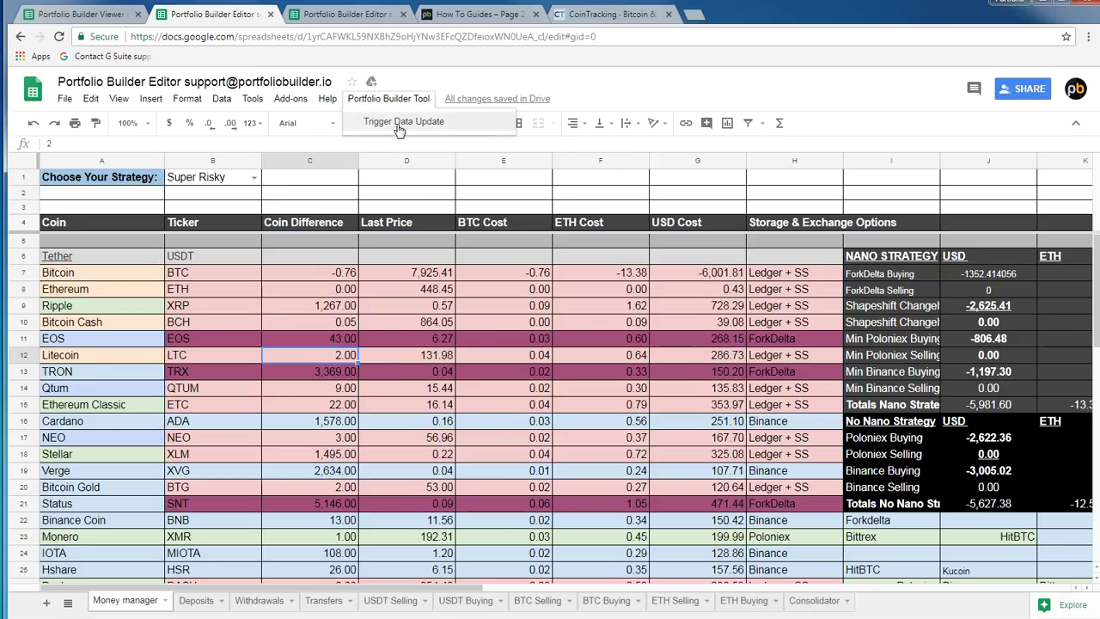
{"action": "left_click", "coordinate": [404, 126]}
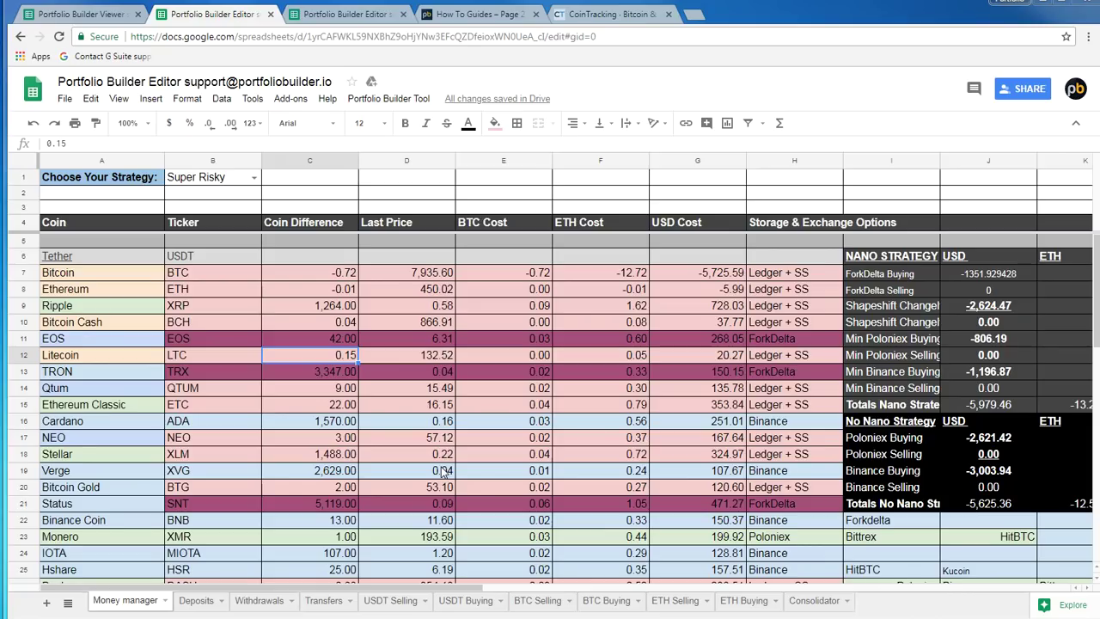
{"action": "left_click", "coordinate": [1007, 307]}
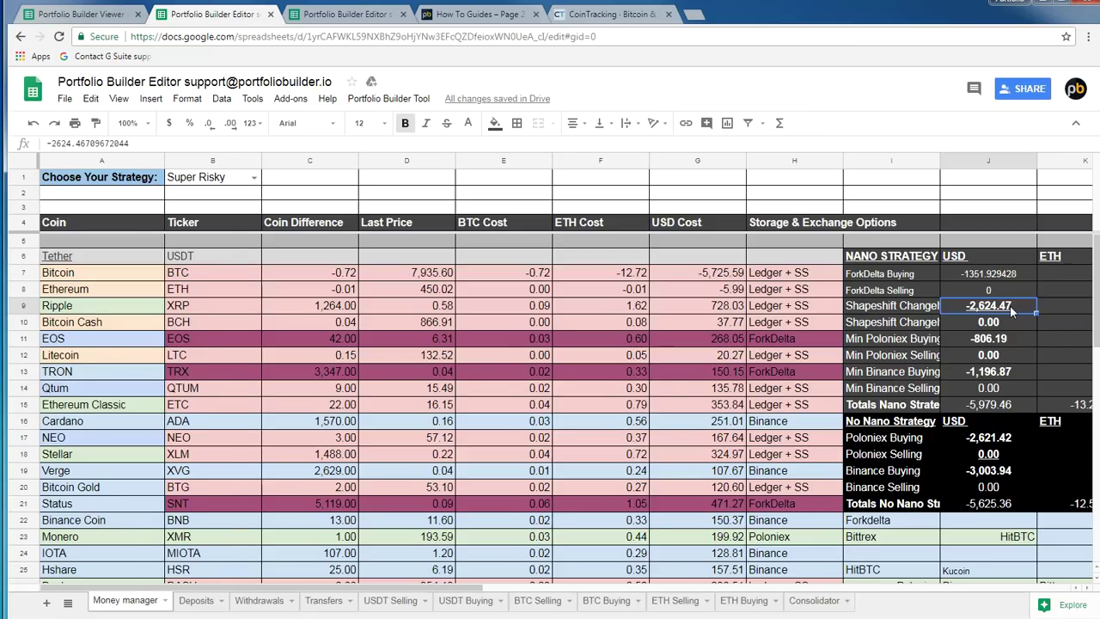
{"action": "scroll", "coordinate": [1010, 305], "scroll_direction": "right", "scroll_amount": 5}
{"action": "key", "text": "Right"}
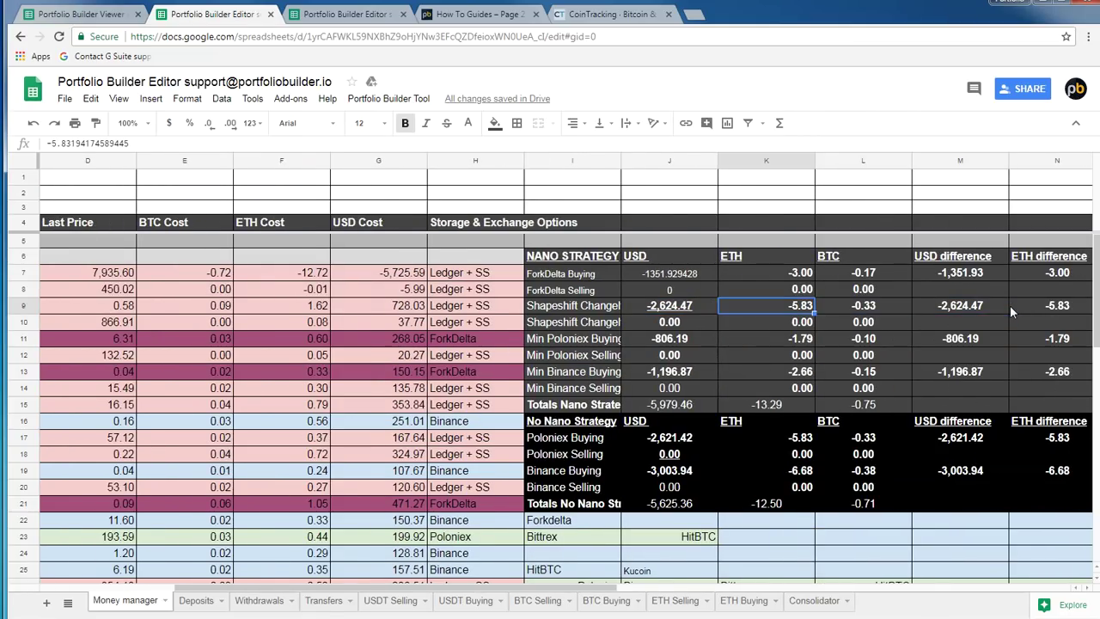
{"action": "left_click", "coordinate": [479, 14]}
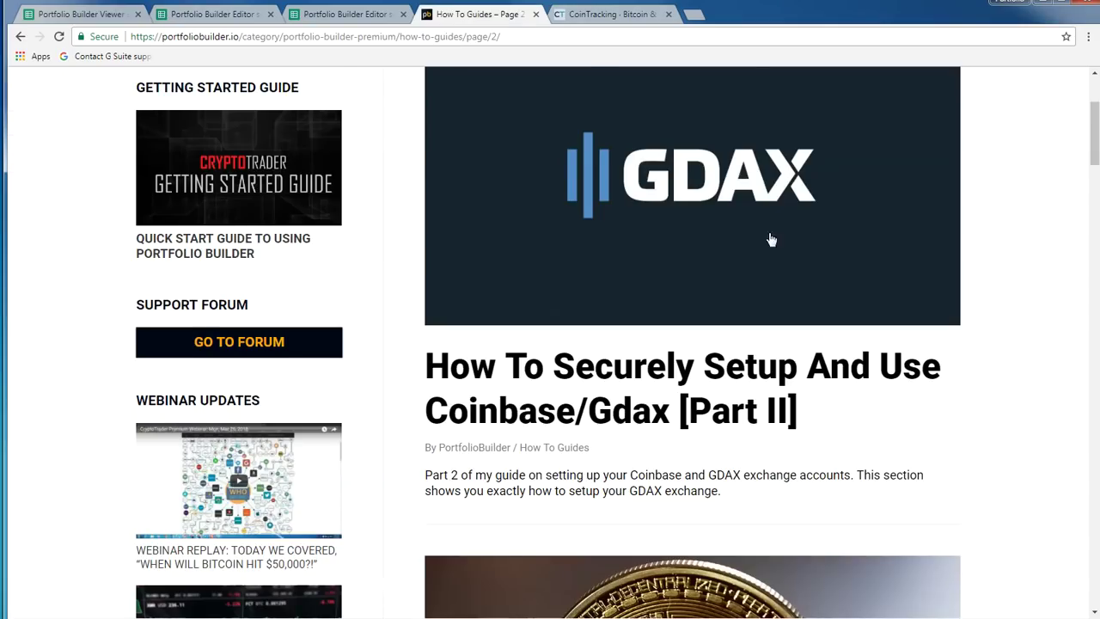
Scroll the How To Guides down to the Ledger Nano S posts and start a new tab for shapeshift.io
{"action": "scroll", "coordinate": [768, 214], "scroll_direction": "down", "scroll_amount": 2}
{"action": "scroll", "coordinate": [873, 288], "scroll_direction": "down", "scroll_amount": 12}
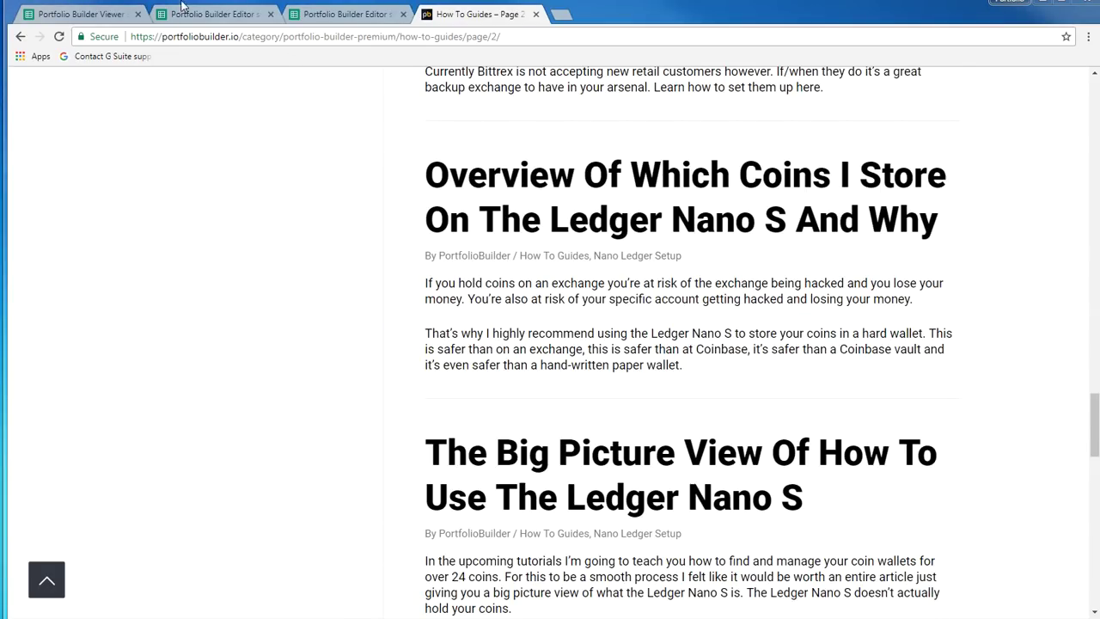
{"action": "left_click", "coordinate": [561, 15]}
{"action": "type", "text": "shape"}
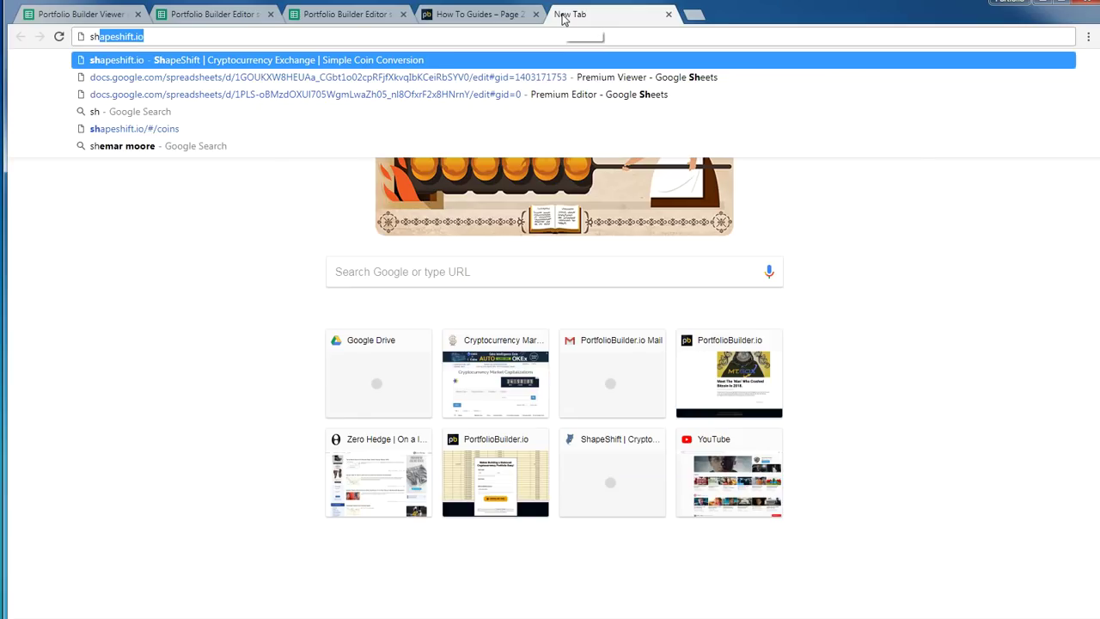
{"action": "type", "text": "shift.io"}
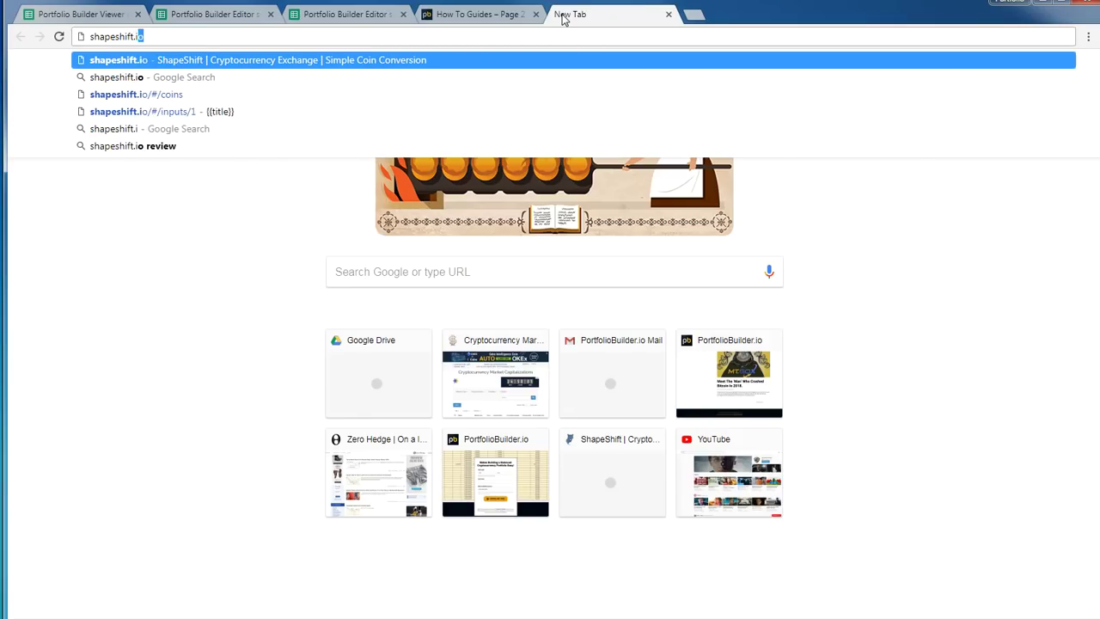
Load the shapeshift.io exchange homepage, then go back to the BTC Selling spreadsheet
{"action": "key", "text": "Return"}
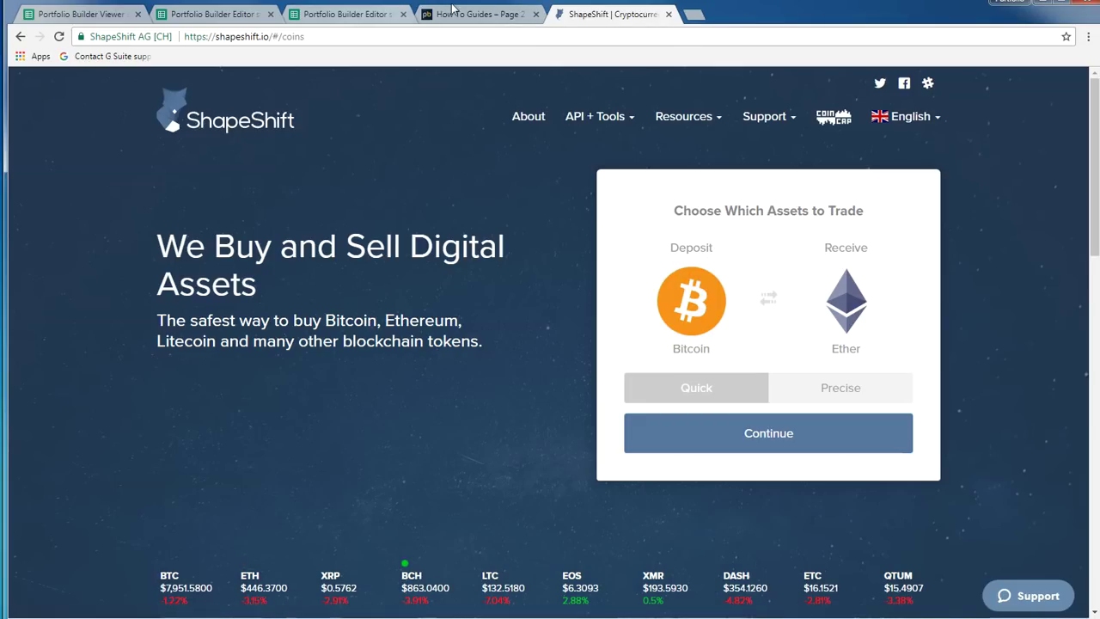
{"action": "left_click", "coordinate": [303, 17]}
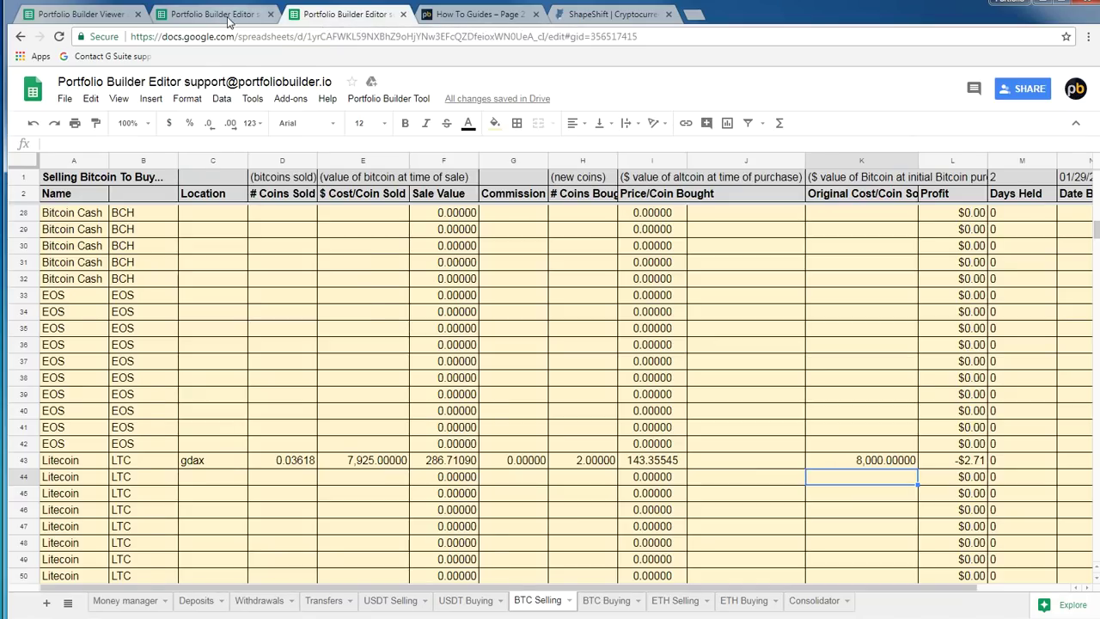
On Money manager, review the Poloniex Buying USD and BTC amounts, Binance Buying BTC and Ethereum Classic's BTC cost
{"action": "left_click", "coordinate": [227, 17]}
{"action": "left_click", "coordinate": [603, 456]}
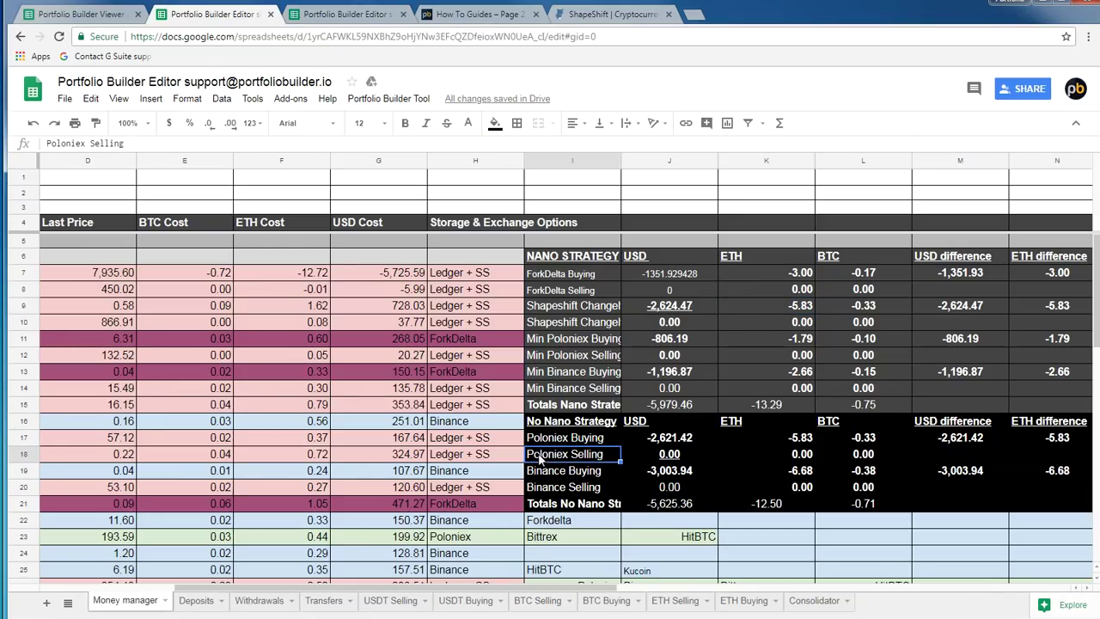
{"action": "left_click", "coordinate": [657, 439]}
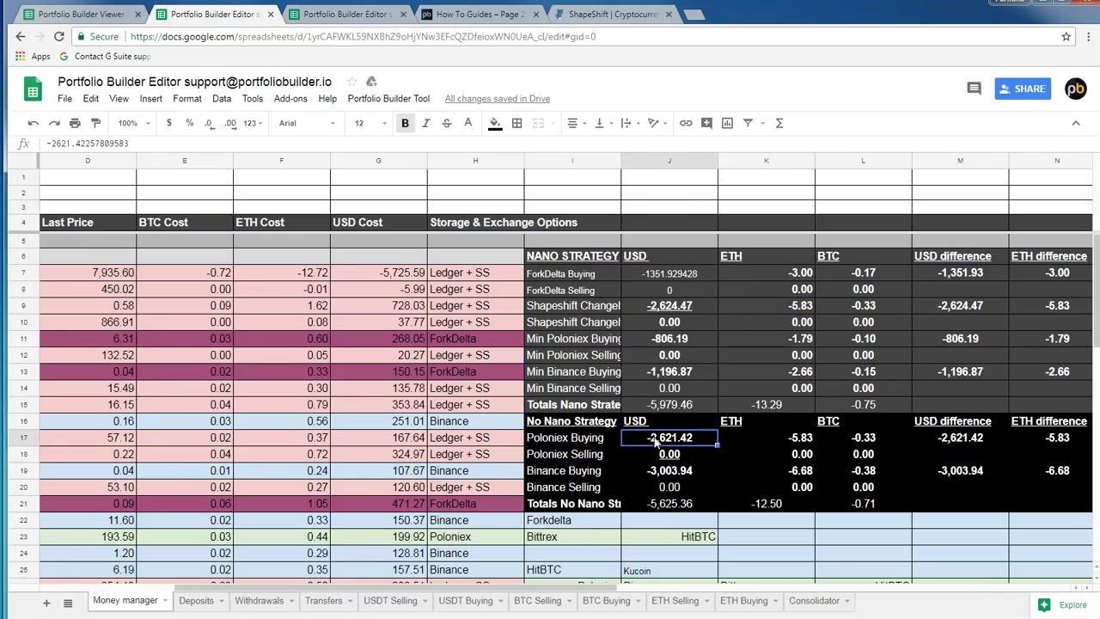
{"action": "left_click", "coordinate": [876, 439]}
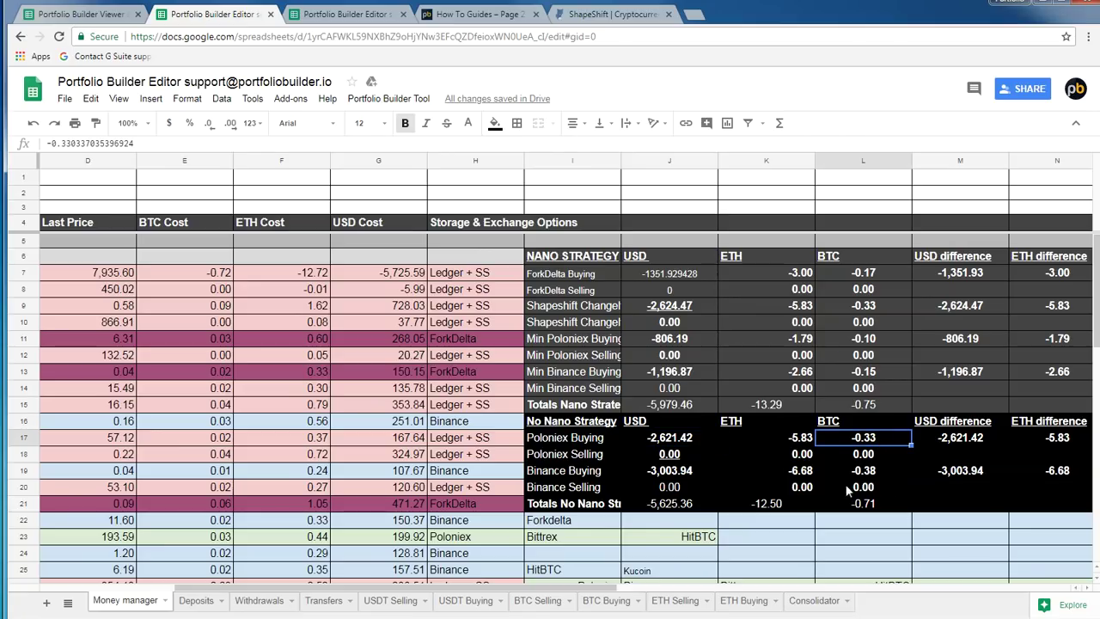
{"action": "left_click", "coordinate": [865, 477]}
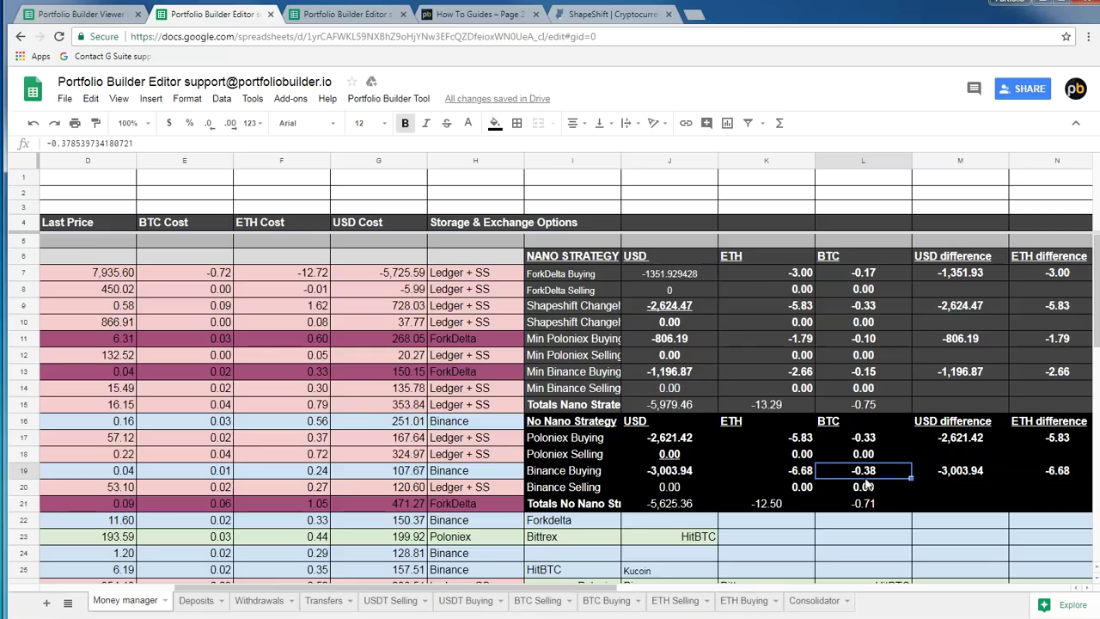
{"action": "left_click", "coordinate": [221, 407]}
{"action": "key", "text": "Left"}
{"action": "key", "text": "Left"}
{"action": "key", "text": "Left"}
{"action": "key", "text": "Left"}
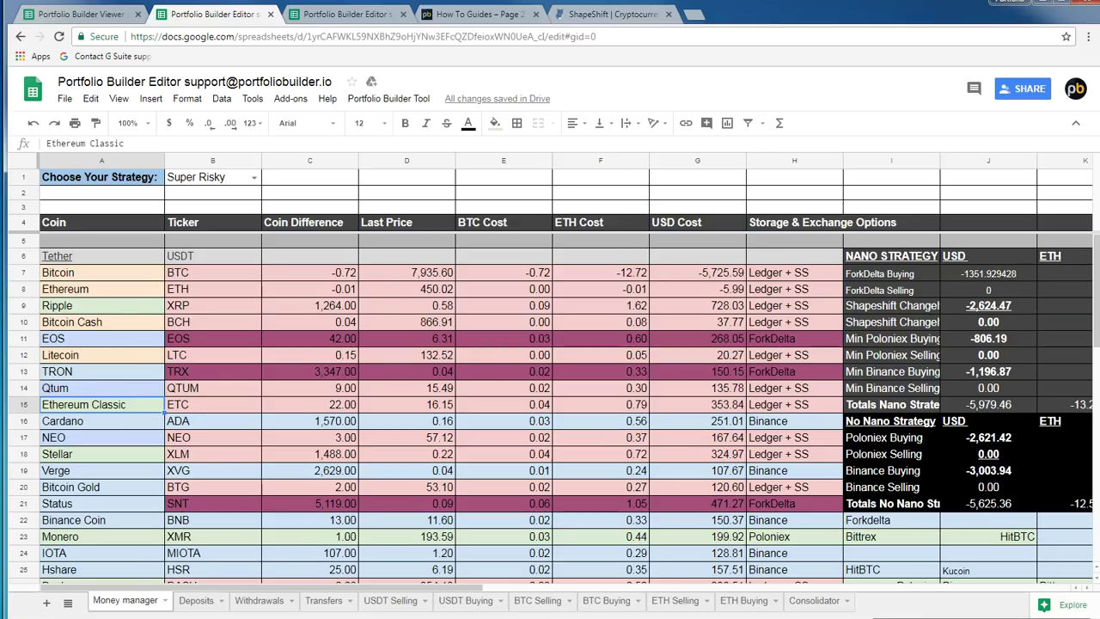
{"action": "left_click", "coordinate": [412, 388]}
{"action": "scroll", "coordinate": [412, 391], "scroll_direction": "down", "scroll_amount": 1}
{"action": "scroll", "coordinate": [412, 392], "scroll_direction": "up", "scroll_amount": 1}
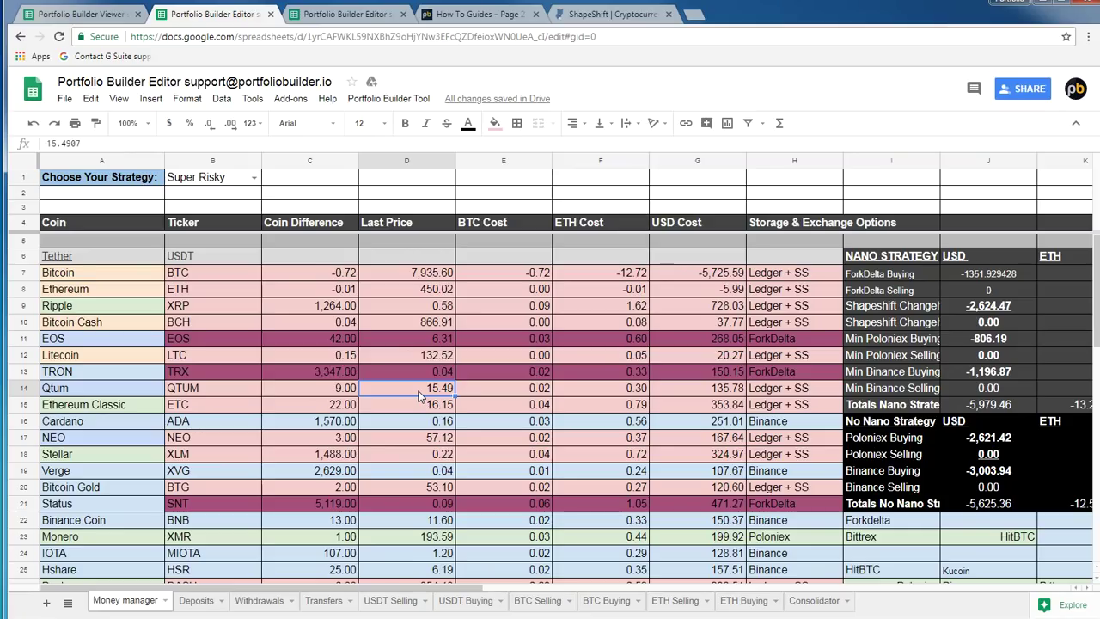
{"action": "left_click", "coordinate": [317, 293]}
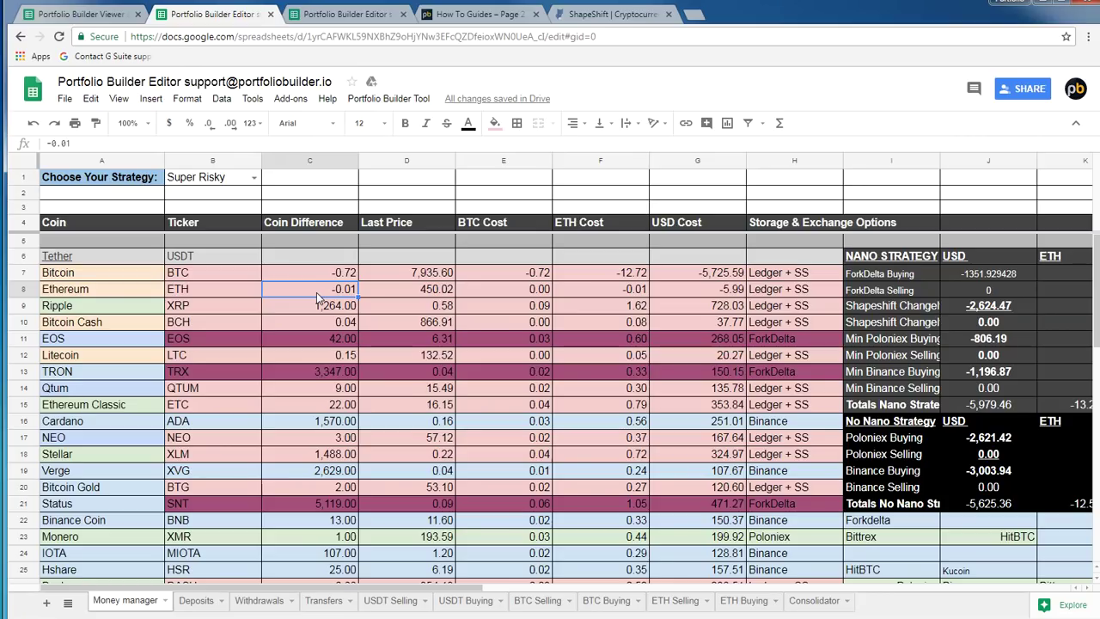
{"action": "scroll", "coordinate": [316, 310], "scroll_direction": "down", "scroll_amount": 3}
{"action": "scroll", "coordinate": [318, 354], "scroll_direction": "up", "scroll_amount": 3}
{"action": "left_click", "coordinate": [294, 438]}
{"action": "left_click", "coordinate": [125, 438]}
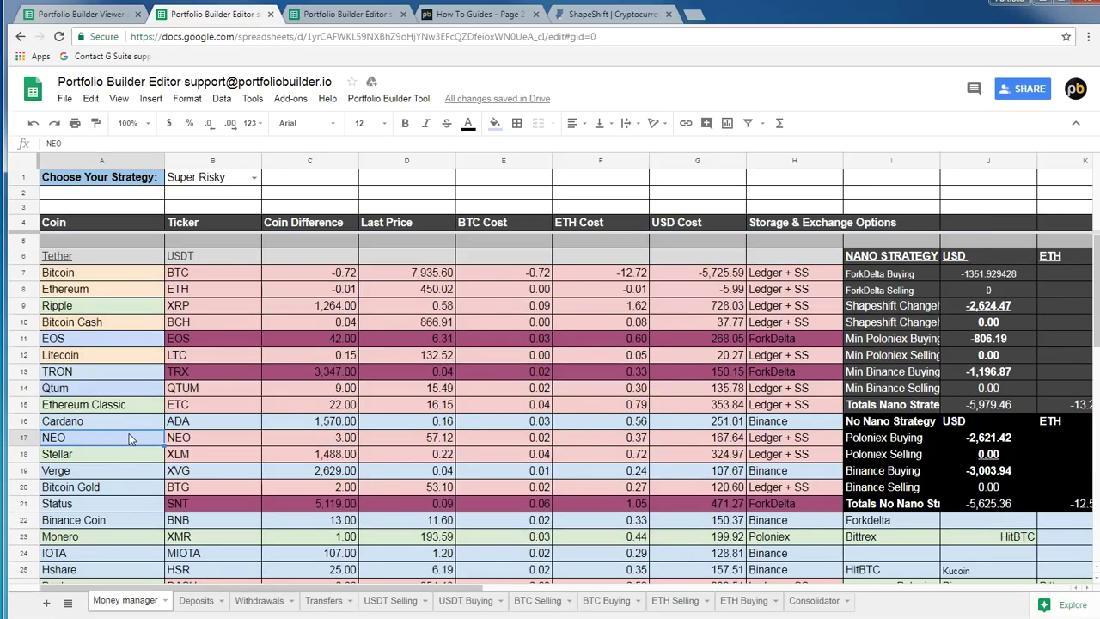
{"action": "left_click", "coordinate": [125, 424]}
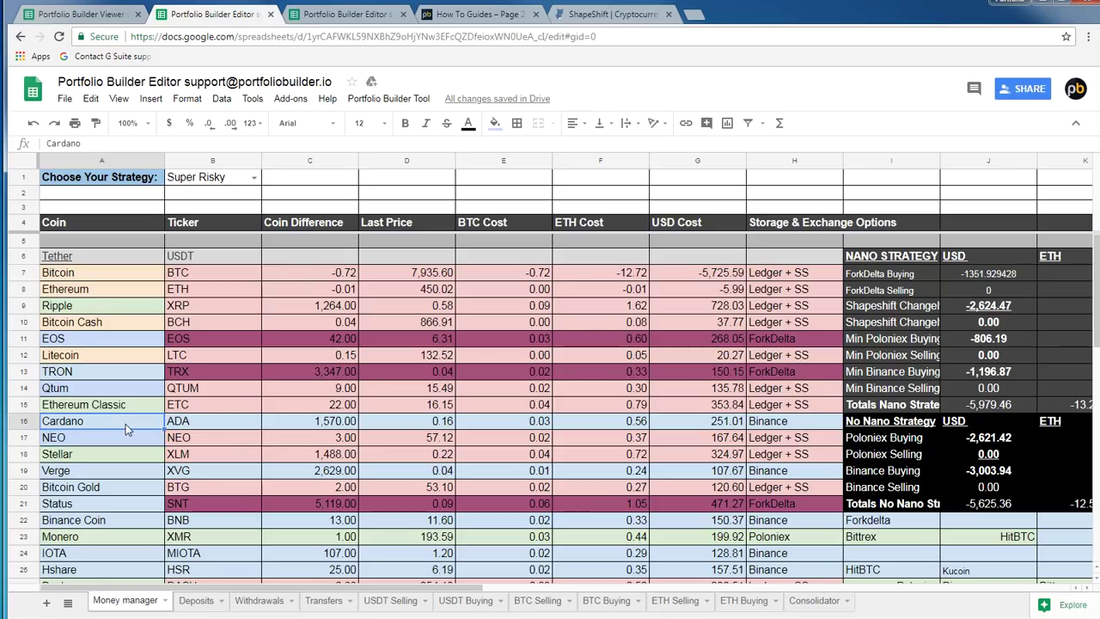
{"action": "left_click", "coordinate": [693, 428]}
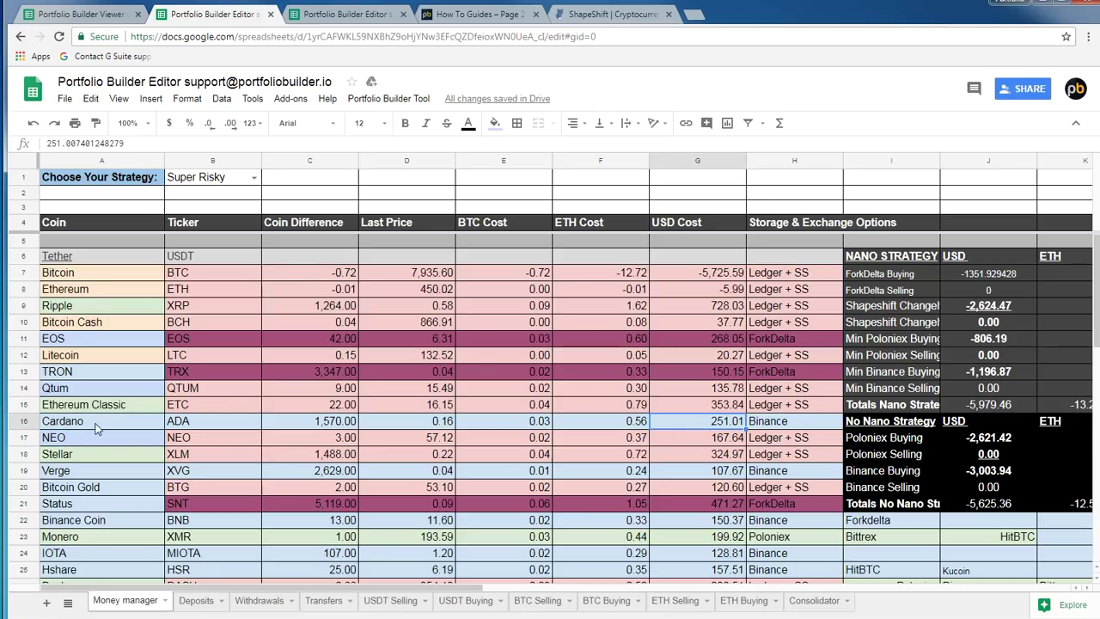
{"action": "left_click", "coordinate": [27, 423]}
{"action": "left_click", "coordinate": [703, 426]}
Check Cardano's 1,570 coin difference, then copy its full E16 BTC cost, 0.0316305510923281
{"action": "left_click", "coordinate": [313, 424]}
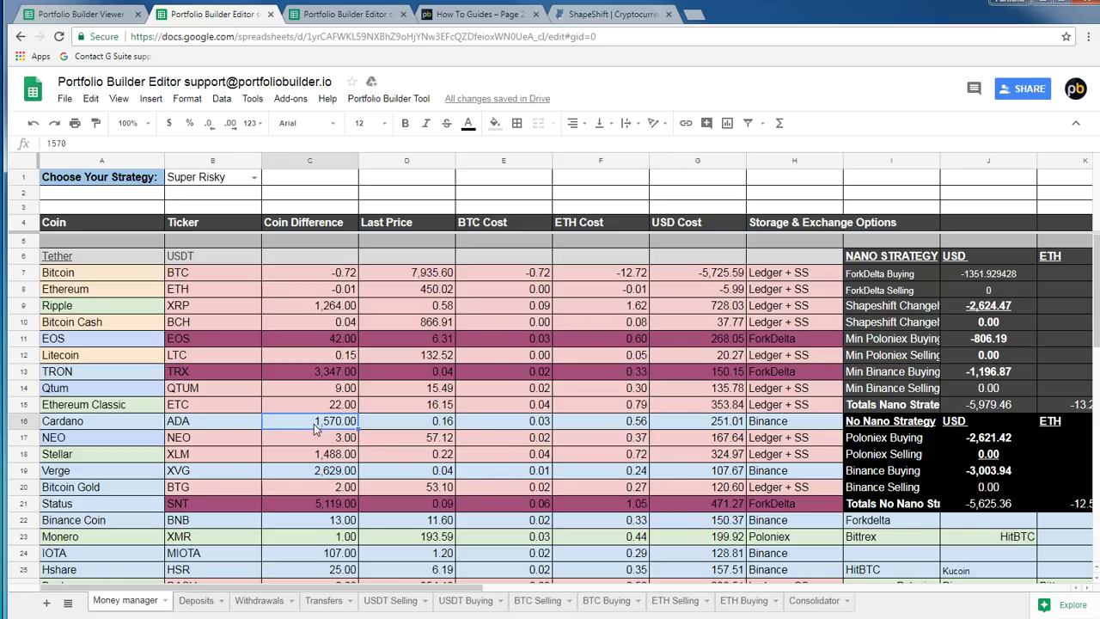
{"action": "left_click", "coordinate": [526, 421]}
{"action": "left_click", "coordinate": [142, 143]}
{"action": "key", "text": "ctrl+a"}
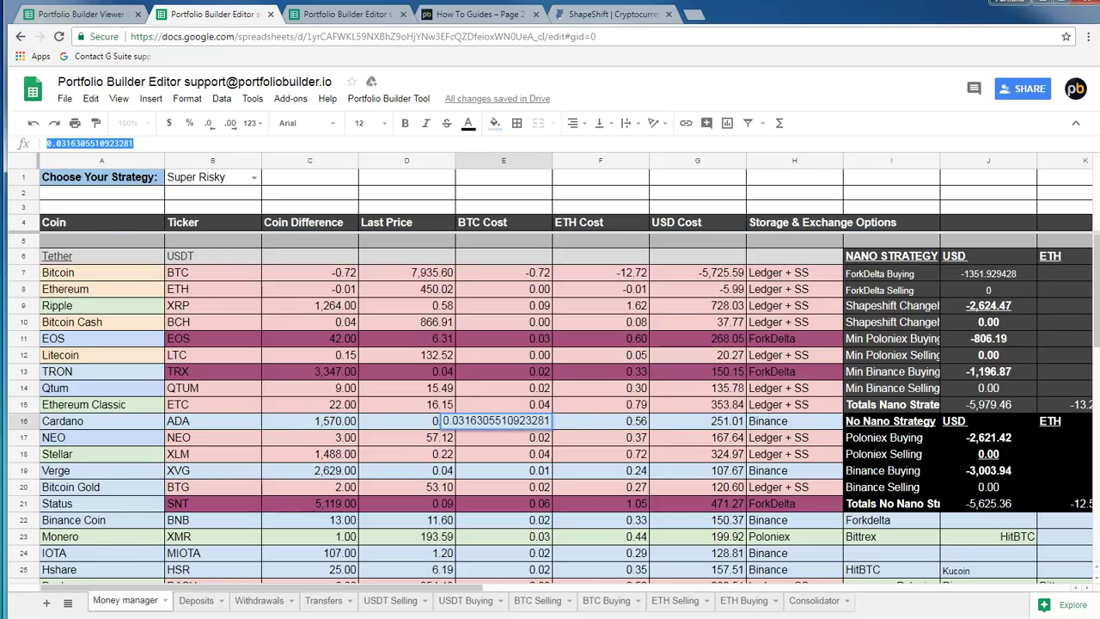
{"action": "right_click", "coordinate": [113, 144]}
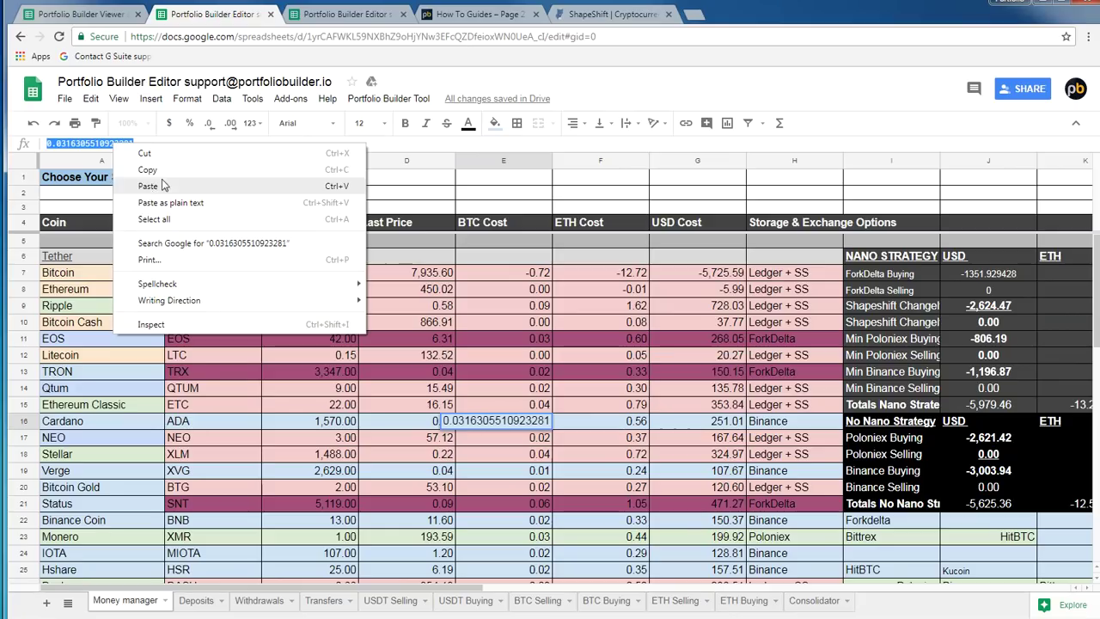
{"action": "left_click", "coordinate": [168, 176]}
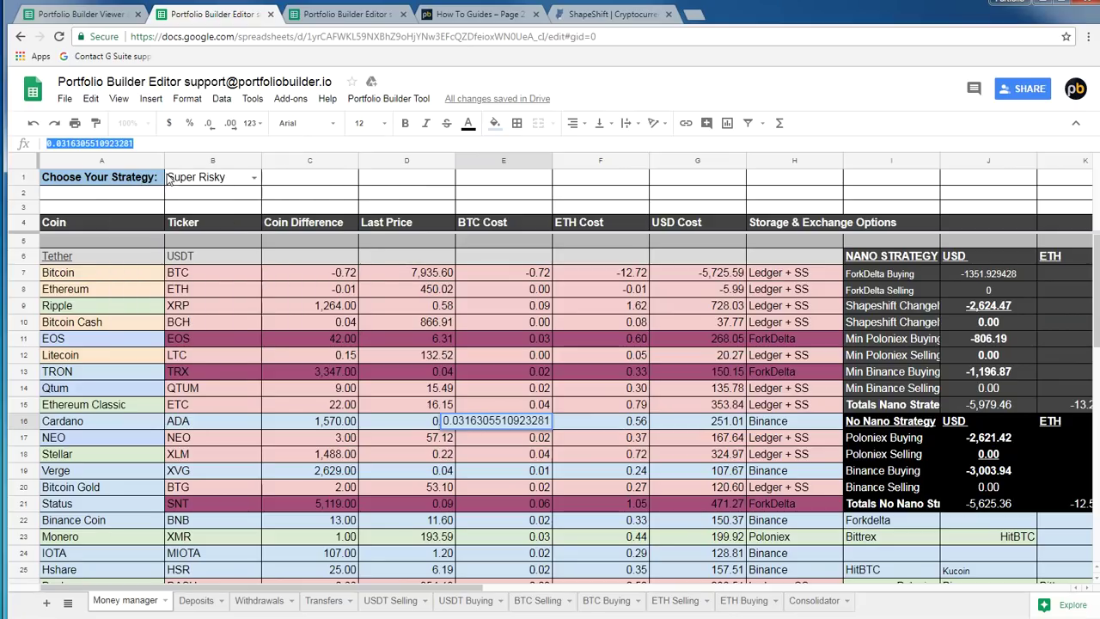
In BTC Selling row 83, paste 0.03163 BTC as coins sold and enter 7,950 cost per coin
{"action": "left_click", "coordinate": [366, 13]}
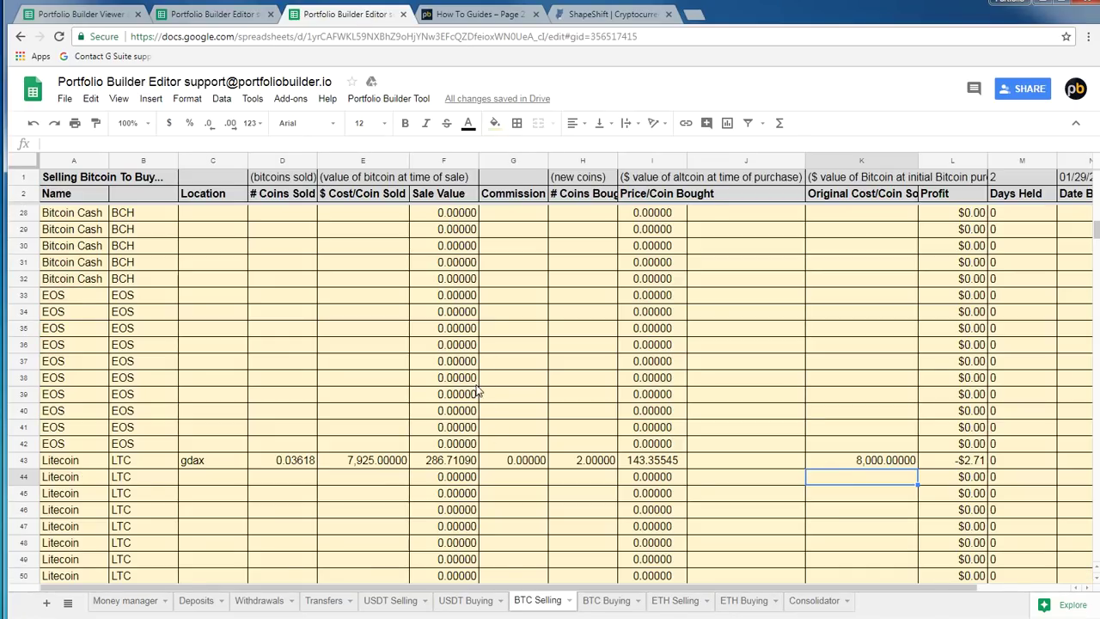
{"action": "scroll", "coordinate": [407, 407], "scroll_direction": "up", "scroll_amount": 5}
{"action": "scroll", "coordinate": [408, 412], "scroll_direction": "down", "scroll_amount": 10}
{"action": "scroll", "coordinate": [404, 429], "scroll_direction": "down", "scroll_amount": 5}
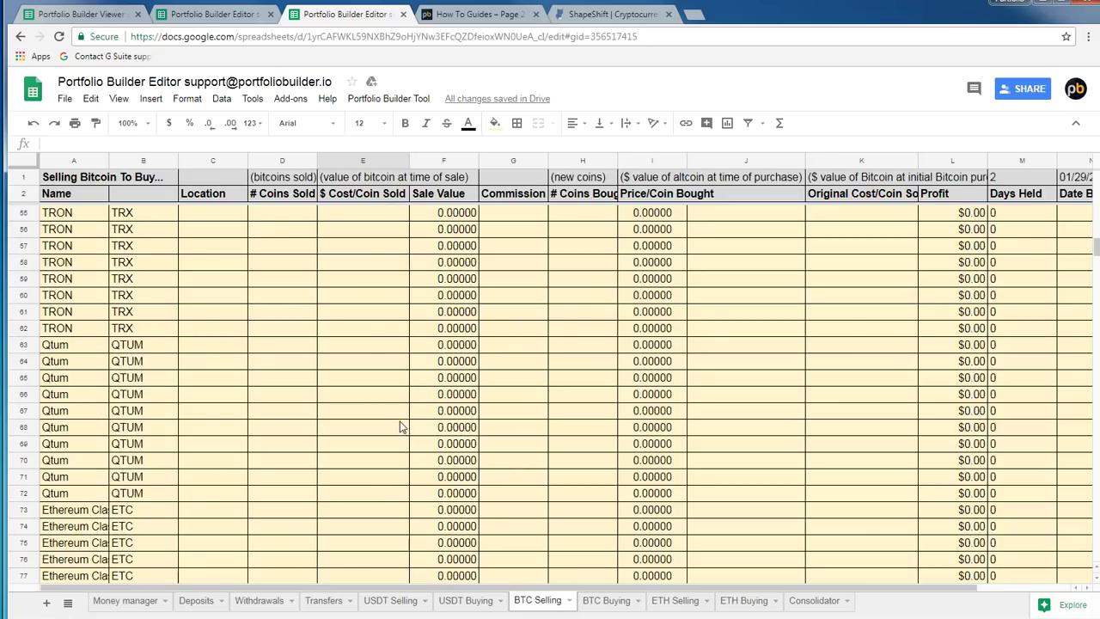
{"action": "left_click", "coordinate": [176, 442]}
{"action": "left_click", "coordinate": [205, 427]}
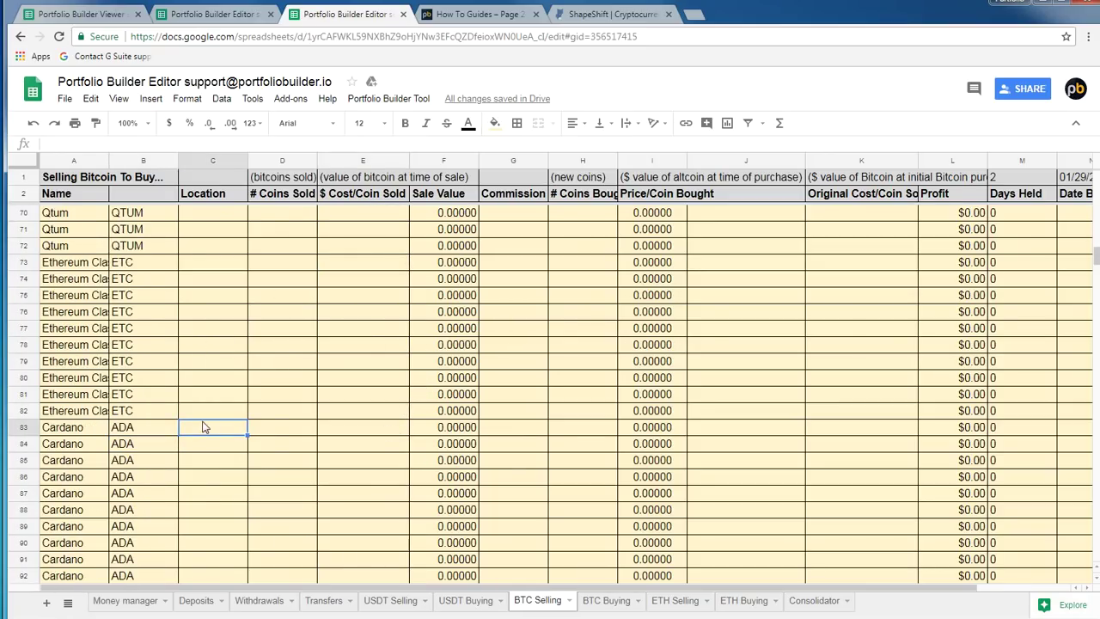
{"action": "left_click", "coordinate": [277, 434]}
{"action": "left_click", "coordinate": [102, 146]}
{"action": "right_click", "coordinate": [102, 147]}
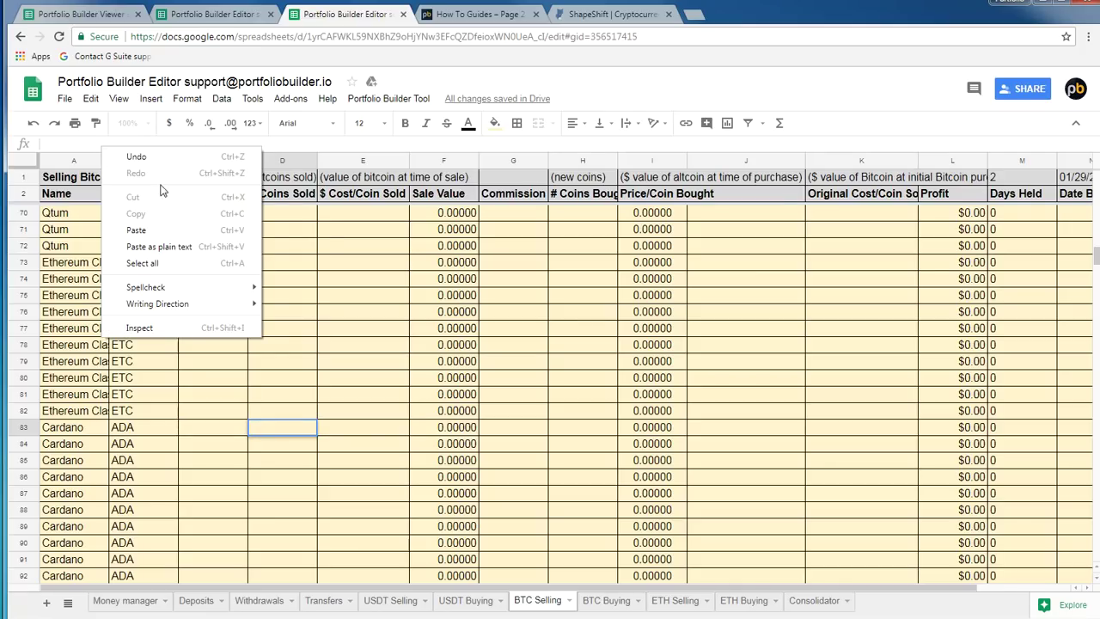
{"action": "left_click", "coordinate": [136, 229]}
{"action": "left_click", "coordinate": [375, 436]}
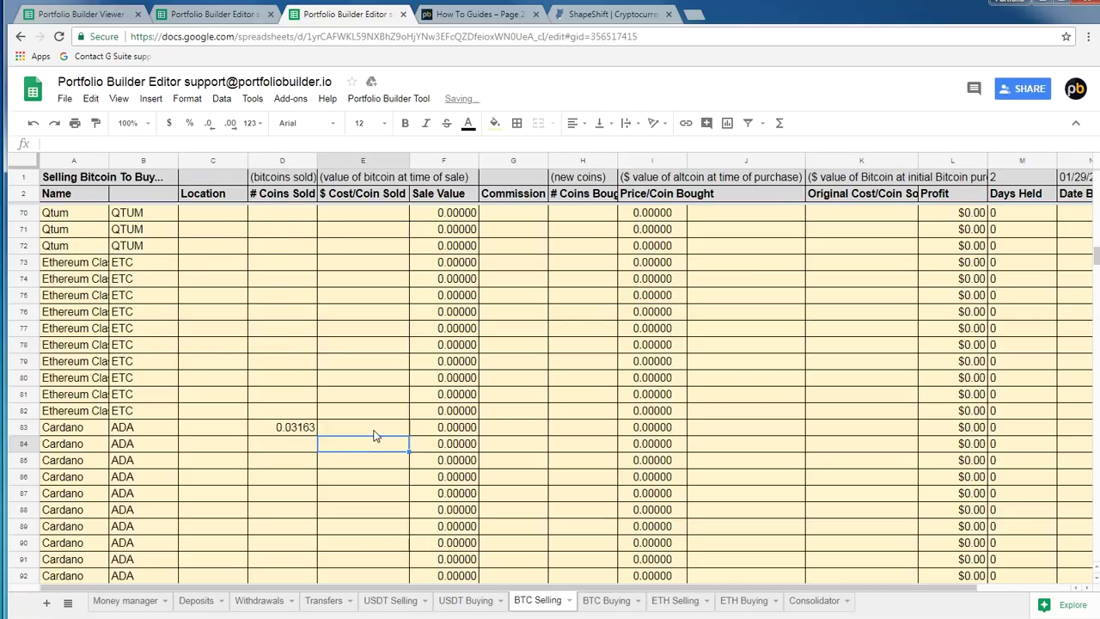
{"action": "type", "text": "795"}
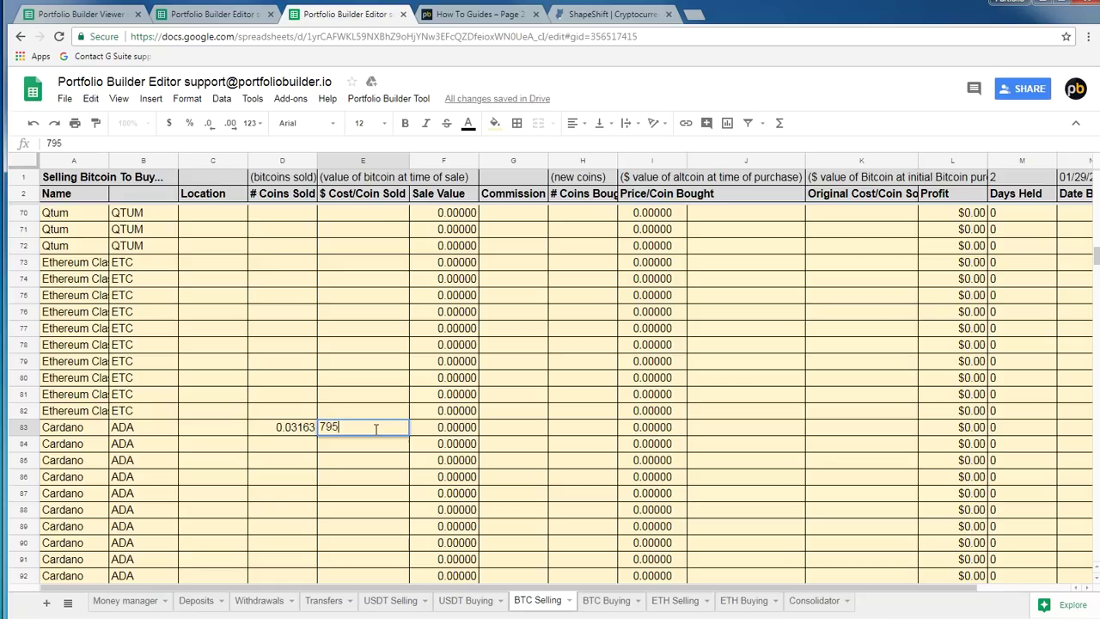
{"action": "key", "text": "Return"}
{"action": "key", "text": "Up"}
{"action": "key", "text": "Right"}
{"action": "key", "text": "Right"}
{"action": "key", "text": "Right"}
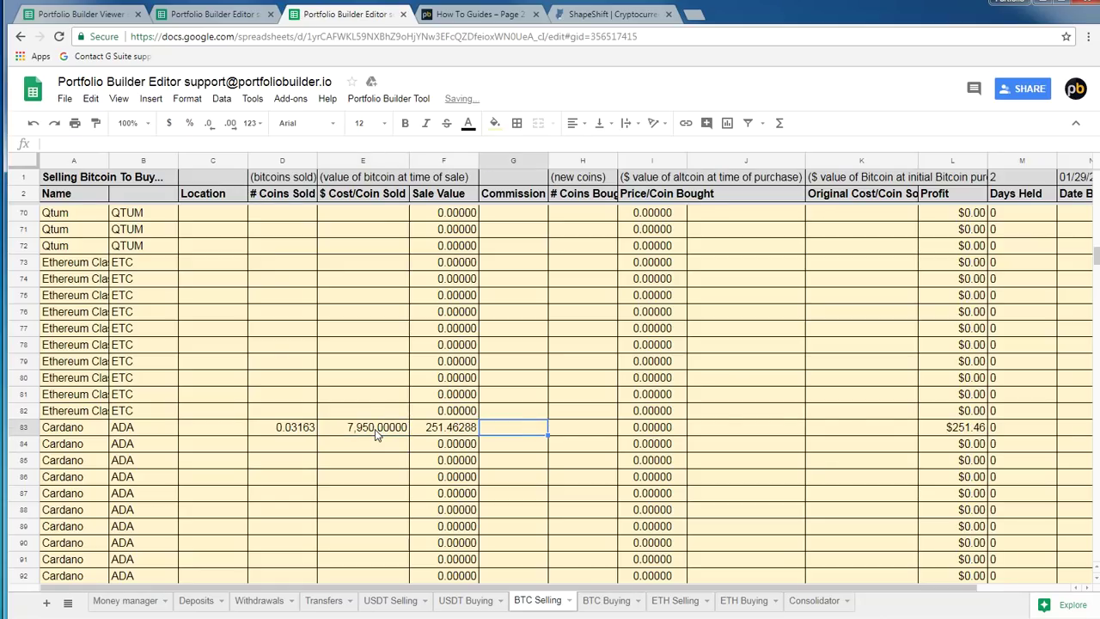
Copy Cardano's 1570 coin difference from Money manager and paste it as coins bought in H83
{"action": "left_click", "coordinate": [226, 26]}
{"action": "left_click", "coordinate": [315, 421]}
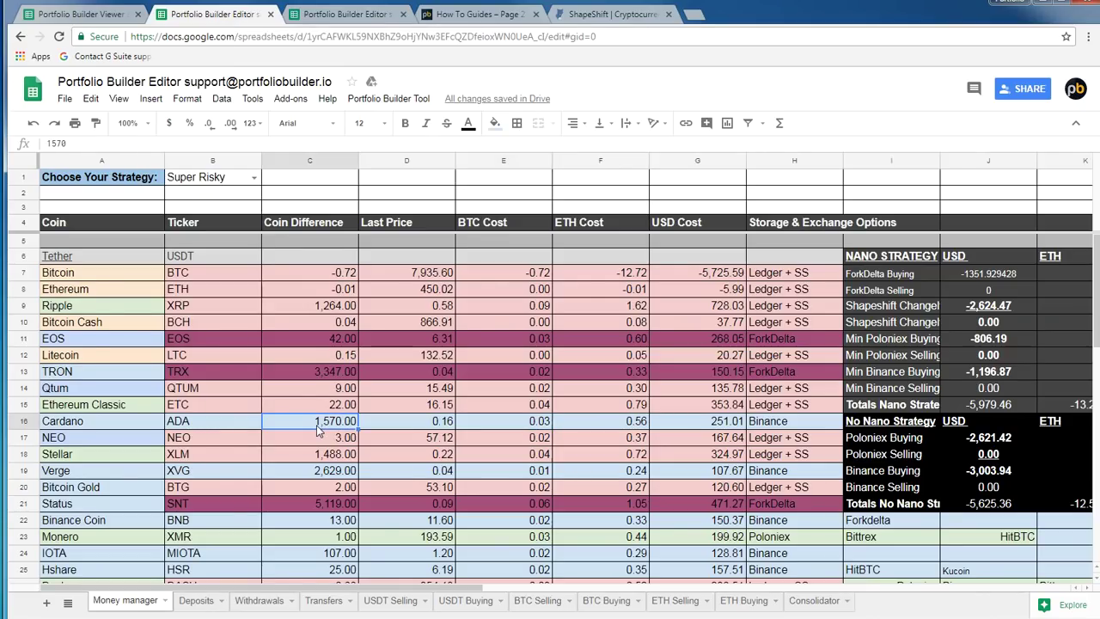
{"action": "left_click_drag", "start_coordinate": [67, 143], "coordinate": [4, 140]}
{"action": "left_click", "coordinate": [339, 14]}
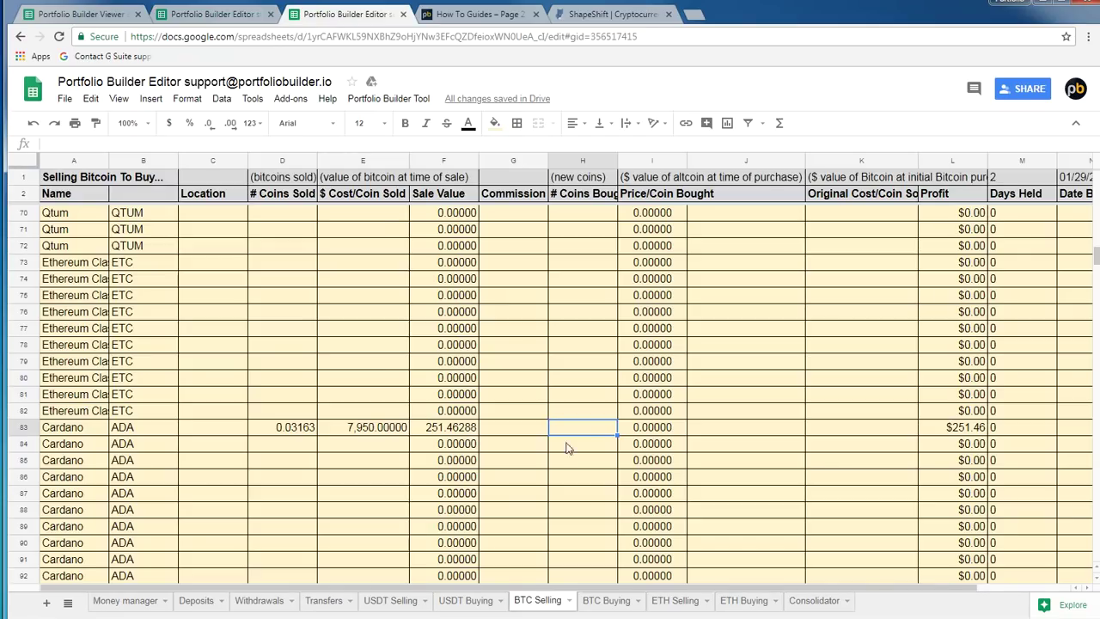
{"action": "double_click", "coordinate": [591, 427]}
{"action": "key", "text": "ctrl+v"}
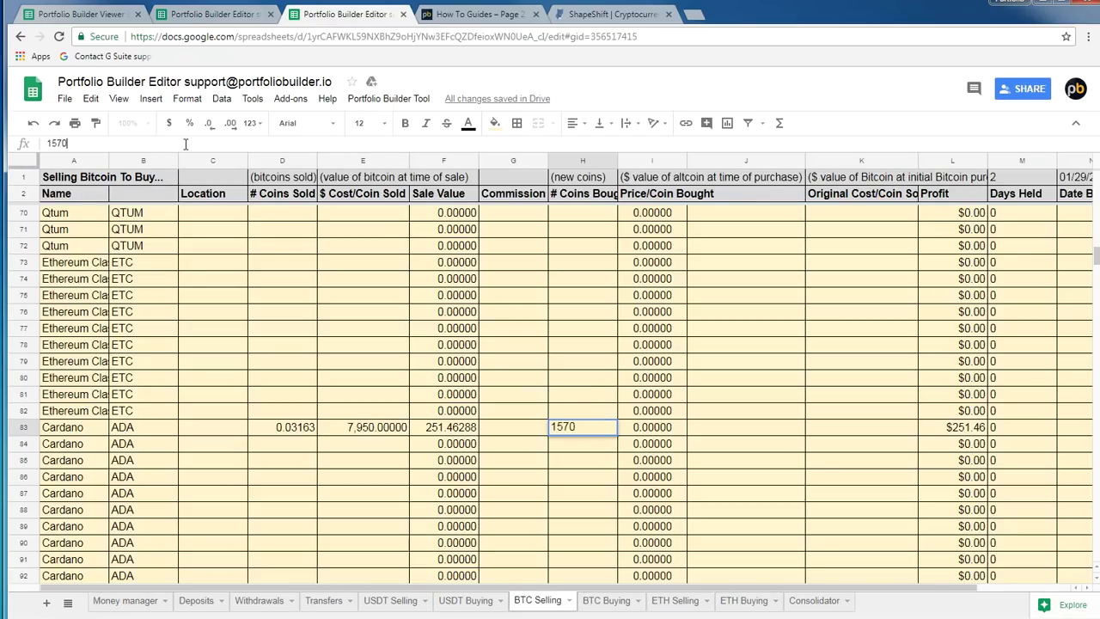
{"action": "key", "text": "Return"}
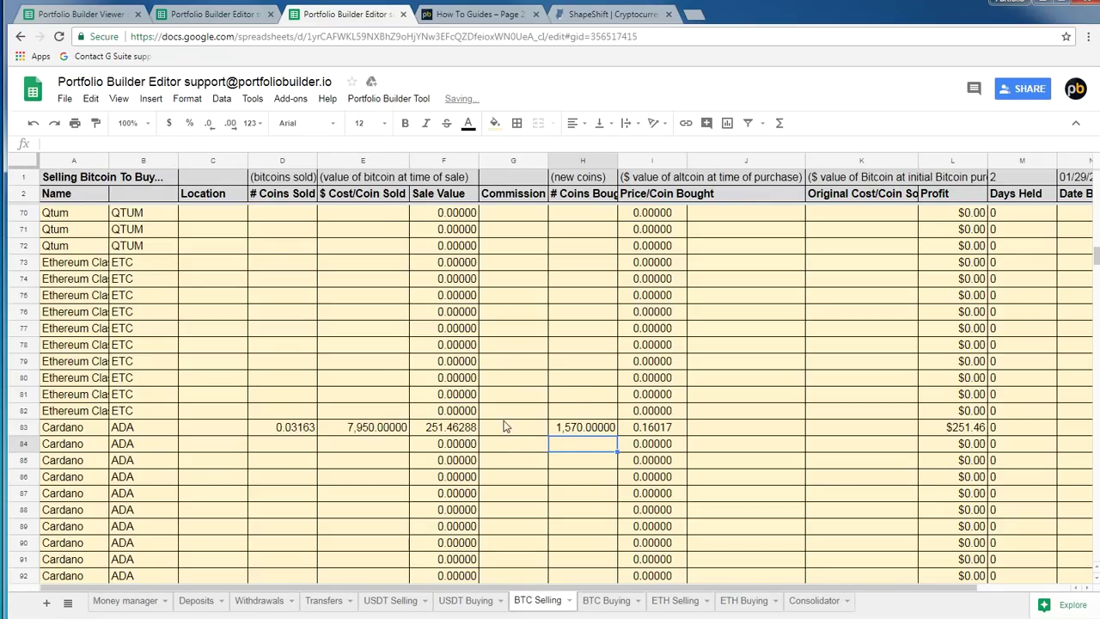
Enter 0.25 commission in G83 and 8,000 original cost in K83
{"action": "left_click", "coordinate": [506, 430]}
{"action": "double_click", "coordinate": [506, 428]}
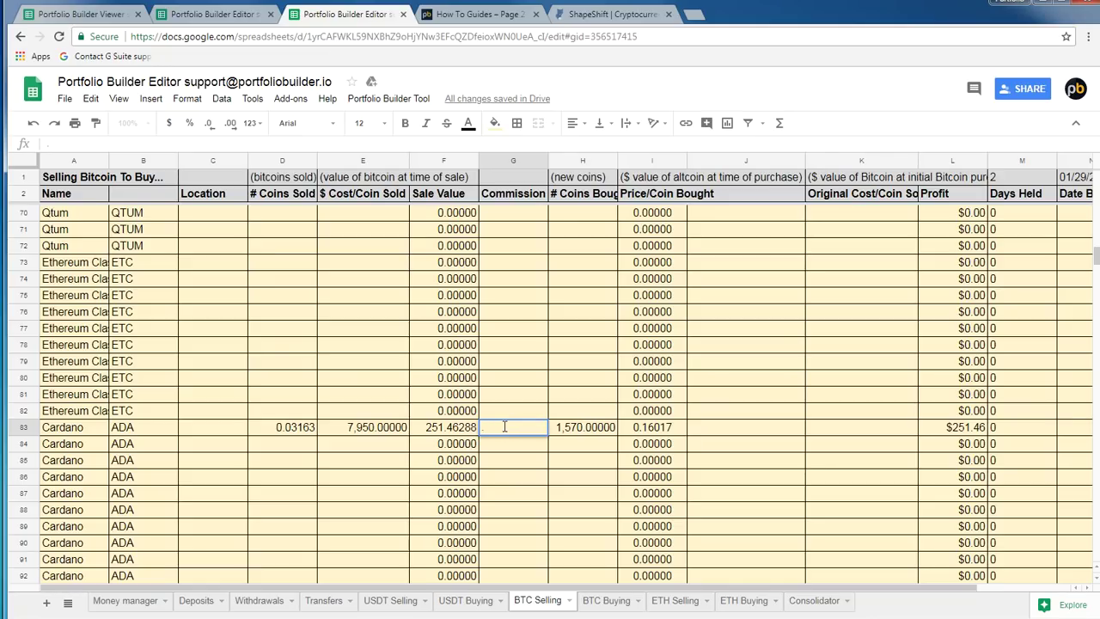
{"action": "type", "text": "25"}
{"action": "key", "text": "Return"}
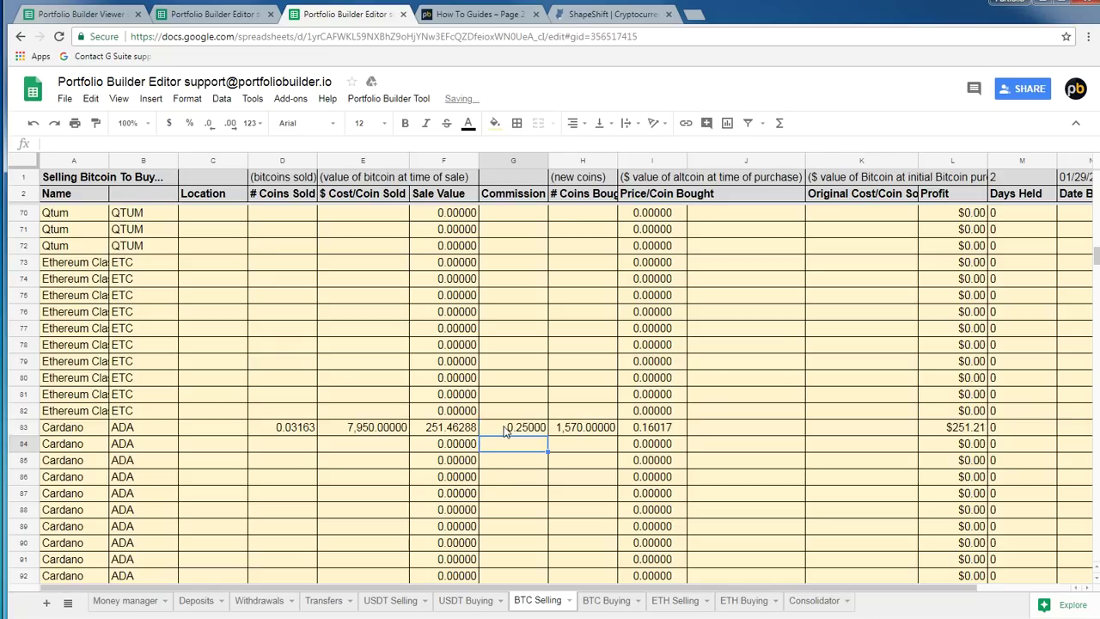
{"action": "key", "text": "Up"}
{"action": "key", "text": "Right"}
{"action": "key", "text": "Right"}
{"action": "key", "text": "Right"}
{"action": "key", "text": "Right"}
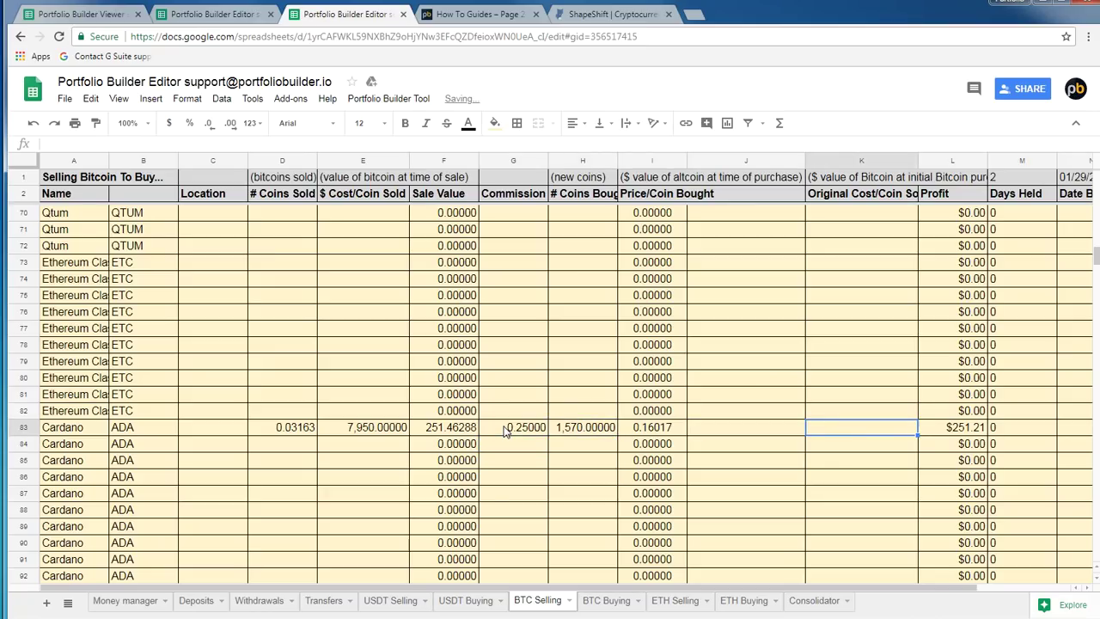
{"action": "type", "text": "8000"}
{"action": "key", "text": "Return"}
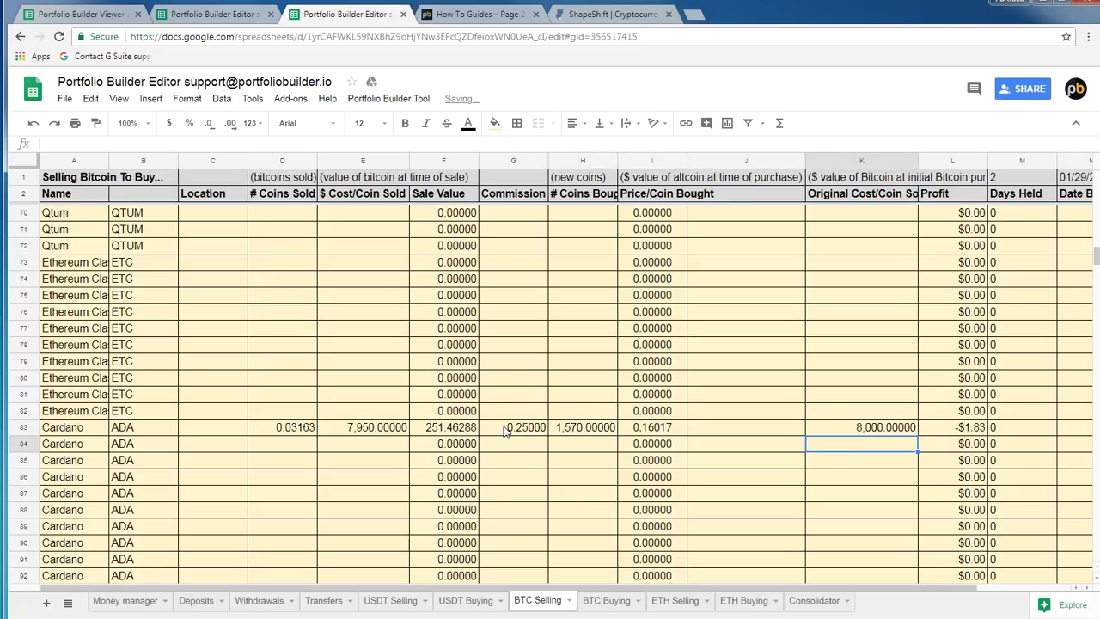
{"action": "left_click", "coordinate": [217, 14]}
Run Portfolio Builder Tool > Trigger Data Update from the Money manager sheet
{"action": "left_click", "coordinate": [372, 105]}
{"action": "left_click", "coordinate": [376, 102]}
{"action": "left_click", "coordinate": [273, 475]}
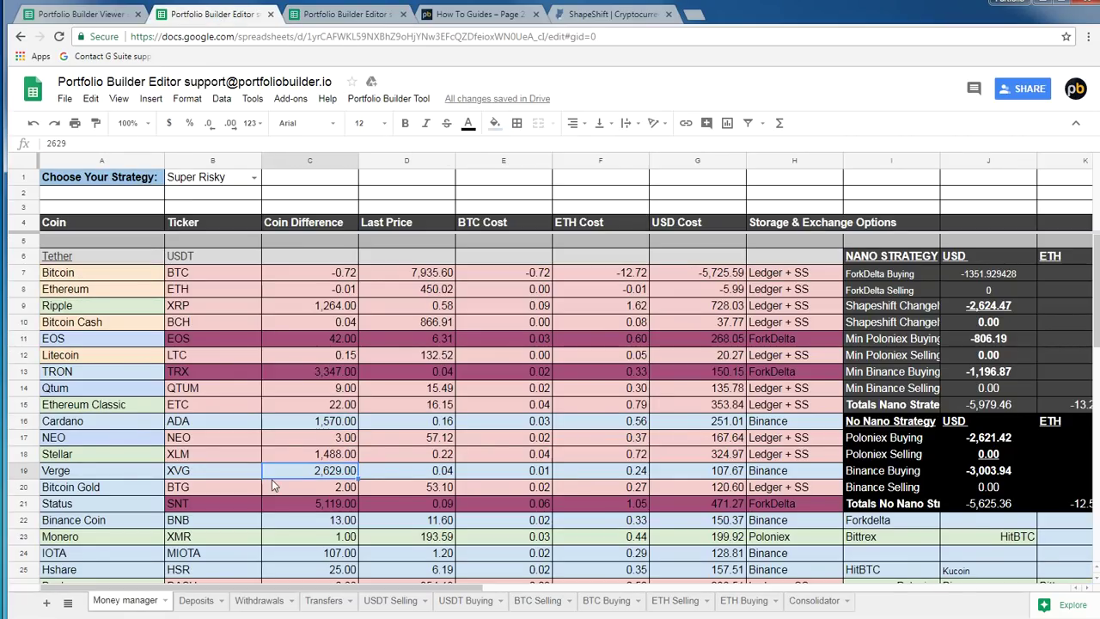
{"action": "left_click", "coordinate": [128, 425]}
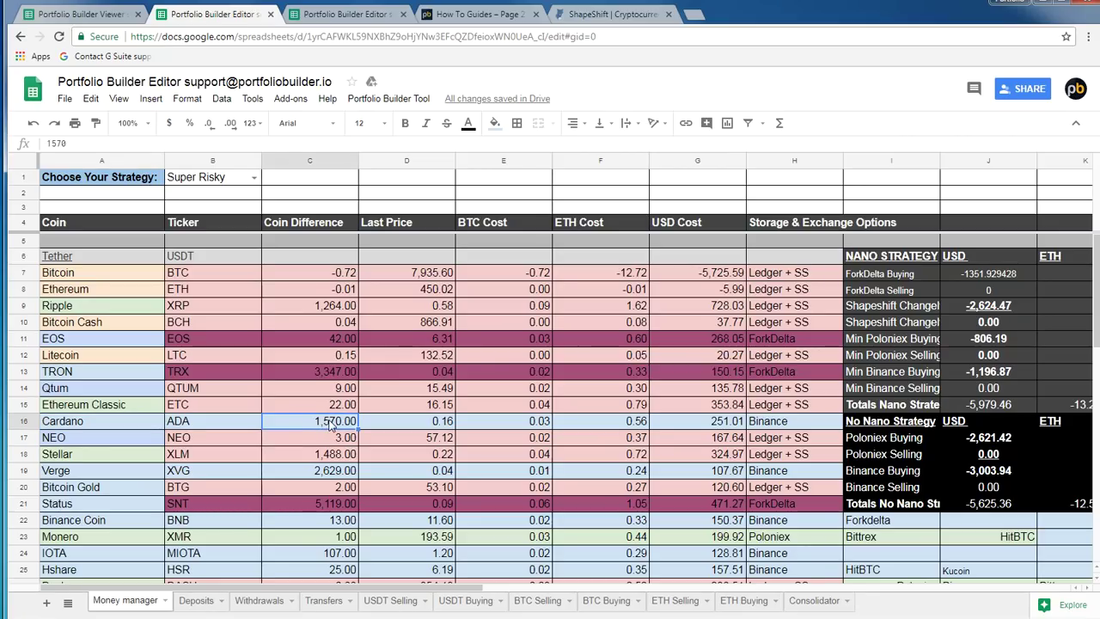
{"action": "left_click", "coordinate": [383, 98]}
{"action": "left_click", "coordinate": [399, 125]}
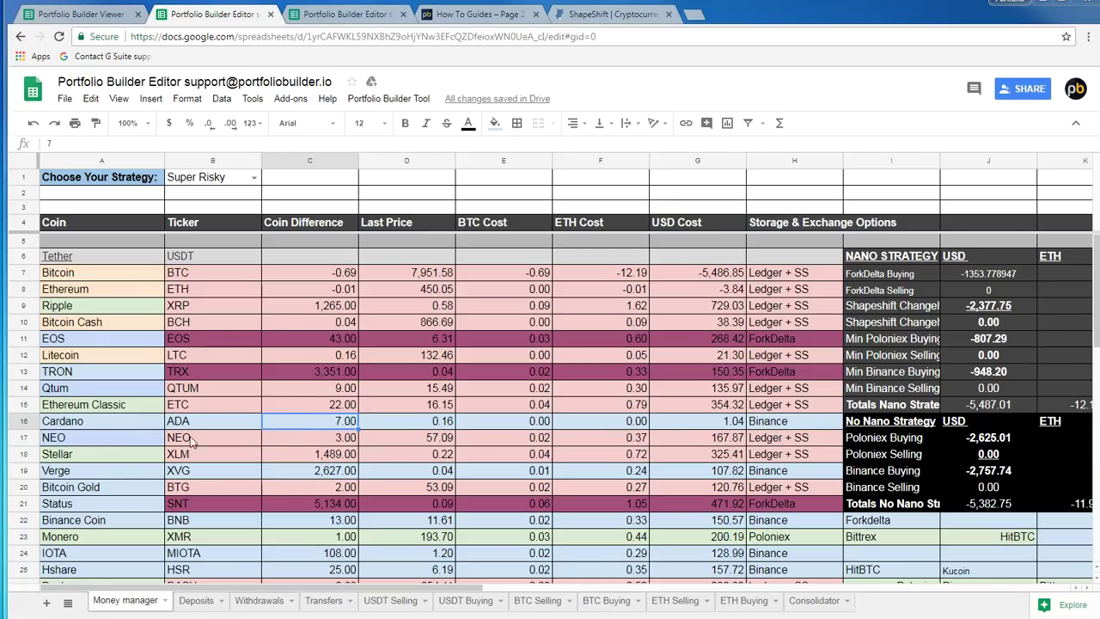
Review BTC Selling row 83's cost per coin and coins sold values after the update
{"action": "left_click", "coordinate": [537, 601]}
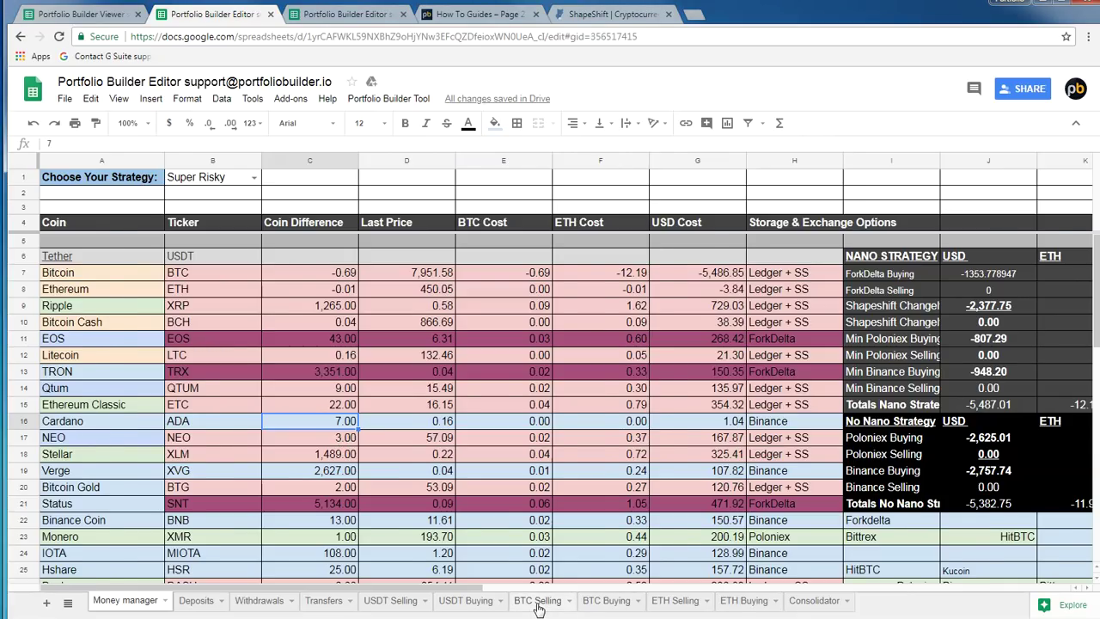
{"action": "left_click", "coordinate": [328, 461]}
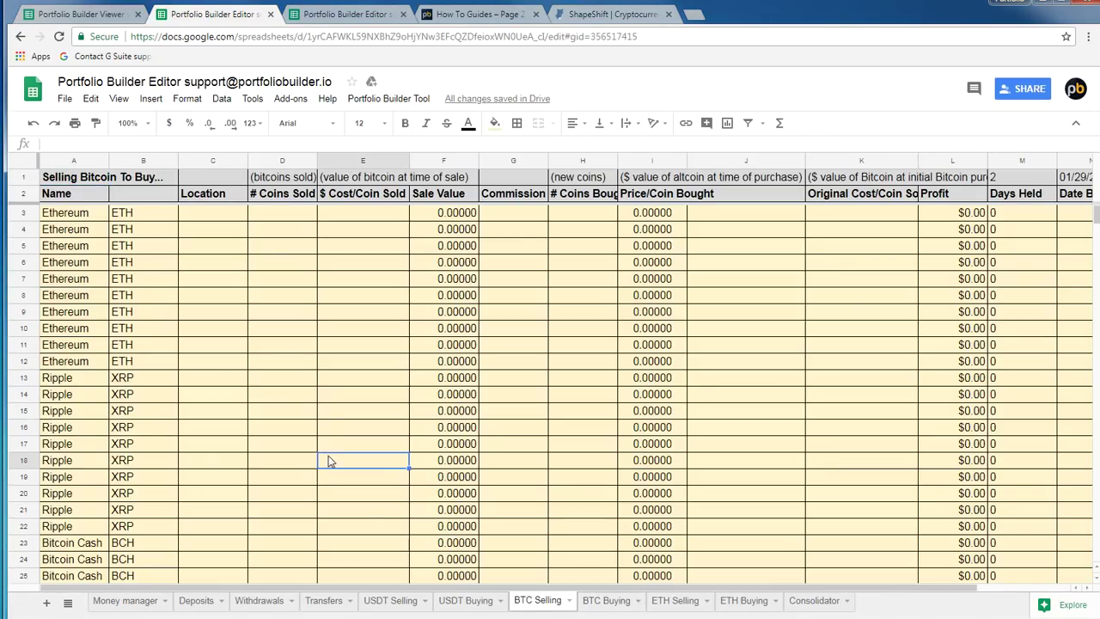
{"action": "scroll", "coordinate": [322, 453], "scroll_direction": "down", "scroll_amount": 9}
{"action": "scroll", "coordinate": [370, 387], "scroll_direction": "up", "scroll_amount": 7}
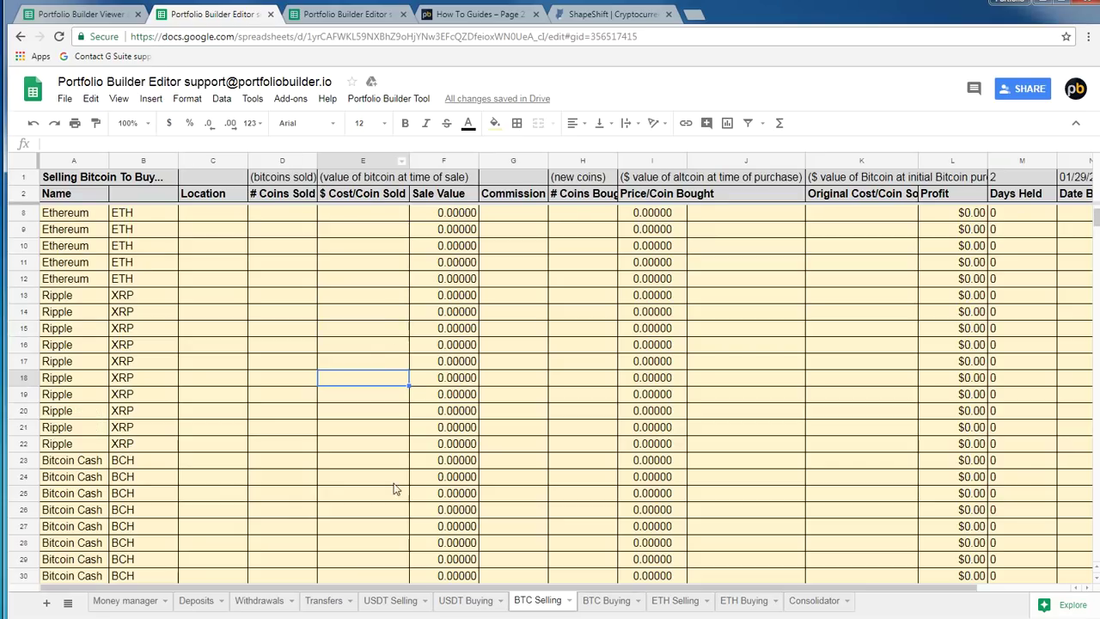
{"action": "left_click", "coordinate": [104, 600]}
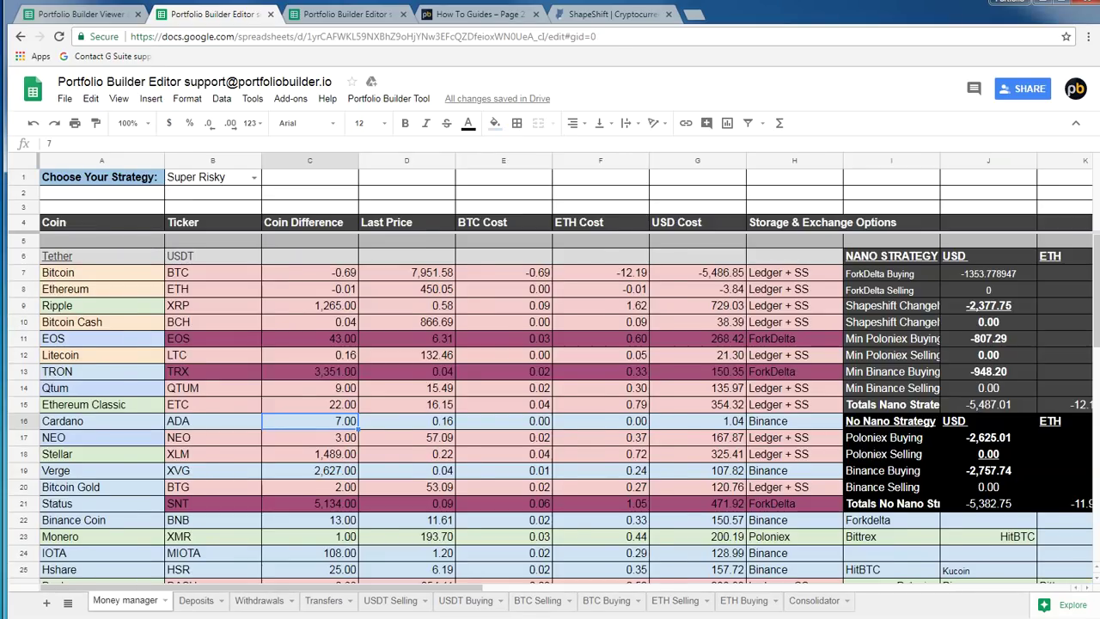
{"action": "left_click", "coordinate": [365, 12]}
{"action": "left_click", "coordinate": [337, 433]}
{"action": "key", "text": "Left"}
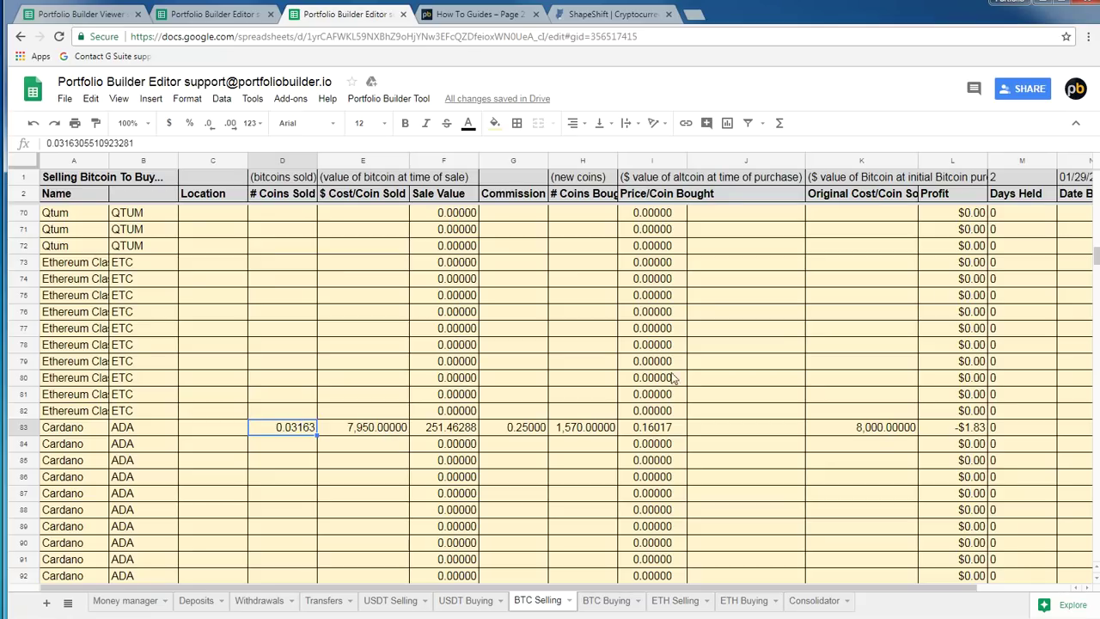
Change row 83 to 4,000 cost per coin in E83 and 3,000 coins bought in H83
{"action": "left_click", "coordinate": [389, 430]}
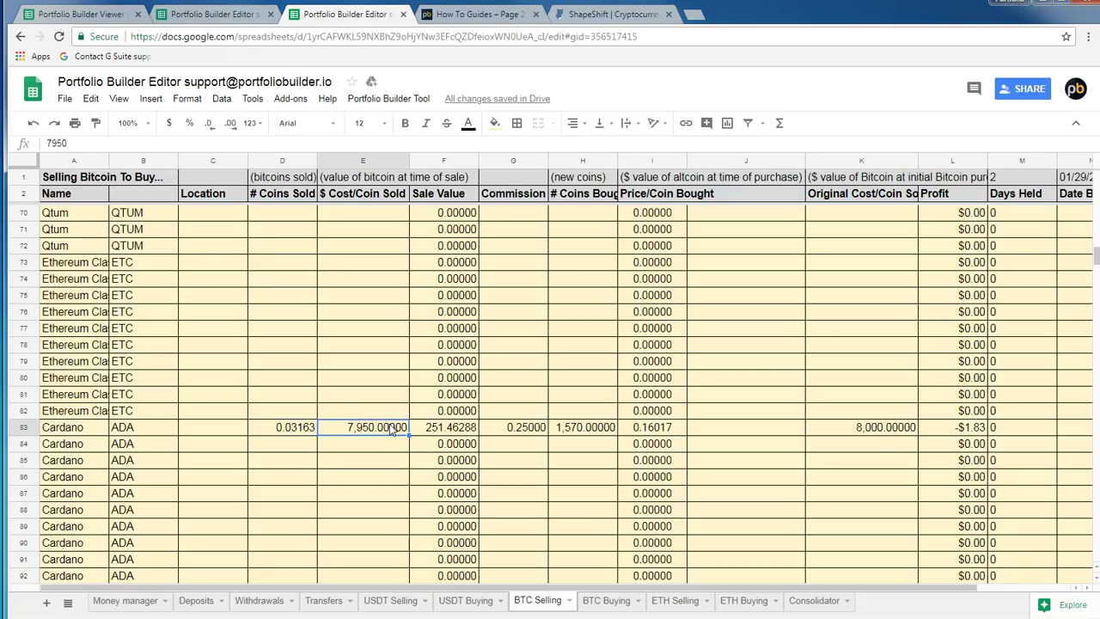
{"action": "type", "text": "4000"}
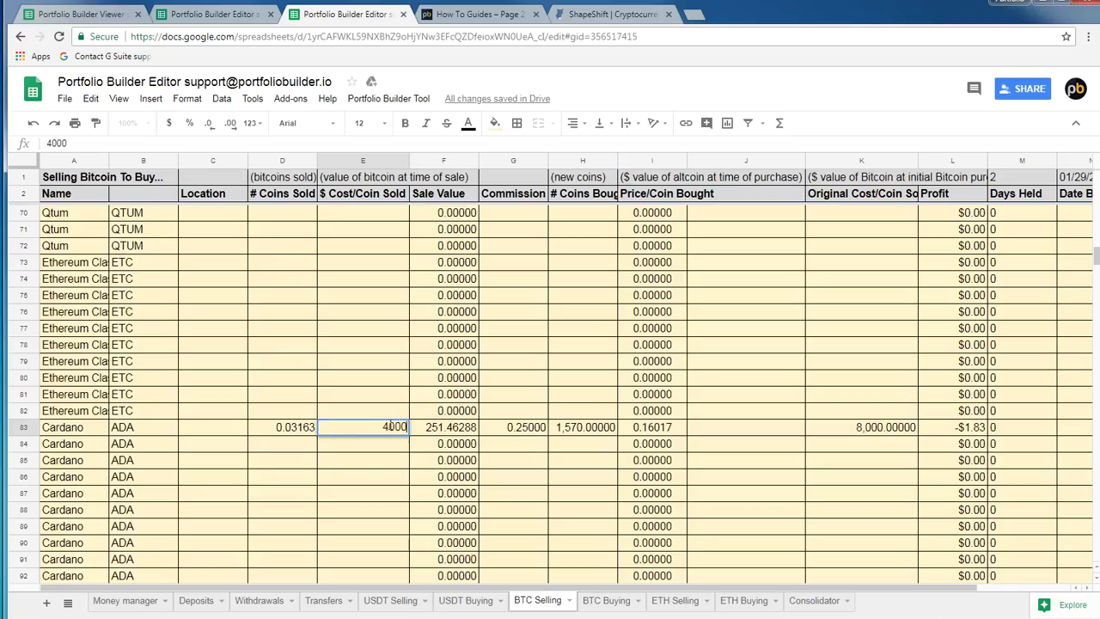
{"action": "key", "text": "Return"}
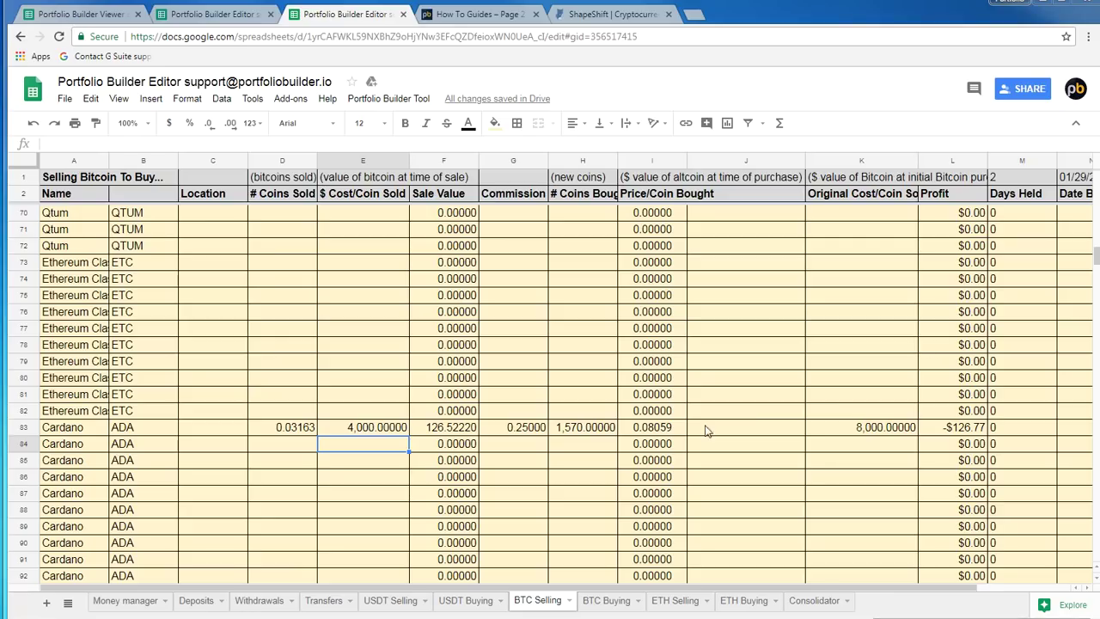
{"action": "left_click", "coordinate": [586, 422]}
{"action": "type", "text": "3,000"}
{"action": "key", "text": "Return"}
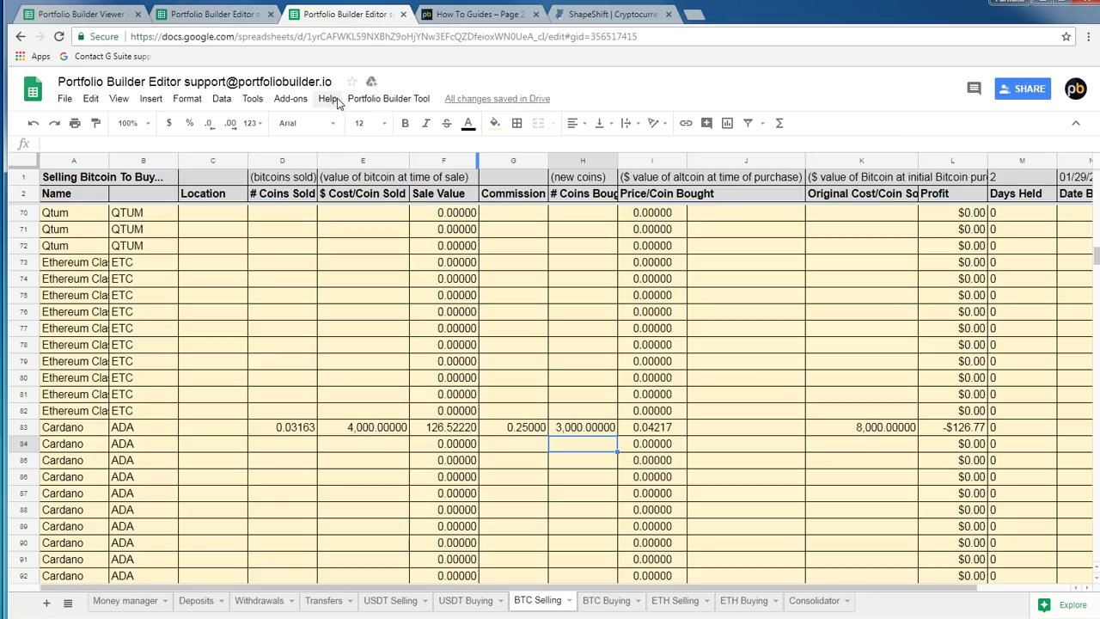
Trigger the portfolio data update and check the Viewer's $10,900 invested total and Cardano's coin count
{"action": "left_click", "coordinate": [388, 98]}
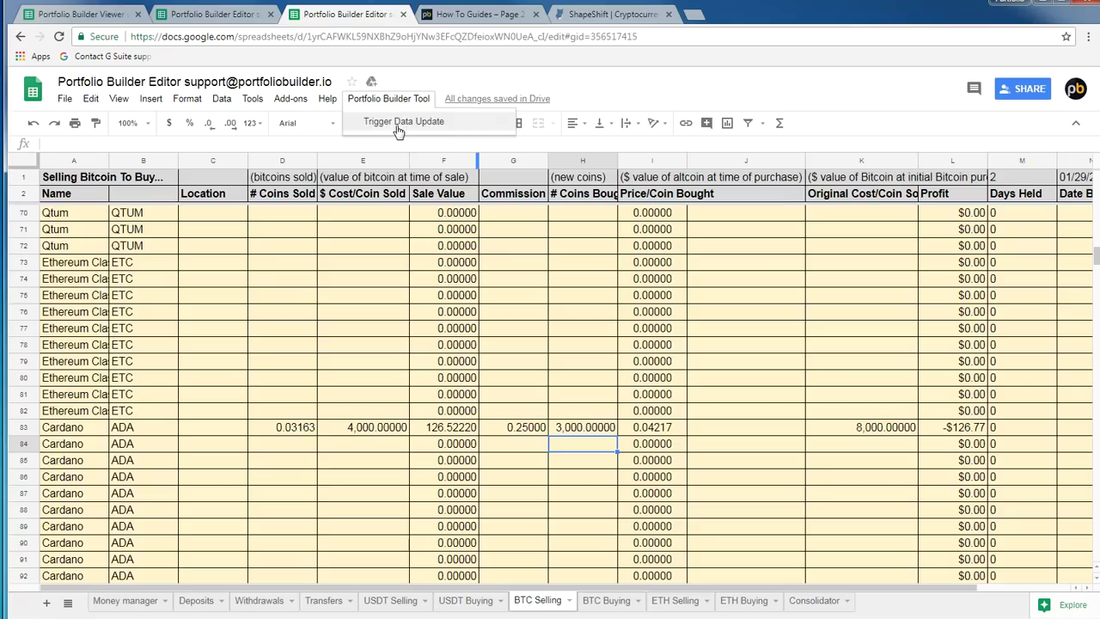
{"action": "left_click", "coordinate": [401, 116]}
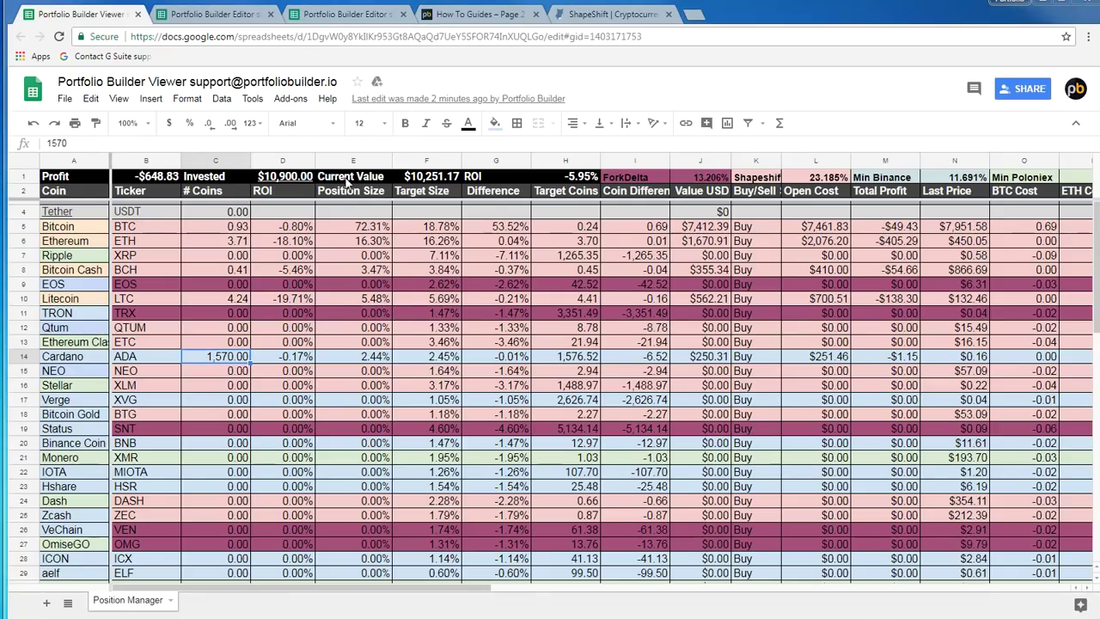
{"action": "left_click", "coordinate": [289, 177]}
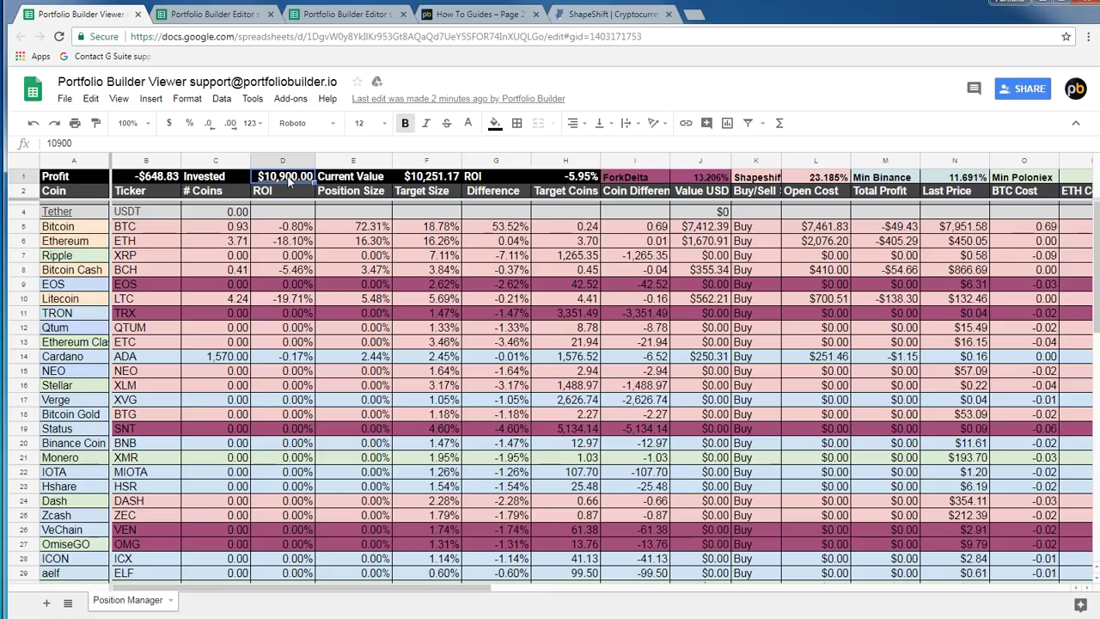
{"action": "left_click", "coordinate": [229, 360]}
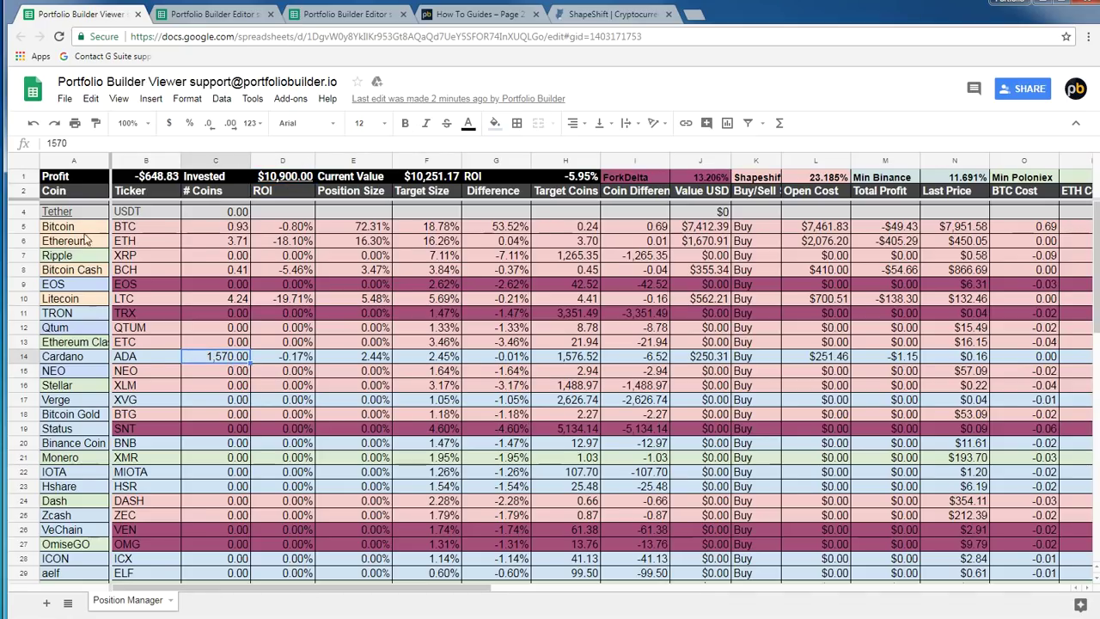
Review the Bitcoin, Ethereum, Bitcoin Cash rows, the -5.95% overall ROI, and Cardano's coins and ROI
{"action": "left_click", "coordinate": [86, 228]}
{"action": "left_click", "coordinate": [84, 243]}
{"action": "left_click", "coordinate": [83, 270]}
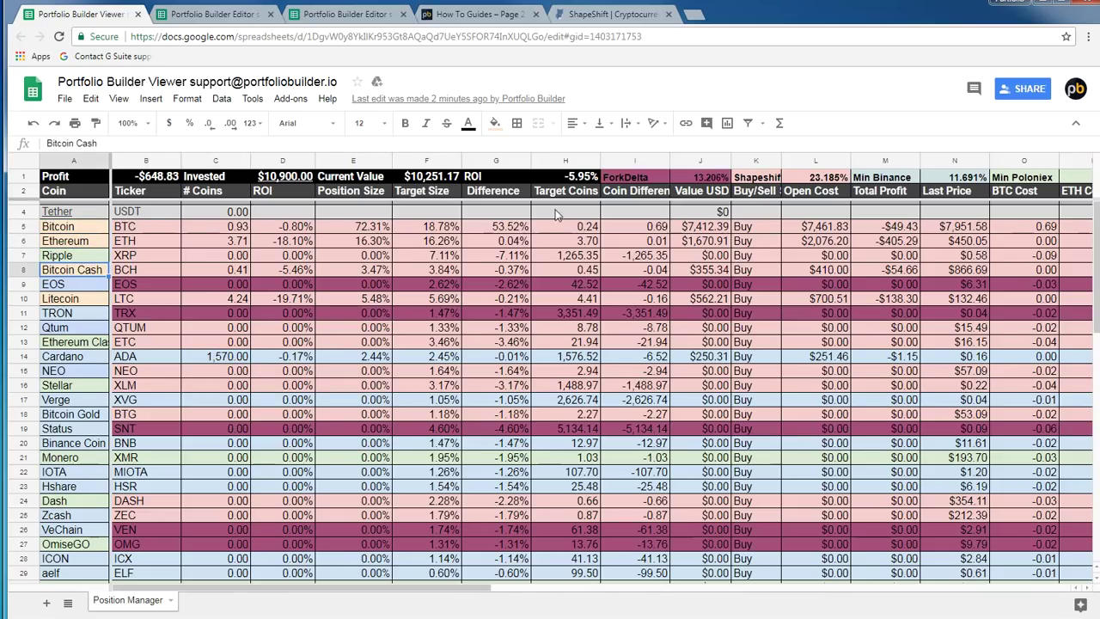
{"action": "left_click", "coordinate": [574, 179]}
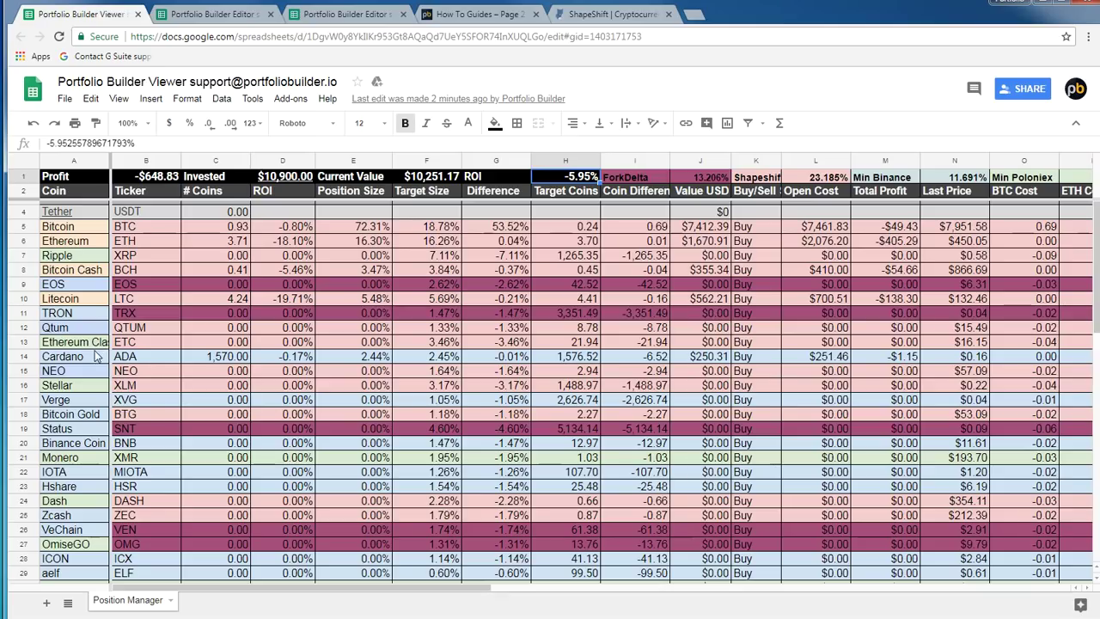
{"action": "left_click", "coordinate": [96, 356]}
{"action": "left_click", "coordinate": [245, 360]}
{"action": "left_click", "coordinate": [297, 361]}
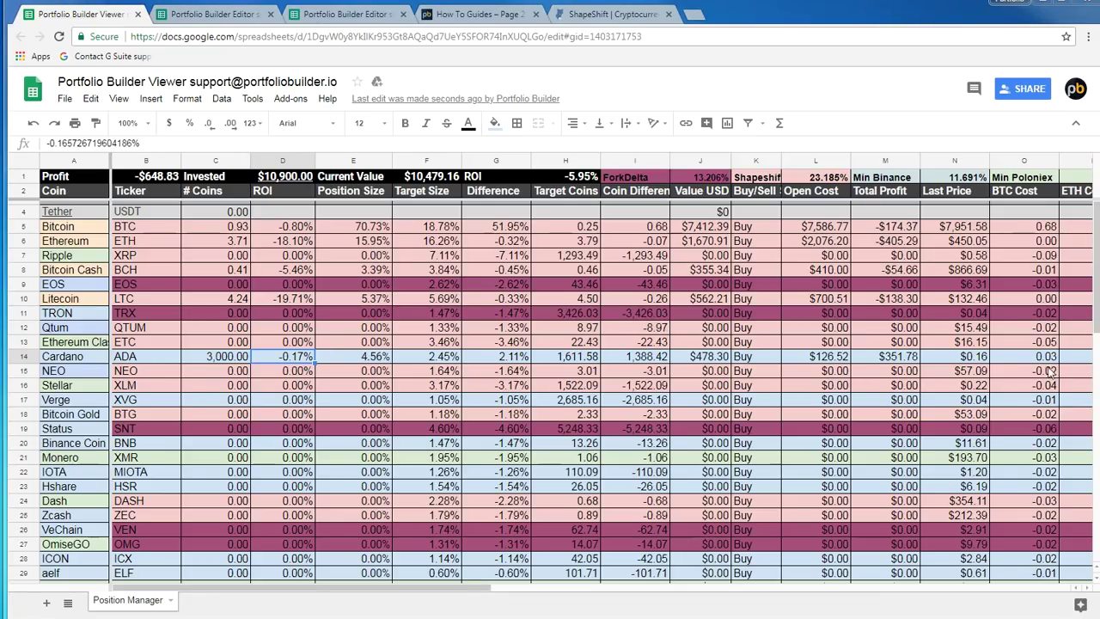
Once the update finishes, verify Cardano's 278.04% ROI and 4.56% position size versus 2.45% target
{"action": "left_click", "coordinate": [347, 15]}
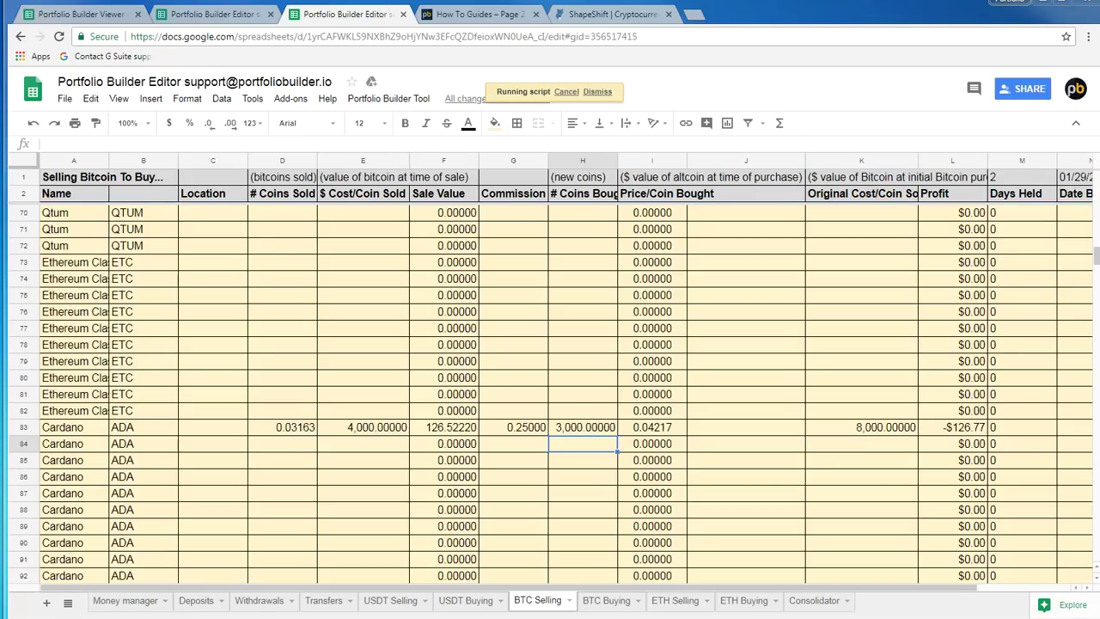
{"action": "left_click", "coordinate": [96, 14]}
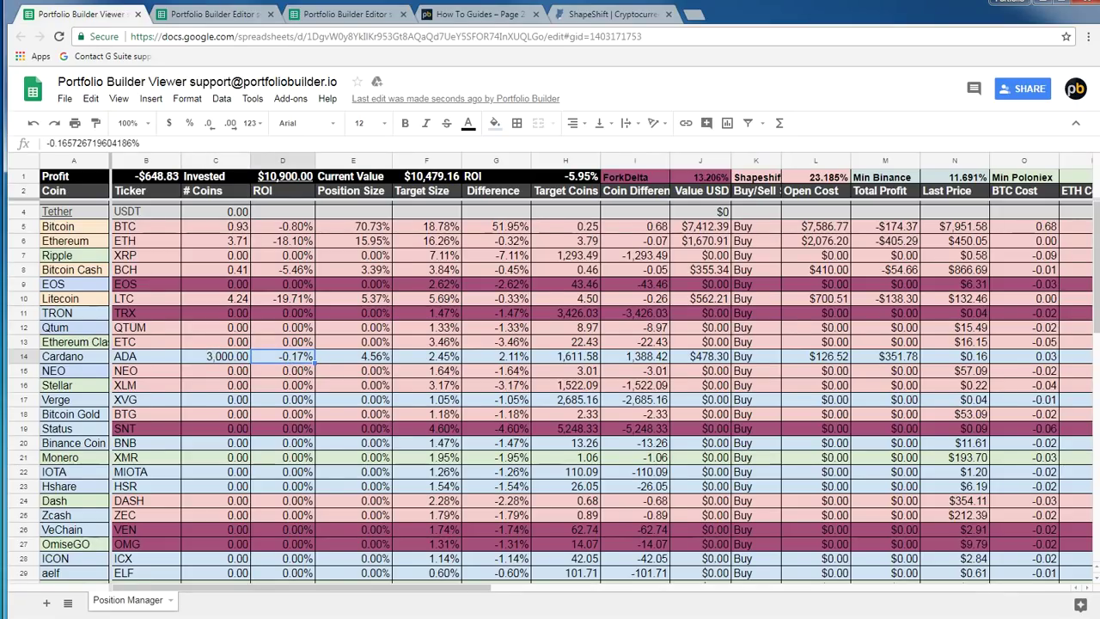
{"action": "left_click", "coordinate": [348, 16]}
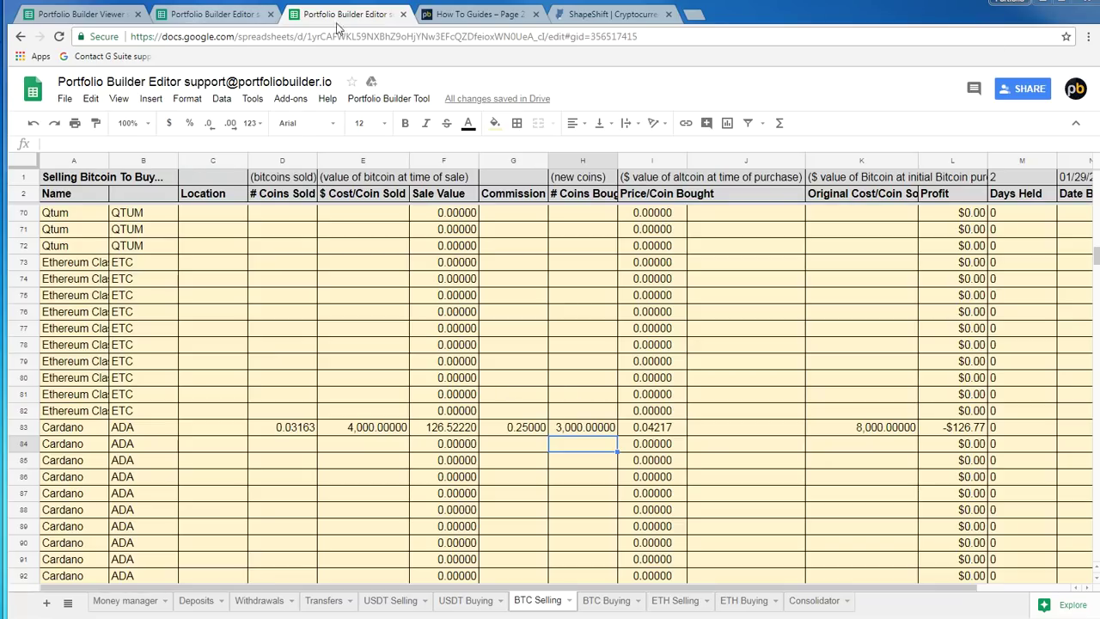
{"action": "left_click", "coordinate": [90, 14]}
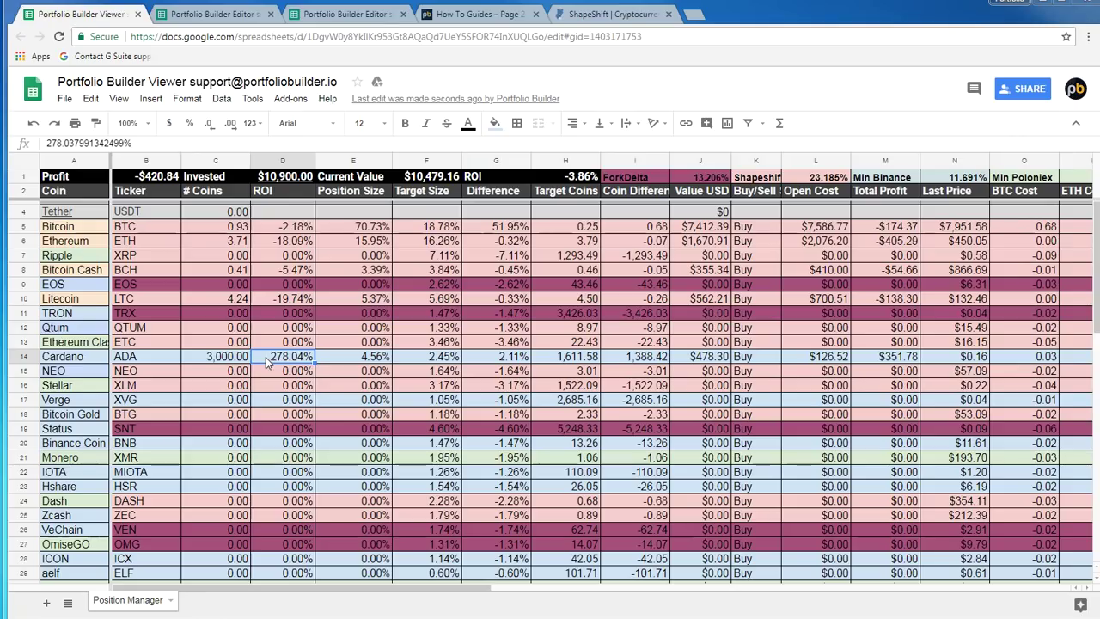
{"action": "left_click", "coordinate": [381, 356]}
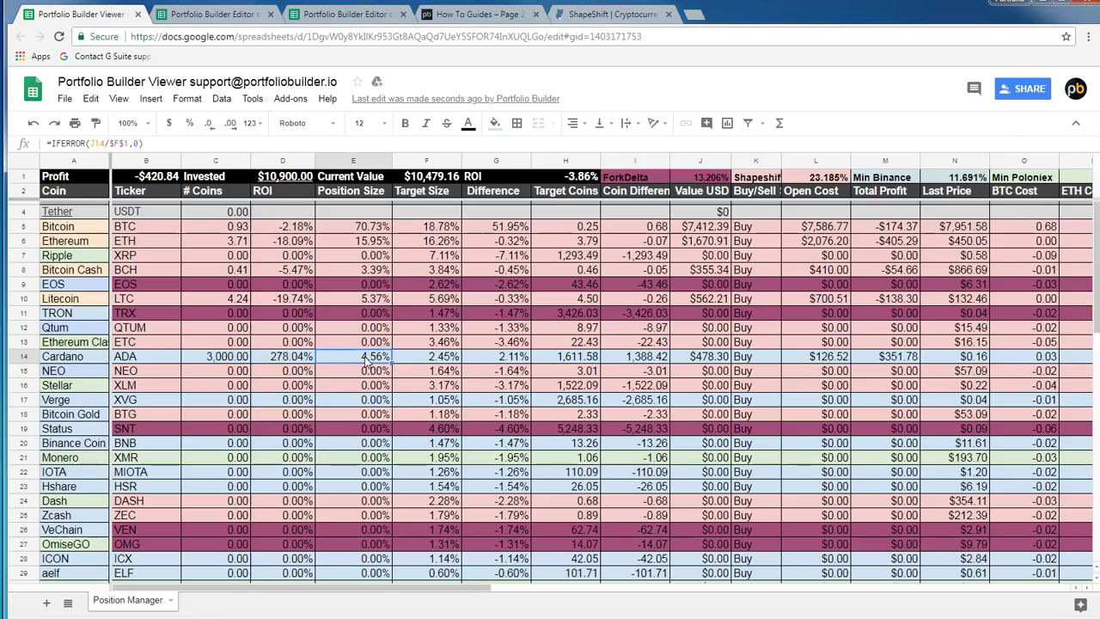
{"action": "left_click", "coordinate": [442, 360]}
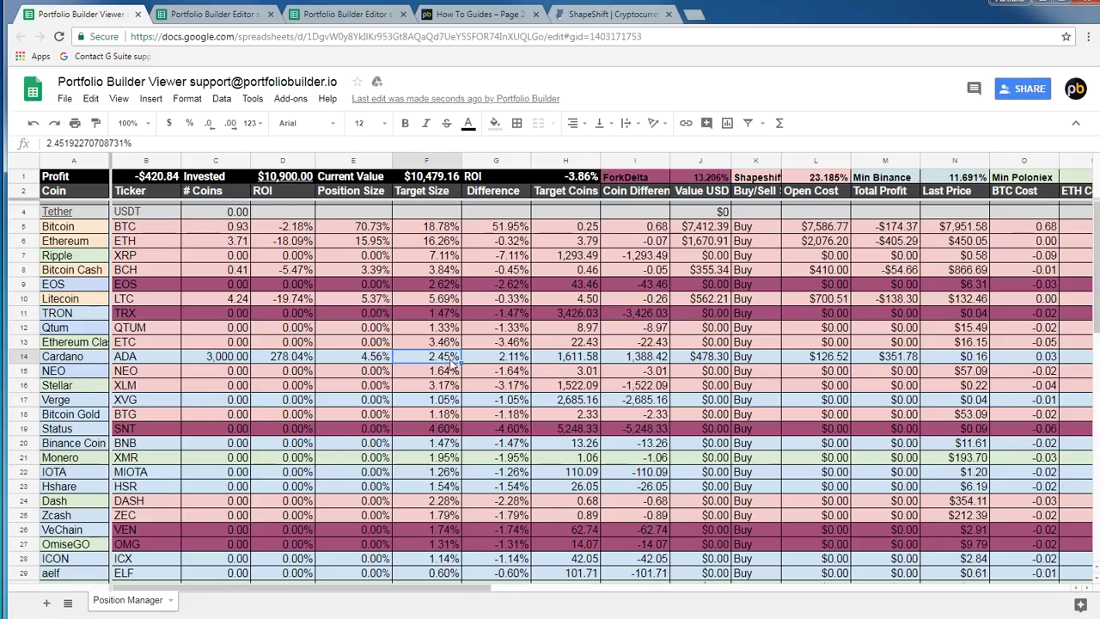
{"action": "left_click", "coordinate": [191, 6]}
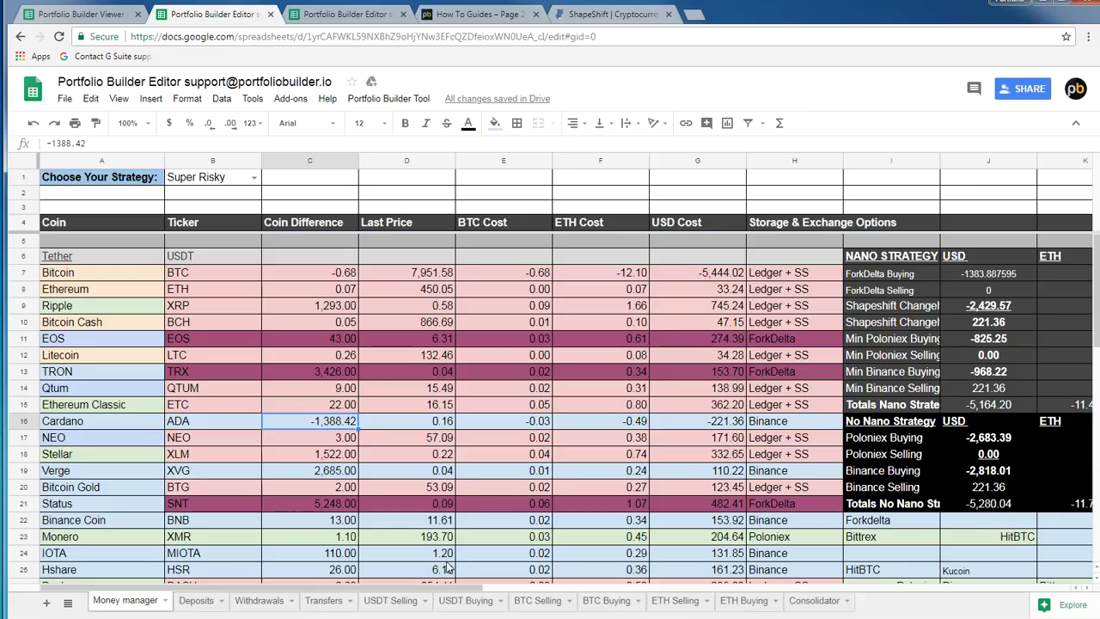
Review the Bitcoin and Ethereum rows in Money manager, then go to BTC Buying
{"action": "left_click", "coordinate": [140, 276]}
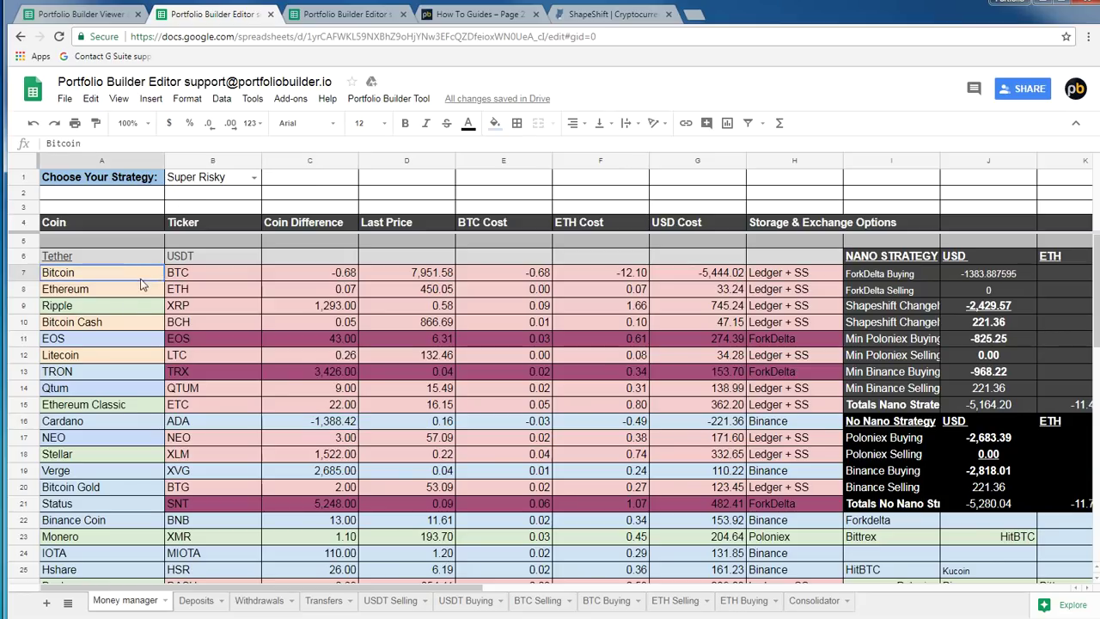
{"action": "left_click", "coordinate": [134, 292]}
{"action": "left_click", "coordinate": [198, 290]}
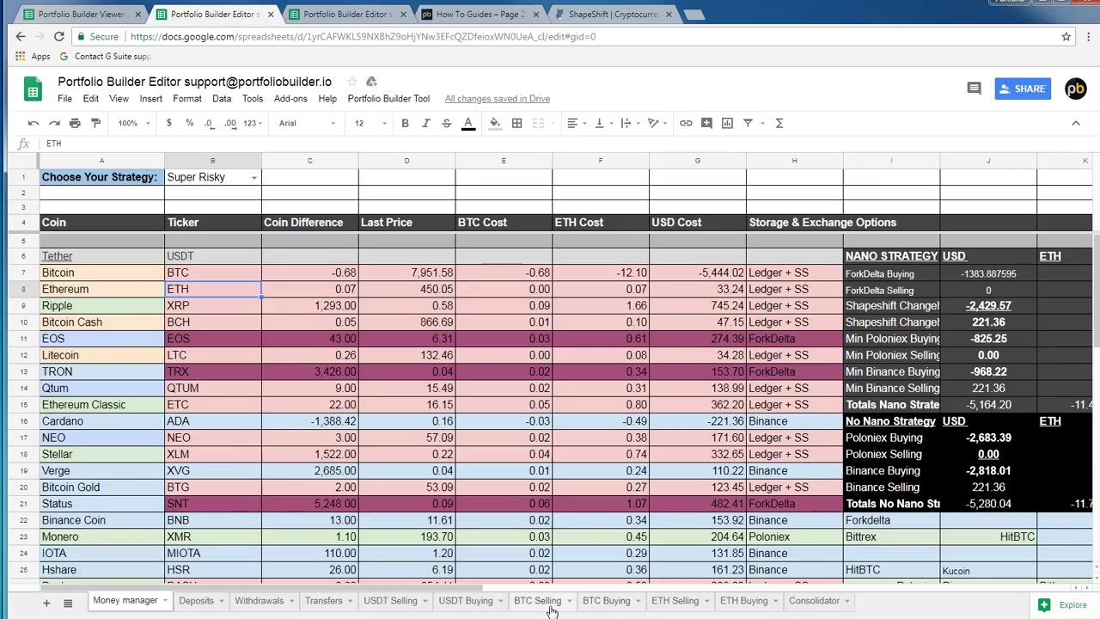
{"action": "left_click", "coordinate": [605, 603]}
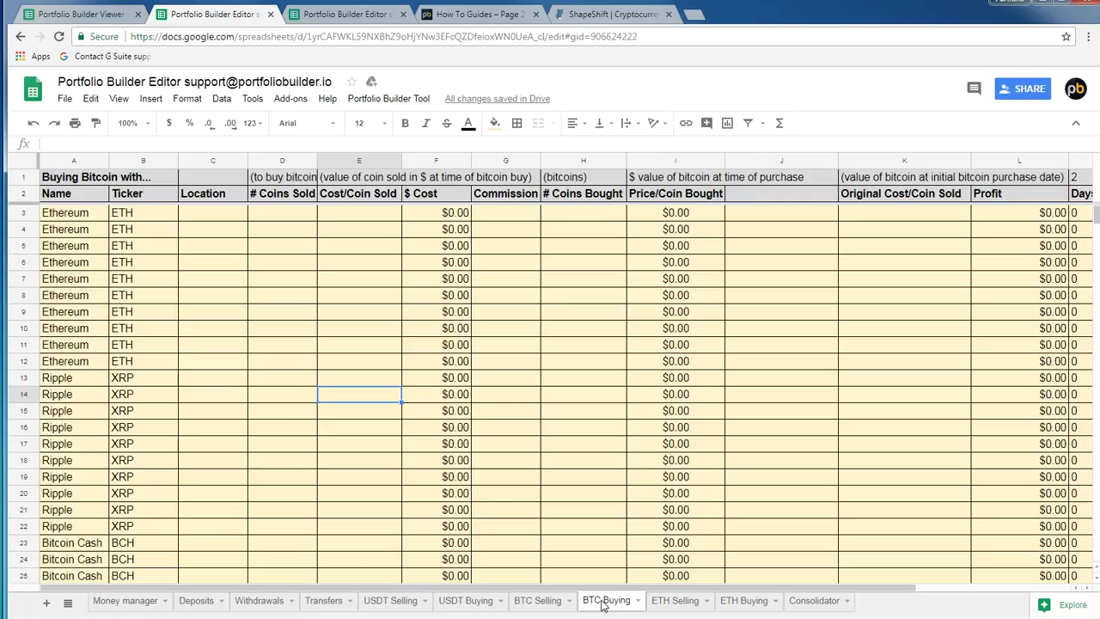
Return the first Editor tab to the Money manager sheet
{"action": "left_click", "coordinate": [384, 464]}
{"action": "scroll", "coordinate": [381, 464], "scroll_direction": "down", "scroll_amount": 2}
{"action": "scroll", "coordinate": [374, 443], "scroll_direction": "up", "scroll_amount": 2}
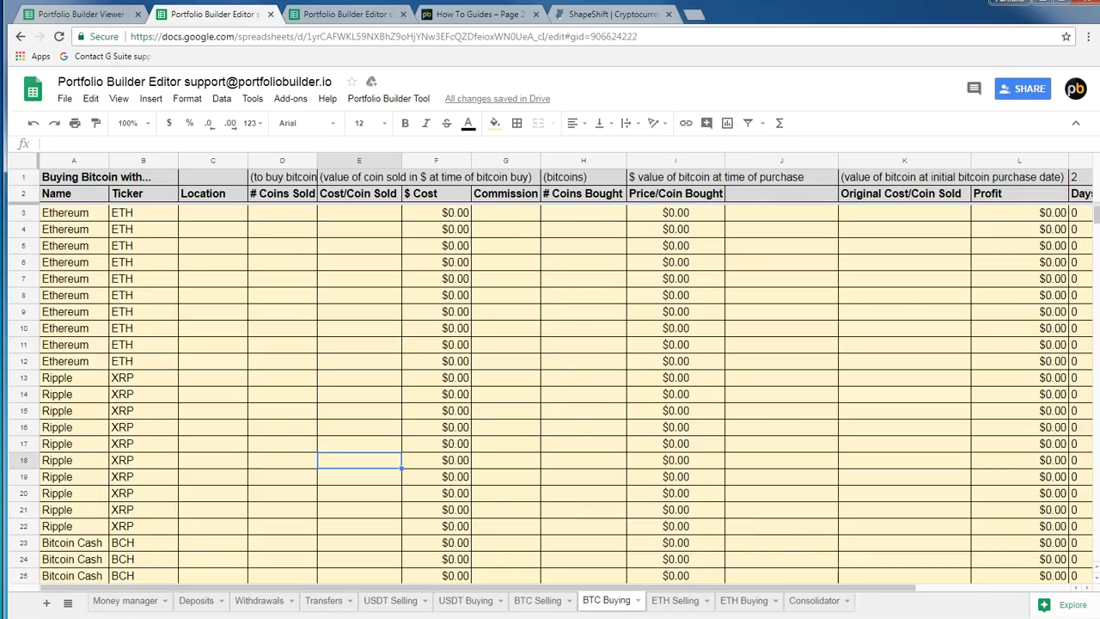
{"action": "left_click", "coordinate": [138, 602]}
In the other Editor tab, open BTC Buying and scroll down to the first Cardano row
{"action": "left_click", "coordinate": [347, 16]}
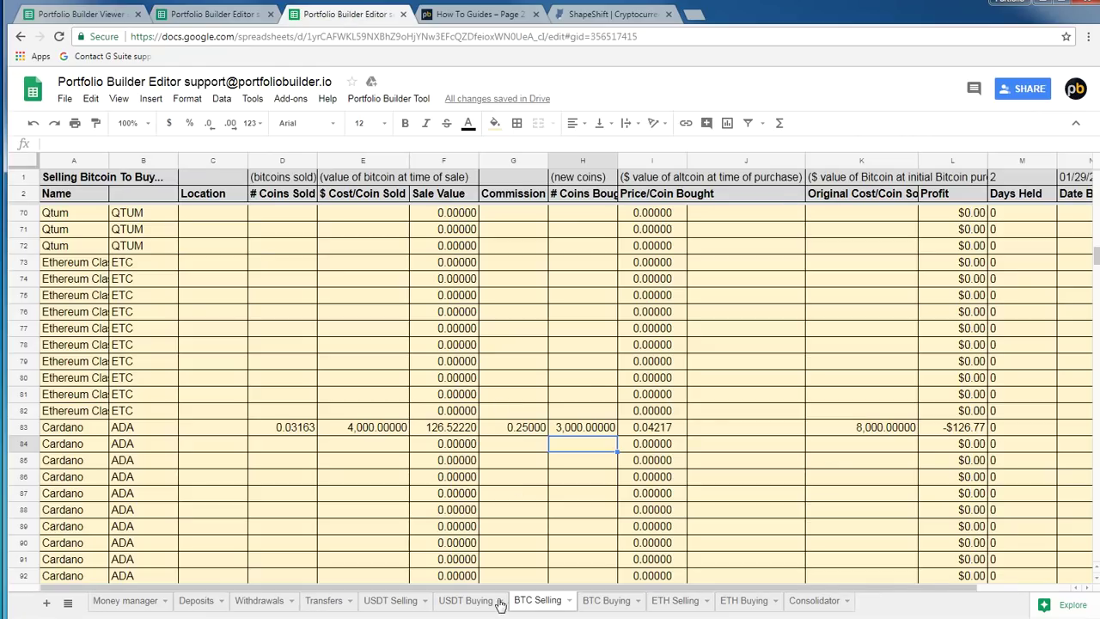
{"action": "left_click", "coordinate": [608, 601]}
{"action": "scroll", "coordinate": [378, 496], "scroll_direction": "down", "scroll_amount": 10}
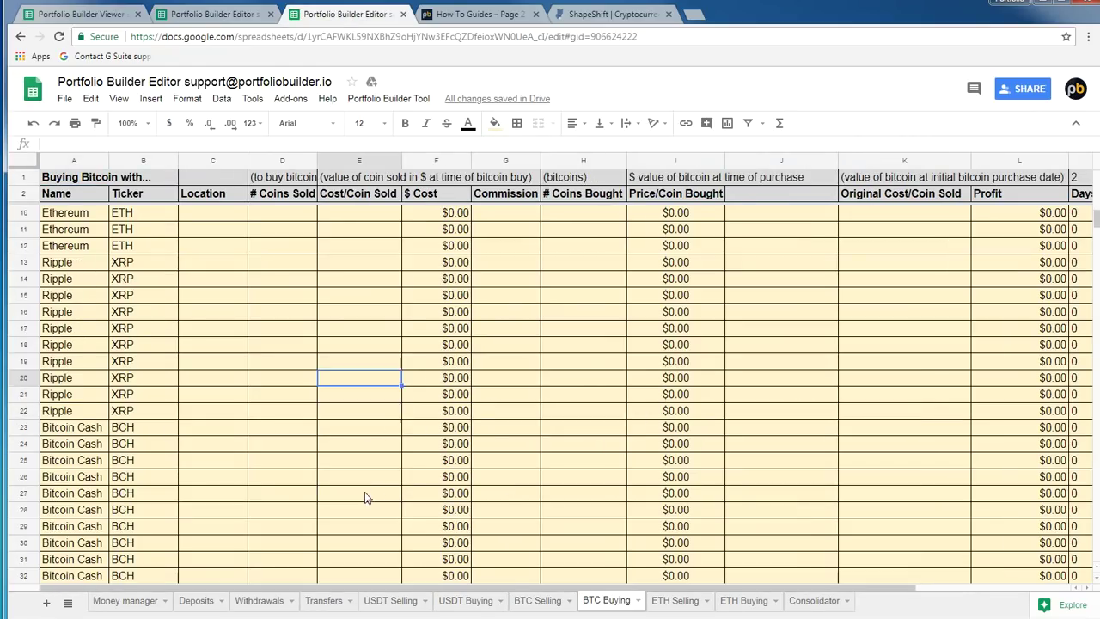
{"action": "scroll", "coordinate": [361, 467], "scroll_direction": "down", "scroll_amount": 9}
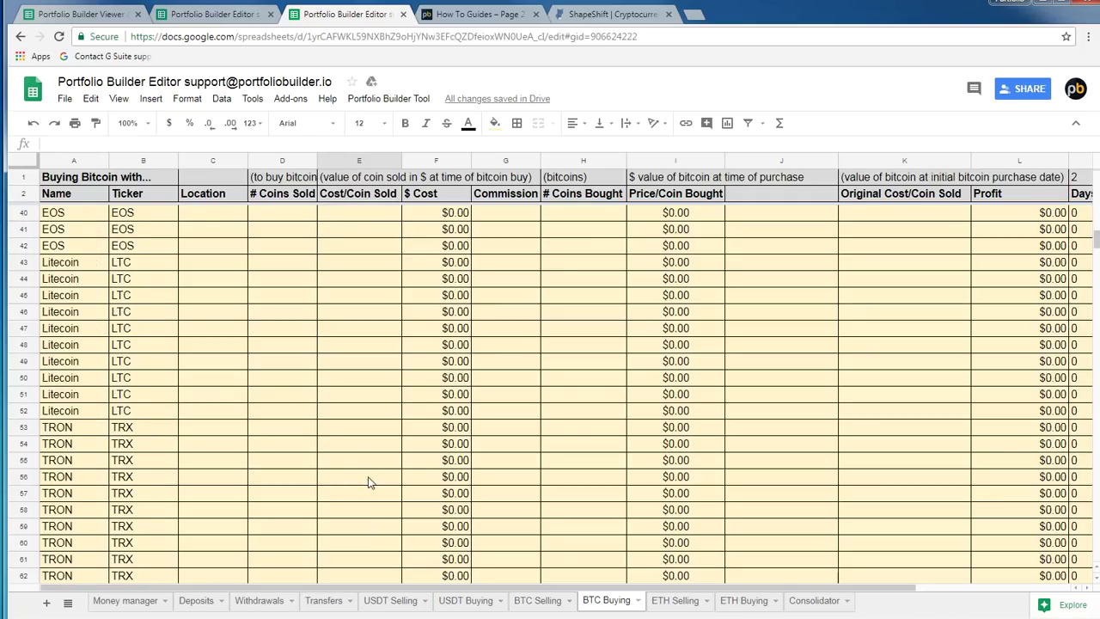
{"action": "scroll", "coordinate": [335, 500], "scroll_direction": "down", "scroll_amount": 3}
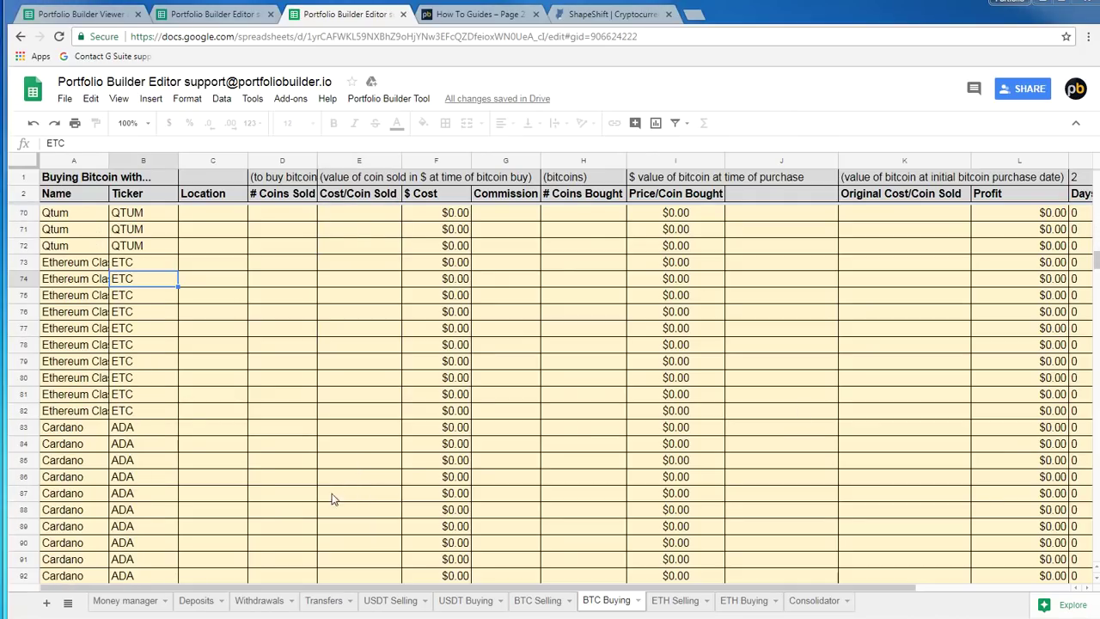
{"action": "left_click", "coordinate": [228, 430]}
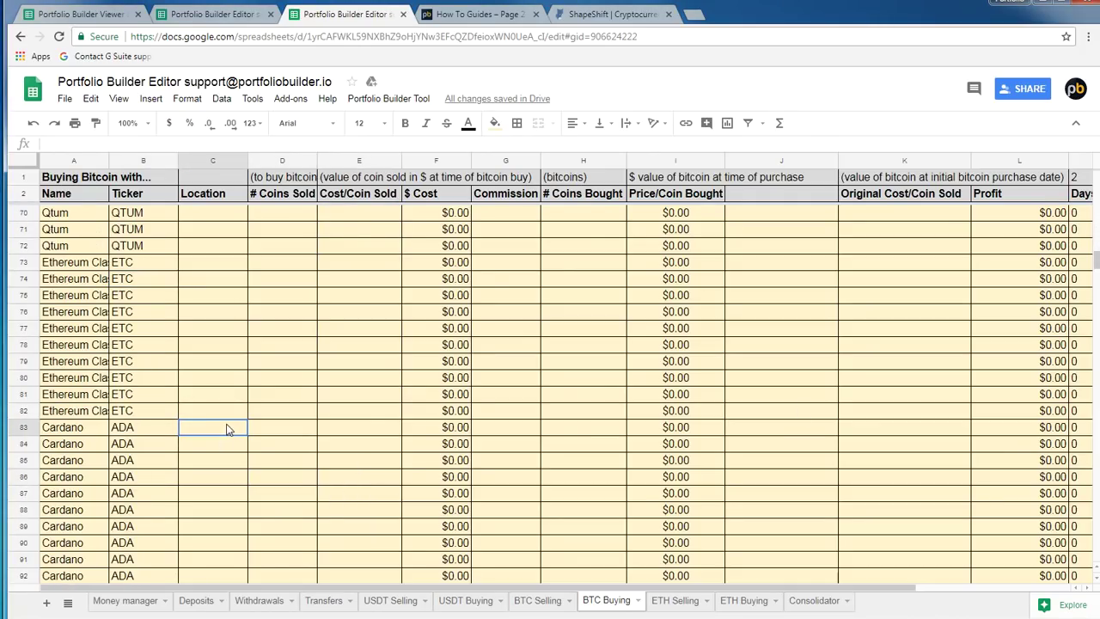
Review the 'Buying Bitcoin with...' headings, # Coins Sold, Cost/Coin Sold and # Coins Bought columns, and select Cardano's Location cell
{"action": "left_click", "coordinate": [69, 181]}
{"action": "left_click", "coordinate": [252, 178]}
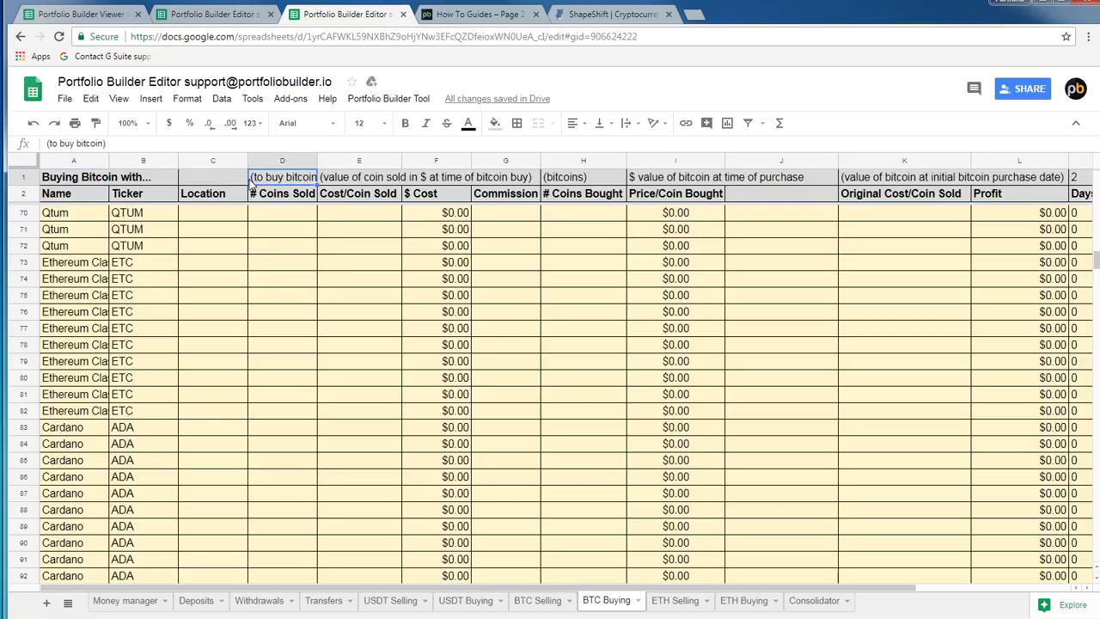
{"action": "left_click", "coordinate": [385, 179]}
{"action": "left_click", "coordinate": [83, 178]}
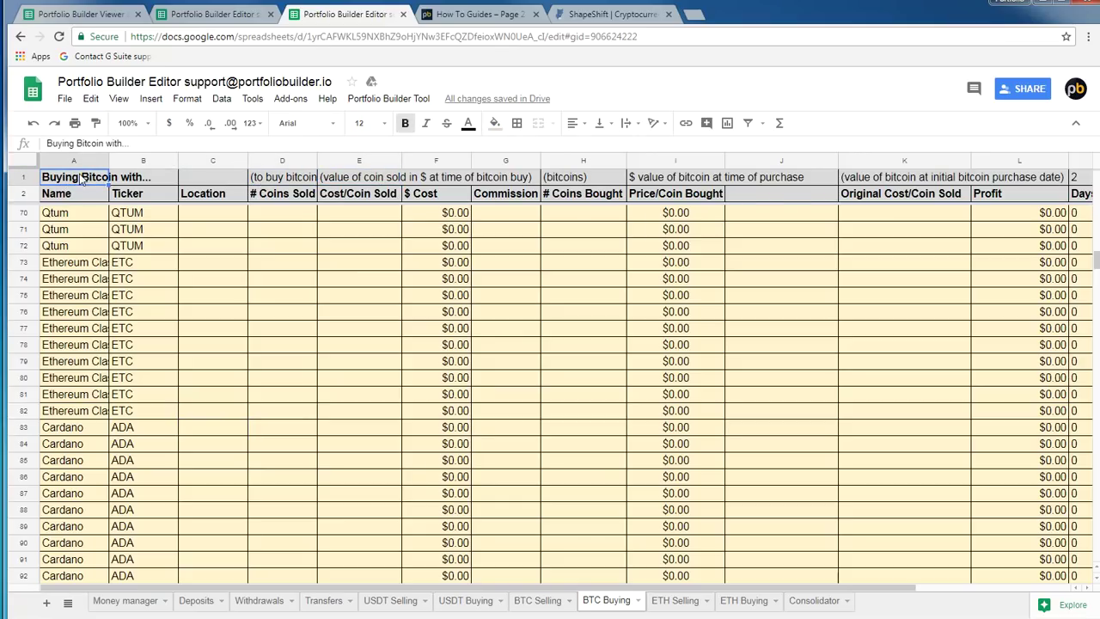
{"action": "left_click", "coordinate": [295, 183]}
{"action": "left_click", "coordinate": [286, 201]}
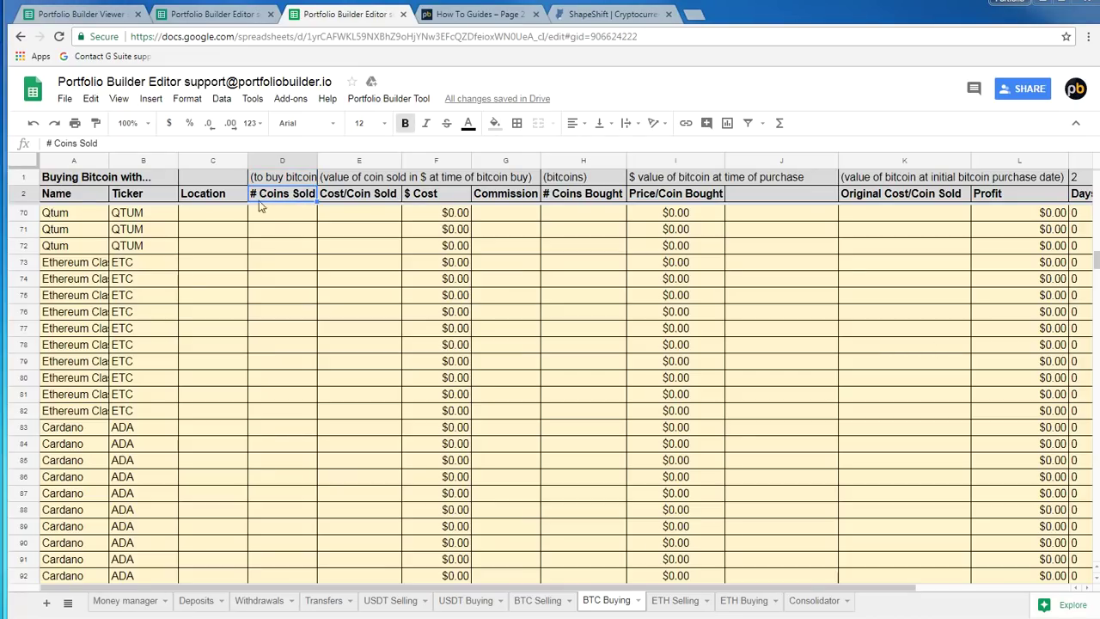
{"action": "left_click", "coordinate": [354, 198]}
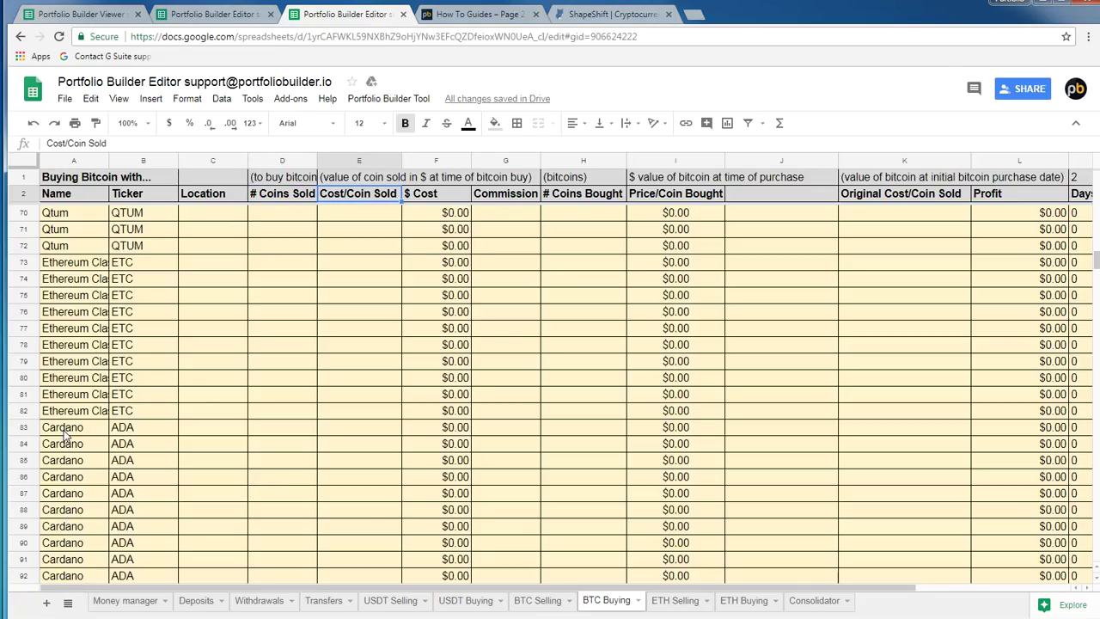
{"action": "left_click", "coordinate": [587, 199]}
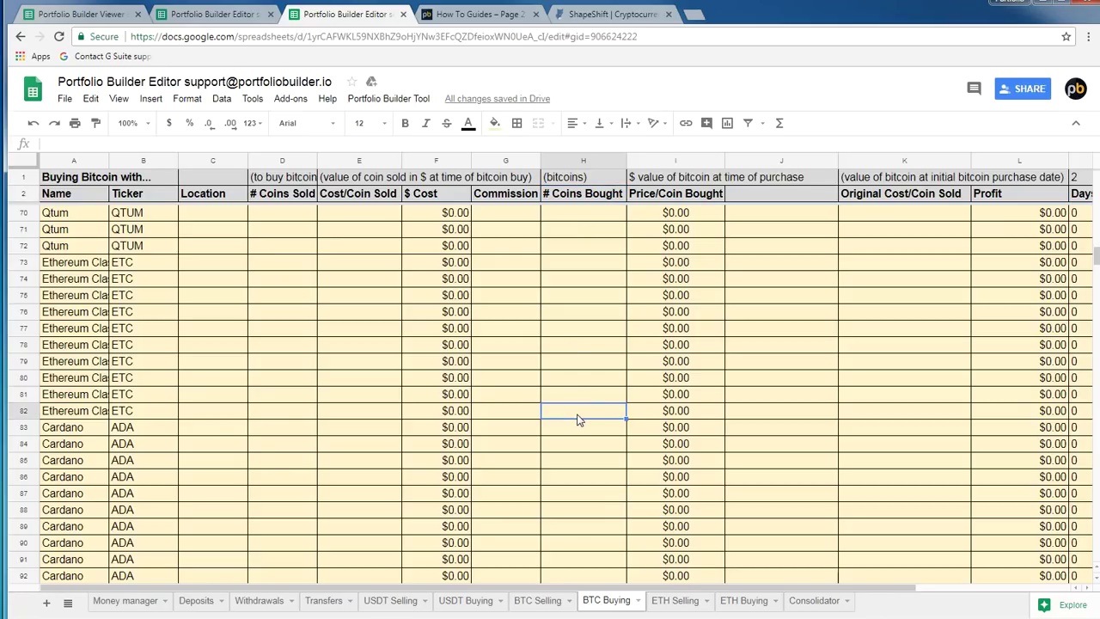
{"action": "left_click", "coordinate": [217, 426]}
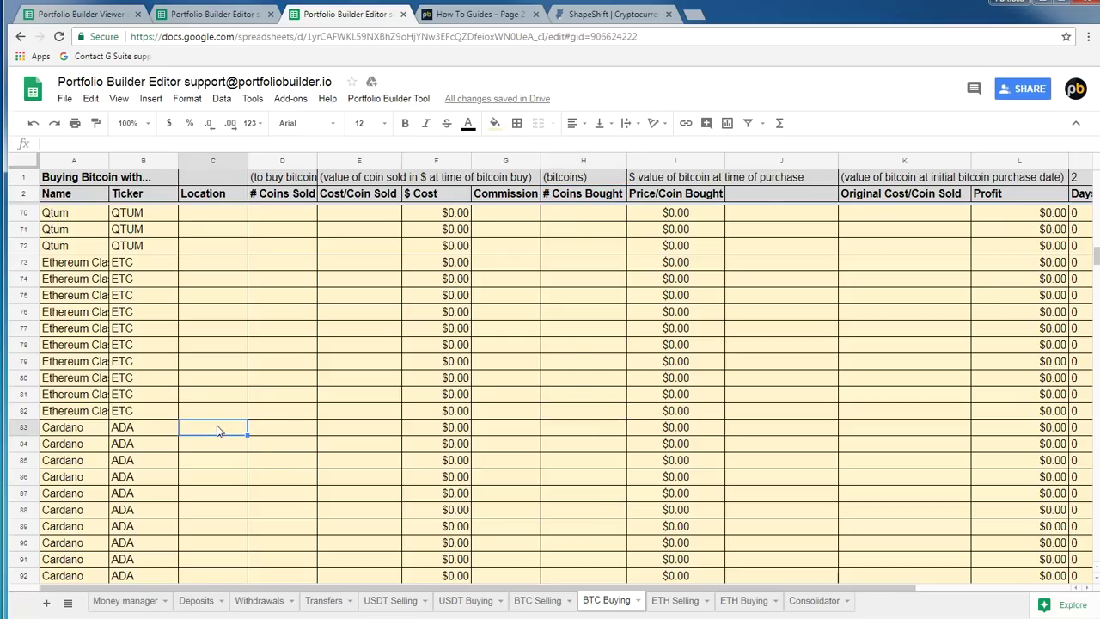
{"action": "left_click", "coordinate": [199, 21]}
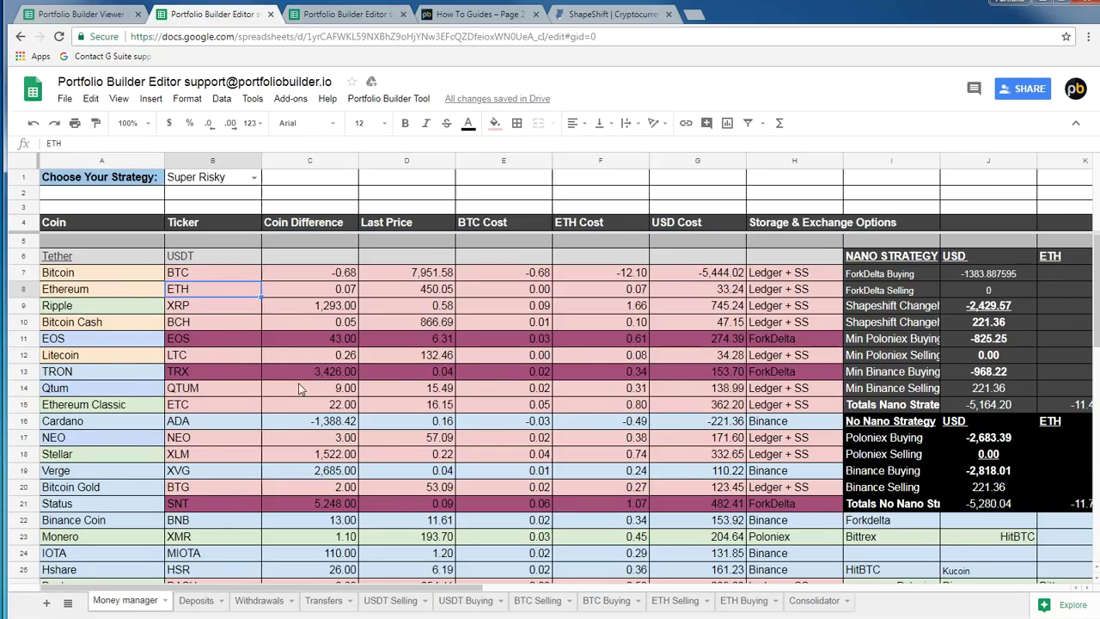
Copy 1388.42, without the minus sign, from Cardano's Money manager coin difference
{"action": "left_click", "coordinate": [304, 423]}
{"action": "left_click", "coordinate": [89, 143]}
{"action": "left_click_drag", "start_coordinate": [89, 143], "coordinate": [55, 147]}
{"action": "right_click", "coordinate": [54, 146]}
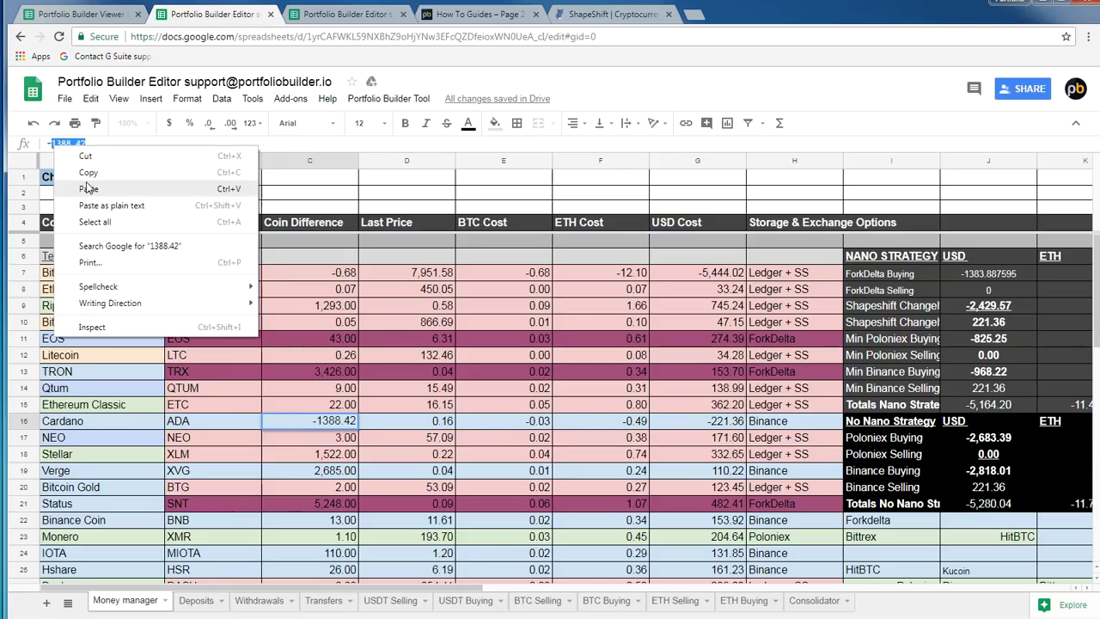
{"action": "left_click", "coordinate": [95, 172]}
{"action": "left_click", "coordinate": [313, 17]}
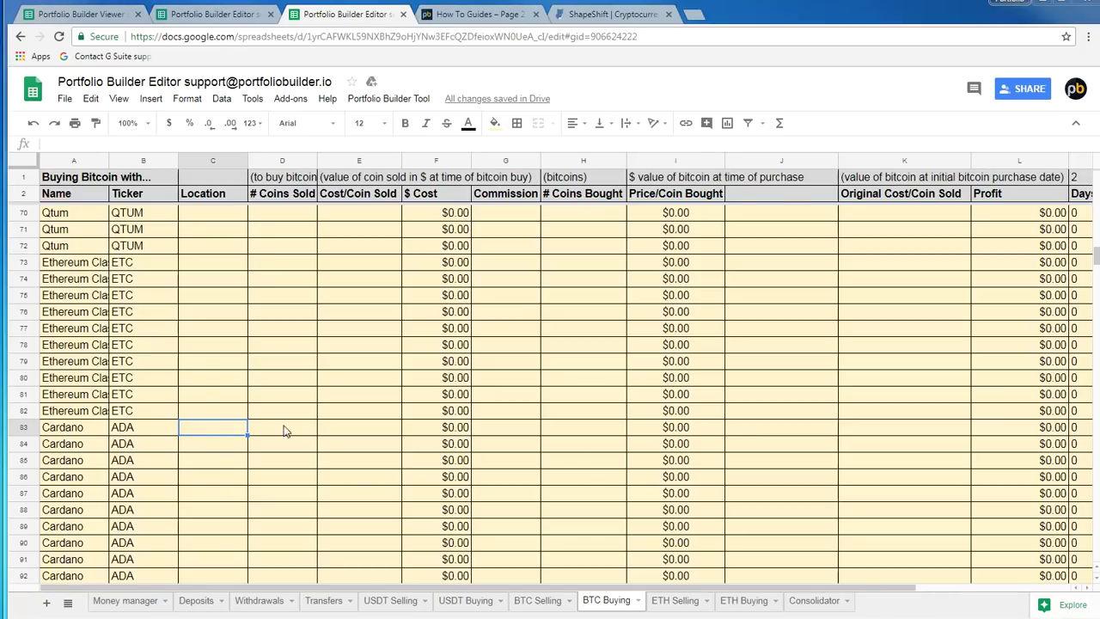
In BTC Buying row 83, enter binance as location and paste 1,388.42 as coins sold
{"action": "type", "text": "binance"}
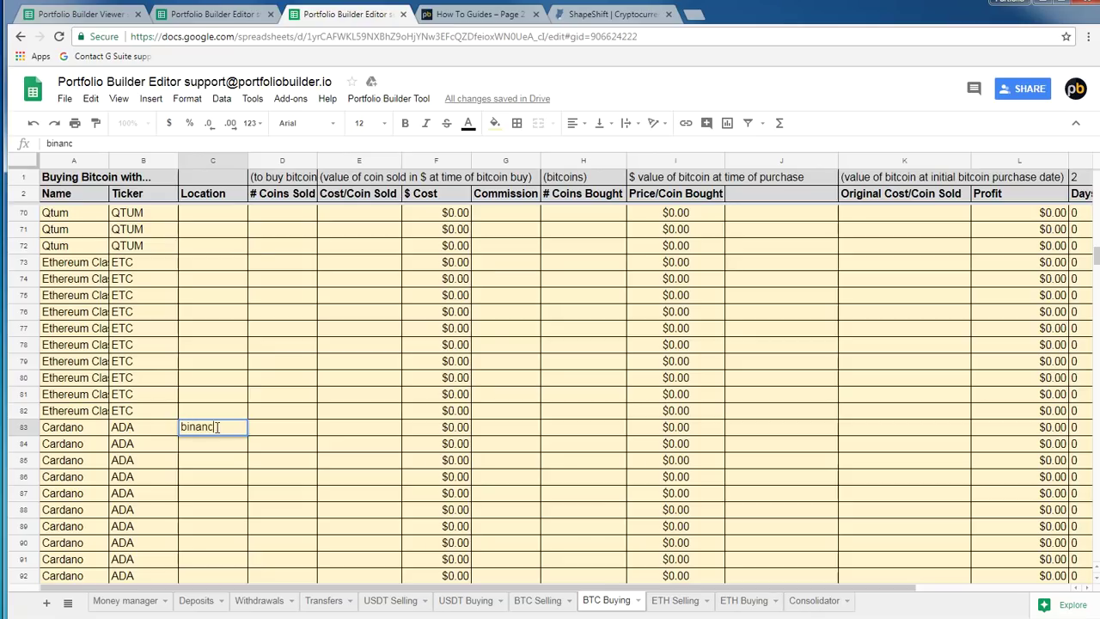
{"action": "key", "text": "Return"}
{"action": "right_click", "coordinate": [289, 433]}
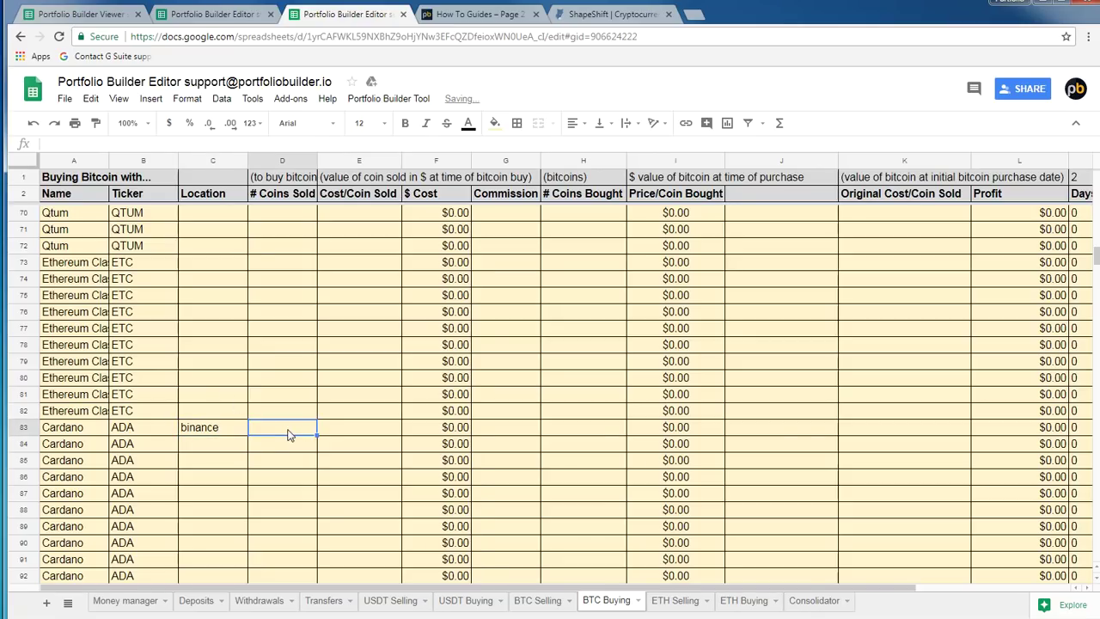
{"action": "left_click", "coordinate": [74, 145]}
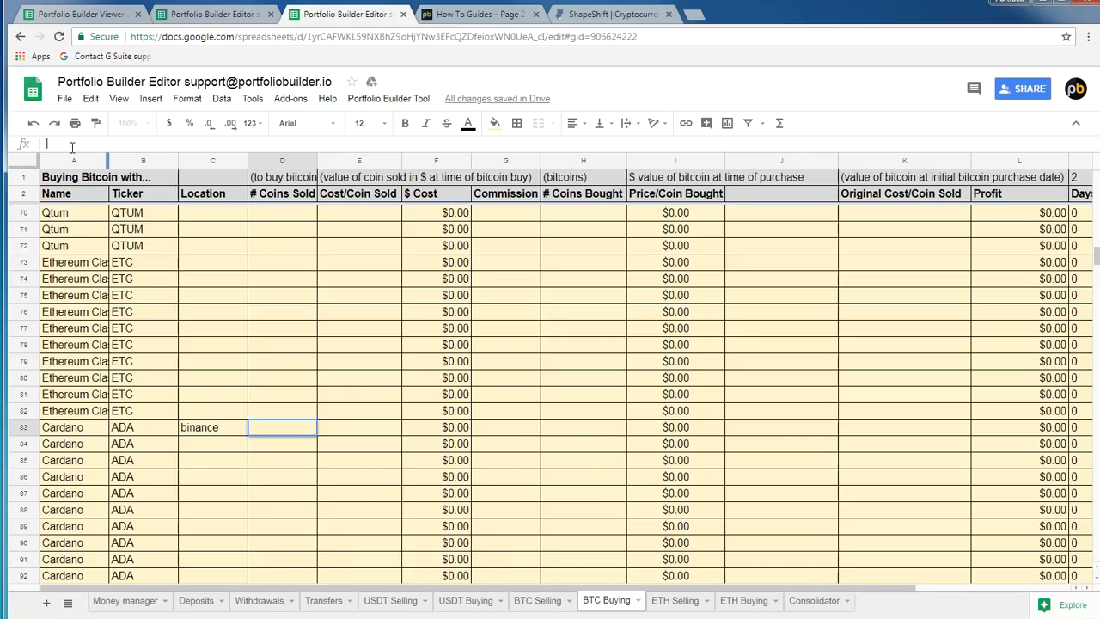
{"action": "right_click", "coordinate": [74, 145]}
{"action": "left_click", "coordinate": [107, 228]}
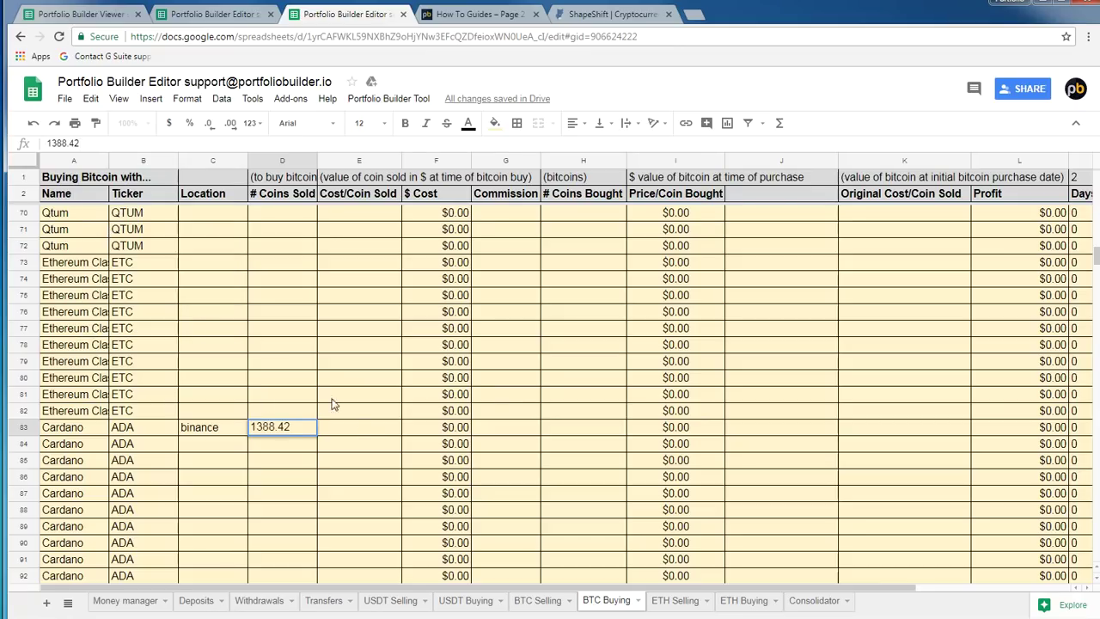
{"action": "left_click", "coordinate": [351, 432]}
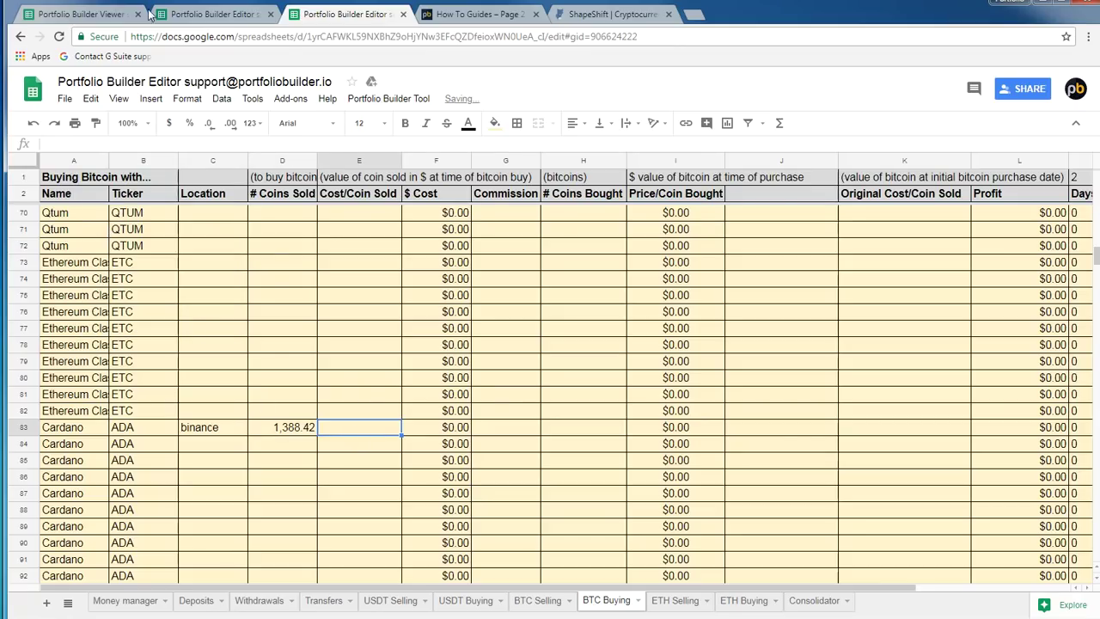
{"action": "left_click", "coordinate": [212, 15]}
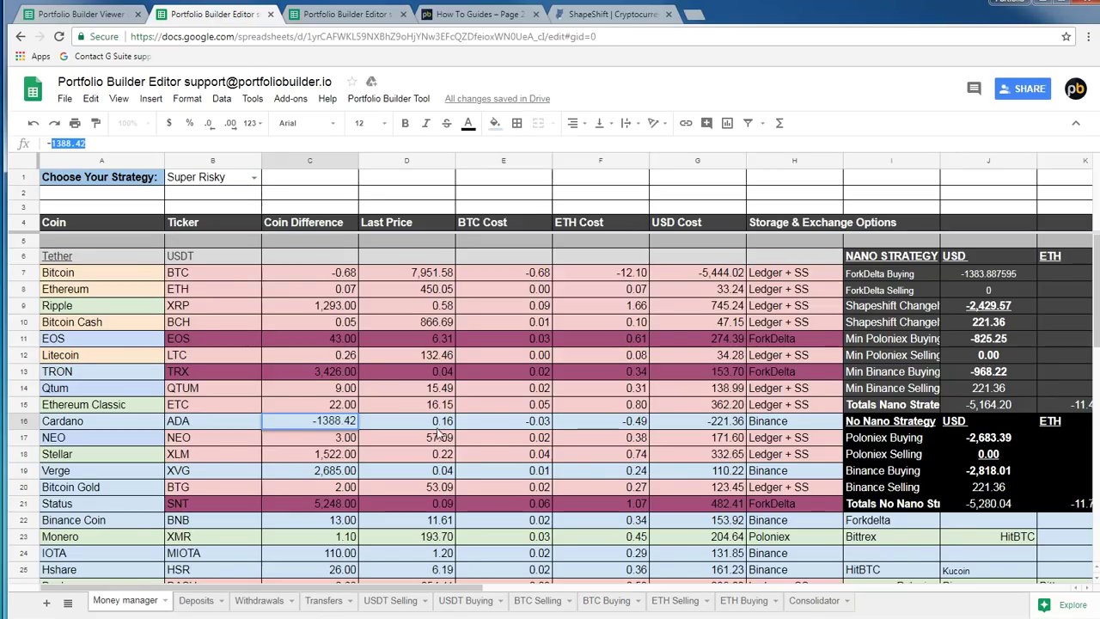
{"action": "left_click", "coordinate": [346, 14]}
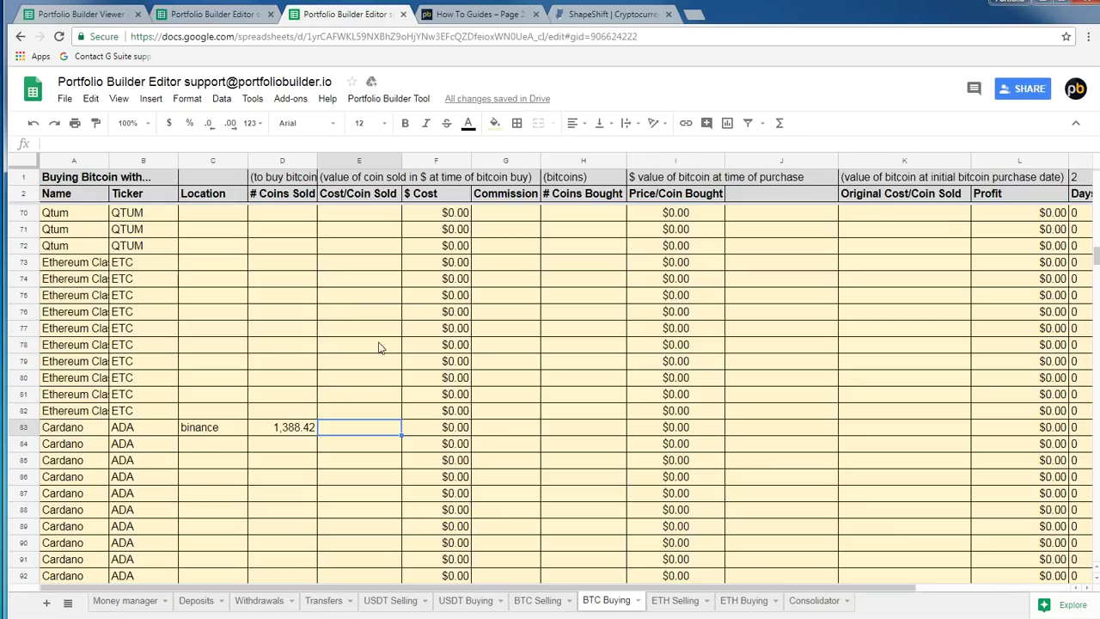
Enter $0.16 cost per coin, $0.22 commission, and =222.15/7999.9 bitcoins bought in row 83
{"action": "double_click", "coordinate": [382, 429]}
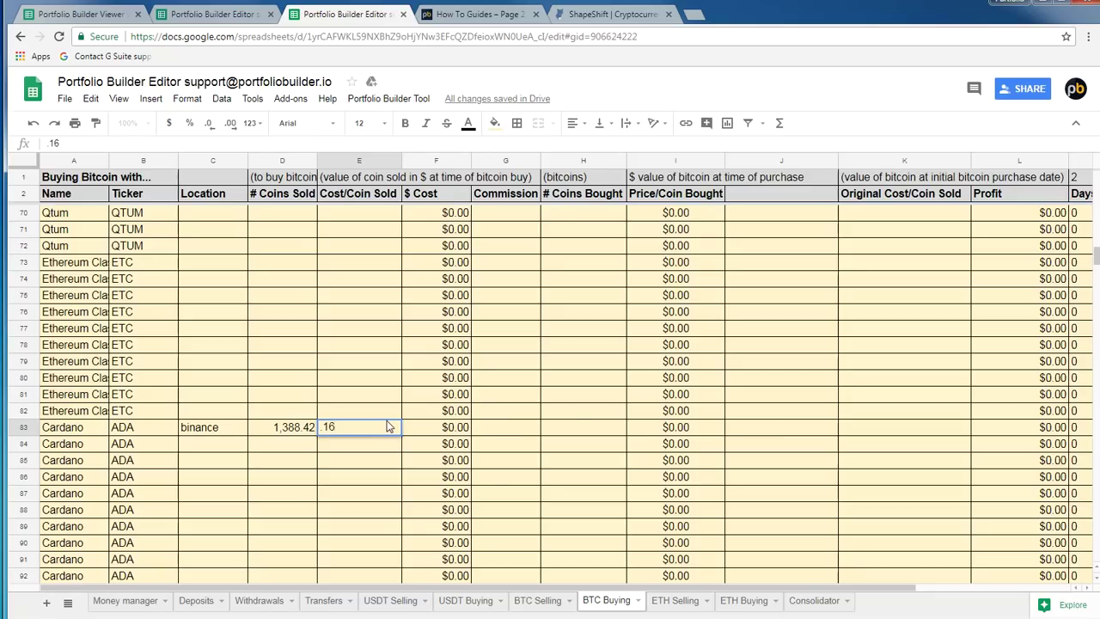
{"action": "left_click", "coordinate": [501, 430]}
{"action": "type", "text": "22"}
{"action": "key", "text": "Return"}
{"action": "left_click", "coordinate": [597, 430]}
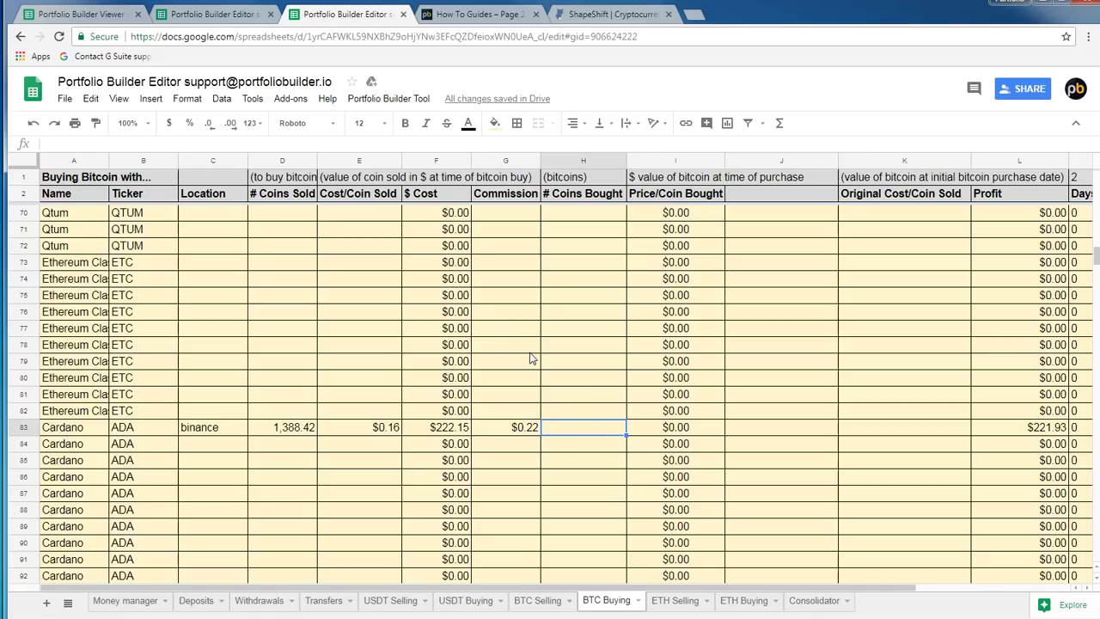
{"action": "type", "text": "="}
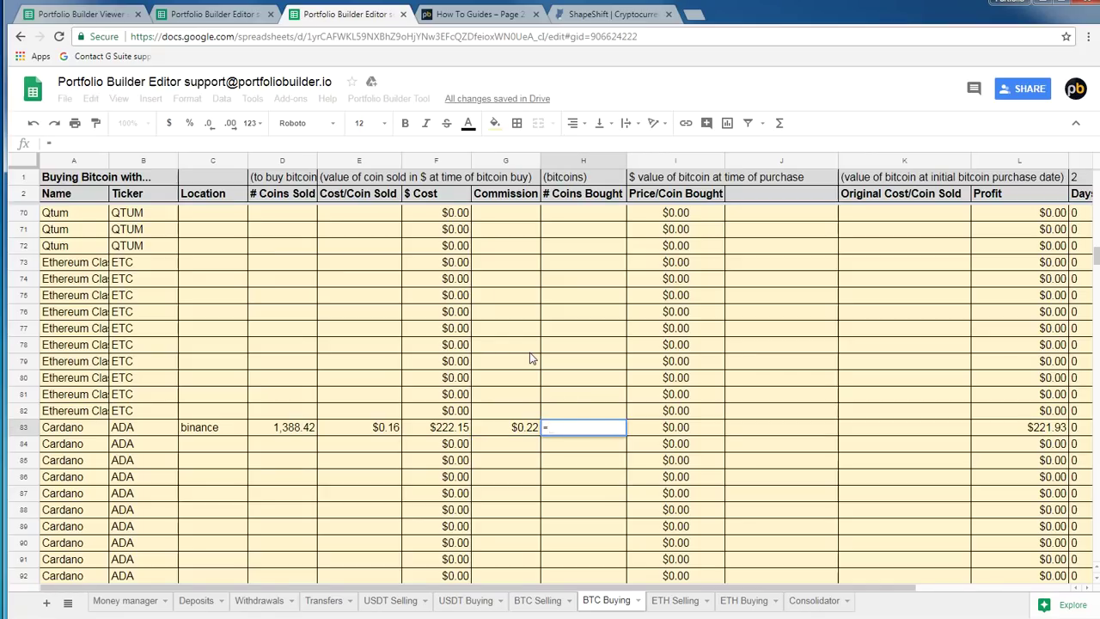
{"action": "type", "text": "222.15"}
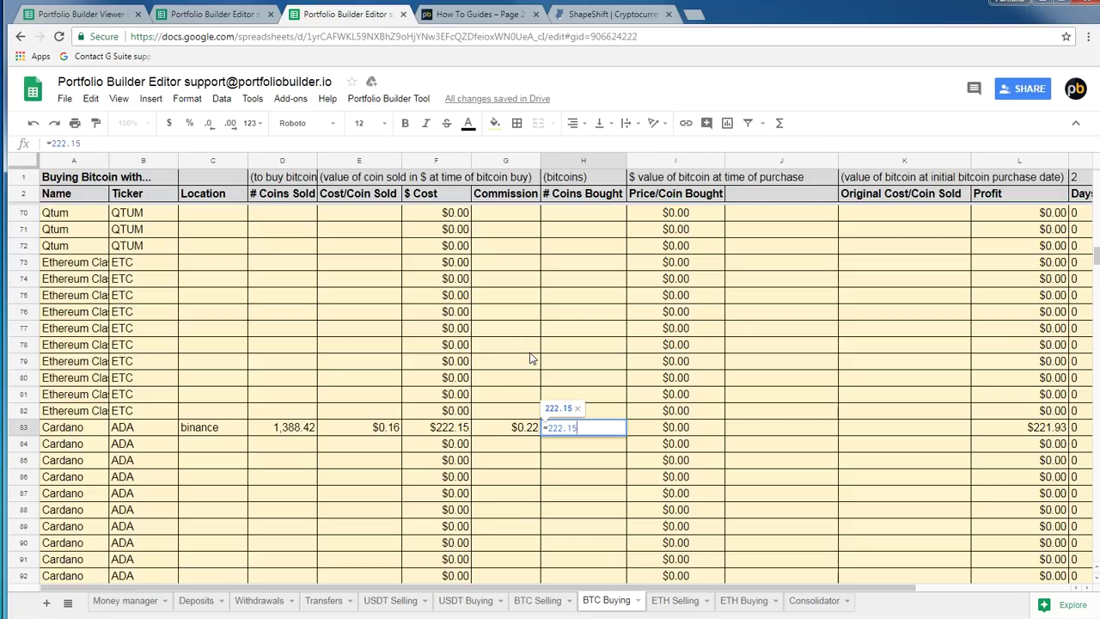
{"action": "type", "text": "/"}
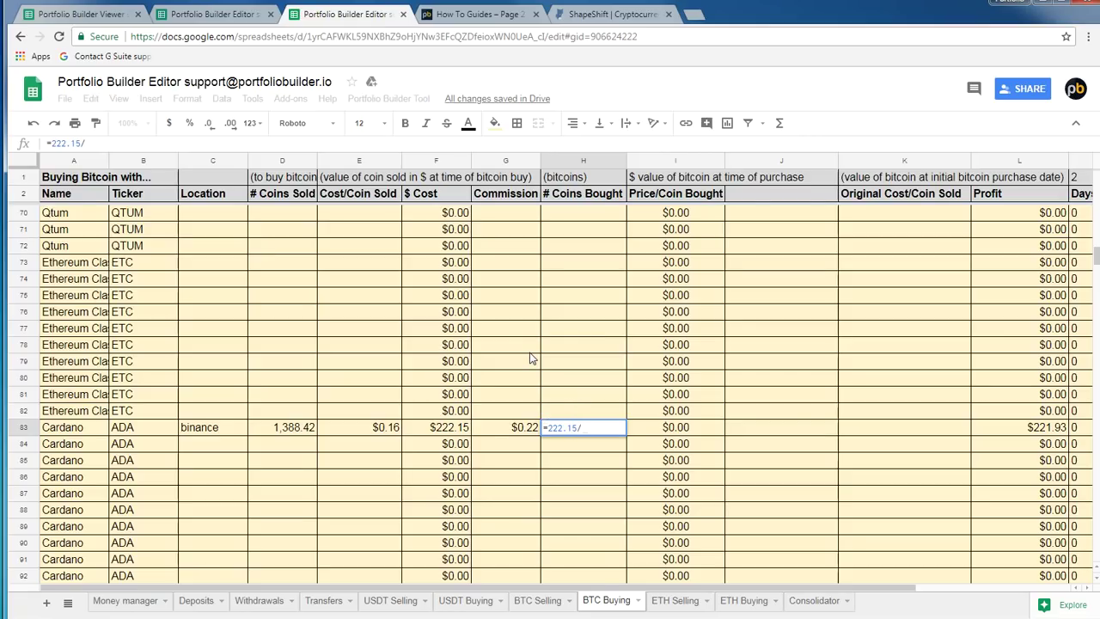
{"action": "type", "text": "7999.9"}
{"action": "key", "text": "Return"}
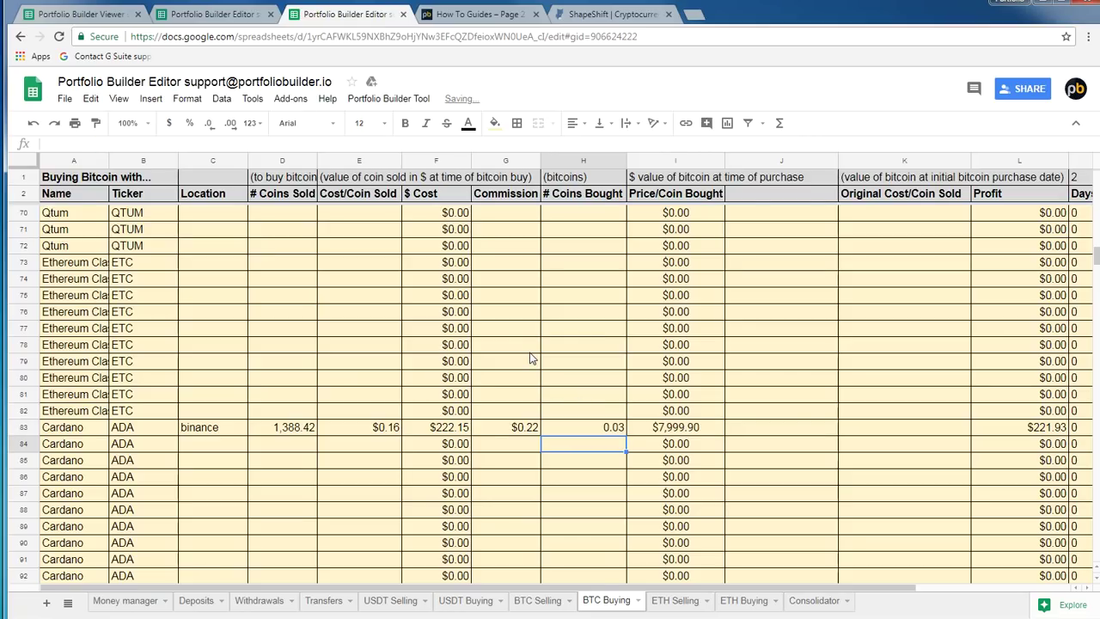
{"action": "left_click", "coordinate": [937, 434]}
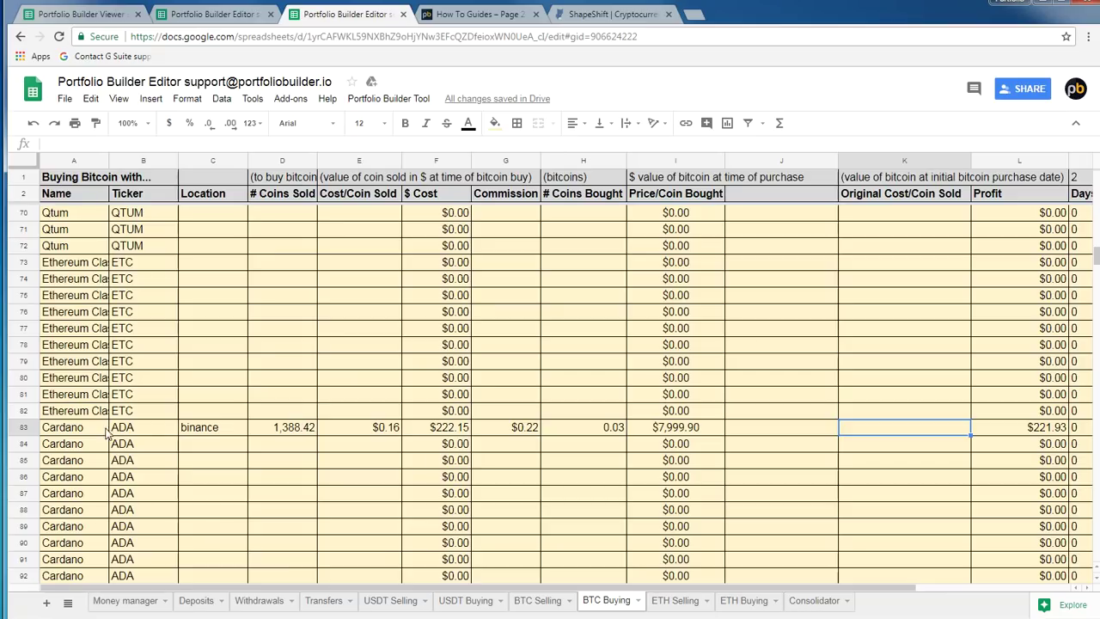
Enter 0.04 original cost per coin in K83, check the $163.61 profit, and trigger the data update
{"action": "left_click", "coordinate": [534, 604]}
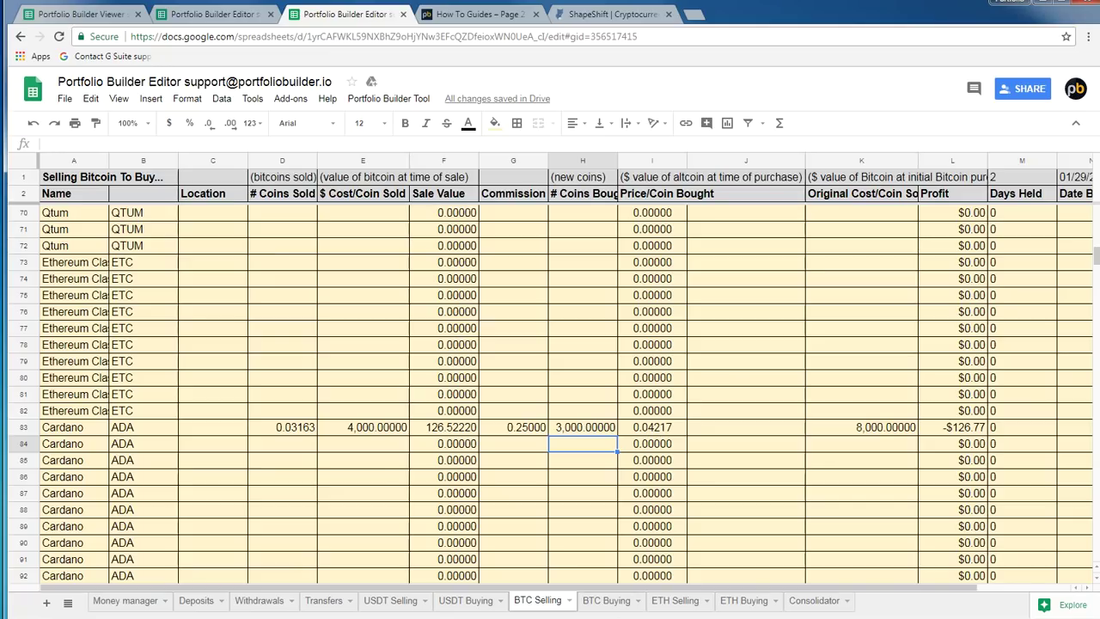
{"action": "left_click", "coordinate": [606, 602]}
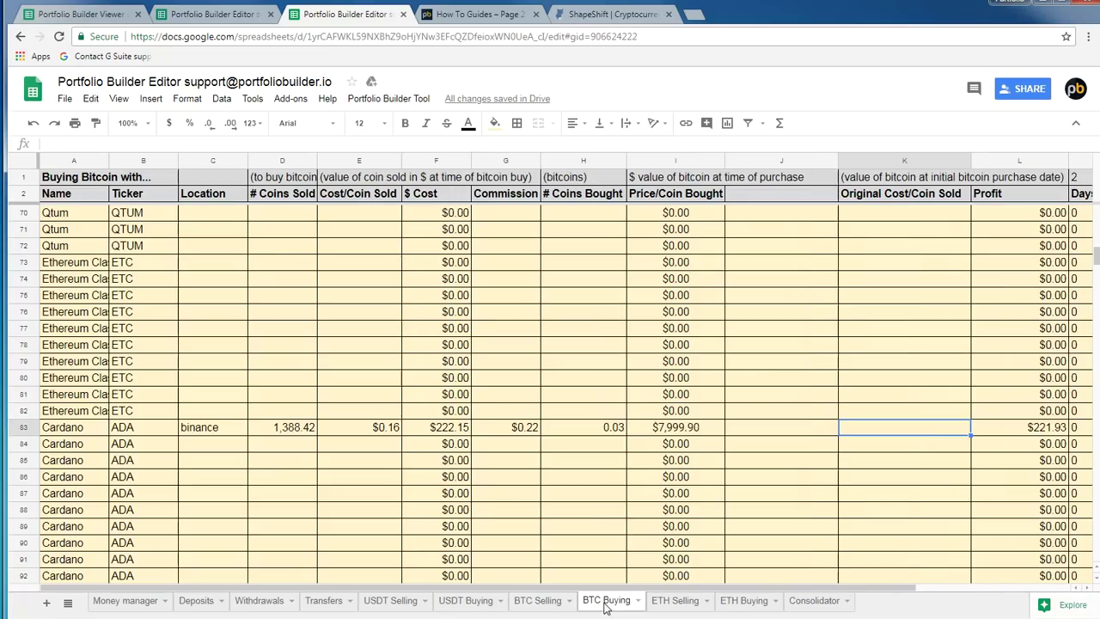
{"action": "type", "text": "0.04"}
{"action": "key", "text": "Return"}
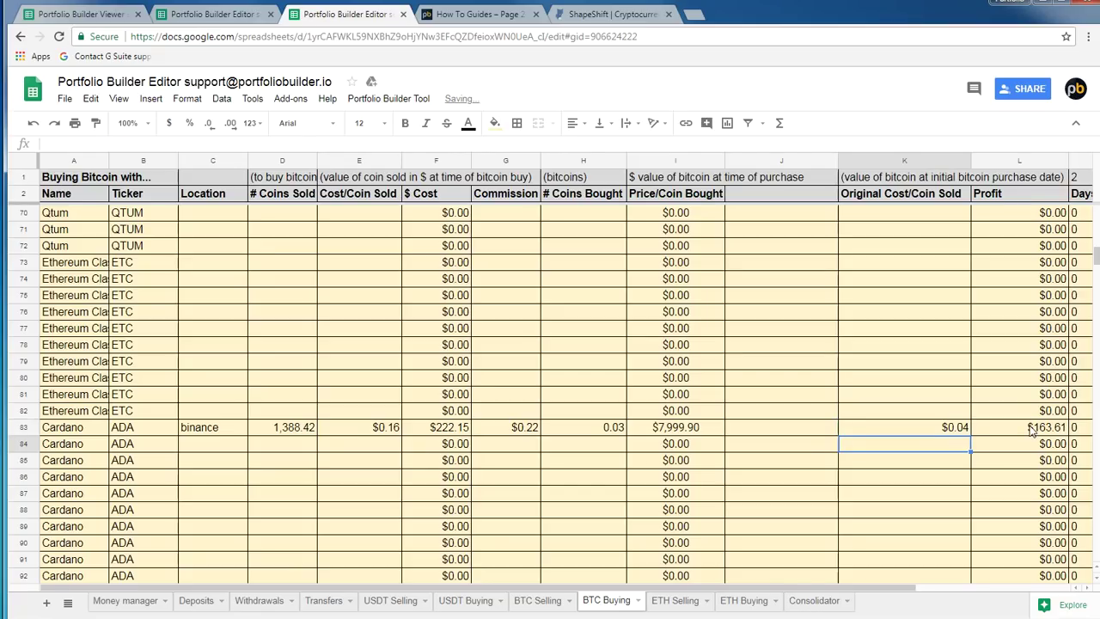
{"action": "left_click", "coordinate": [1034, 430]}
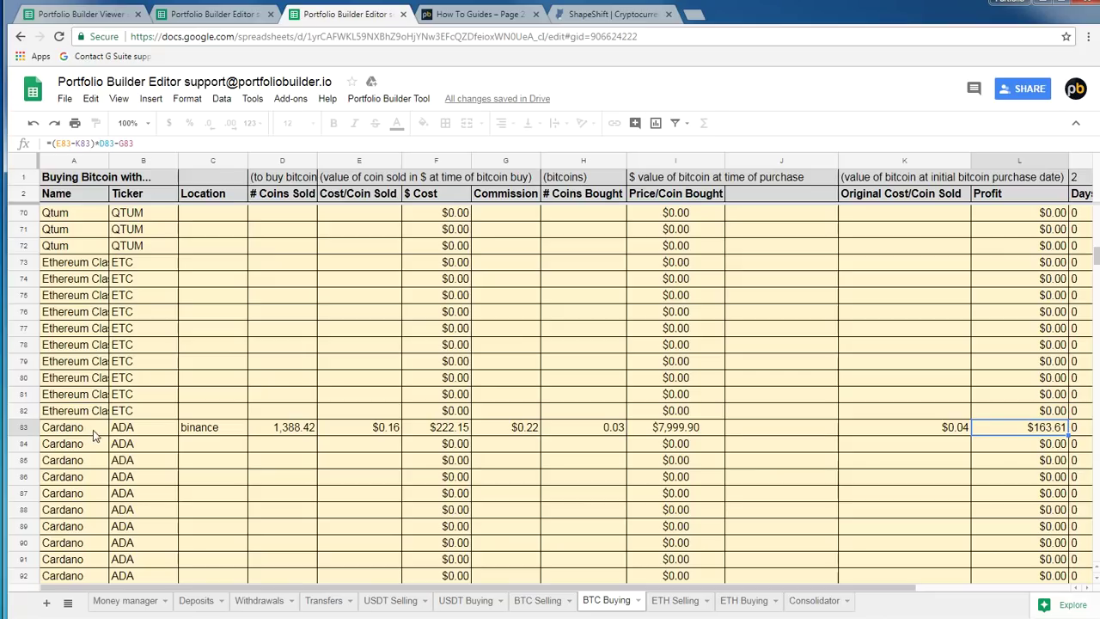
{"action": "left_click", "coordinate": [382, 98]}
{"action": "left_click", "coordinate": [382, 121]}
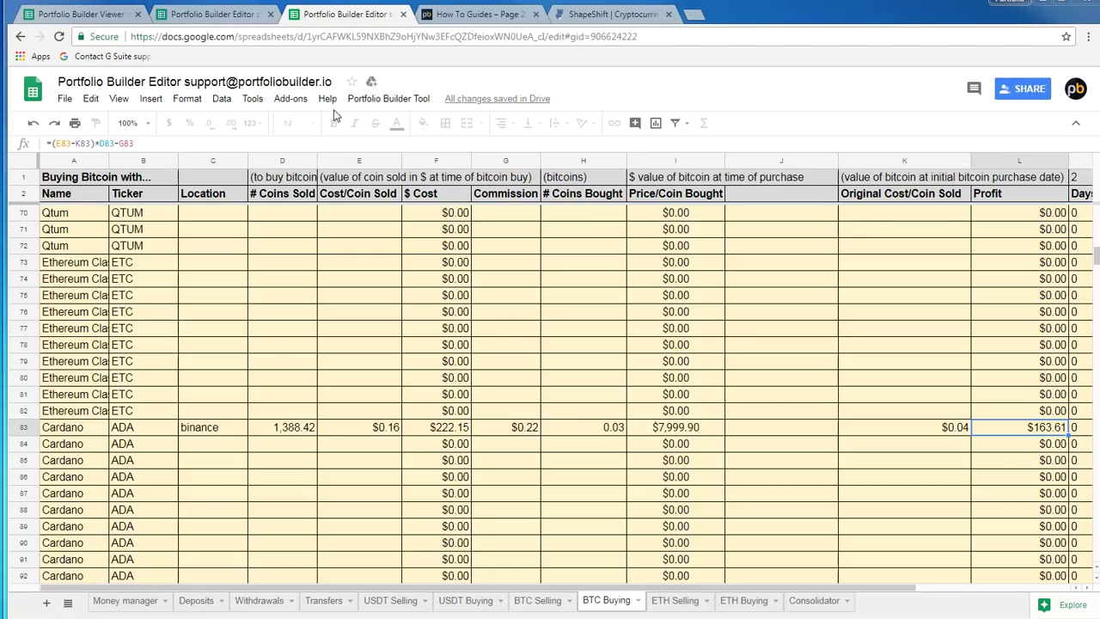
Verify Cardano in the Viewer (278.66% ROI, 2.45% target) and its -0.08 Money manager coin difference
{"action": "left_click", "coordinate": [73, 15]}
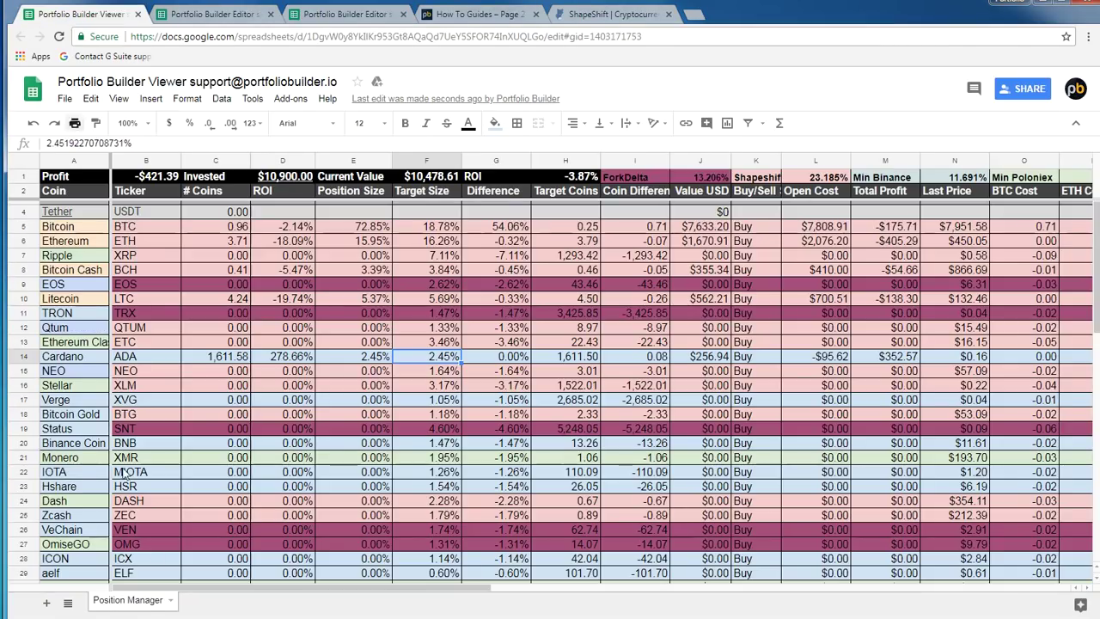
{"action": "left_click", "coordinate": [348, 15]}
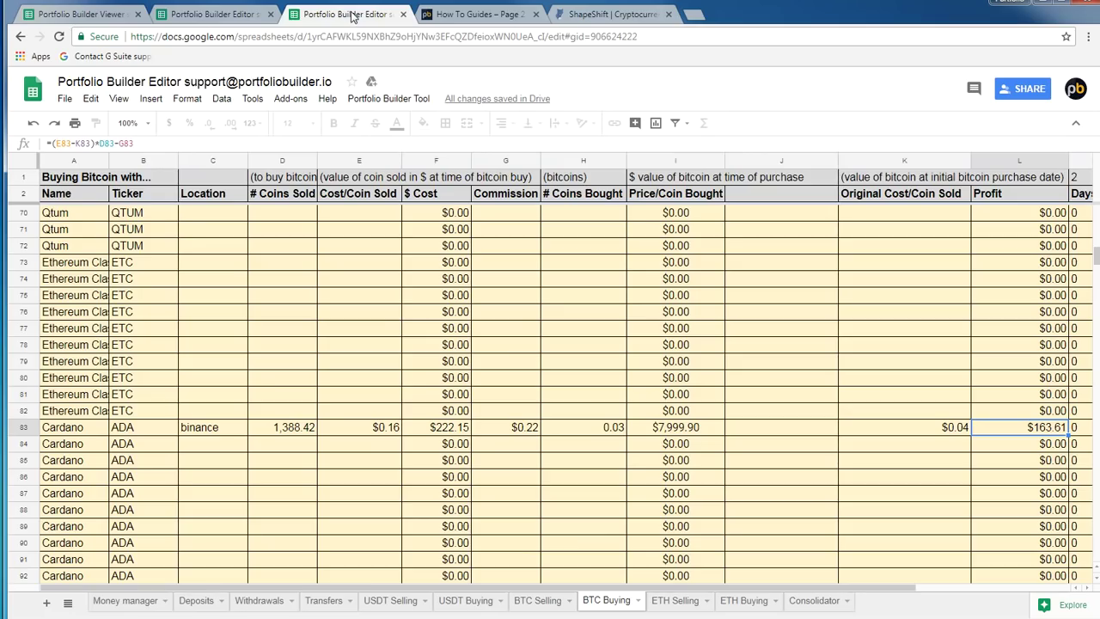
{"action": "left_click", "coordinate": [103, 15]}
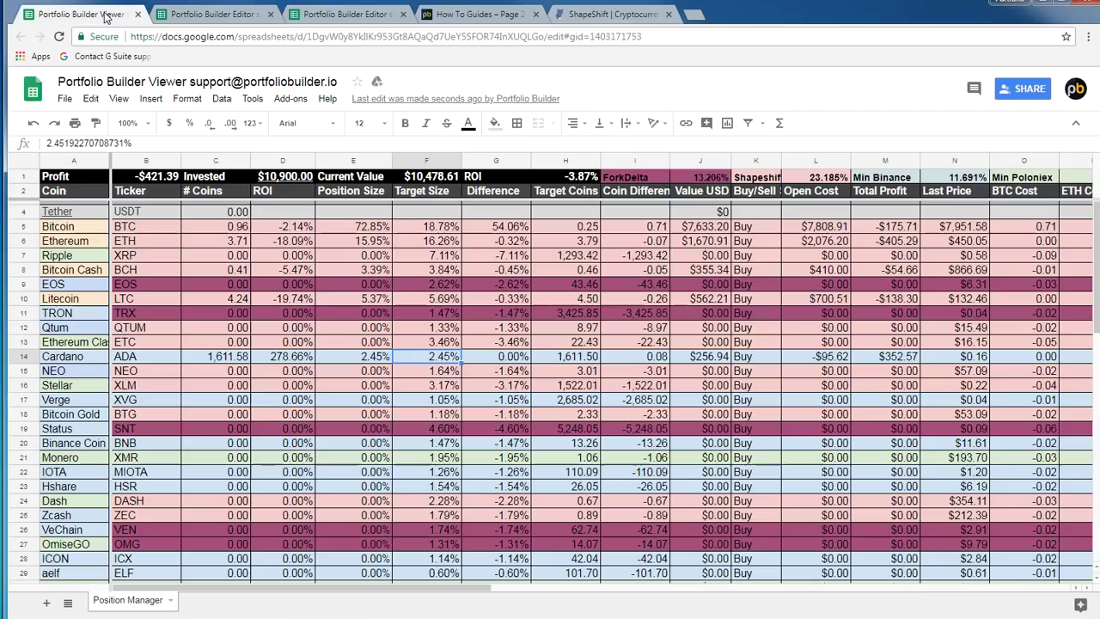
{"action": "left_click", "coordinate": [308, 359]}
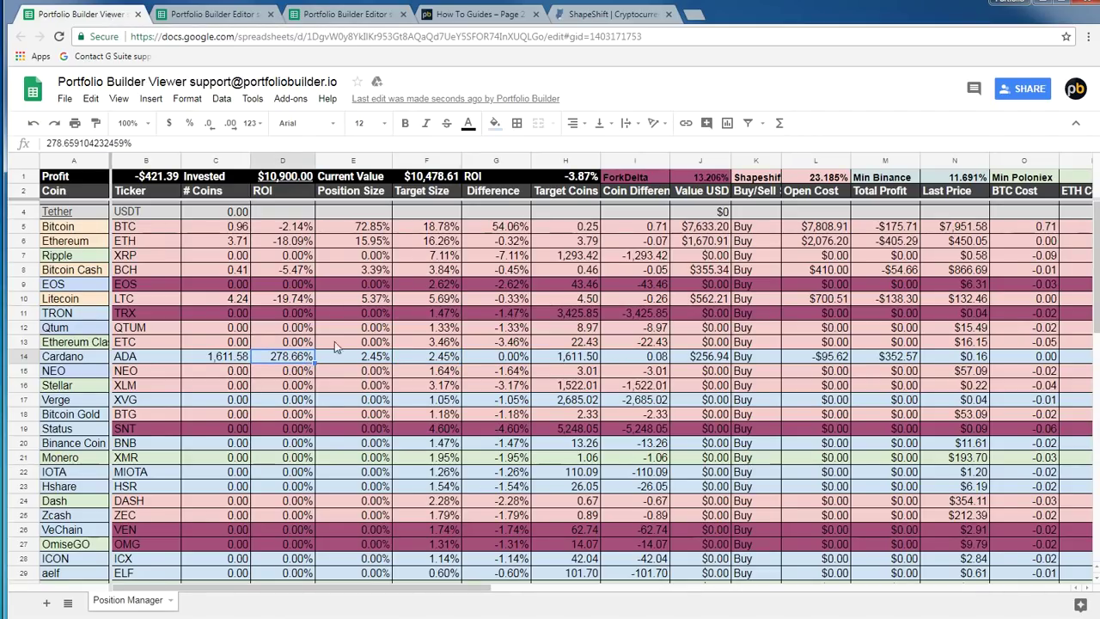
{"action": "left_click", "coordinate": [385, 362]}
{"action": "left_click", "coordinate": [430, 362]}
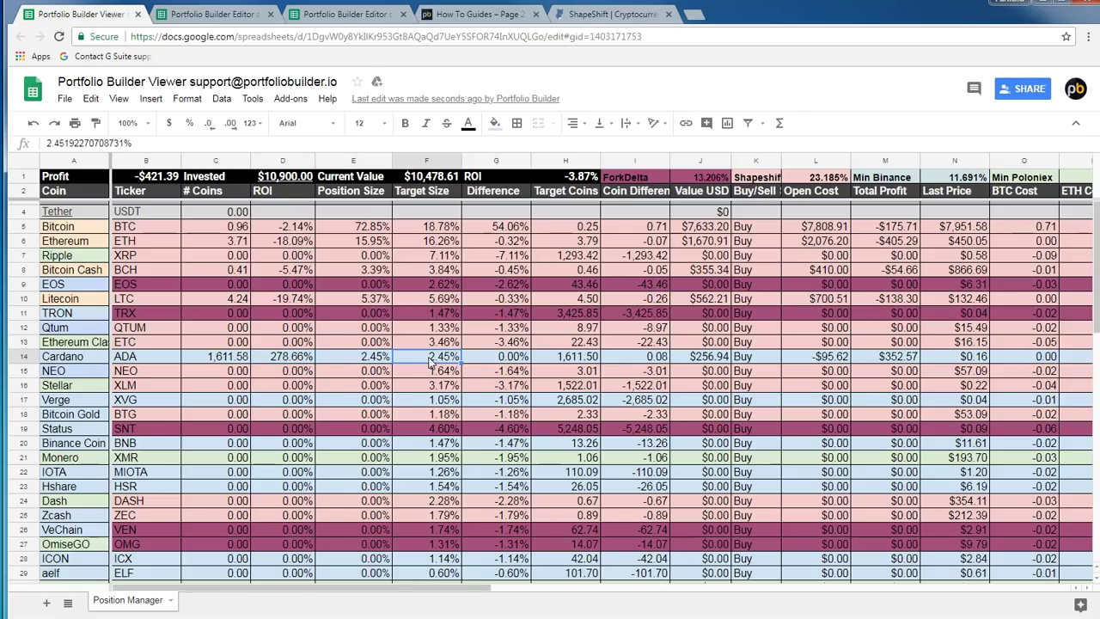
{"action": "left_click", "coordinate": [211, 15]}
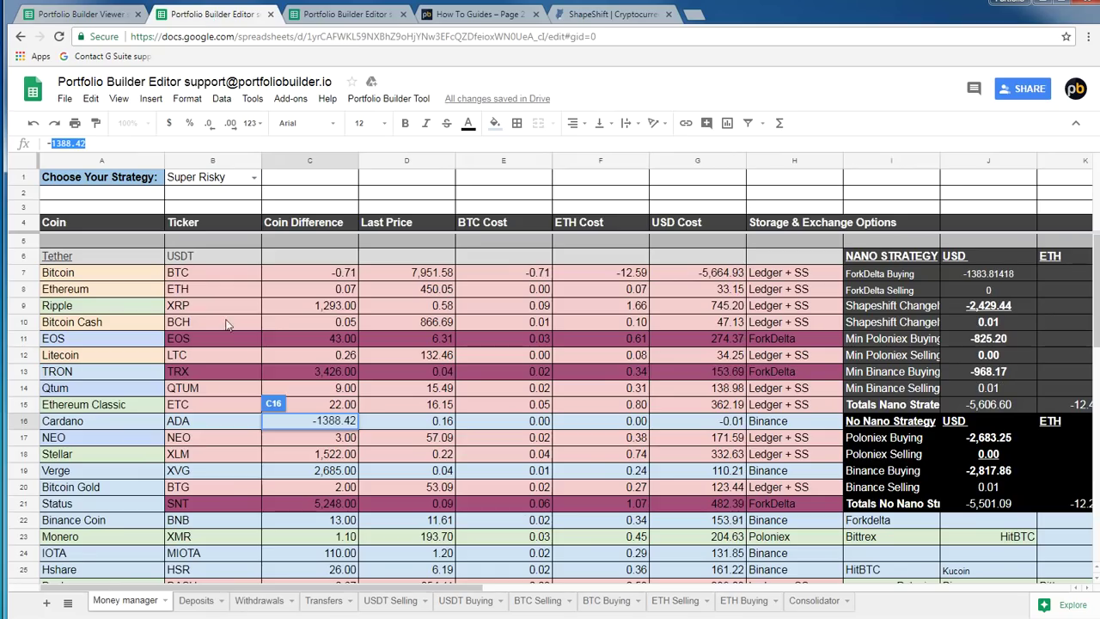
{"action": "left_click", "coordinate": [474, 421]}
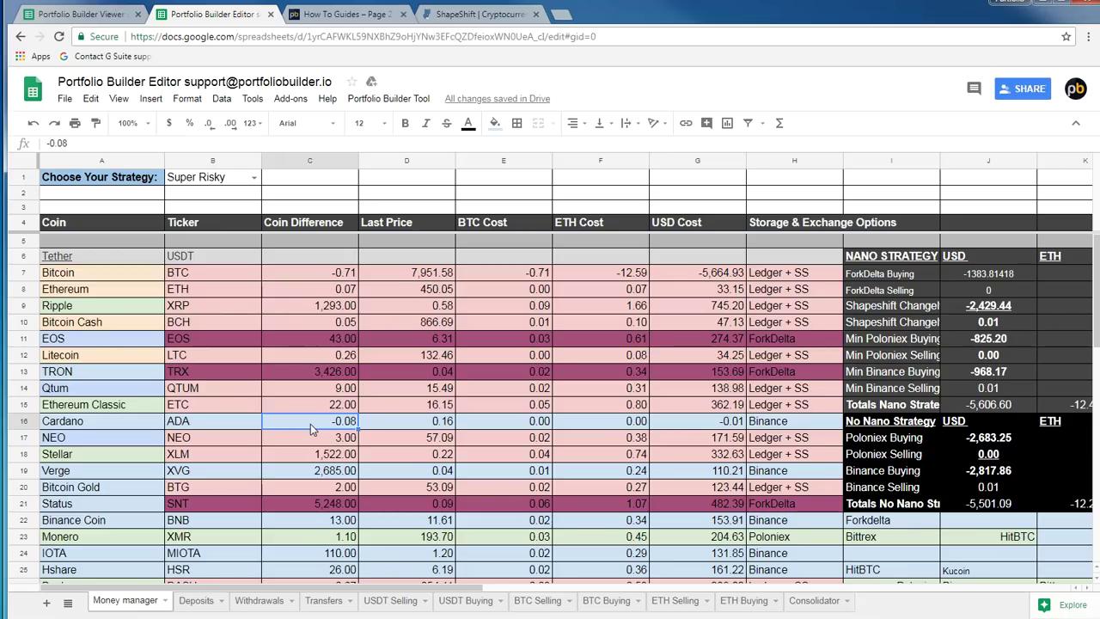
Review the Money manager coins from Bitcoin's C7, then return to the Viewer's Position Manager
{"action": "left_click", "coordinate": [351, 280]}
{"action": "scroll", "coordinate": [325, 483], "scroll_direction": "down", "scroll_amount": 4}
{"action": "scroll", "coordinate": [327, 477], "scroll_direction": "down", "scroll_amount": 4}
{"action": "scroll", "coordinate": [319, 458], "scroll_direction": "up", "scroll_amount": 3}
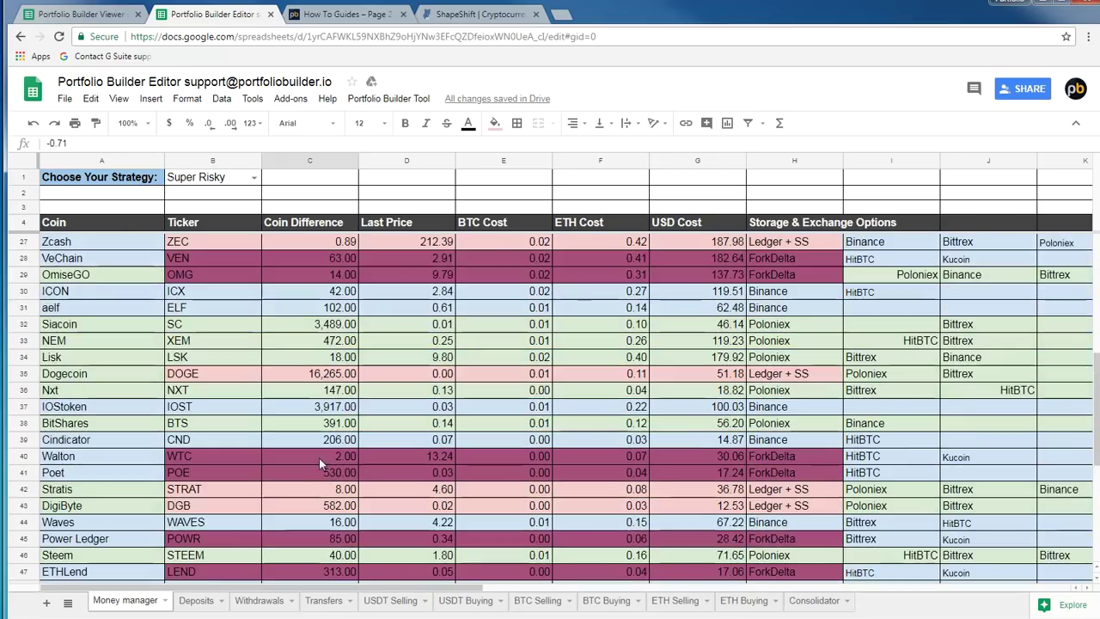
{"action": "scroll", "coordinate": [319, 458], "scroll_direction": "up", "scroll_amount": 5}
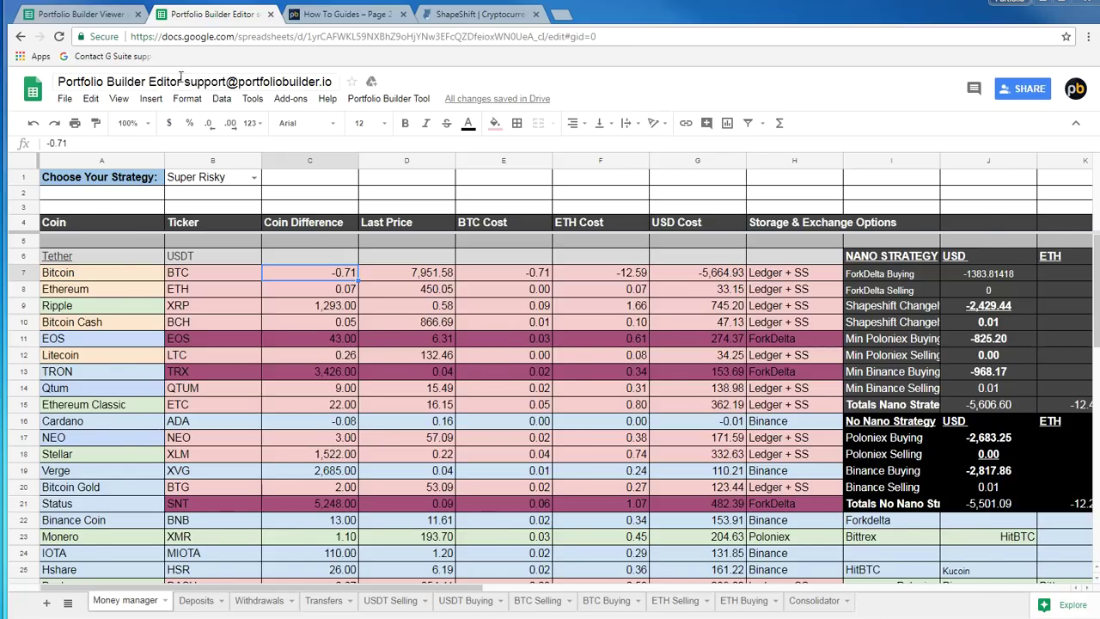
{"action": "left_click", "coordinate": [74, 14]}
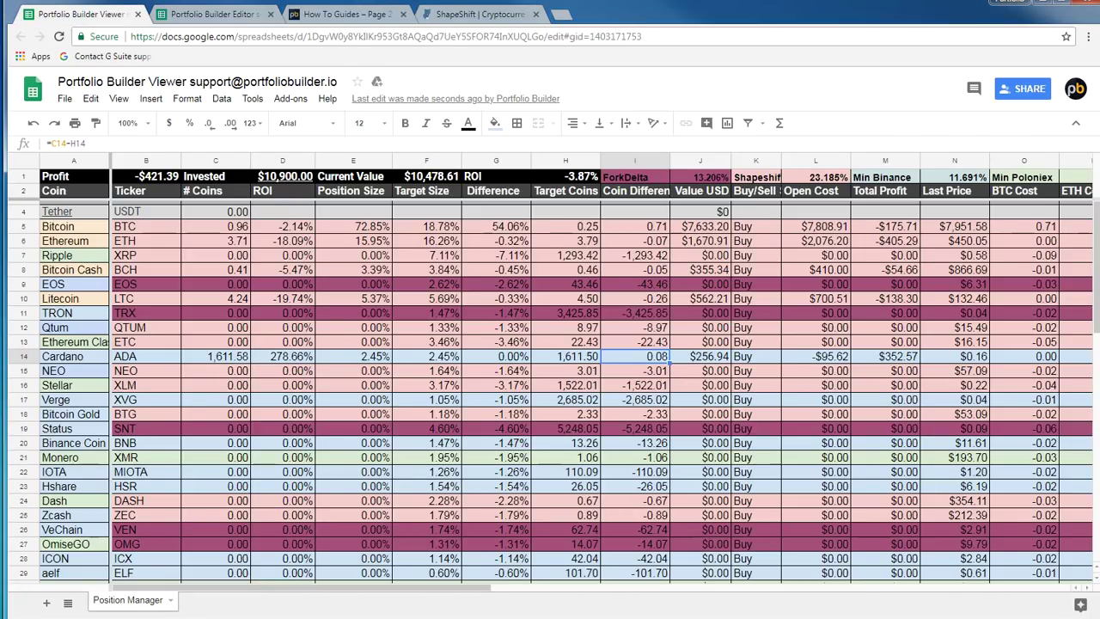